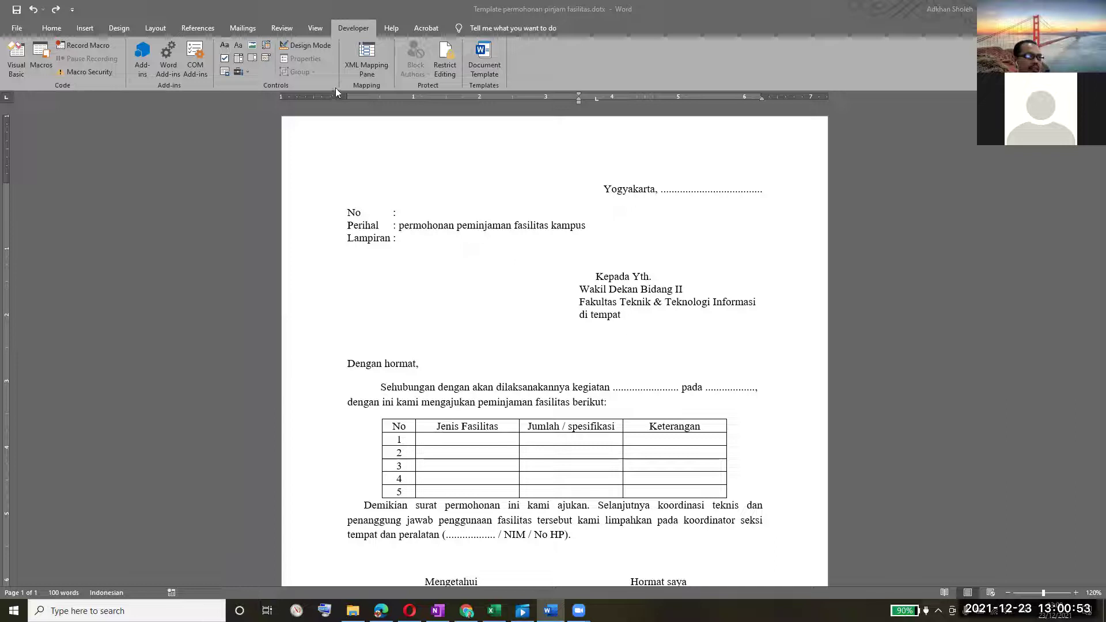
# Review the letter template's fill-in parts, from the dotted date and the No line down to the signature blocks.
pyautogui.click(175, 185)
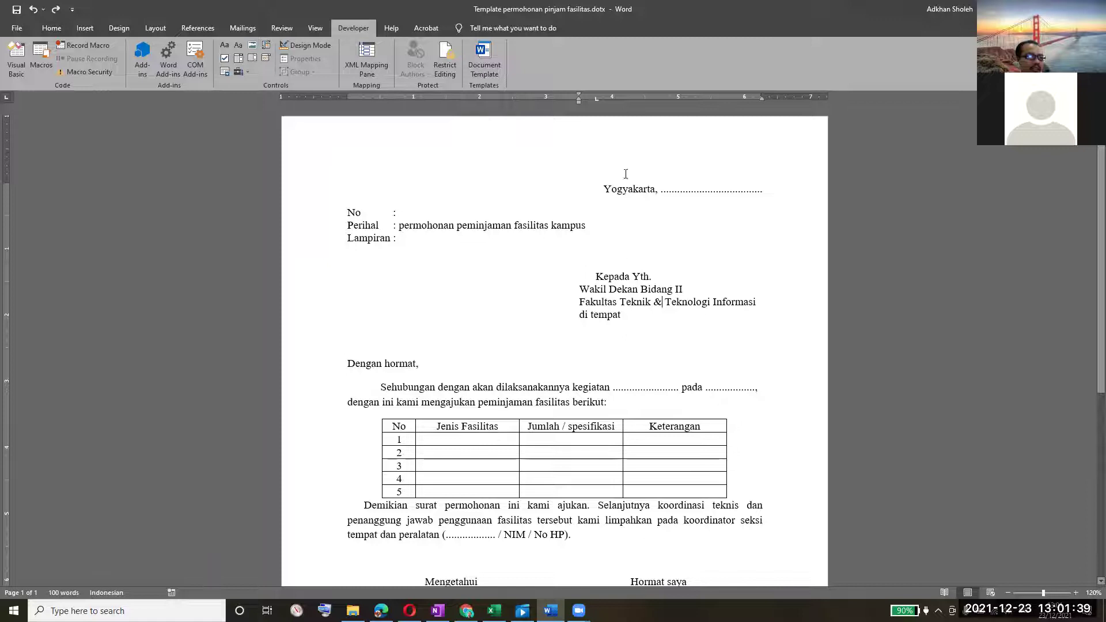
pyautogui.click(304, 191)
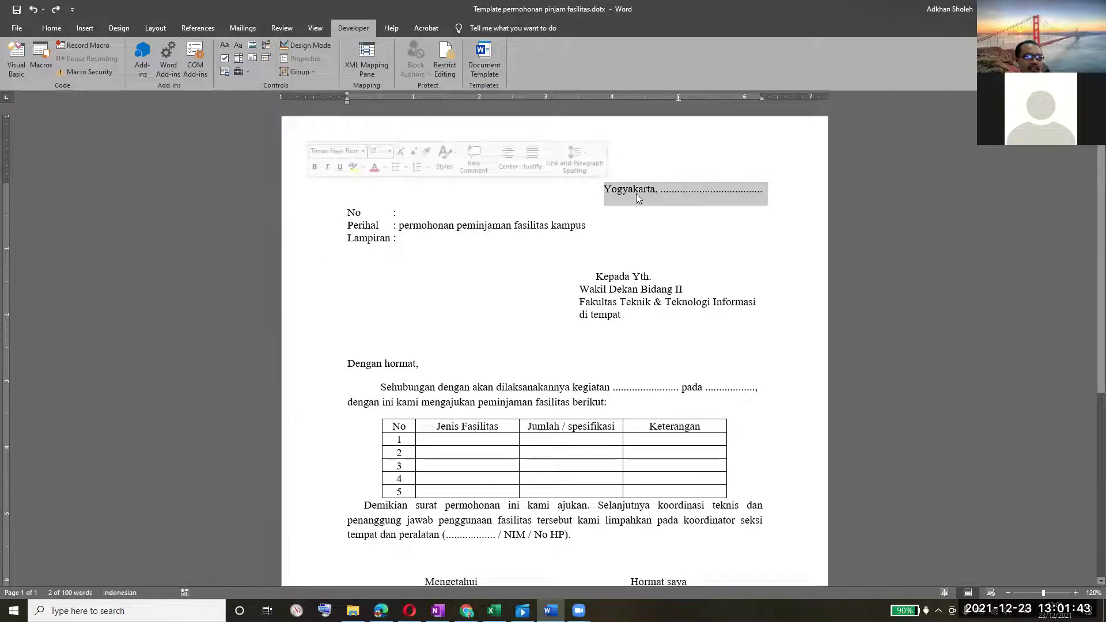
pyautogui.click(636, 193)
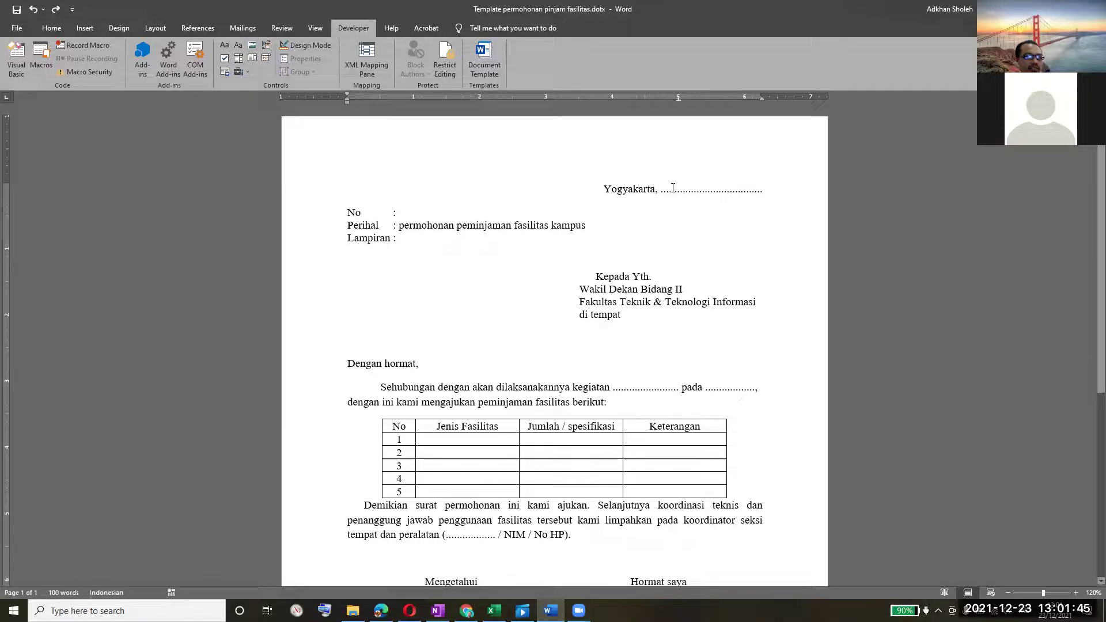
pyautogui.moveTo(660, 189); pyautogui.dragTo(768, 189)
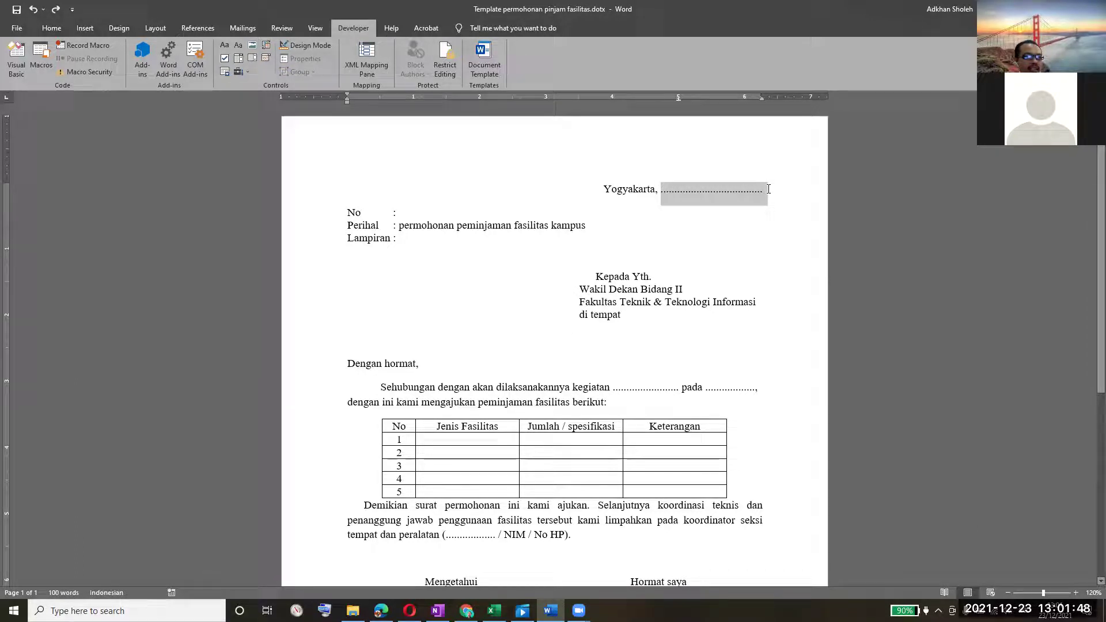
pyautogui.click(403, 213)
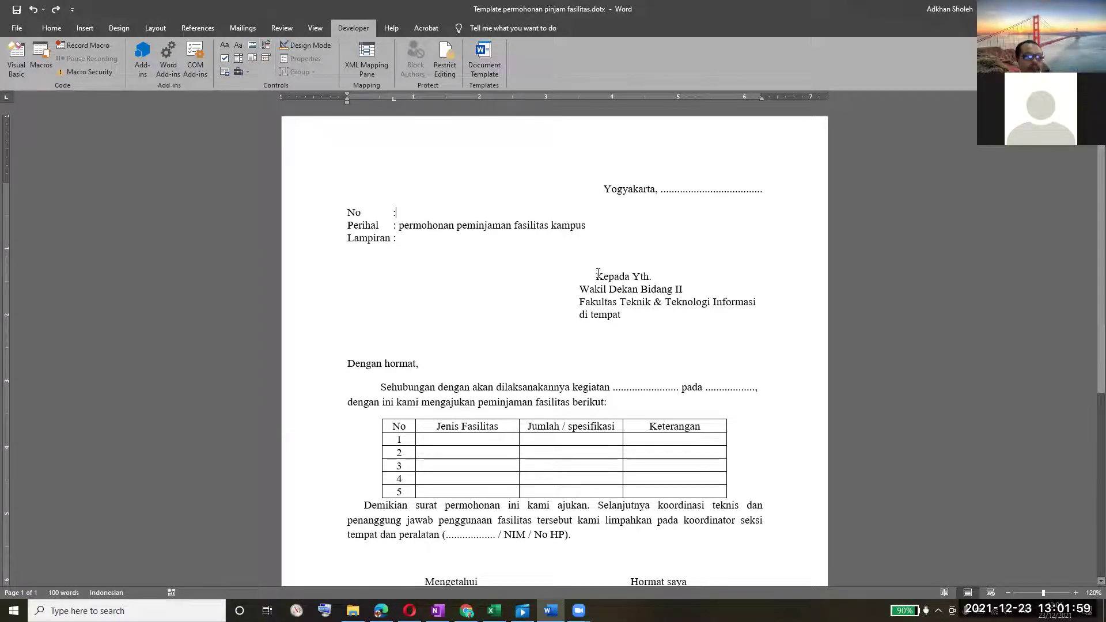
pyautogui.scroll(-5, 504, 287)
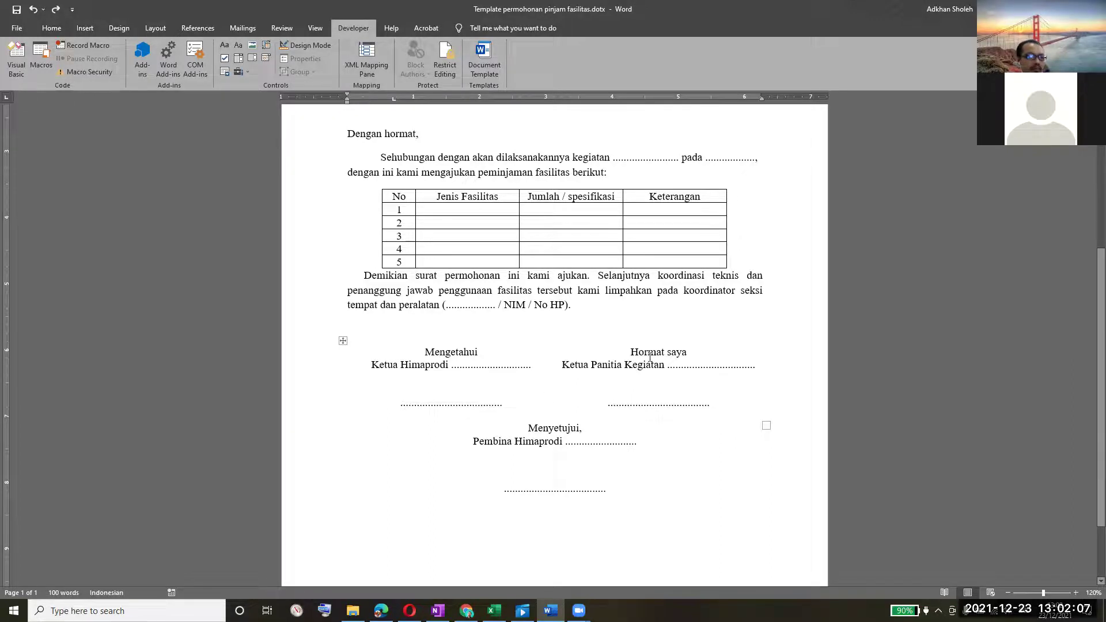
pyautogui.scroll(5, 657, 357)
pyautogui.click(668, 189)
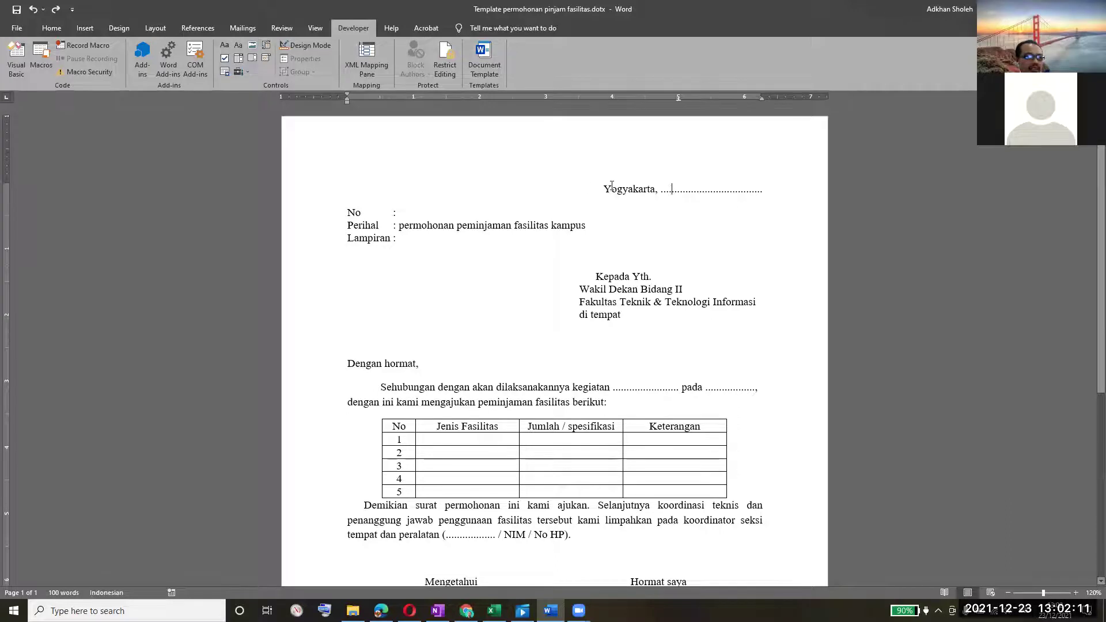
pyautogui.moveTo(602, 188); pyautogui.dragTo(655, 189)
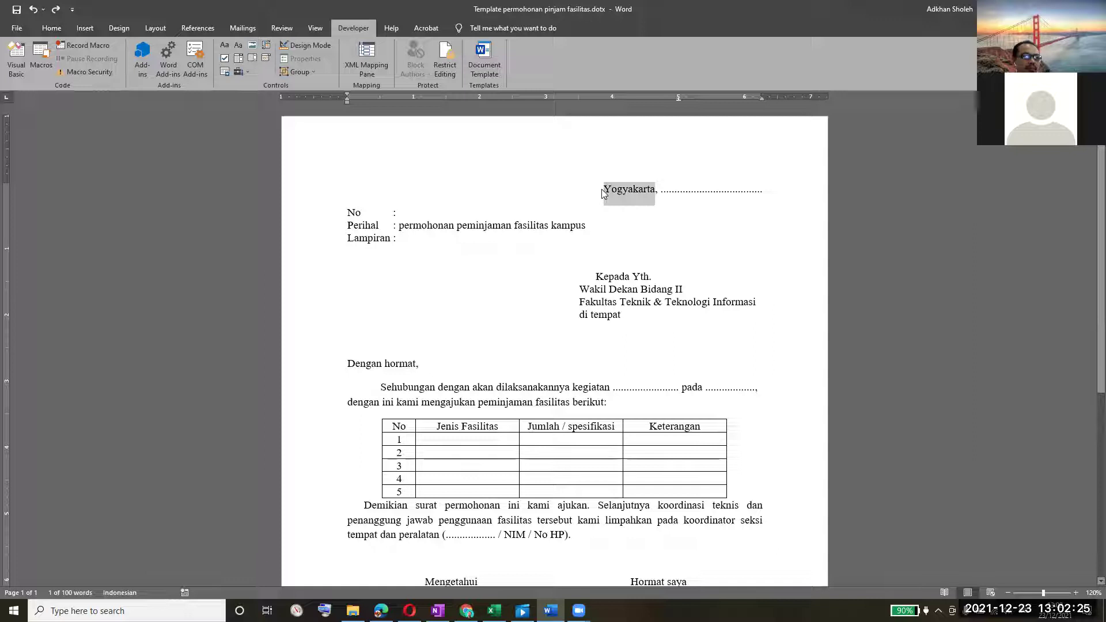
pyautogui.click(628, 189)
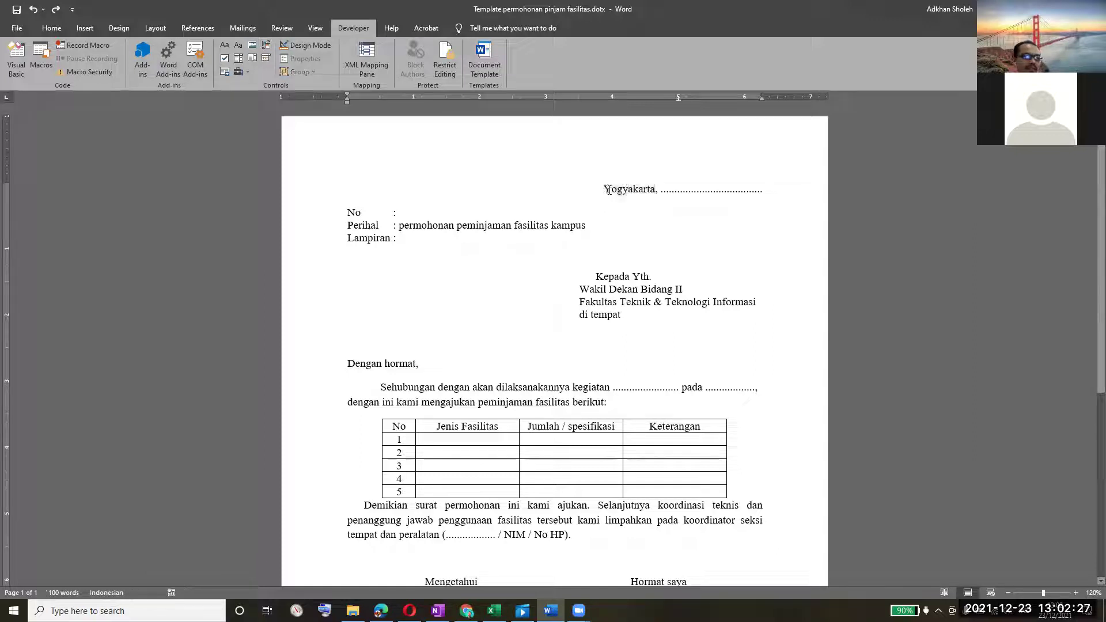
pyautogui.moveTo(607, 186); pyautogui.dragTo(655, 194)
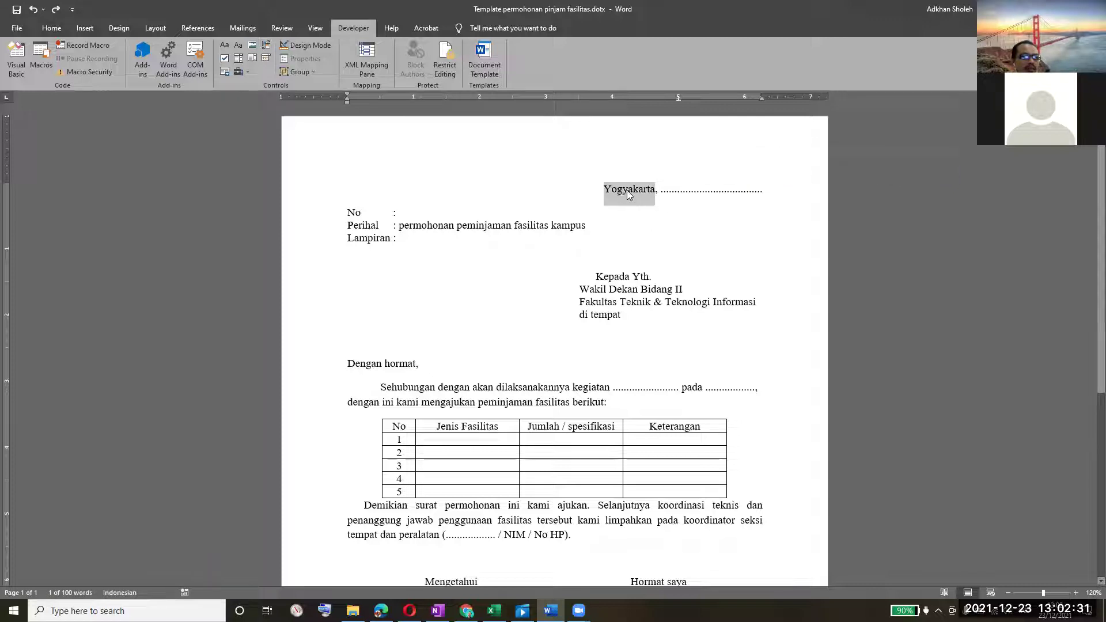
# Turn the dotted placeholder after "Yogyakarta," into a date picker content control and set it to today's date.
pyautogui.click(666, 188)
pyautogui.moveTo(660, 188); pyautogui.dragTo(762, 189)
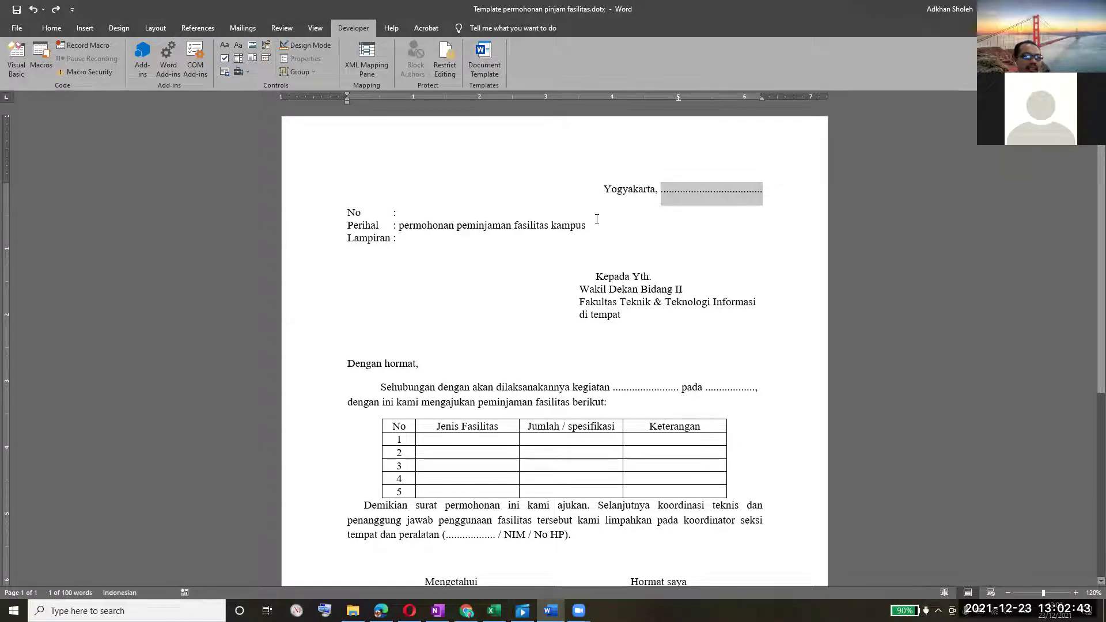
pyautogui.click(266, 60)
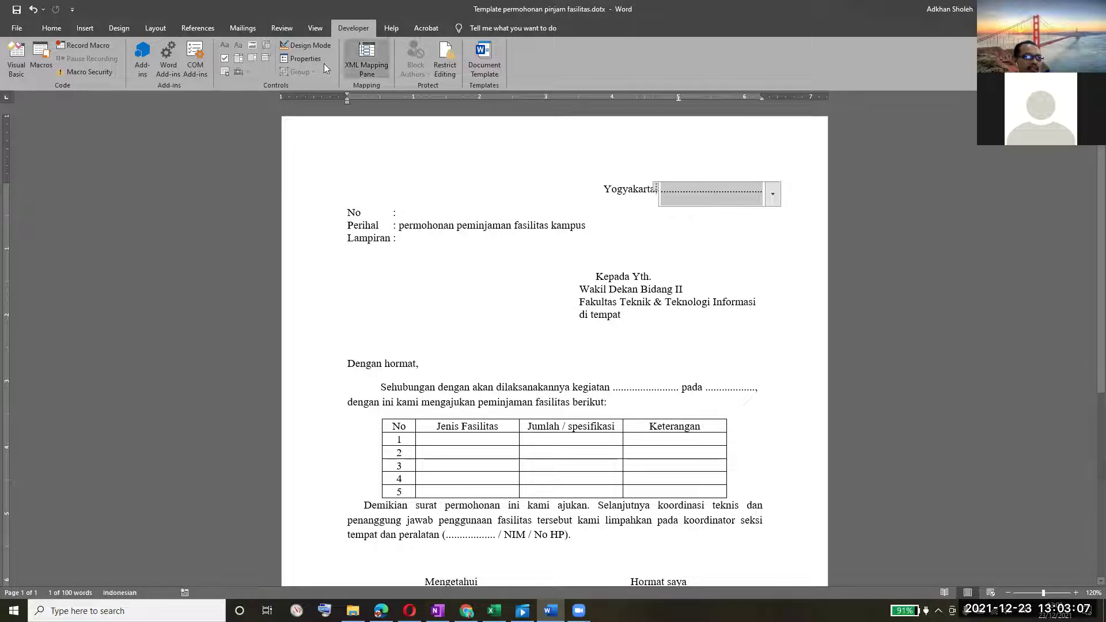
pyautogui.click(772, 193)
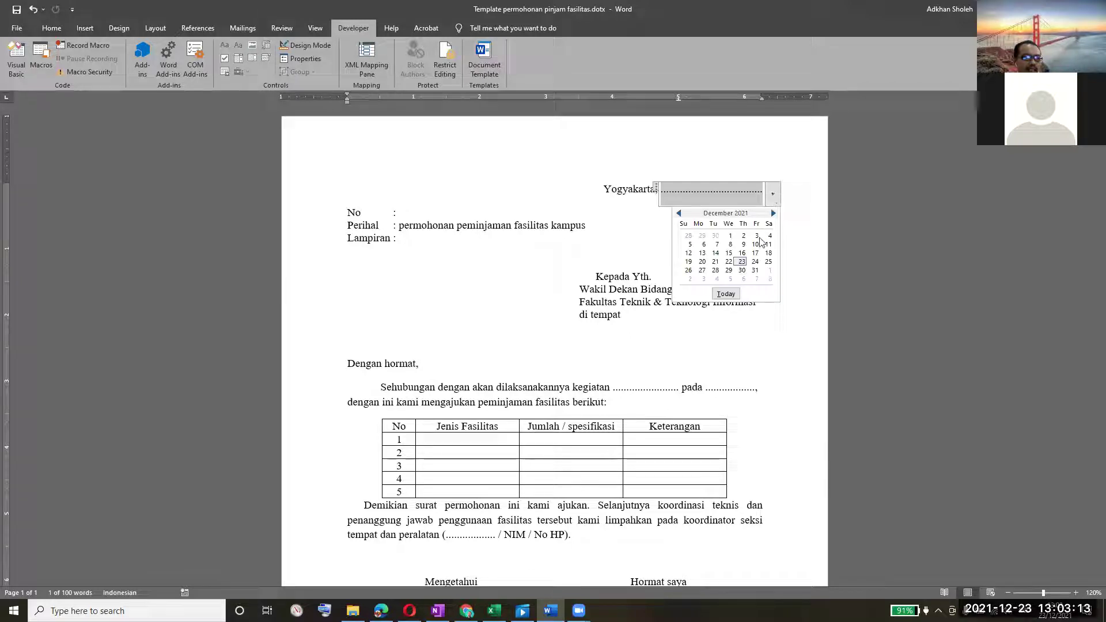
pyautogui.click(724, 294)
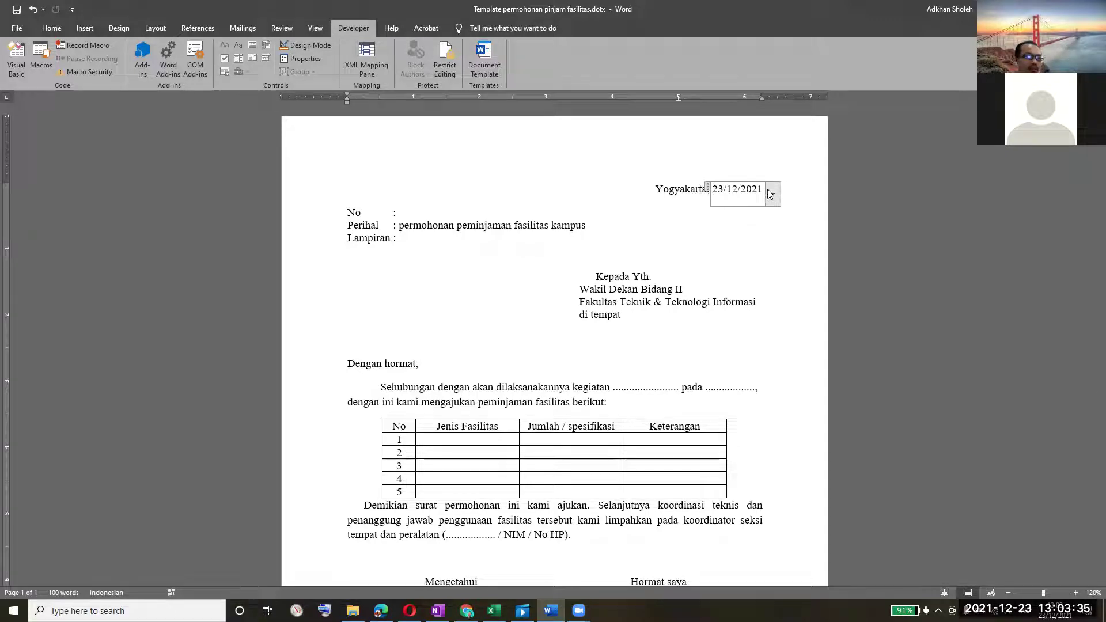
# Give the date control the title and tag "Tanggal surat" and lock it against deletion.
pyautogui.click(307, 59)
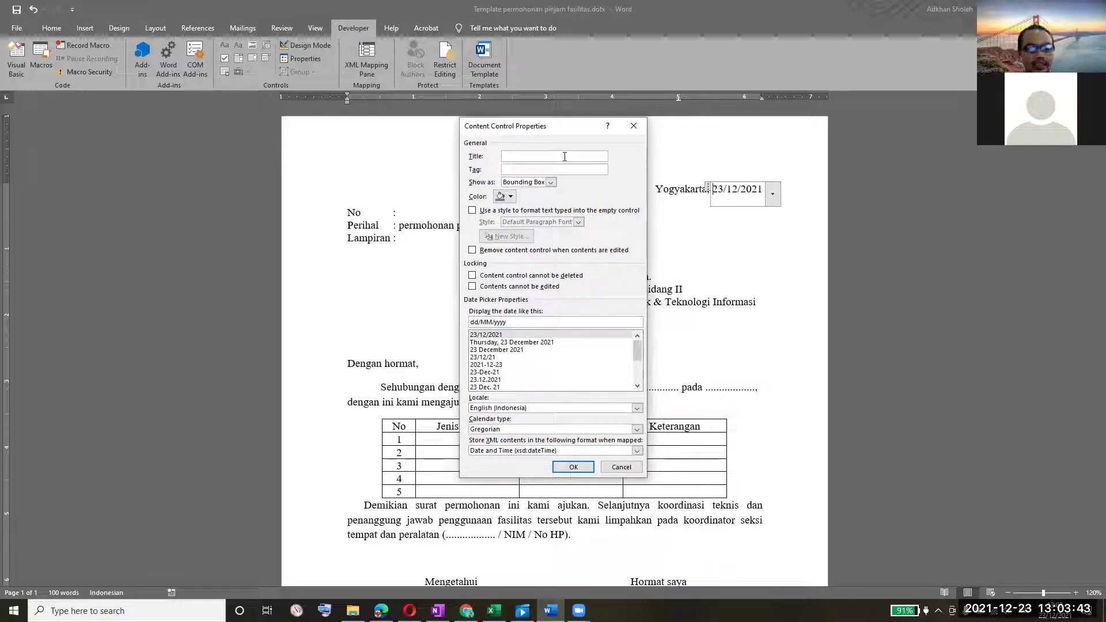
pyautogui.write('Tang')
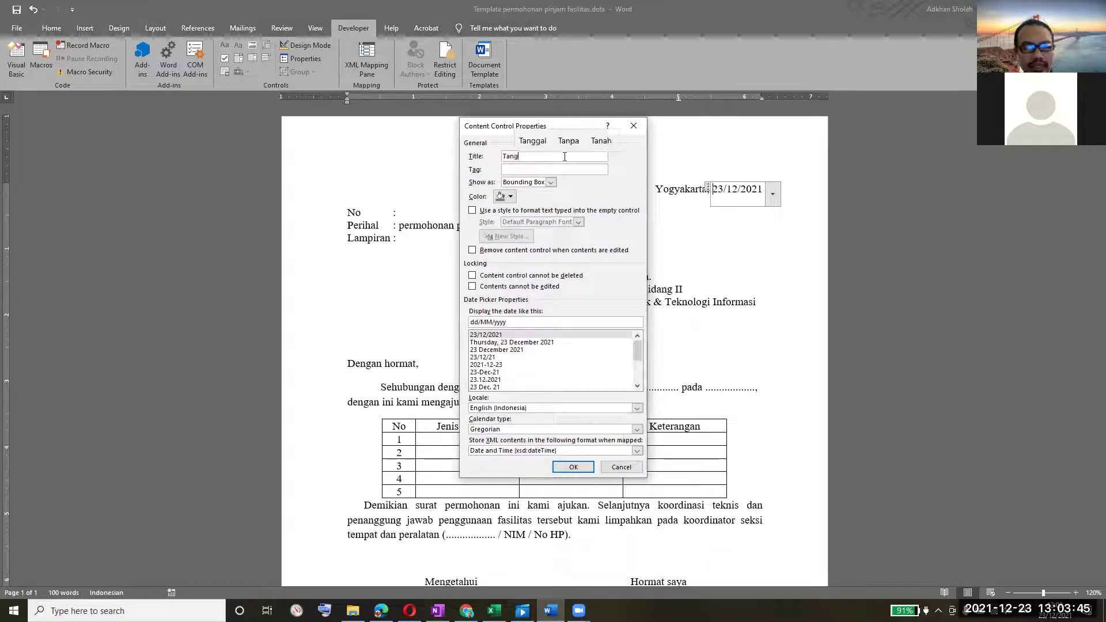
pyautogui.write('gal ')
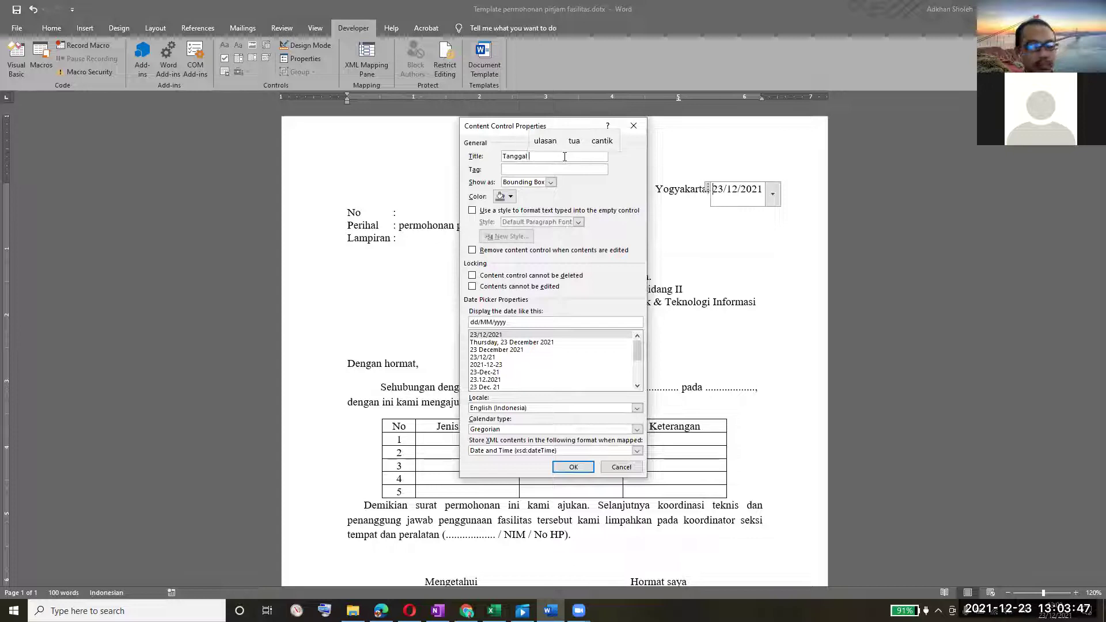
pyautogui.write('surat')
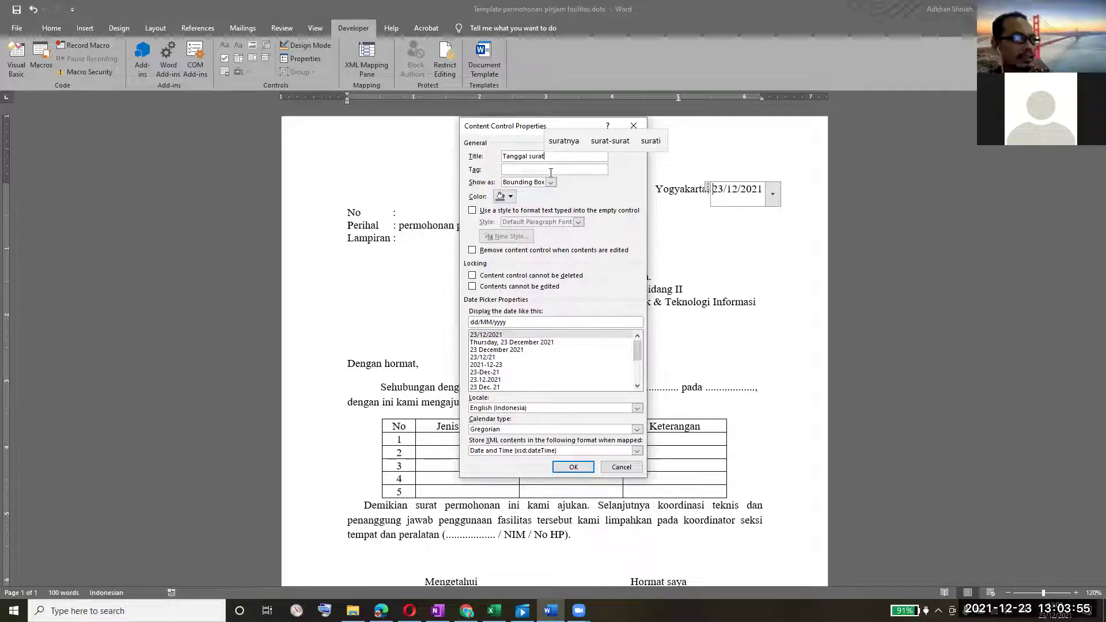
pyautogui.click(560, 170)
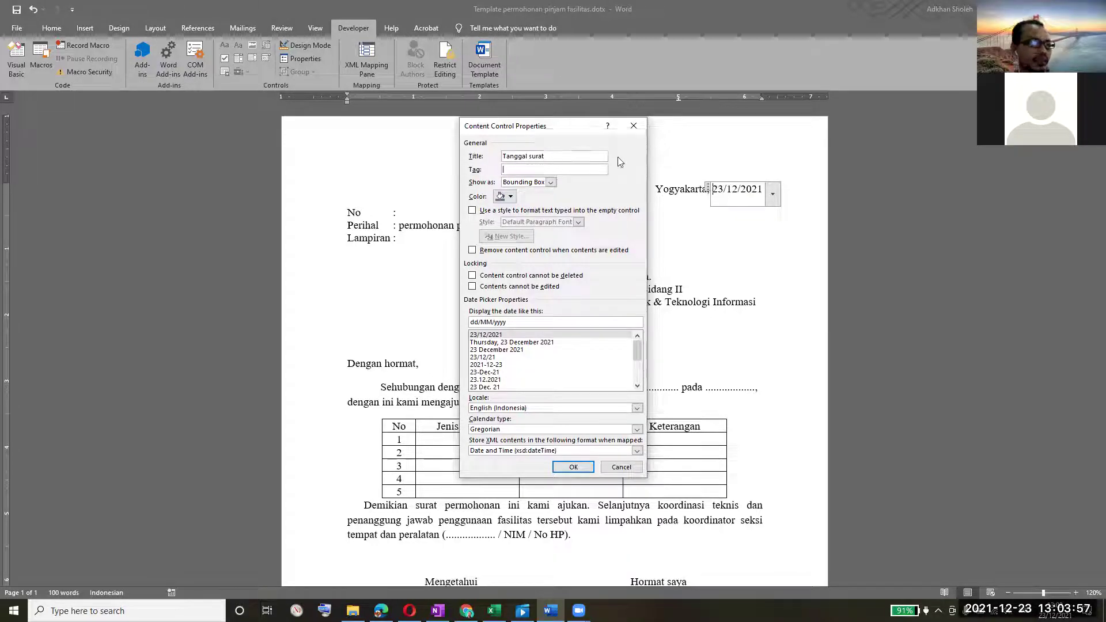
pyautogui.write('Tangg')
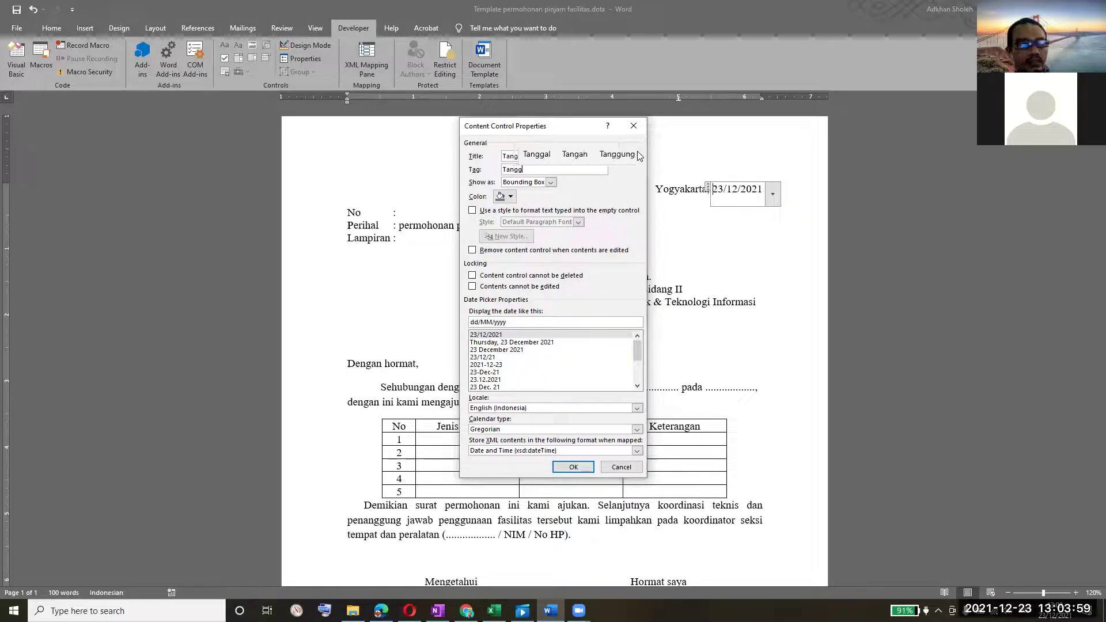
pyautogui.write('al surat')
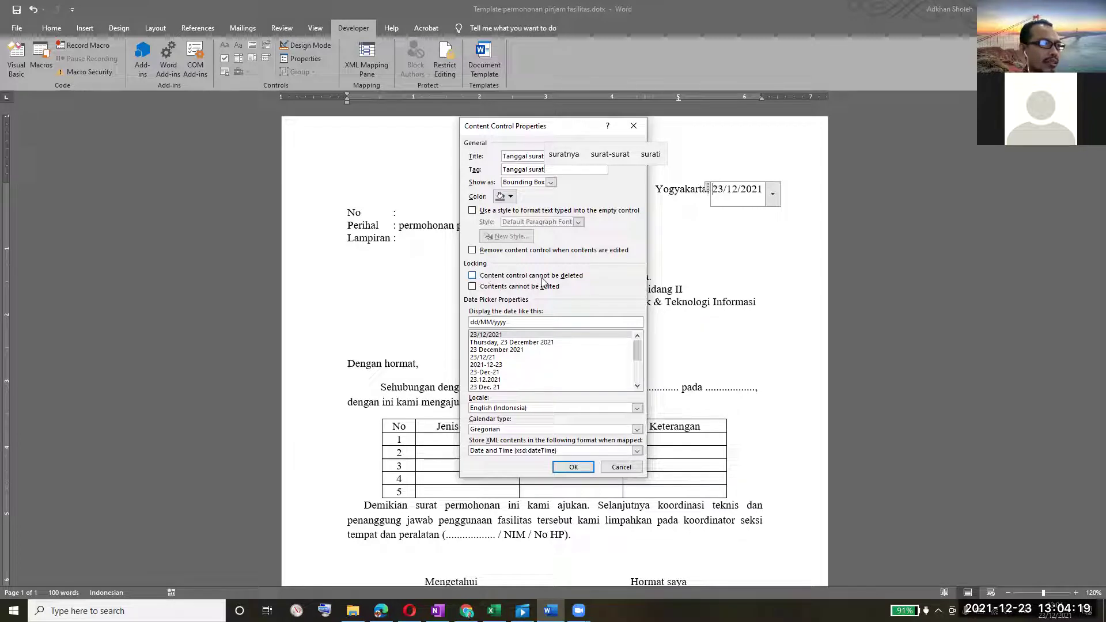
pyautogui.click(471, 276)
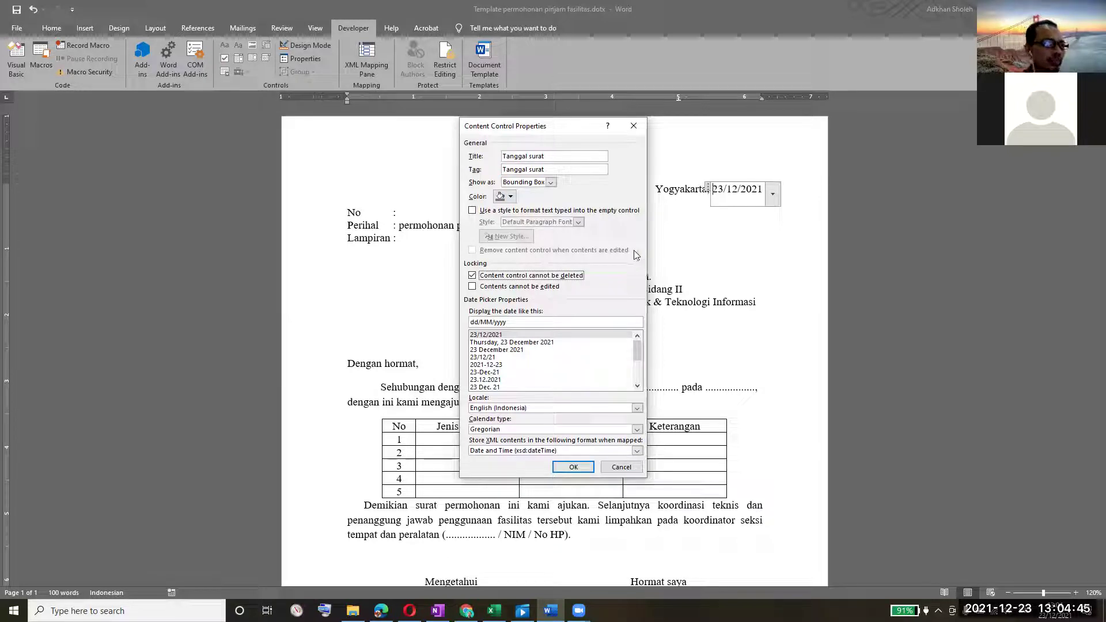
# Set the date control's locale to Indonesian and its display format to dd MMMM yyyy, and apply the properties.
pyautogui.click(487, 350)
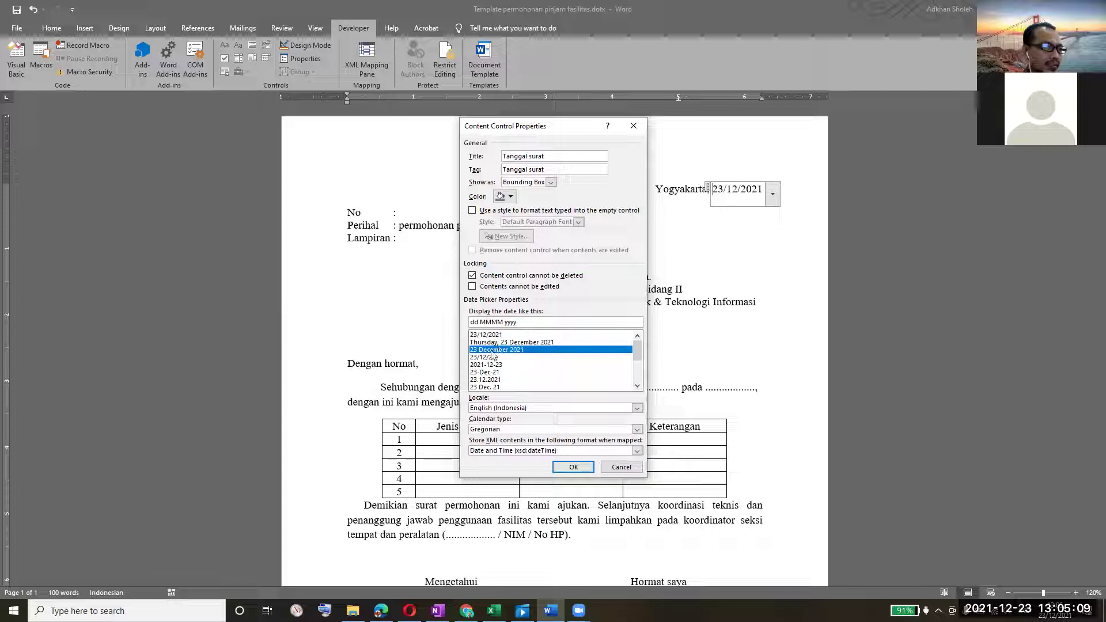
pyautogui.click(522, 410)
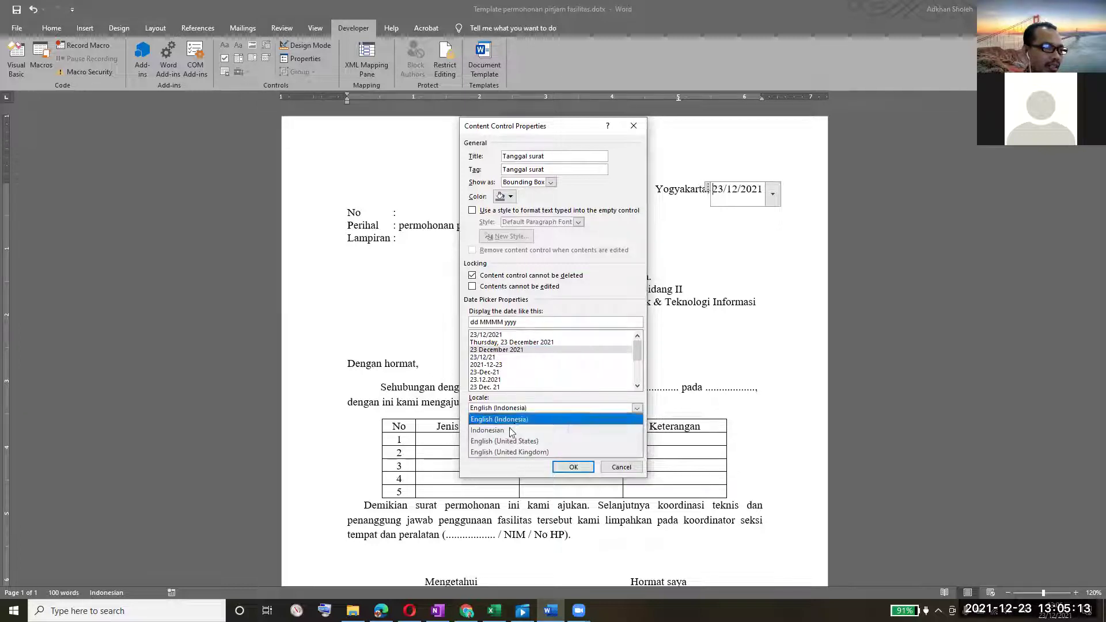
pyautogui.click(510, 431)
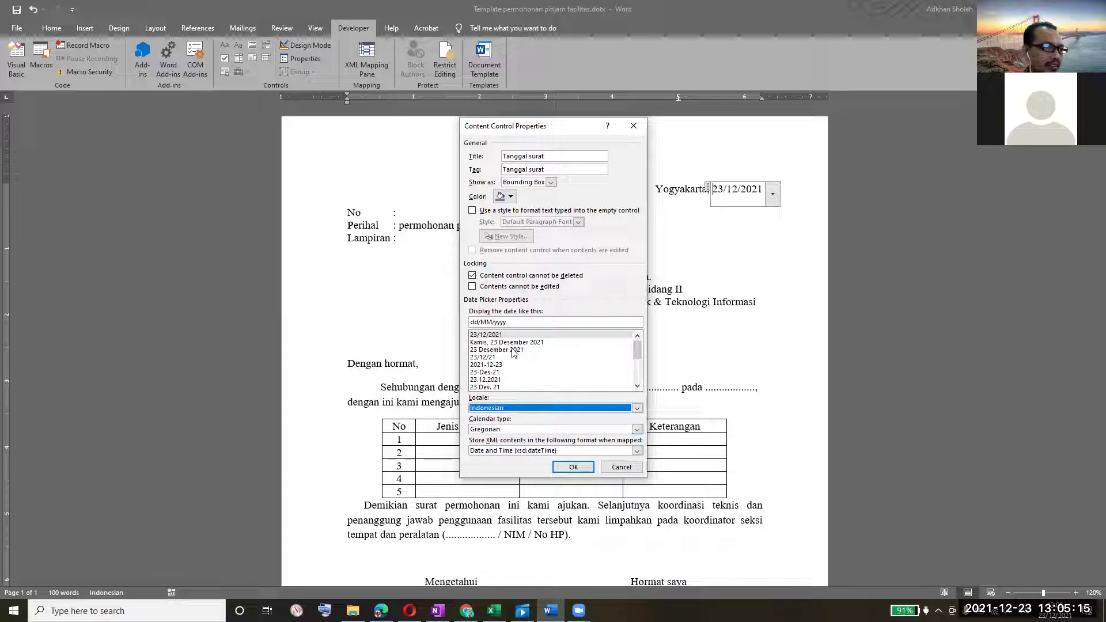
pyautogui.click(513, 349)
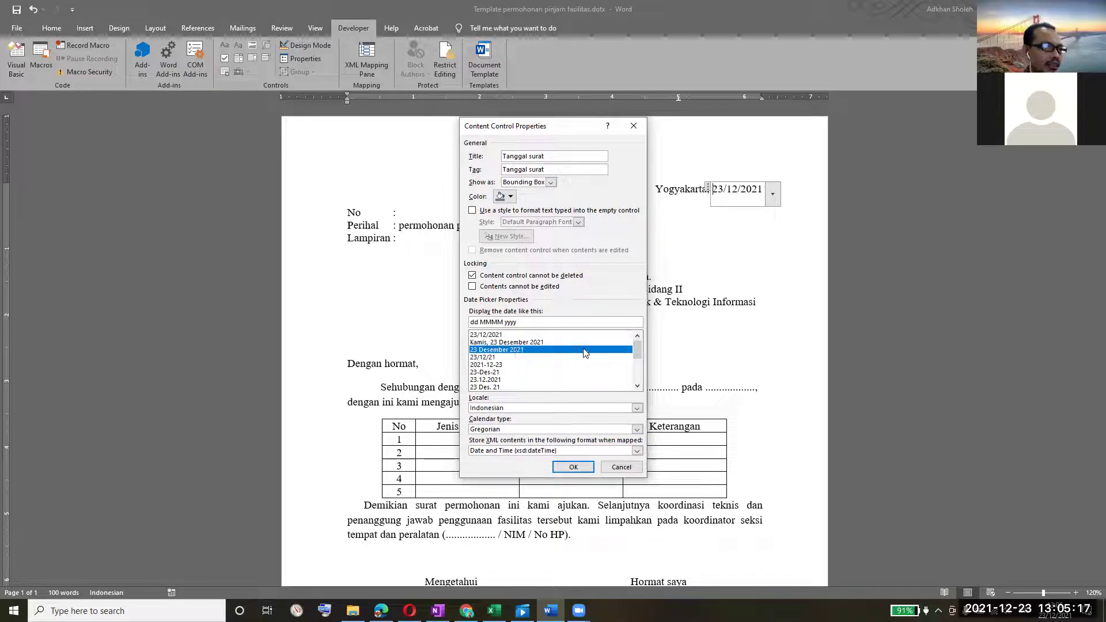
pyautogui.click(583, 470)
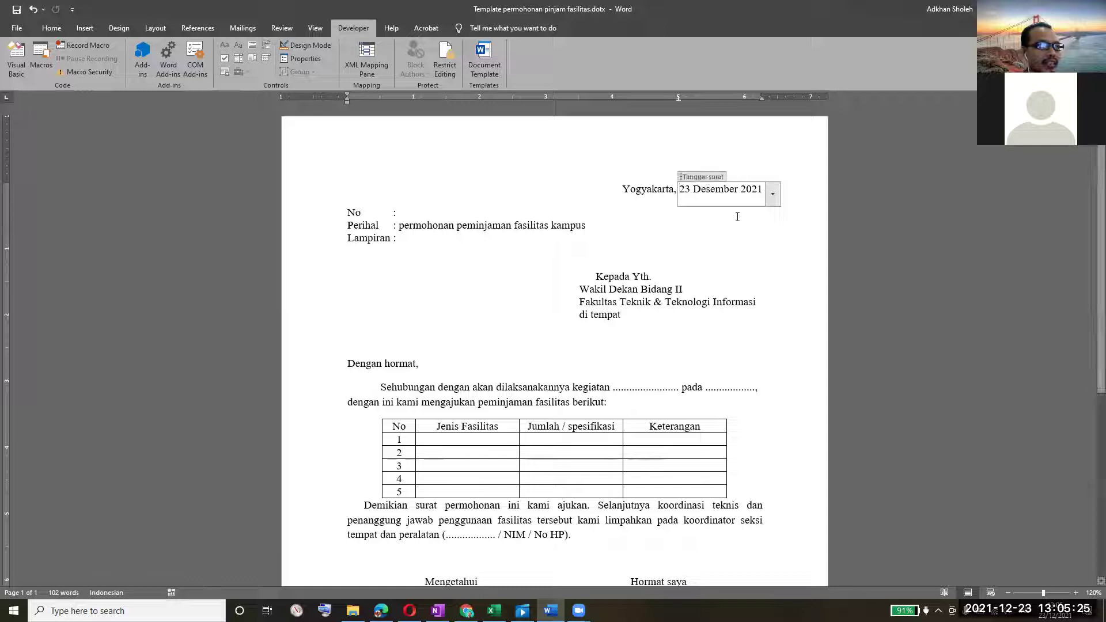
# Insert a plain text content control after "No :" and give it the title and tag "No. surat".
pyautogui.click(400, 212)
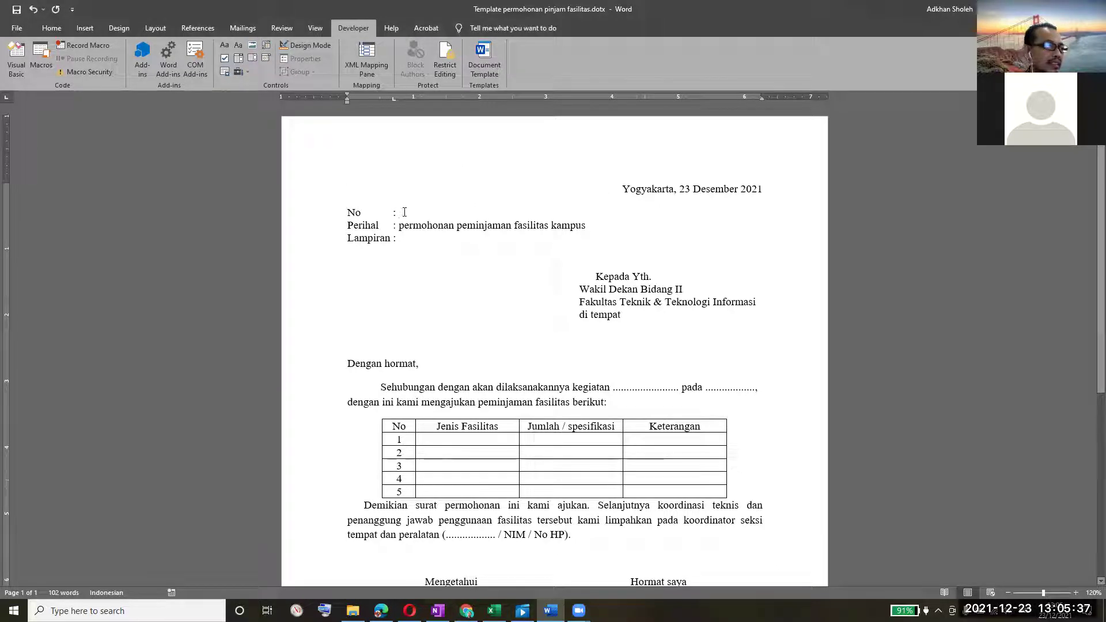
pyautogui.click(238, 46)
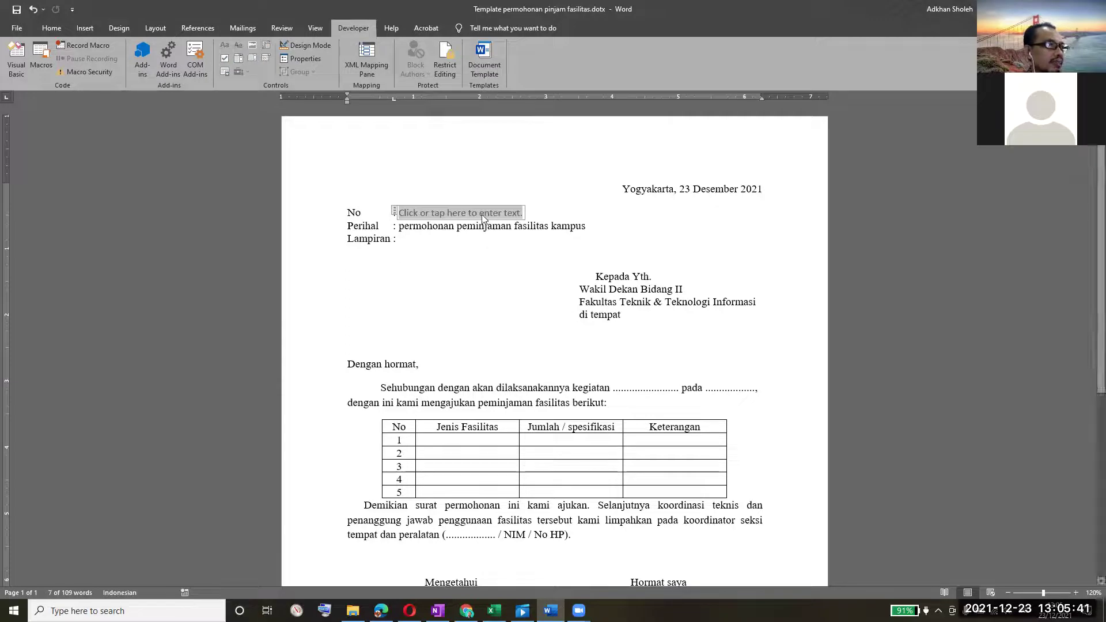
pyautogui.click(297, 59)
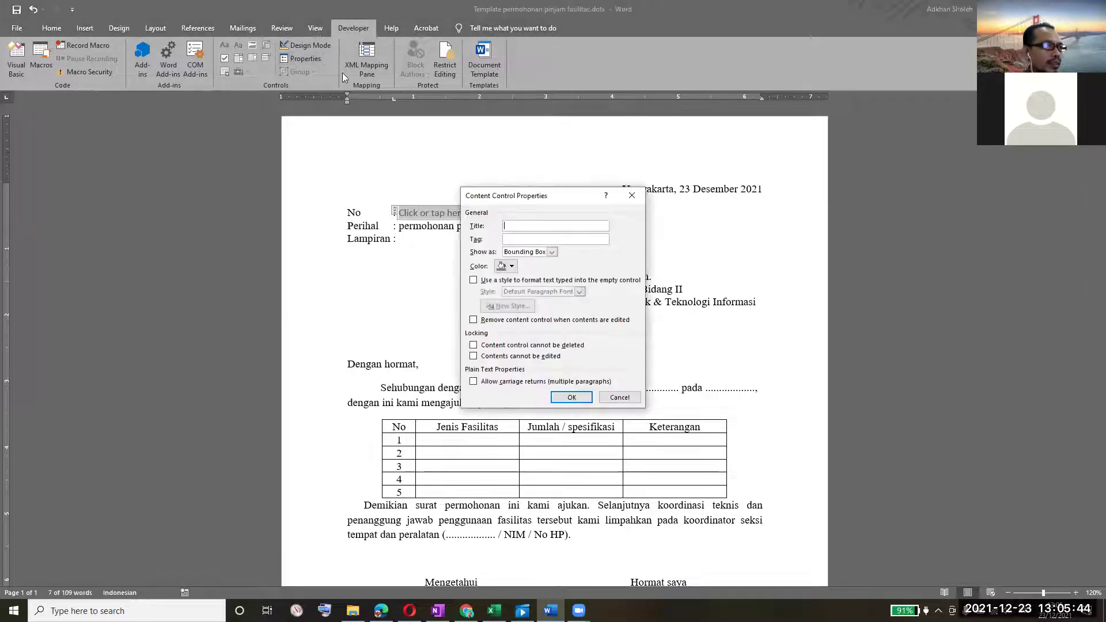
pyautogui.click(537, 225)
pyautogui.write('No')
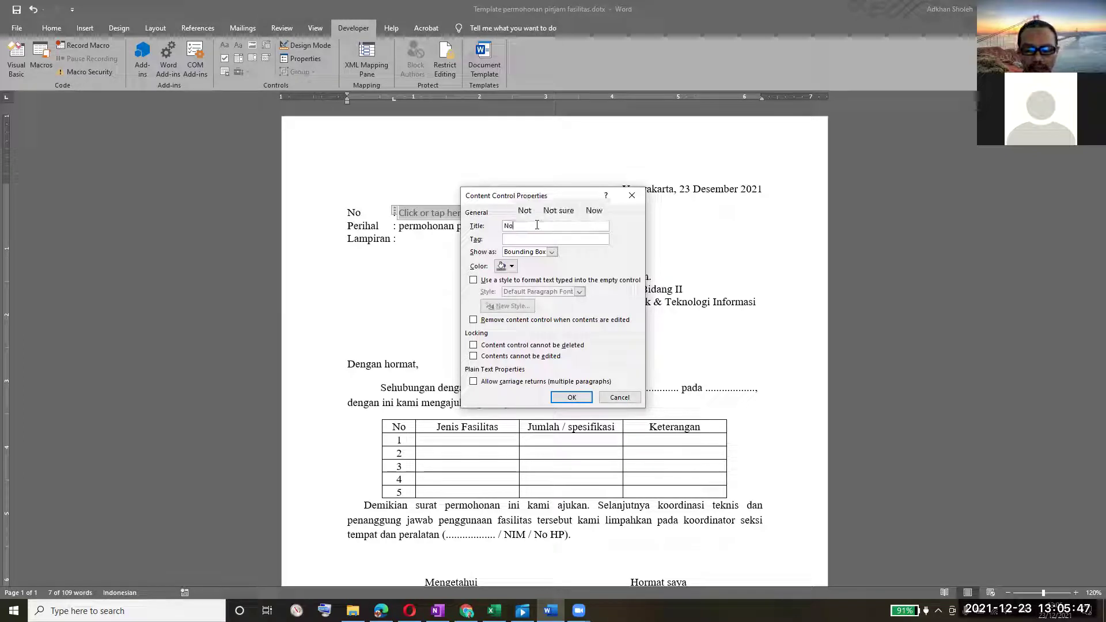
pyautogui.write('. surat')
pyautogui.press('Tab')
pyautogui.write('No')
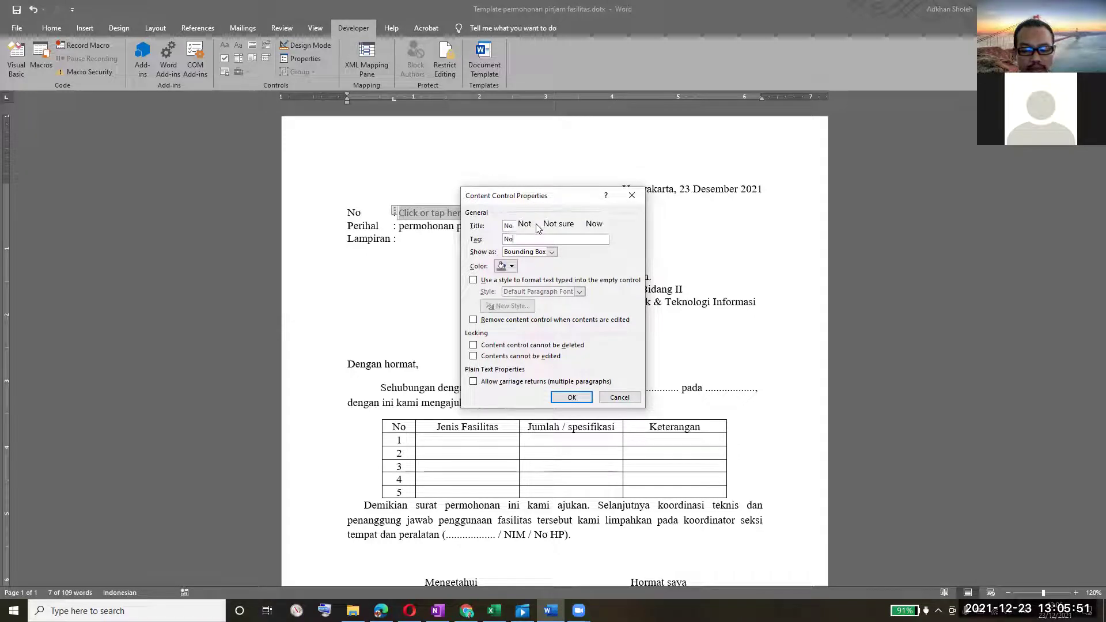
pyautogui.write('. surat')
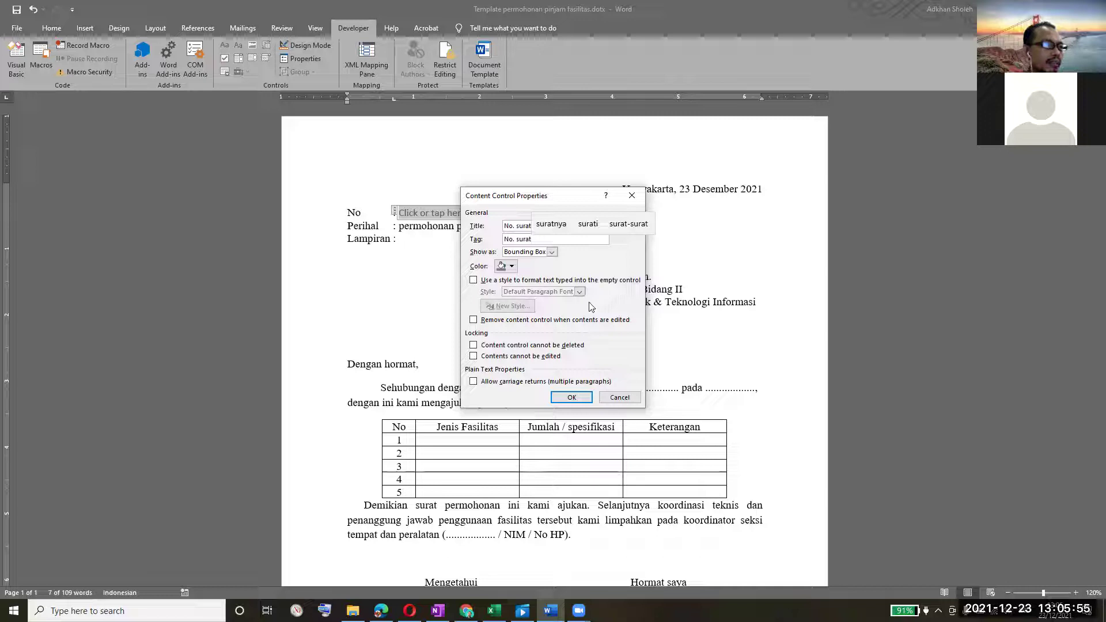
pyautogui.click(567, 398)
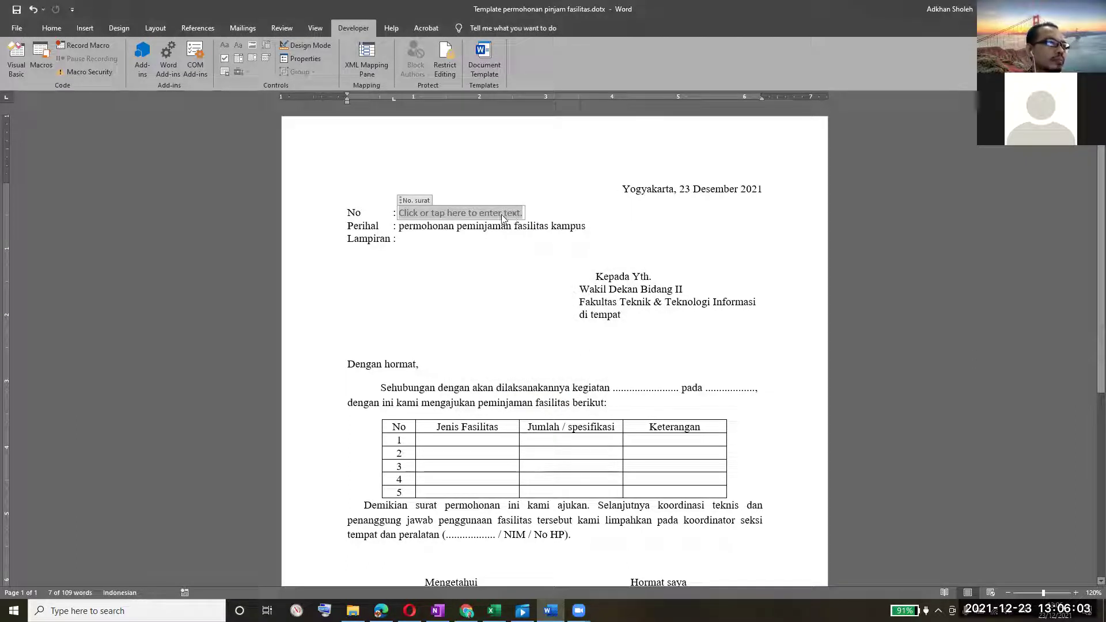
pyautogui.click(487, 236)
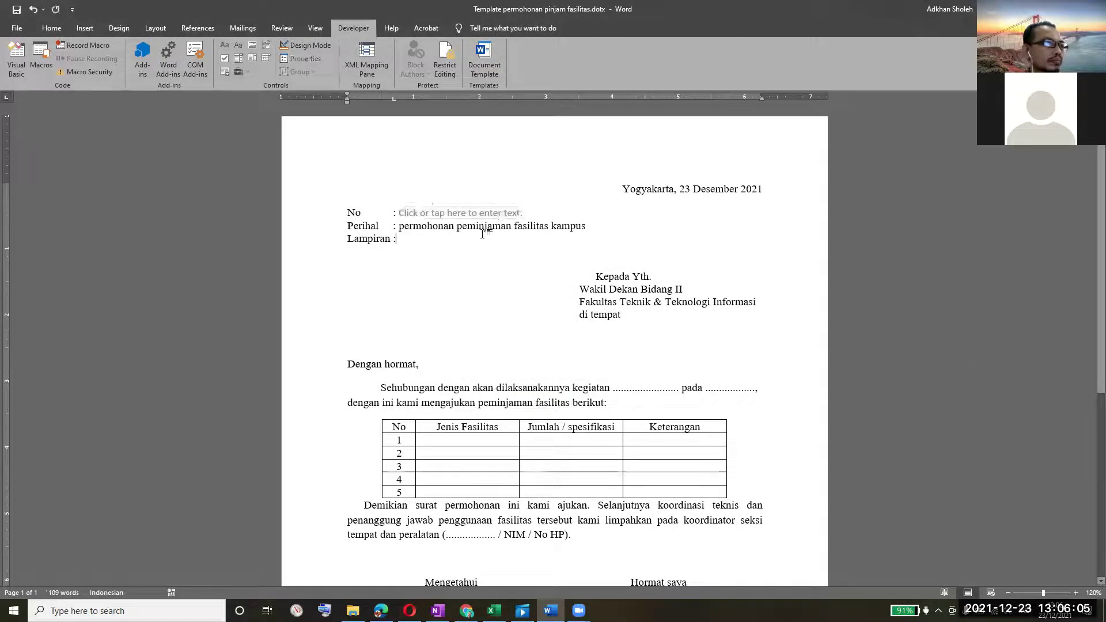
# Fill the letter number control after "No :" with the sample text "12 / Pan-Lustrum".
pyautogui.click(468, 213)
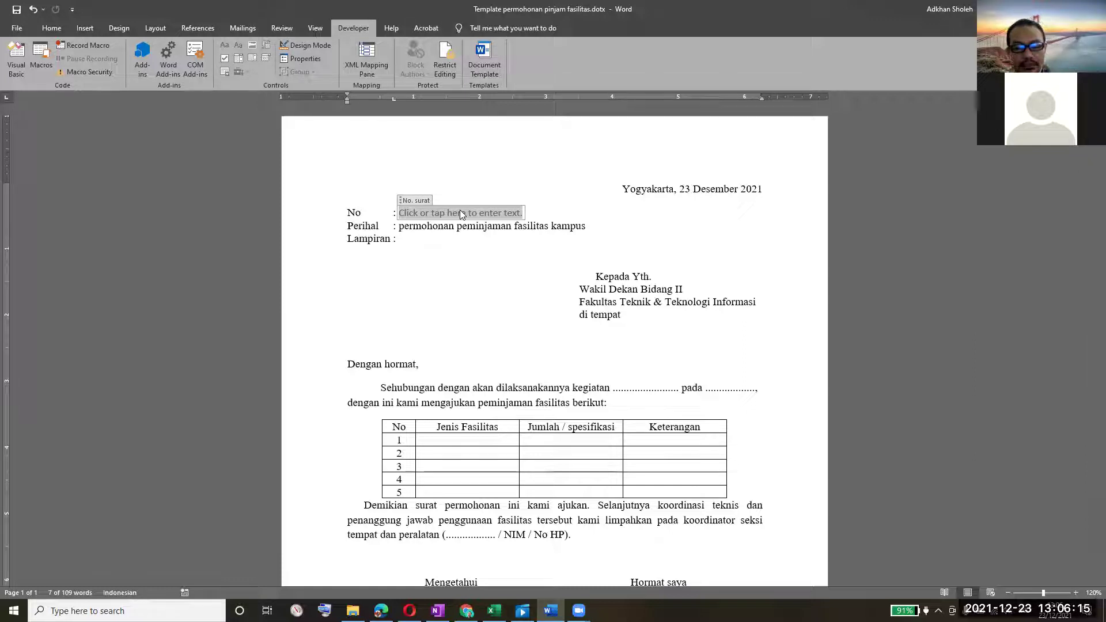
pyautogui.write('12')
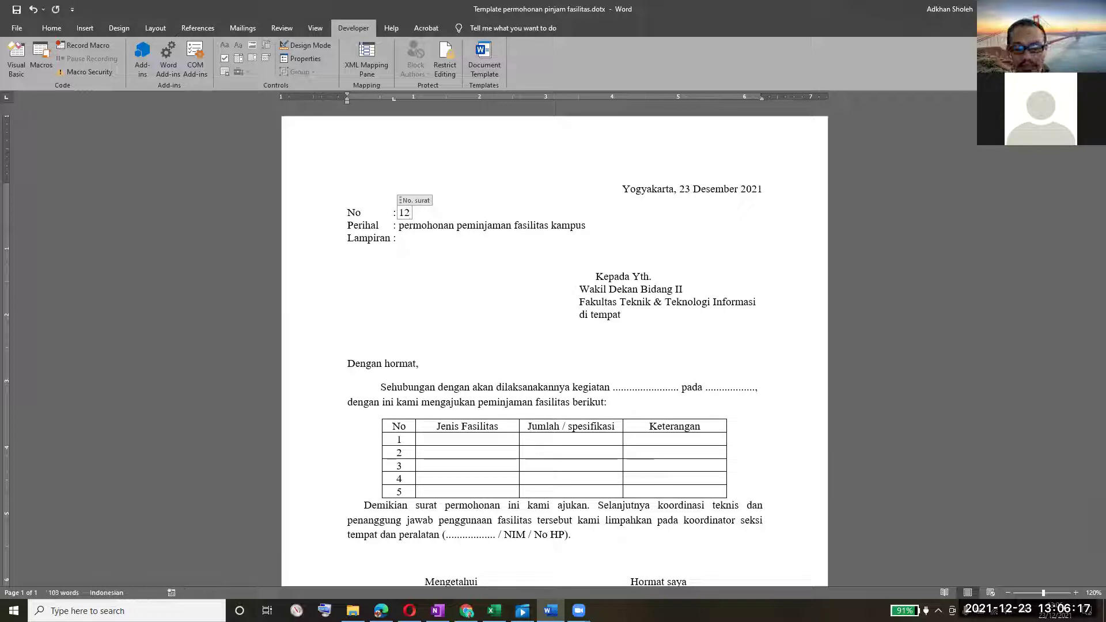
pyautogui.write(' / P')
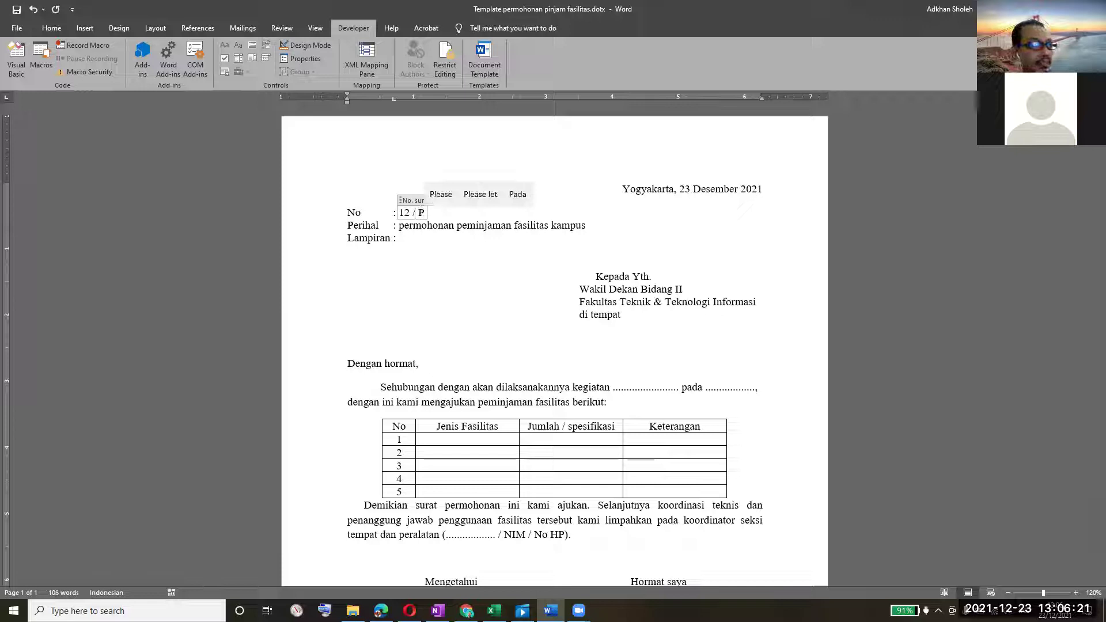
pyautogui.write('AN')
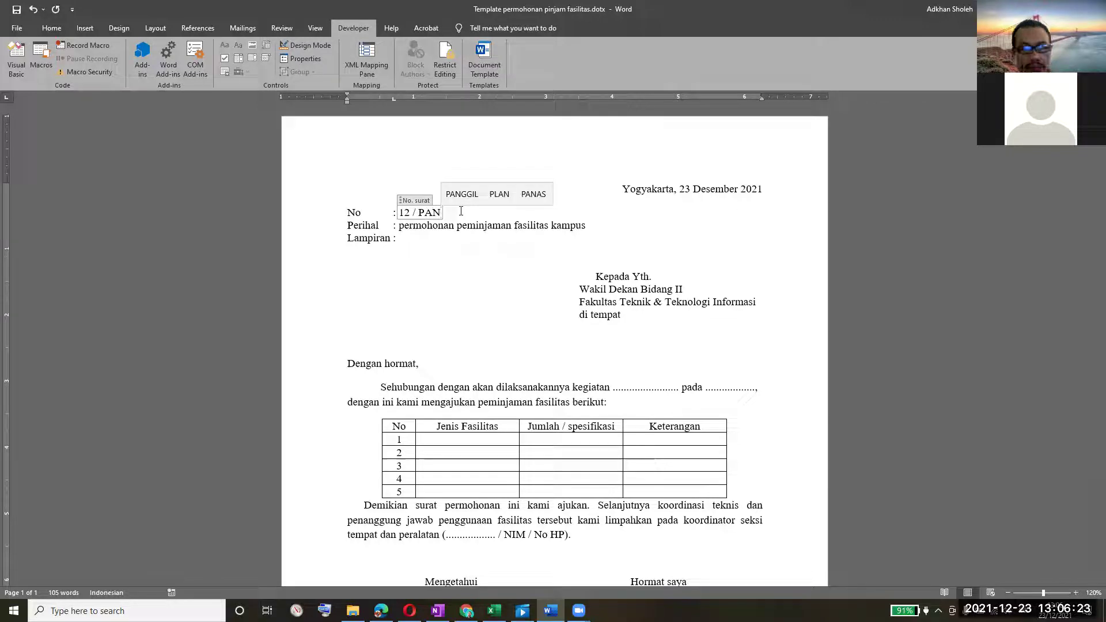
pyautogui.press('BackSpace')
pyautogui.press('BackSpace')
pyautogui.press('BackSpace')
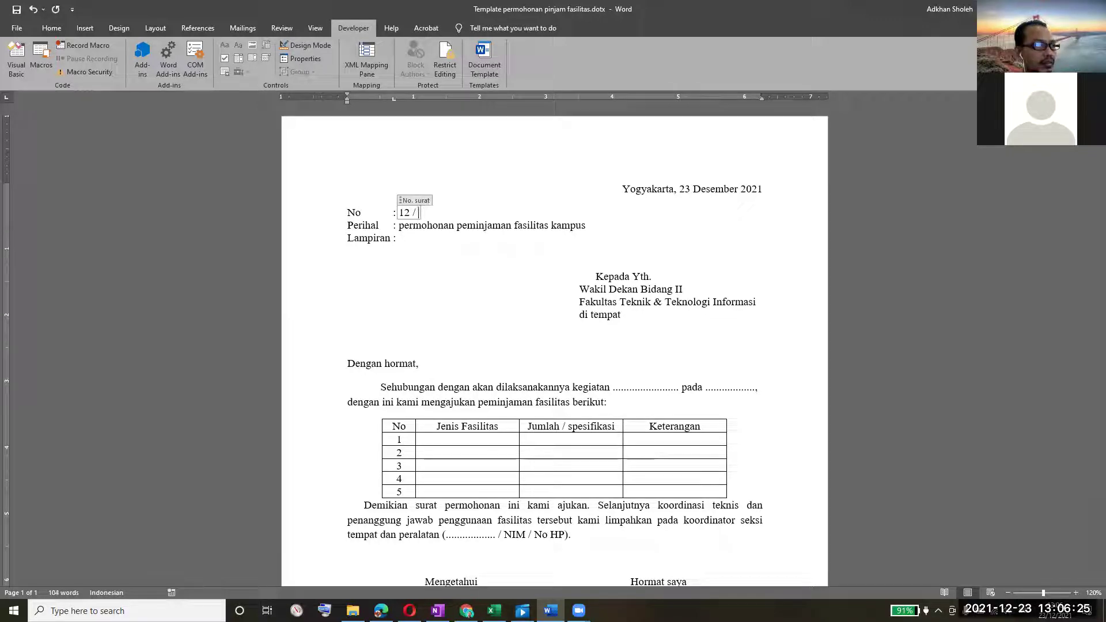
pyautogui.write('Pan-')
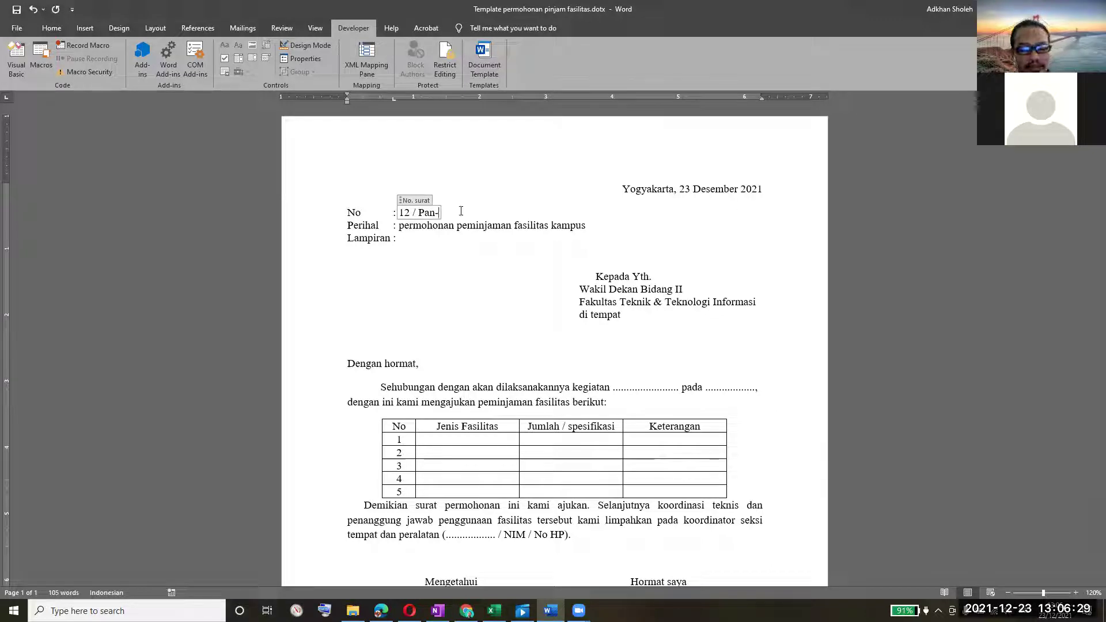
pyautogui.write('D')
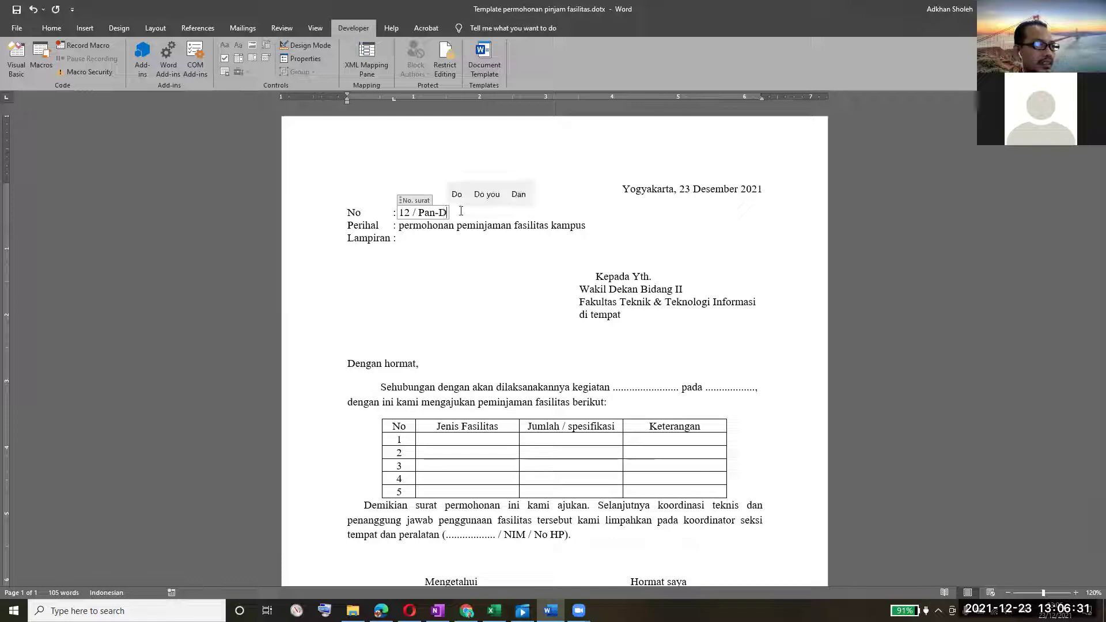
pyautogui.press('BackSpace')
pyautogui.write('Lustrum')
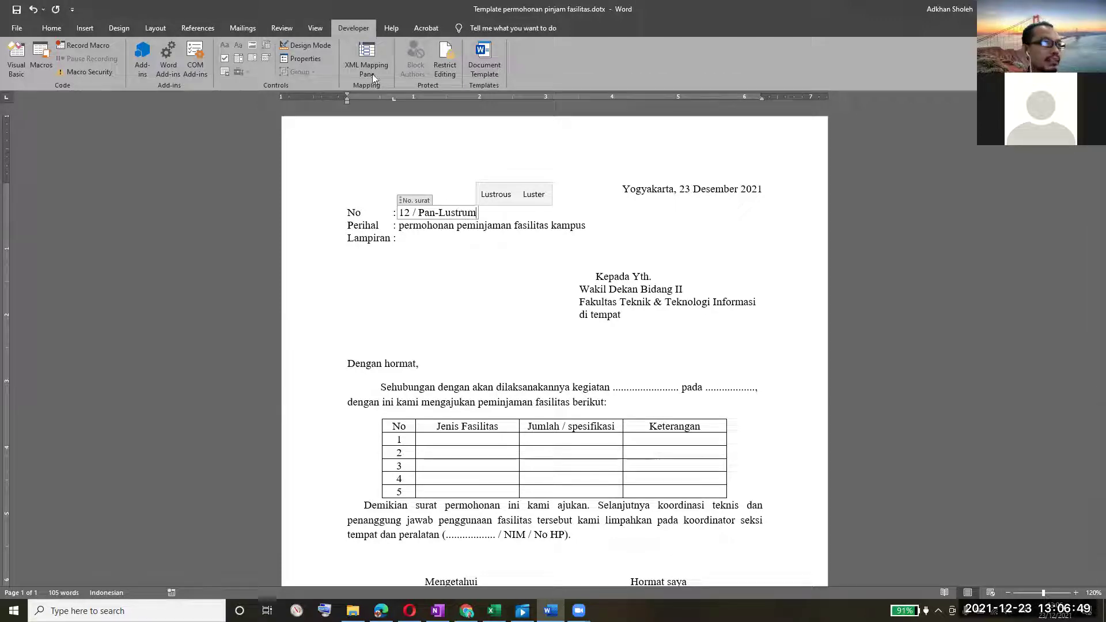
# Replace "Pan-Lustrum" in the letter number with "PL5" followed by a slash.
pyautogui.click(494, 210)
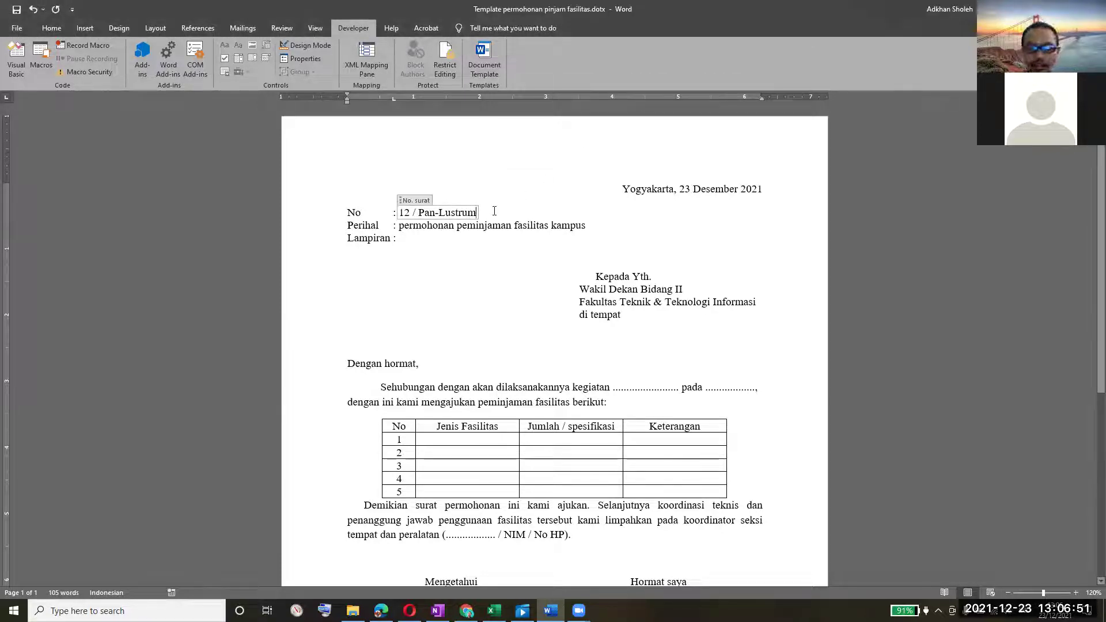
pyautogui.press('BackSpace')
pyautogui.press('BackSpace')
pyautogui.press('BackSpace')
pyautogui.press('BackSpace')
pyautogui.press('BackSpace')
pyautogui.press('BackSpace')
pyautogui.press('BackSpace')
pyautogui.press('BackSpace')
pyautogui.press('BackSpace')
pyautogui.press('BackSpace')
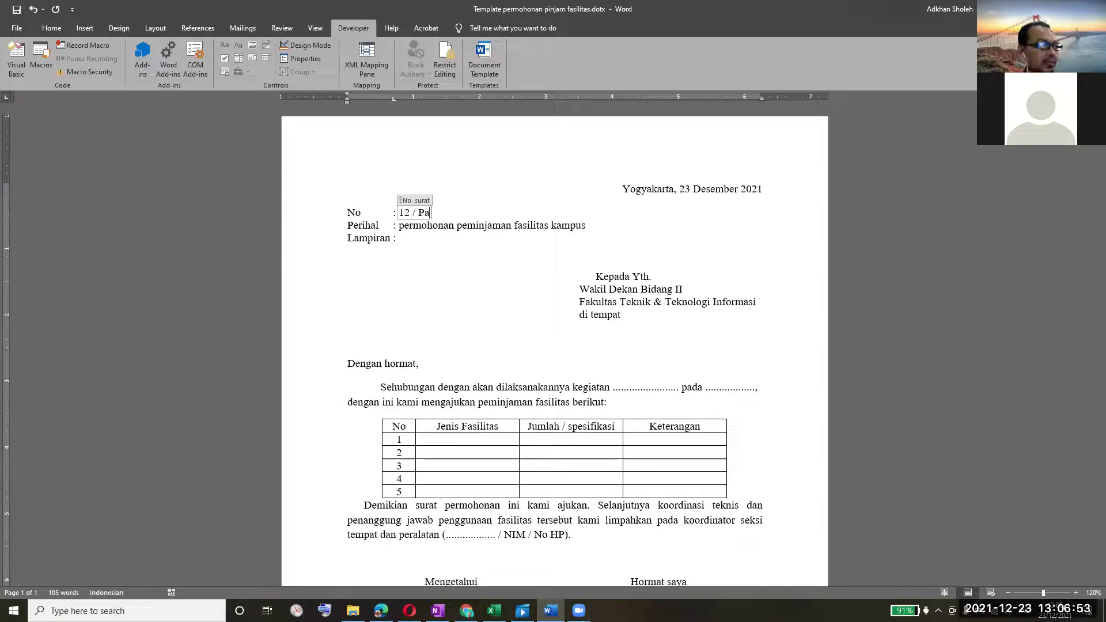
pyautogui.write('LV')
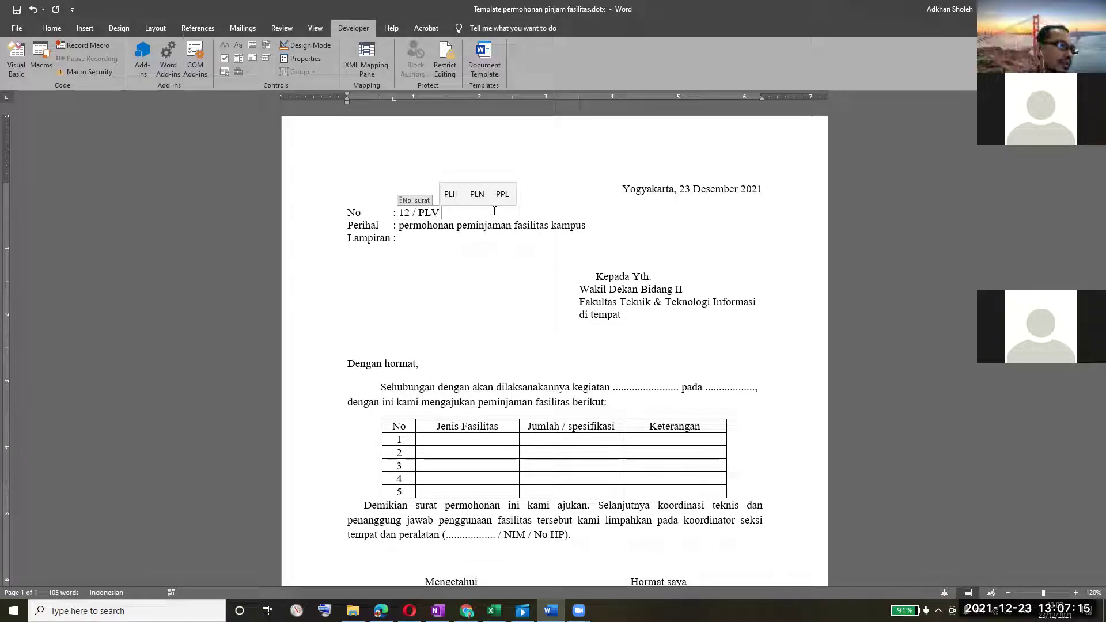
pyautogui.press('BackSpace')
pyautogui.write('5 / ')
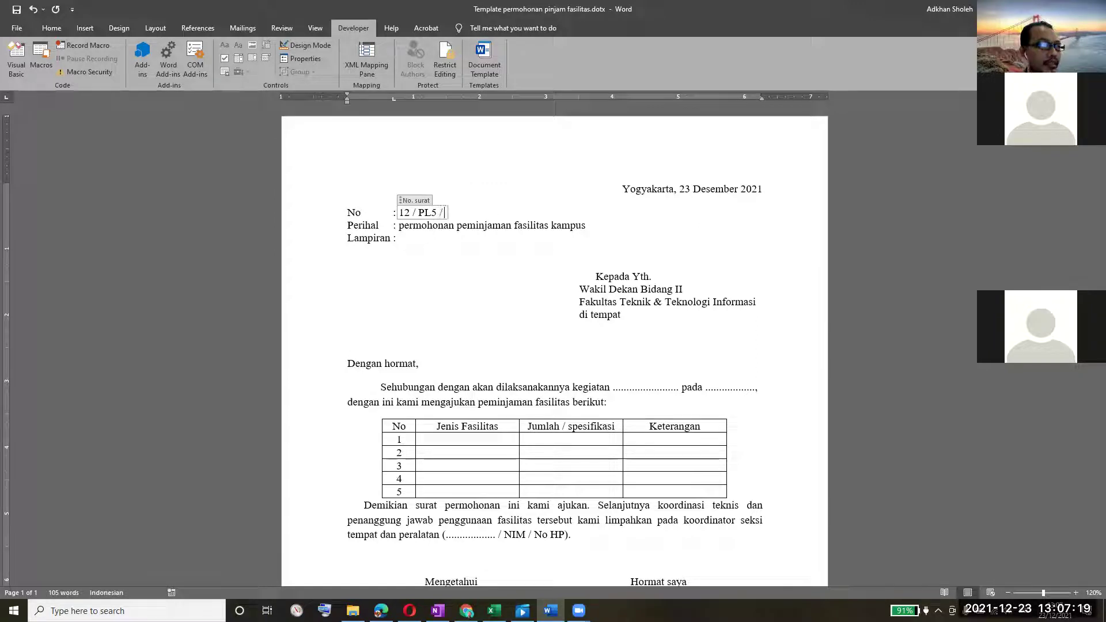
# Complete the letter number so it reads "12 / PL5-FTTI / XII / 2021".
pyautogui.write('XII')
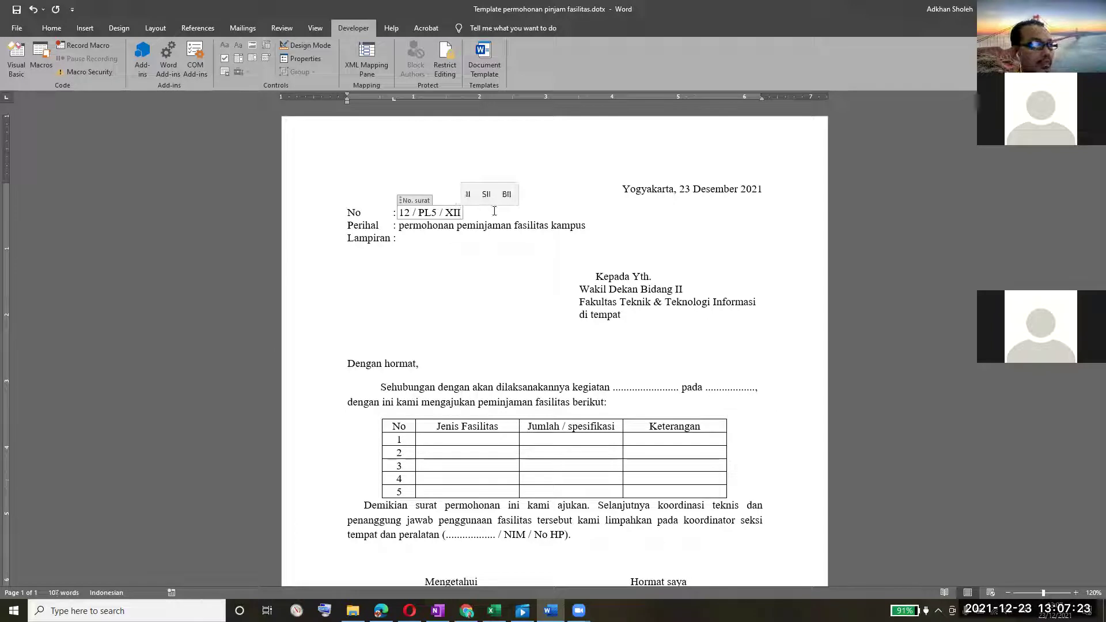
pyautogui.press('Left')
pyautogui.press('Left')
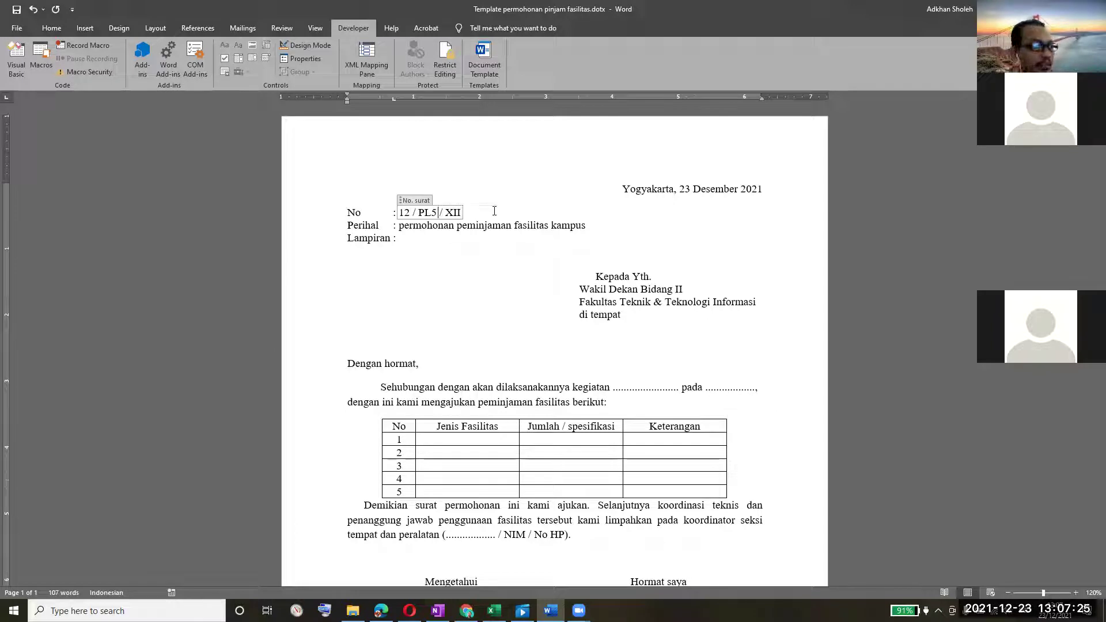
pyautogui.write('-FTTI')
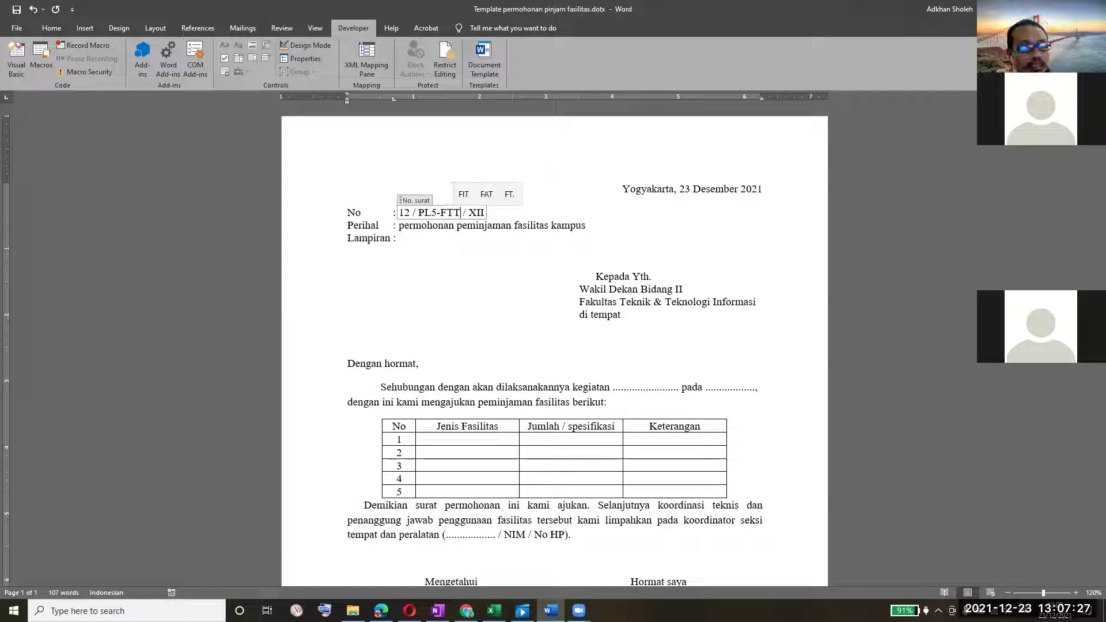
pyautogui.press('Right')
pyautogui.press('Right')
pyautogui.press('Right')
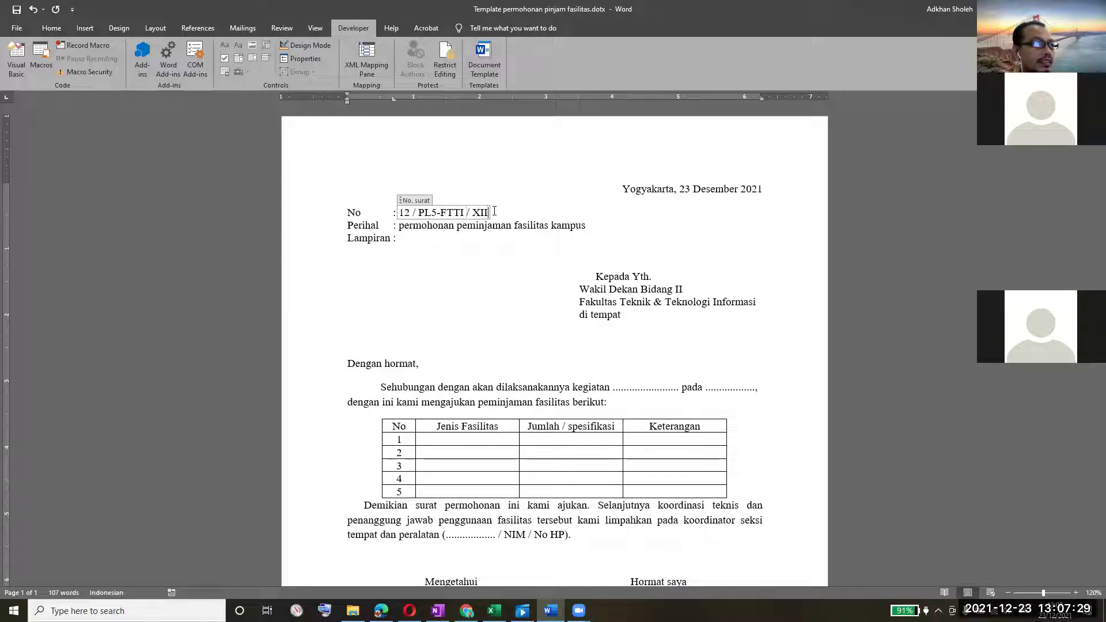
pyautogui.write('/ 2021')
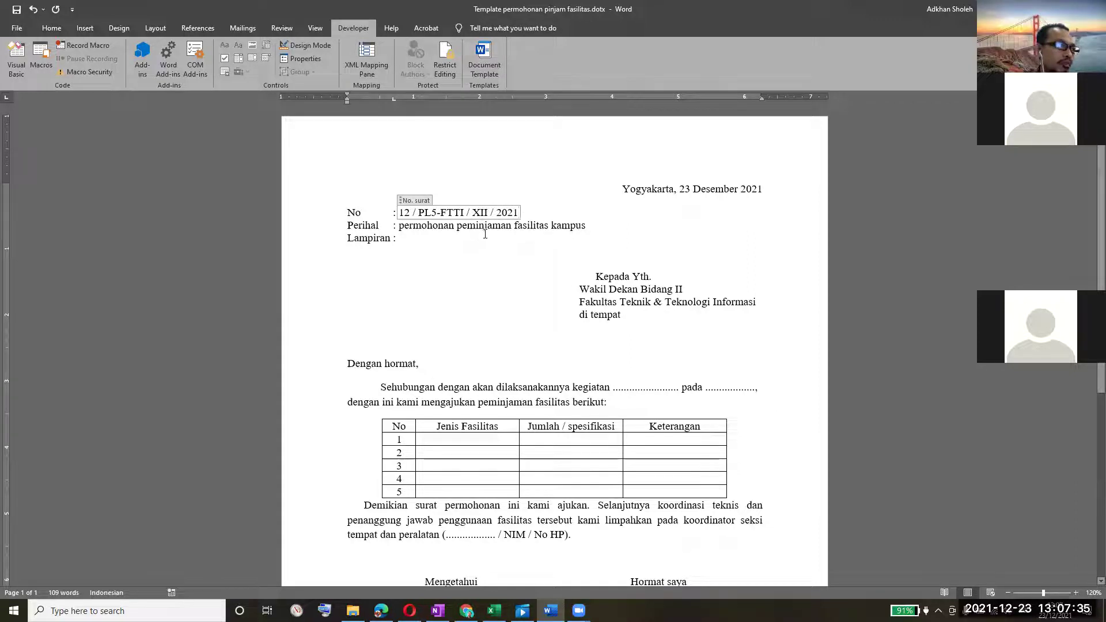
# Enter "1 bendel" as the attachment value after "Lampiran :".
pyautogui.click(470, 236)
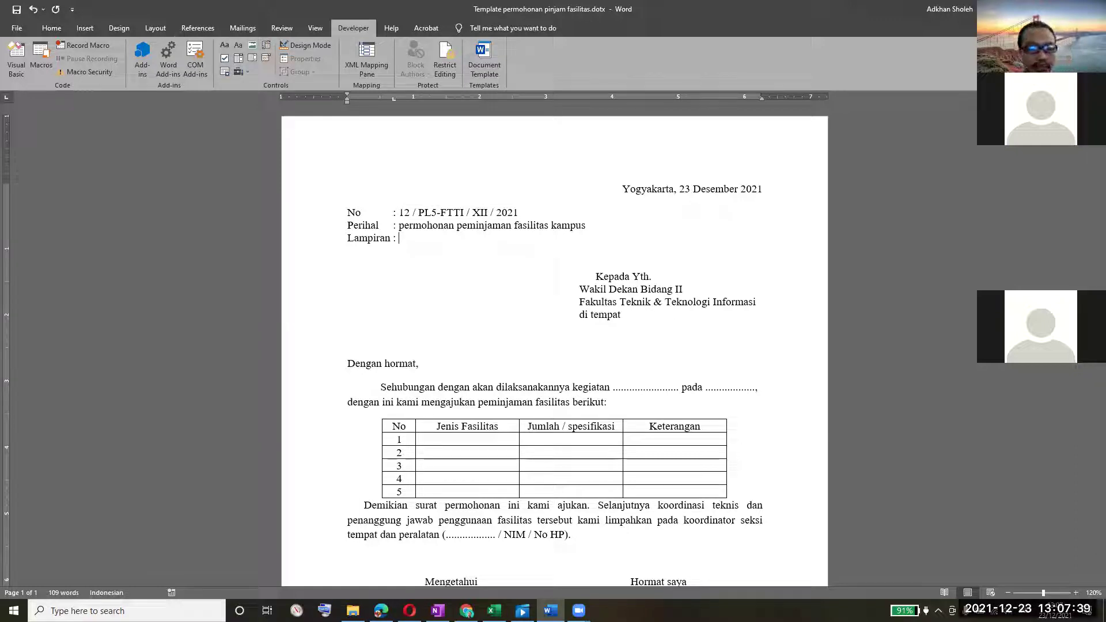
pyautogui.write('1 bende')
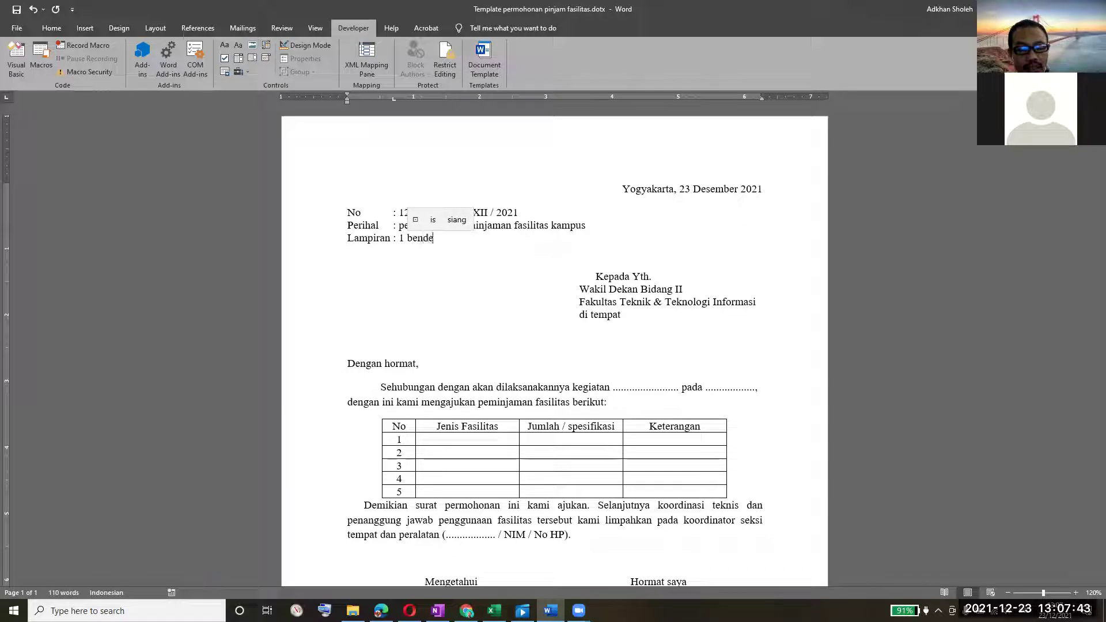
pyautogui.write('l')
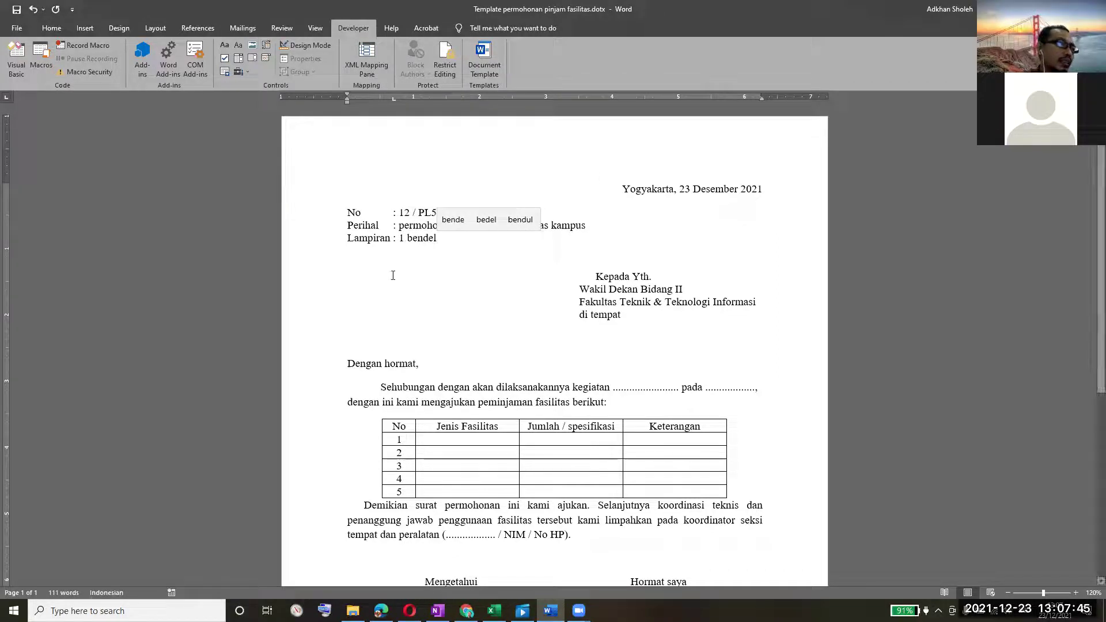
# Indent the "di tempat" line of the recipient address by one tab stop.
pyautogui.click(517, 258)
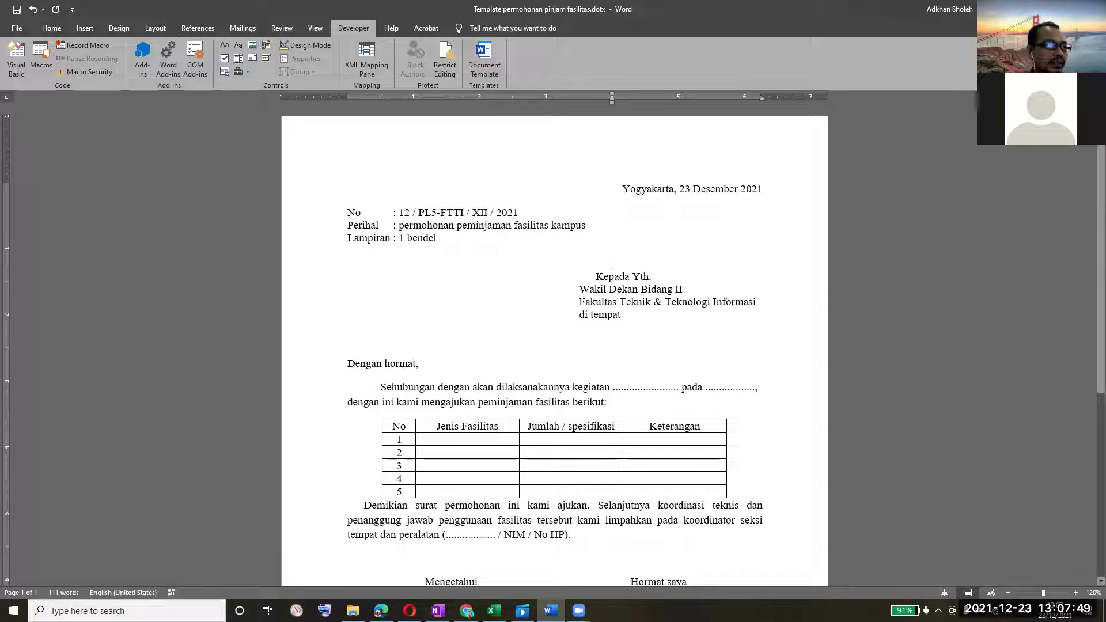
pyautogui.click(580, 314)
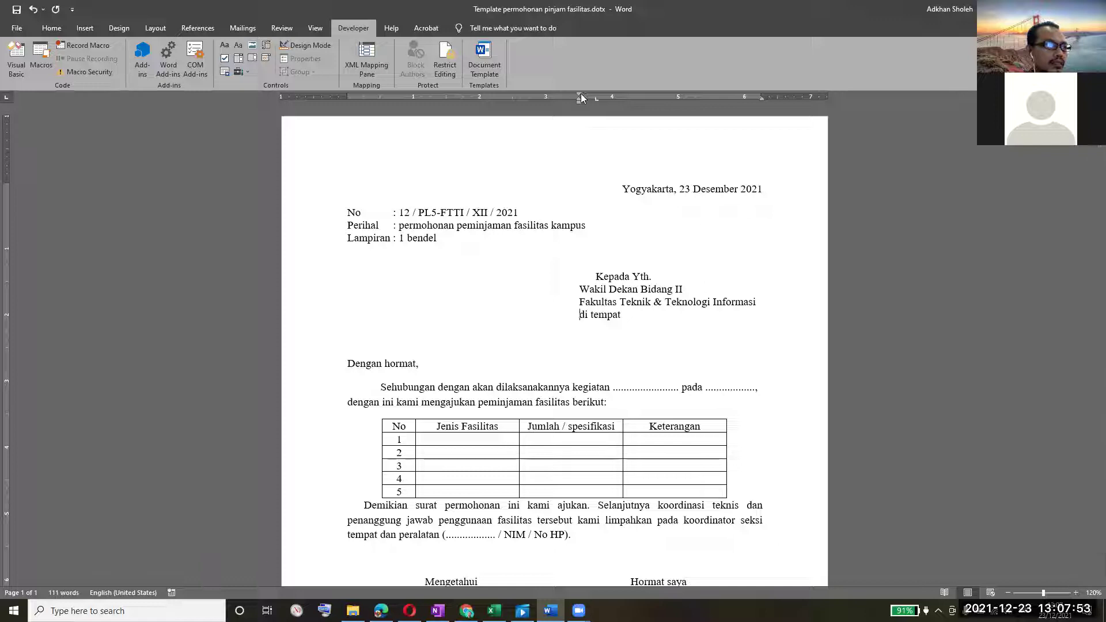
pyautogui.press('Tab')
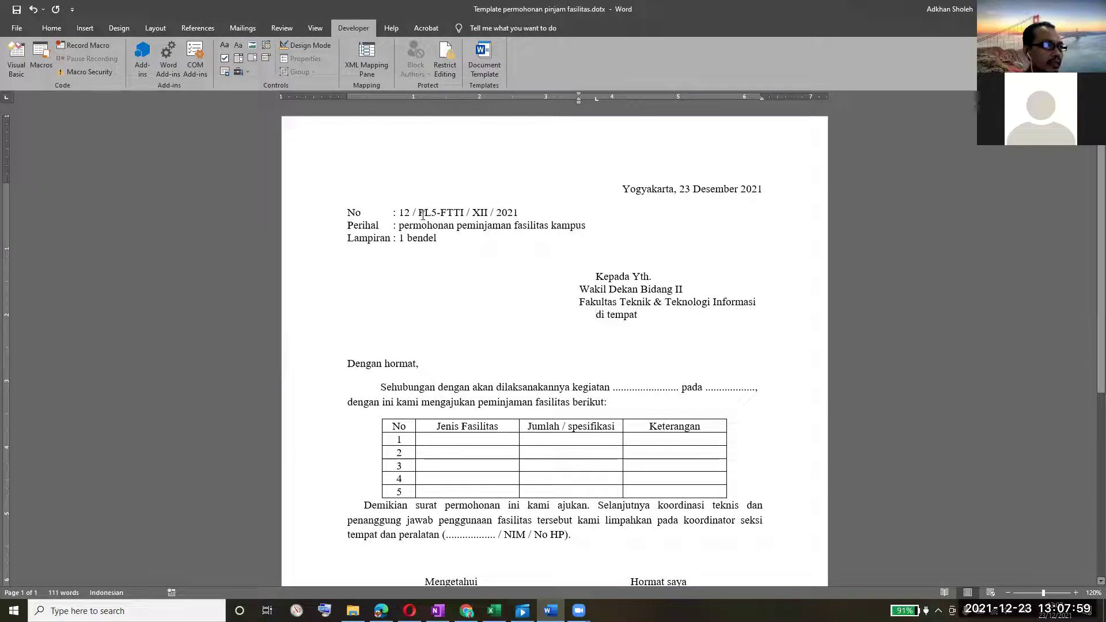
# Wrap the subject text "permohonan peminjaman fasilitas kampus" after "Perihal :" in a plain text content control.
pyautogui.click(399, 225)
pyautogui.moveTo(594, 226); pyautogui.dragTo(406, 226)
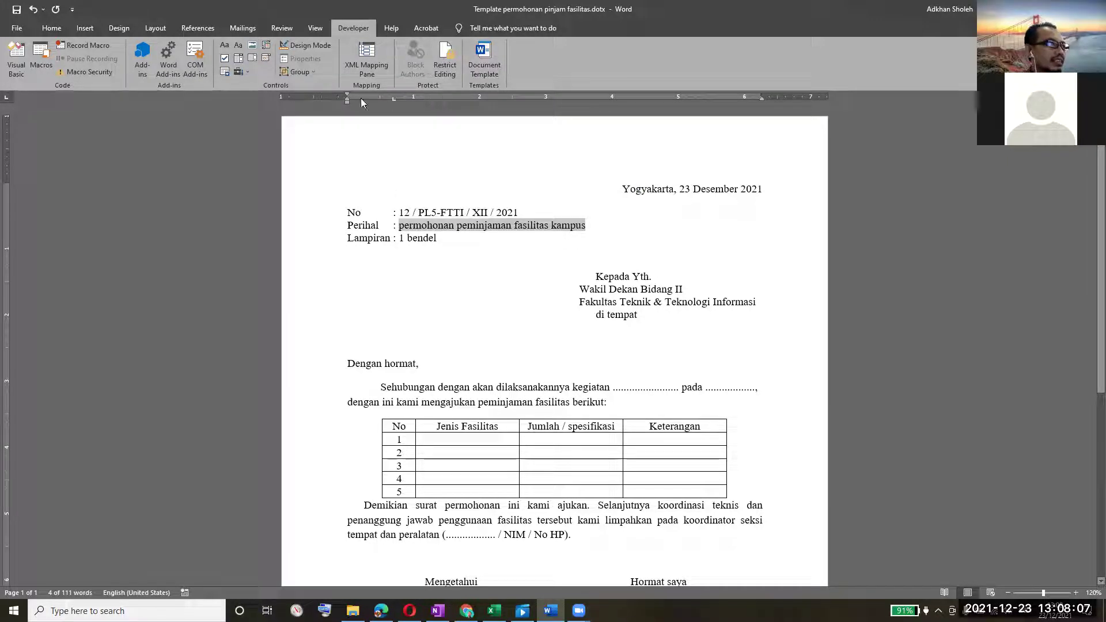
pyautogui.click(238, 47)
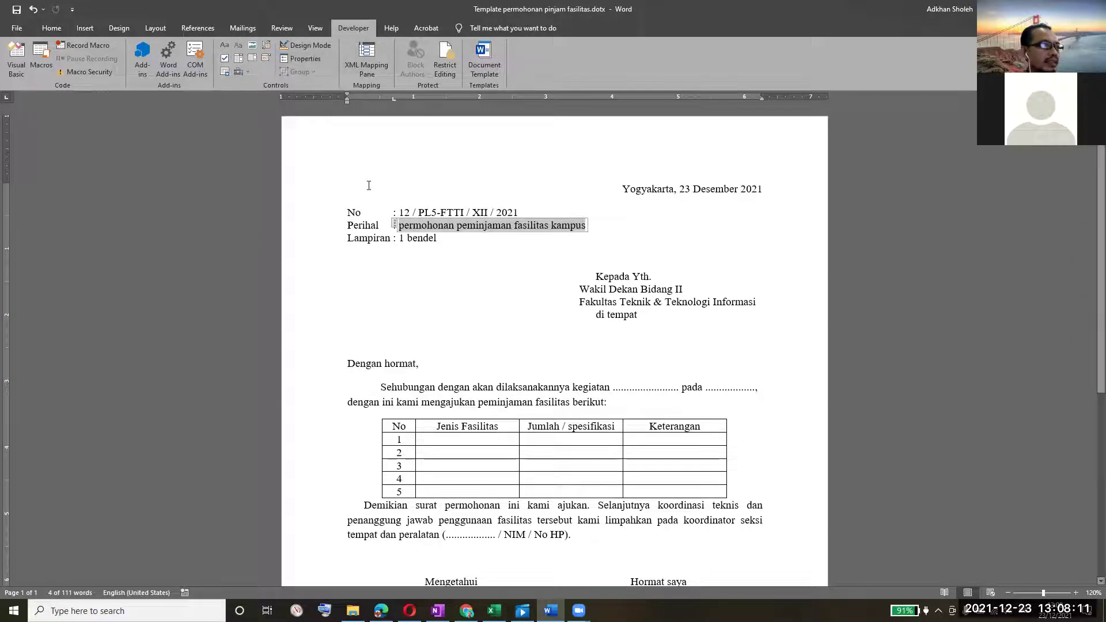
# Give the subject control the title "perihak surat" and the tag "Perihal surat", and apply the properties.
pyautogui.click(296, 59)
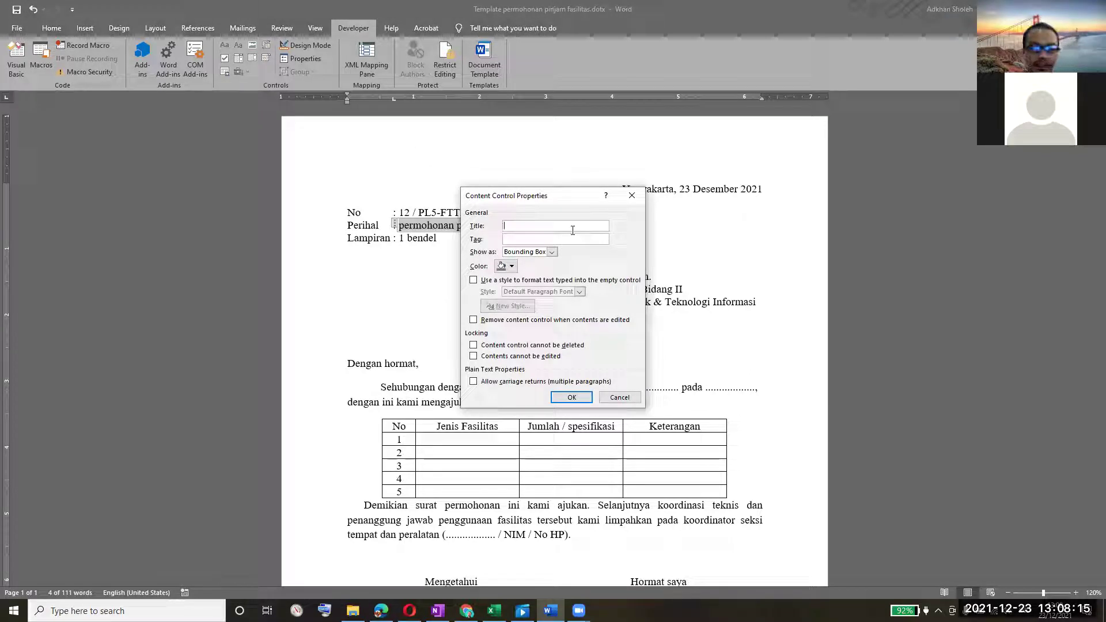
pyautogui.write('perihak')
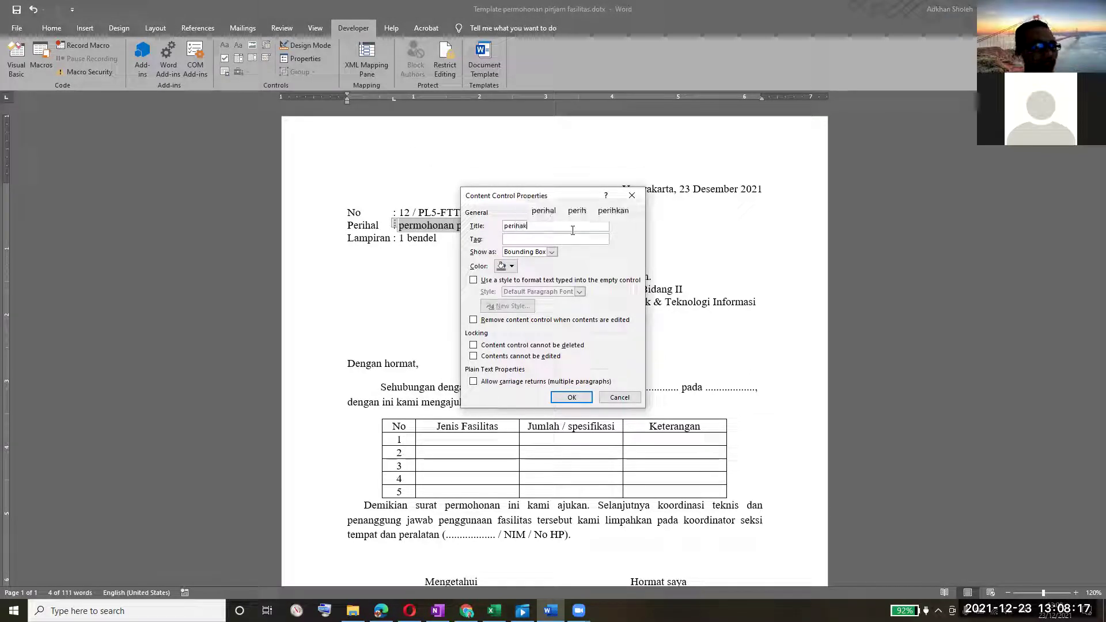
pyautogui.write(' surat')
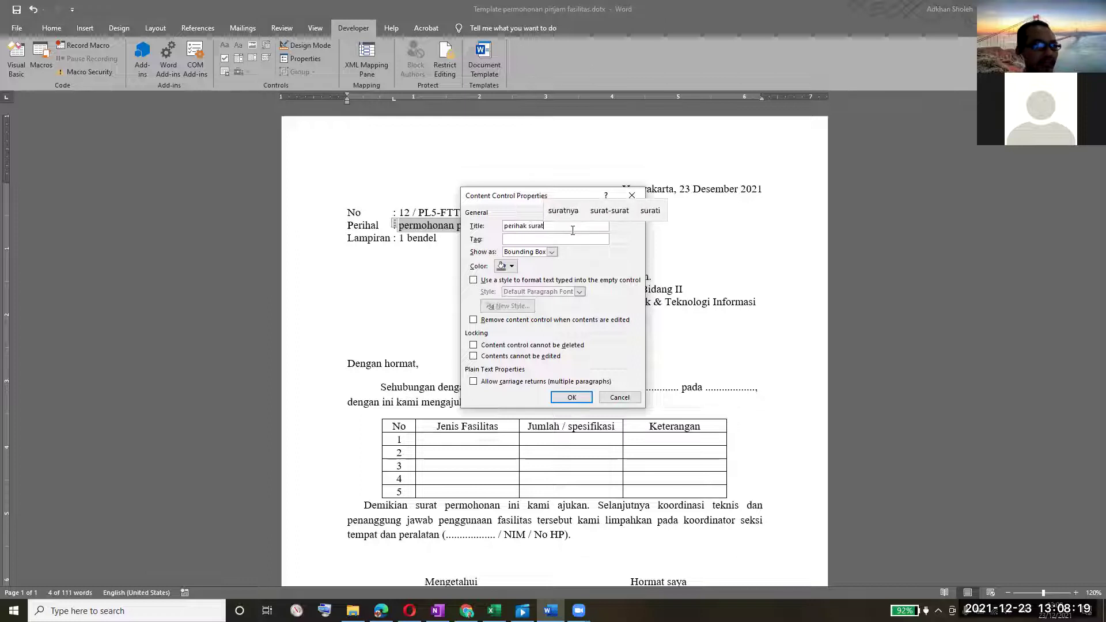
pyautogui.click(571, 238)
pyautogui.write('Perihal surat')
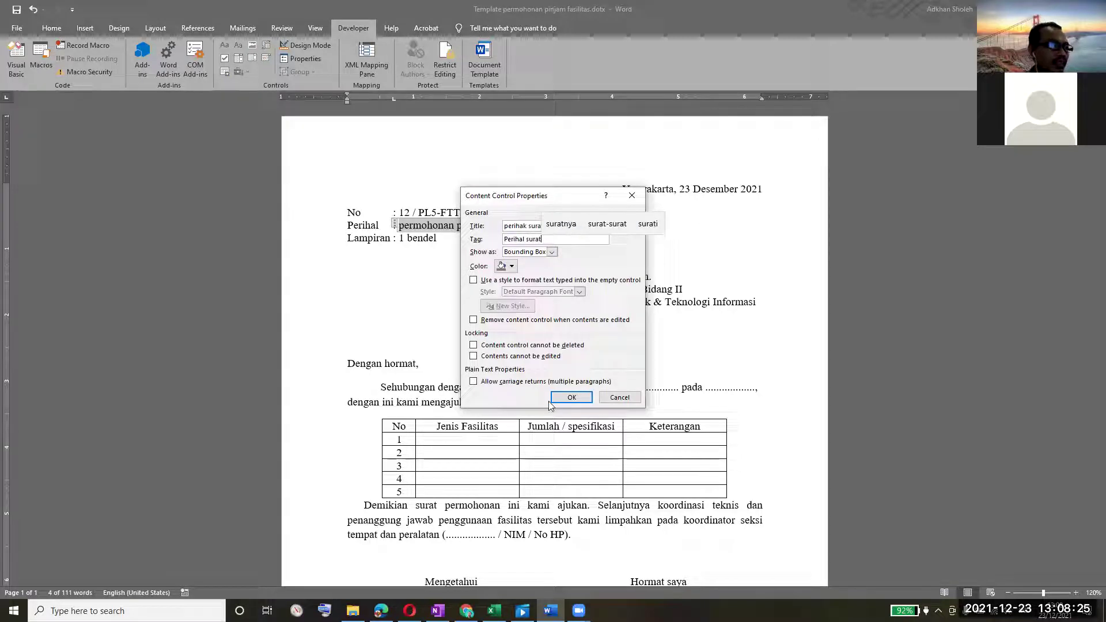
pyautogui.click(570, 398)
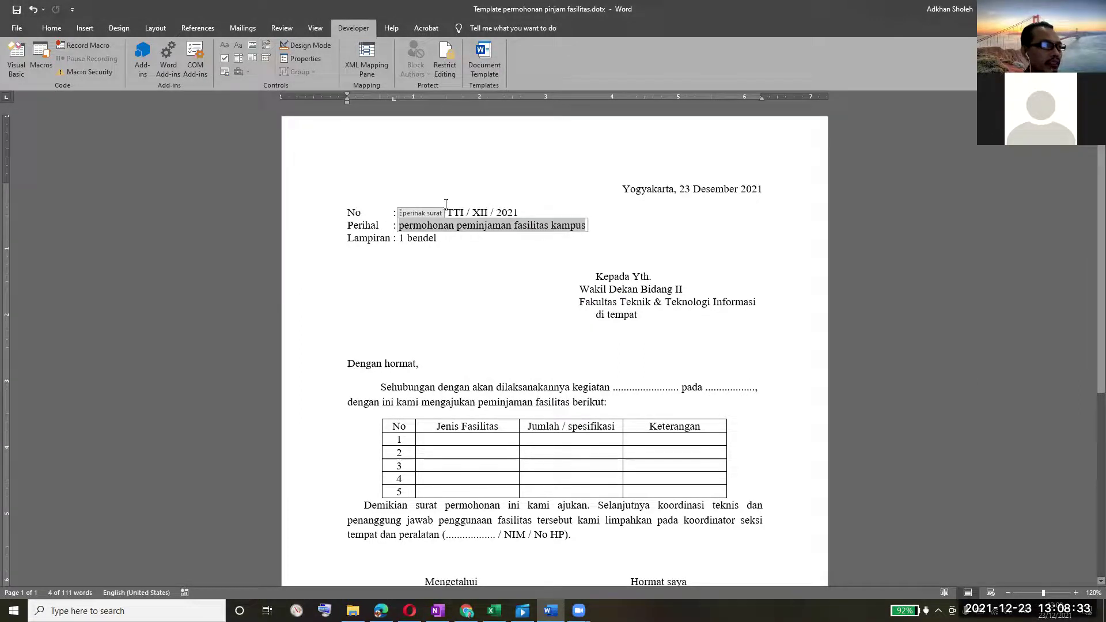
# Correct the subject control's title to "Perihal surat" in its content control properties.
pyautogui.click(302, 60)
pyautogui.click(527, 225)
pyautogui.press('BackSpace')
pyautogui.write('l surat')
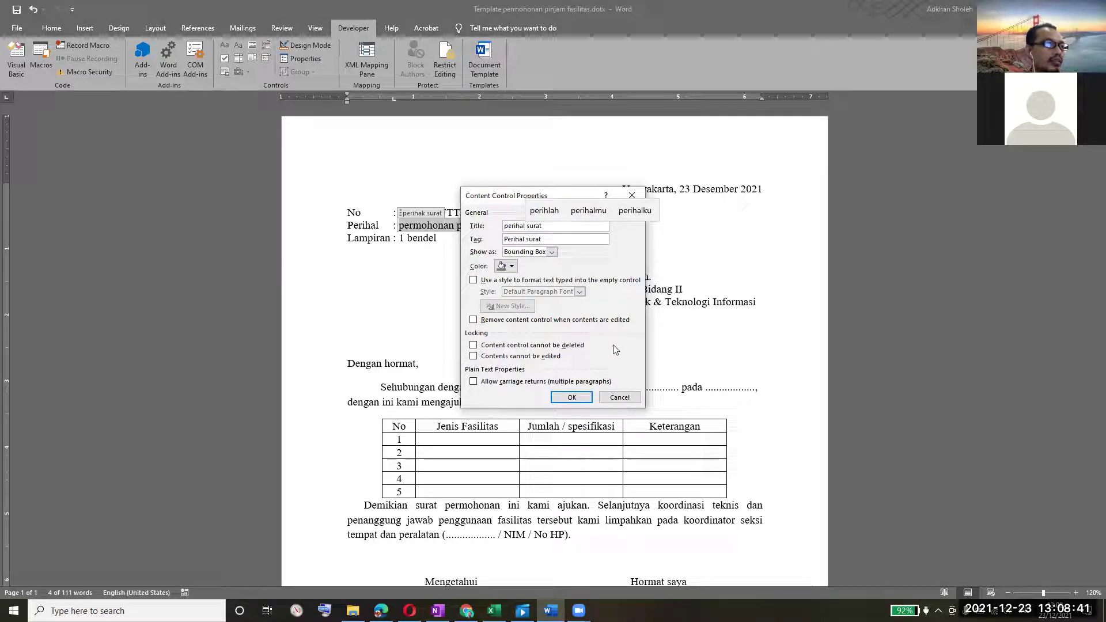
pyautogui.click(508, 225)
pyautogui.press('BackSpace')
pyautogui.write('P')
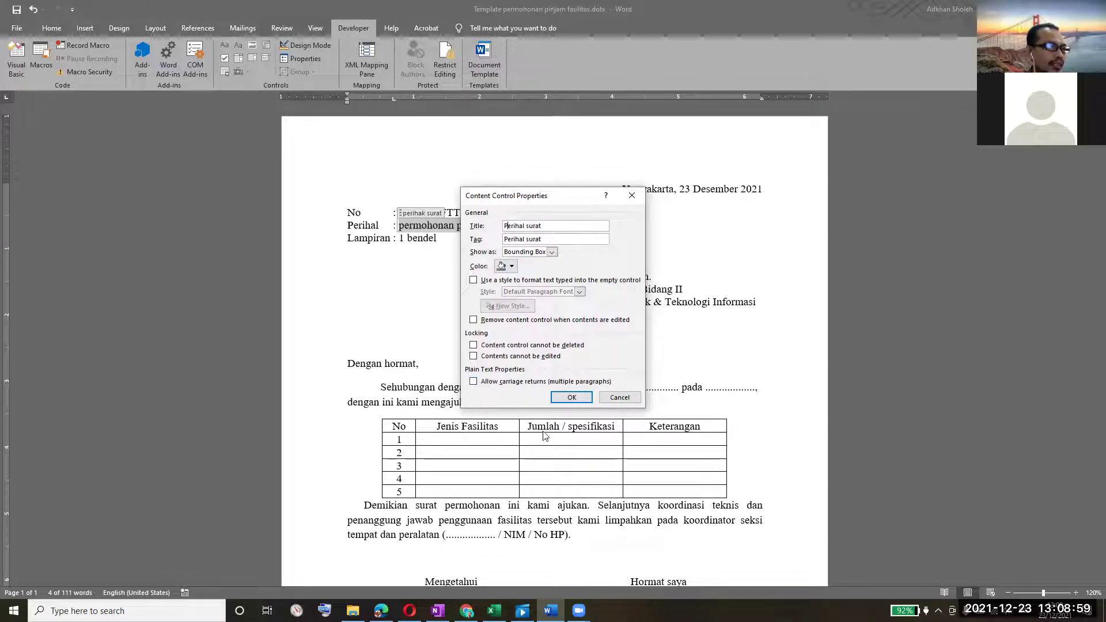
pyautogui.click(582, 400)
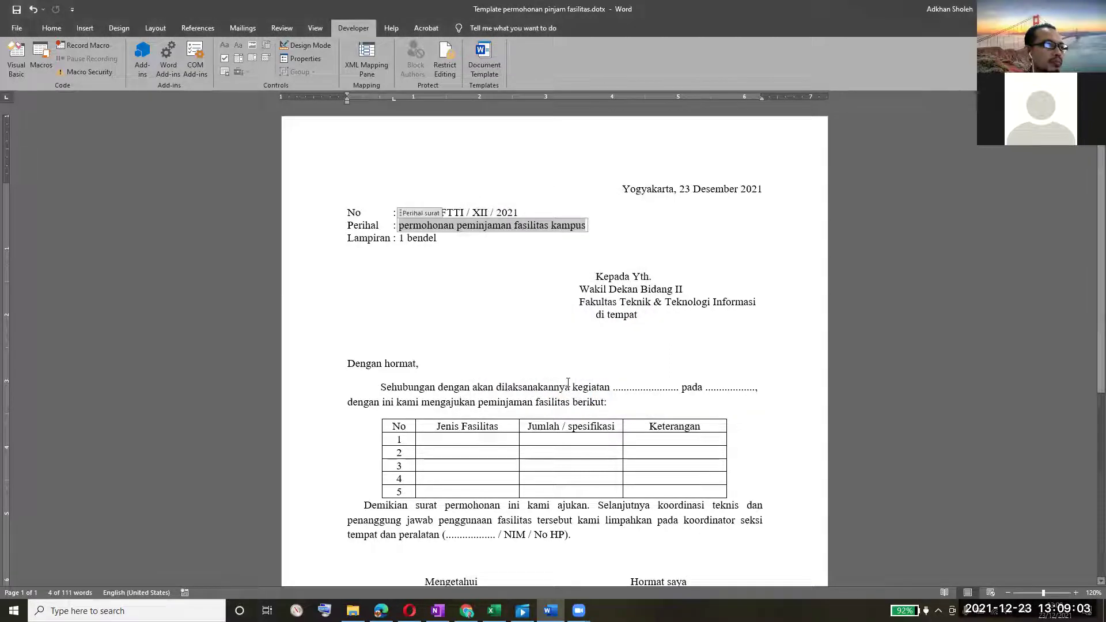
pyautogui.click(482, 236)
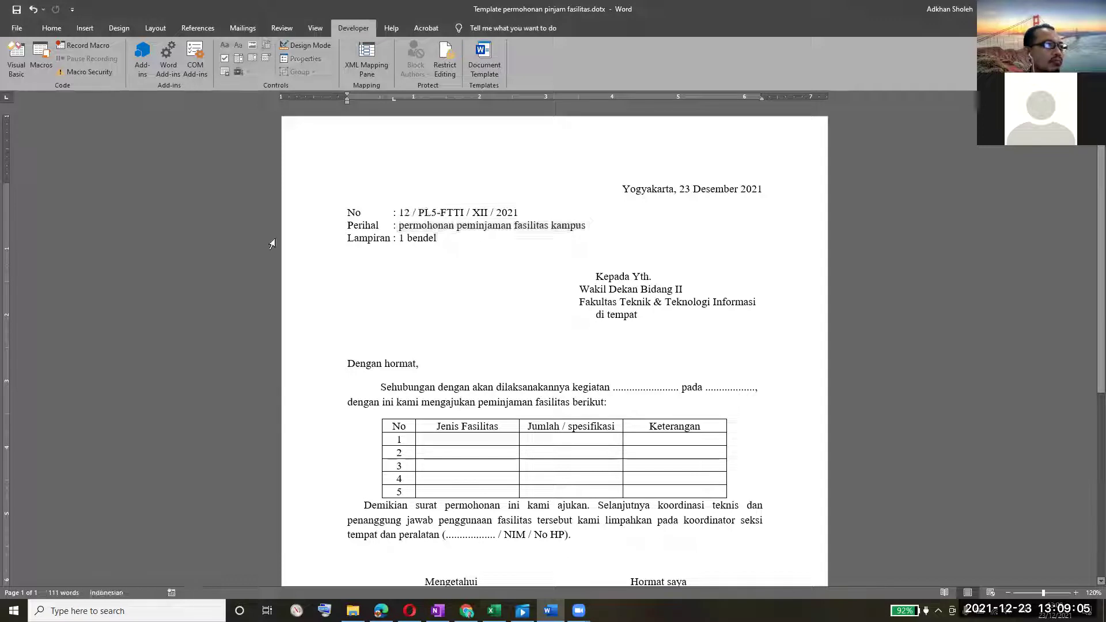
pyautogui.click(400, 238)
pyautogui.press('Left')
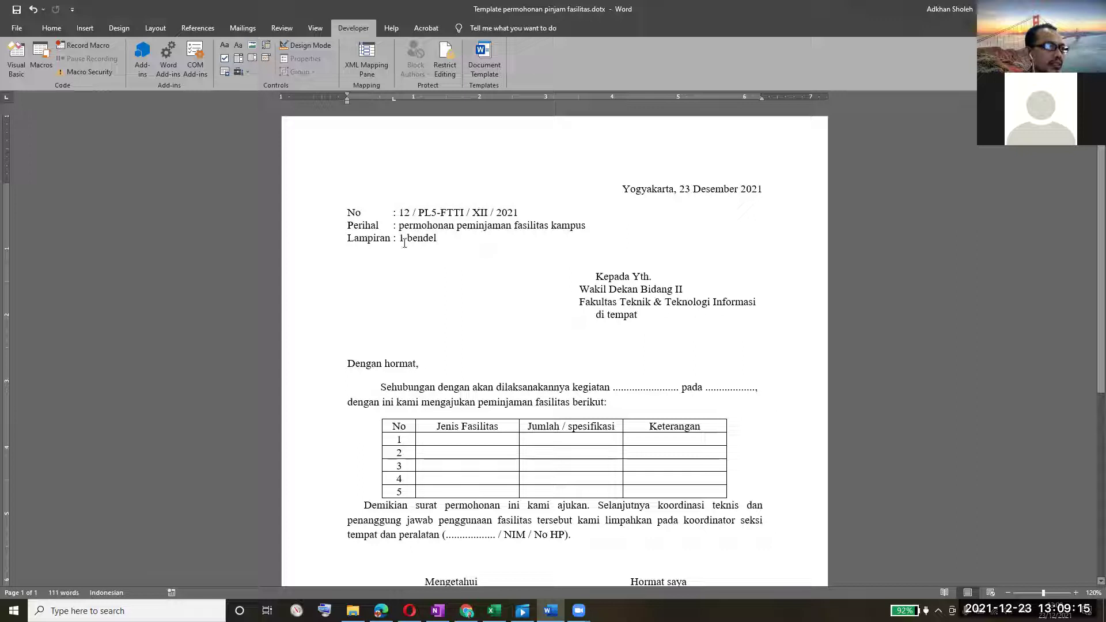
# Wrap the recipient lines "Wakil Dekan Bidang II" and "Fakultas Teknik & Teknologi Informasi" together in one rich text content control.
pyautogui.moveTo(298, 279); pyautogui.dragTo(313, 306)
pyautogui.press('Down')
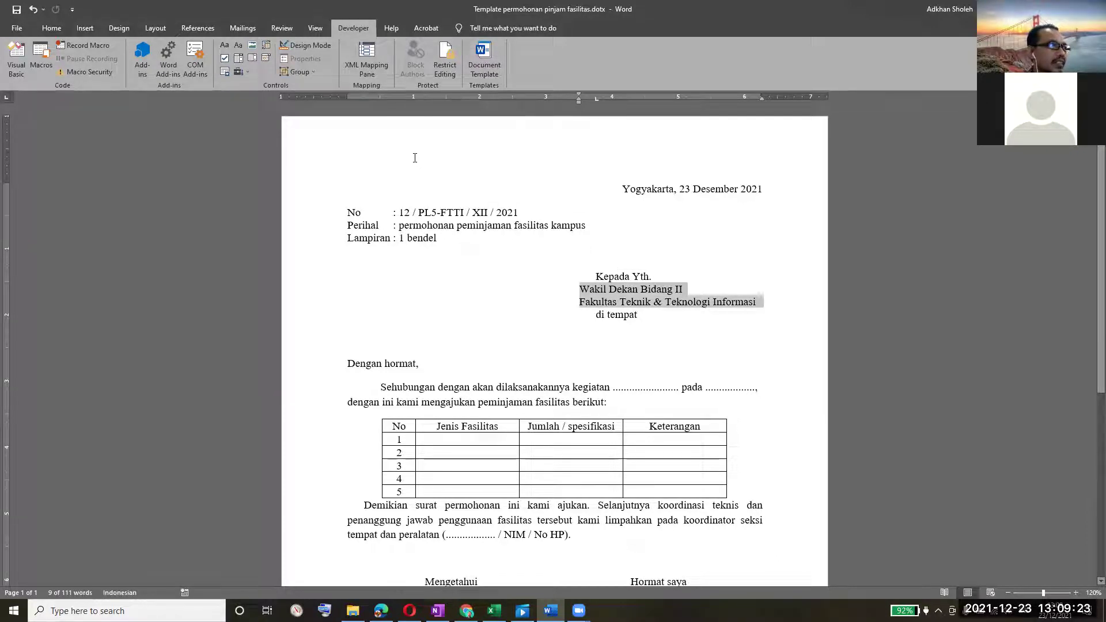
pyautogui.click(225, 45)
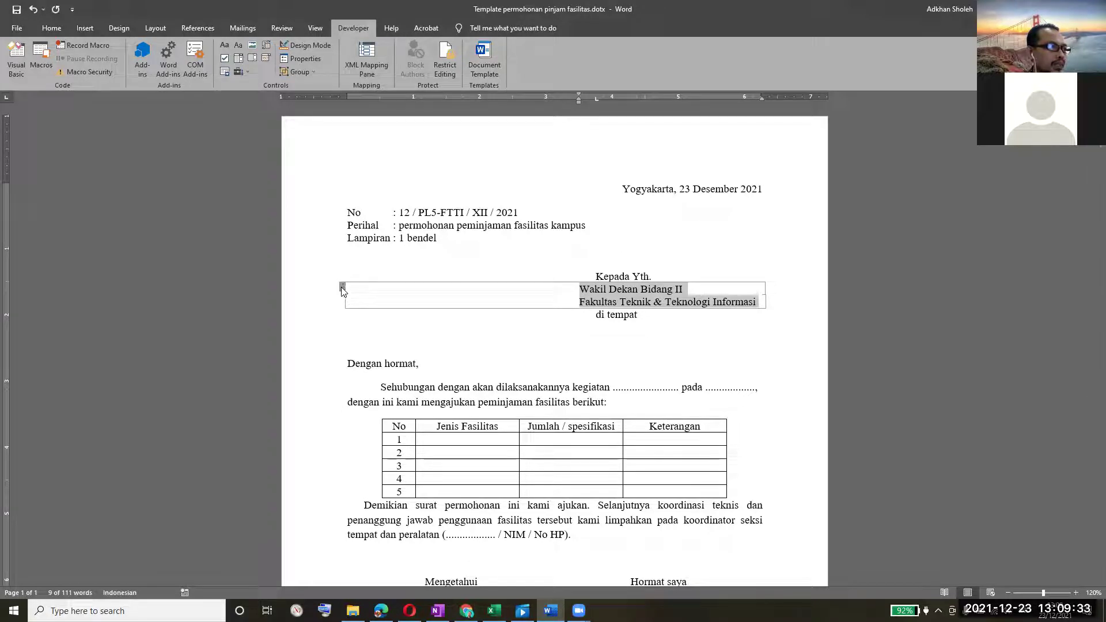
pyautogui.click(586, 296)
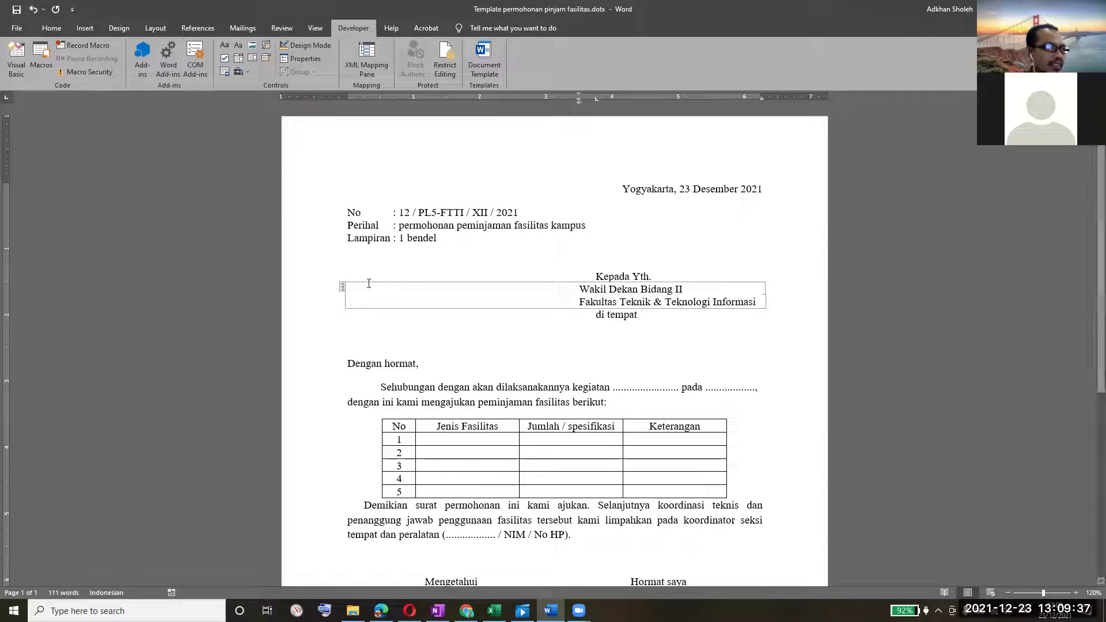
pyautogui.click(341, 285)
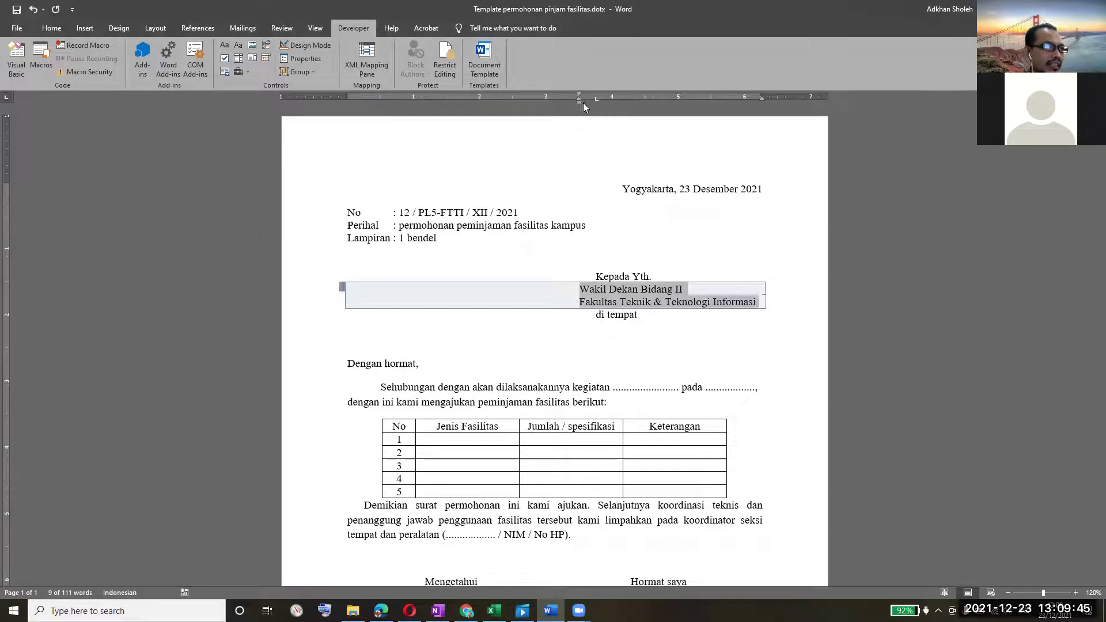
# Replace "Wakil Dekan Bidang II" inside the recipient control with the placeholder text "Jabatannya".
pyautogui.click(583, 288)
pyautogui.moveTo(581, 287); pyautogui.dragTo(688, 297)
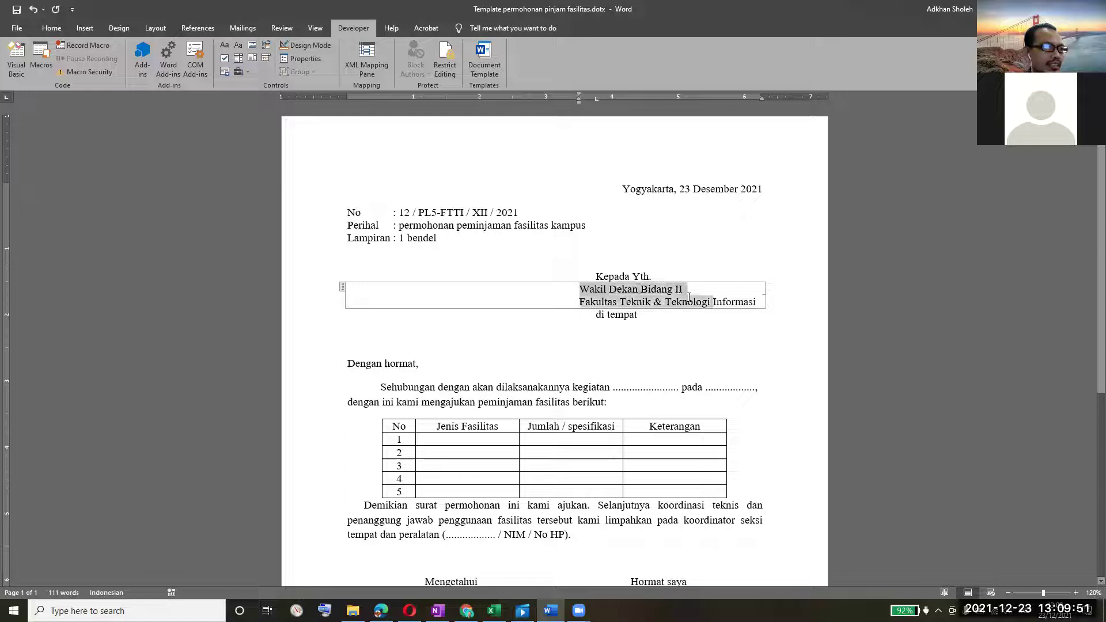
pyautogui.click(744, 302)
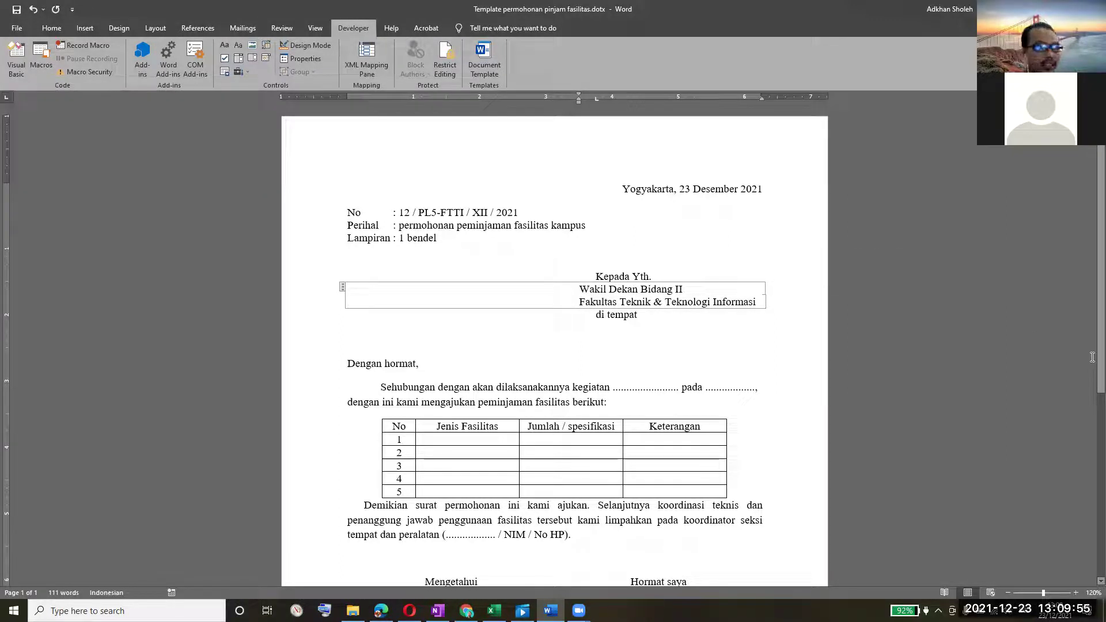
pyautogui.hotkey('ctrl', 'shift', 'Right')
pyautogui.hotkey('ctrl', 'shift', 'Right')
pyautogui.hotkey('ctrl', 'shift', 'Right')
pyautogui.hotkey('ctrl', 'shift', 'Right')
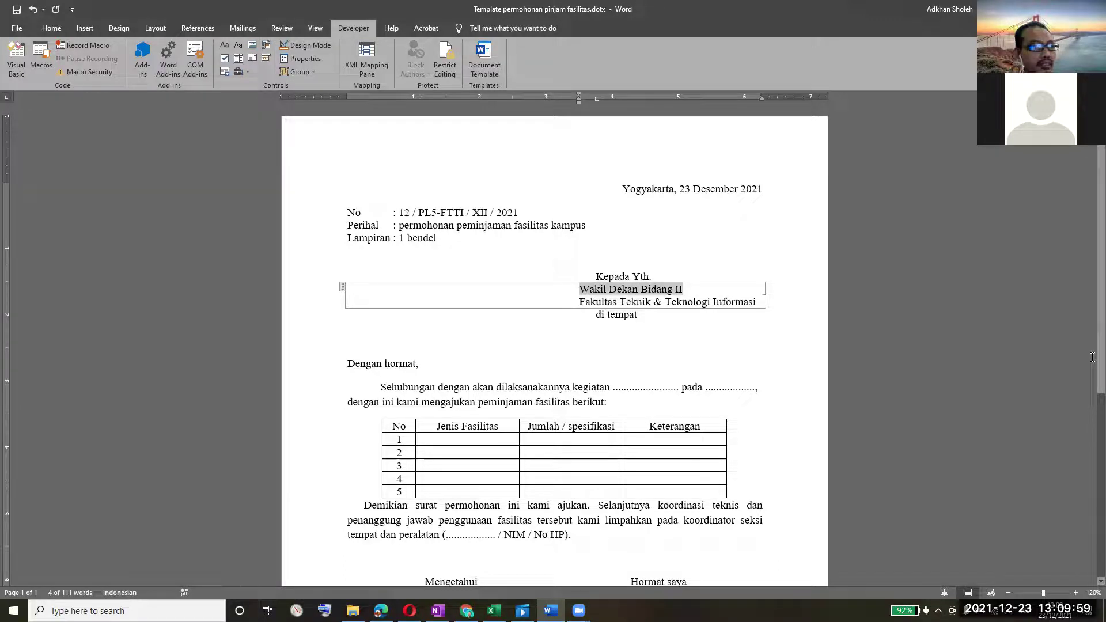
pyautogui.write('Jabatan')
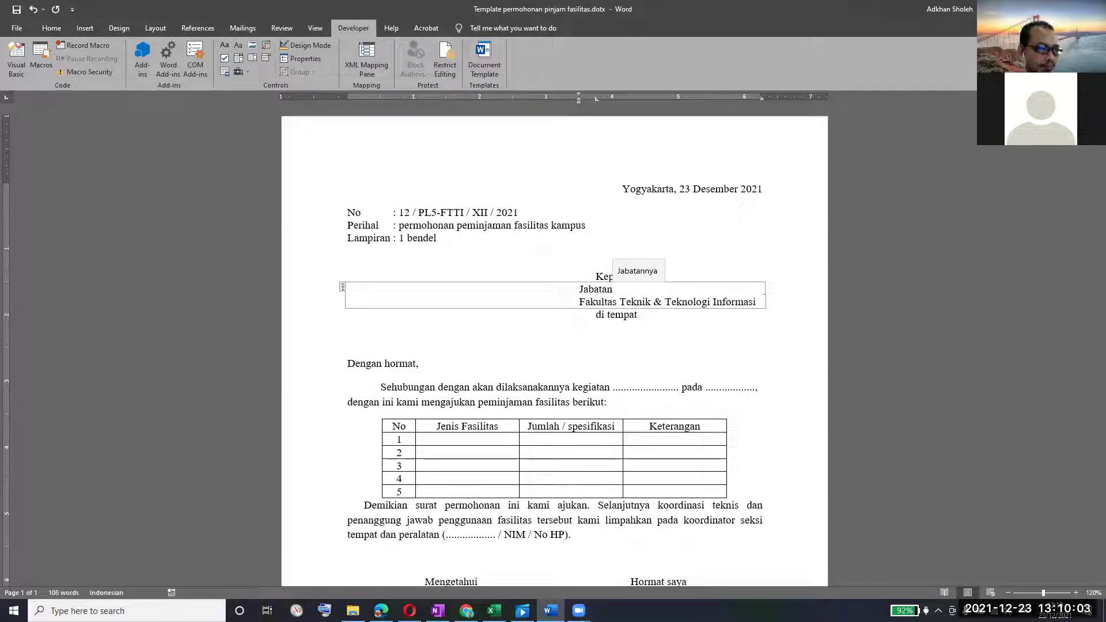
pyautogui.press('Up')
pyautogui.press('Return')
# Replace "Fakultas Teknik & Teknologi Informasi" inside the recipient control with the placeholder text "Organisasi / lembaga".
pyautogui.click(579, 302)
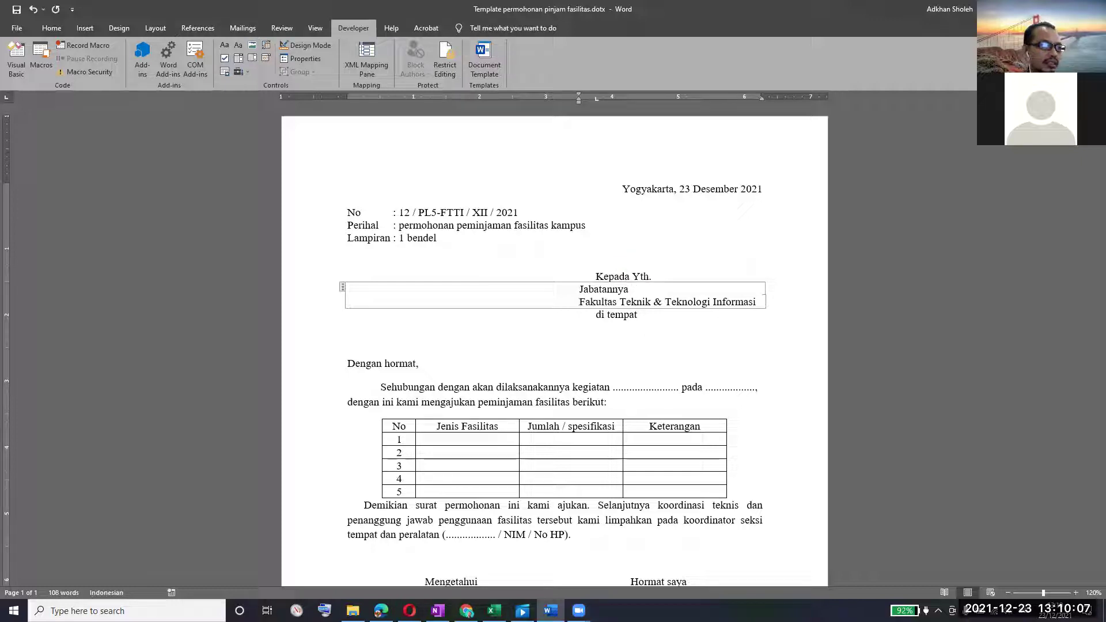
pyautogui.hotkey('ctrl', 'shift', 'Right')
pyautogui.hotkey('ctrl', 'shift', 'Right')
pyautogui.hotkey('ctrl', 'shift', 'Right')
pyautogui.hotkey('ctrl', 'shift', 'Right')
pyautogui.hotkey('ctrl', 'shift', 'Right')
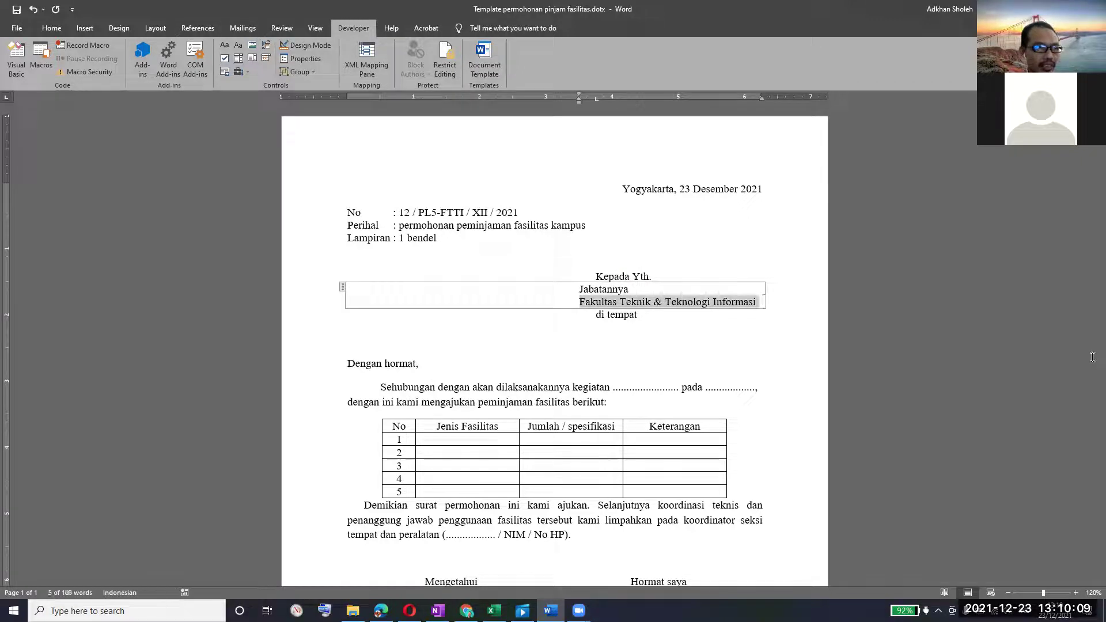
pyautogui.write('Organi')
pyautogui.press('Up')
pyautogui.press('Return')
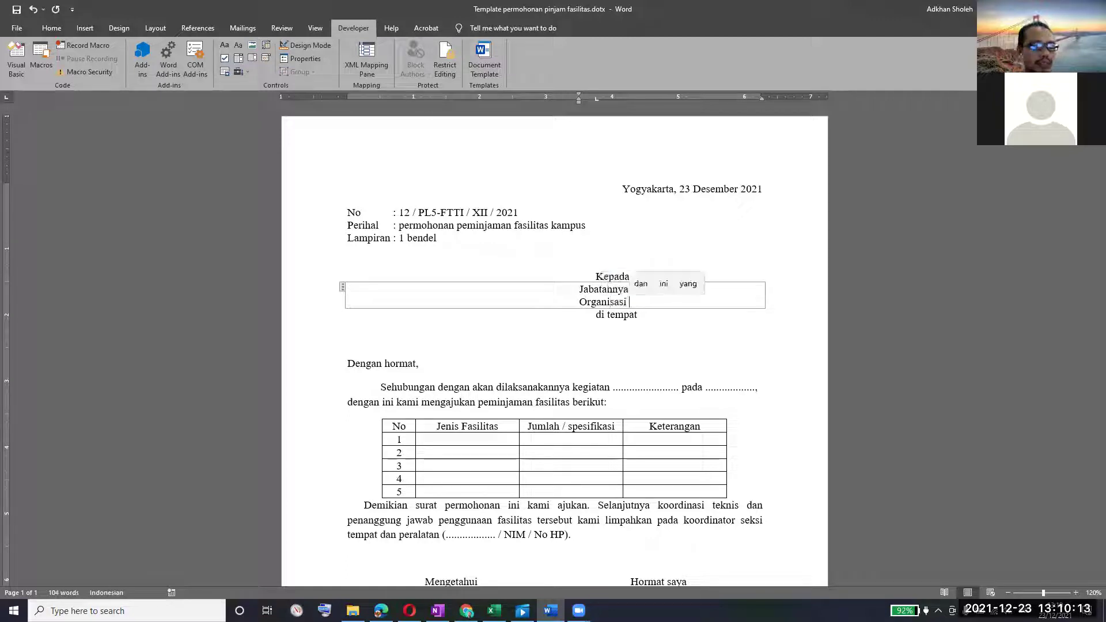
pyautogui.write('/ lembaga')
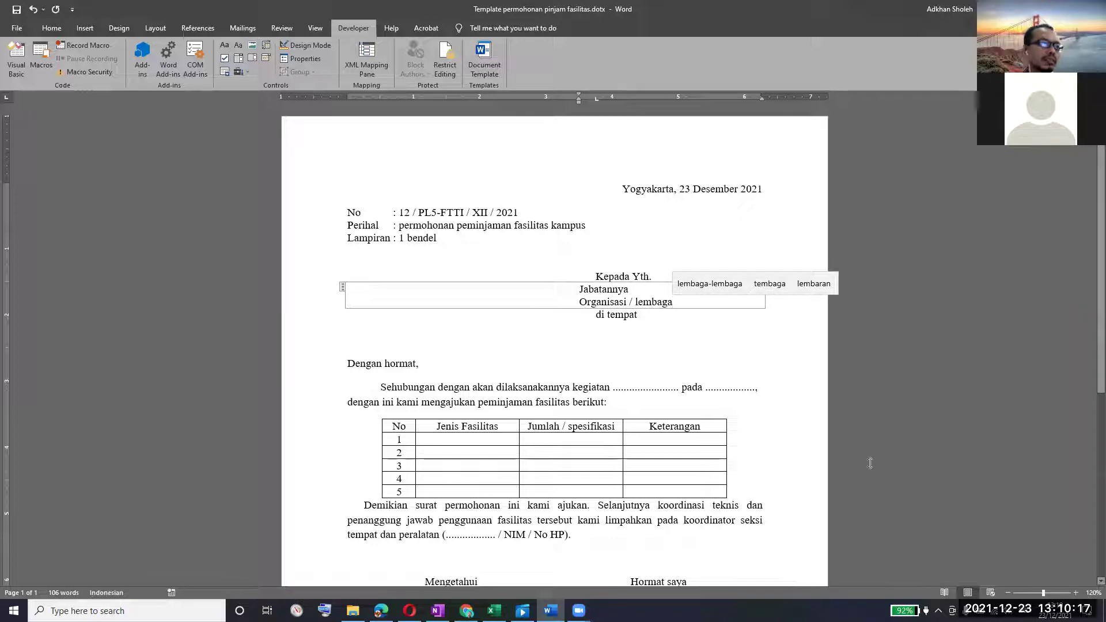
pyautogui.click(787, 362)
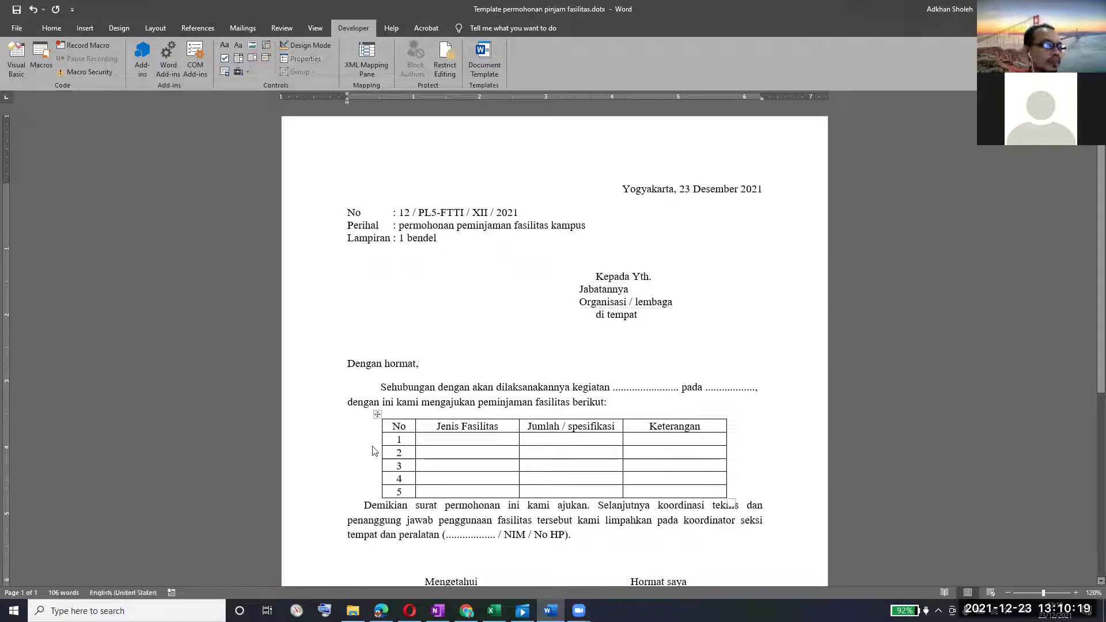
# Give the recipient control the title "Pihak yg dituju surat" and the tag "Tertuju", lock it against deletion, and apply the properties.
pyautogui.click(625, 294)
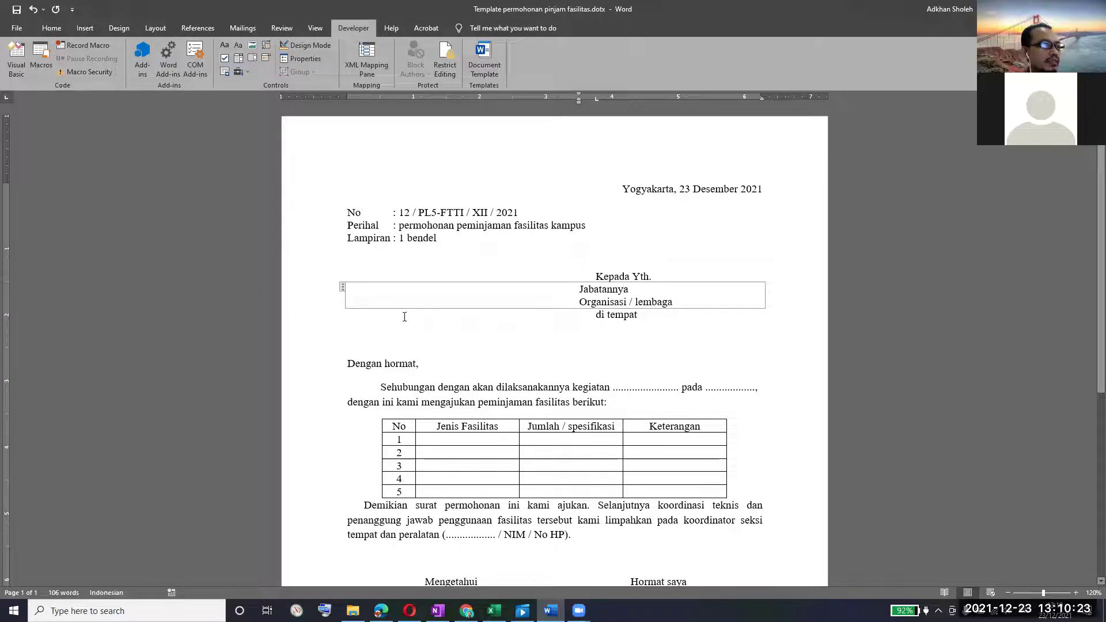
pyautogui.click(305, 56)
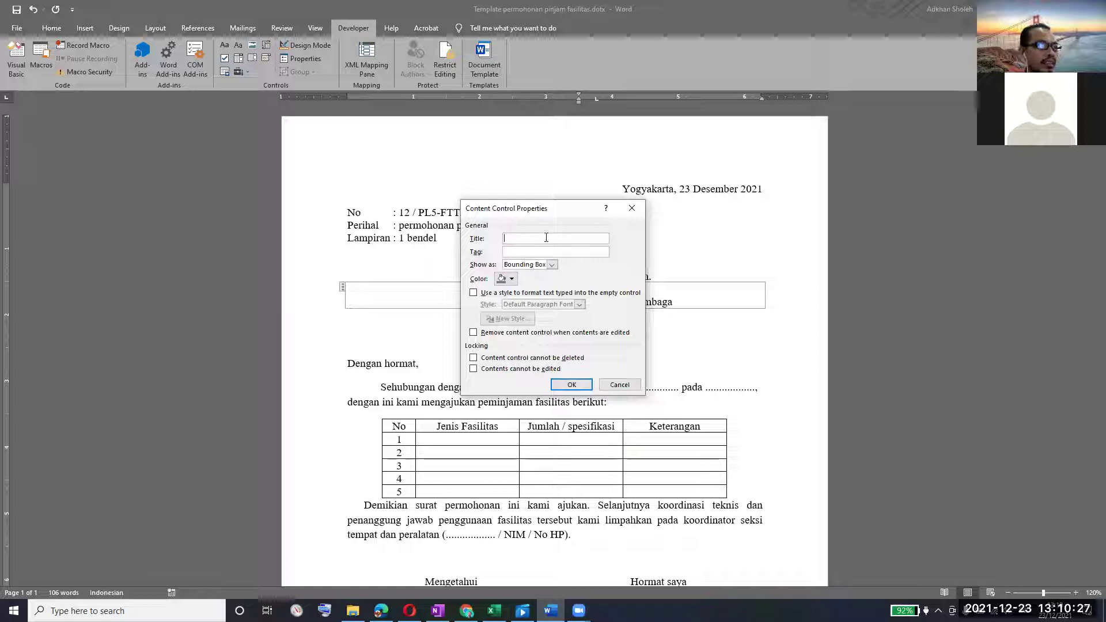
pyautogui.write('Tertuju')
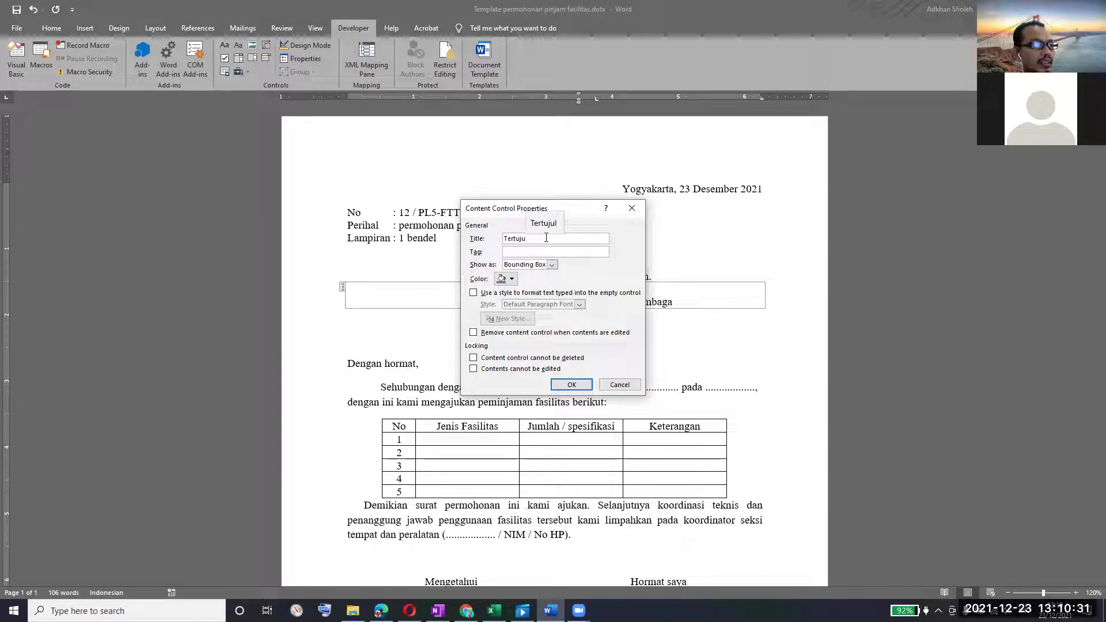
pyautogui.write(' surata')
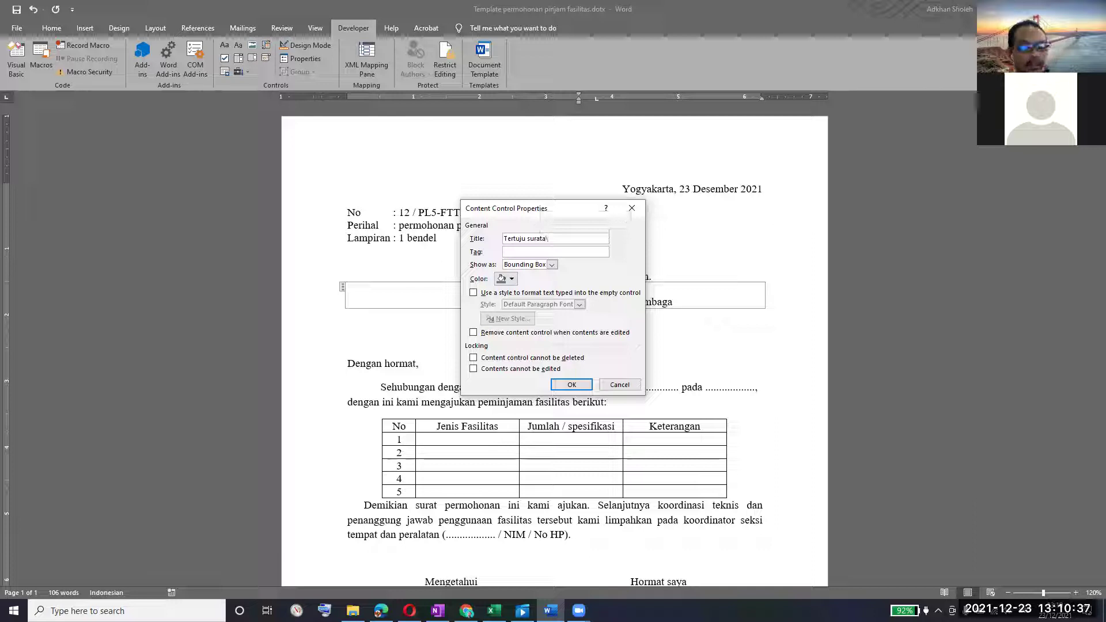
pyautogui.press('BackSpace')
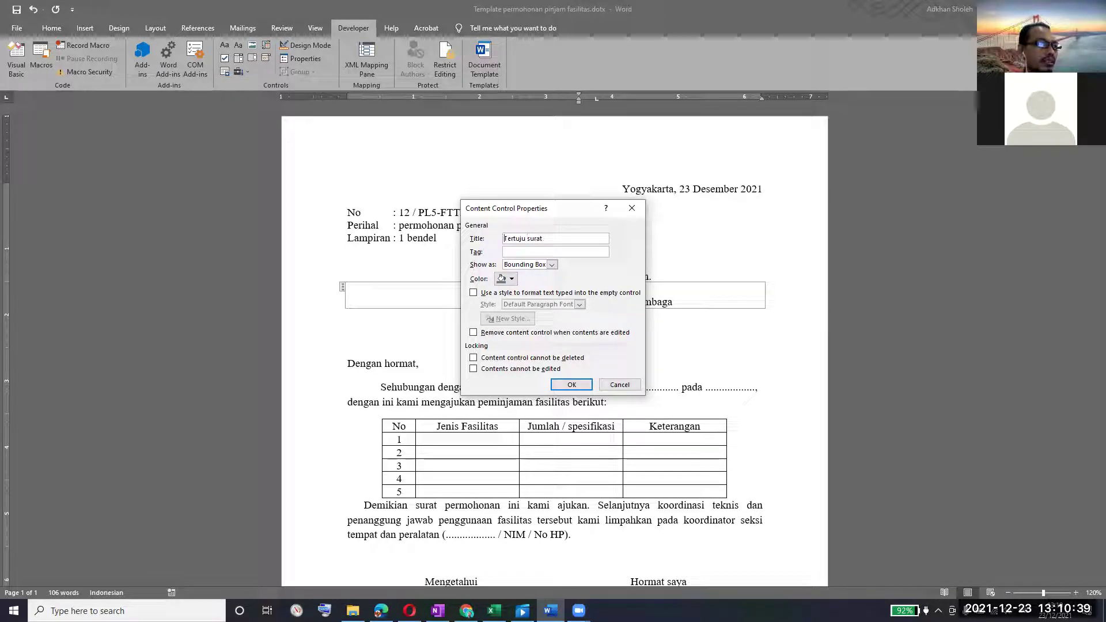
pyautogui.write('Pihak')
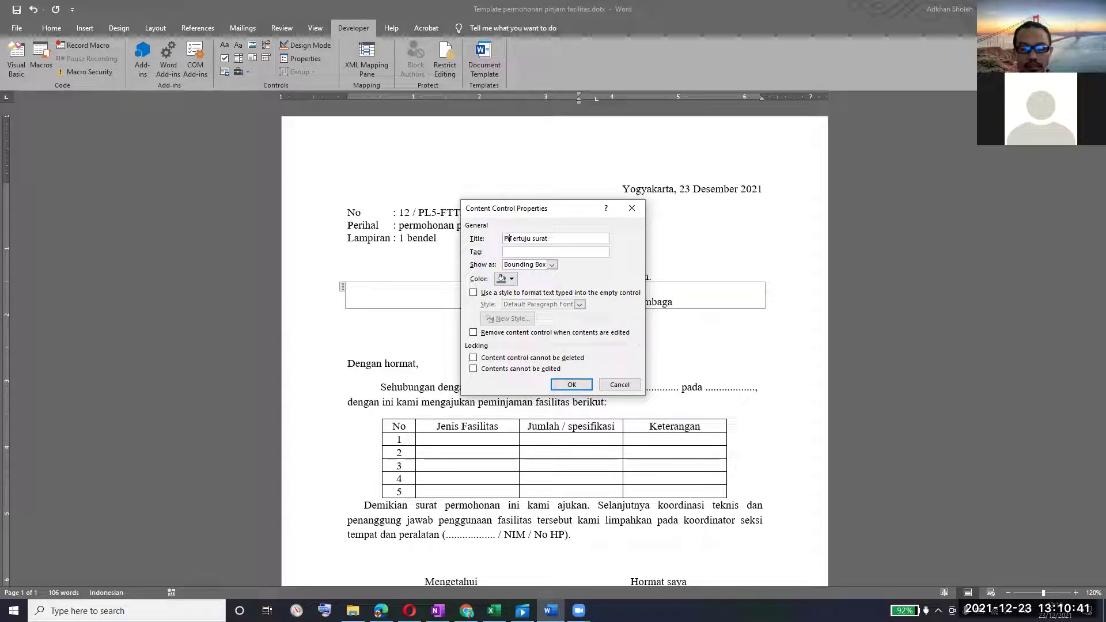
pyautogui.doubleClick(528, 238)
pyautogui.write('yg dituju ')
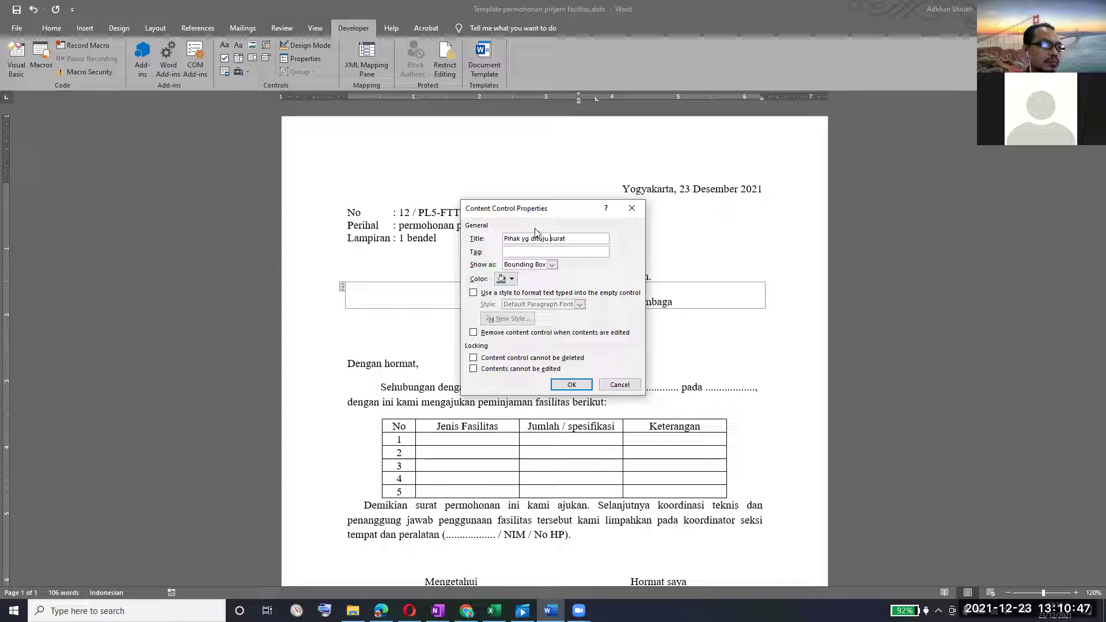
pyautogui.write('Ter')
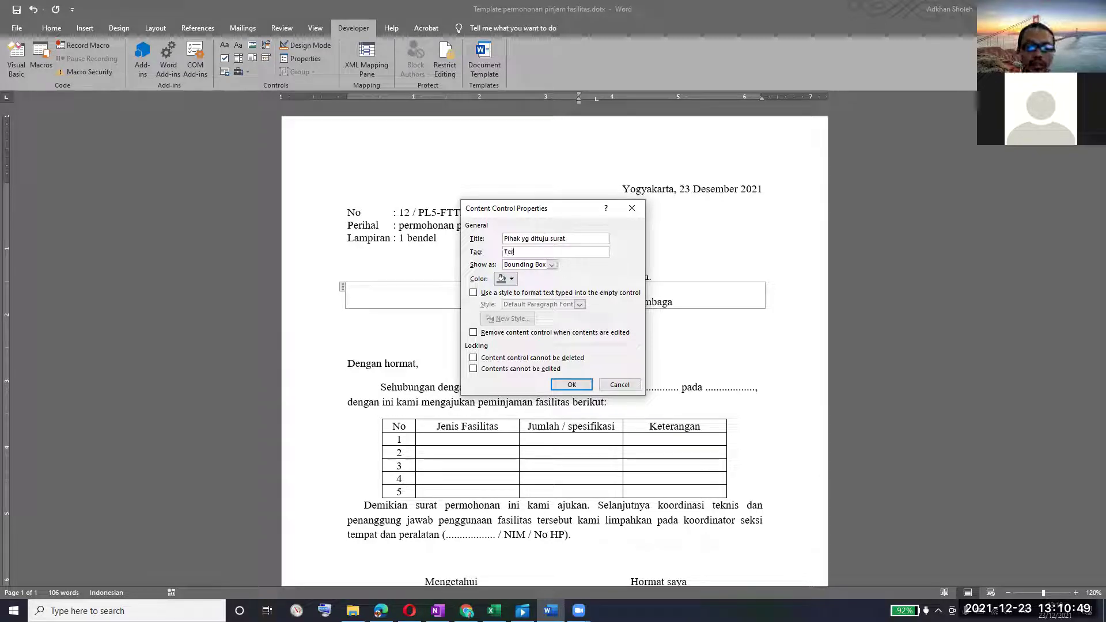
pyautogui.write('tuju')
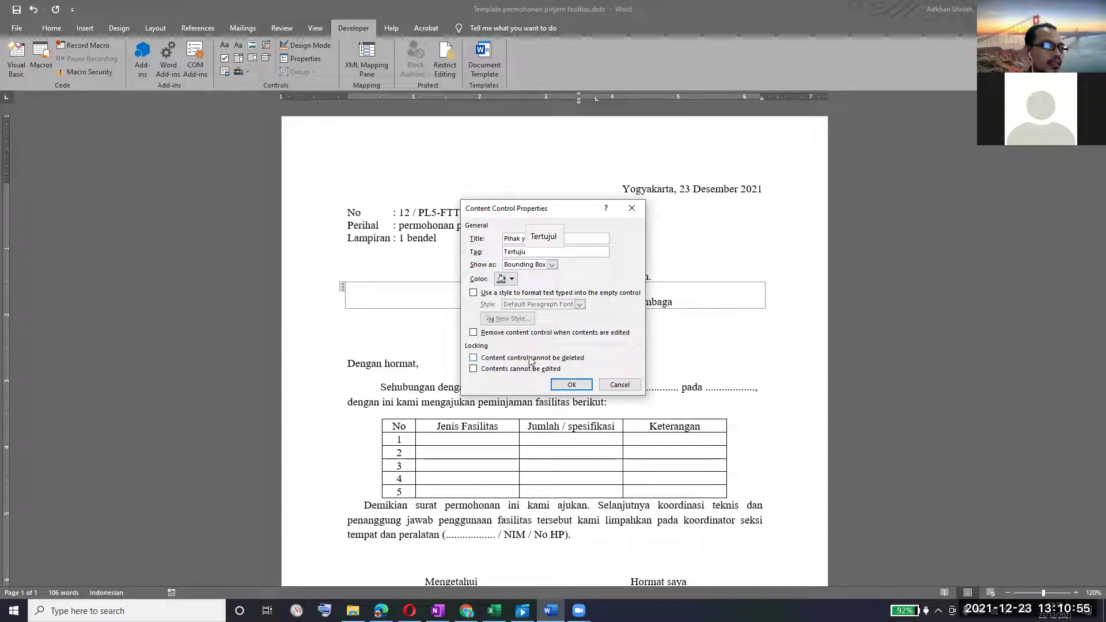
pyautogui.click(473, 358)
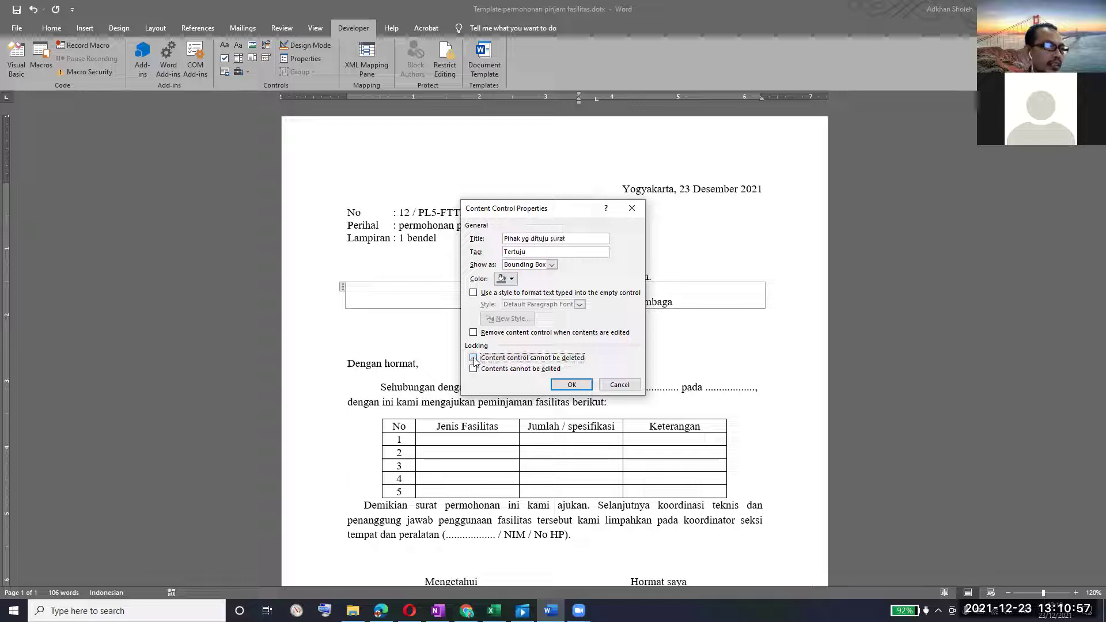
pyautogui.click(571, 385)
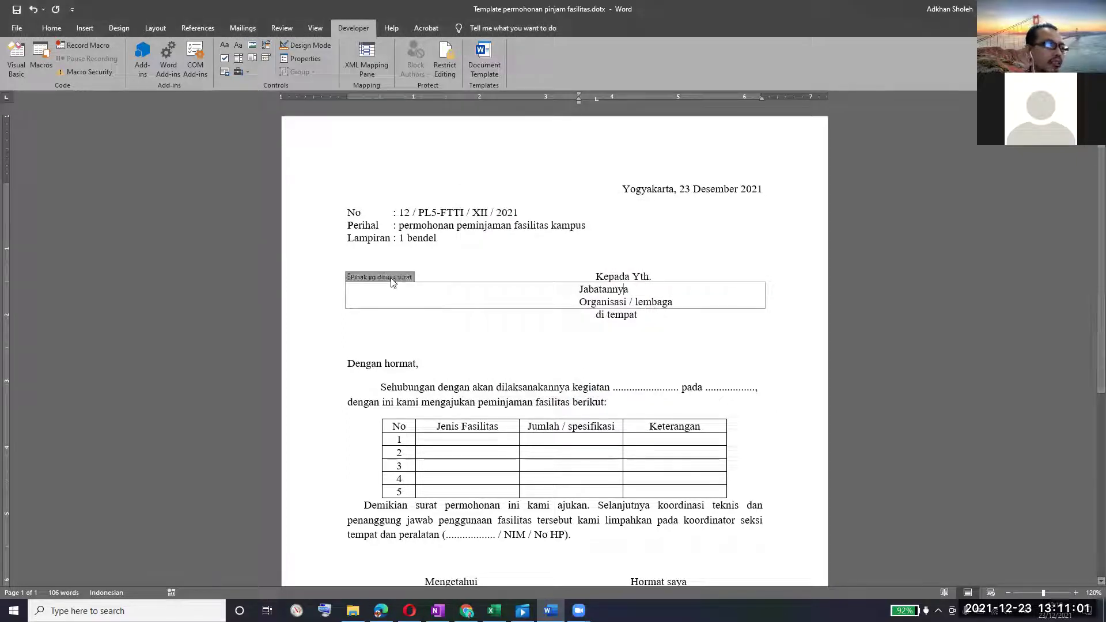
# Remove the extra blank lines between "di tempat" and the salutation "Dengan hormat,".
pyautogui.scroll(-1, 514, 314)
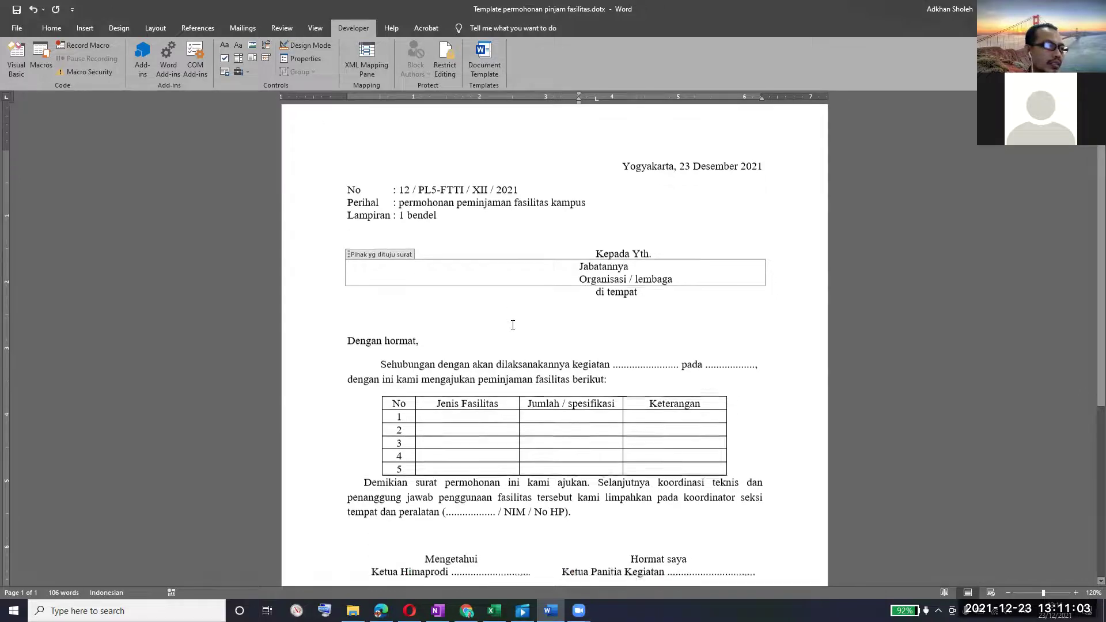
pyautogui.click(643, 300)
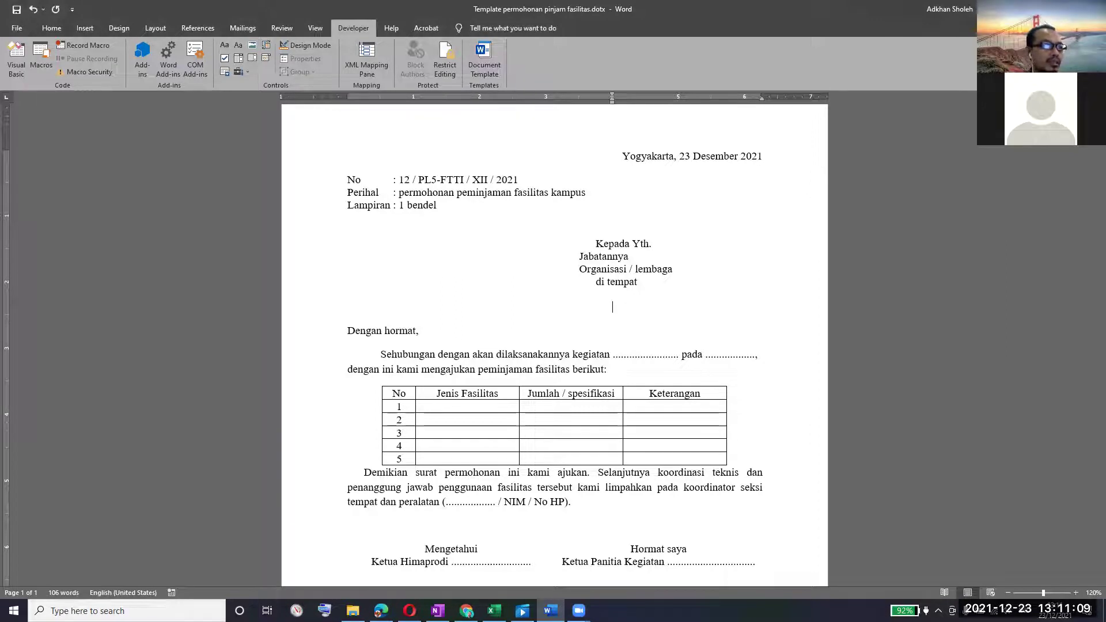
pyautogui.press('Delete')
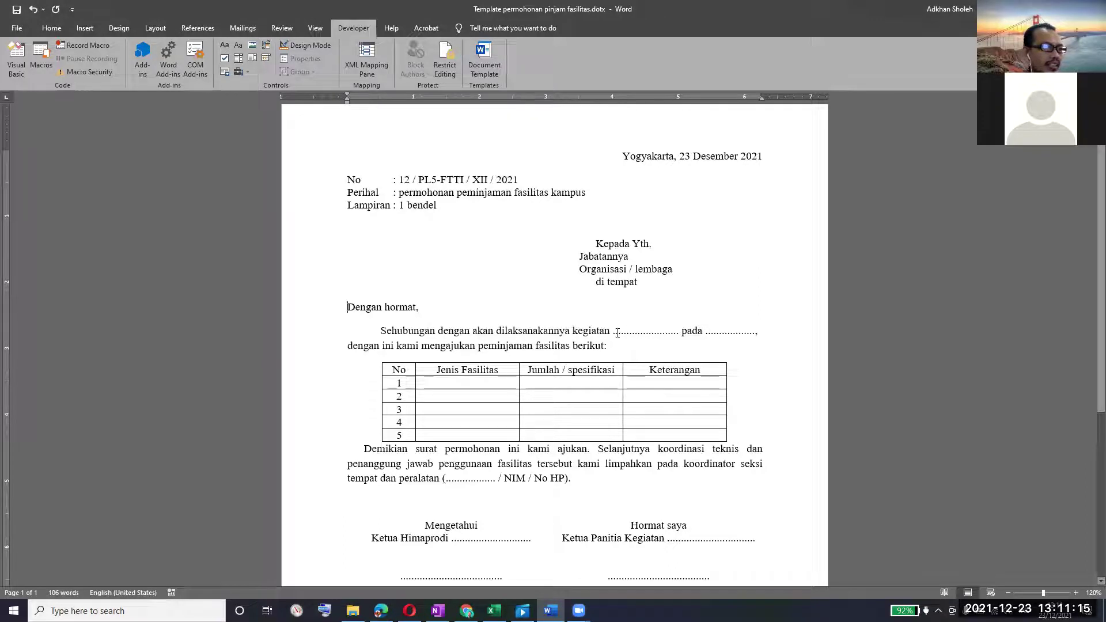
# Wrap the dotted placeholder after "dilaksanakannya kegiatan" in a plain text content control.
pyautogui.click(743, 341)
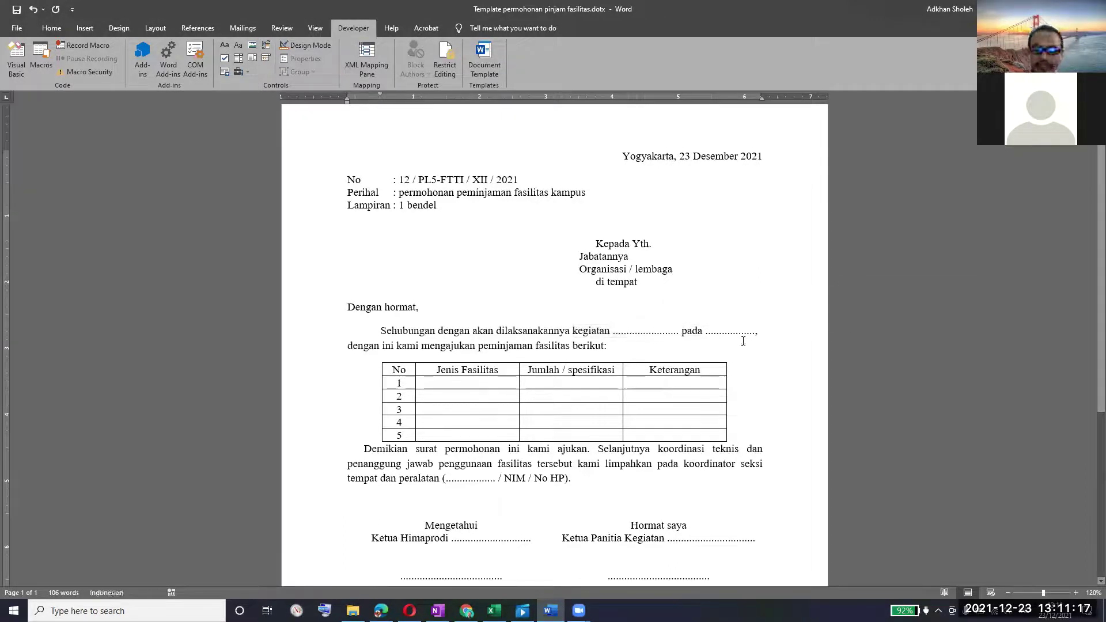
pyautogui.hotkey('ctrl', 'shift', 'Right')
pyautogui.hotkey('shift', 'Left')
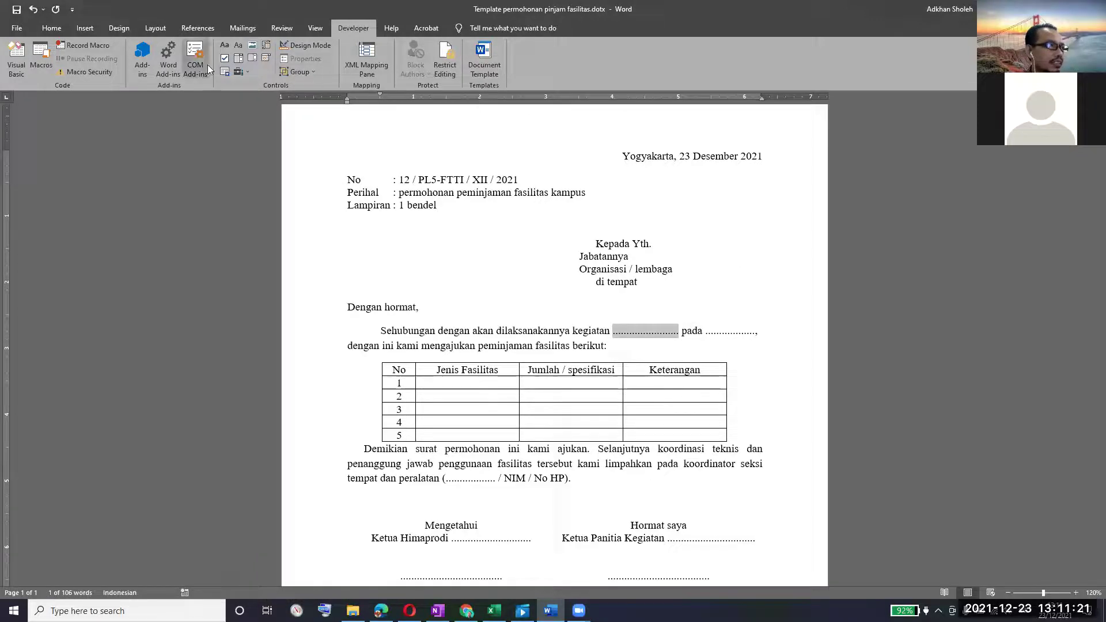
pyautogui.click(238, 49)
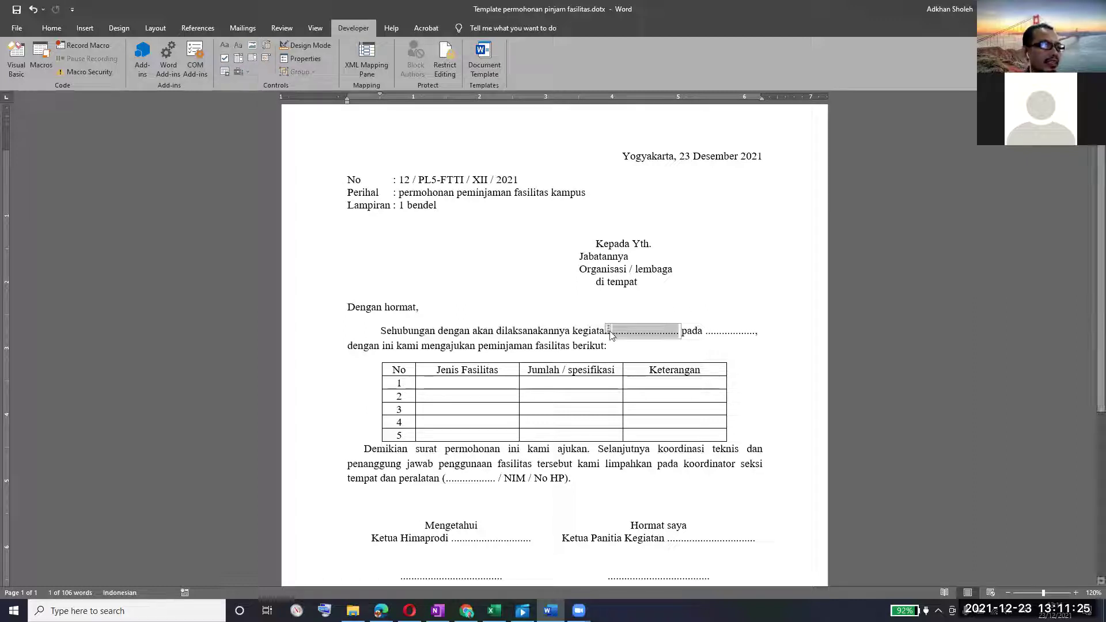
pyautogui.click(306, 60)
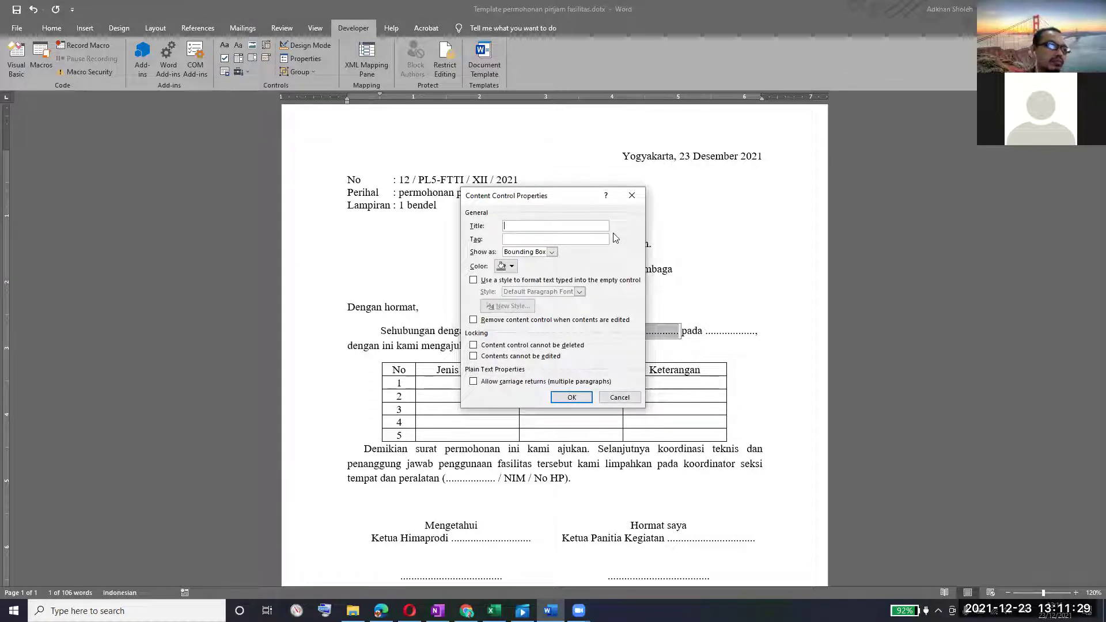
pyautogui.write('nama')
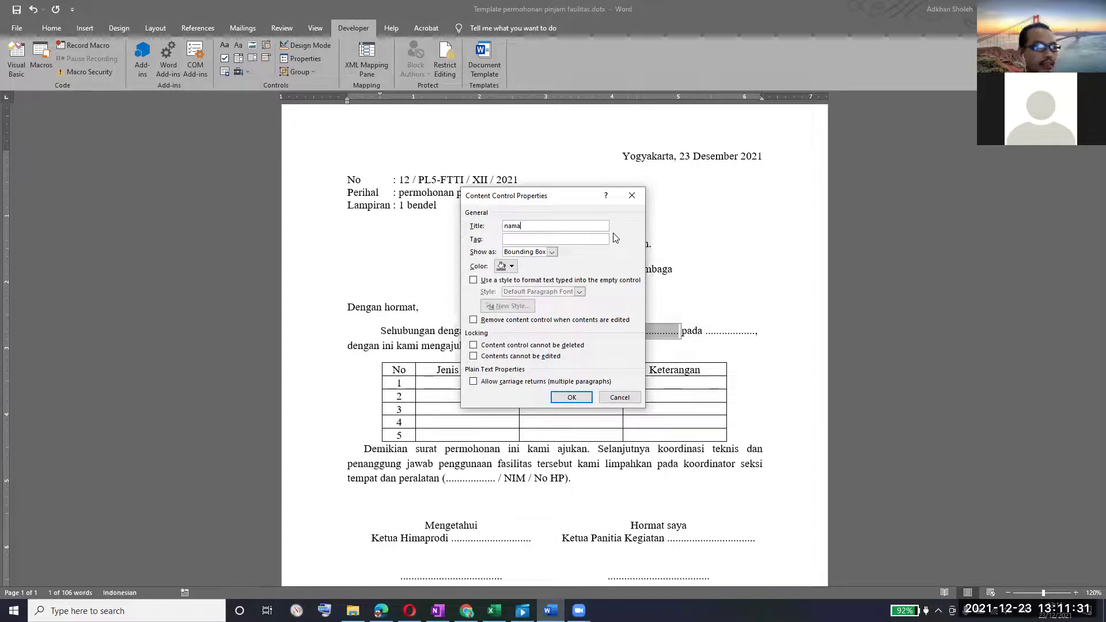
pyautogui.write(' kegitan')
pyautogui.press('Up')
pyautogui.press('Return')
pyautogui.press('BackSpace')
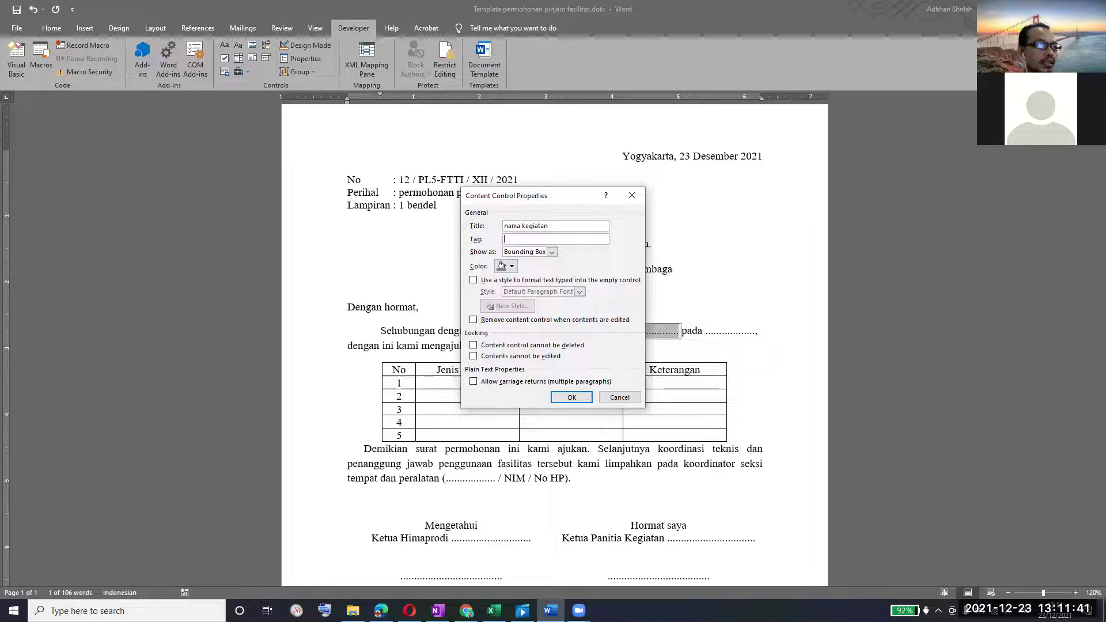
pyautogui.write('n')
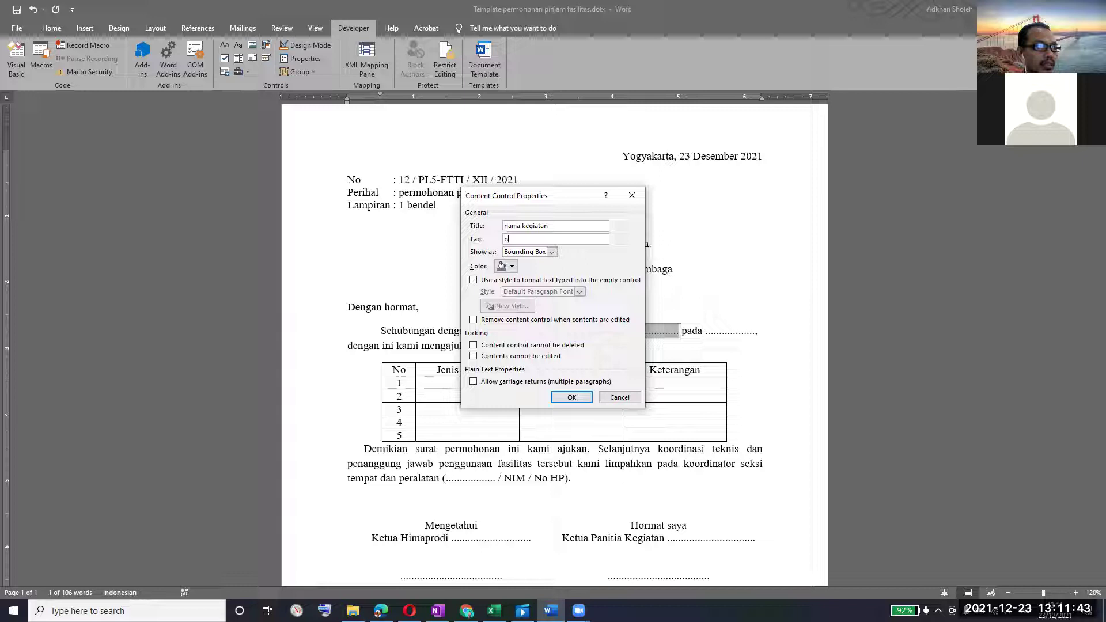
pyautogui.write('ama kegiatan')
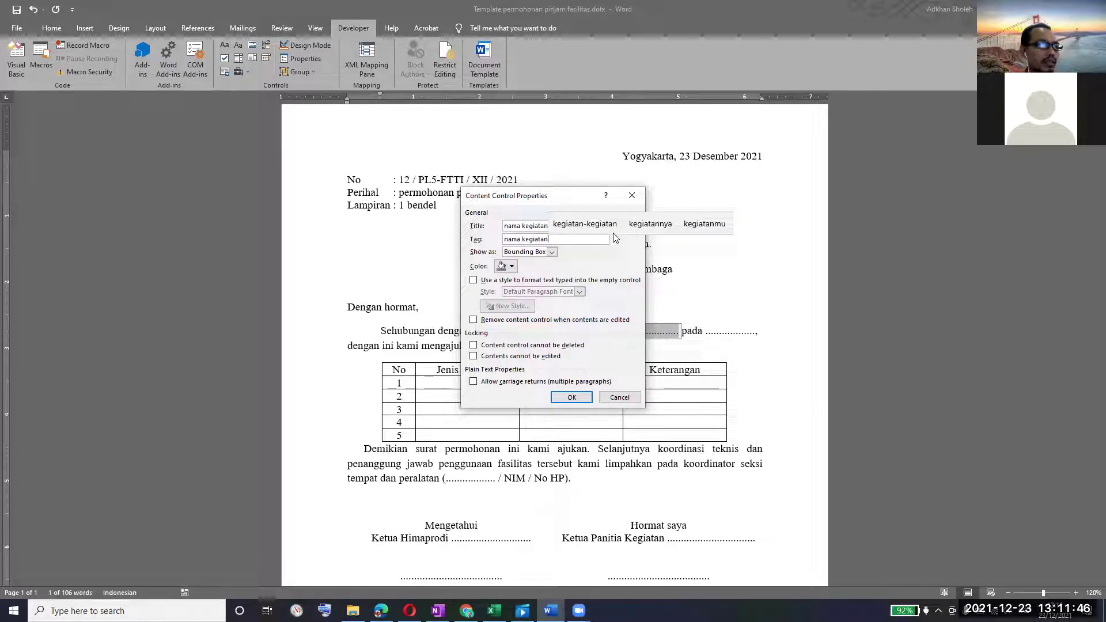
pyautogui.hotkey('shift', 'Tab')
pyautogui.press('Home')
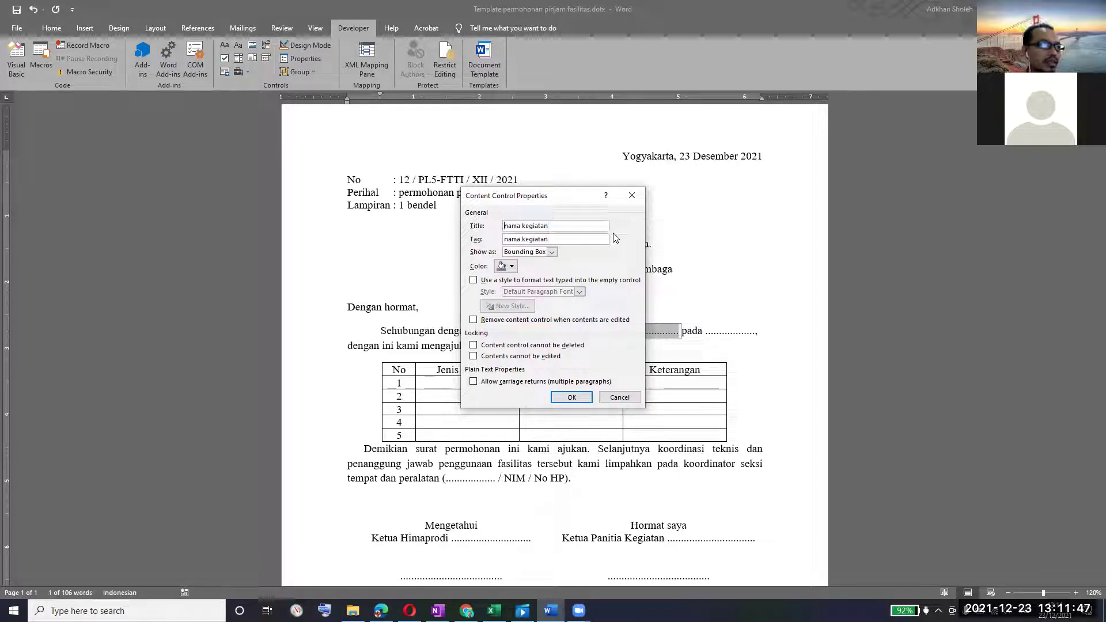
pyautogui.press('Delete')
pyautogui.write('N')
pyautogui.press('Tab')
pyautogui.press('Home')
pyautogui.press('Delete')
pyautogui.write('N')
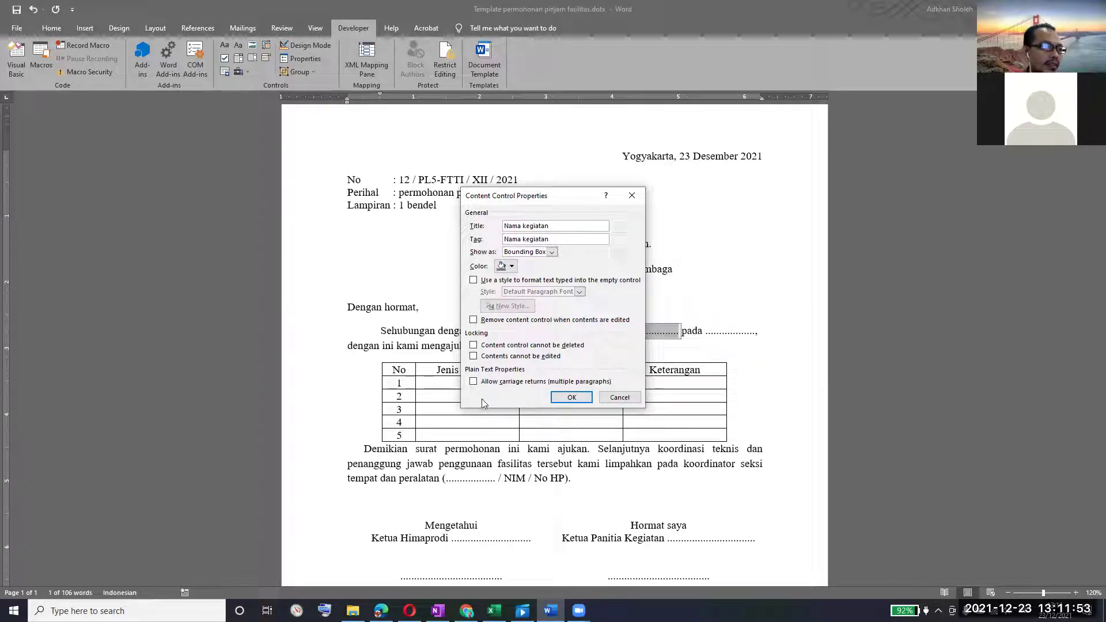
pyautogui.click(473, 345)
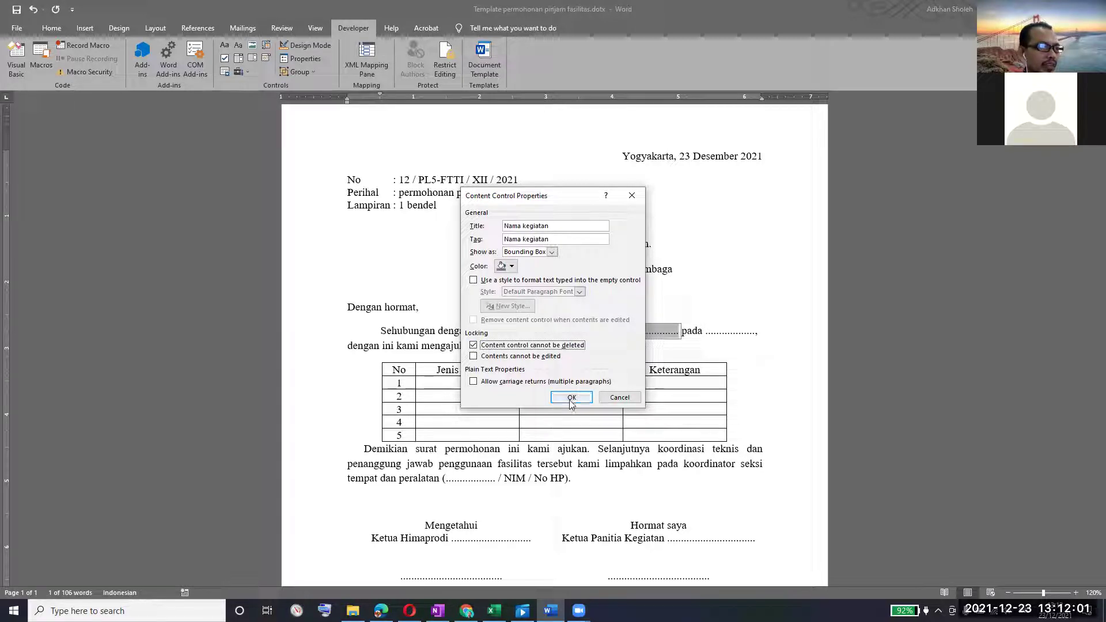
pyautogui.click(617, 399)
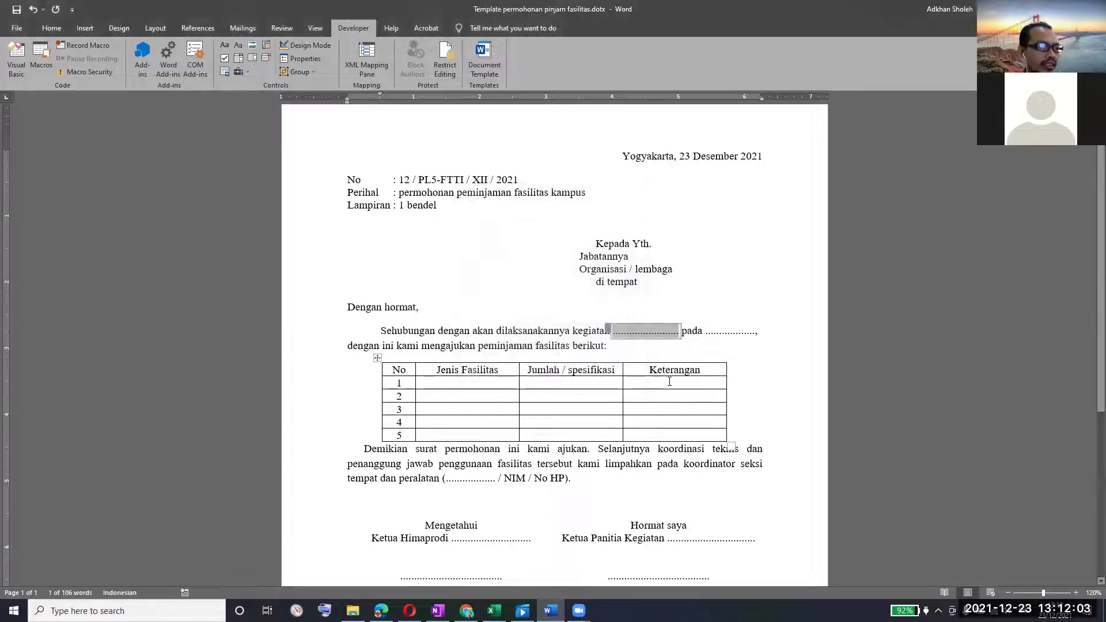
pyautogui.click(682, 333)
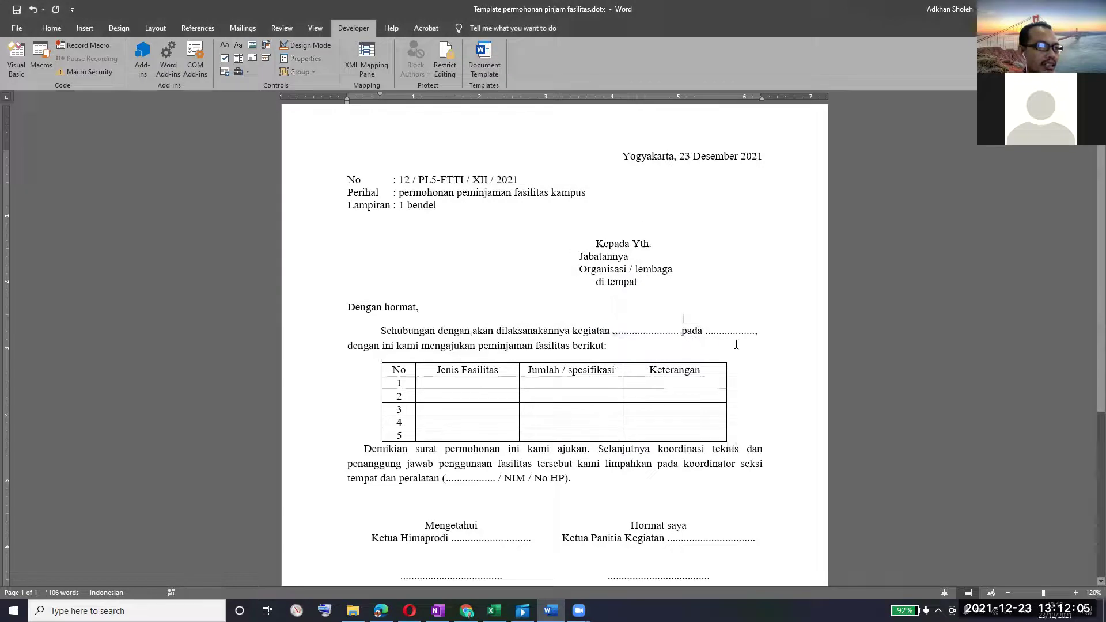
# Give the activity control after "dilaksanakannya kegiatan" the title and tag "Nama kegiatan" and apply the properties.
pyautogui.click(608, 329)
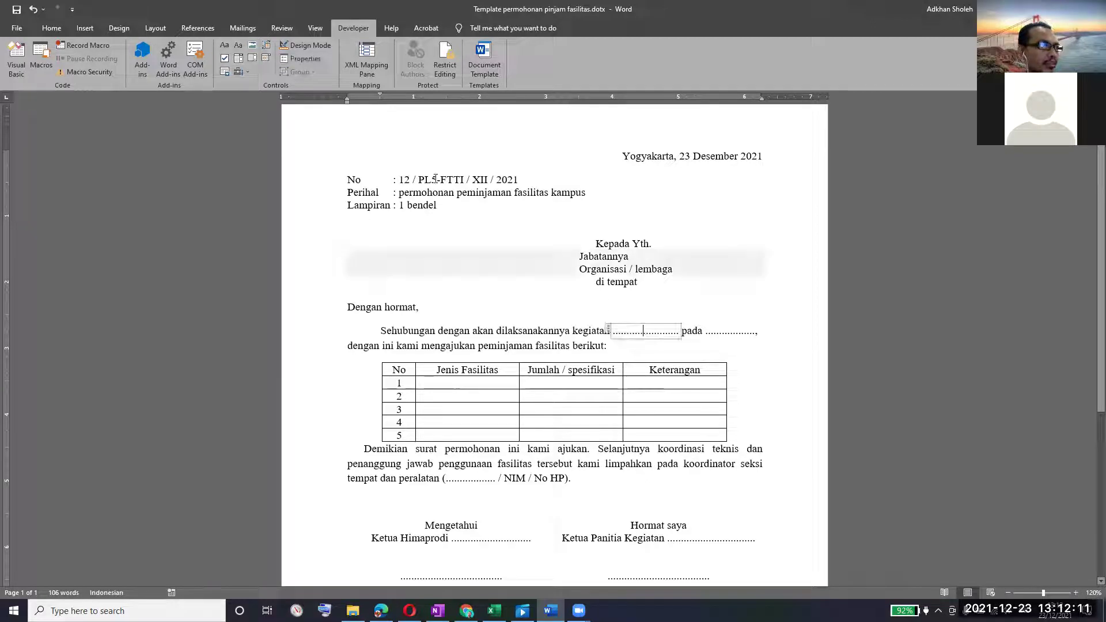
pyautogui.click(306, 57)
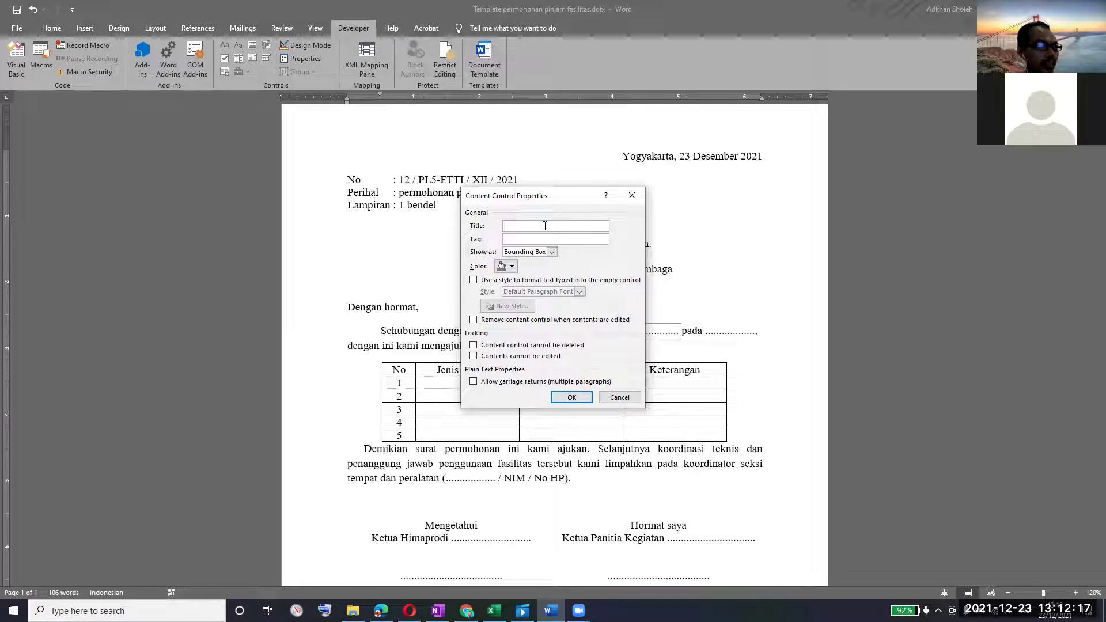
pyautogui.write('Nama keg')
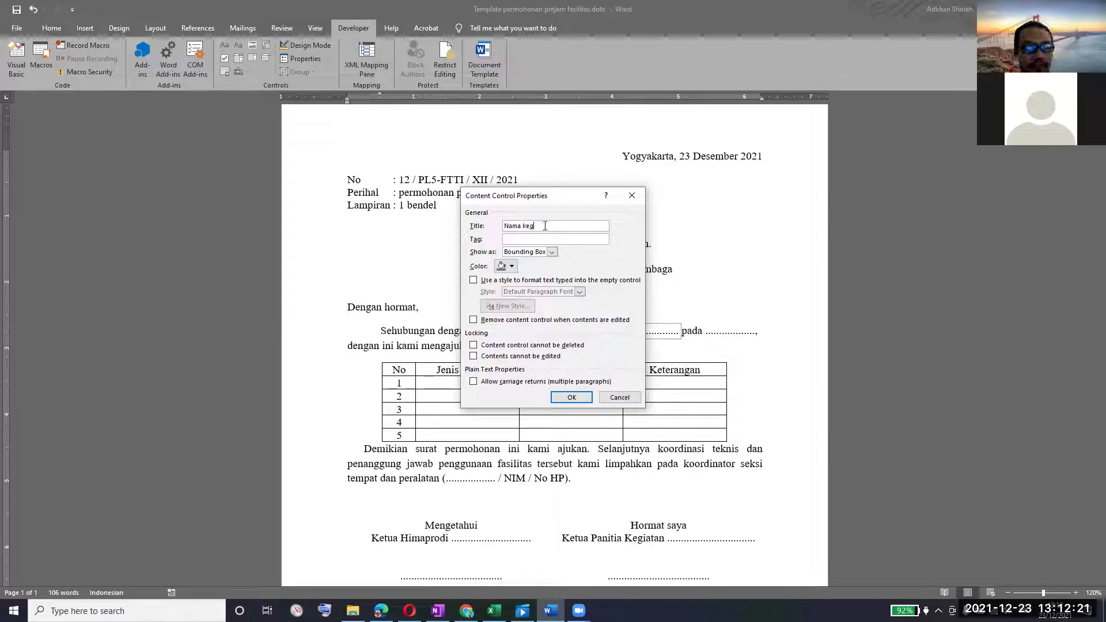
pyautogui.write('i')
pyautogui.press('Up')
pyautogui.press('Return')
pyautogui.hotkey('ctrl', 'shift', 'Left')
pyautogui.hotkey('ctrl', 'shift', 'Left')
pyautogui.hotkey('ctrl', 'c')
pyautogui.press('End')
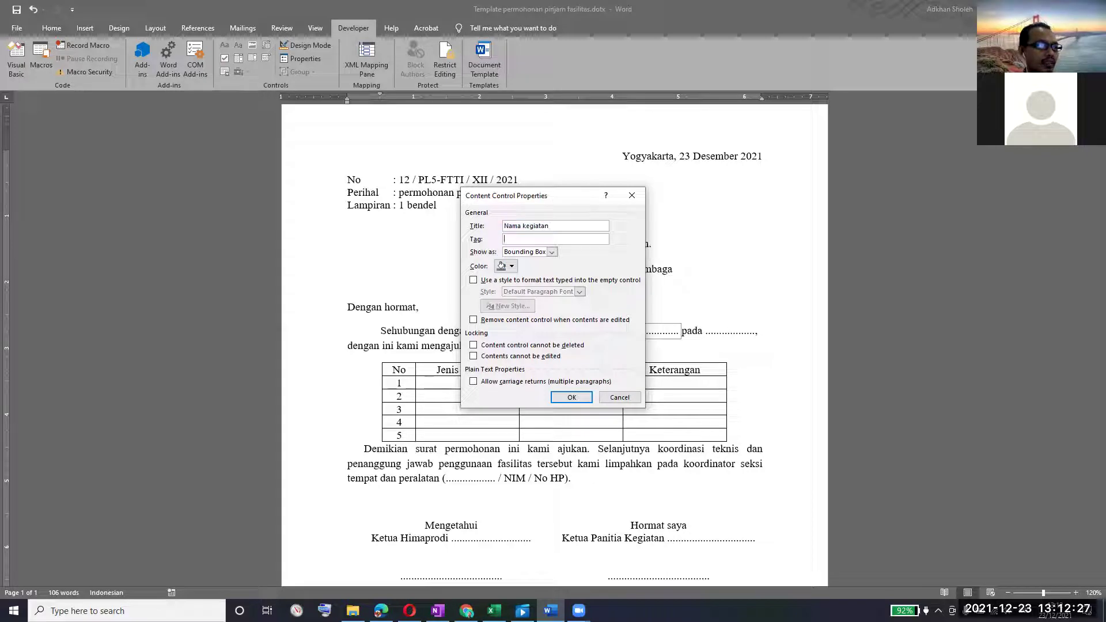
pyautogui.hotkey('ctrl', 'v')
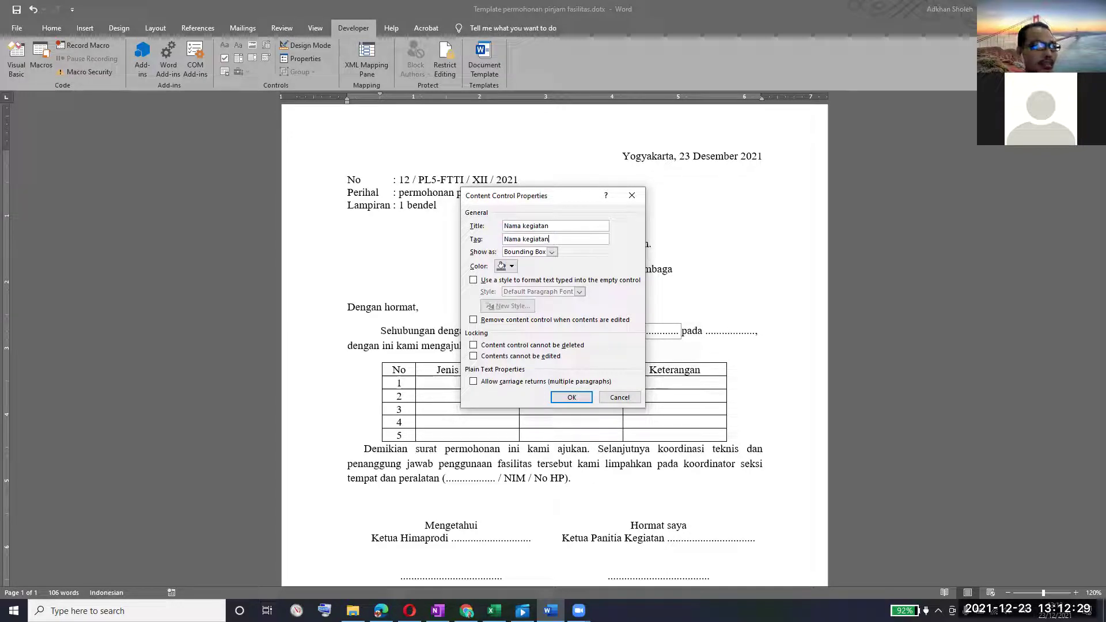
pyautogui.click(577, 398)
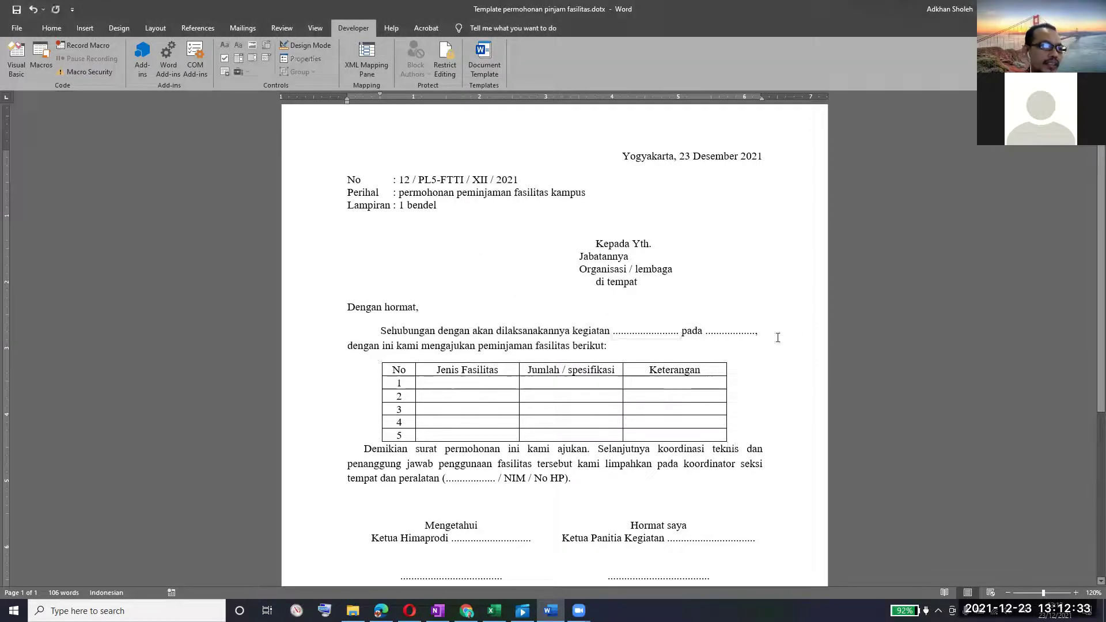
# Wrap the dotted placeholder after "pada" in a plain text content control, leaving out the comma.
pyautogui.click(706, 330)
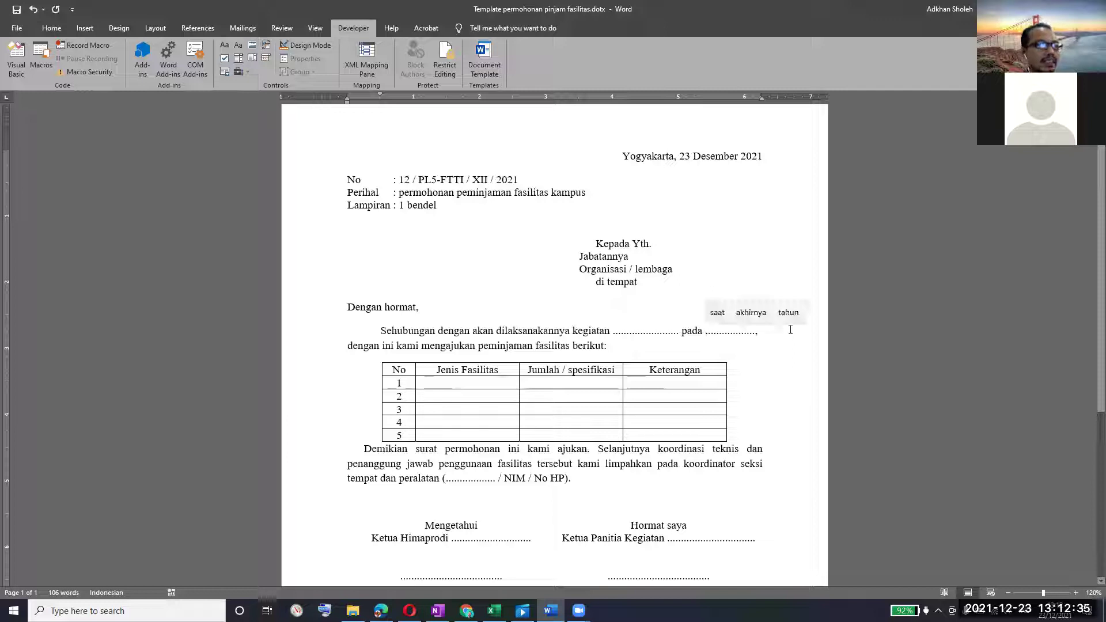
pyautogui.hotkey('shift', 'End')
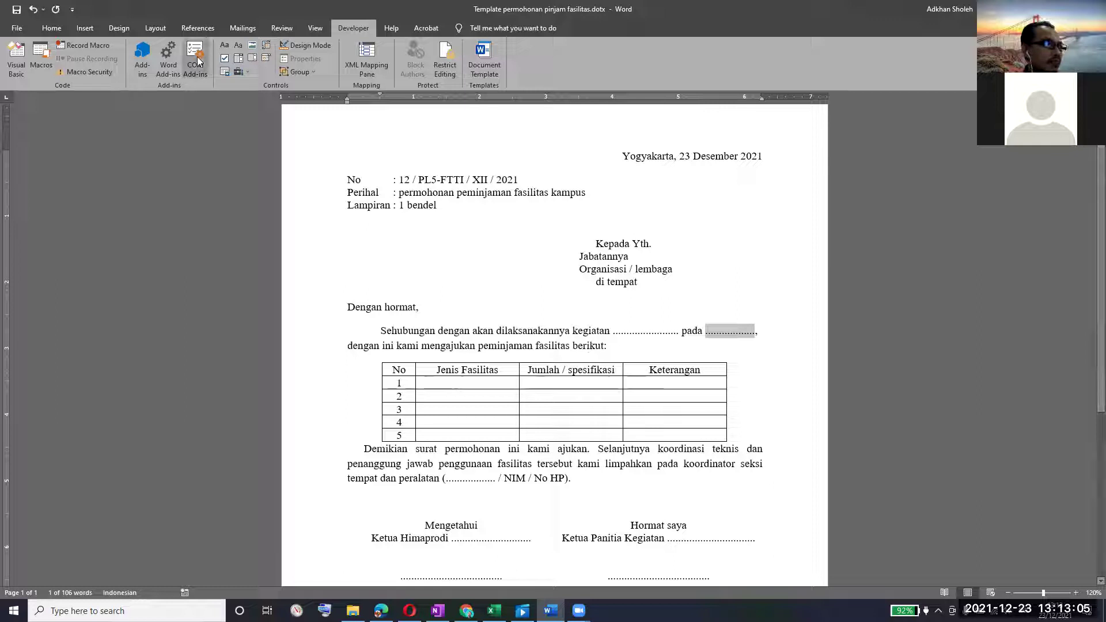
pyautogui.click(239, 57)
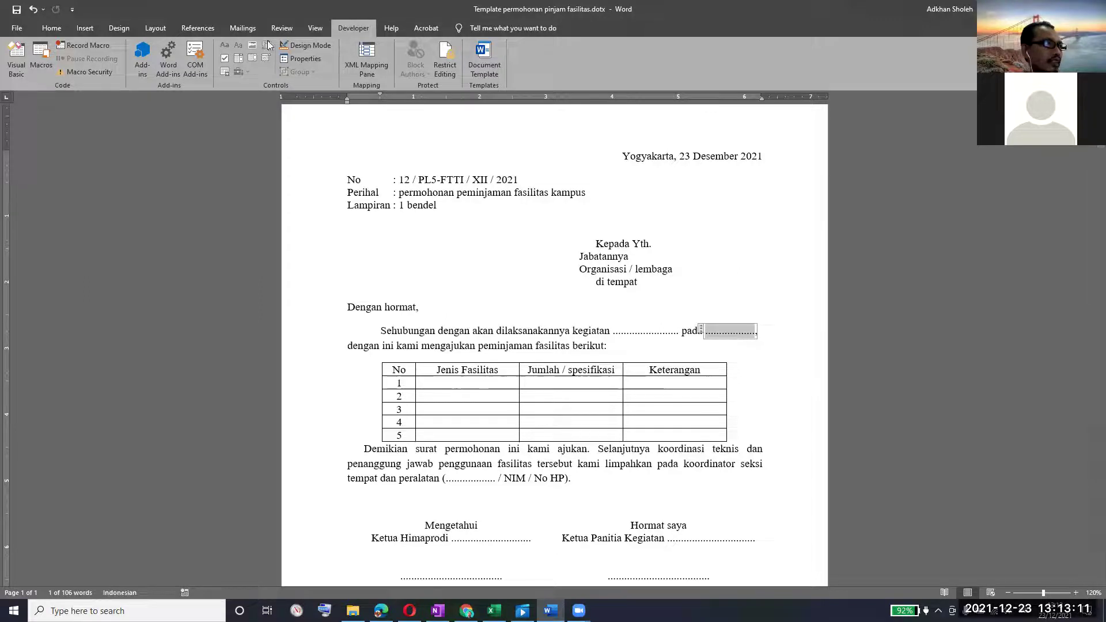
# Give the control after "pada" the title and tag "Tanggal kegiatan" and apply the properties.
pyautogui.click(301, 59)
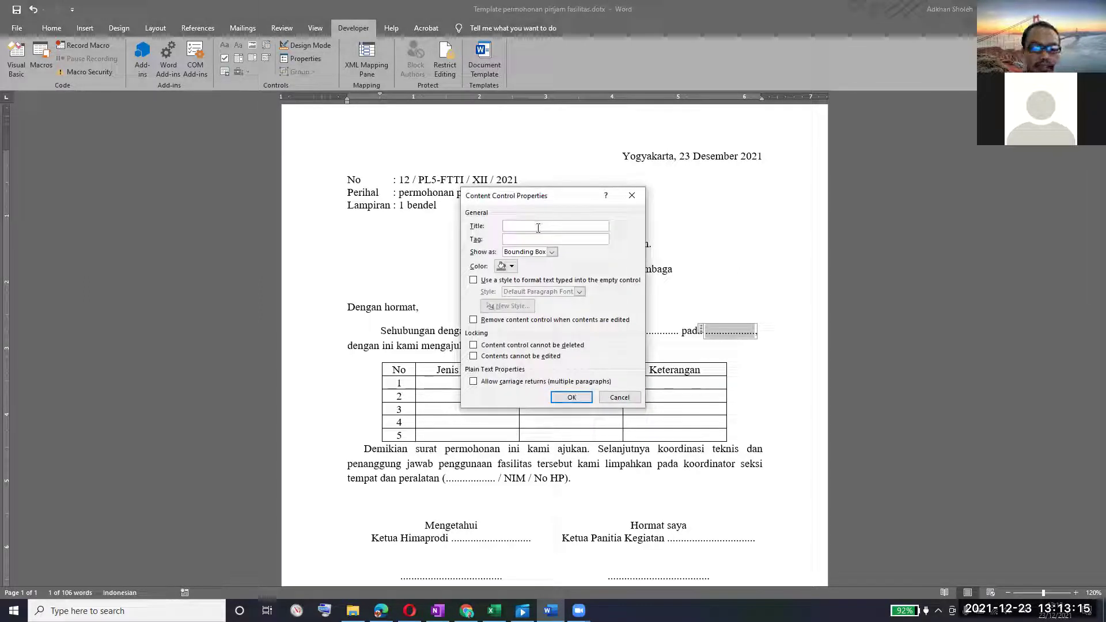
pyautogui.write('Tanggal ')
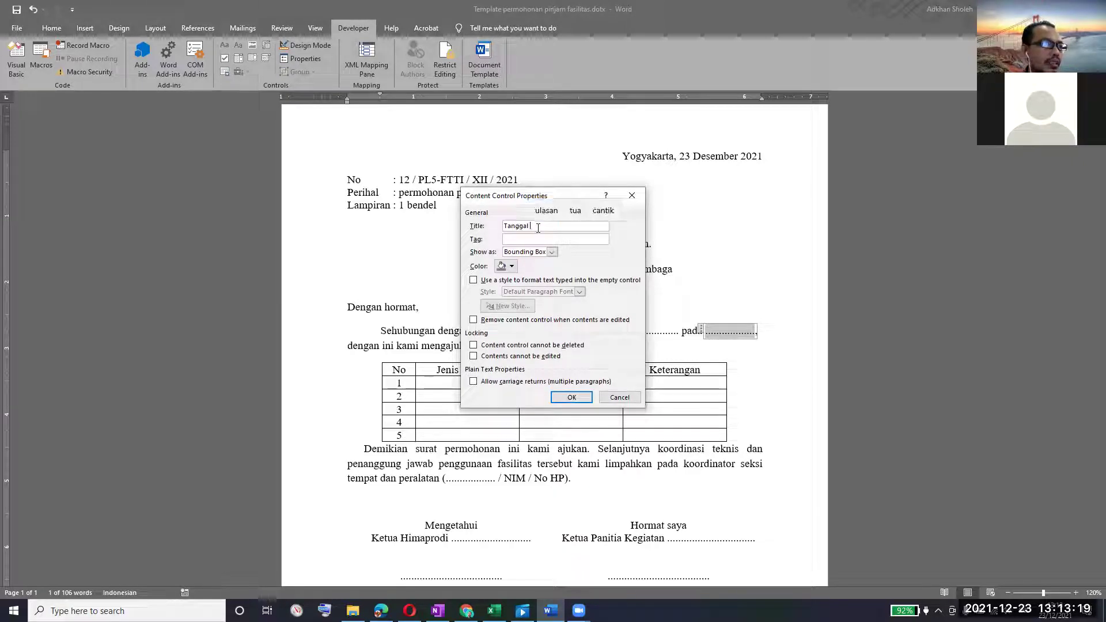
pyautogui.write('kegiatan')
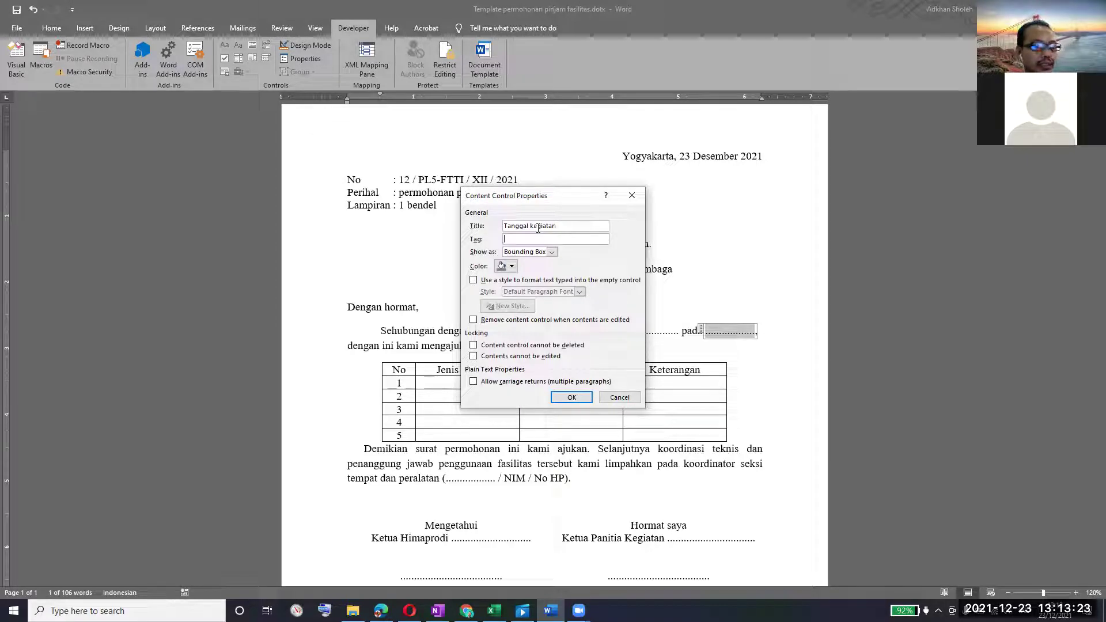
pyautogui.press('Tab')
pyautogui.write('Tangg')
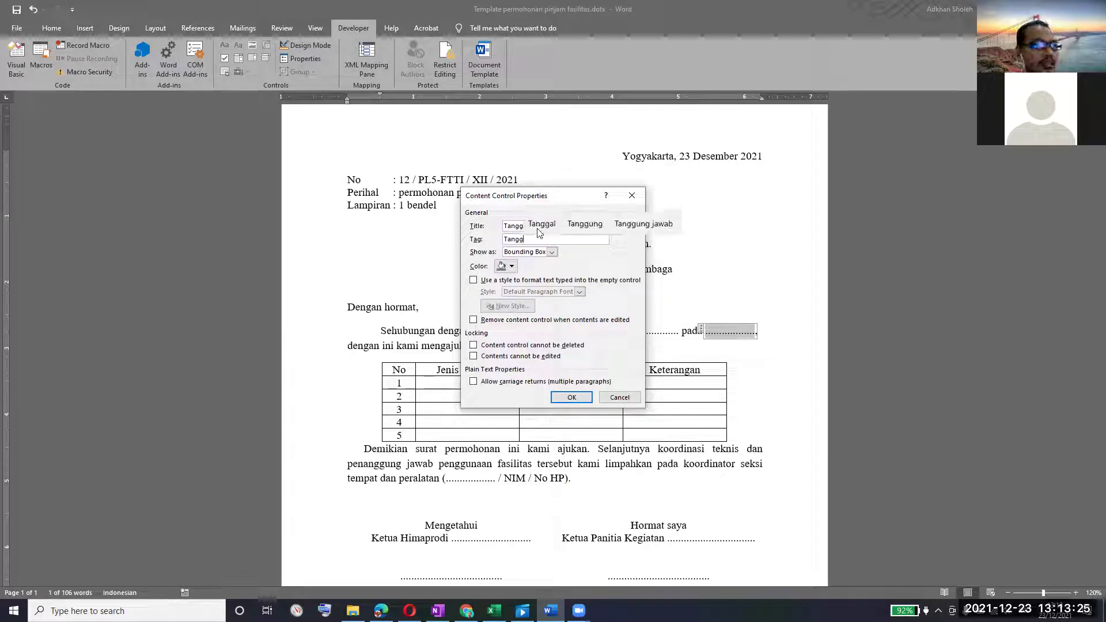
pyautogui.write('al kegiatan')
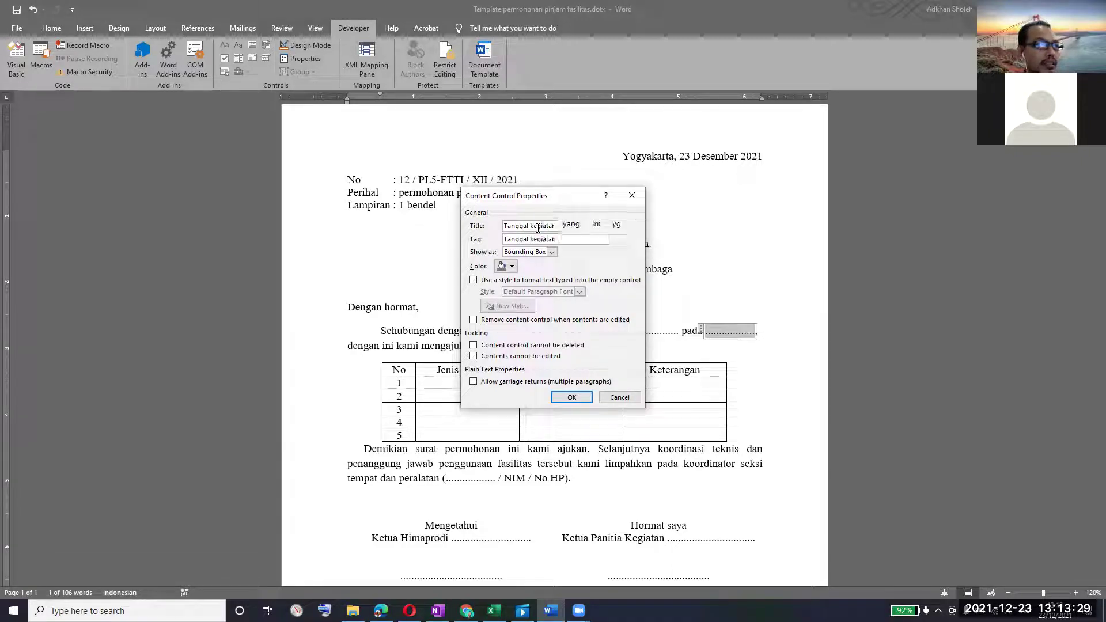
pyautogui.hotkey('shift', 'Tab')
pyautogui.press('Right')
pyautogui.press('BackSpace')
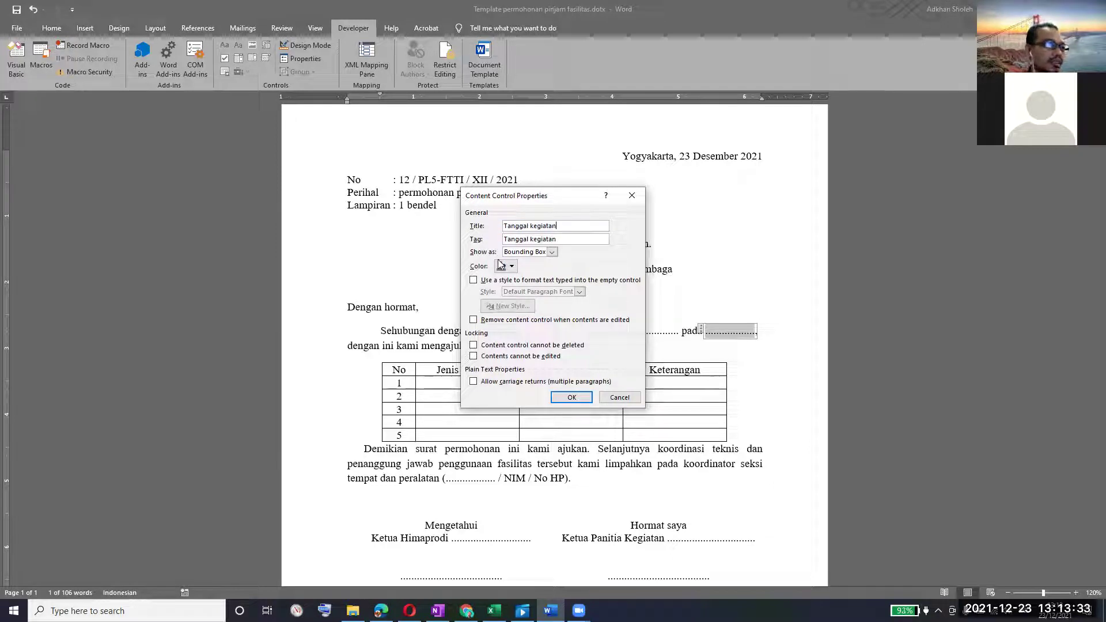
pyautogui.click(569, 397)
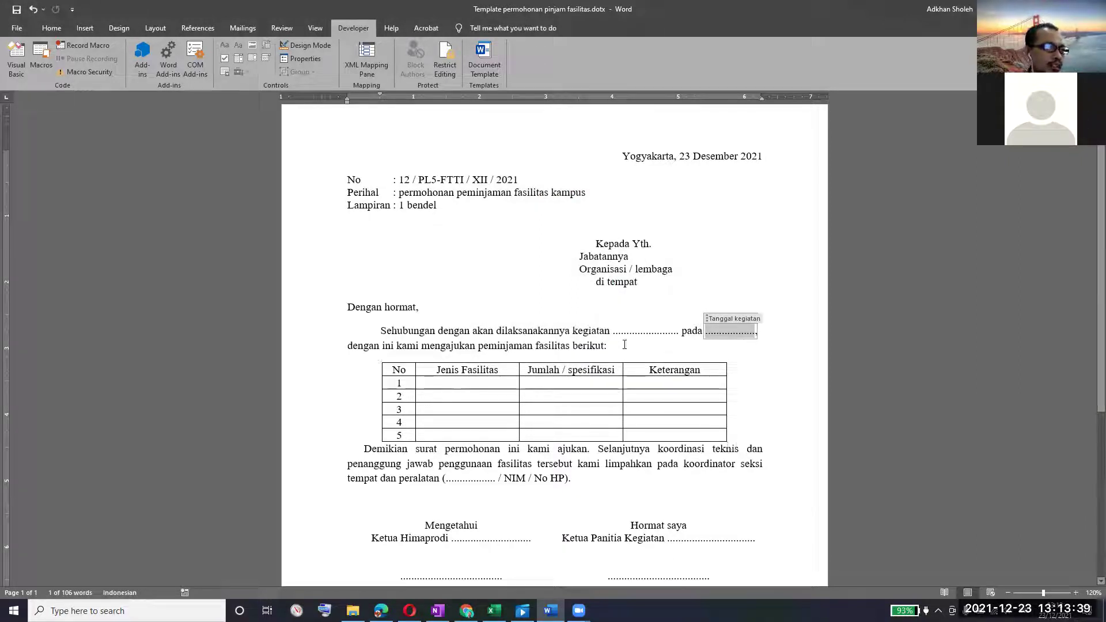
# Insert a drop-down list content control in the "Jenis Fasilitas" cell of table row 1.
pyautogui.click(448, 384)
pyautogui.click(641, 389)
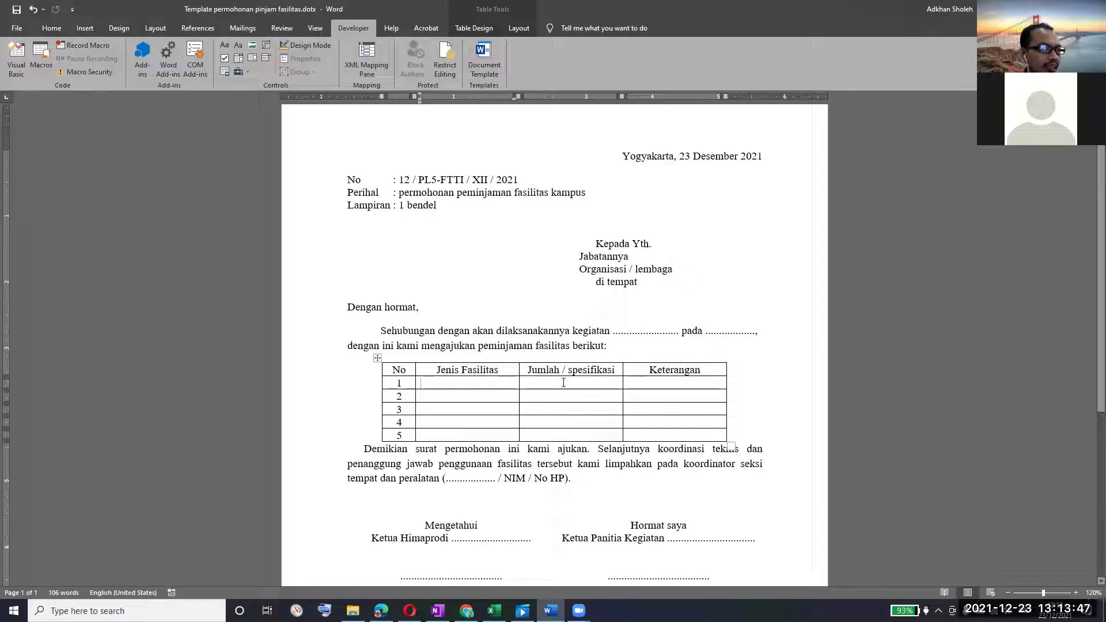
pyautogui.write('A')
pyautogui.press('BackSpace')
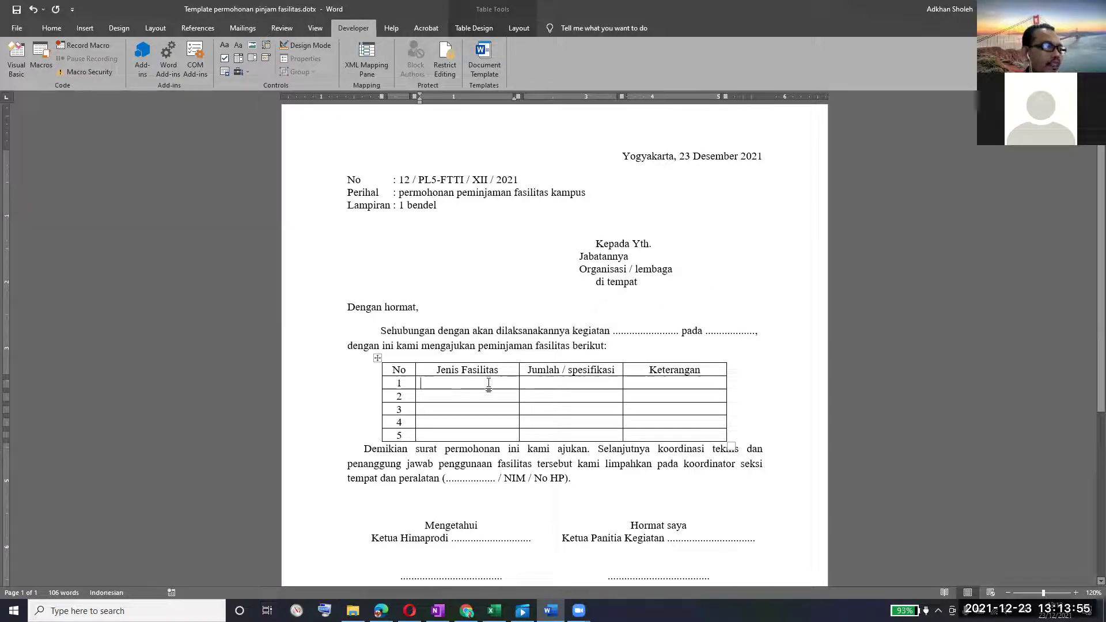
pyautogui.click(254, 58)
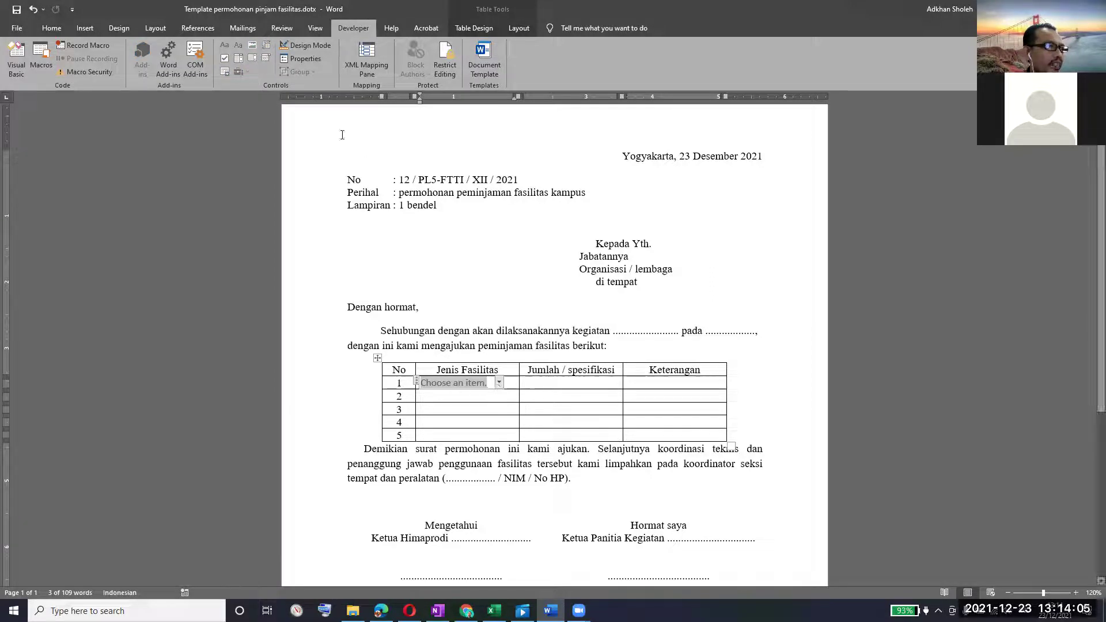
# Set both the title and the tag of the row 1 drop-down list control to "Fasilitas yg dibutuhkan".
pyautogui.click(309, 57)
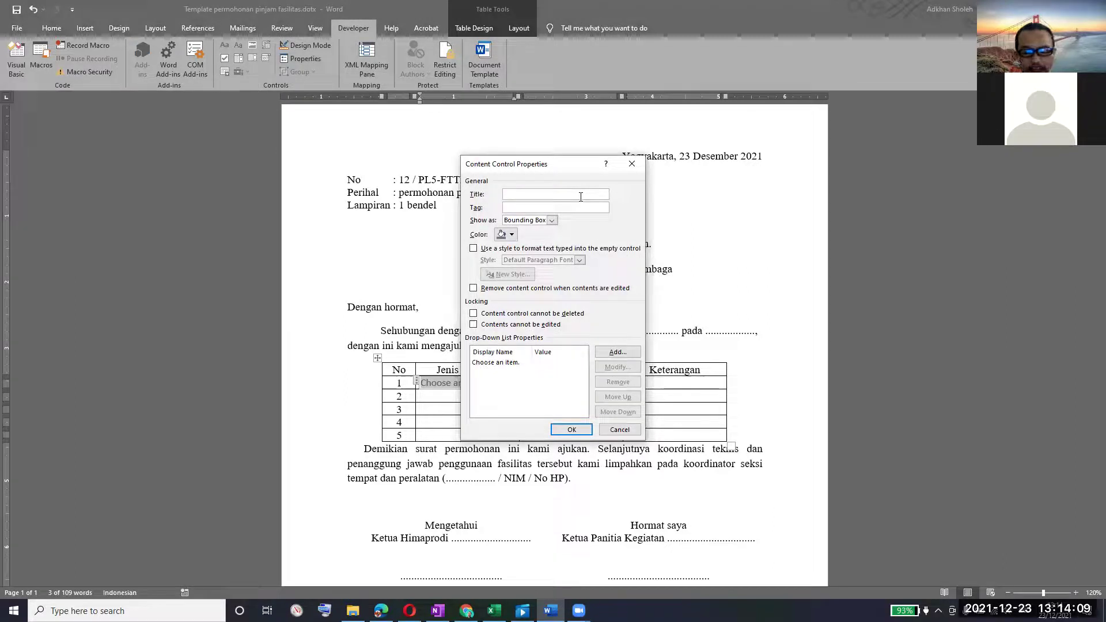
pyautogui.write('Fasili')
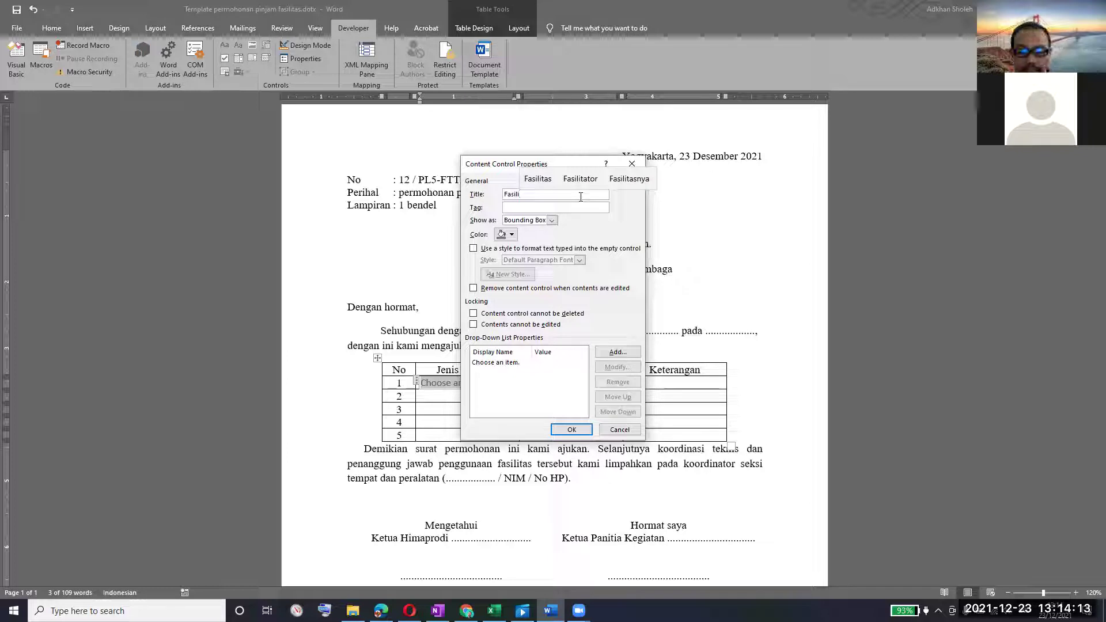
pyautogui.write('tas yg dibutuhkan')
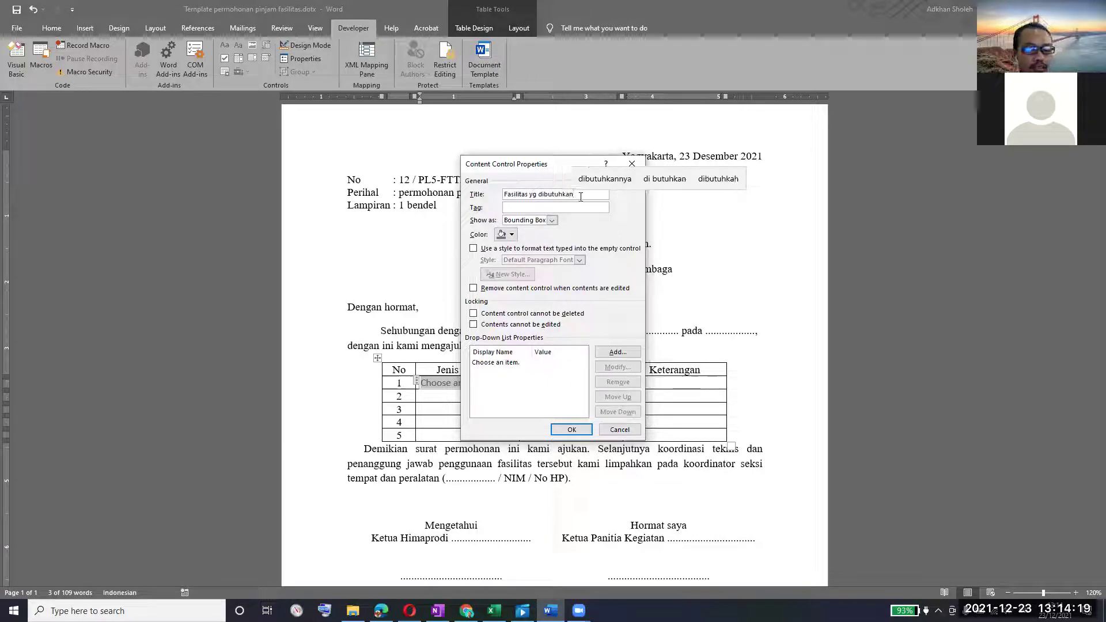
pyautogui.hotkey('ctrl', 'a')
pyautogui.hotkey('ctrl', 'c')
pyautogui.press('Tab')
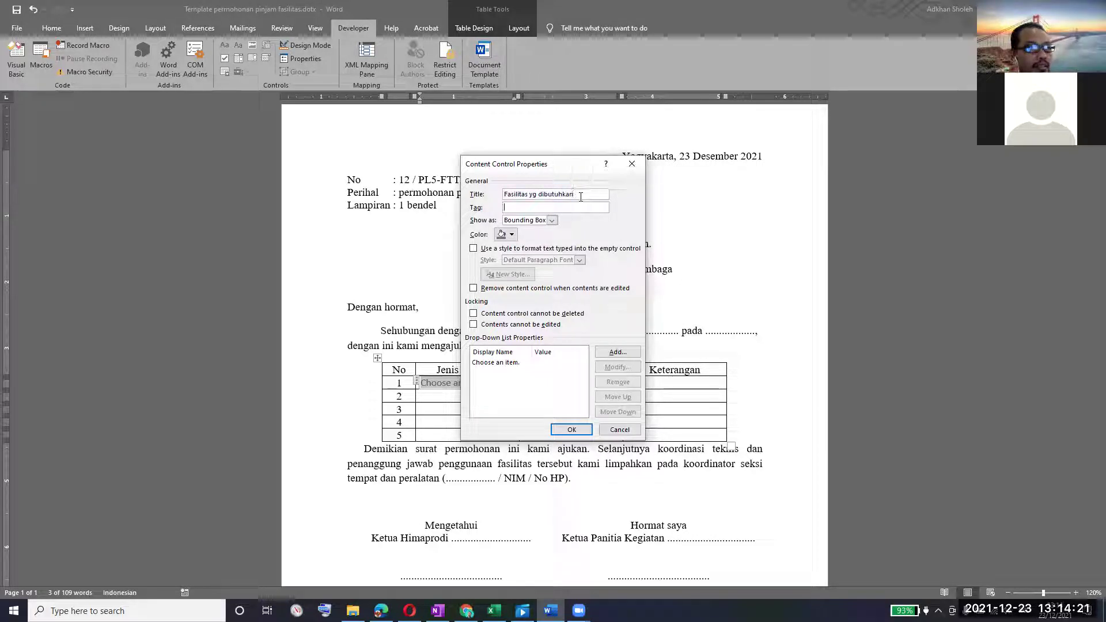
pyautogui.hotkey('ctrl', 'v')
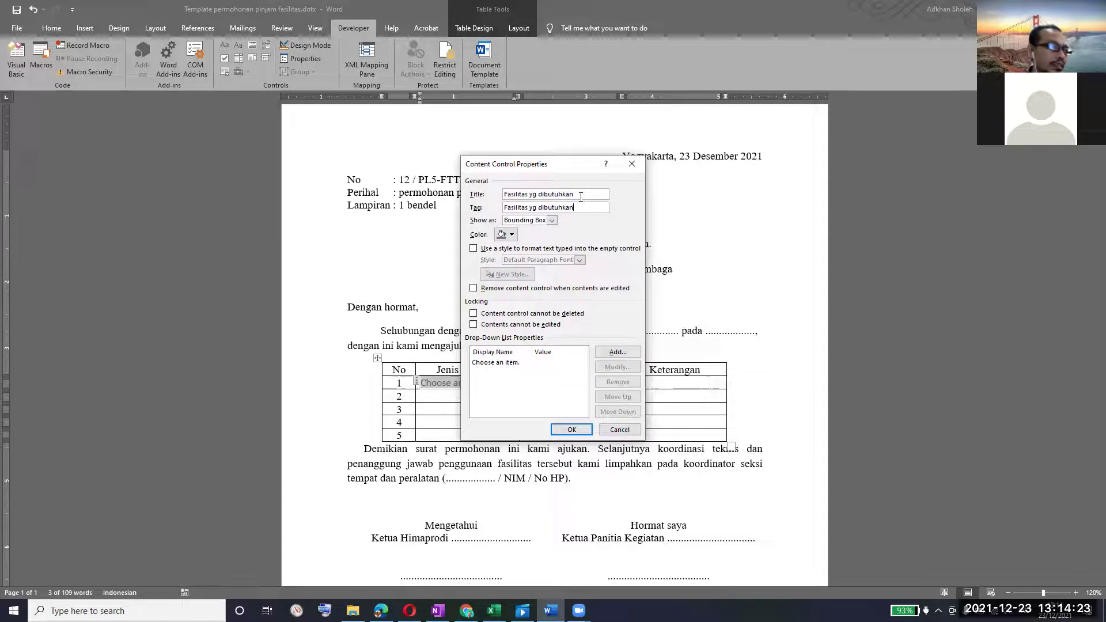
# Add "Auditorium" as a choice with matching display name and value to the row 1 drop-down list.
pyautogui.click(629, 353)
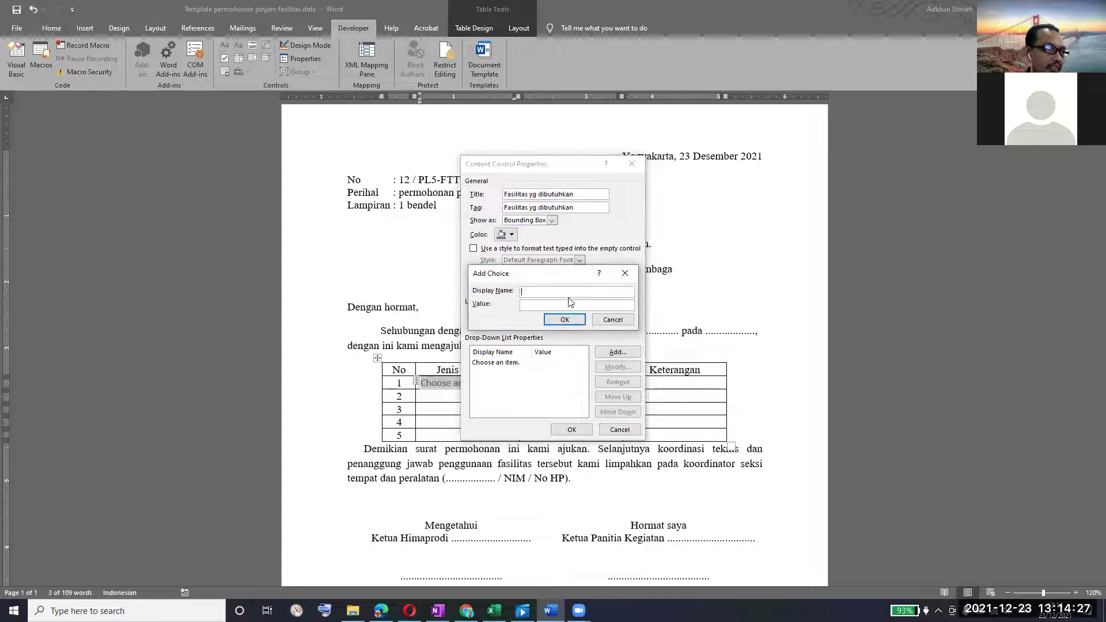
pyautogui.write('Audit')
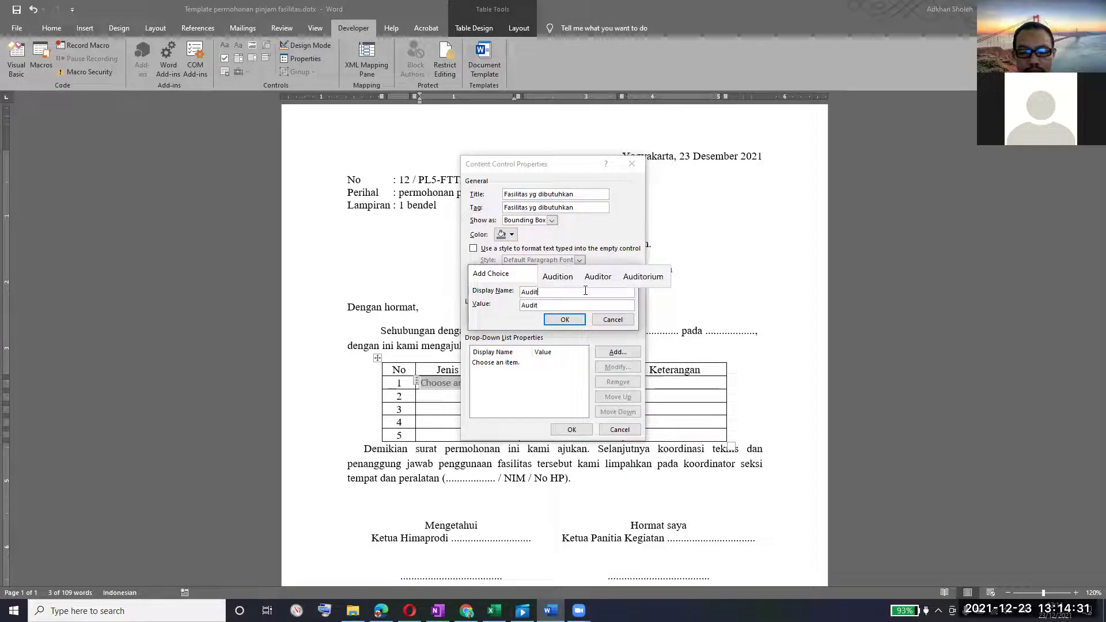
pyautogui.press('Up')
pyautogui.press('Right')
pyautogui.press('Right')
pyautogui.press('Return')
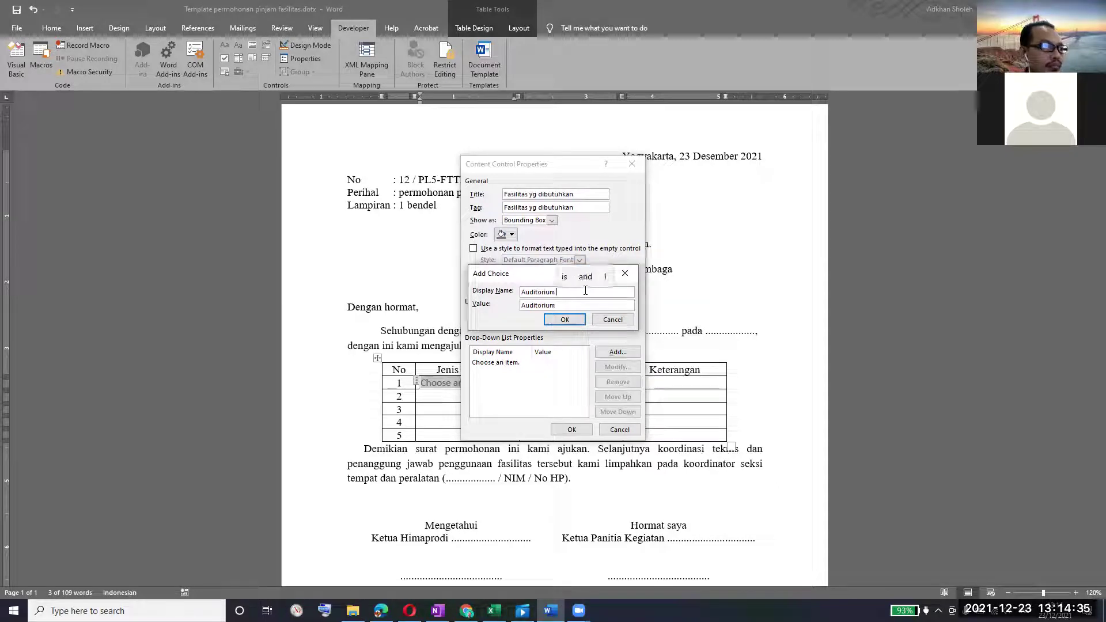
pyautogui.click(564, 320)
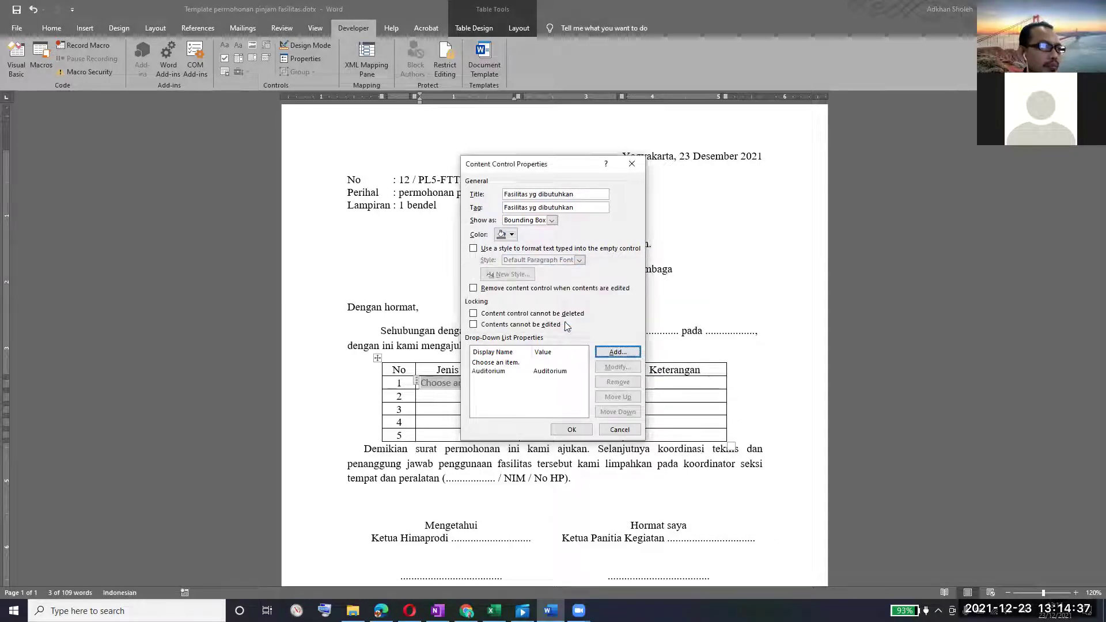
# Add "Ruang kelas" as another choice in the facility drop-down list.
pyautogui.click(617, 352)
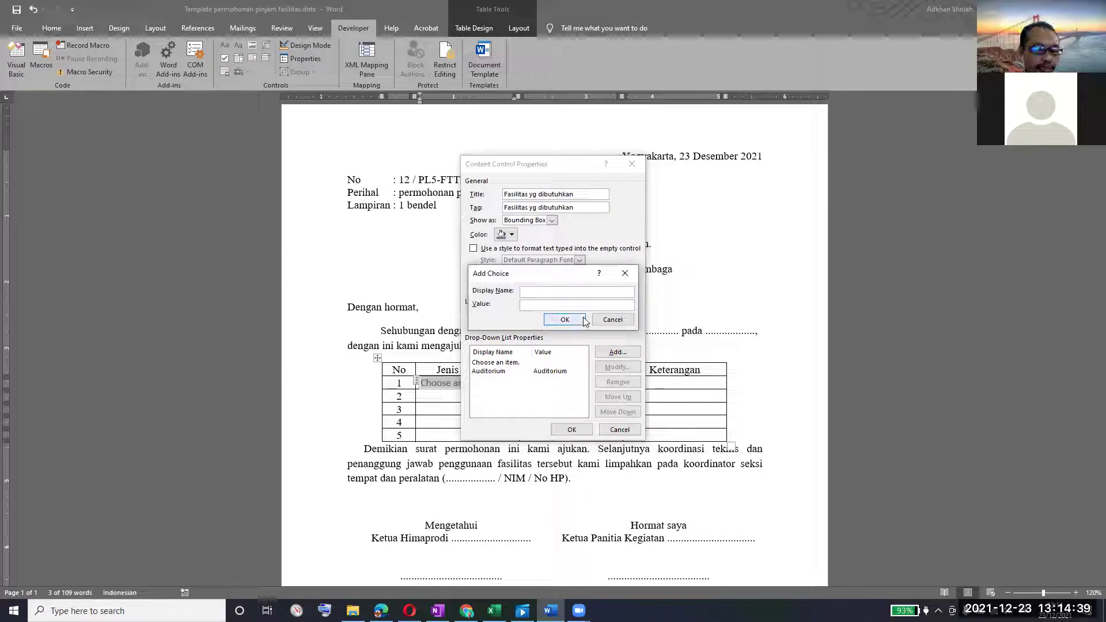
pyautogui.write('Ruang ')
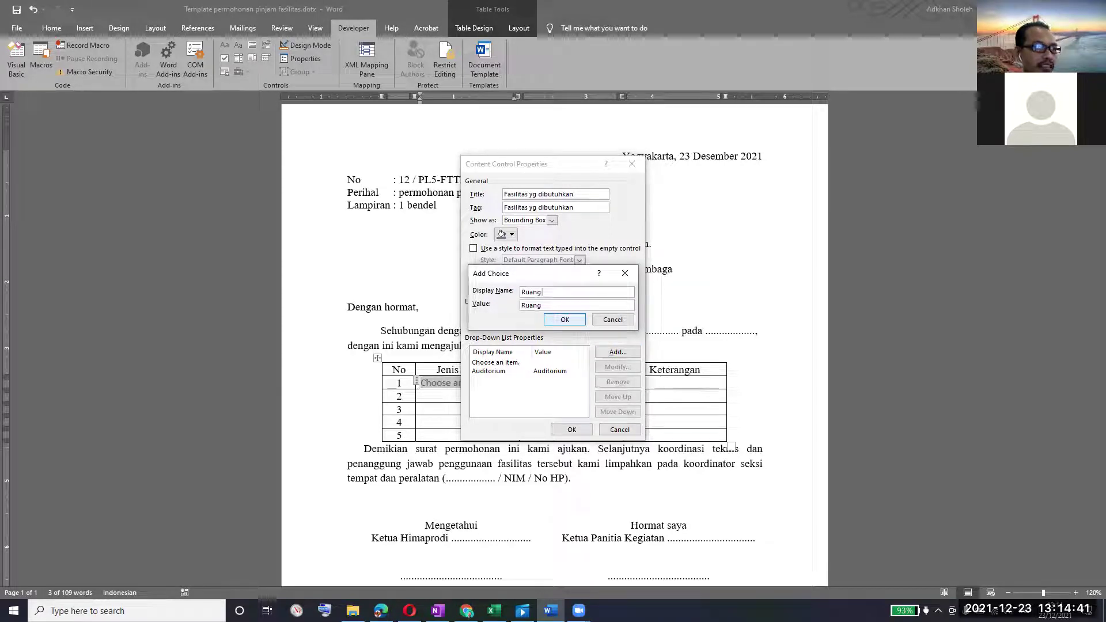
pyautogui.write('kelas')
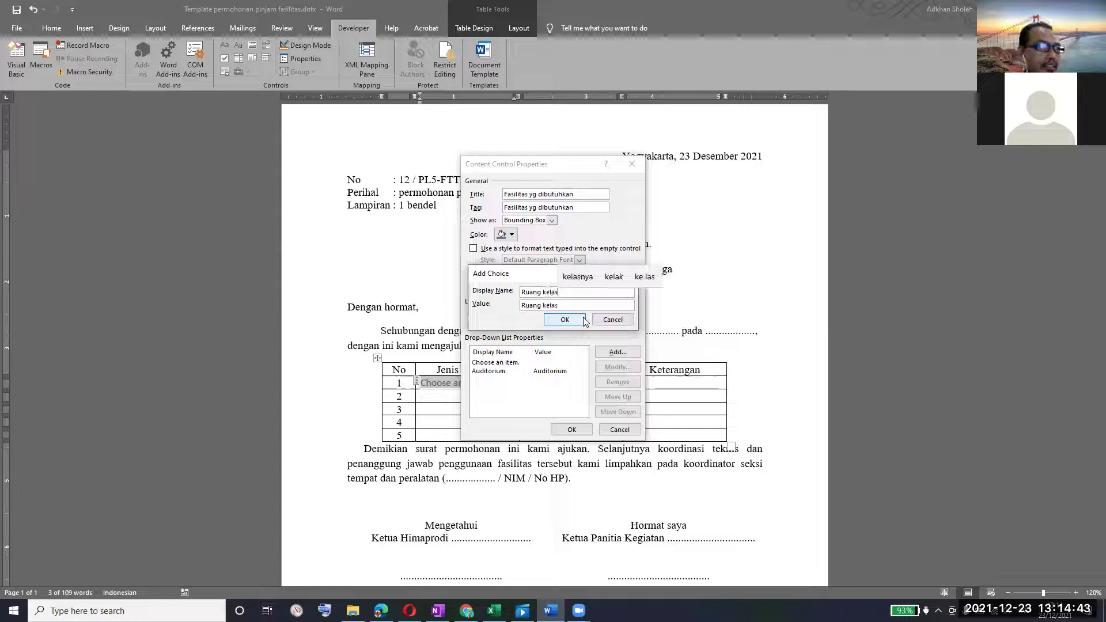
pyautogui.click(579, 320)
# Add the choice "Halaman depan kampus" to the facility drop-down list.
pyautogui.click(615, 352)
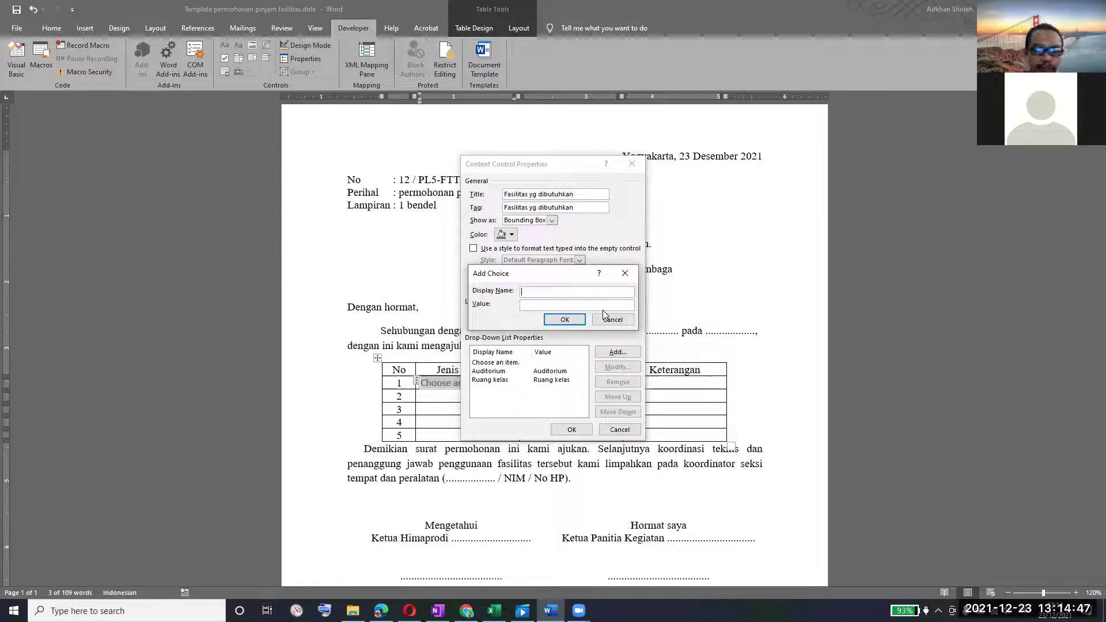
pyautogui.write('Halama')
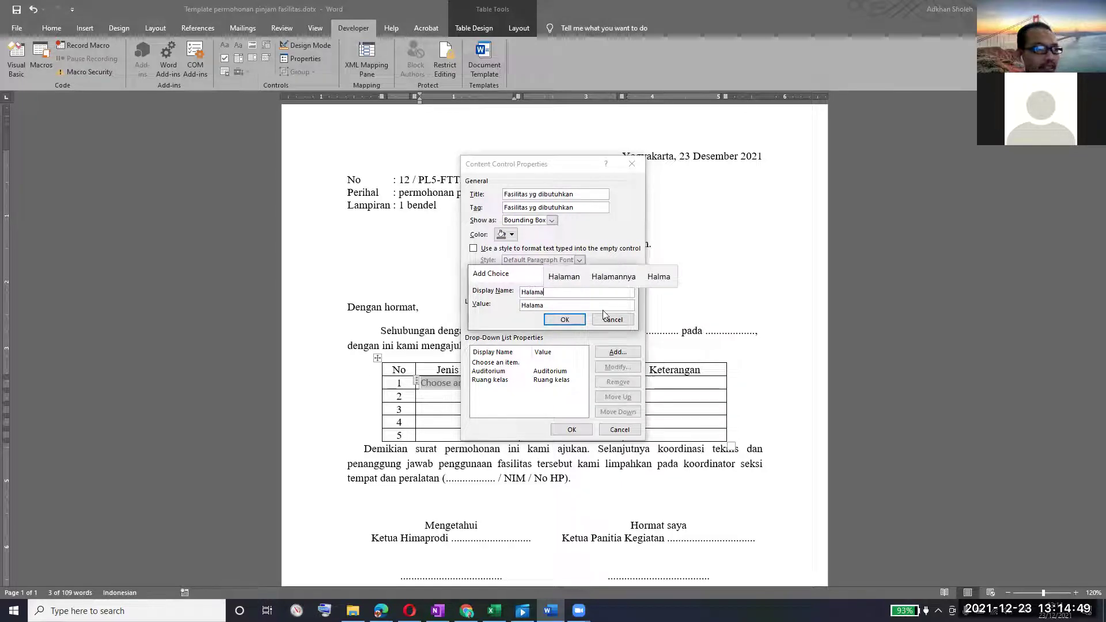
pyautogui.write('n ')
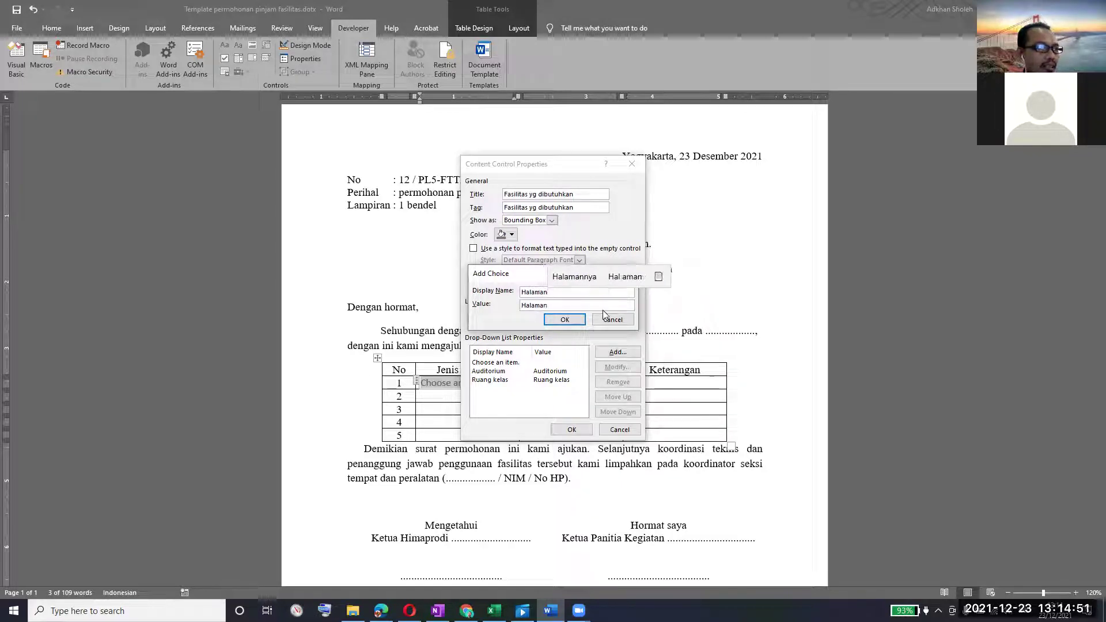
pyautogui.write('de')
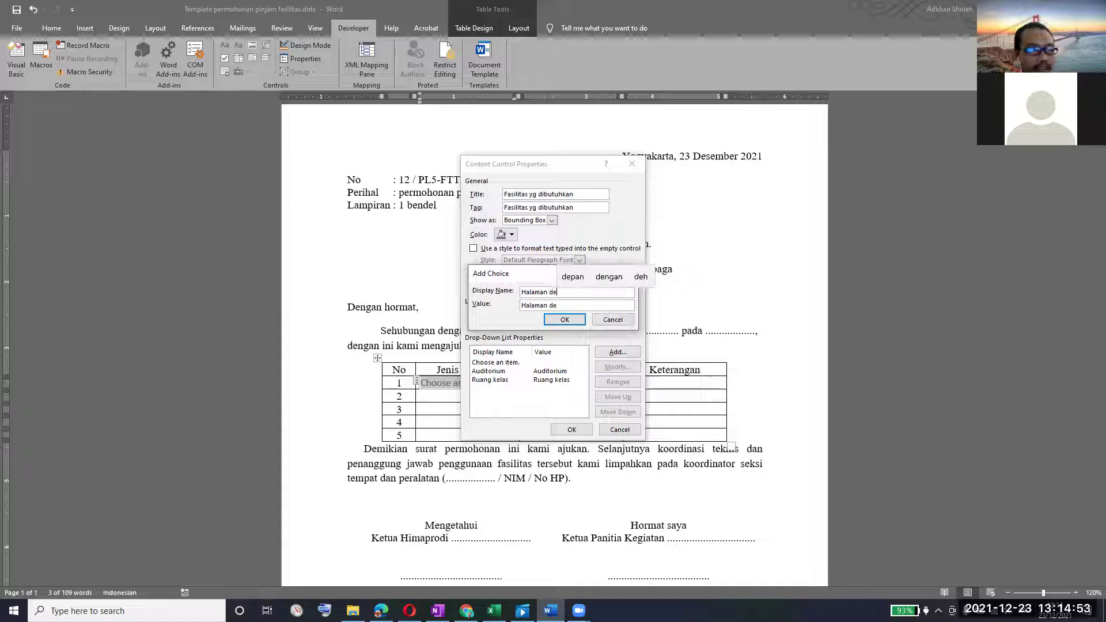
pyautogui.write('pan ')
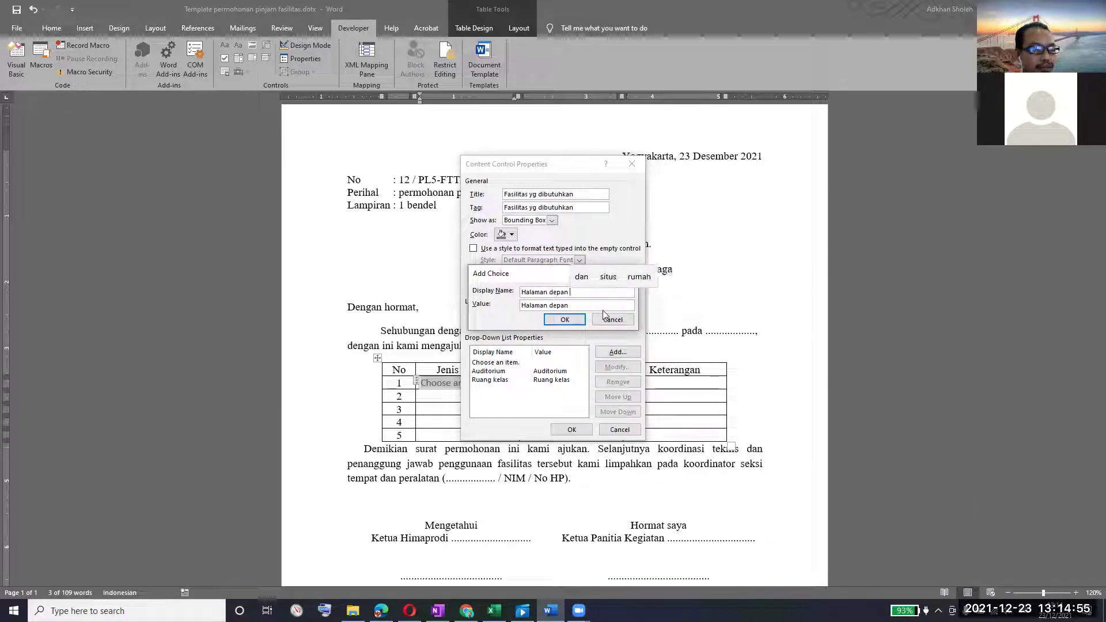
pyautogui.write('kampus')
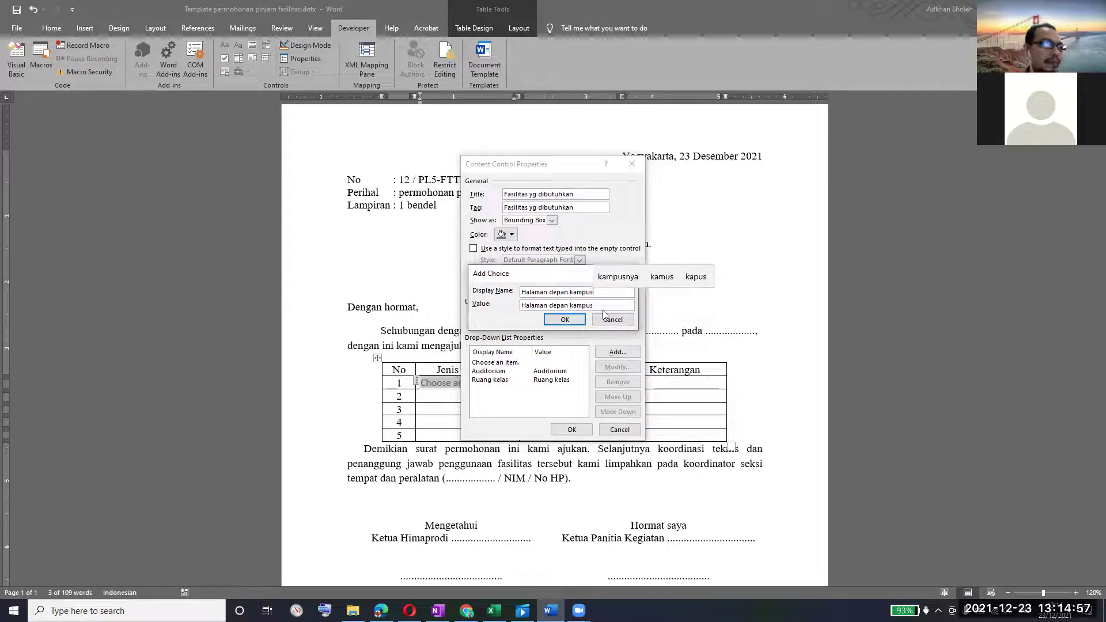
pyautogui.click(564, 319)
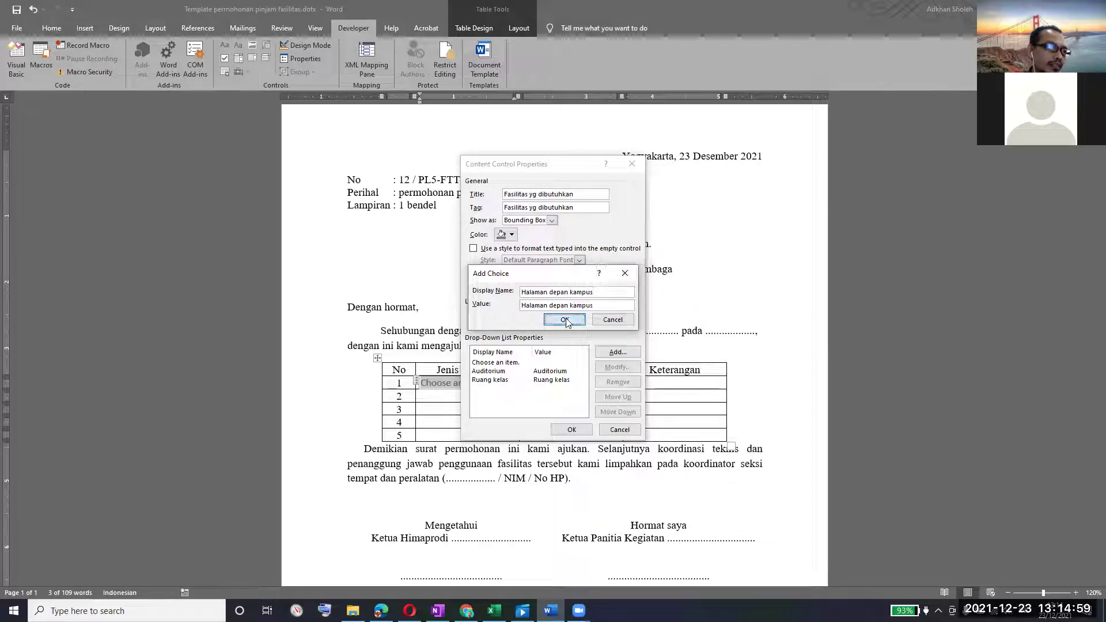
# Add the choice "Lapangan voli" to the facility drop-down list.
pyautogui.click(605, 353)
pyautogui.write('La')
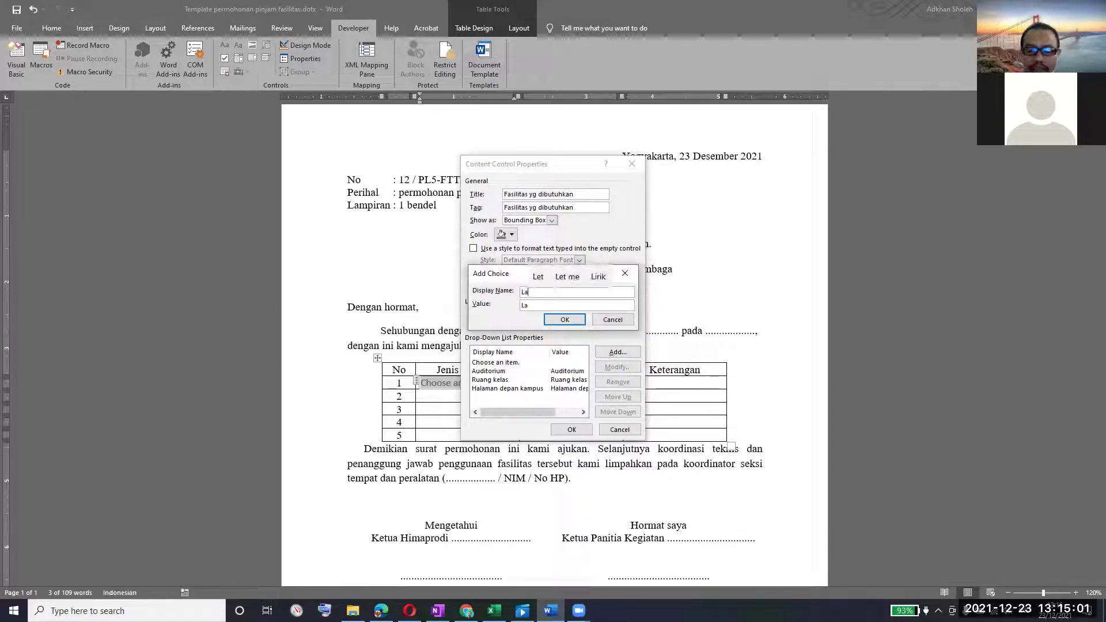
pyautogui.write('pangan voli')
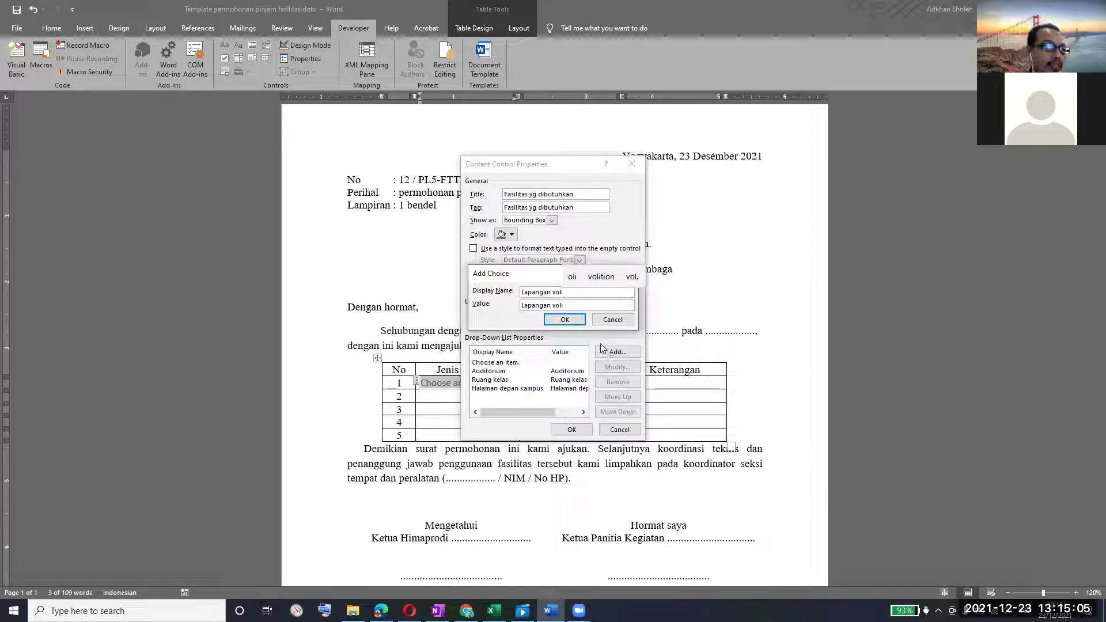
pyautogui.click(565, 320)
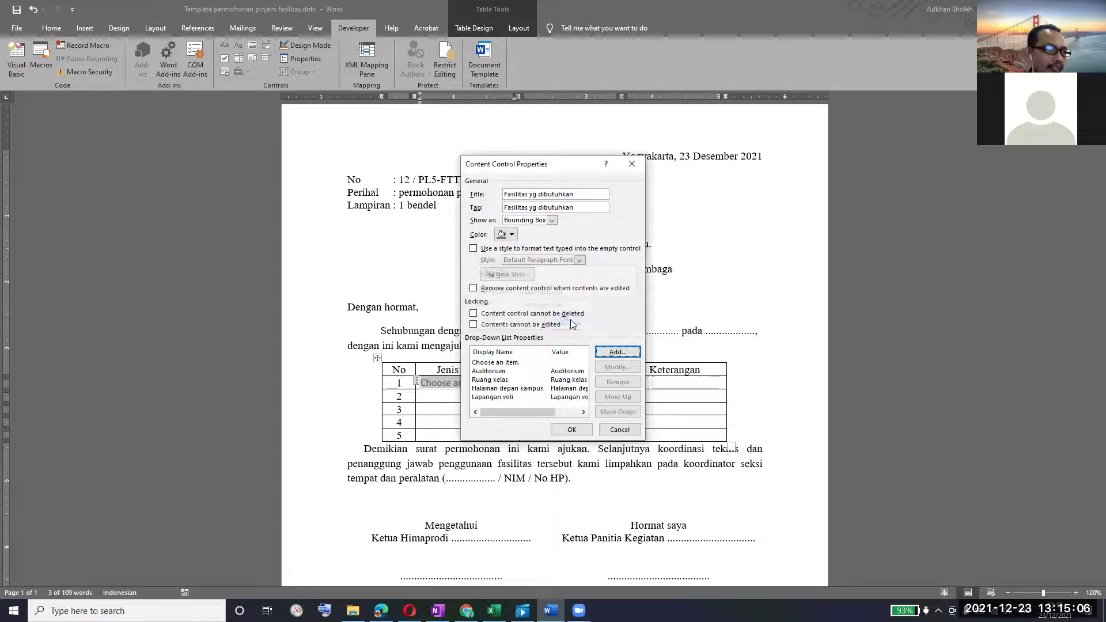
# Add the choice "Lapangan sepakbola" to the facility drop-down list.
pyautogui.click(625, 354)
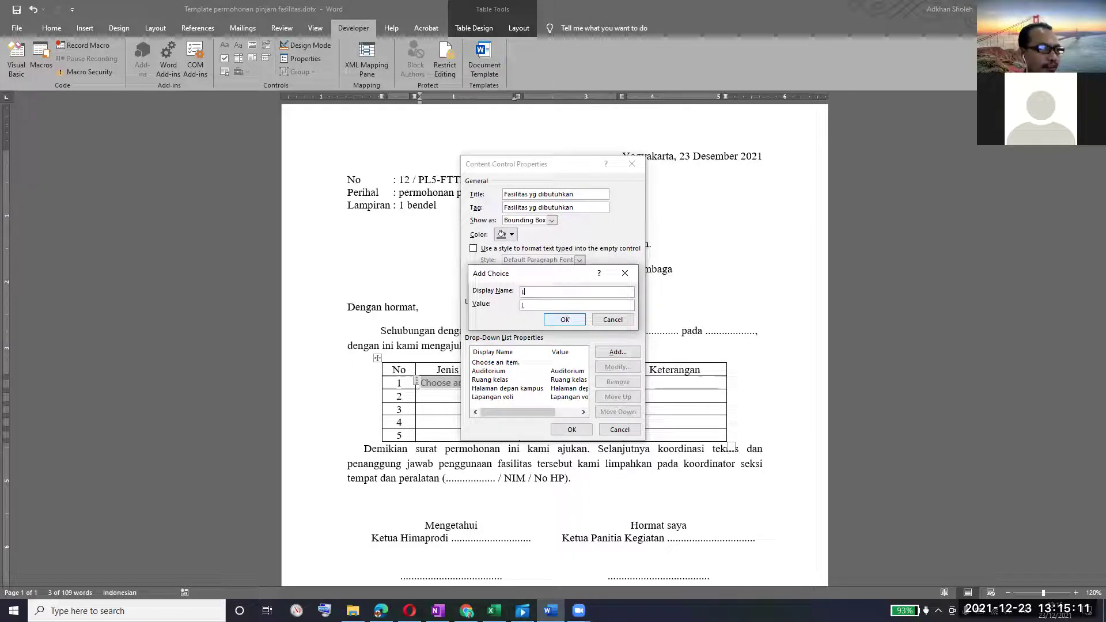
pyautogui.write('L')
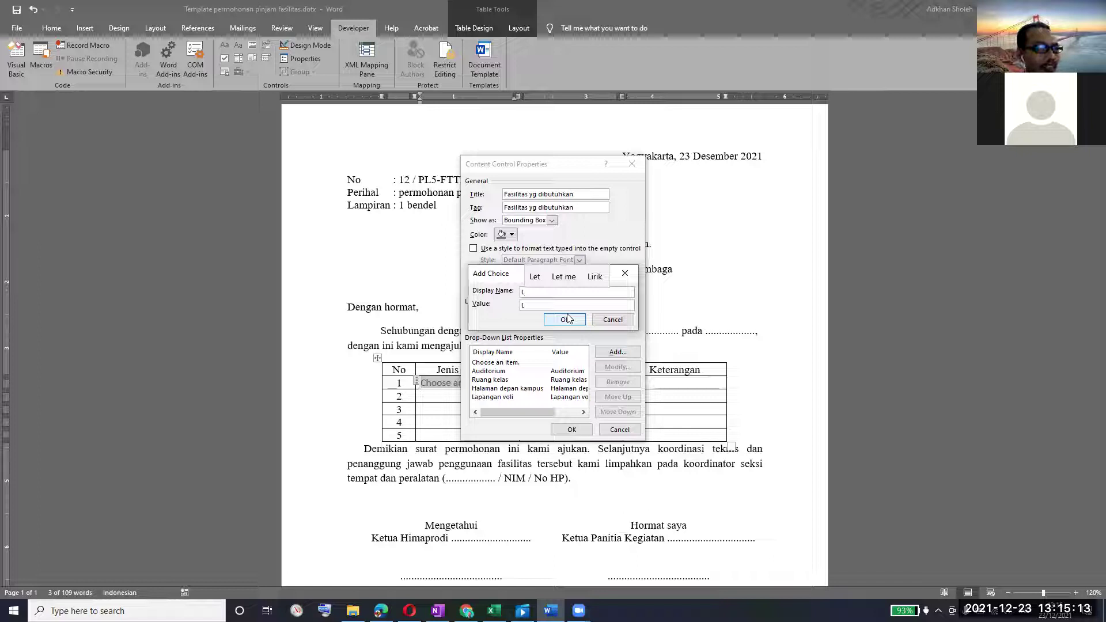
pyautogui.write('apangan')
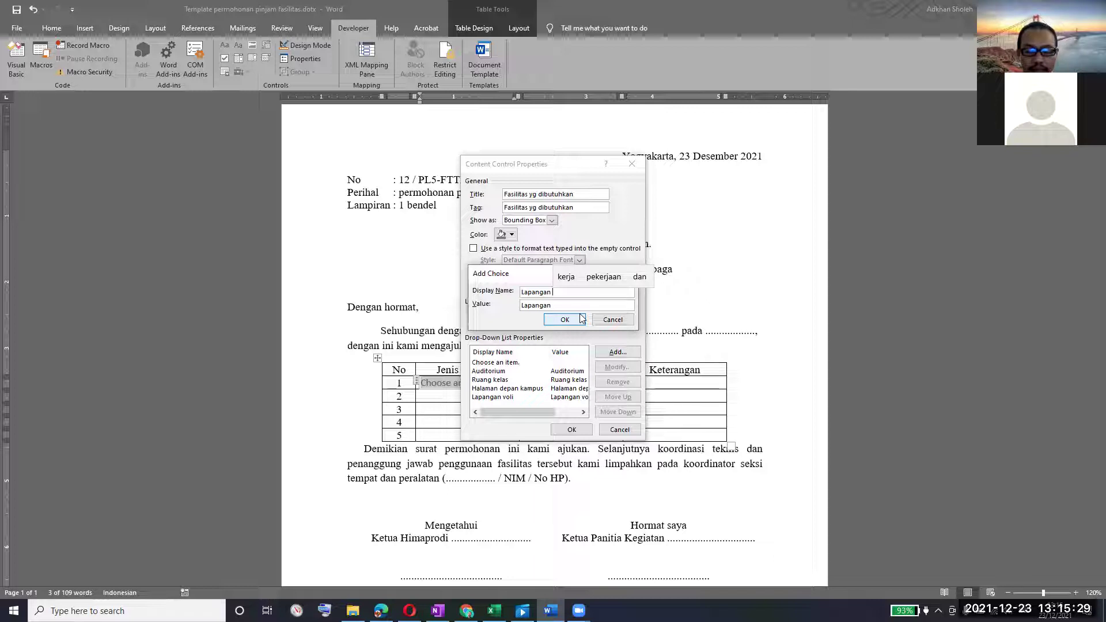
pyautogui.write('sepak')
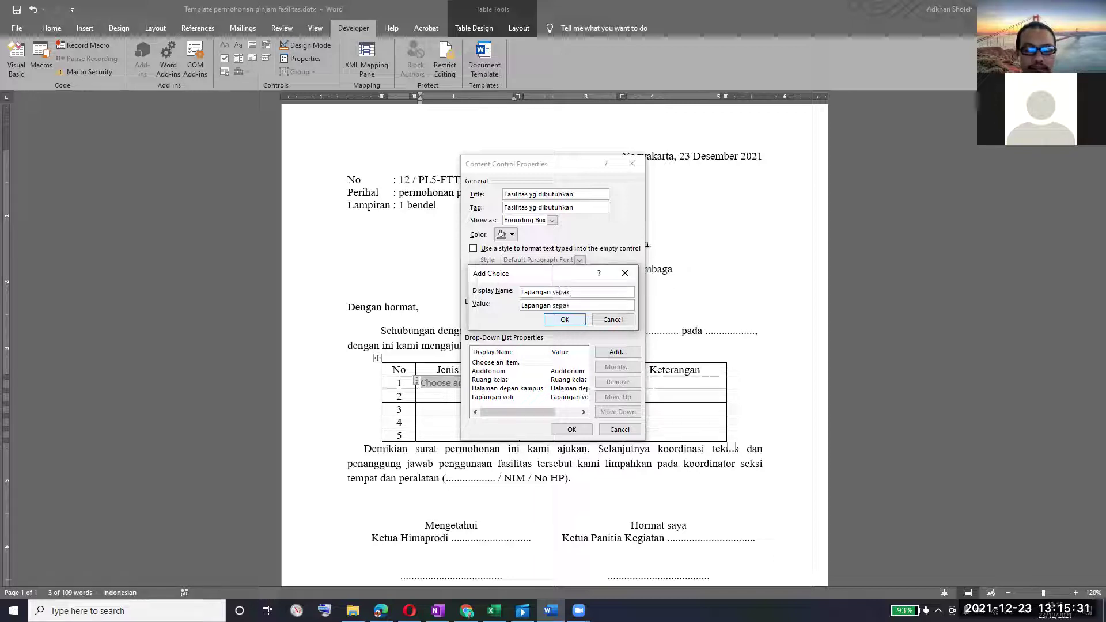
pyautogui.write('bola')
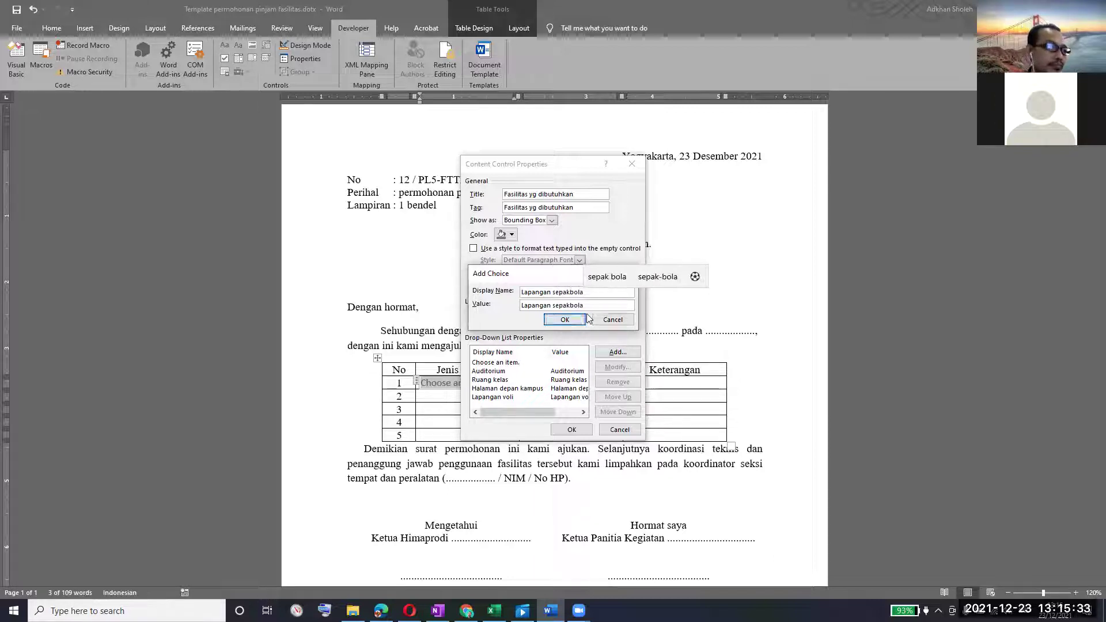
pyautogui.click(565, 321)
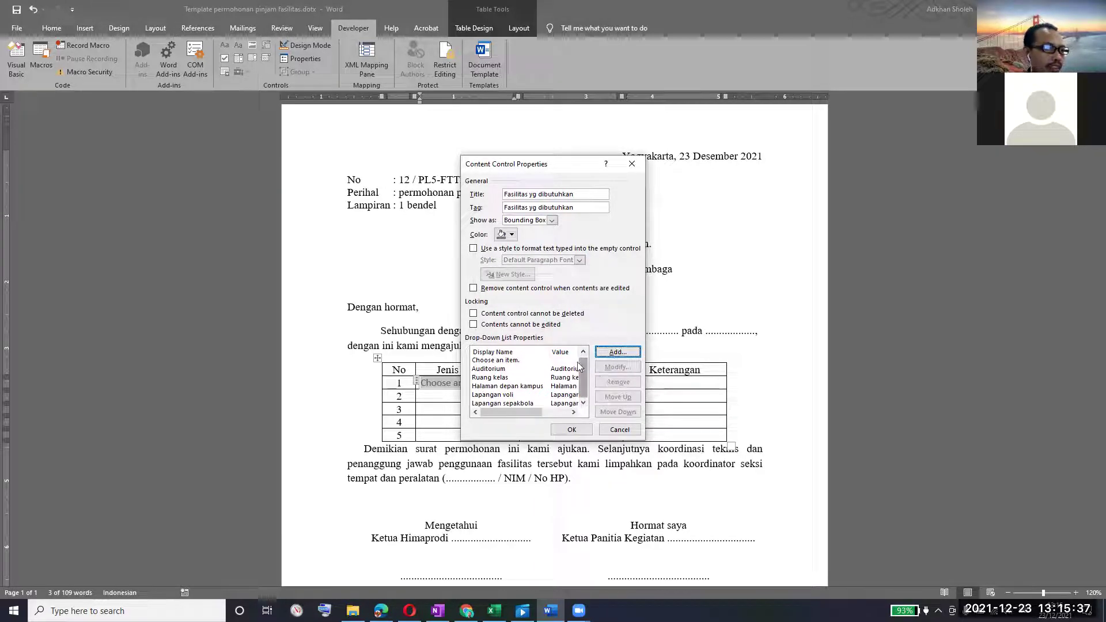
# Add the choice "Sound system" to the facility drop-down list and check the end of the choices.
pyautogui.click(609, 352)
pyautogui.write('Sound s')
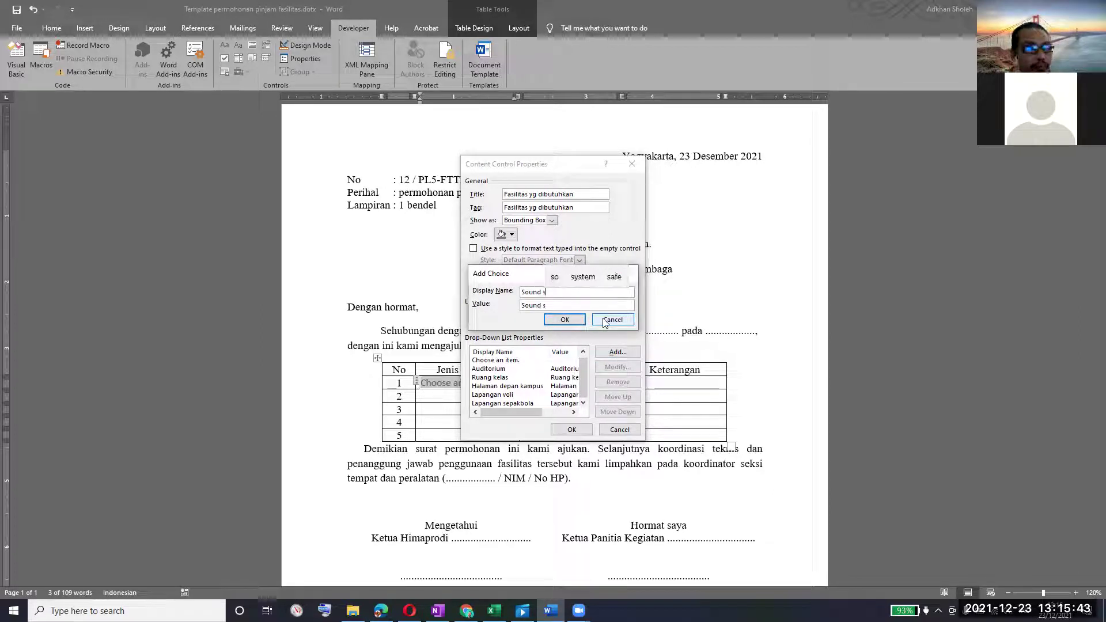
pyautogui.write('ystem')
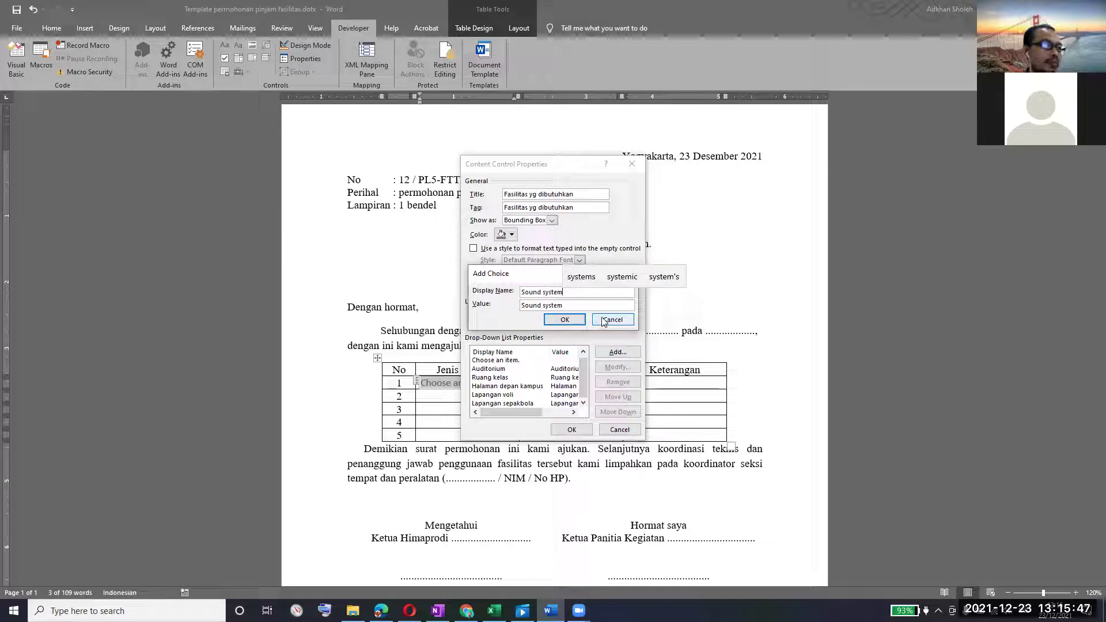
pyautogui.click(565, 320)
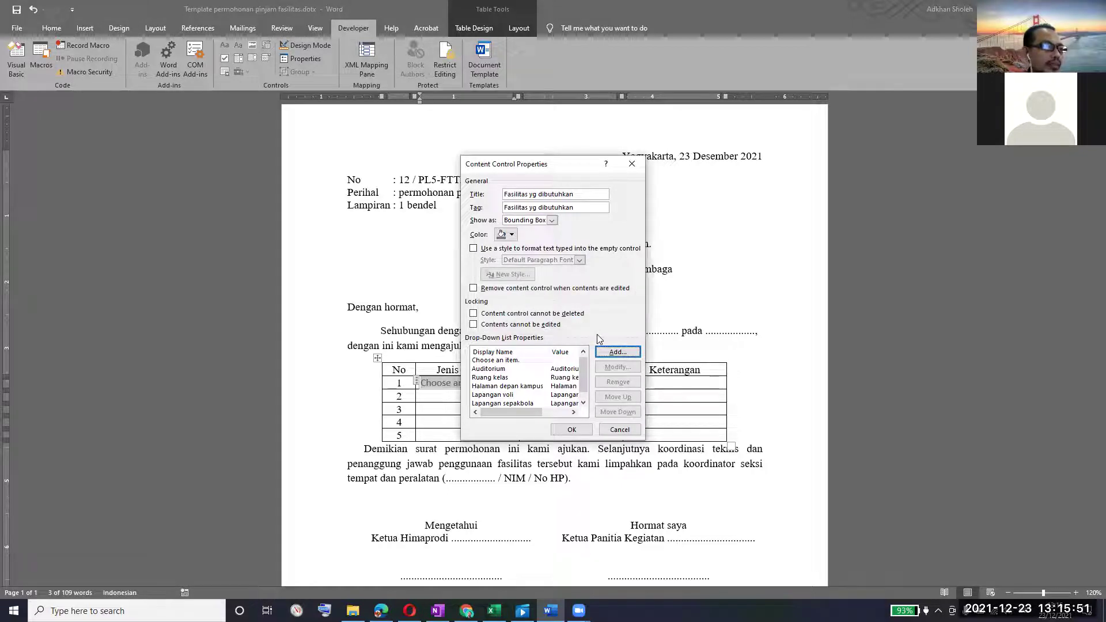
pyautogui.scroll(-1, 585, 363)
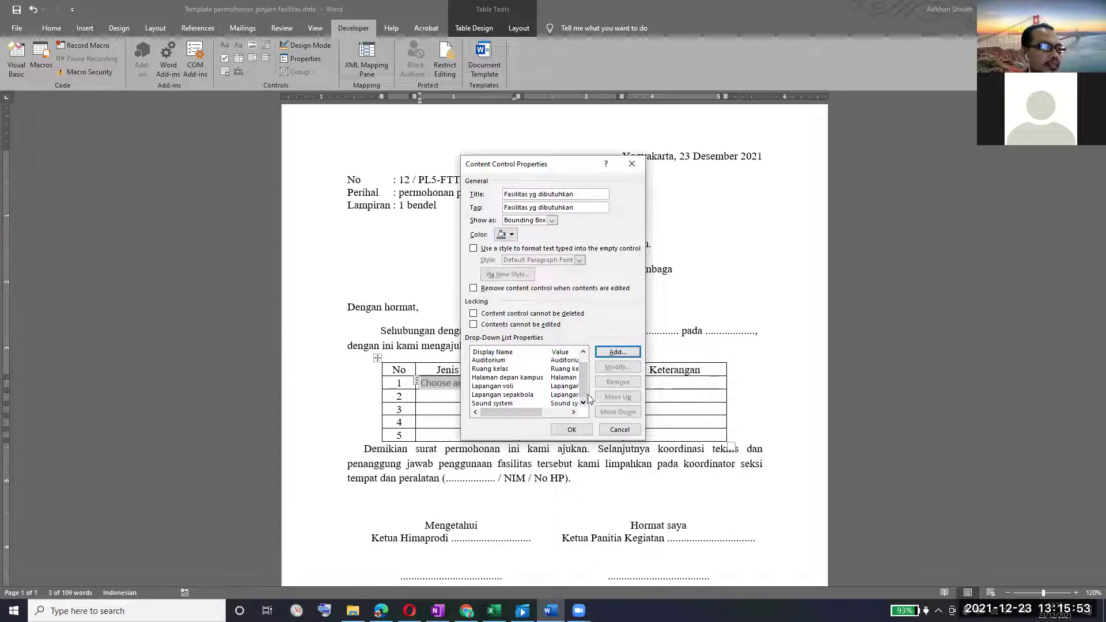
# Add the choice "Lambang/bendera" to the facility drop-down list and apply the content control properties.
pyautogui.click(617, 353)
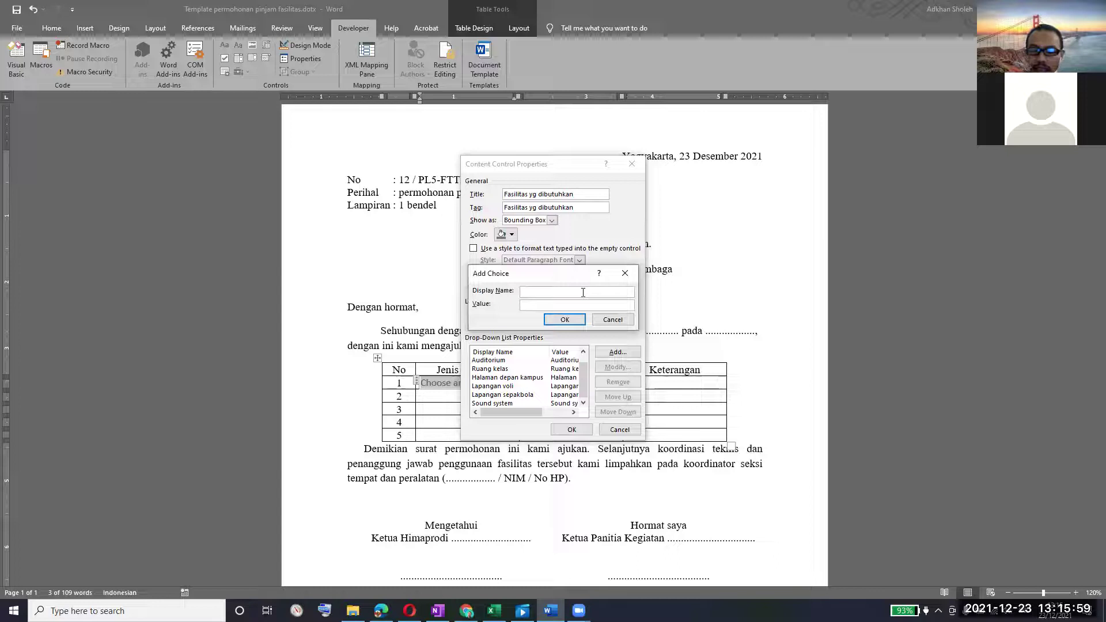
pyautogui.write('Lambang')
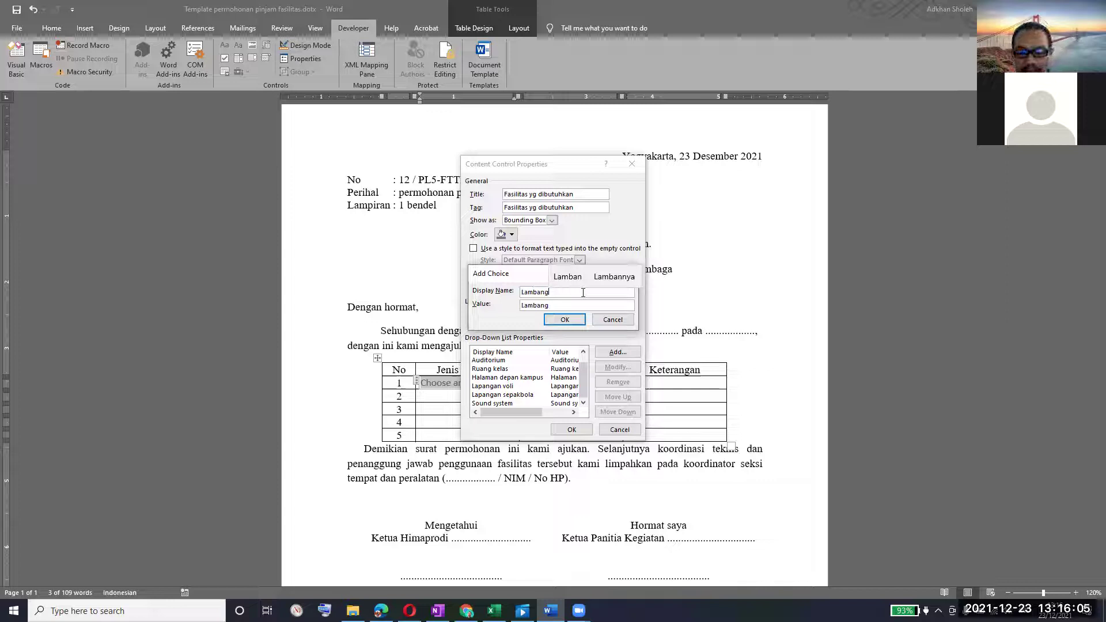
pyautogui.write('/bendera')
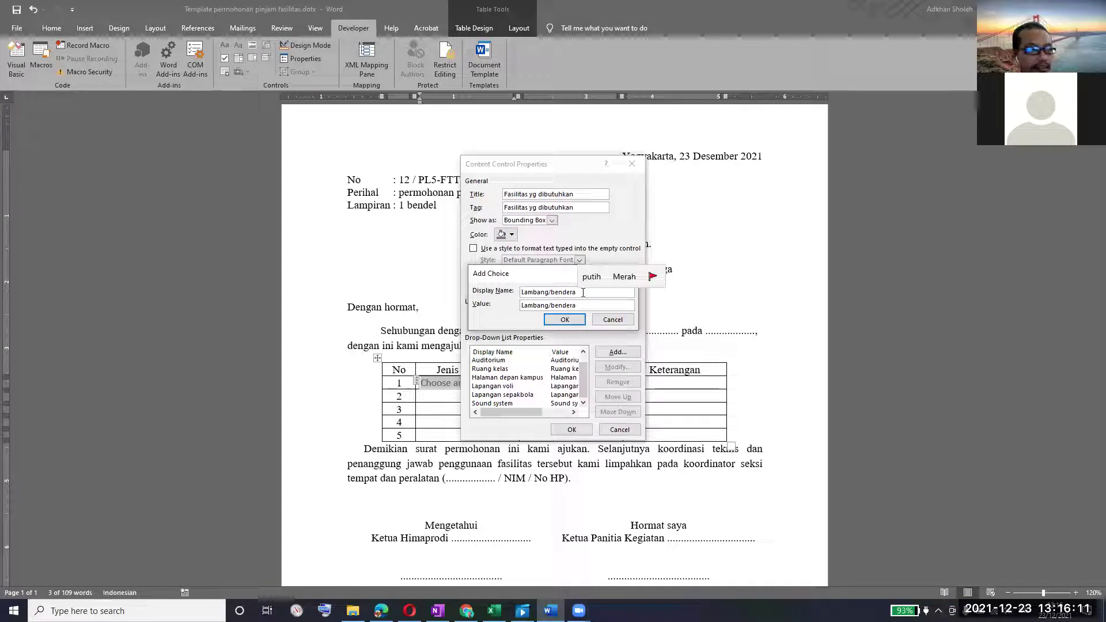
pyautogui.press('BackSpace')
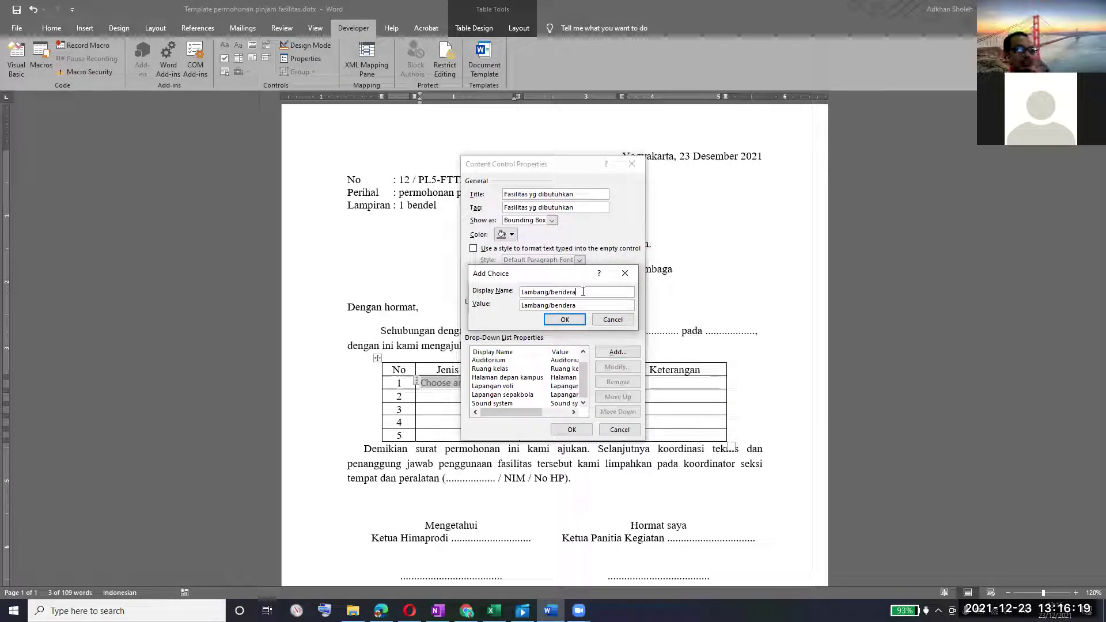
pyautogui.click(565, 319)
pyautogui.moveTo(585, 366); pyautogui.dragTo(589, 422)
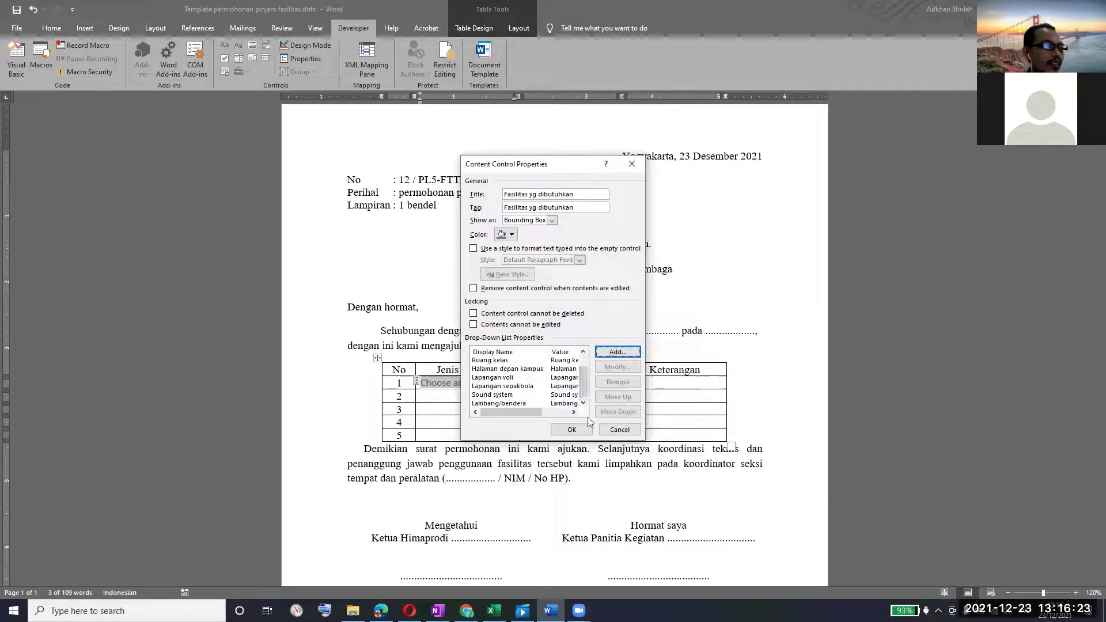
pyautogui.click(578, 431)
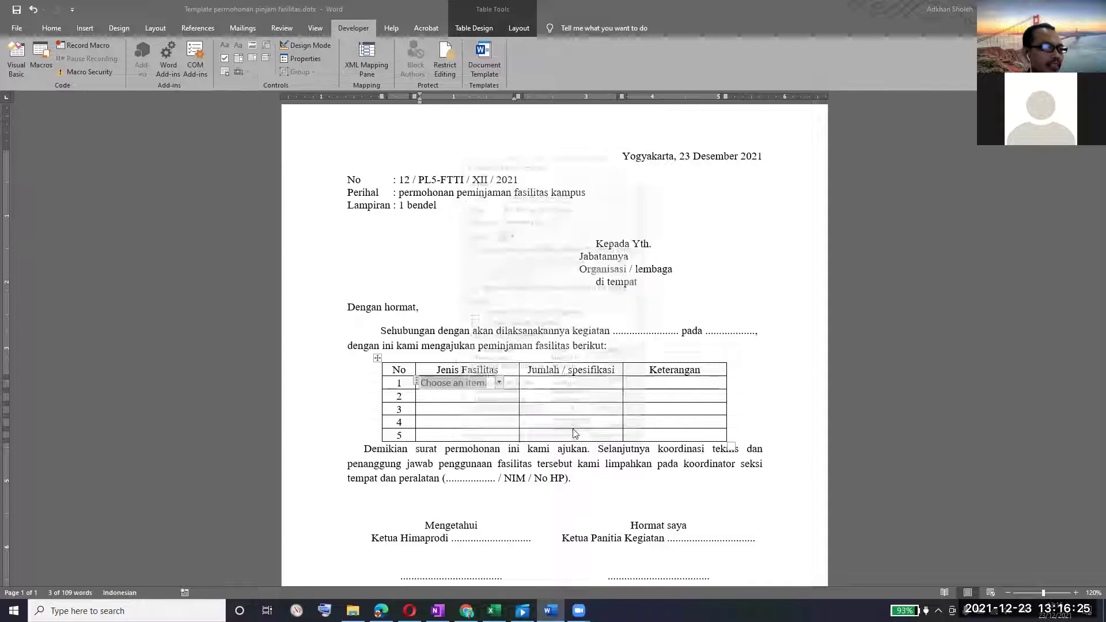
# Choose "Auditorium" from the facility drop-down list in the table's first row.
pyautogui.click(533, 386)
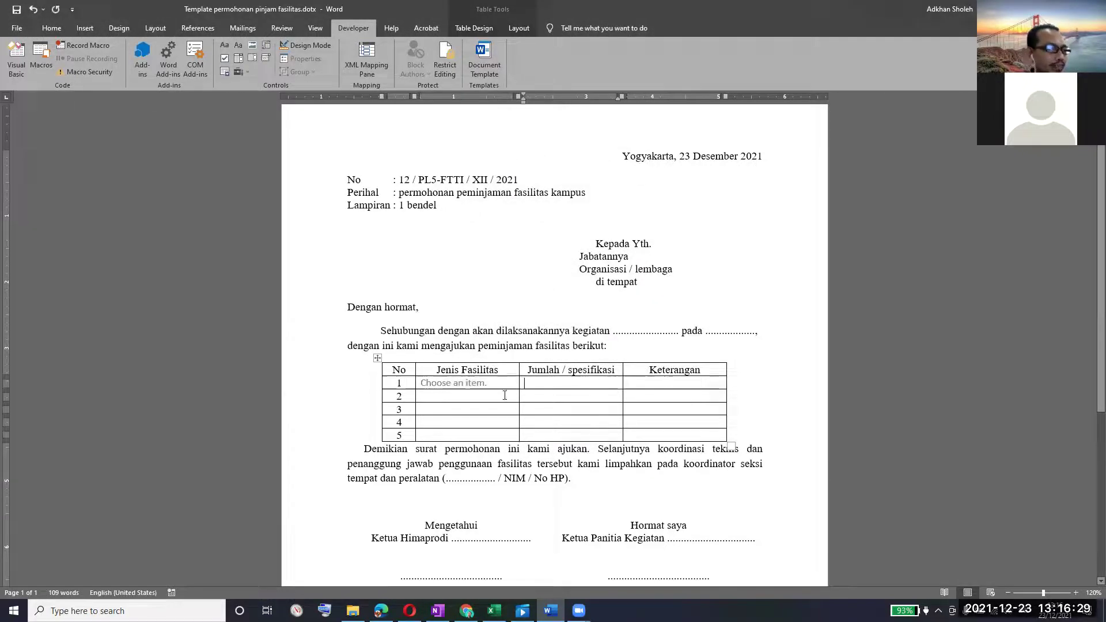
pyautogui.click(459, 382)
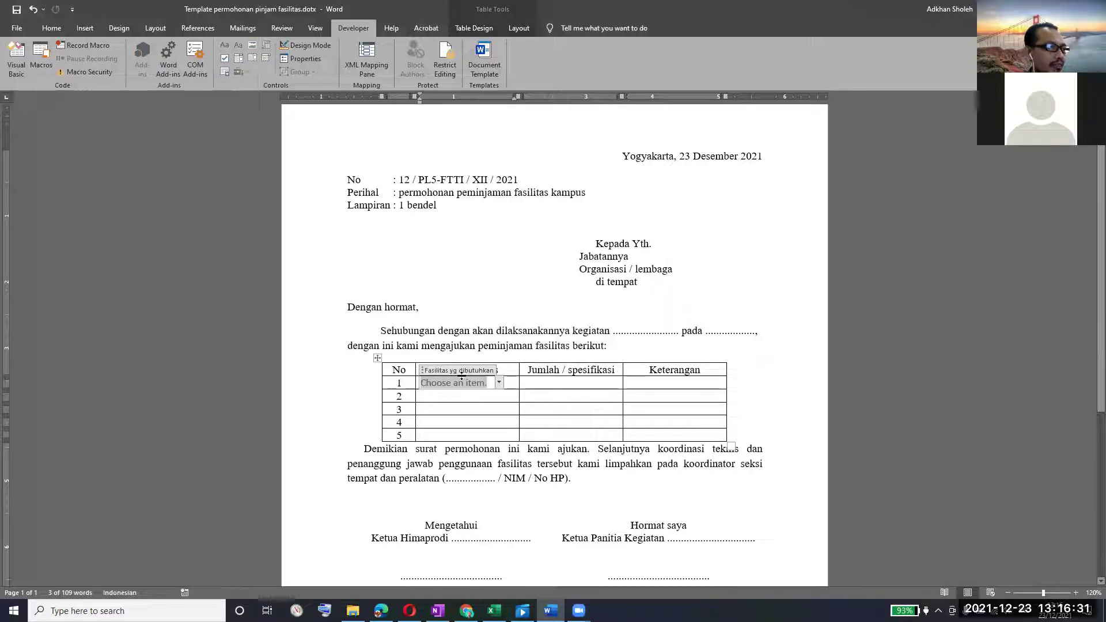
pyautogui.click(499, 383)
pyautogui.click(469, 406)
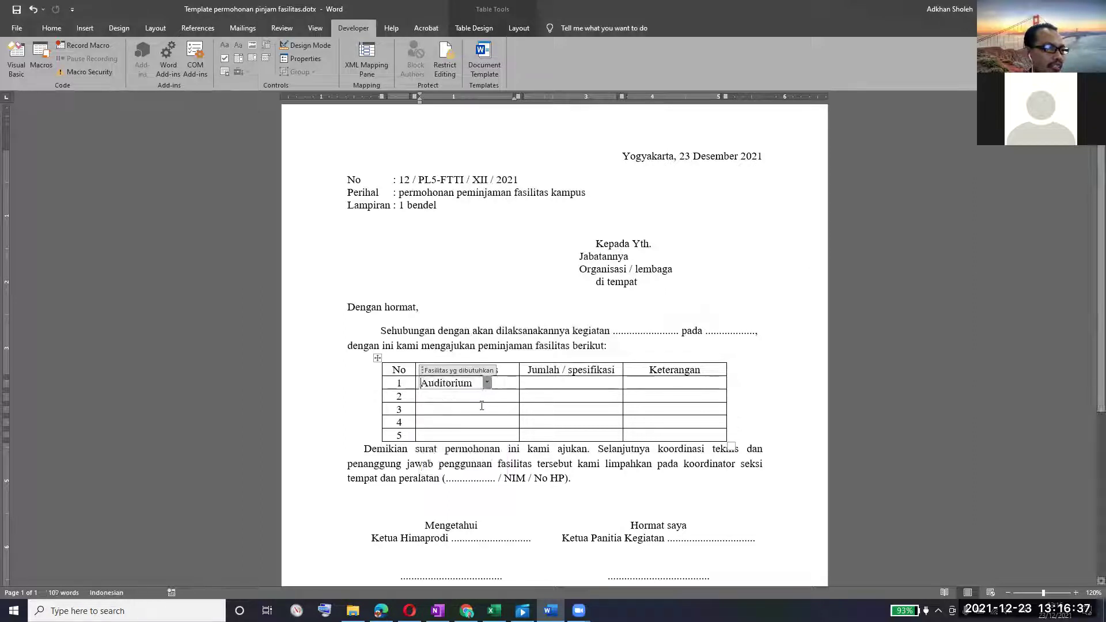
pyautogui.click(484, 399)
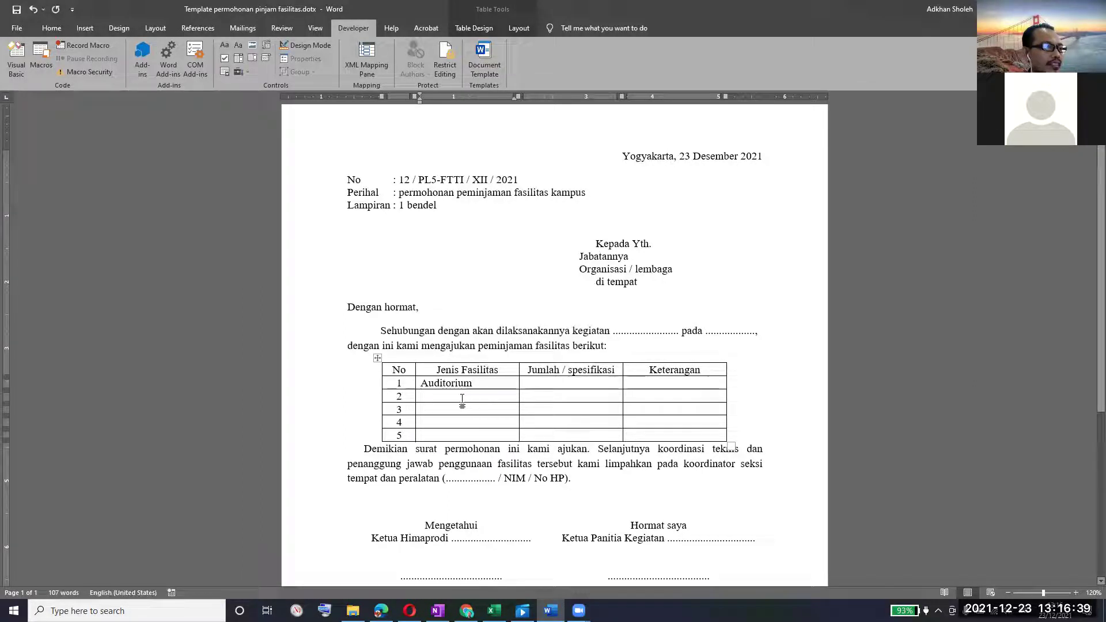
pyautogui.click(497, 382)
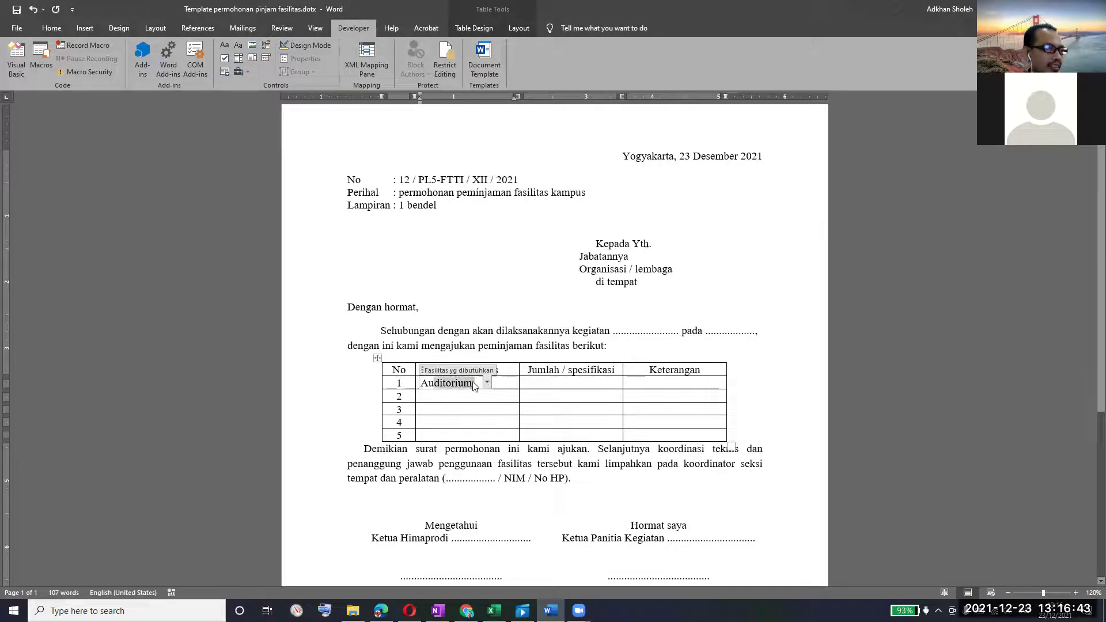
pyautogui.rightClick(489, 383)
pyautogui.moveTo(488, 383); pyautogui.dragTo(418, 369)
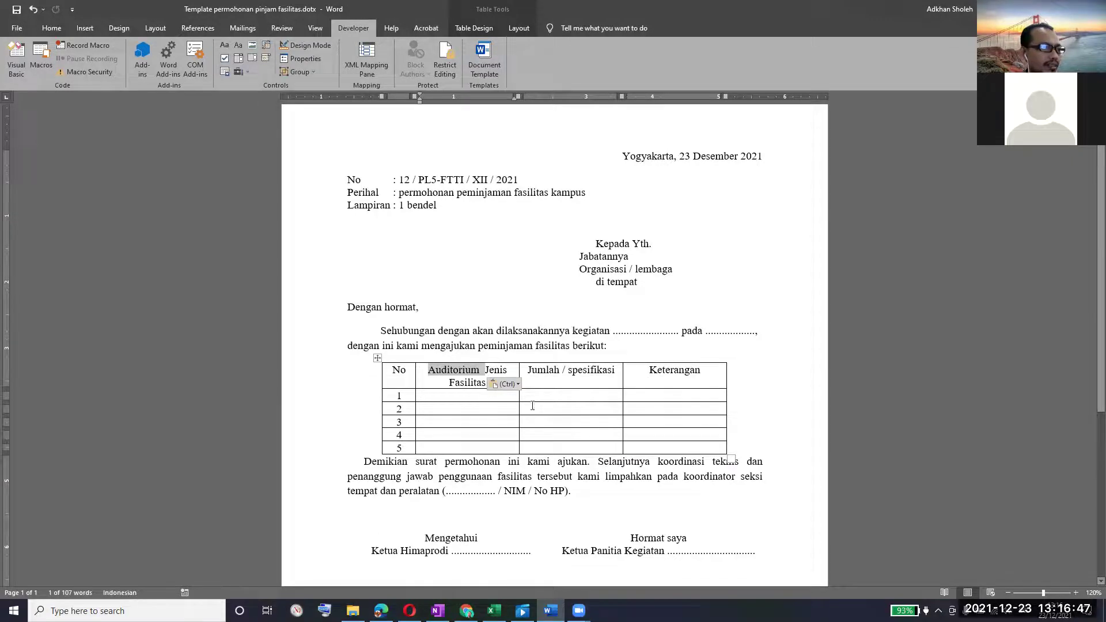
pyautogui.hotkey('ctrl', 'z')
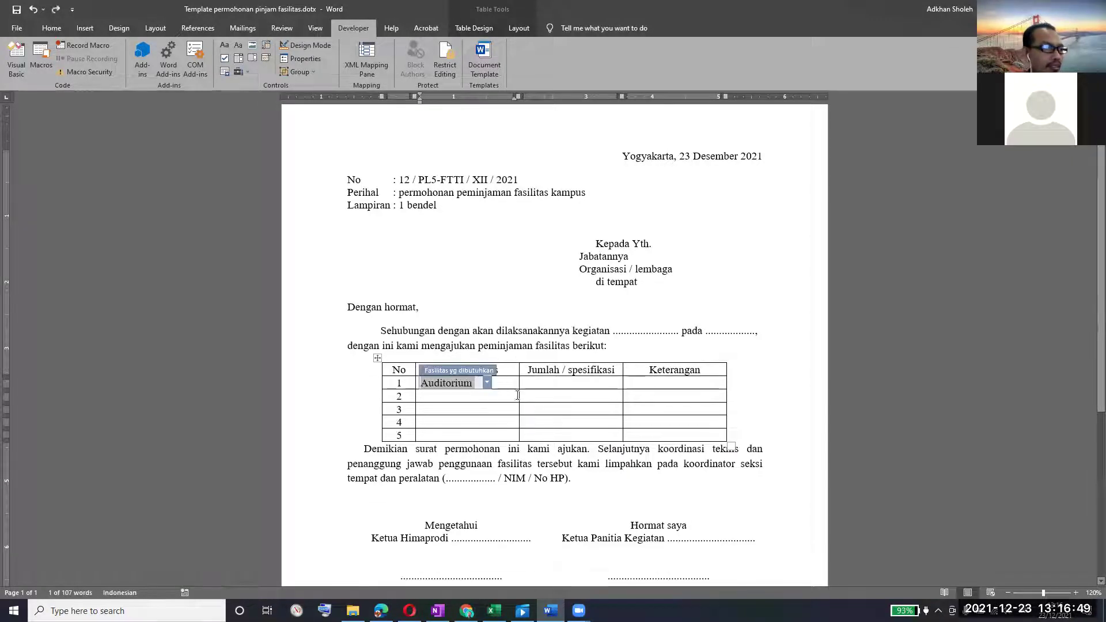
pyautogui.click(486, 383)
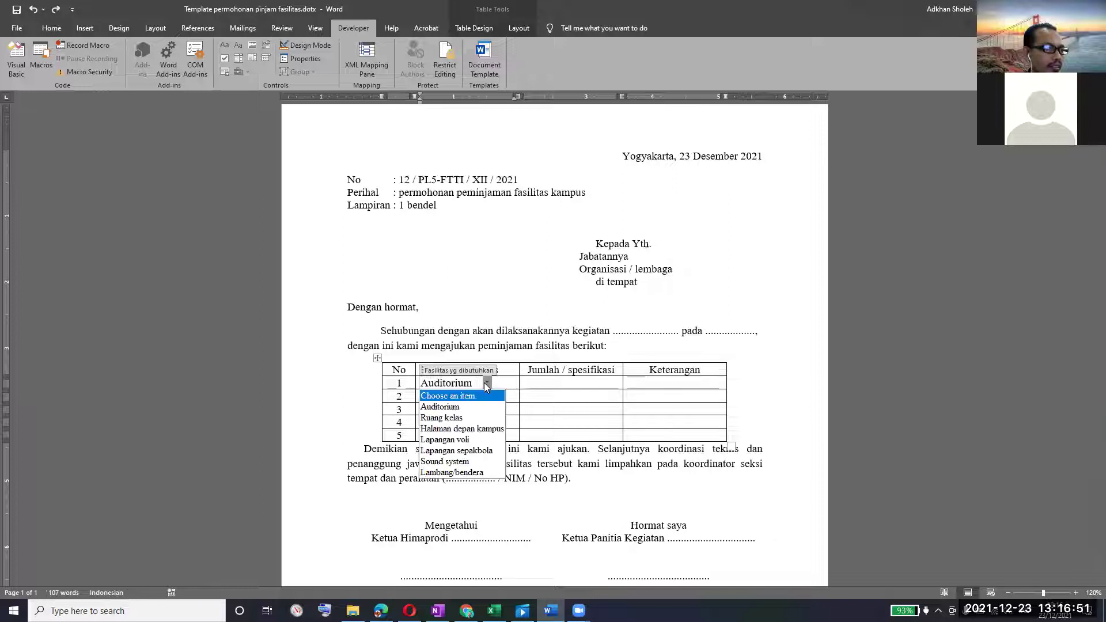
pyautogui.click(517, 384)
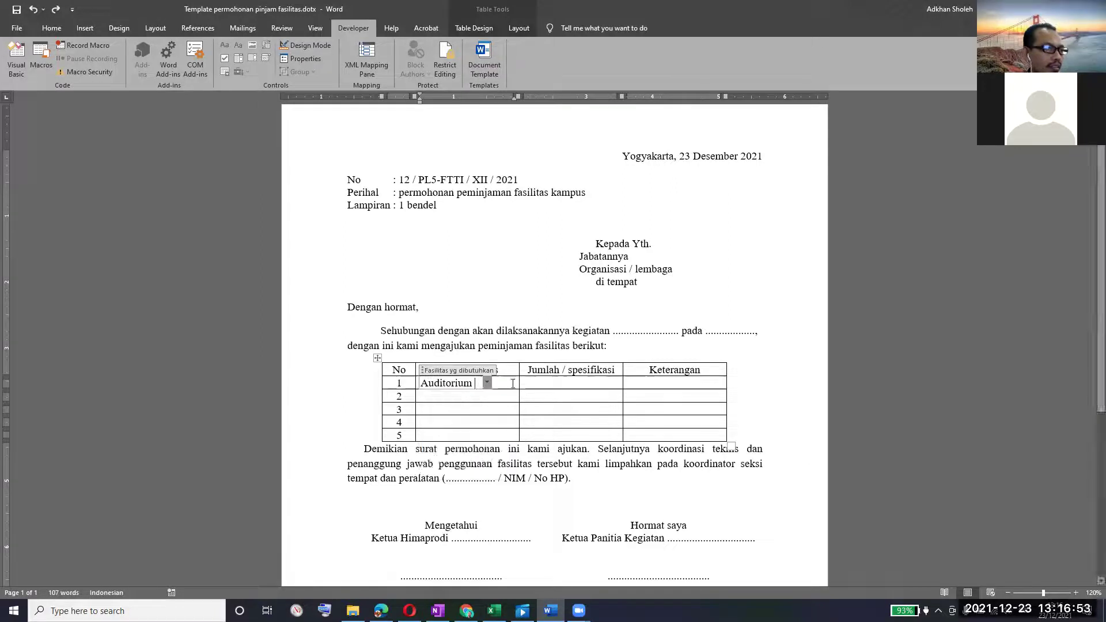
# Copy the first row's number and facility cells over the same cells of the second row.
pyautogui.moveTo(512, 384); pyautogui.dragTo(406, 384)
pyautogui.hotkey('ctrl', 'c')
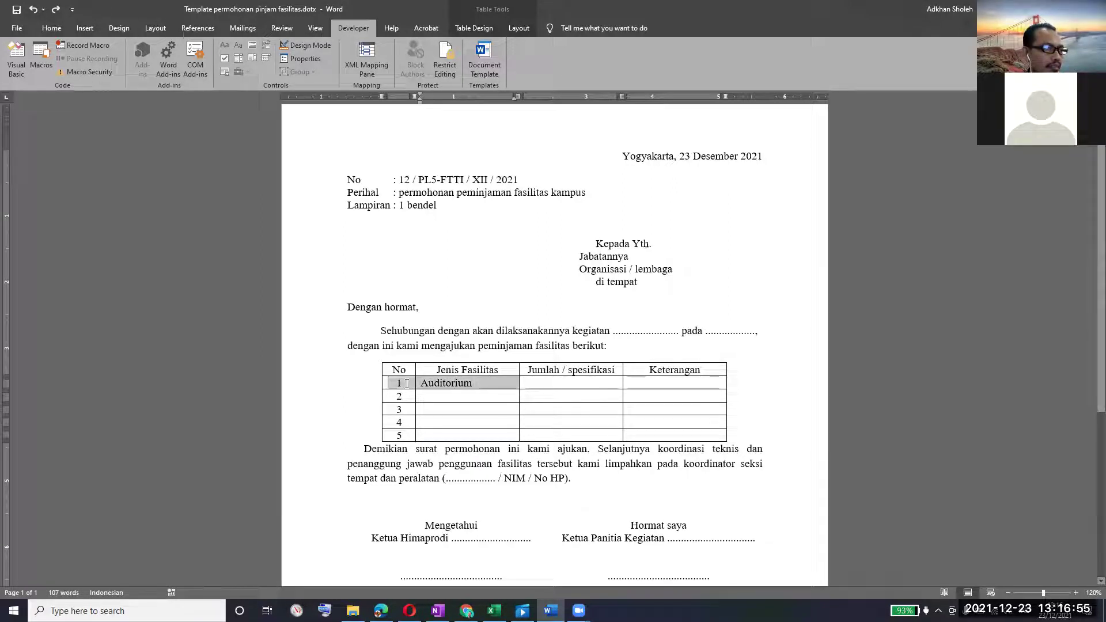
pyautogui.moveTo(395, 395); pyautogui.dragTo(449, 396)
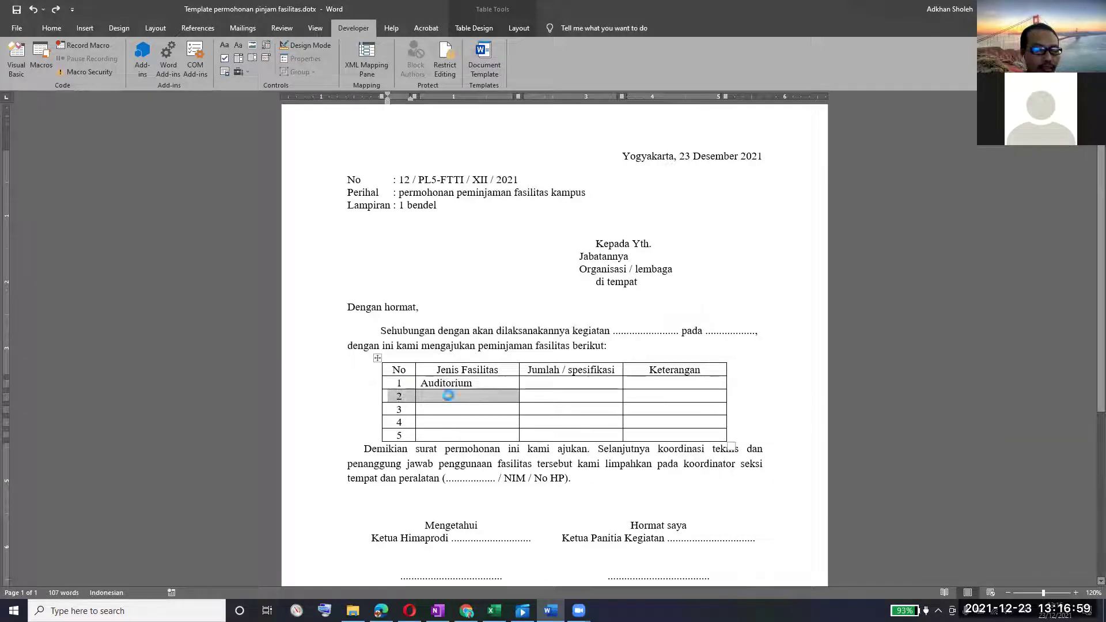
pyautogui.hotkey('ctrl', 'v')
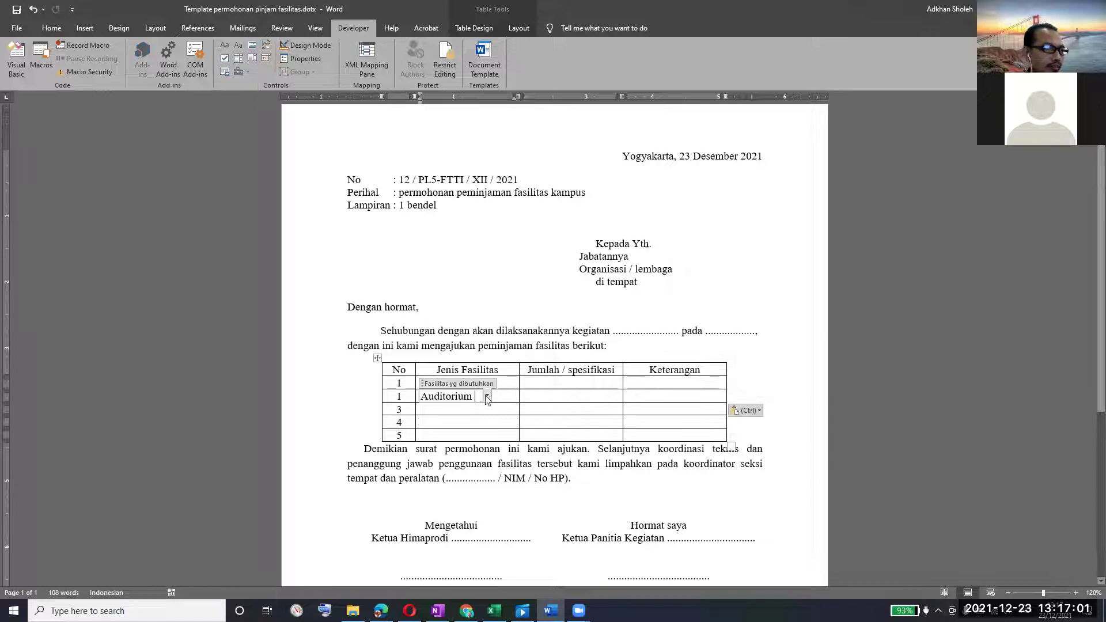
# Copy the first row's facility drop-down cell into the Jenis Fasilitas cells of the four rows below.
pyautogui.click(413, 387)
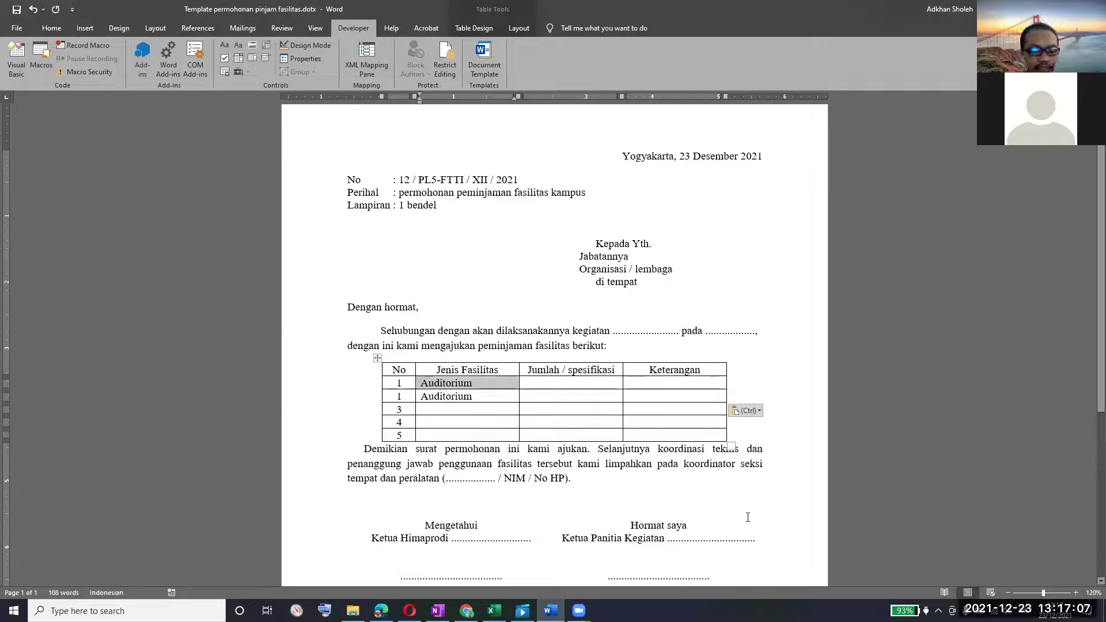
pyautogui.hotkey('ctrl', 'c')
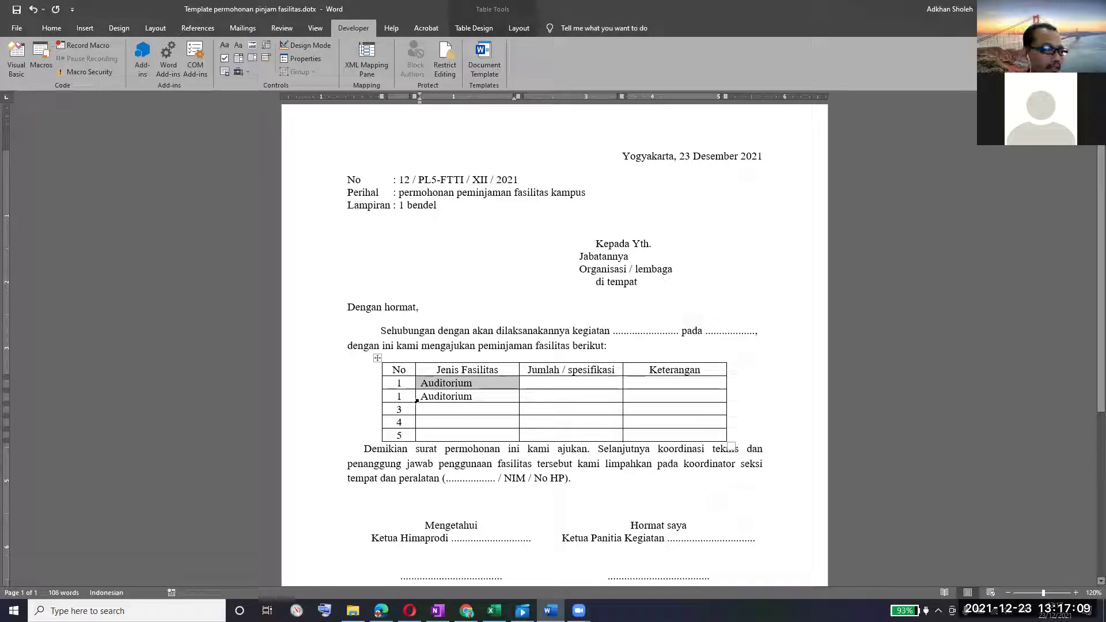
pyautogui.moveTo(505, 395); pyautogui.dragTo(514, 436)
pyautogui.hotkey('ctrl', 'v')
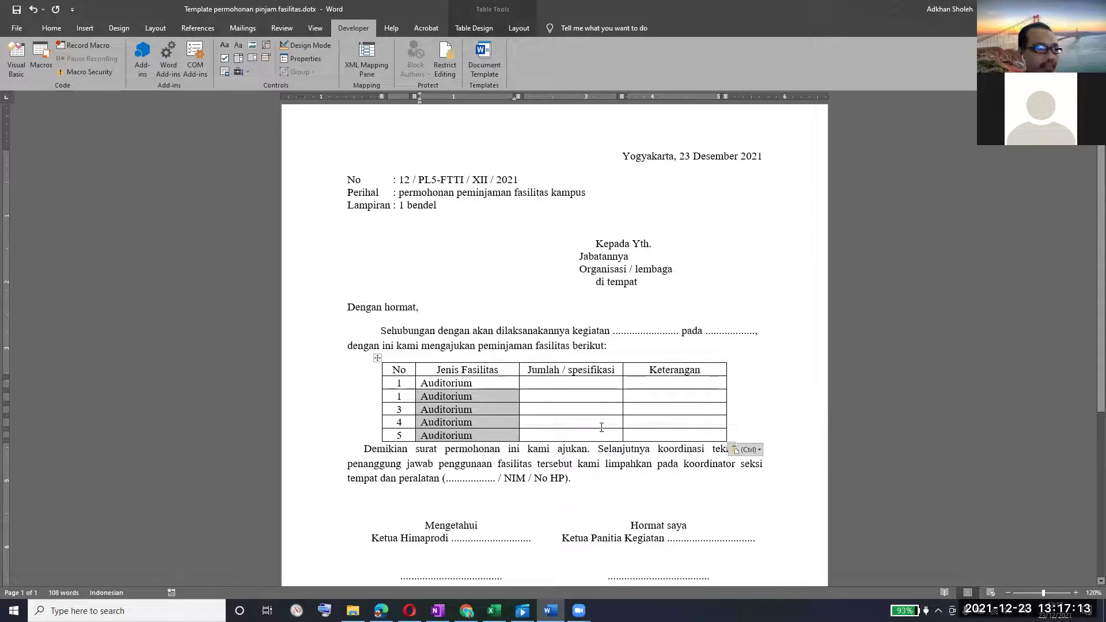
# Correct the number in the table's second row to 2.
pyautogui.click(397, 396)
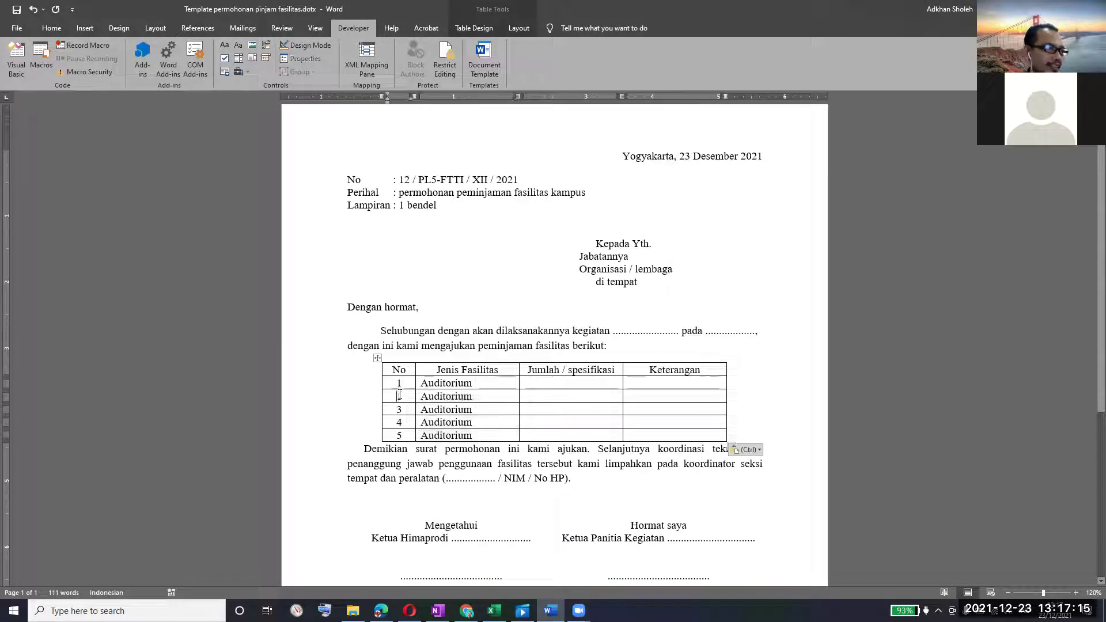
pyautogui.moveTo(402, 396); pyautogui.dragTo(394, 396)
pyautogui.write('2')
# Choose "Halaman depan kampus" as the facility in row 2 and "Ruang kelas" in row 3.
pyautogui.scroll(-3, 574, 349)
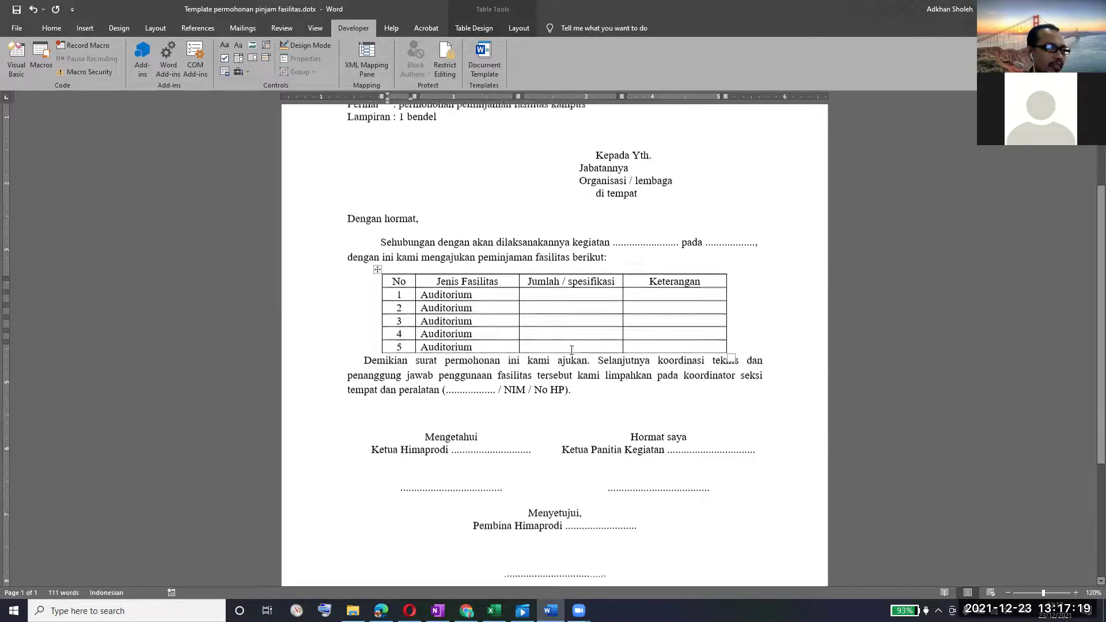
pyautogui.click(490, 299)
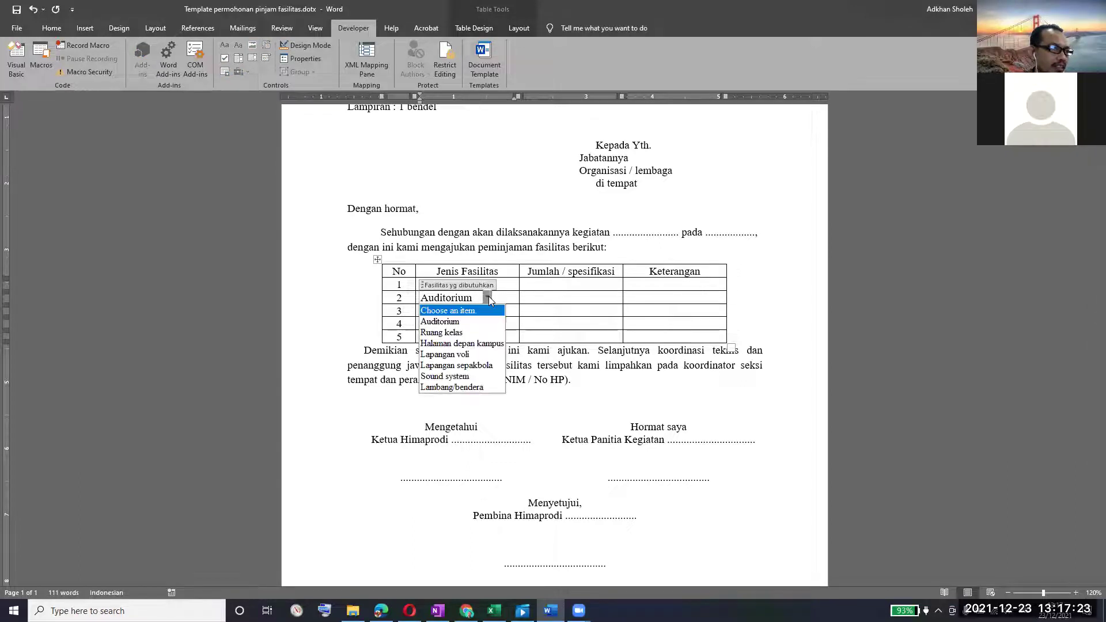
pyautogui.click(487, 344)
pyautogui.click(478, 324)
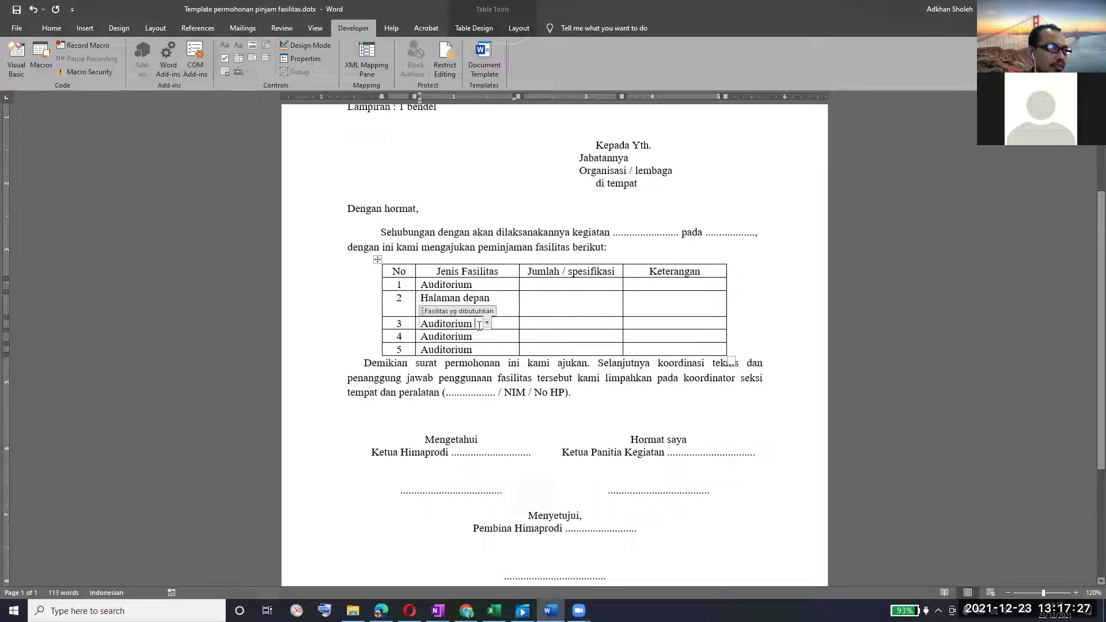
pyautogui.click(487, 324)
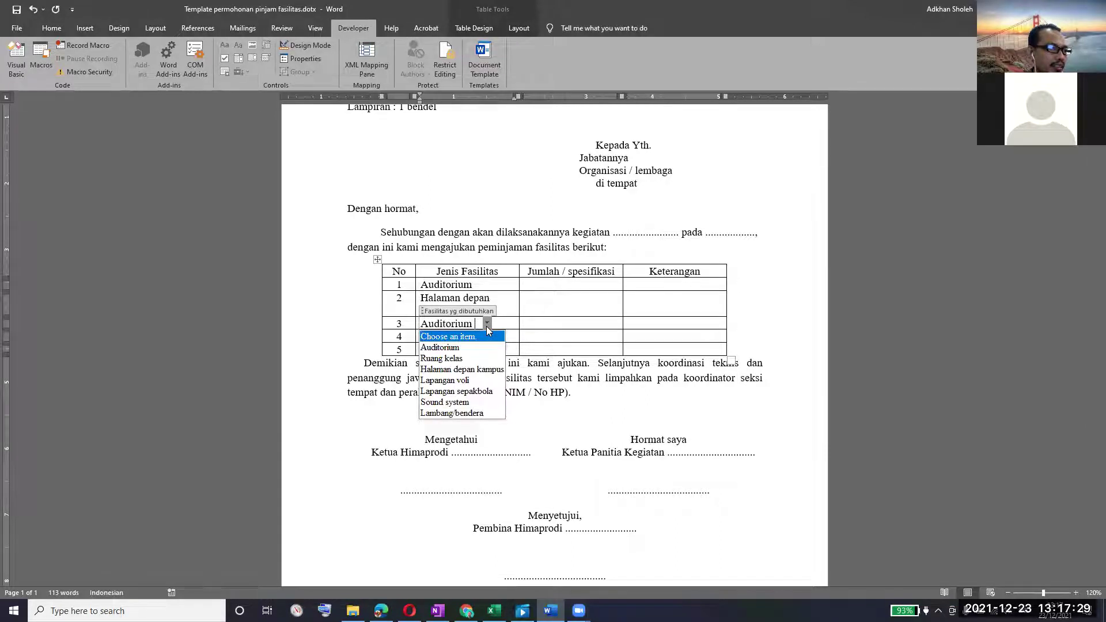
pyautogui.click(441, 358)
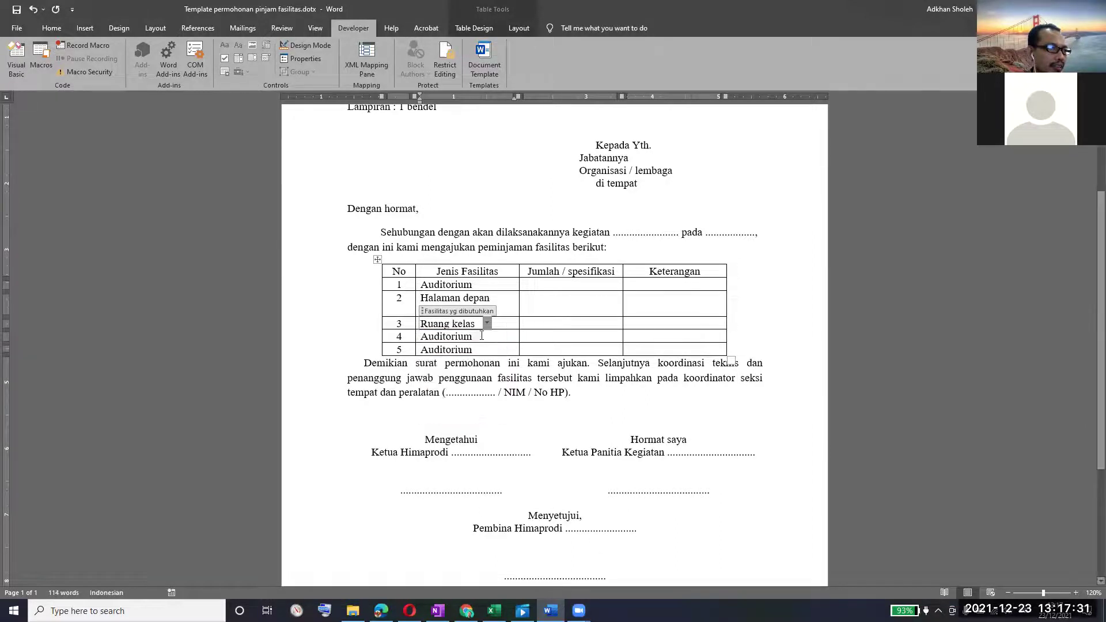
# Choose "Sound system" as the facility in both row 4 and row 5.
pyautogui.click(482, 336)
pyautogui.click(486, 336)
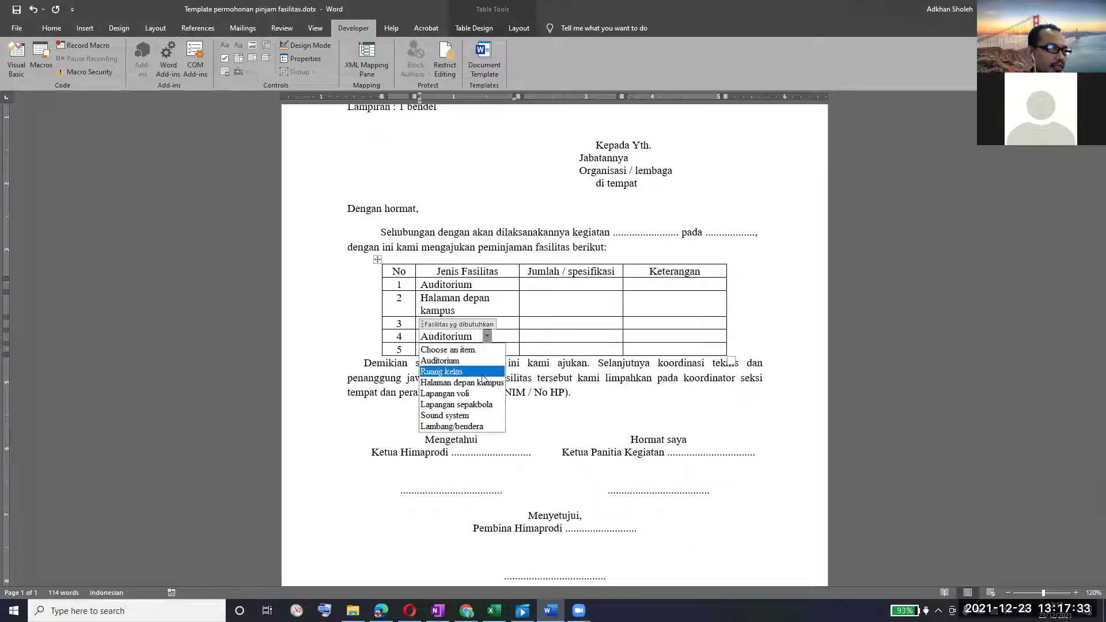
pyautogui.click(475, 416)
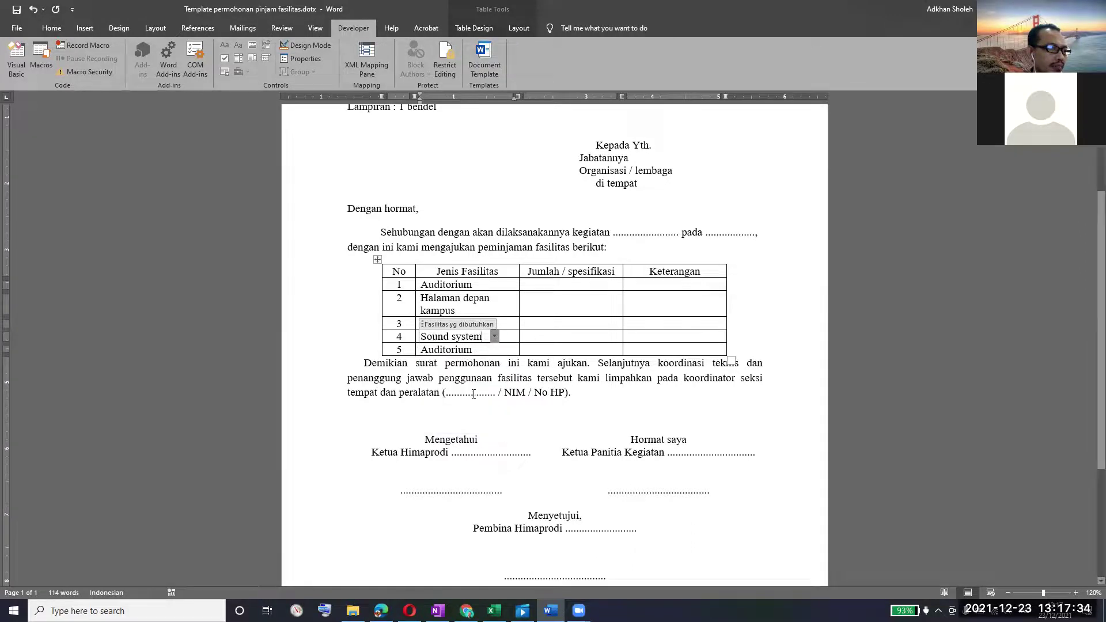
pyautogui.click(465, 349)
pyautogui.click(486, 349)
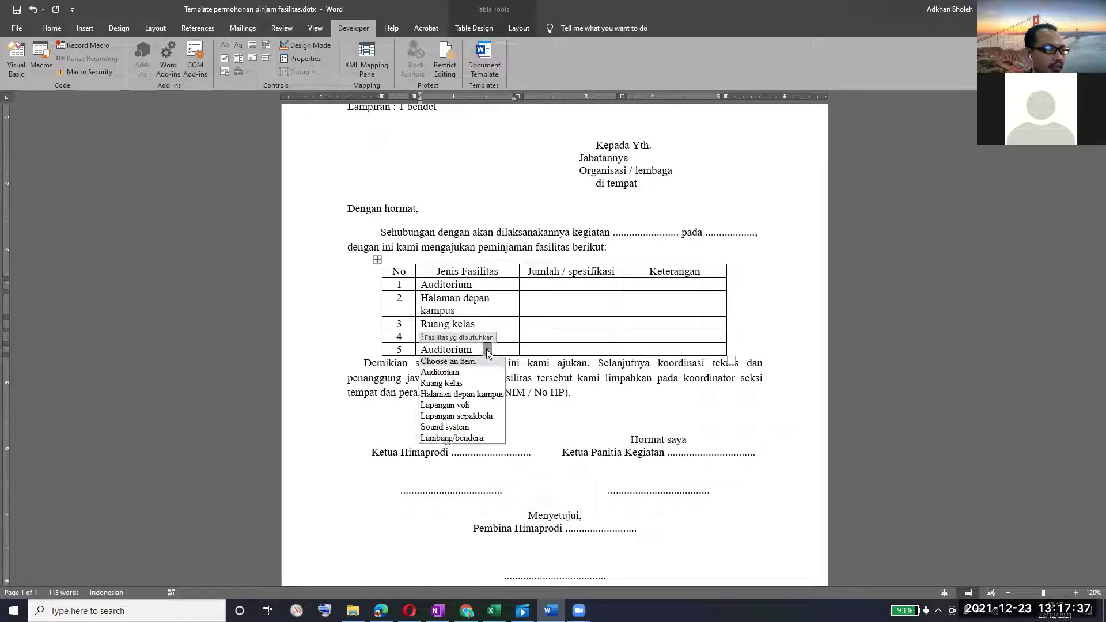
pyautogui.click(452, 427)
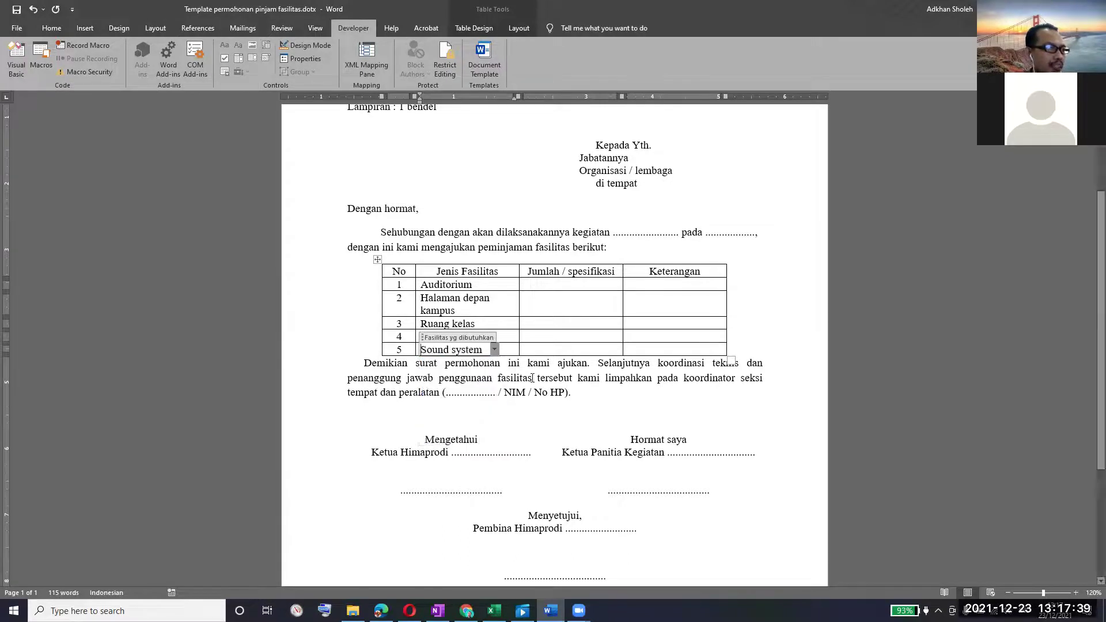
pyautogui.click(752, 323)
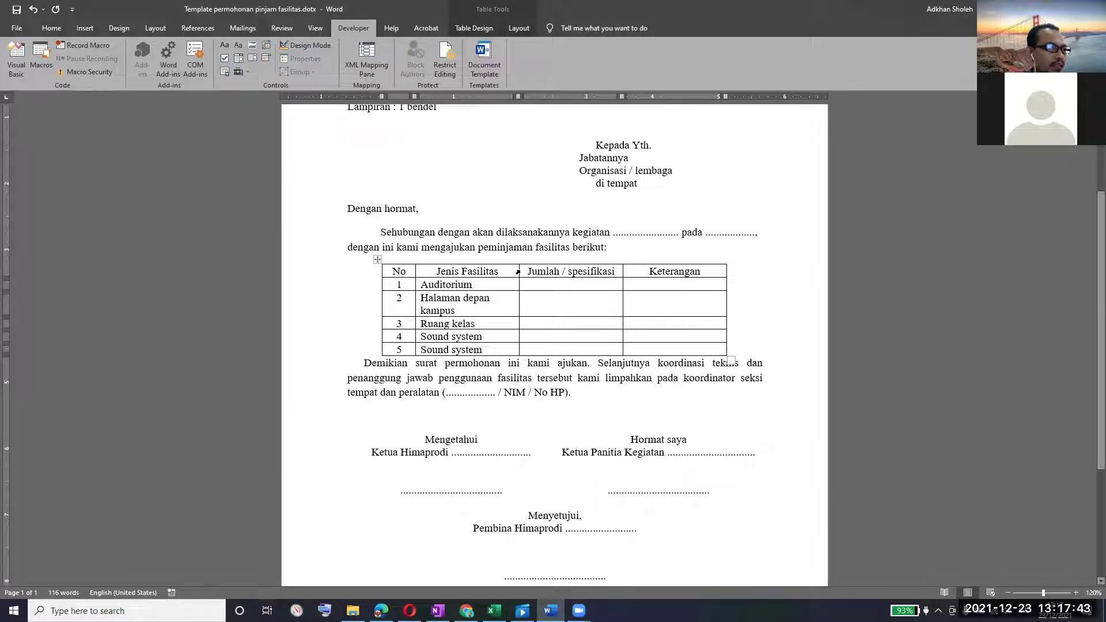
# Widen the Jenis Fasilitas and Jumlah / spesifikasi columns so their texts fit one line, and place the cursor in row 1's Jumlah / spesifikasi cell.
pyautogui.moveTo(519, 271); pyautogui.dragTo(548, 269)
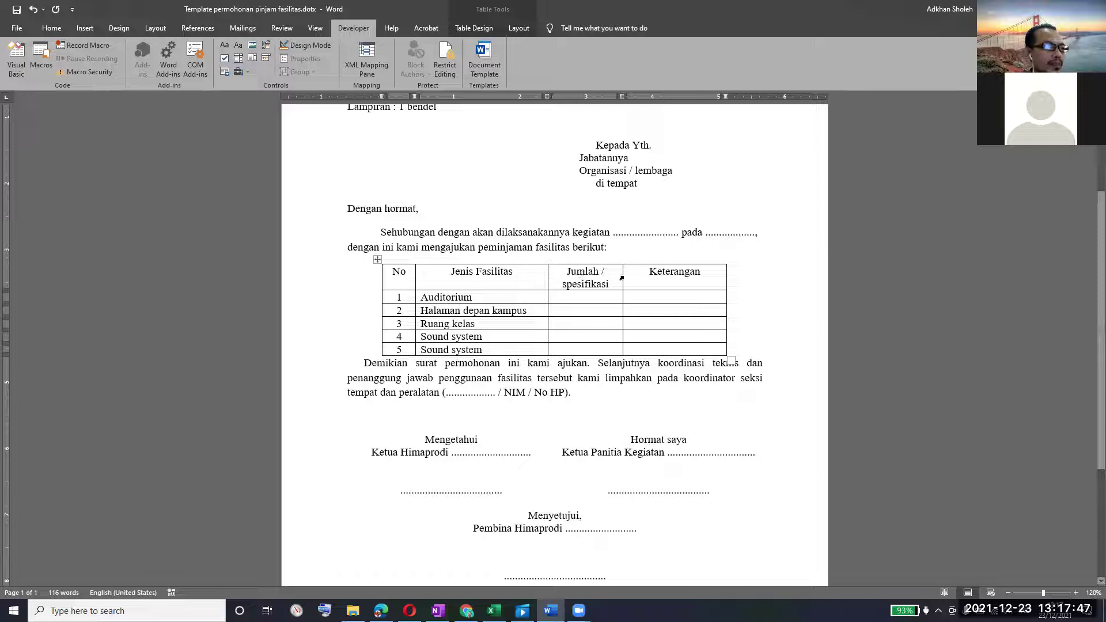
pyautogui.moveTo(621, 276); pyautogui.dragTo(655, 277)
pyautogui.moveTo(727, 286); pyautogui.dragTo(726, 282)
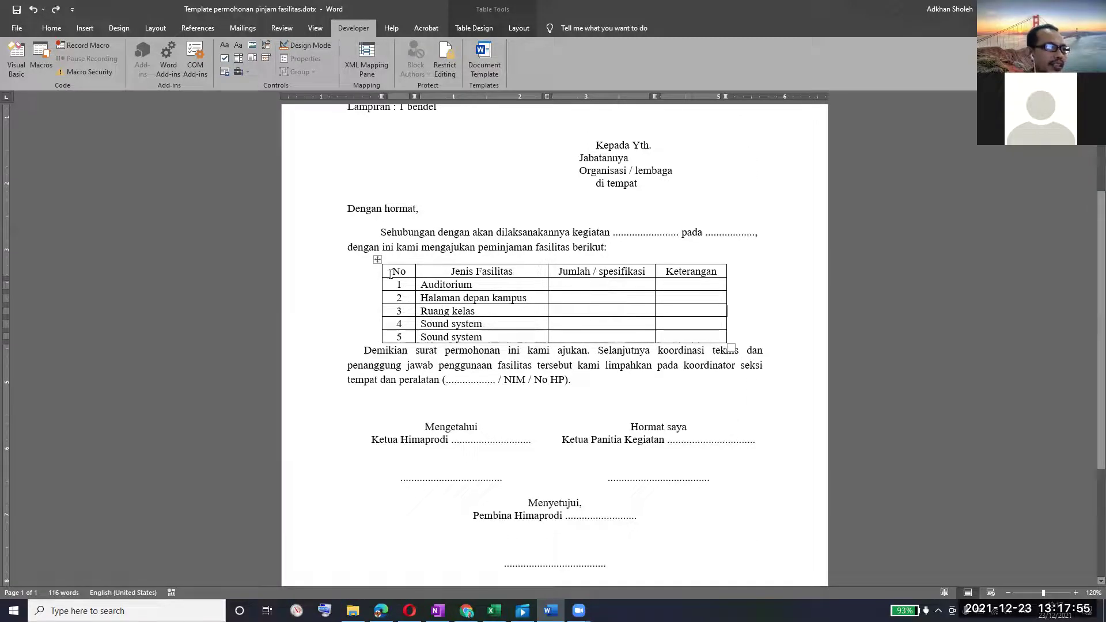
pyautogui.click(361, 274)
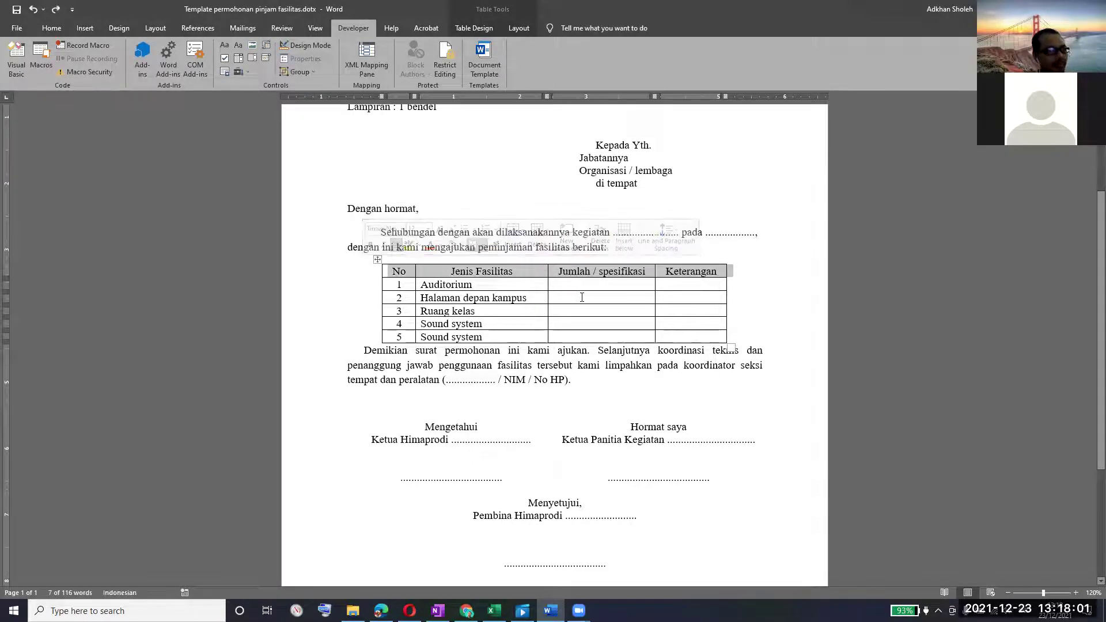
pyautogui.click(596, 286)
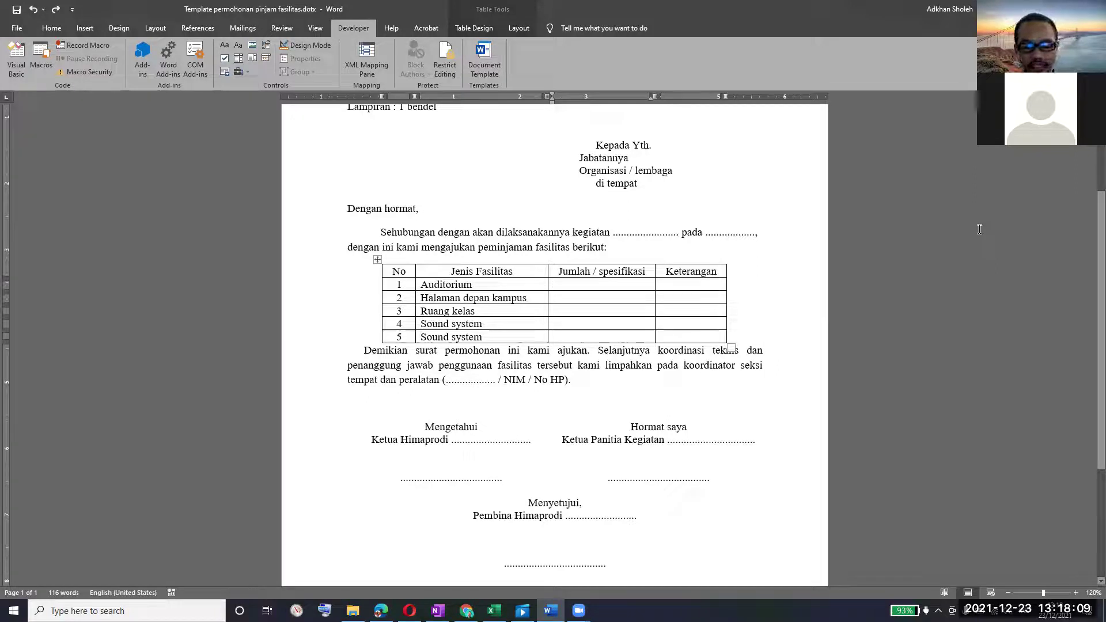
pyautogui.write('Pada ')
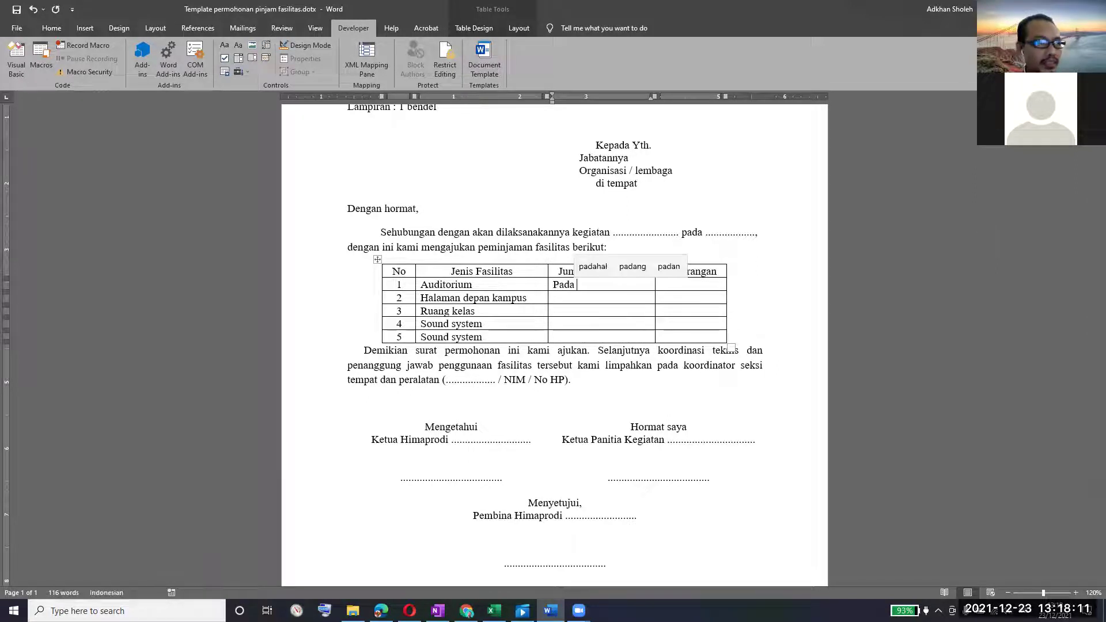
pyautogui.write('hari H')
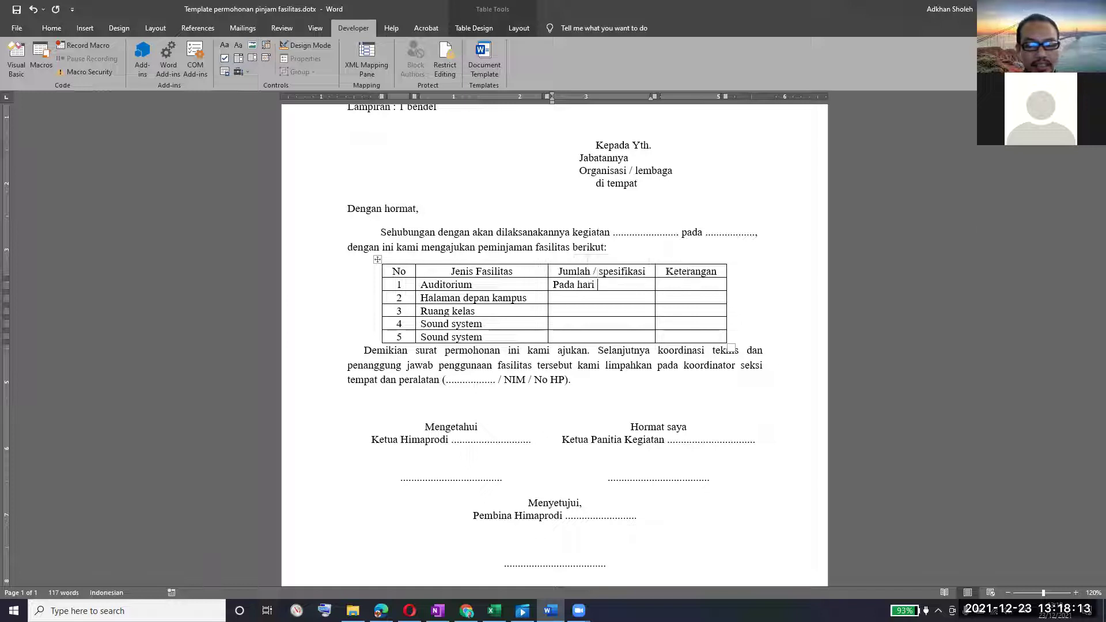
pyautogui.press('BackSpace')
pyautogui.press('BackSpace')
pyautogui.press('BackSpace')
pyautogui.press('BackSpace')
pyautogui.press('BackSpace')
pyautogui.press('BackSpace')
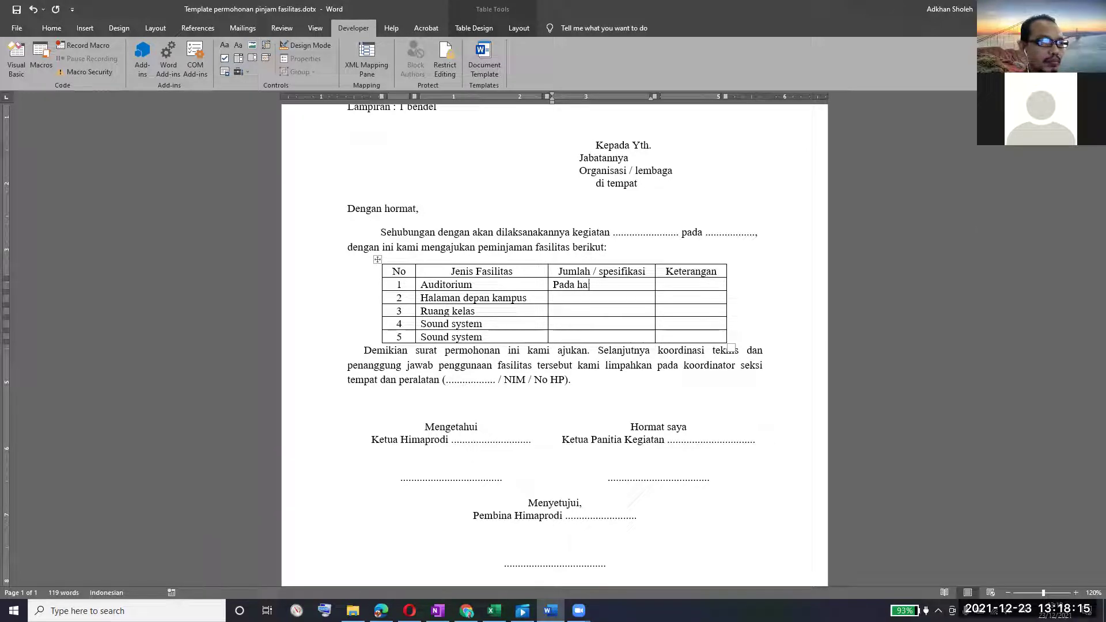
pyautogui.press('BackSpace')
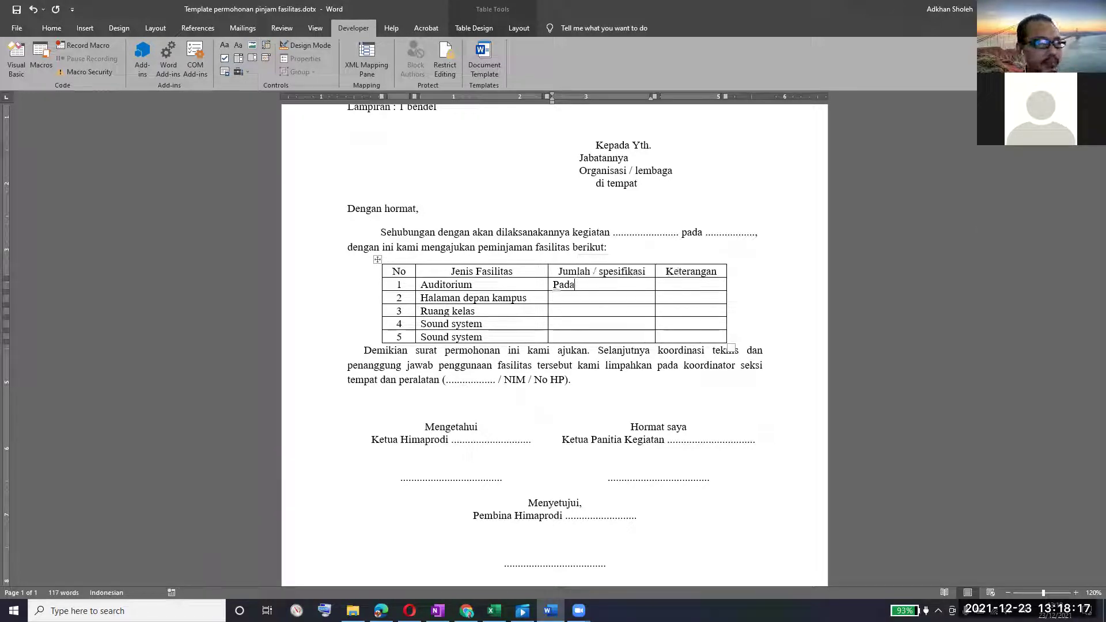
pyautogui.press('BackSpace')
pyautogui.press('BackSpace')
pyautogui.press('BackSpace')
pyautogui.press('BackSpace')
# Enter "Tgl ..." in the Jumlah / spesifikasi cell of the Auditorium row.
pyautogui.write('Tgl ...')
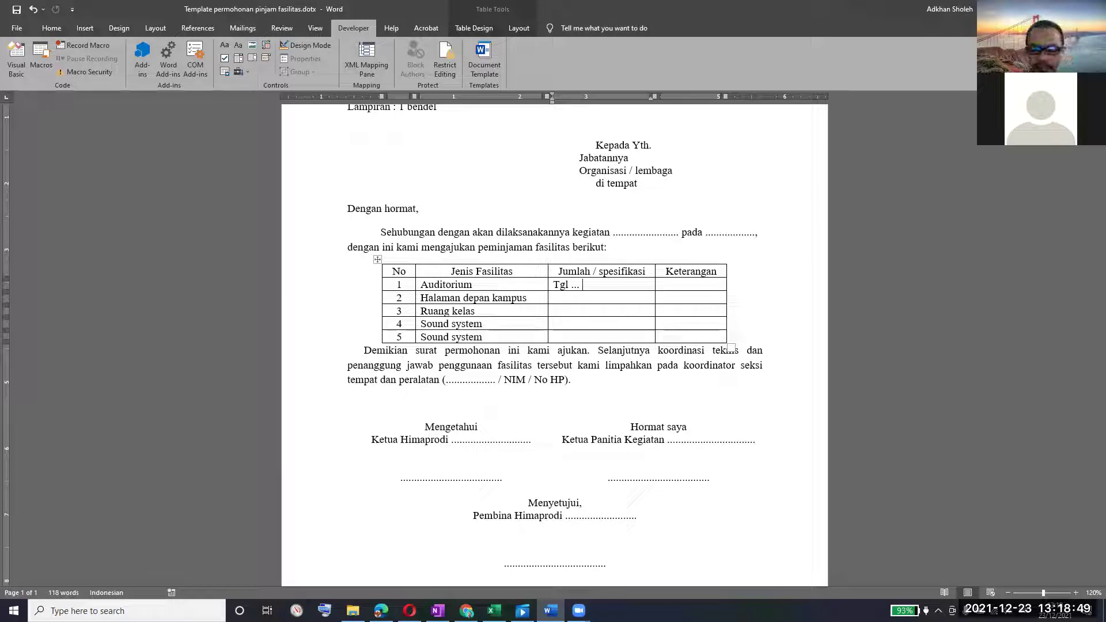
# Replace the dots after "Tgl" in the Auditorium row's Jumlah / spesifikasi cell with "2 Januari 2022".
pyautogui.hotkey('ctrl', 'shift', 'Left')
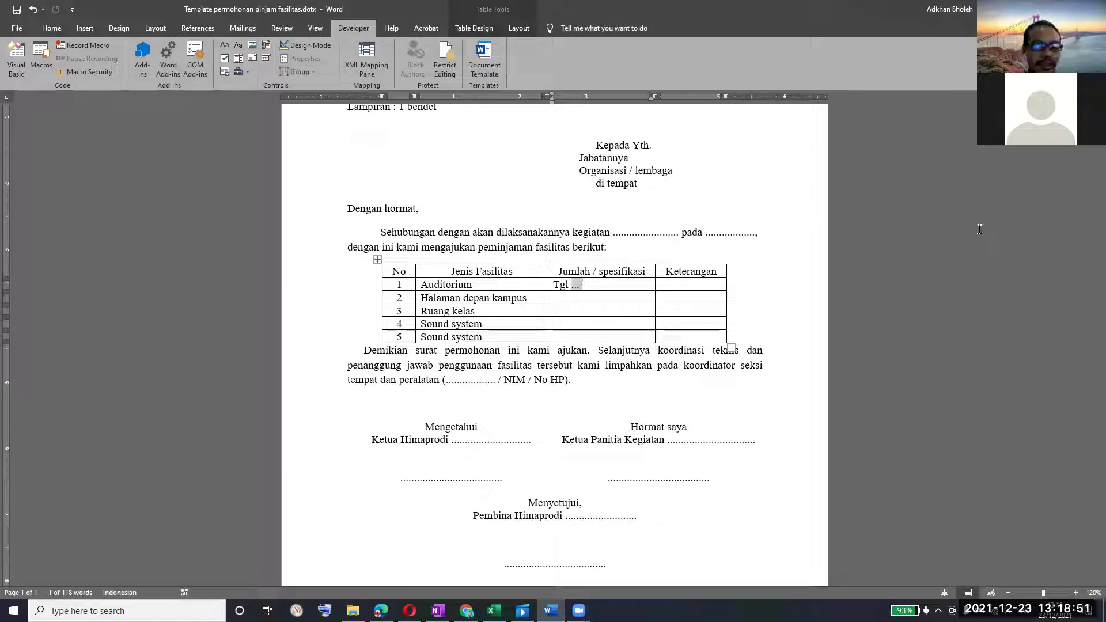
pyautogui.write('2 Janua')
pyautogui.press('Up')
pyautogui.press('Right')
pyautogui.press('Right')
pyautogui.press('Return')
pyautogui.press('BackSpace')
pyautogui.press('BackSpace')
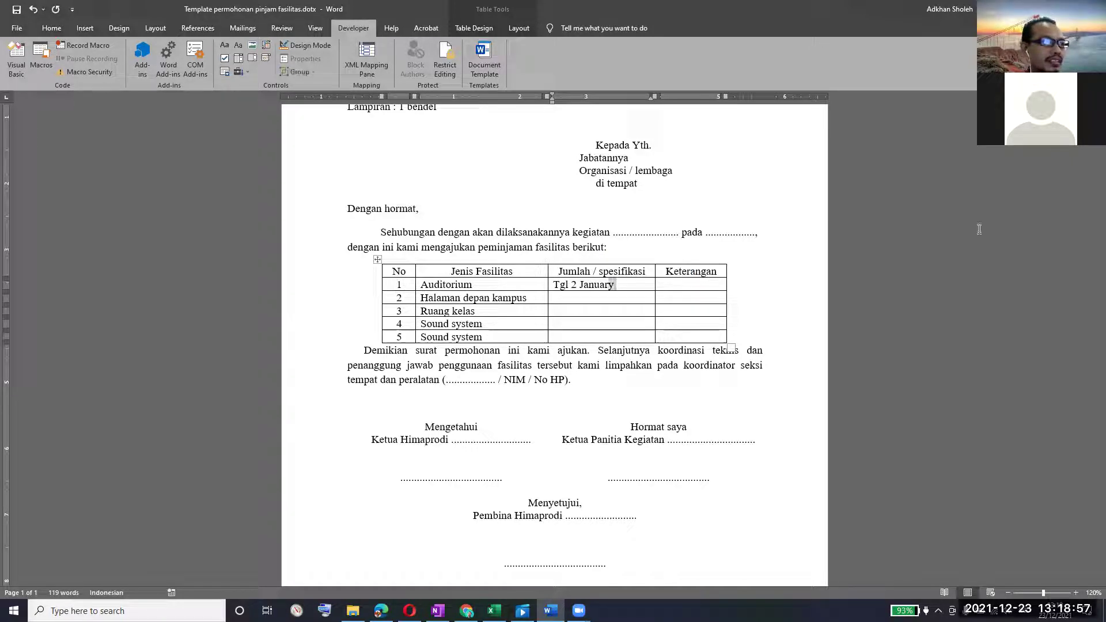
pyautogui.write('i 2022')
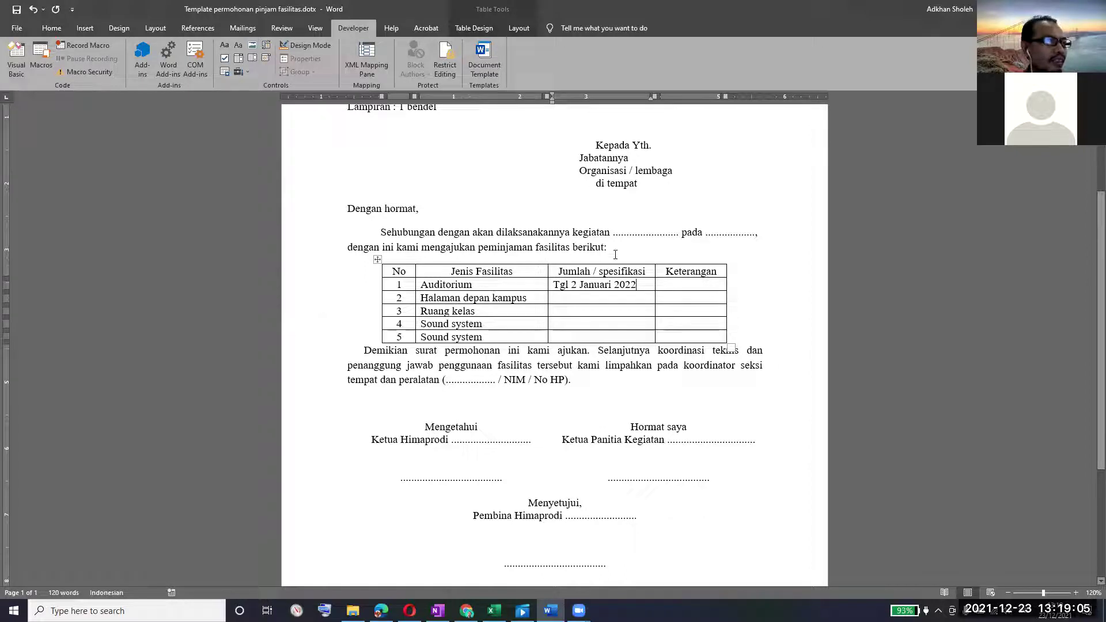
pyautogui.click(646, 233)
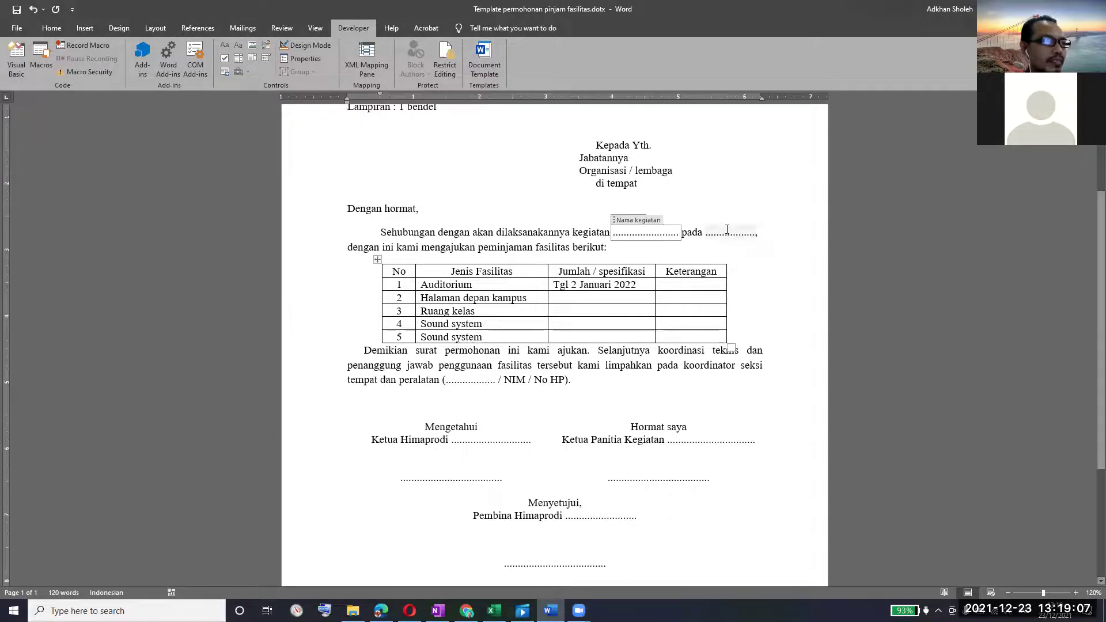
pyautogui.click(727, 231)
pyautogui.click(767, 310)
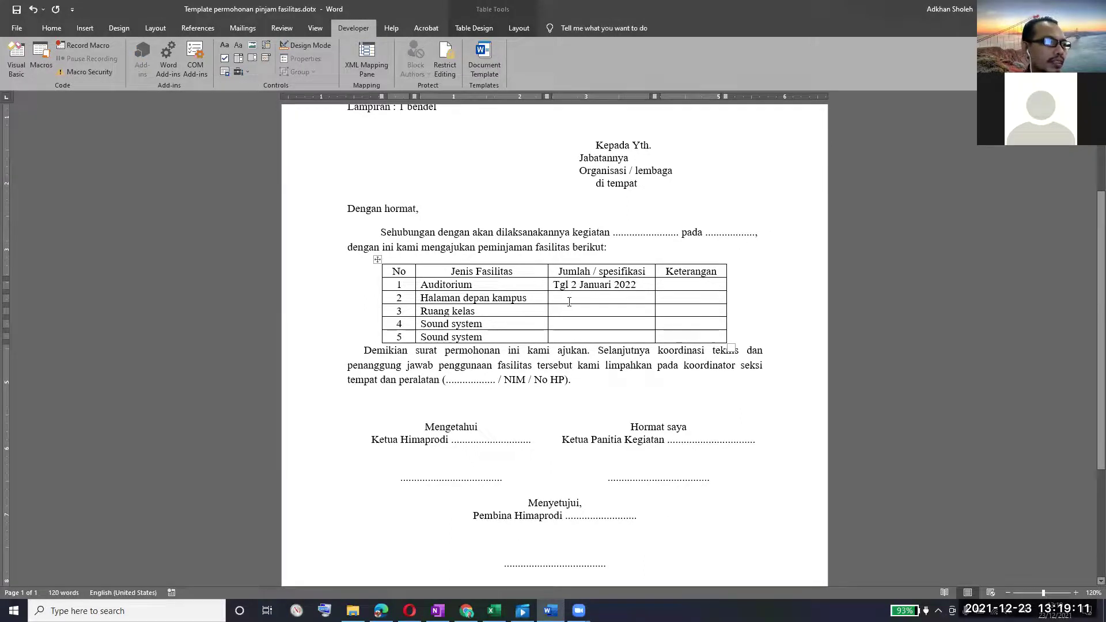
# Copy "Tgl 2 Januari 2022" from the Auditorium row into the Jumlah / spesifikasi cell of the Halaman depan kampus row.
pyautogui.click(561, 285)
pyautogui.doubleClick(560, 285)
pyautogui.moveTo(600, 281); pyautogui.dragTo(617, 299)
pyautogui.click(578, 300)
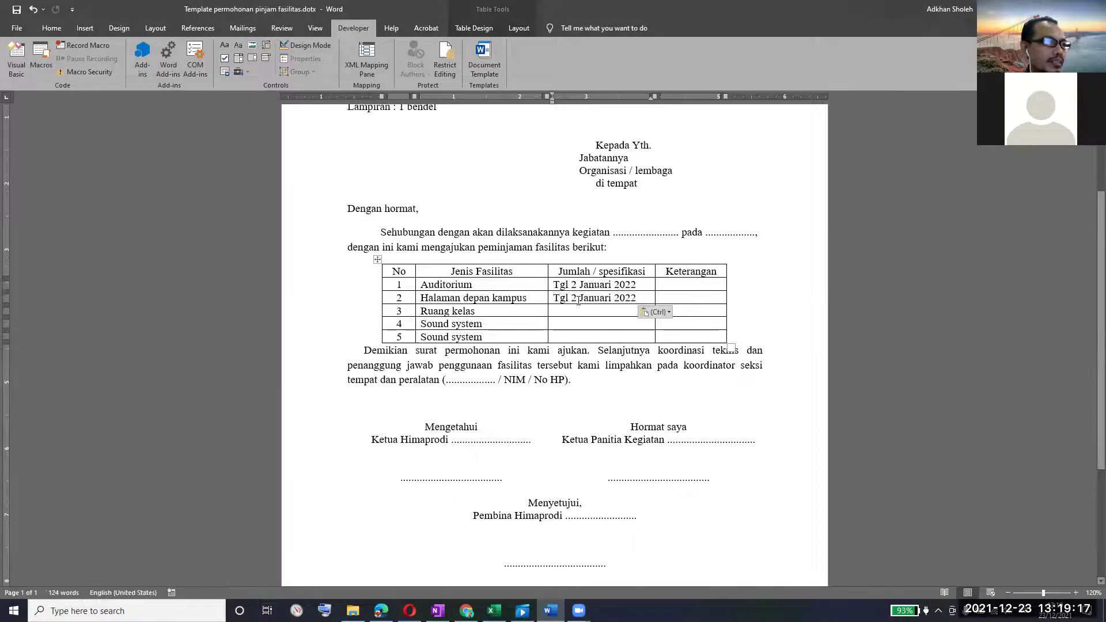
# Clear the texts from the Jumlah / spesifikasi cells of rows 1 and 2.
pyautogui.click(550, 285)
pyautogui.click(589, 284)
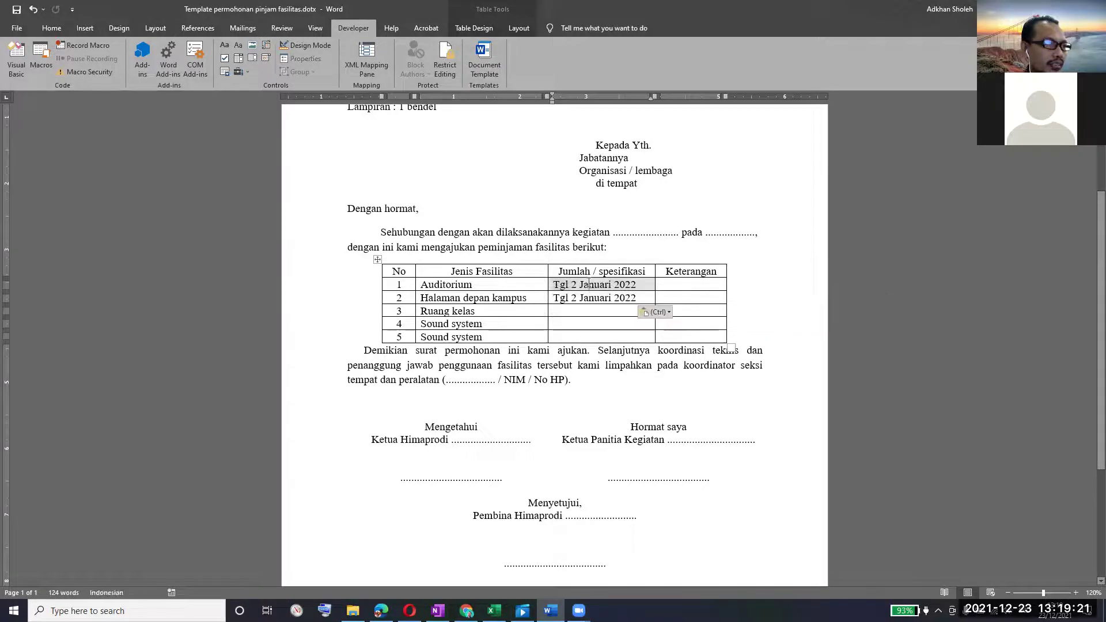
pyautogui.moveTo(554, 284); pyautogui.dragTo(643, 297)
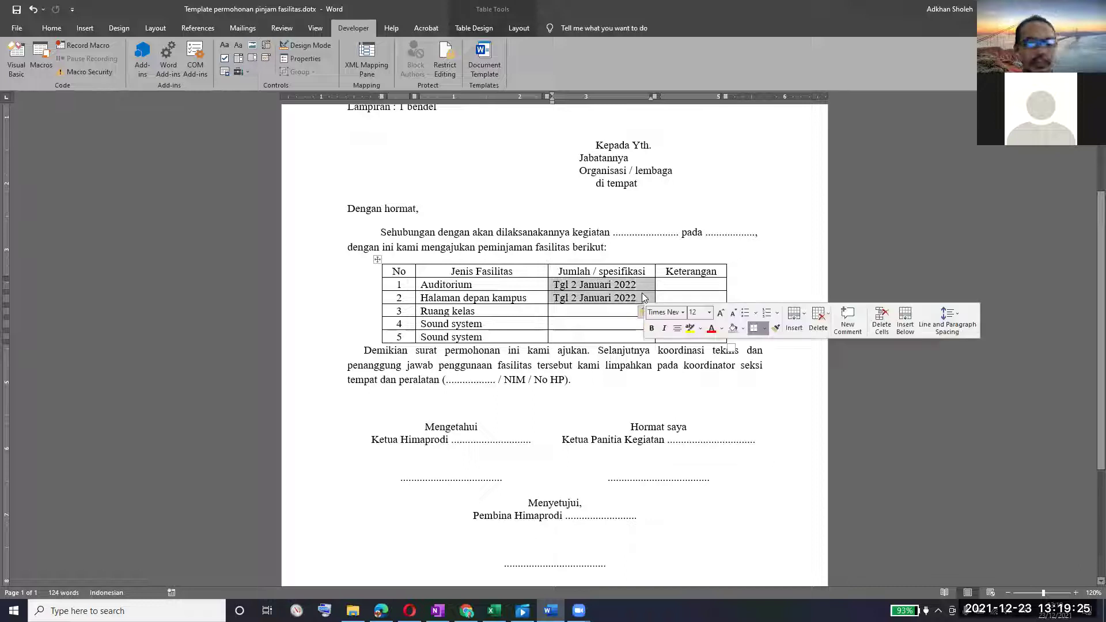
pyautogui.press('Delete')
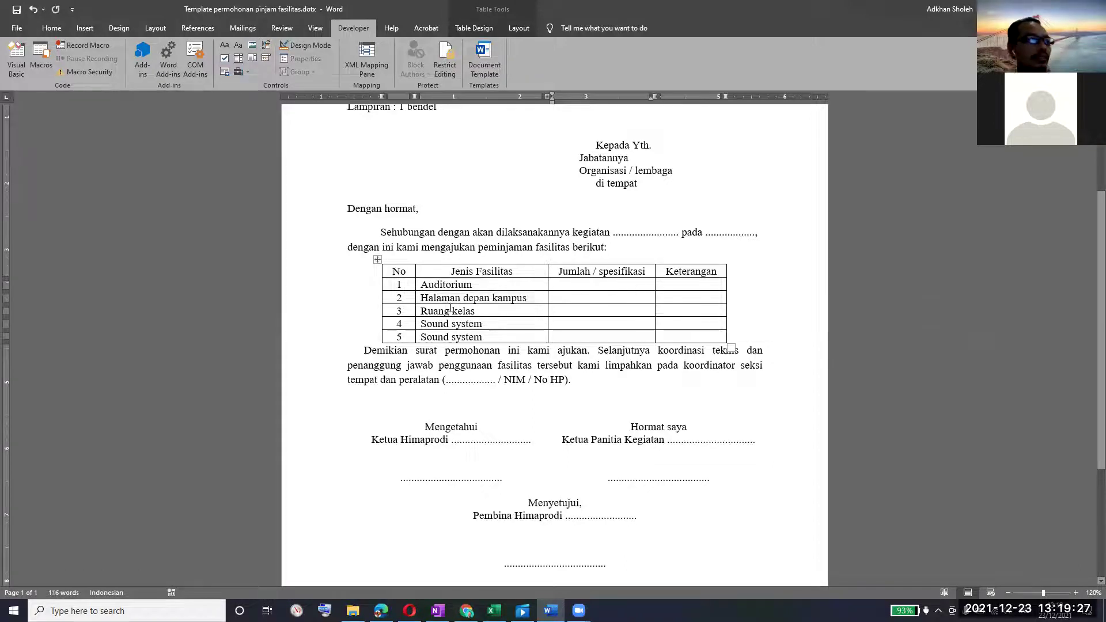
pyautogui.click(488, 324)
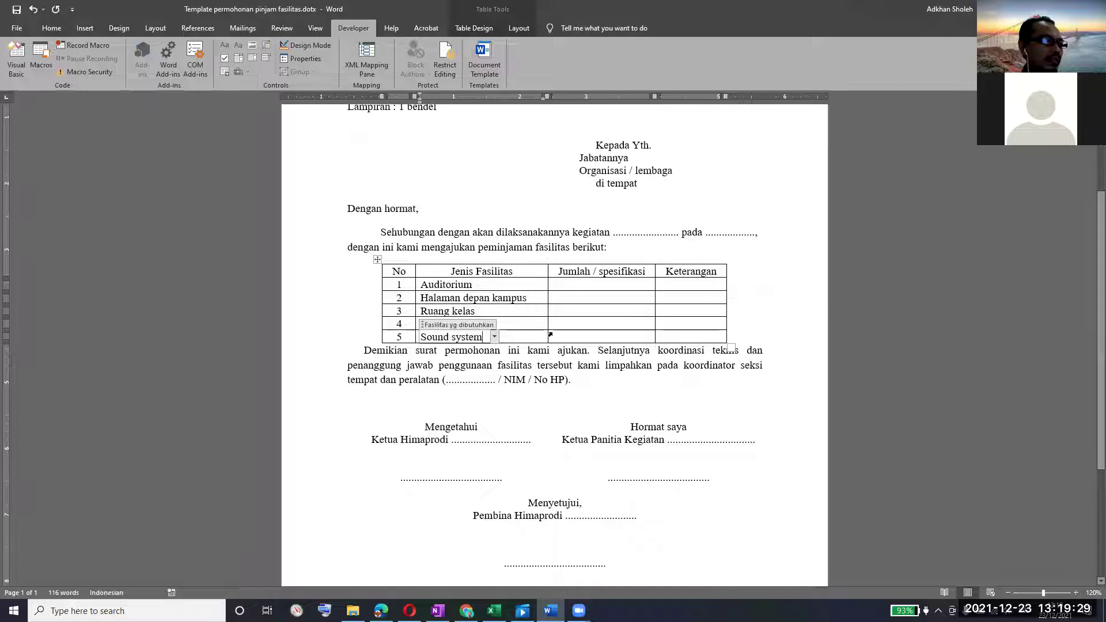
pyautogui.click(578, 378)
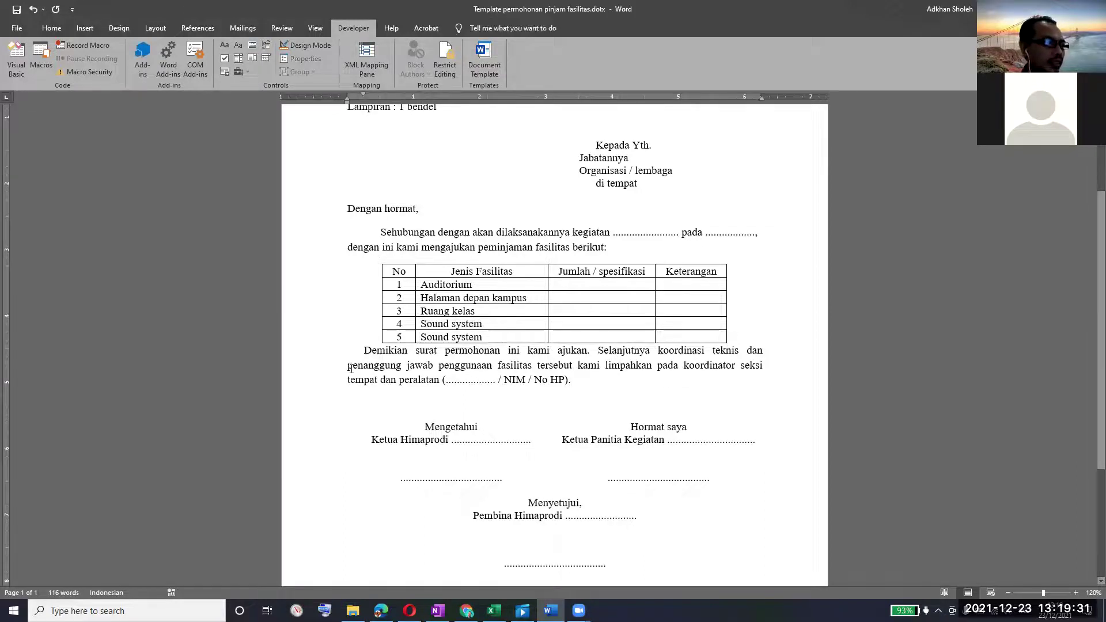
pyautogui.moveTo(651, 284); pyautogui.dragTo(691, 338)
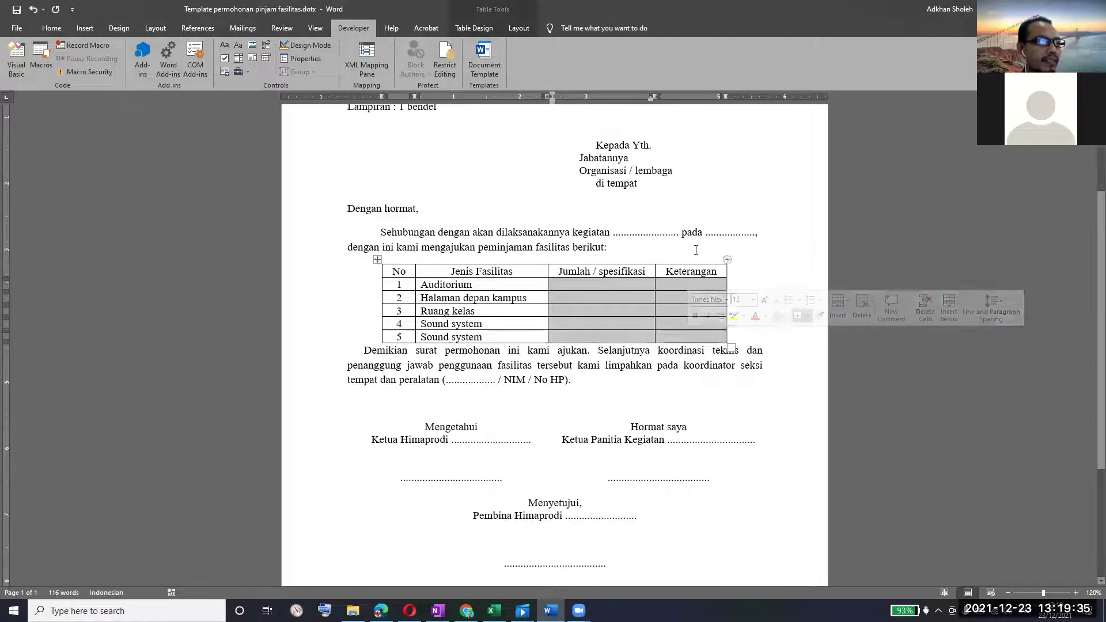
pyautogui.click(757, 340)
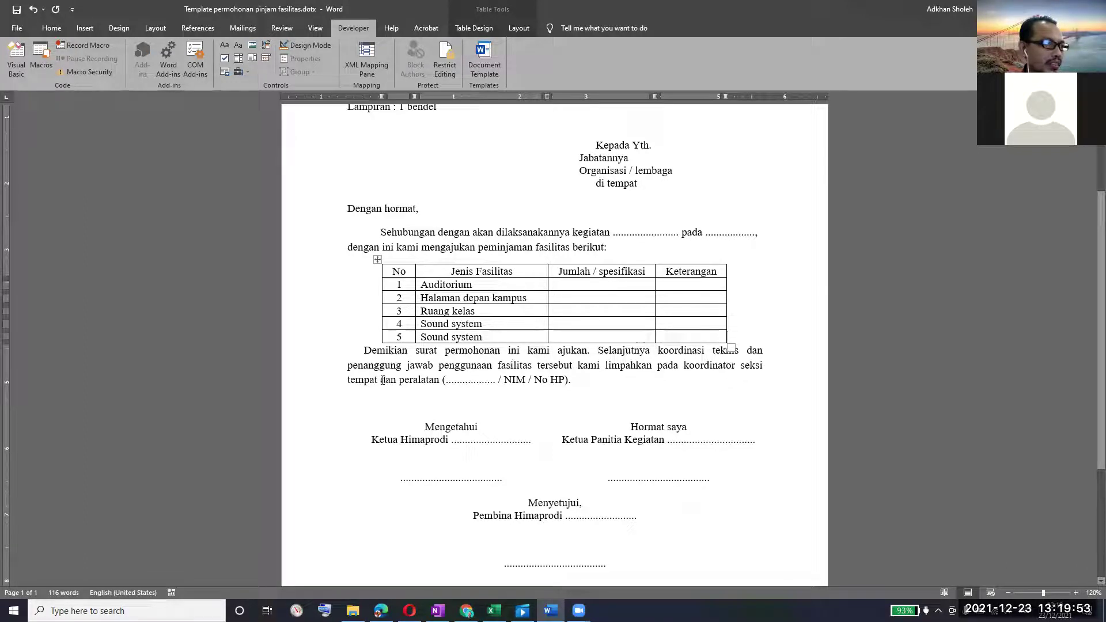
# Capitalize the first letters of "seksi", "tempat" and "peralatan" in the closing paragraph so it reads "Seksi Tempat dan Peralatan".
pyautogui.click(741, 365)
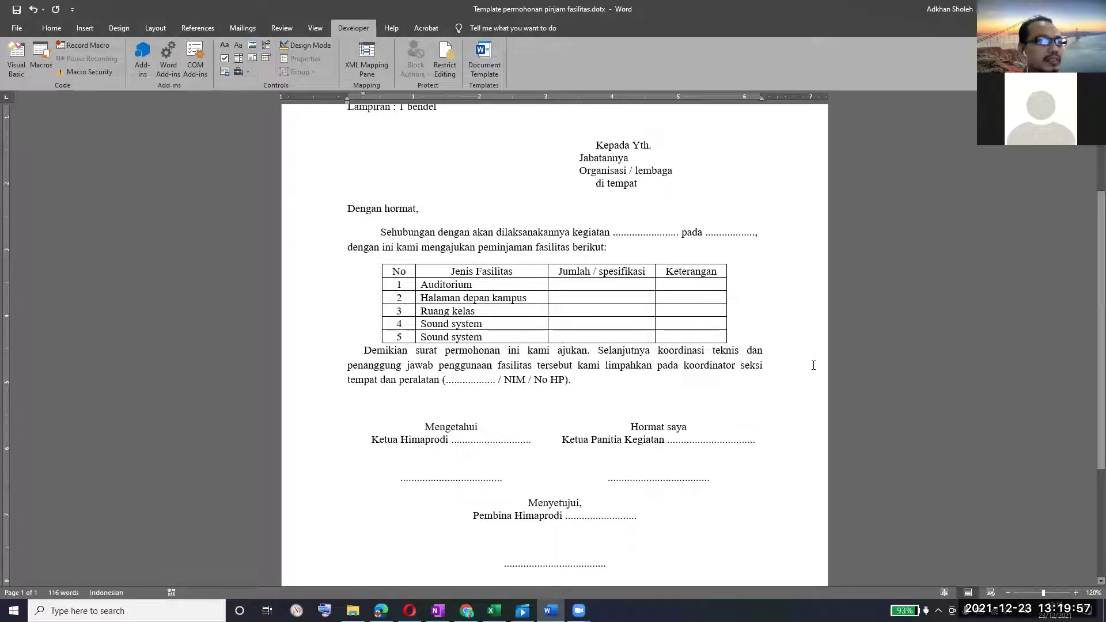
pyautogui.hotkey('shift', 'Right')
pyautogui.write('S')
pyautogui.hotkey('ctrl', 'Right')
pyautogui.hotkey('ctrl', 'Right')
pyautogui.hotkey('shift', 'Right')
pyautogui.write('T')
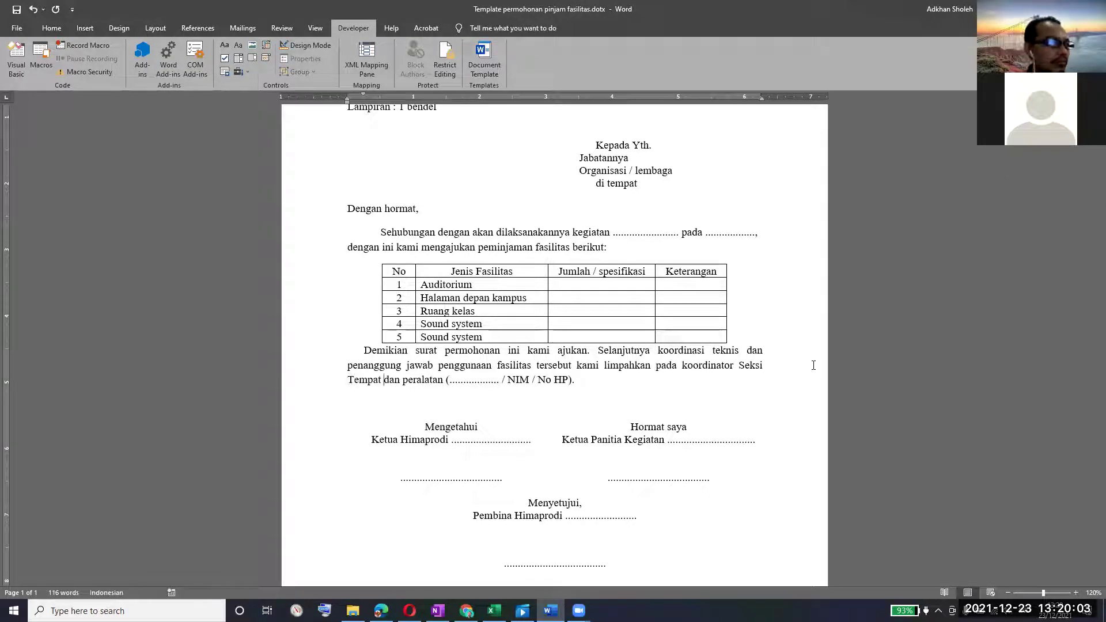
pyautogui.press('Right')
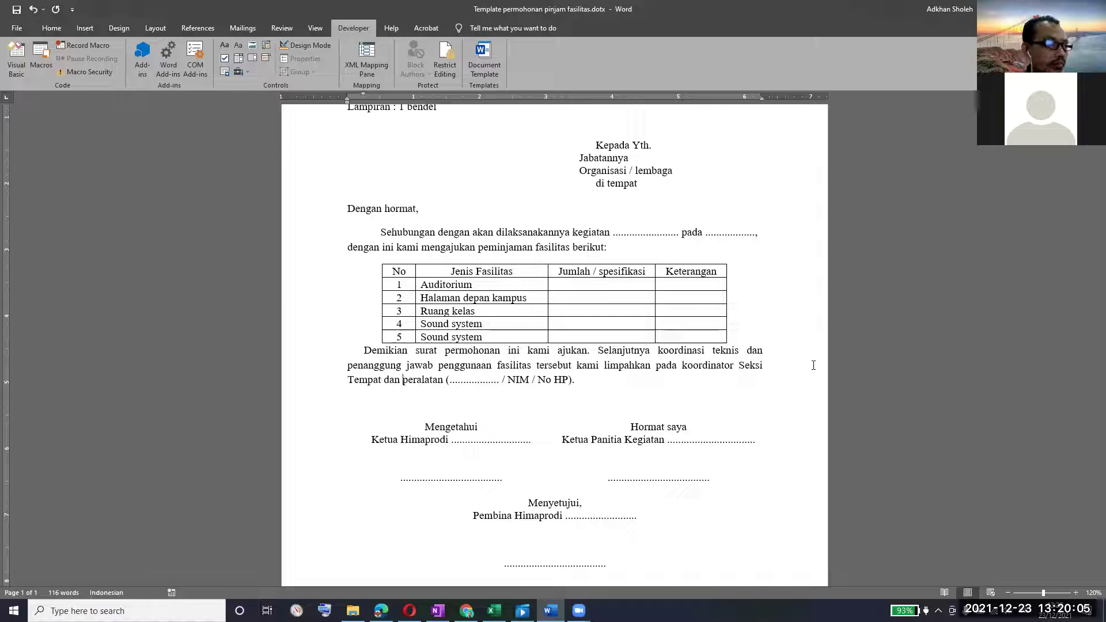
pyautogui.hotkey('shift', 'Right')
pyautogui.write('P')
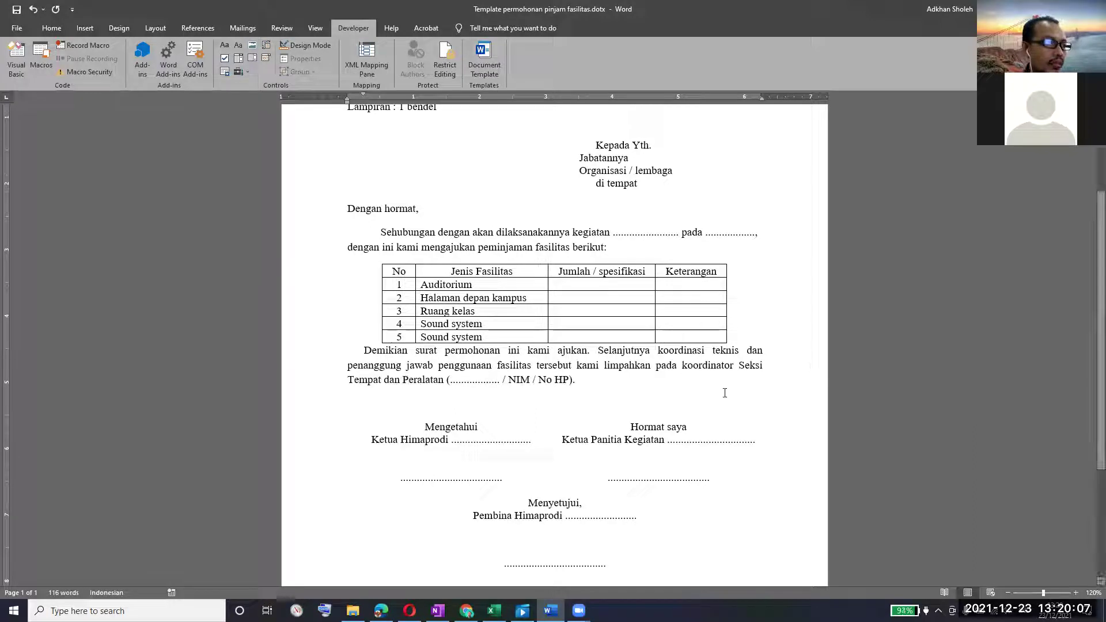
# Wrap the dots after "Tempat dan Peralatan" in a plain text content control and title it "Nama koord. seksi".
pyautogui.doubleClick(469, 380)
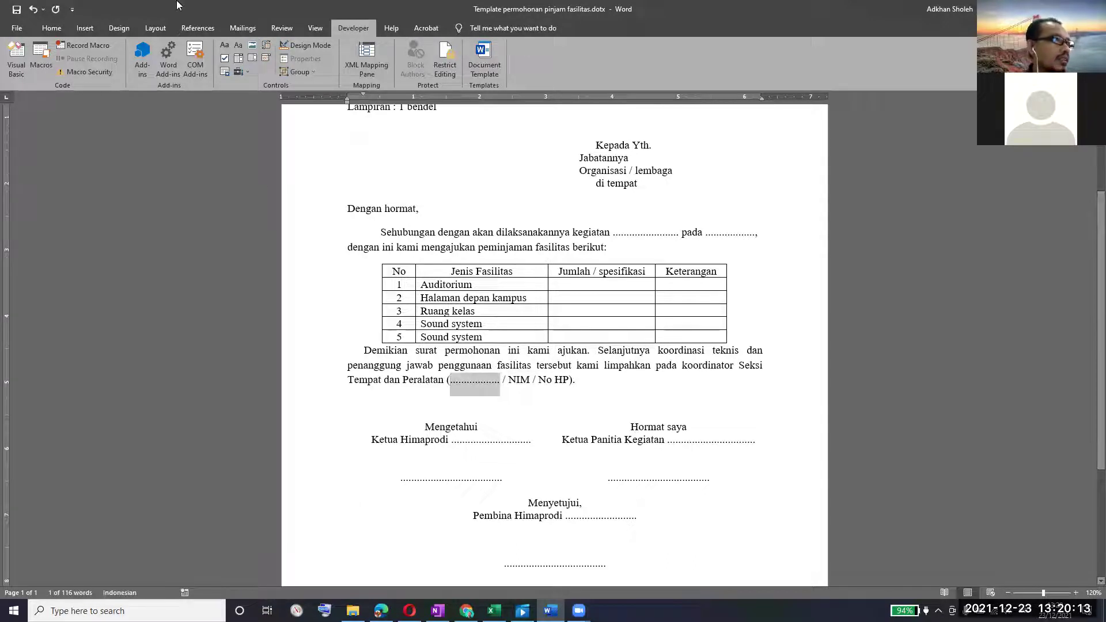
pyautogui.click(239, 43)
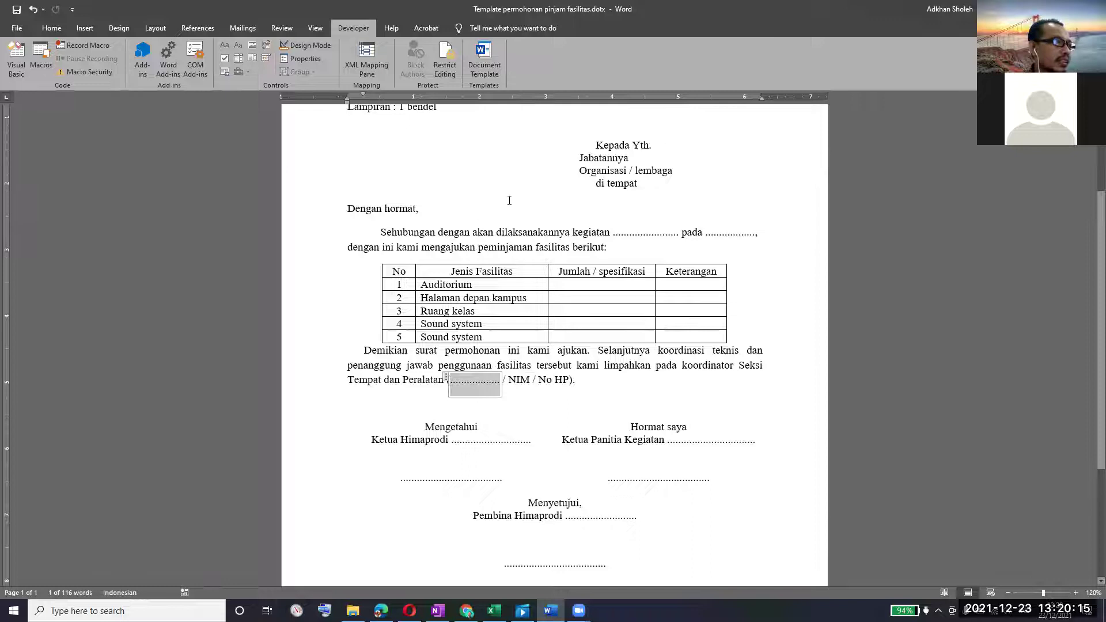
pyautogui.click(305, 58)
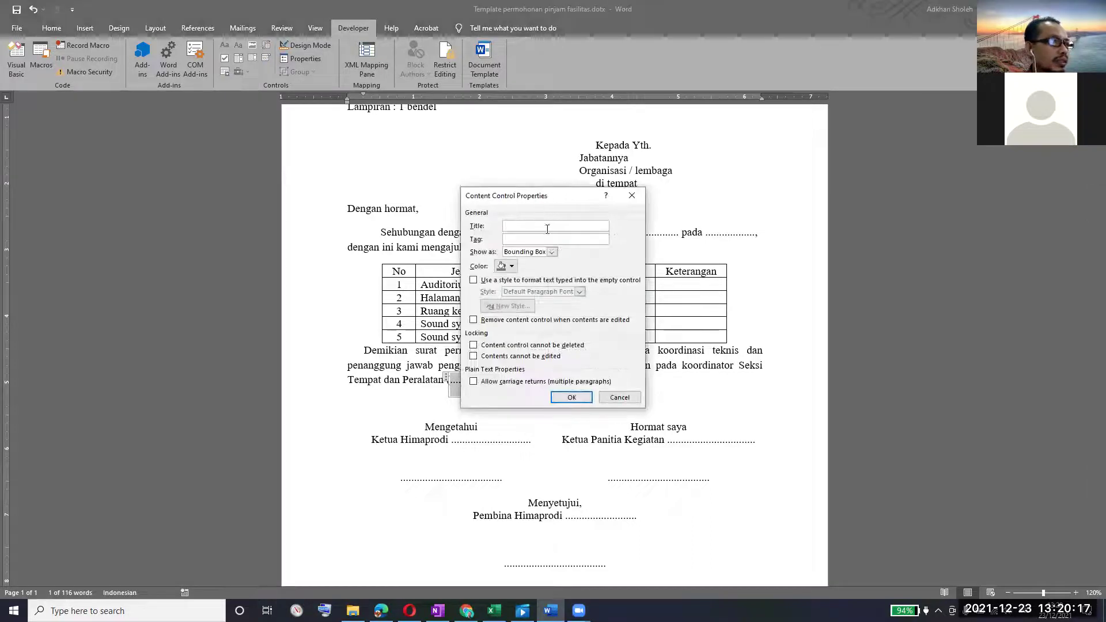
pyautogui.write('Nama ')
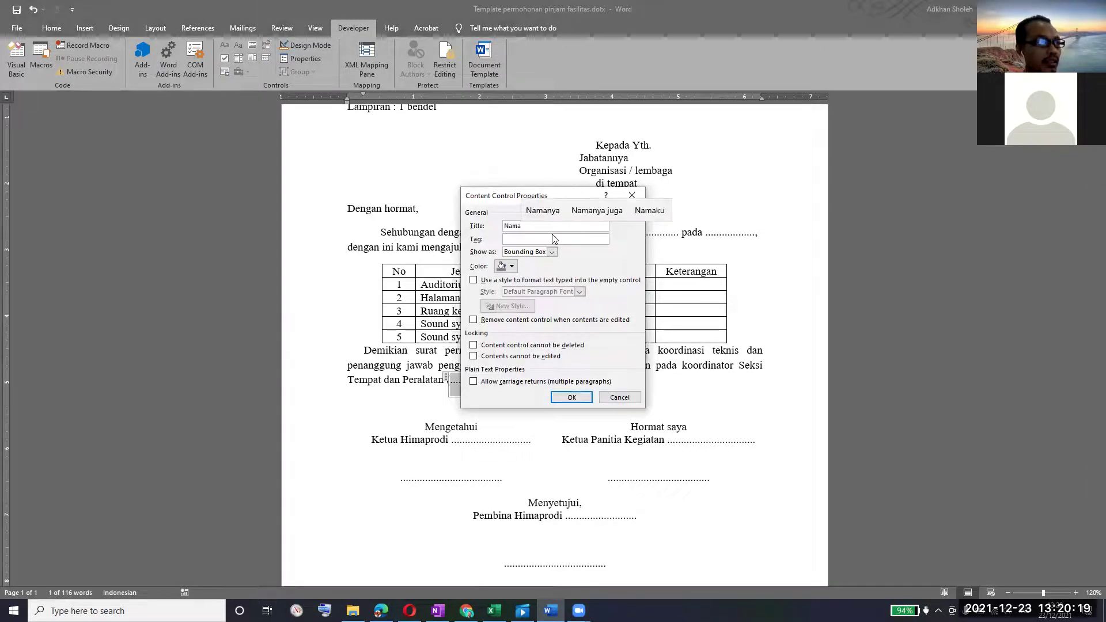
pyautogui.write('koord')
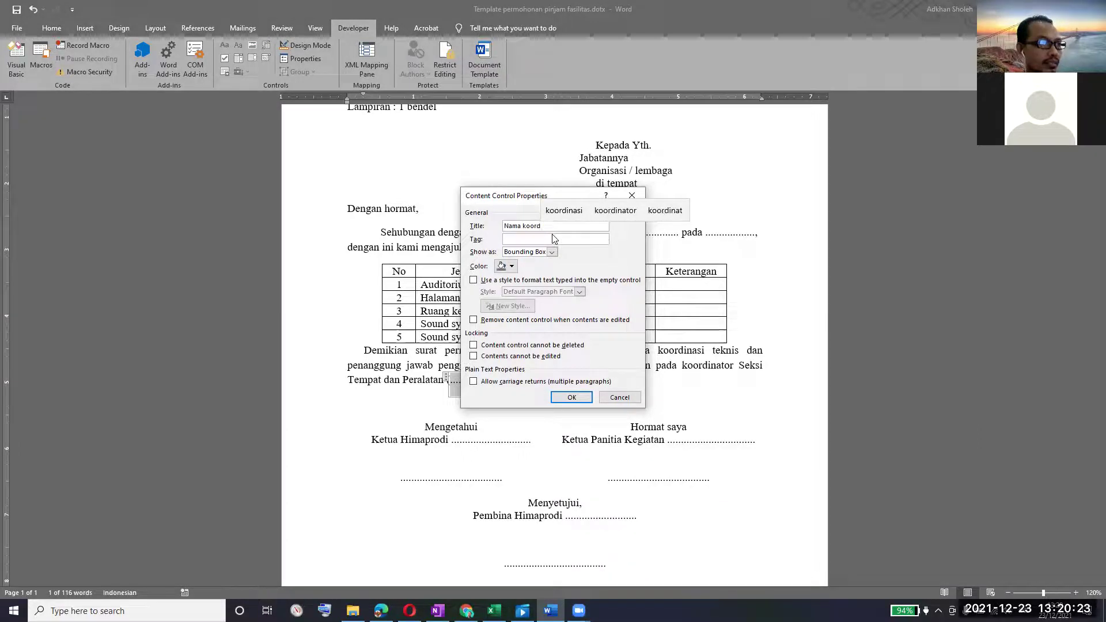
pyautogui.write('/ seksi')
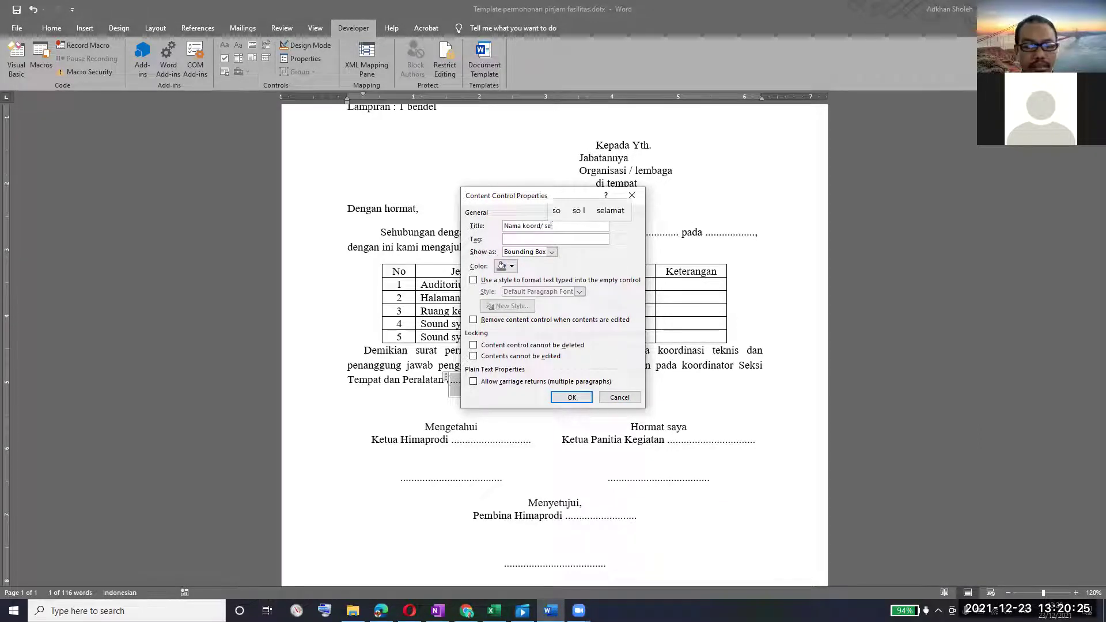
pyautogui.press('Left')
pyautogui.press('Left')
pyautogui.press('Left')
pyautogui.press('Left')
pyautogui.press('Left')
pyautogui.press('Left')
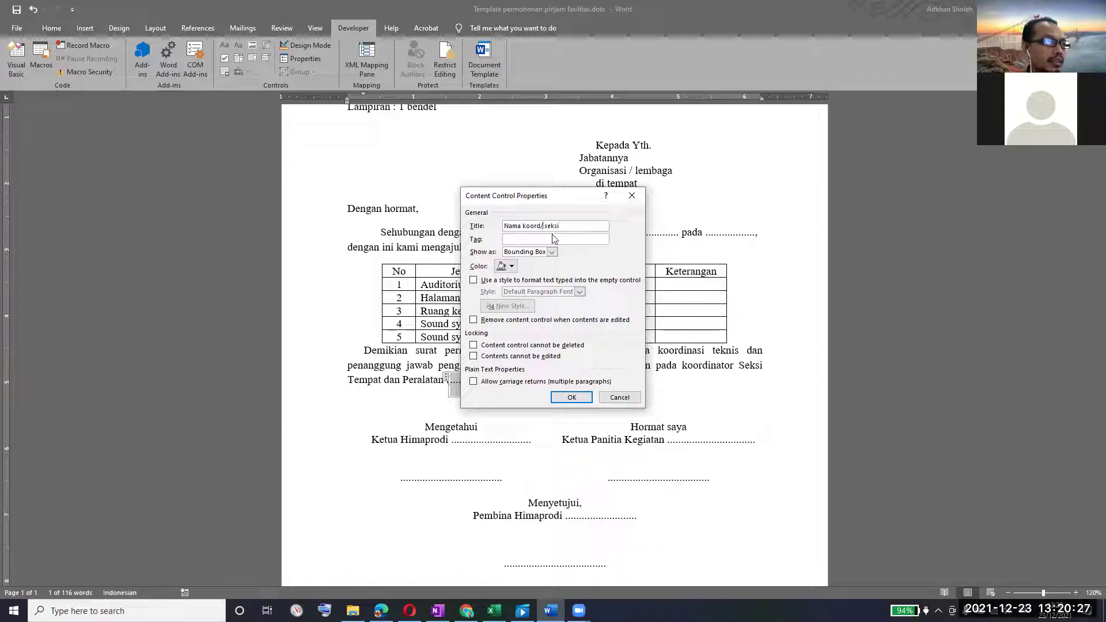
pyautogui.press('BackSpace')
pyautogui.write('.')
# Copy the title "Nama koord. seksi" into the control's tag and apply the properties.
pyautogui.press('End')
pyautogui.hotkey('ctrl', 'shift', 'Left')
pyautogui.hotkey('ctrl', 'shift', 'Left')
pyautogui.hotkey('ctrl', 'shift', 'Left')
pyautogui.hotkey('ctrl', 'shift', 'Left')
pyautogui.hotkey('ctrl', 'c')
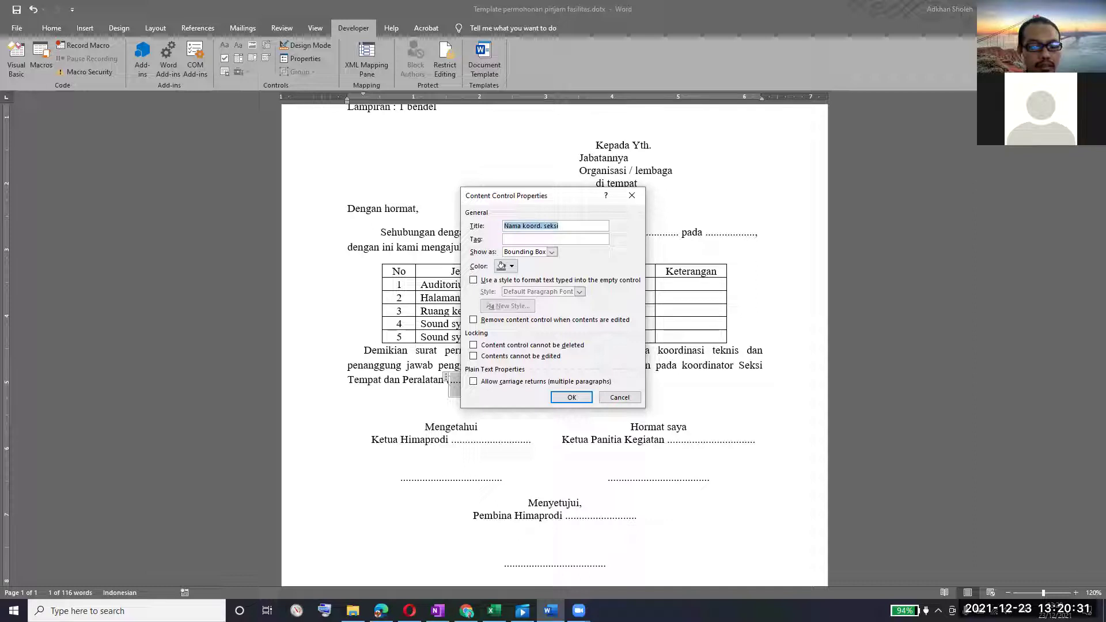
pyautogui.click(505, 238)
pyautogui.hotkey('ctrl', 'v')
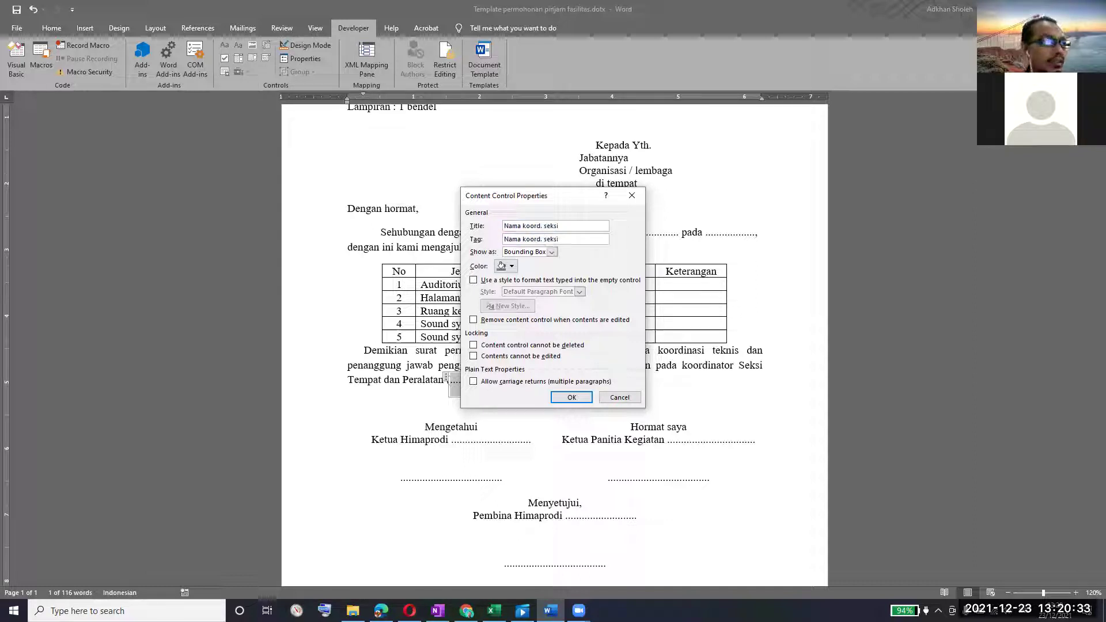
pyautogui.click(573, 399)
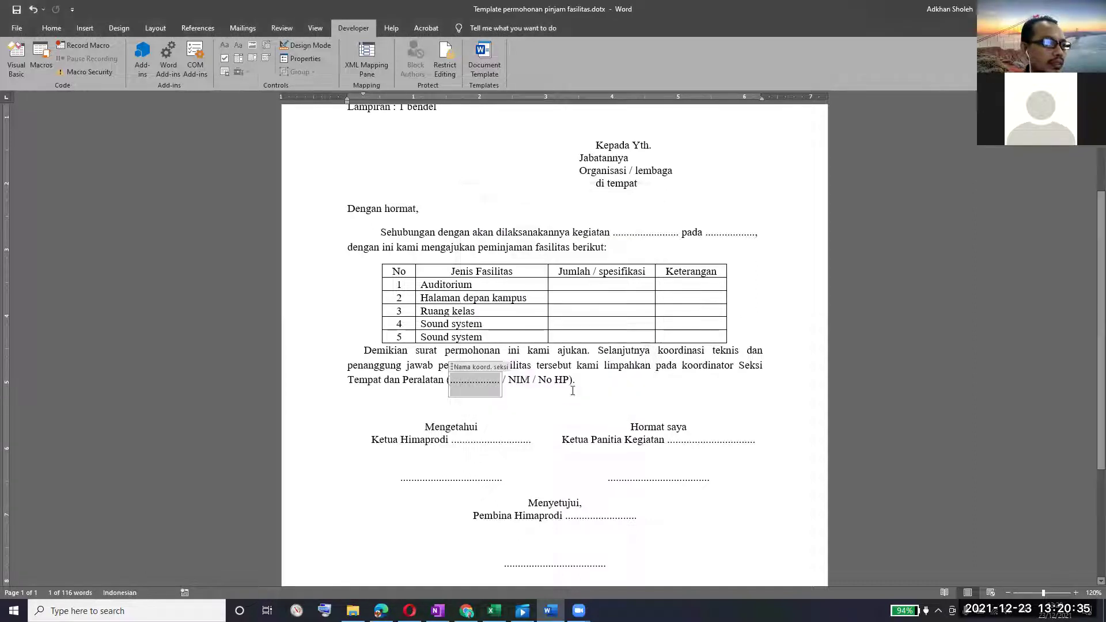
# Turn the word "NIM" in the closing paragraph into a plain text content control titled and tagged "NIM".
pyautogui.doubleClick(519, 381)
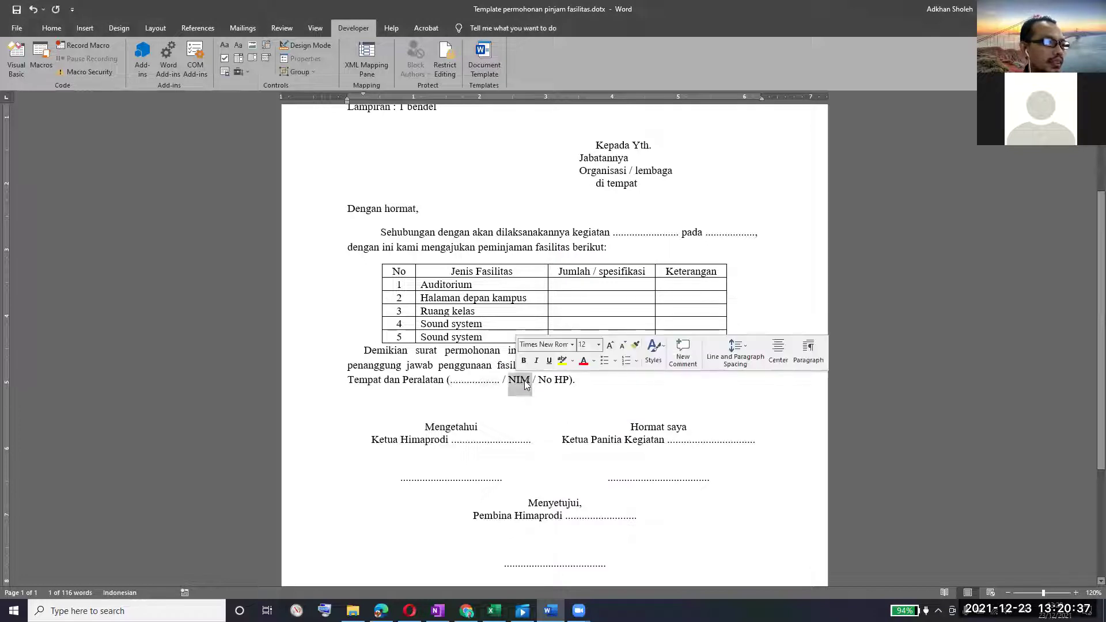
pyautogui.click(235, 48)
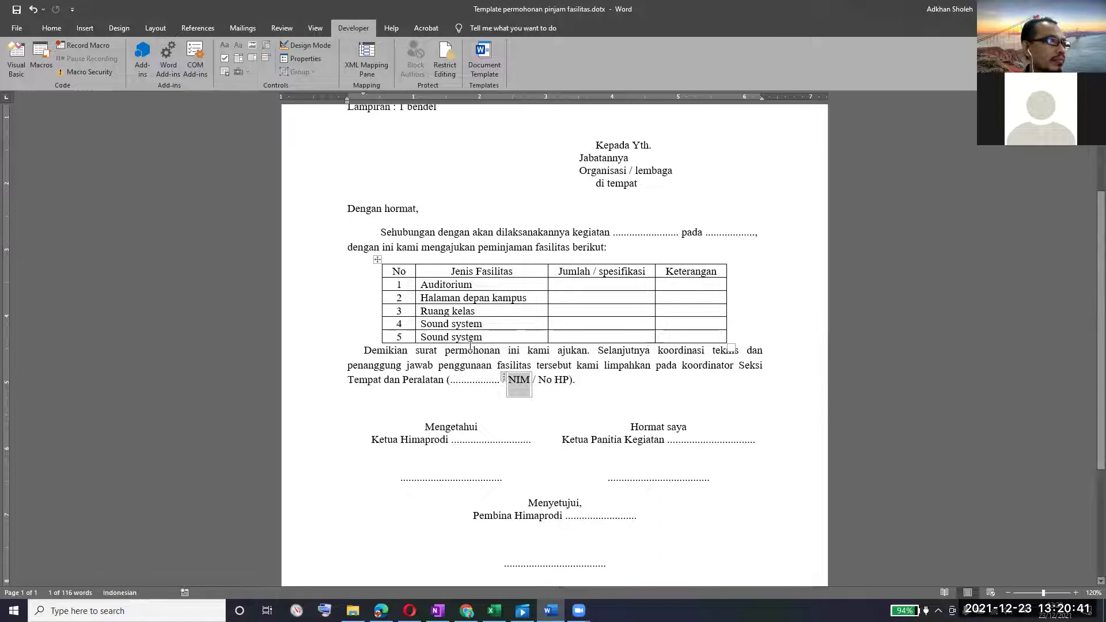
pyautogui.click(302, 58)
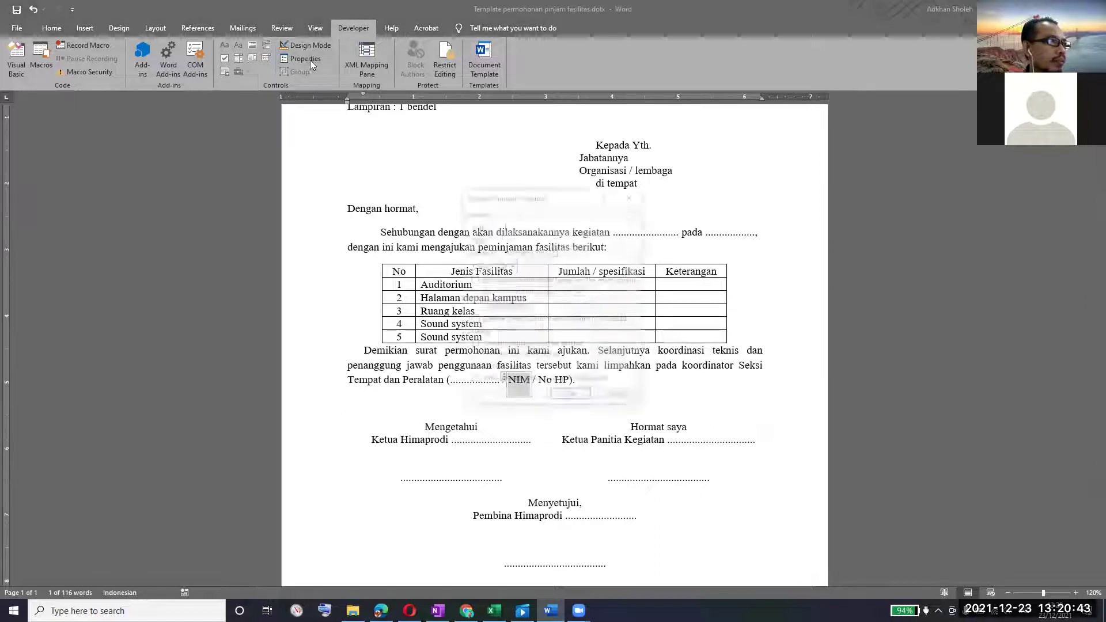
pyautogui.write('NIM')
pyautogui.press('Tab')
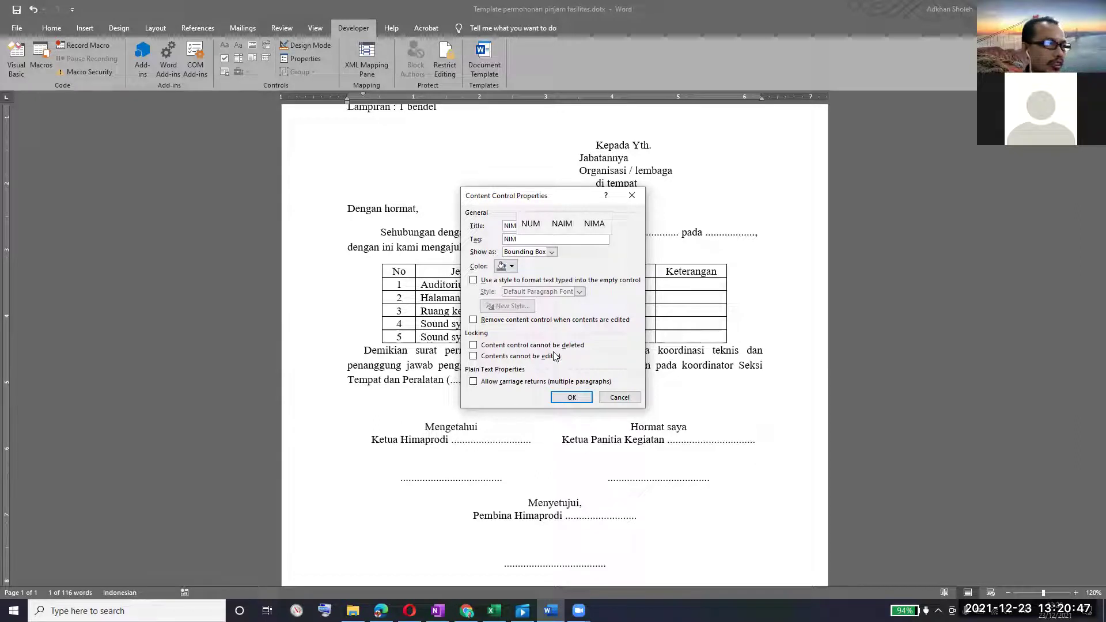
pyautogui.click(571, 397)
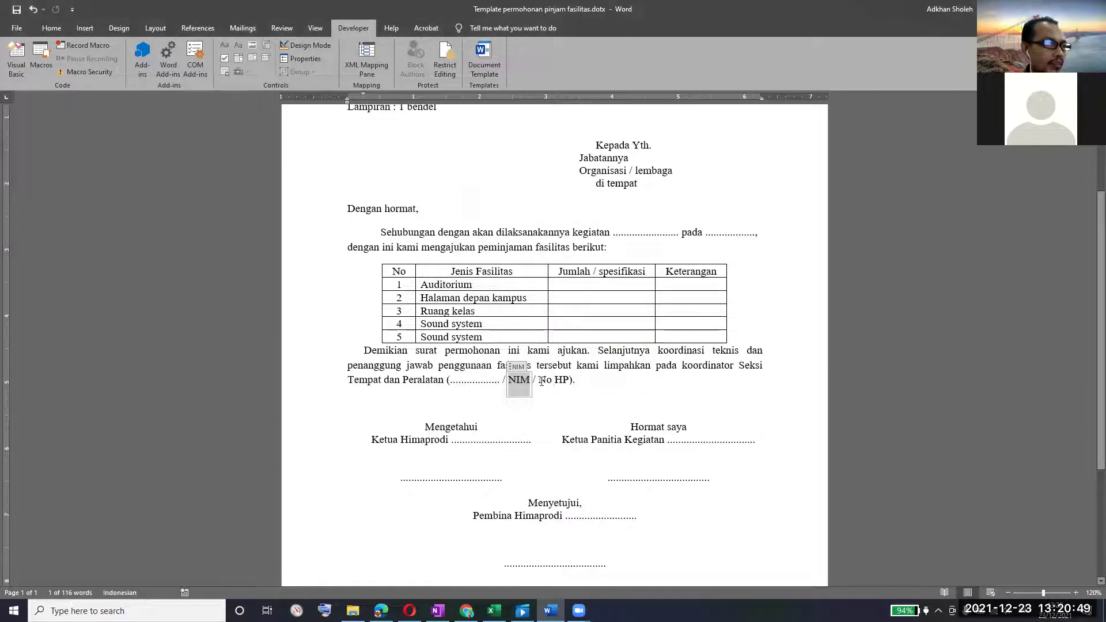
# Turn "No HP" in the closing paragraph into a plain text content control titled and tagged "No. HP".
pyautogui.moveTo(539, 380); pyautogui.dragTo(570, 379)
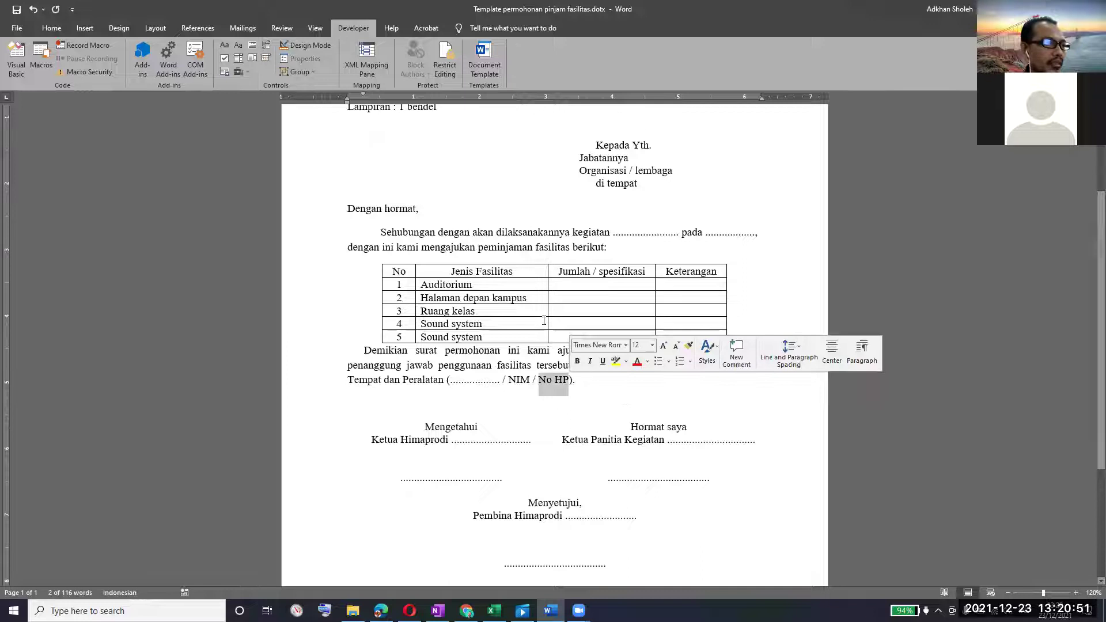
pyautogui.click(238, 46)
pyautogui.click(297, 60)
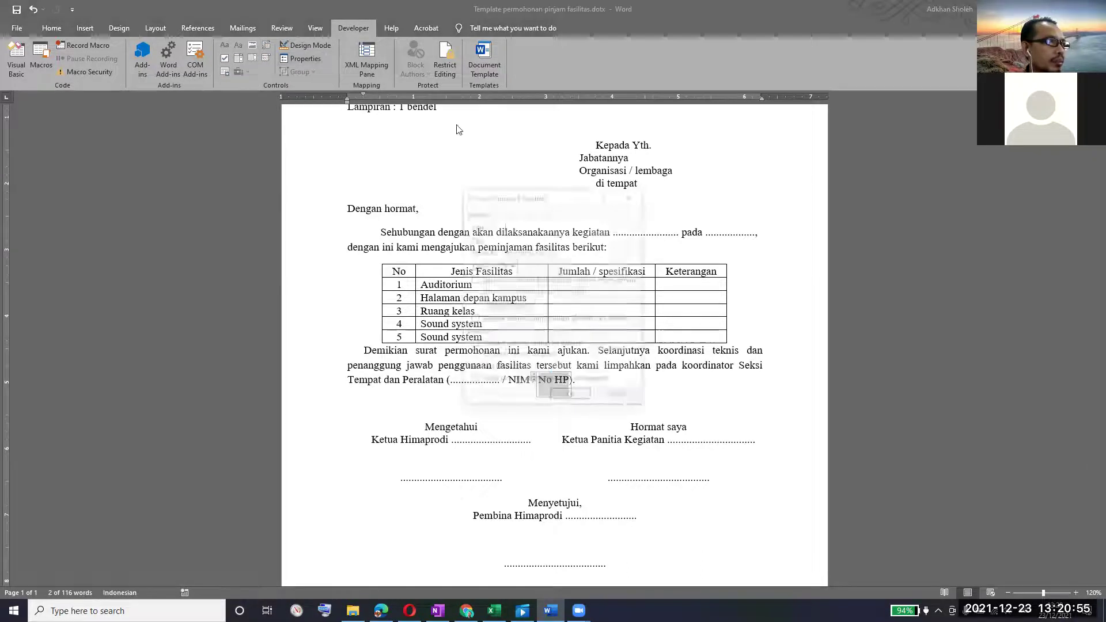
pyautogui.write('No')
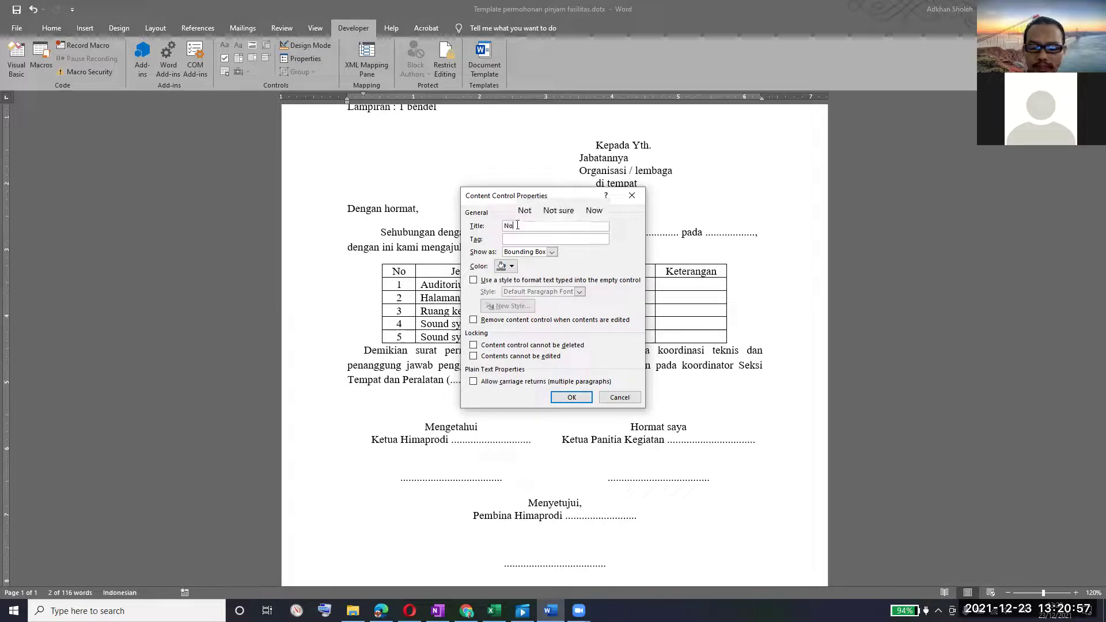
pyautogui.write('. HP')
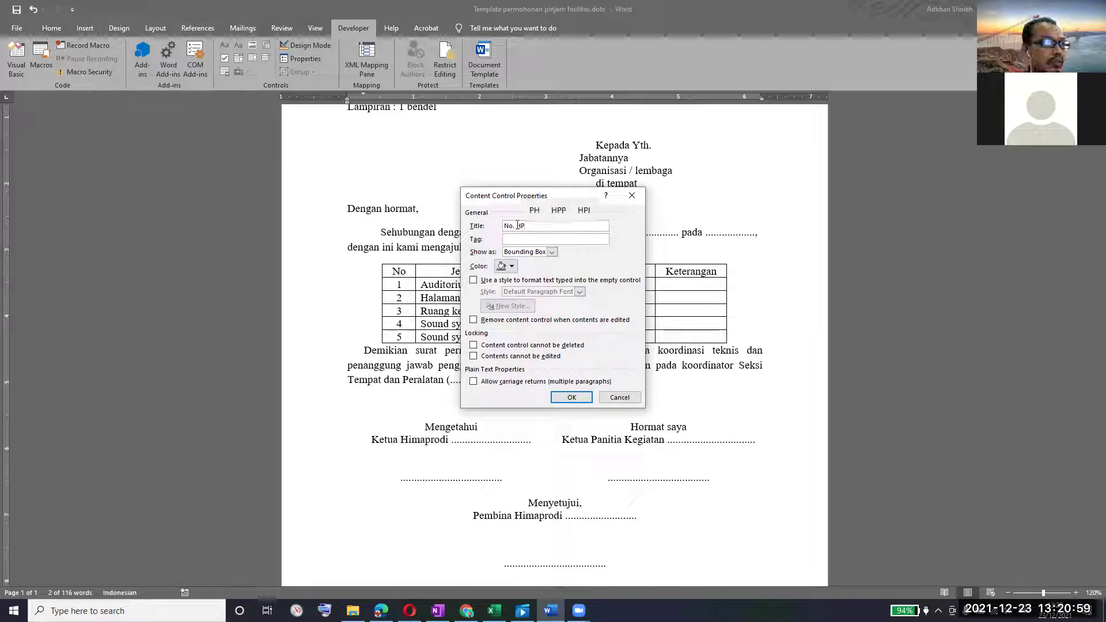
pyautogui.press('Tab')
pyautogui.write('No.')
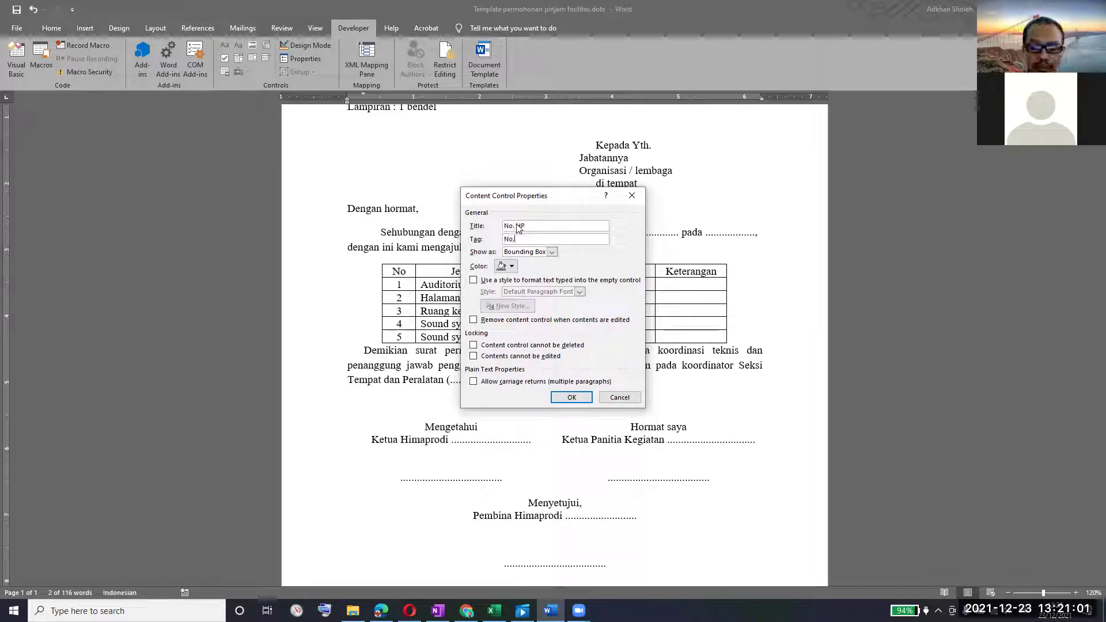
pyautogui.write(' HP')
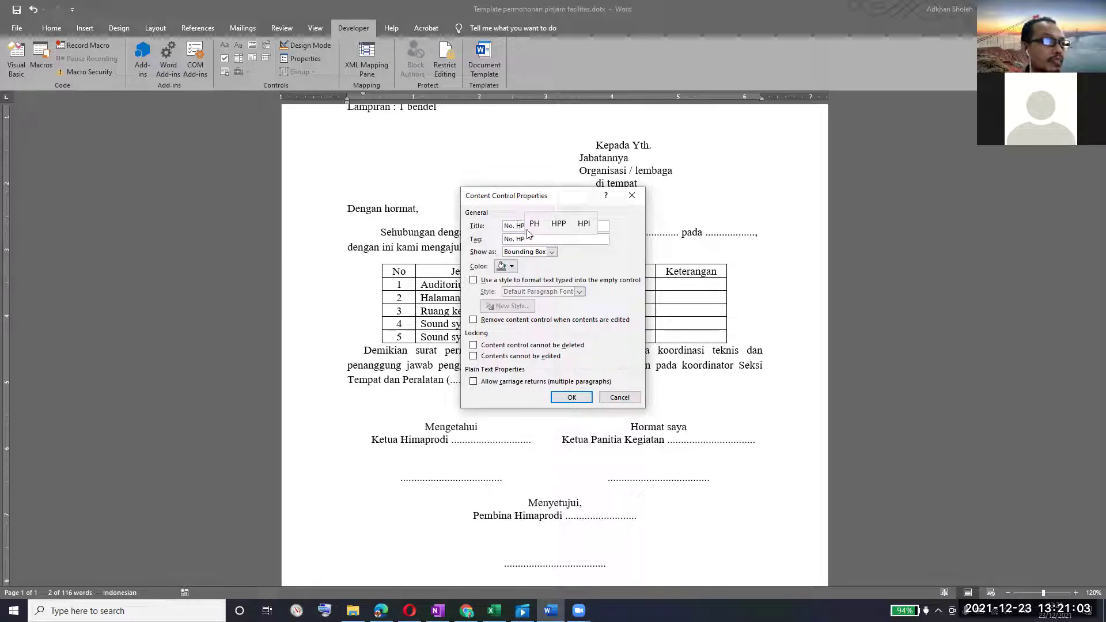
pyautogui.click(572, 396)
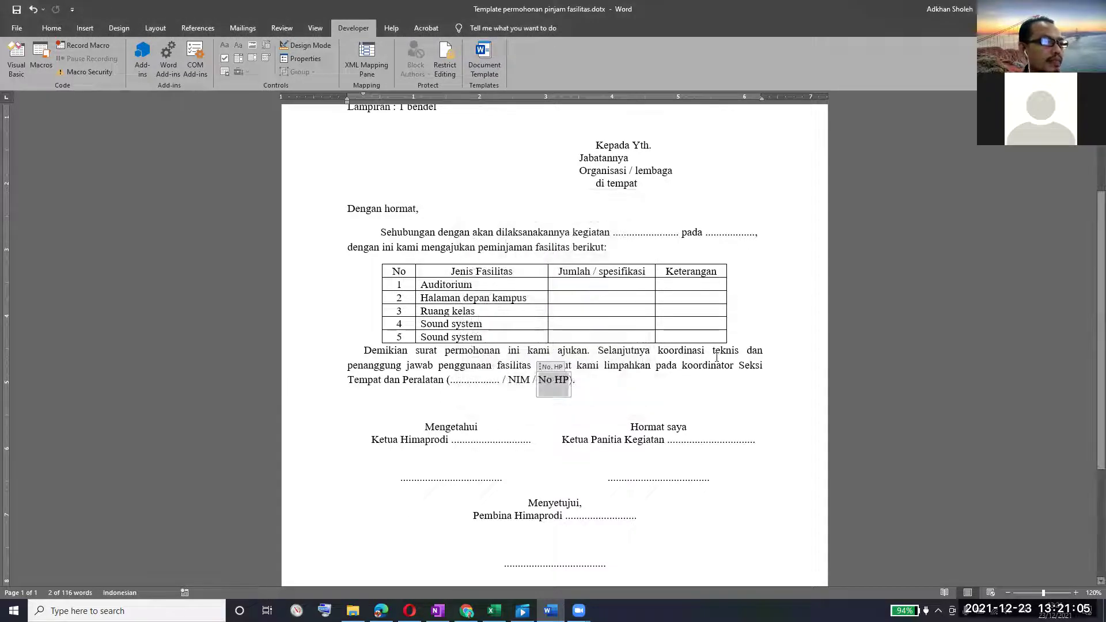
# Replace "Himaprodi" after "Ketua" under "Mengetahui" with dots that extend the existing dotted blank.
pyautogui.scroll(-3, 714, 387)
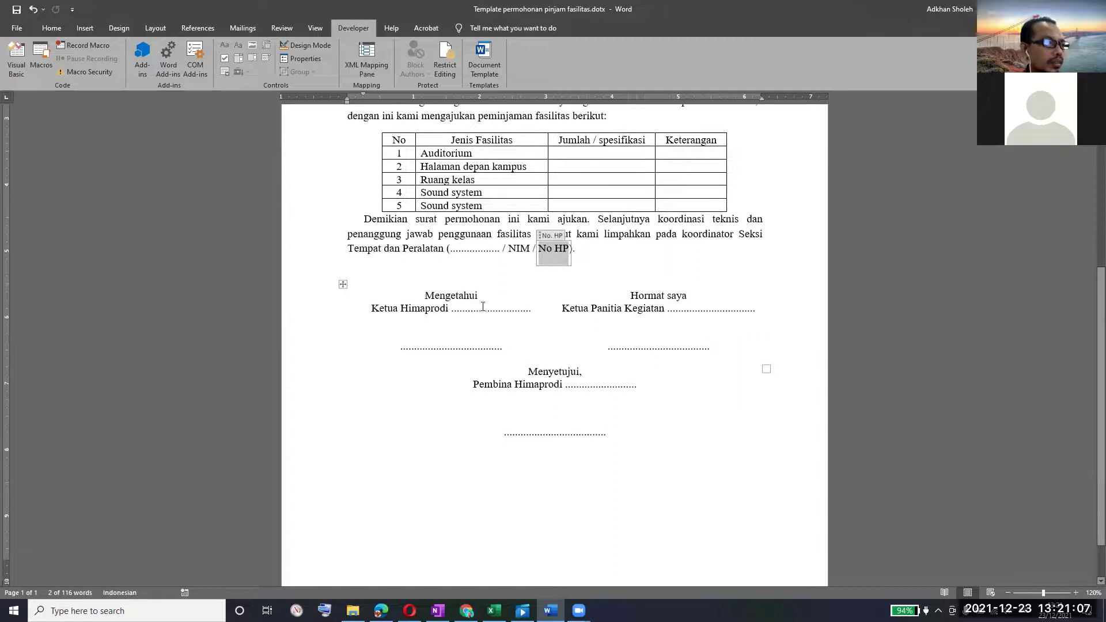
pyautogui.doubleClick(461, 311)
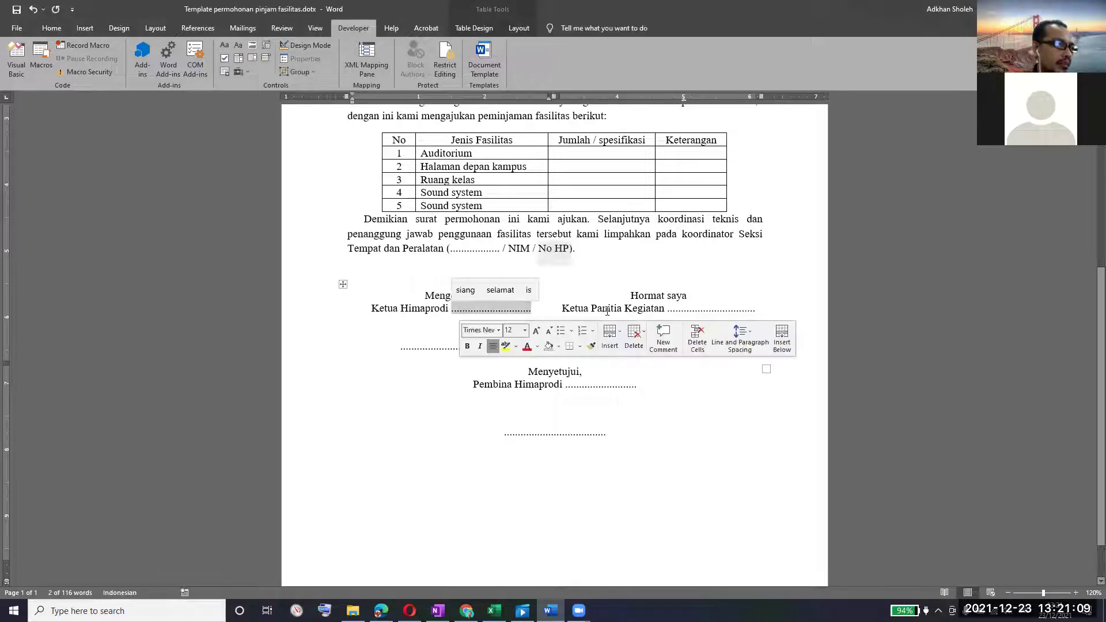
pyautogui.click(506, 248)
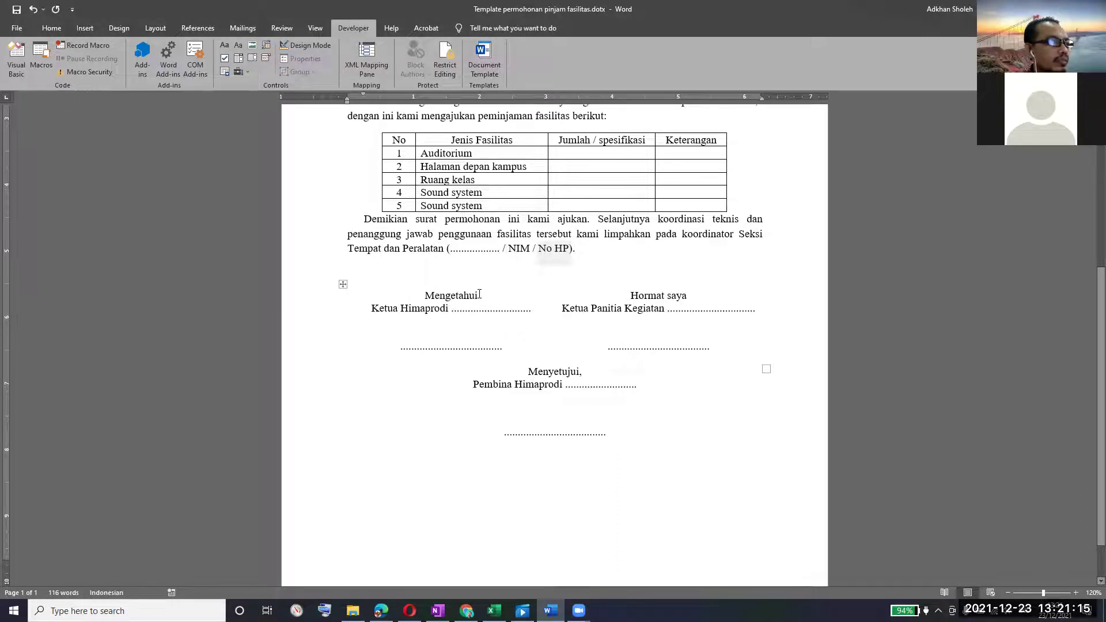
pyautogui.scroll(5, 479, 295)
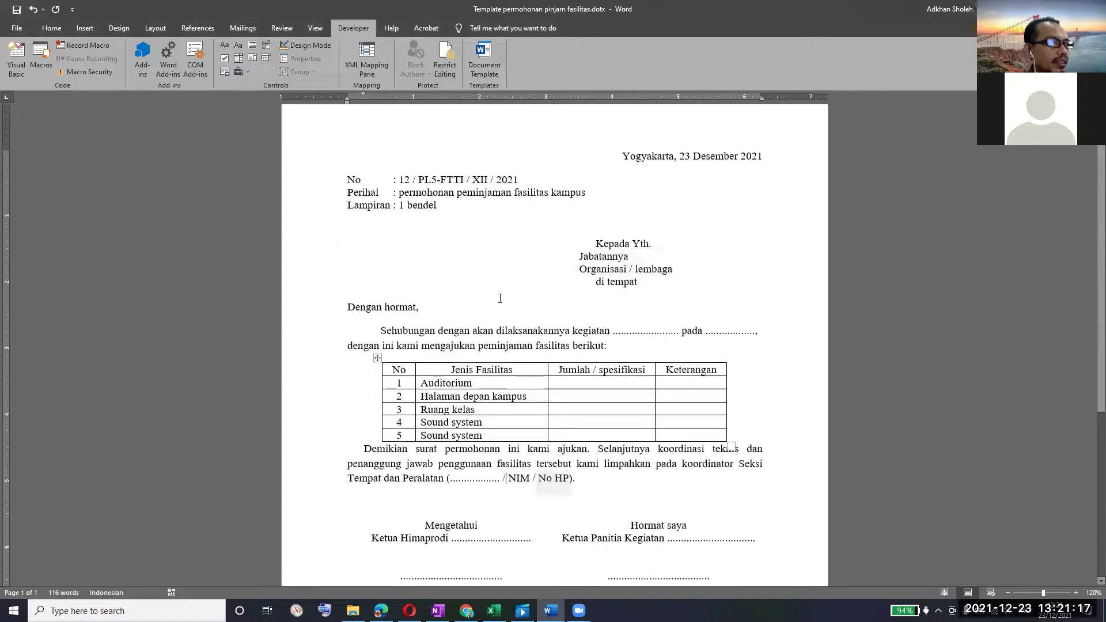
pyautogui.scroll(-3, 459, 481)
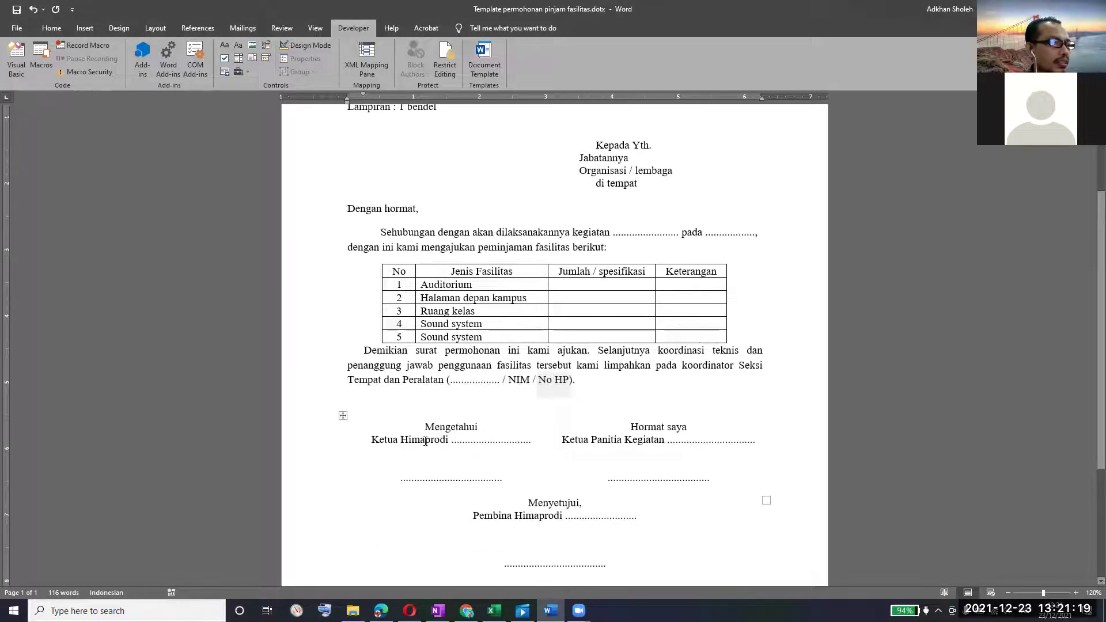
pyautogui.doubleClick(424, 441)
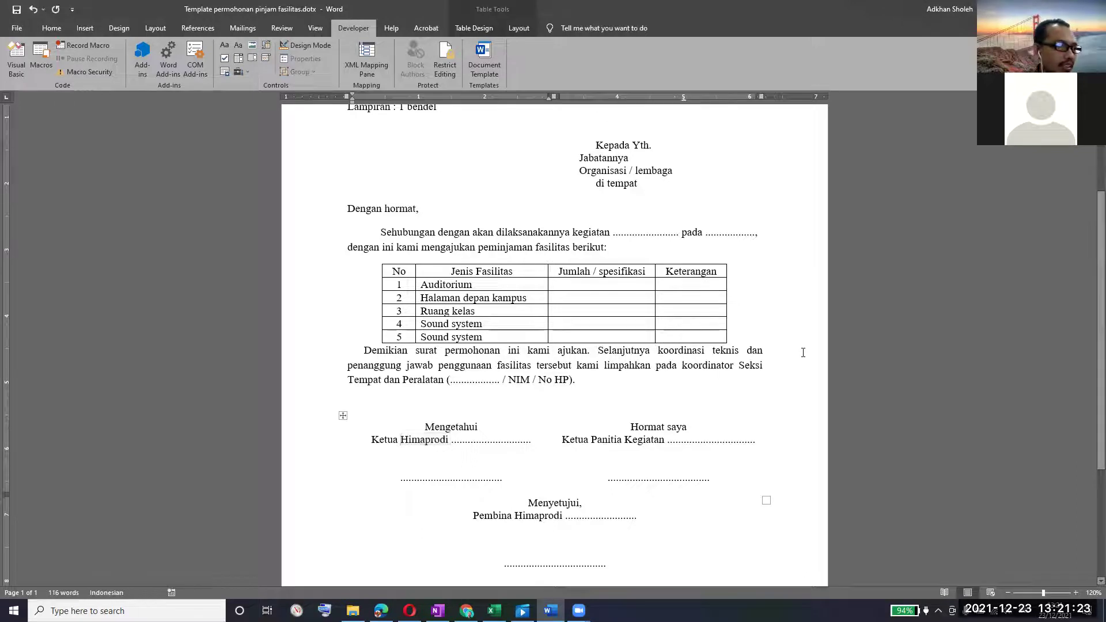
pyautogui.press('BackSpace')
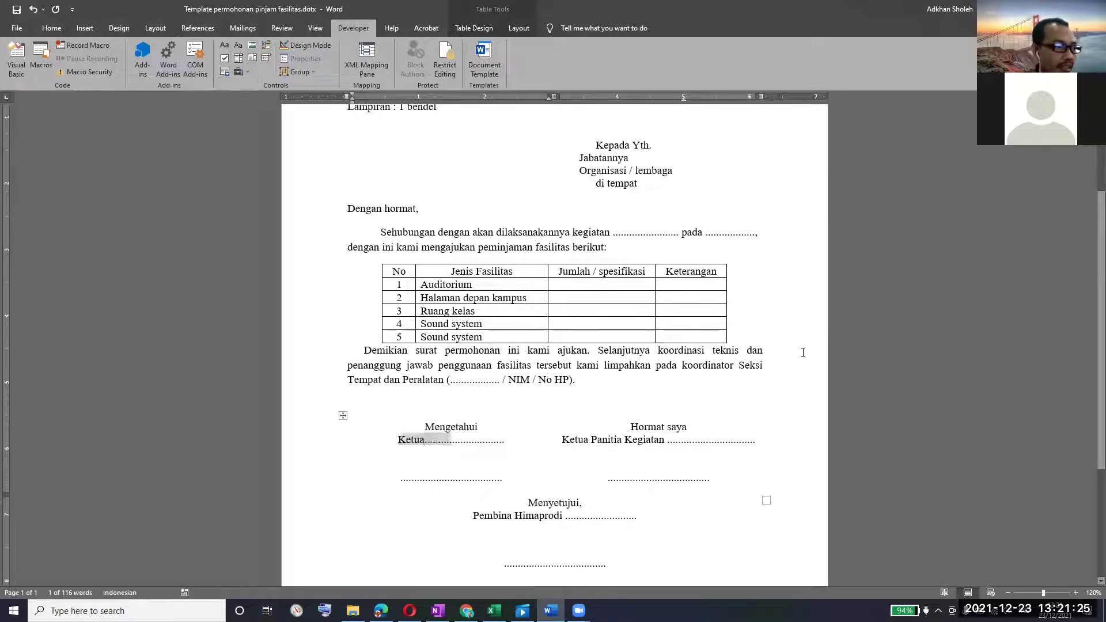
pyautogui.write('............')
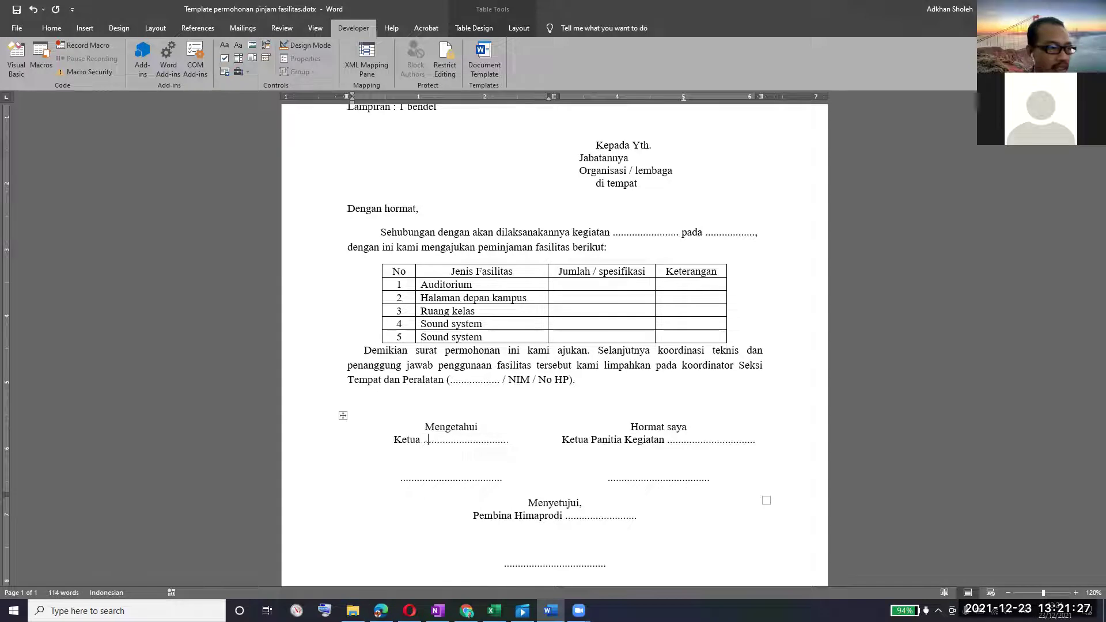
pyautogui.write('..............')
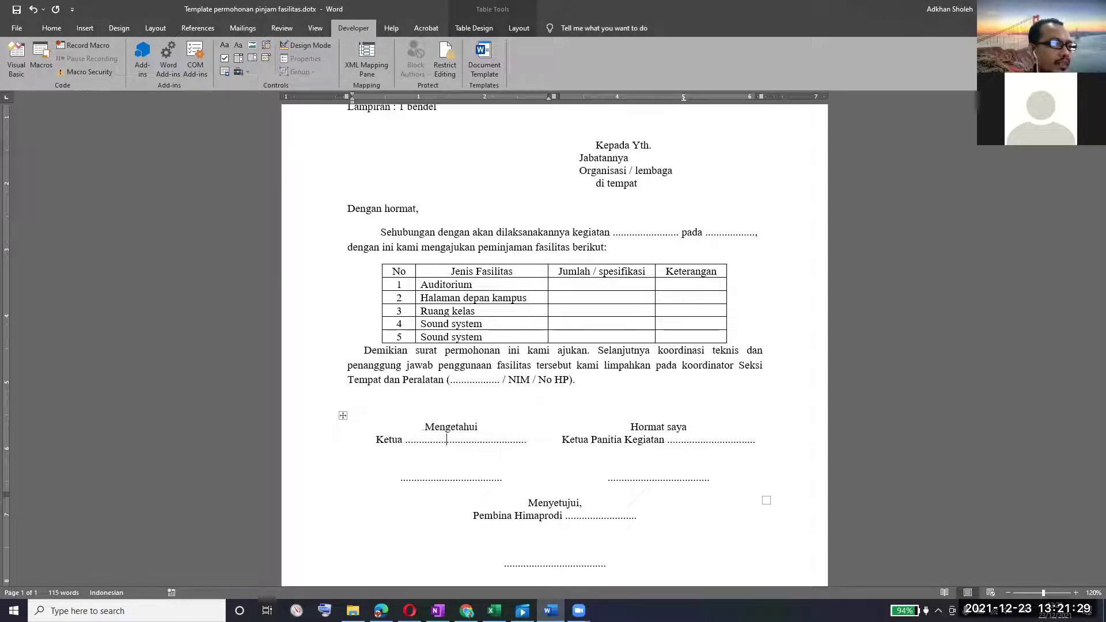
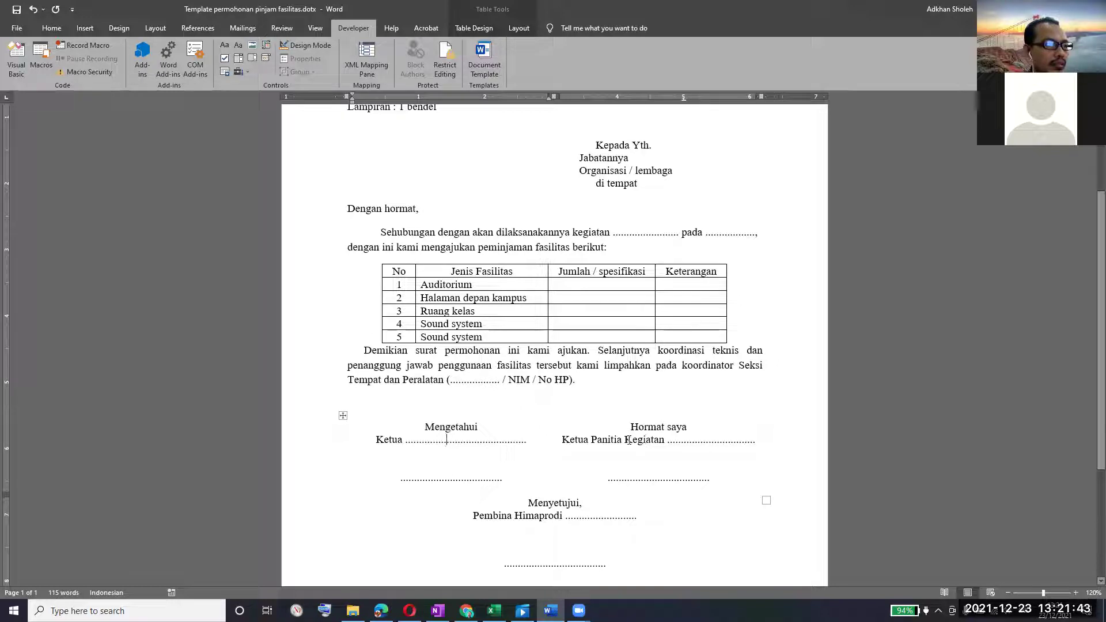
# Delete "Kegiatan" after "Ketua Panitia" under "Hormat saya" and wrap the dots on that line in a plain text content control.
pyautogui.doubleClick(641, 440)
pyautogui.press('Delete')
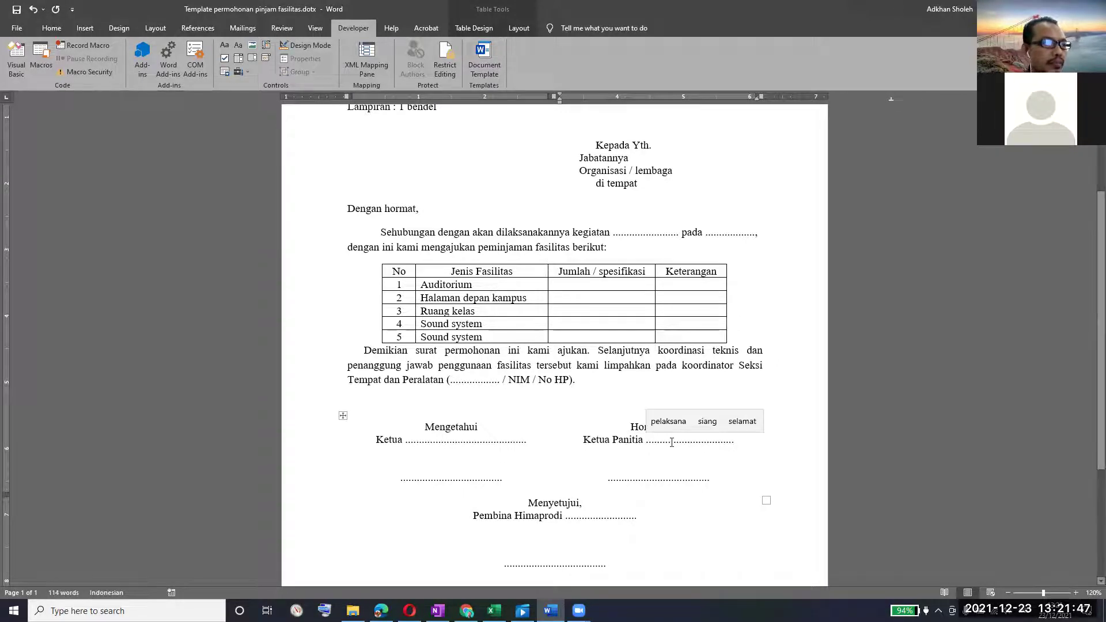
pyautogui.doubleClick(672, 441)
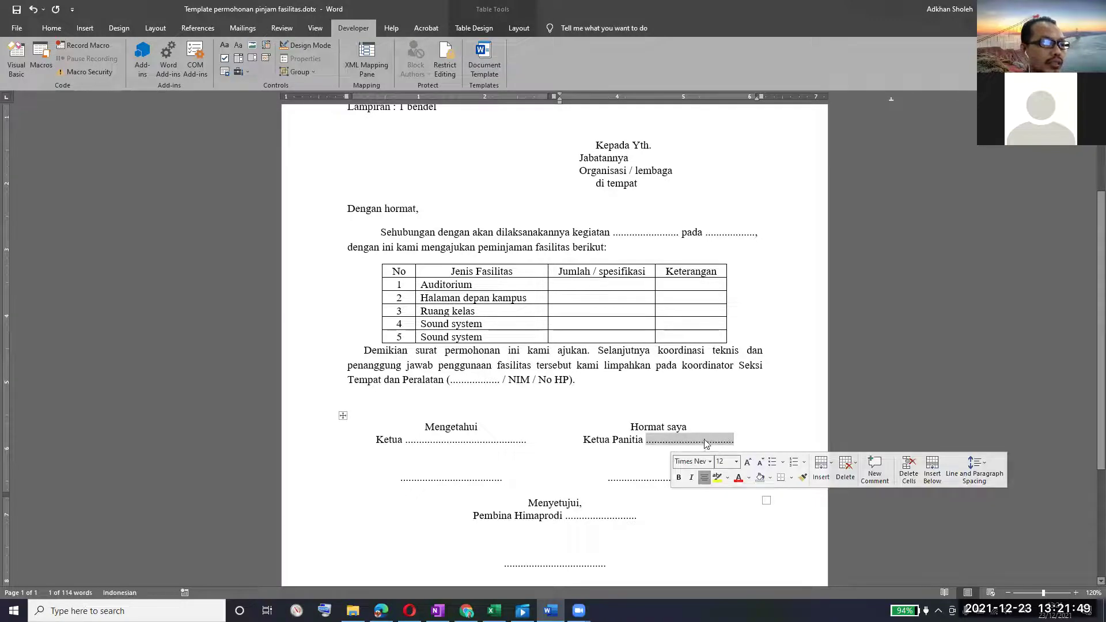
pyautogui.click(238, 45)
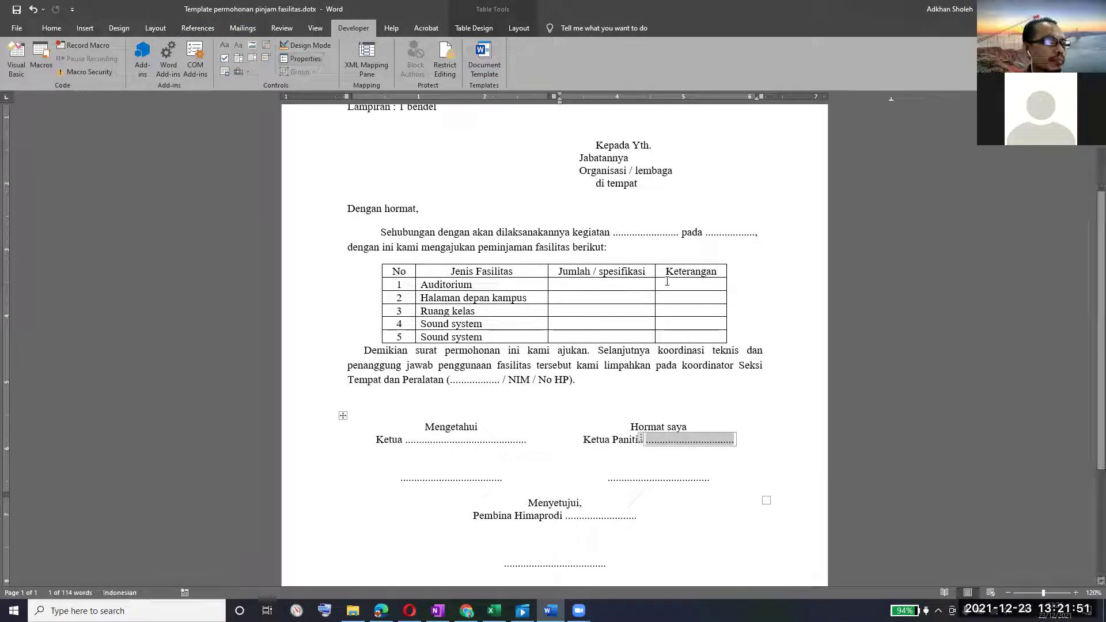
# Title and tag the content control after "Ketua Panitia" as "Nama event".
pyautogui.click(300, 58)
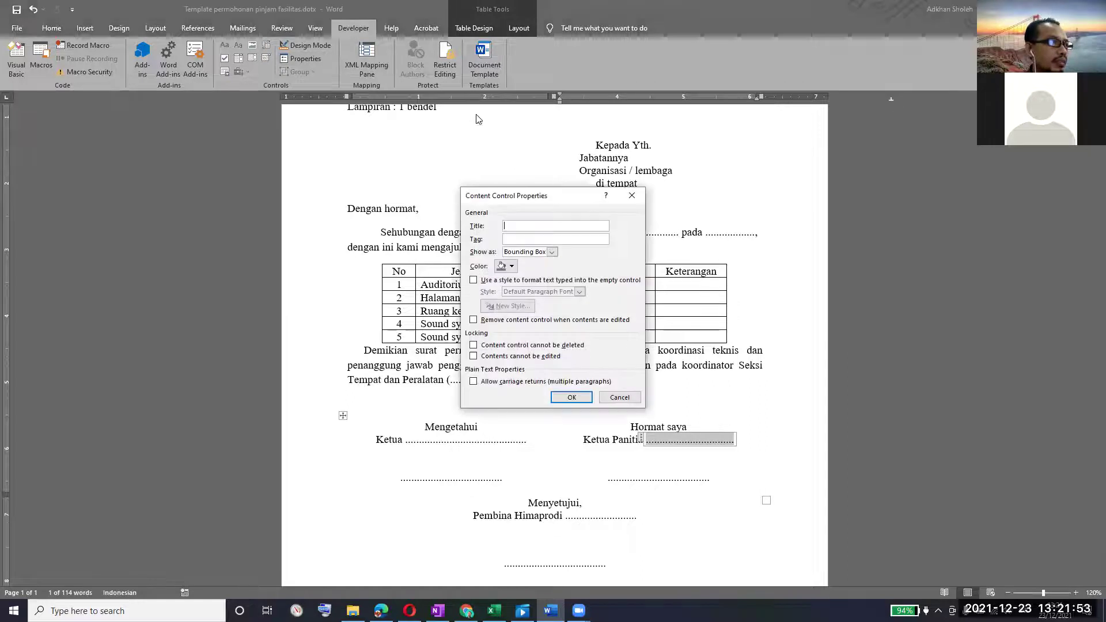
pyautogui.write('Nama event')
pyautogui.press('Tab')
pyautogui.write('Nama Event')
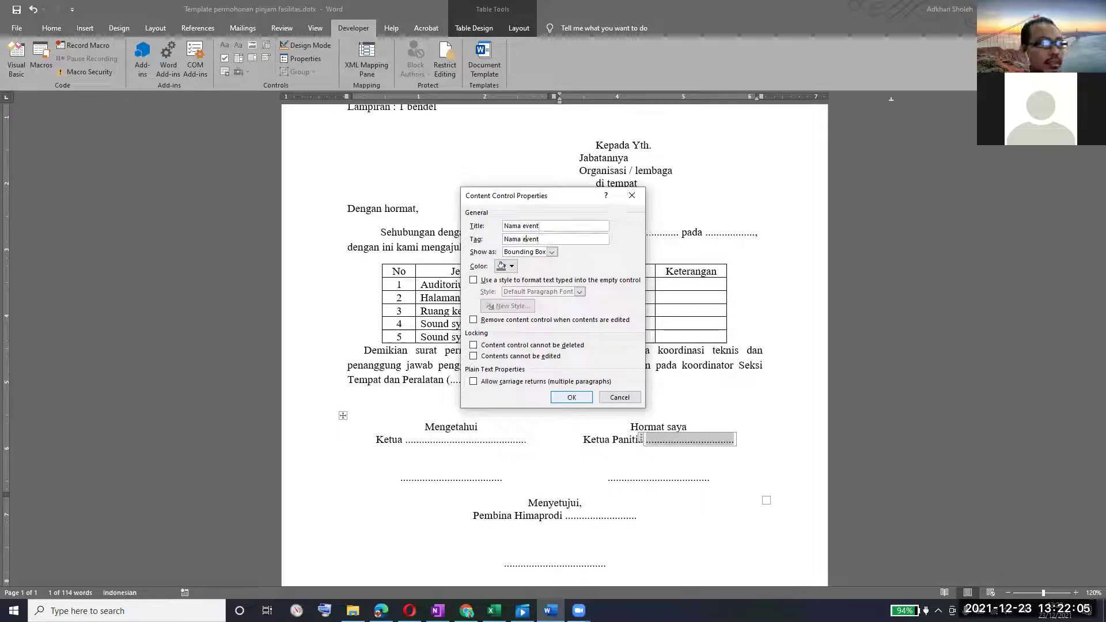
pyautogui.click(572, 397)
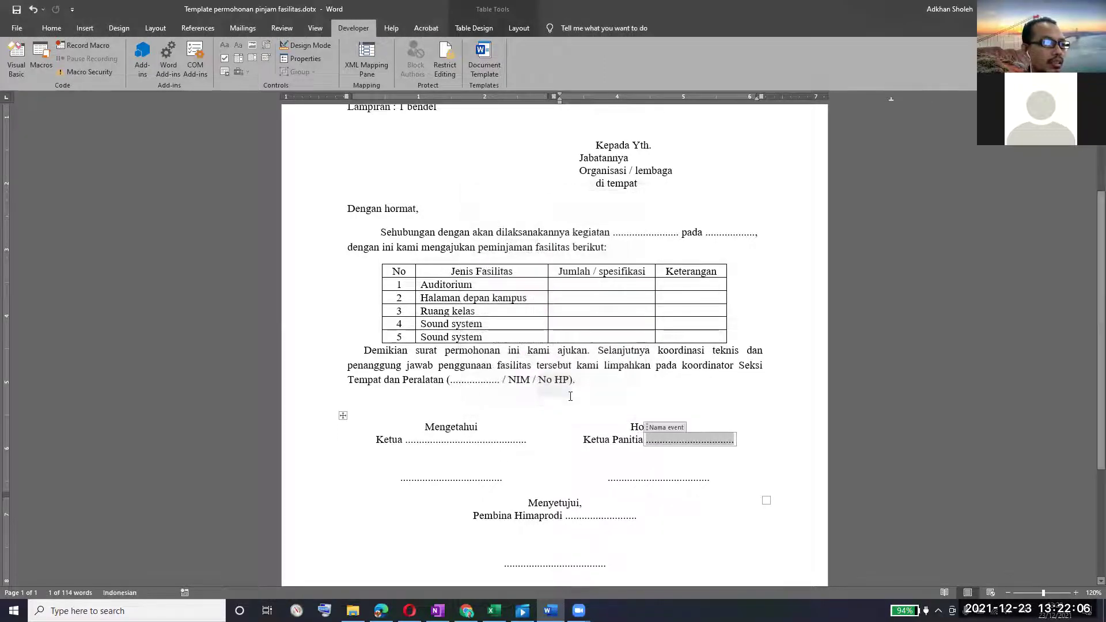
# Wrap the dots after "Ketua" under "Mengetahui" in a plain text content control and enter the title "Organisasi penaung".
pyautogui.doubleClick(478, 439)
pyautogui.click(238, 46)
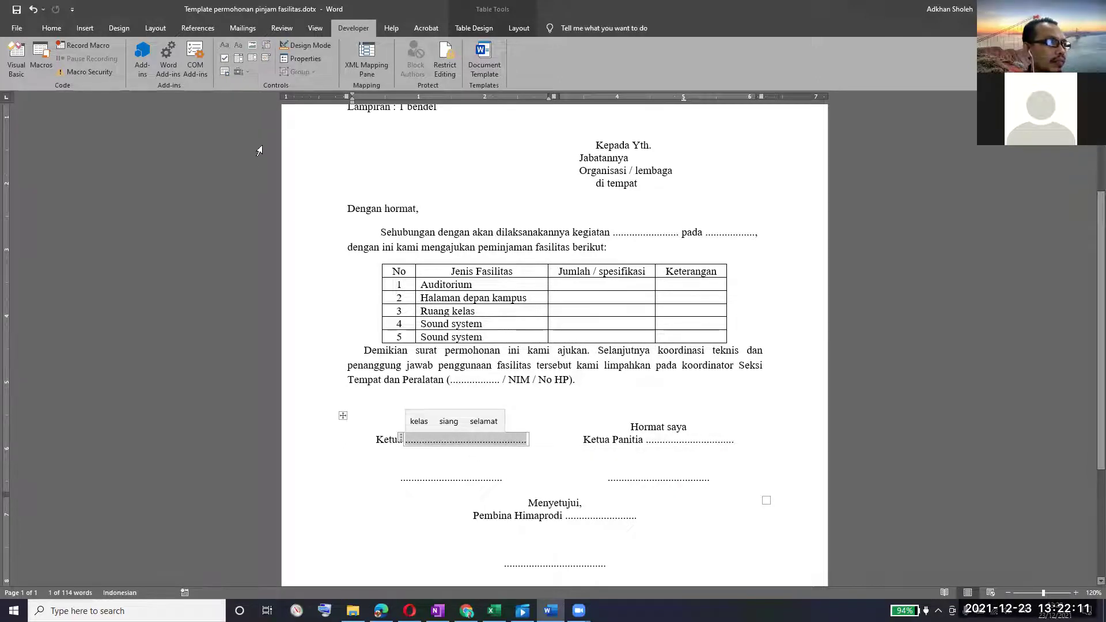
pyautogui.click(315, 58)
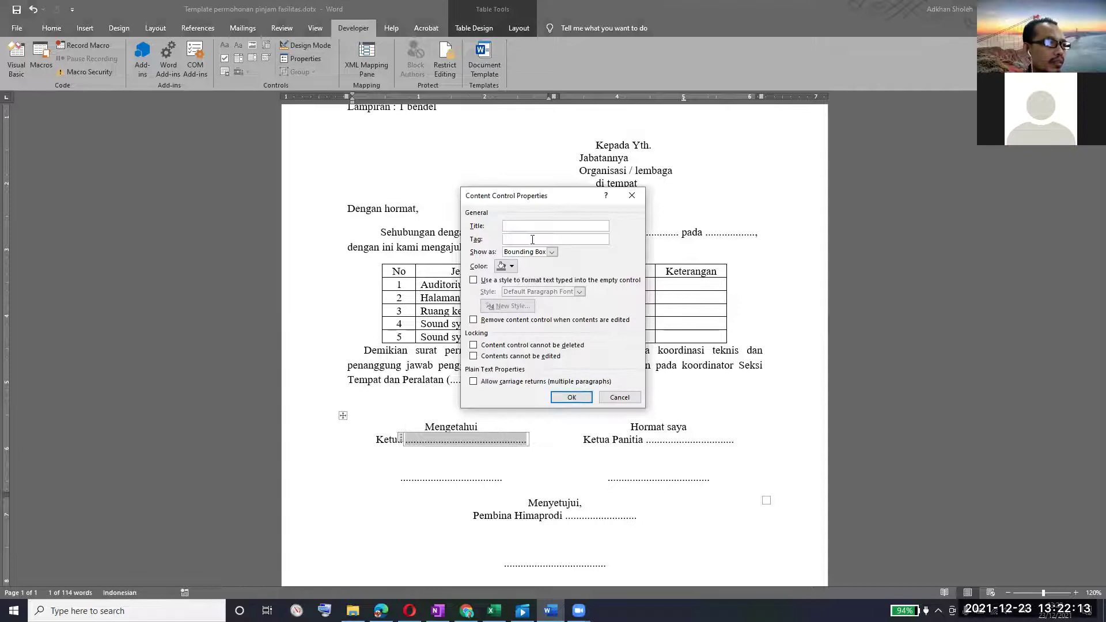
pyautogui.write('Org')
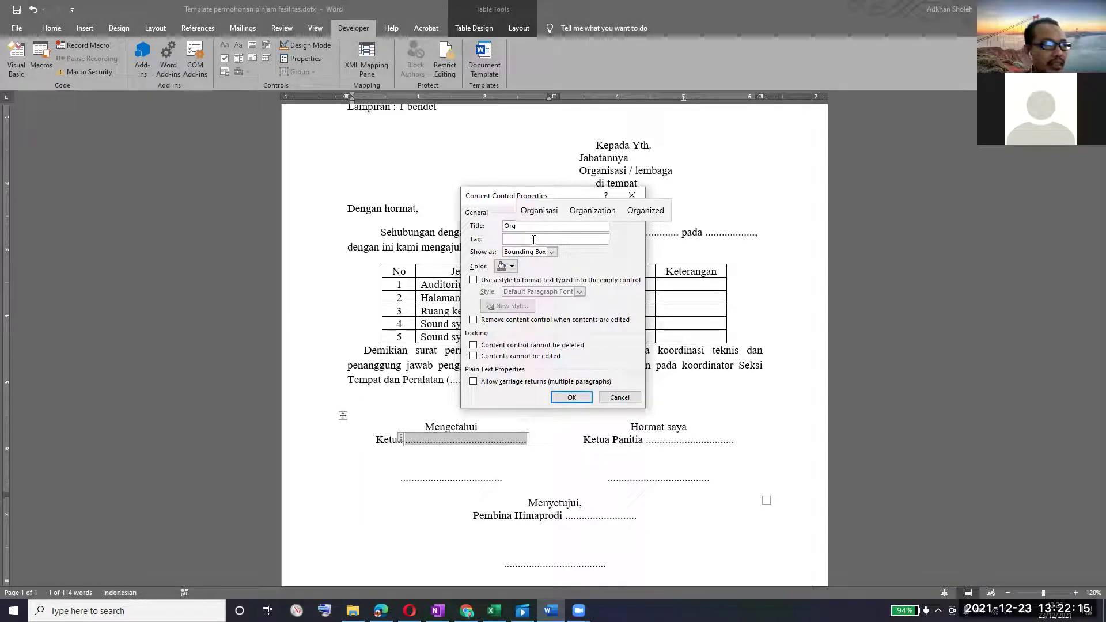
pyautogui.press('Up')
pyautogui.press('Return')
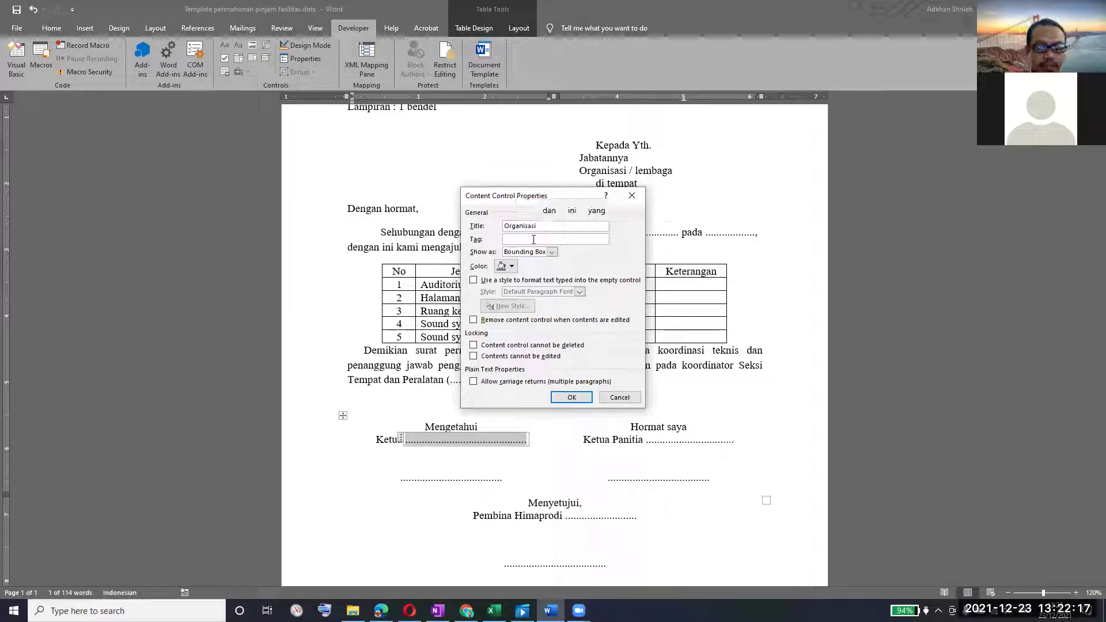
pyautogui.write('penaung')
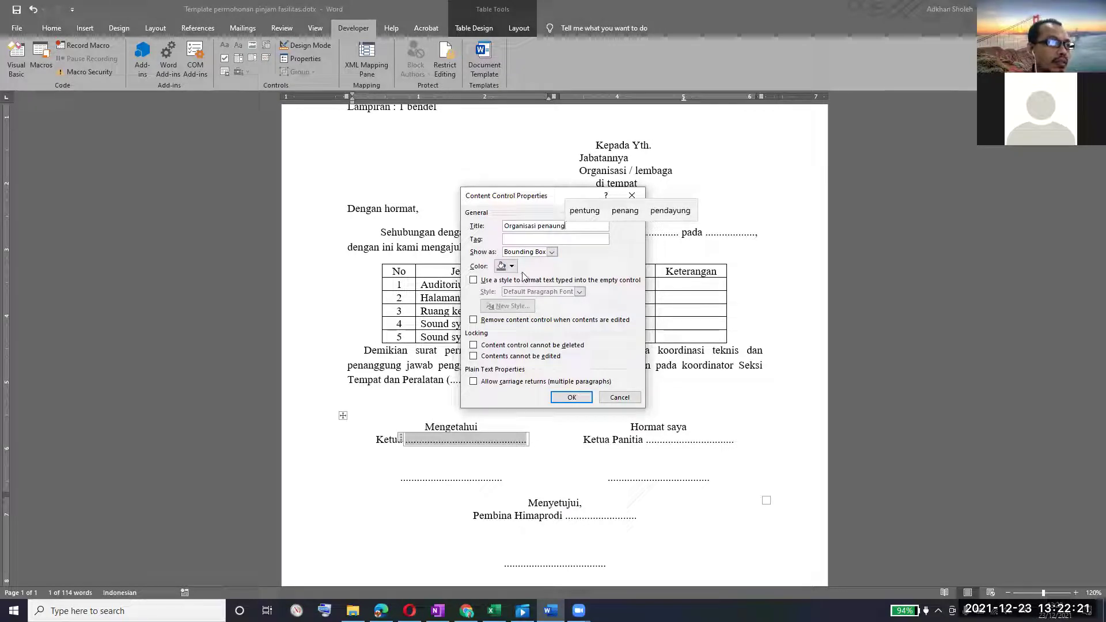
# Copy the title "Organisasi penaung" into the content control's tag.
pyautogui.moveTo(569, 225); pyautogui.dragTo(453, 221)
pyautogui.hotkey('ctrl', 'c')
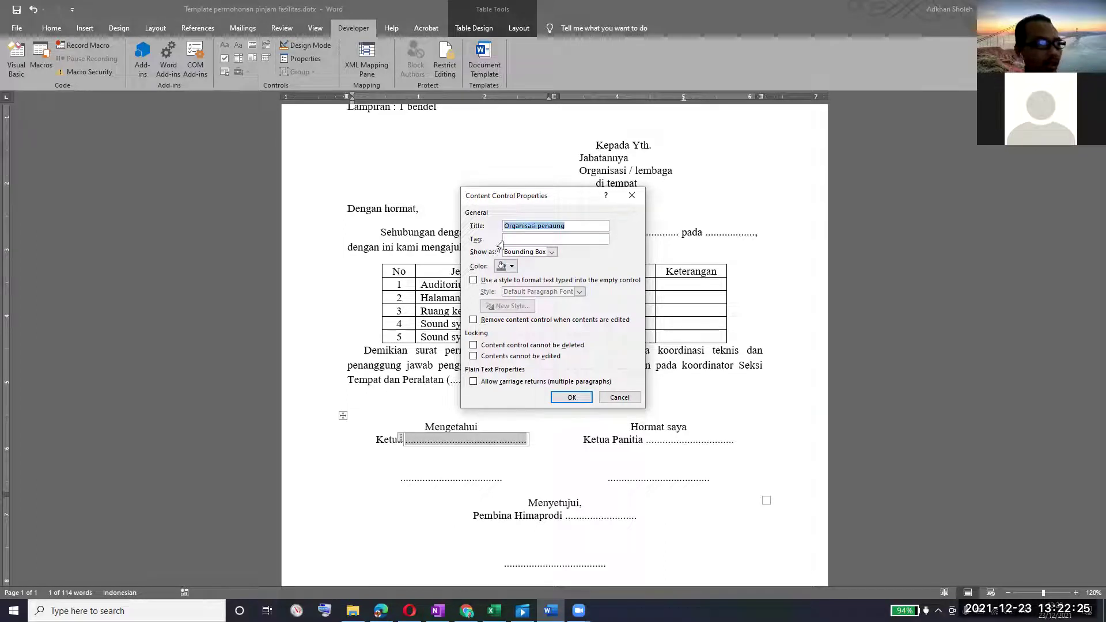
pyautogui.click(585, 241)
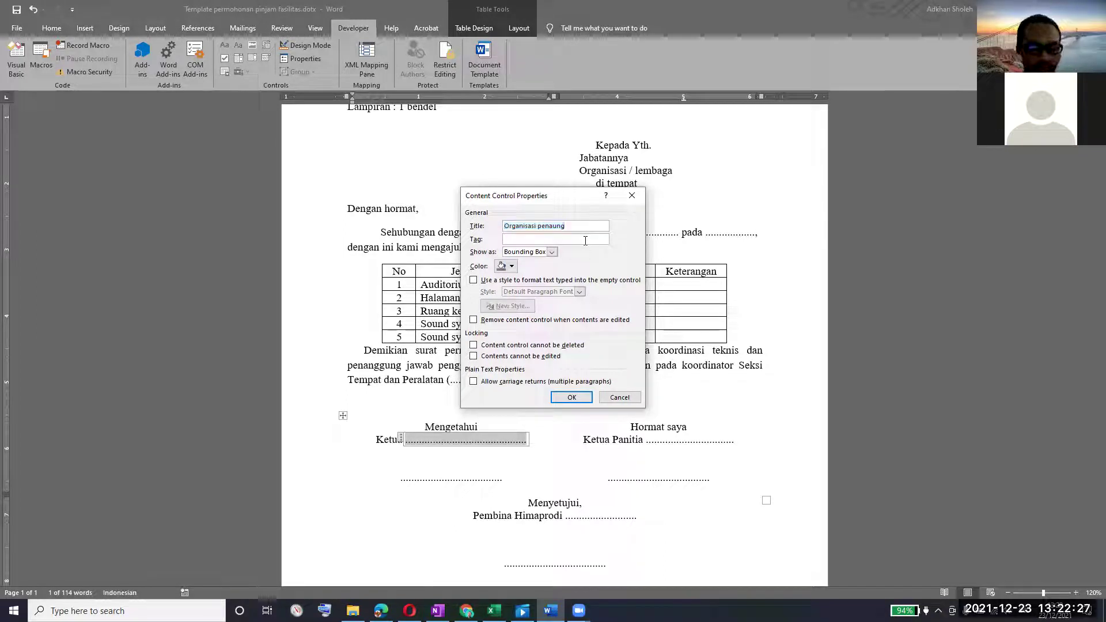
pyautogui.hotkey('ctrl', 'v')
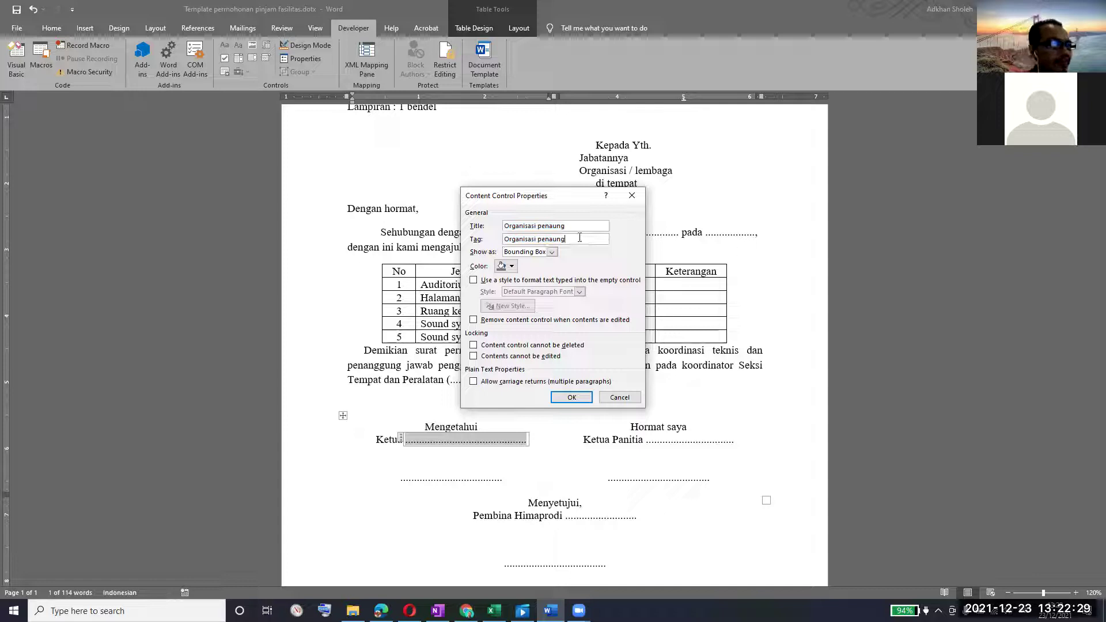
# Reword the content control's tag to "Organisasi yg menaungi".
pyautogui.doubleClick(580, 237)
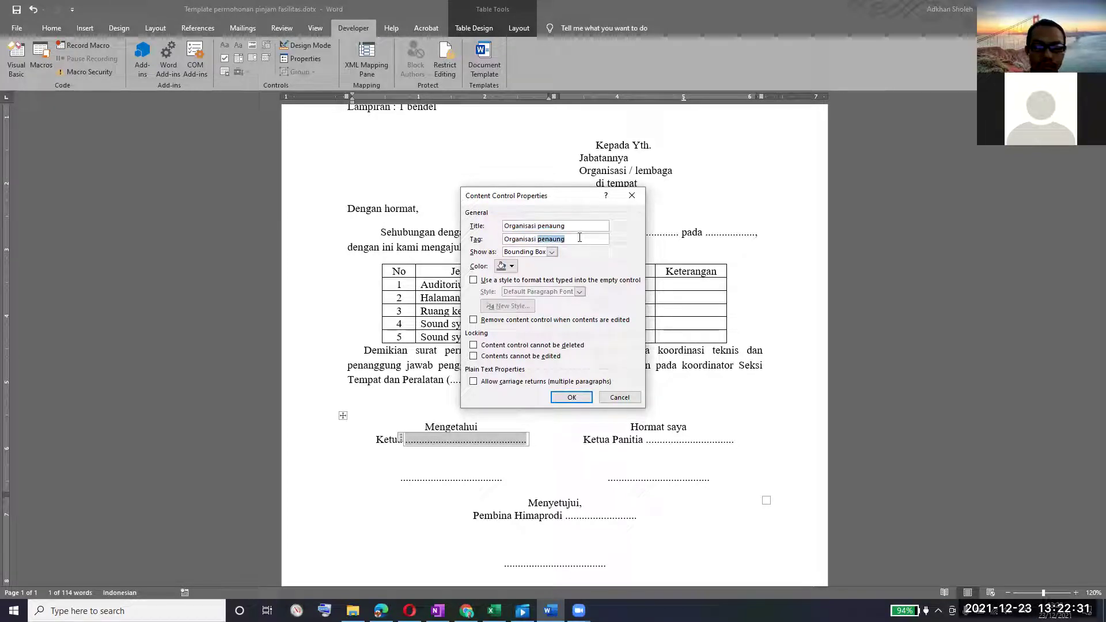
pyautogui.press('Left')
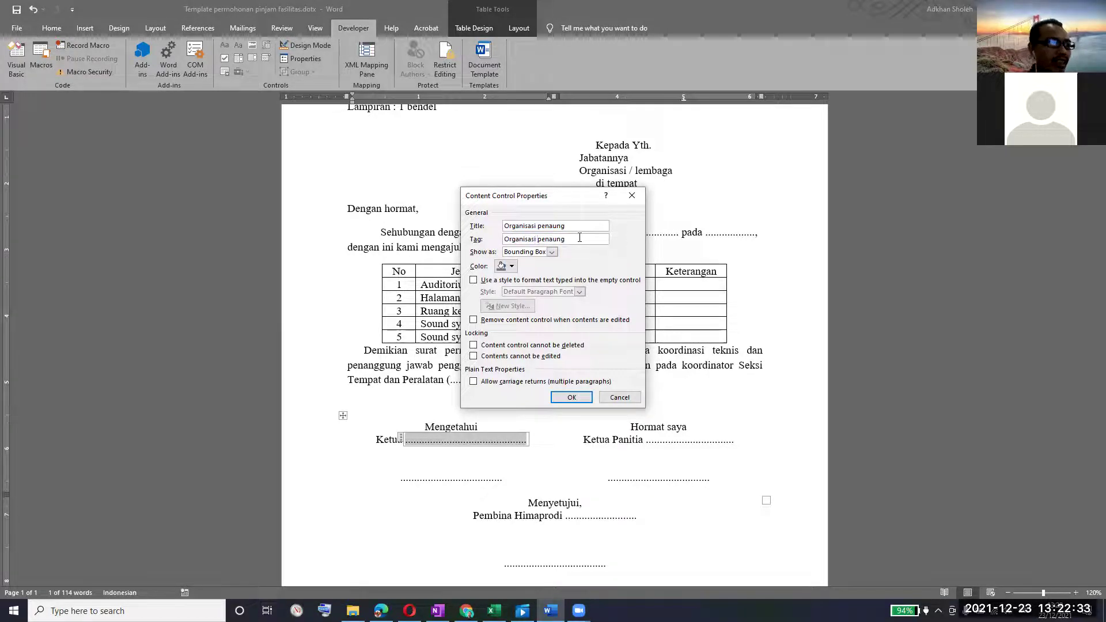
pyautogui.write('Yg')
pyautogui.press('BackSpace')
pyautogui.press('BackSpace')
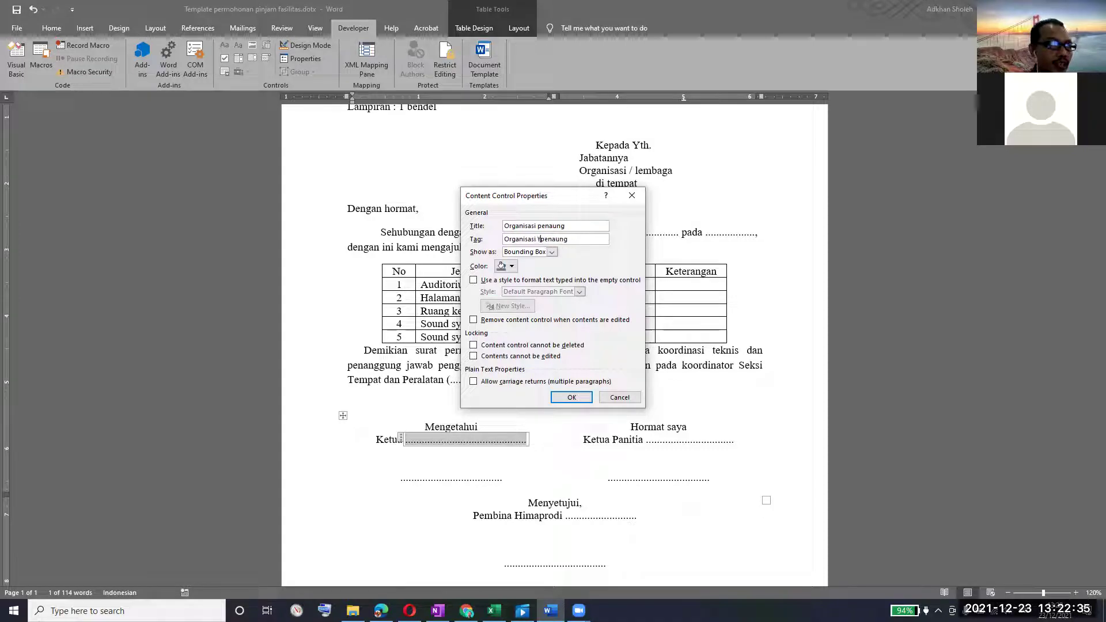
pyautogui.write('yg')
pyautogui.press('Delete')
pyautogui.write('M')
pyautogui.click(580, 238)
pyautogui.write('i')
pyautogui.hotkey('ctrl', 'Left')
pyautogui.press('Delete')
pyautogui.write('m')
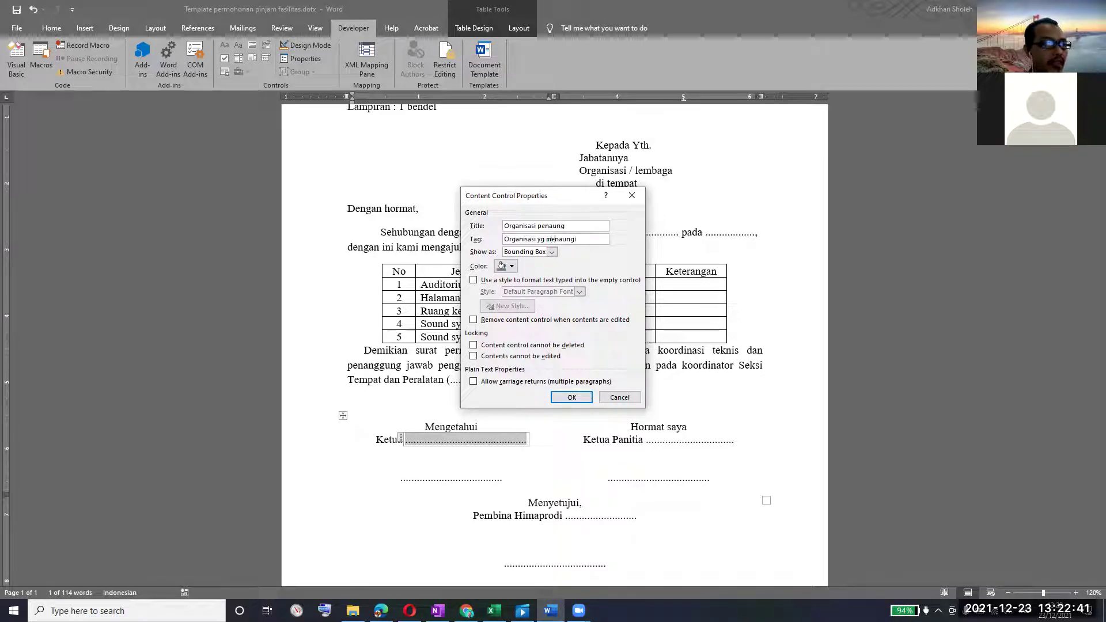
# Change the content control's title to "Organisasi yg menaungi" by reusing the wording from its tag, and apply the properties.
pyautogui.moveTo(577, 238); pyautogui.dragTo(537, 239)
pyautogui.hotkey('ctrl', 'c')
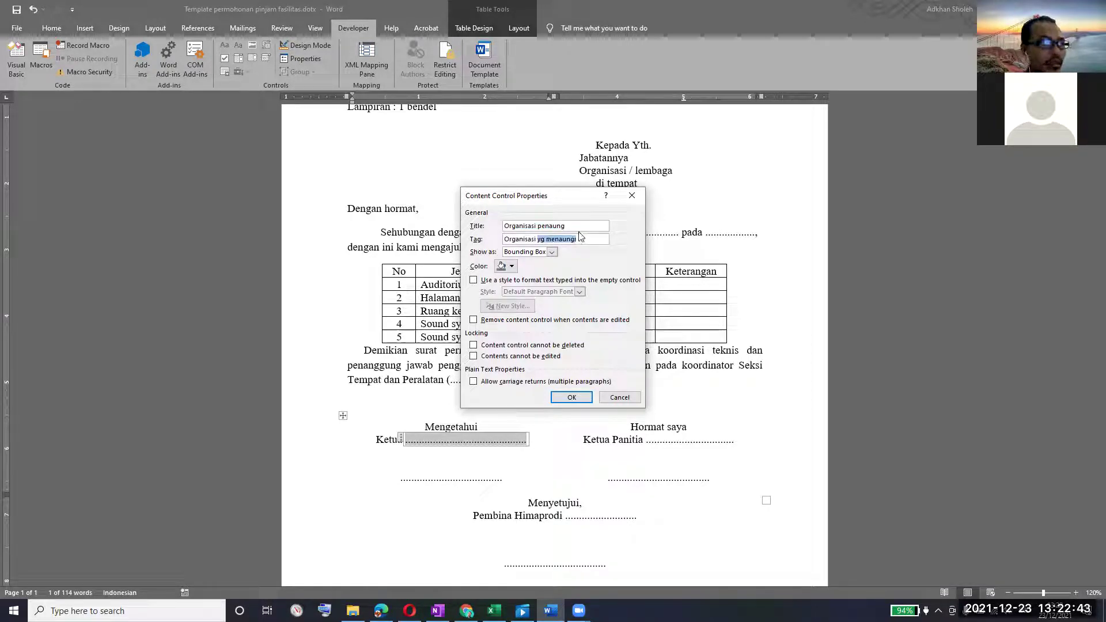
pyautogui.doubleClick(550, 225)
pyautogui.hotkey('ctrl', 'v')
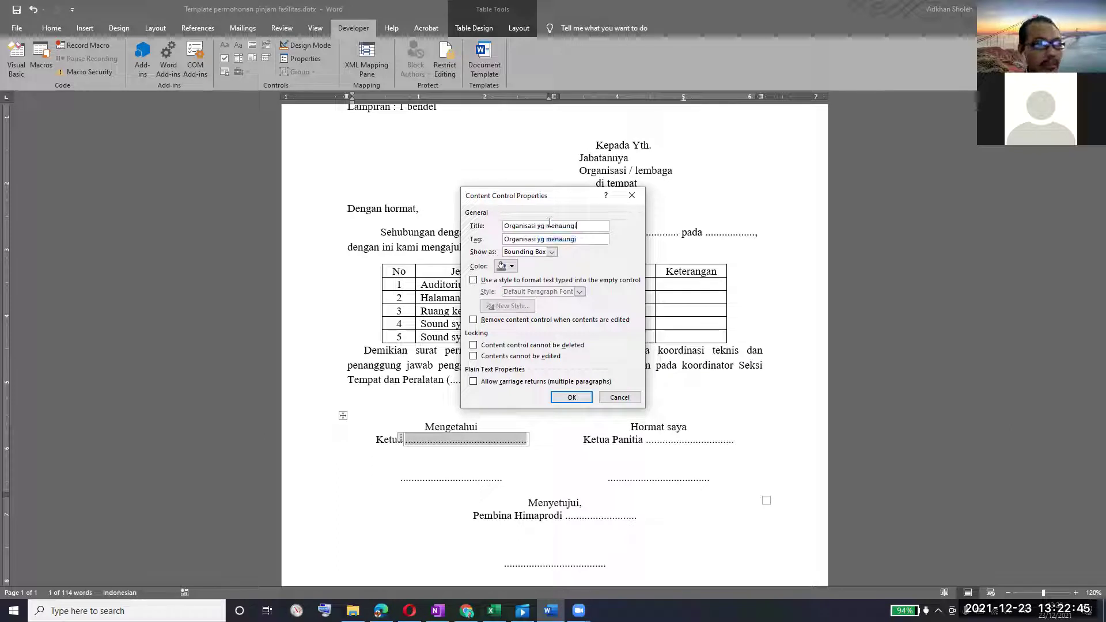
pyautogui.click(561, 397)
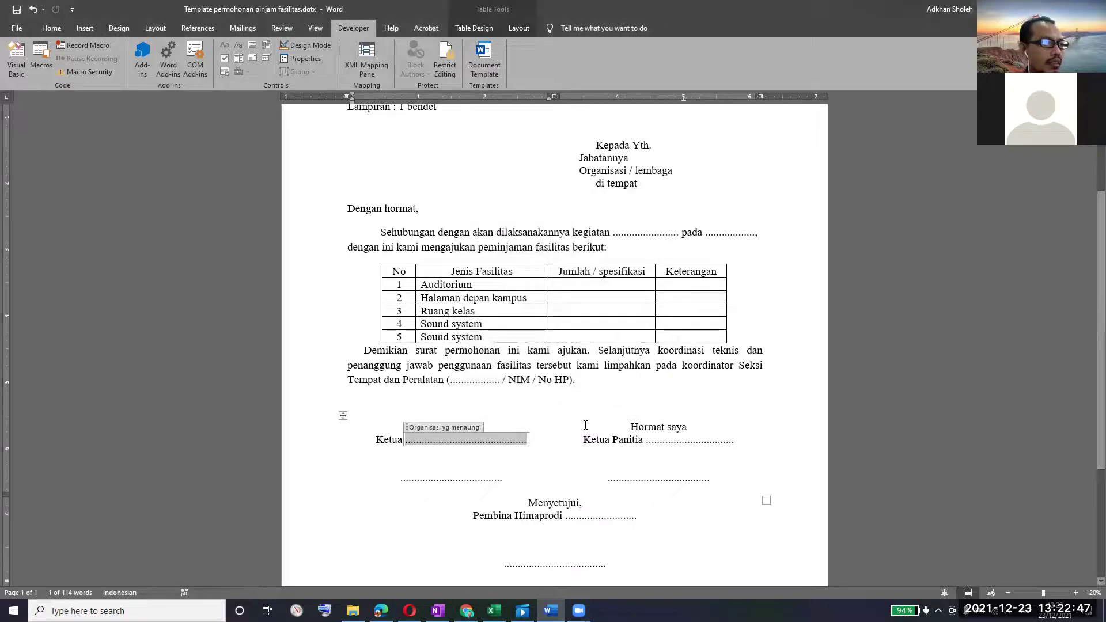
# Wrap the dotted name line below "Ketua" under "Mengetahui" in a plain text content control and title it "Nama ketua".
pyautogui.doubleClick(438, 479)
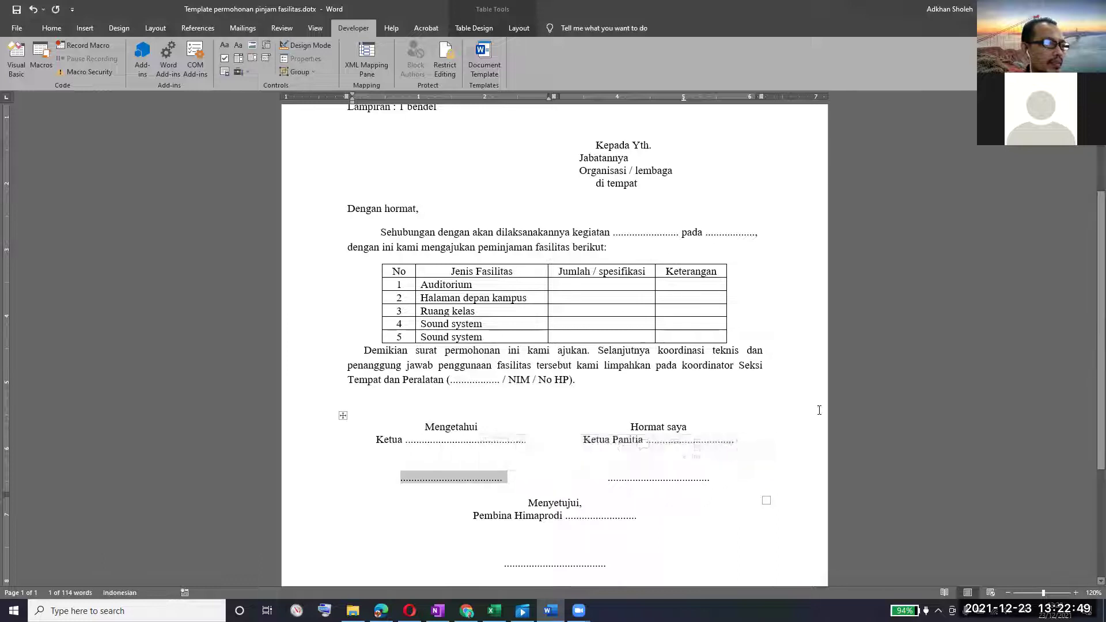
pyautogui.click(240, 45)
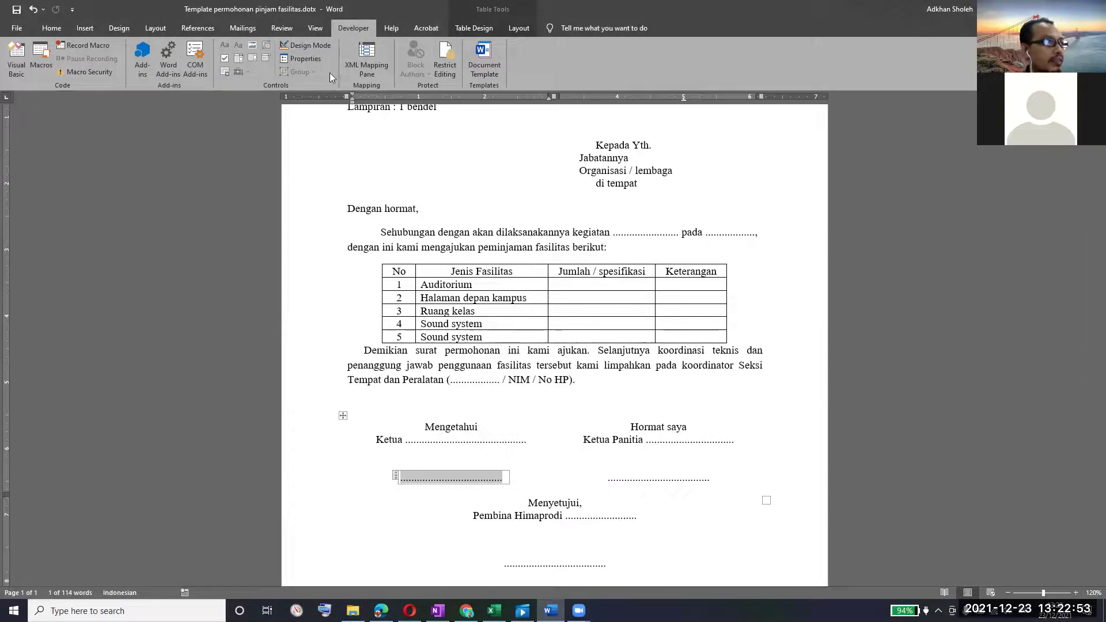
pyautogui.click(301, 57)
pyautogui.write('Nama ketua')
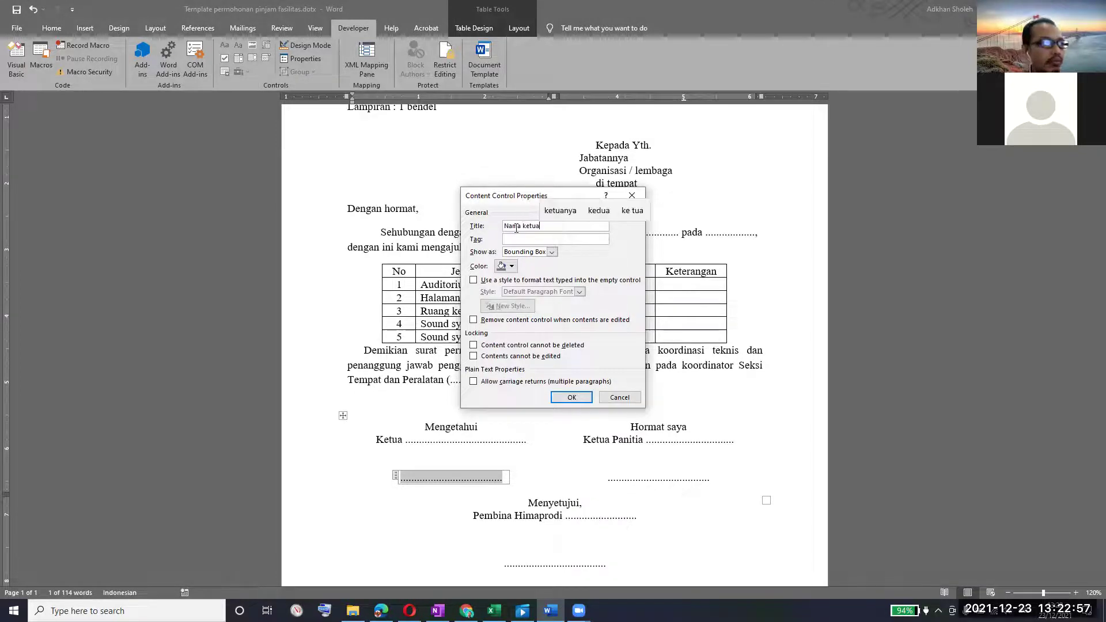
# Set the content control's tag to "Nama ketua organisasi" and apply the properties.
pyautogui.click(521, 237)
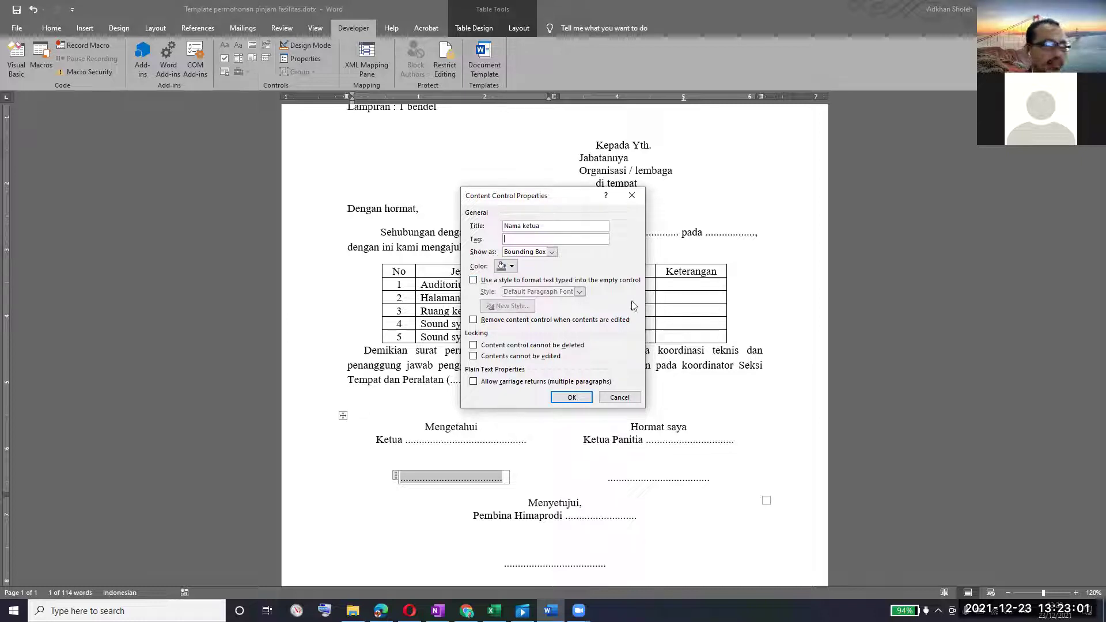
pyautogui.write('Nama ke')
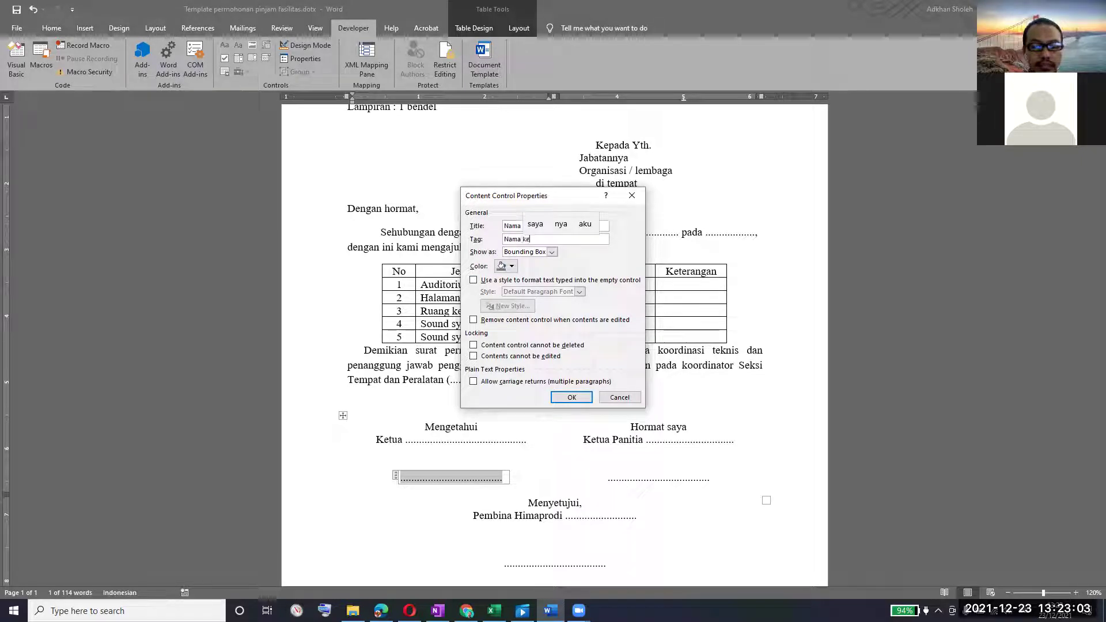
pyautogui.write('tua orga')
pyautogui.press('Up')
pyautogui.press('Return')
pyautogui.hotkey('shift', 'Tab')
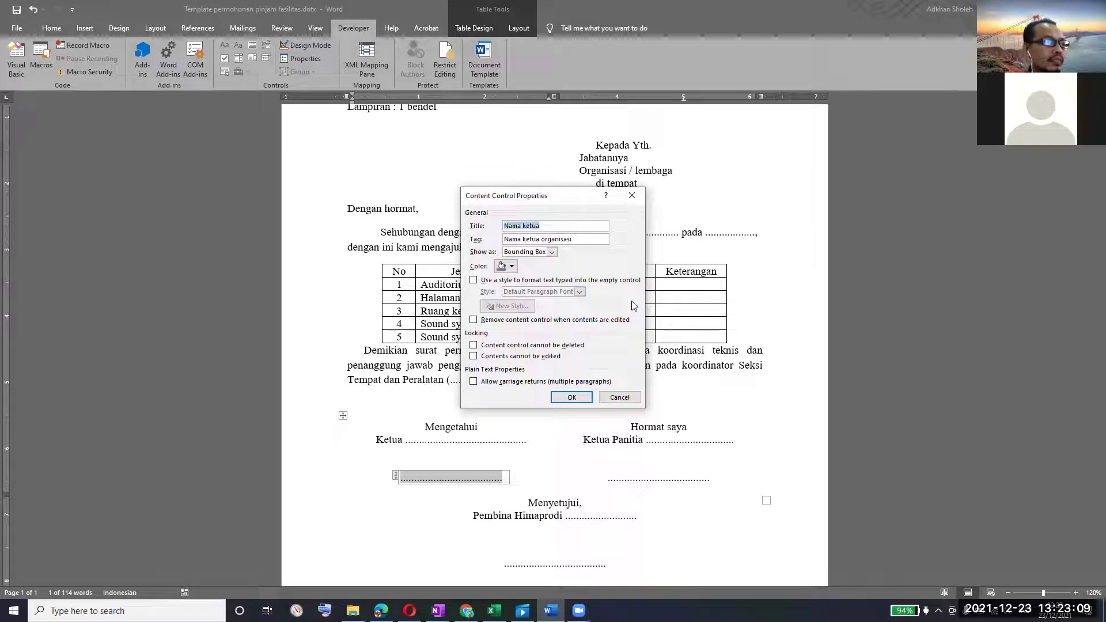
pyautogui.click(584, 396)
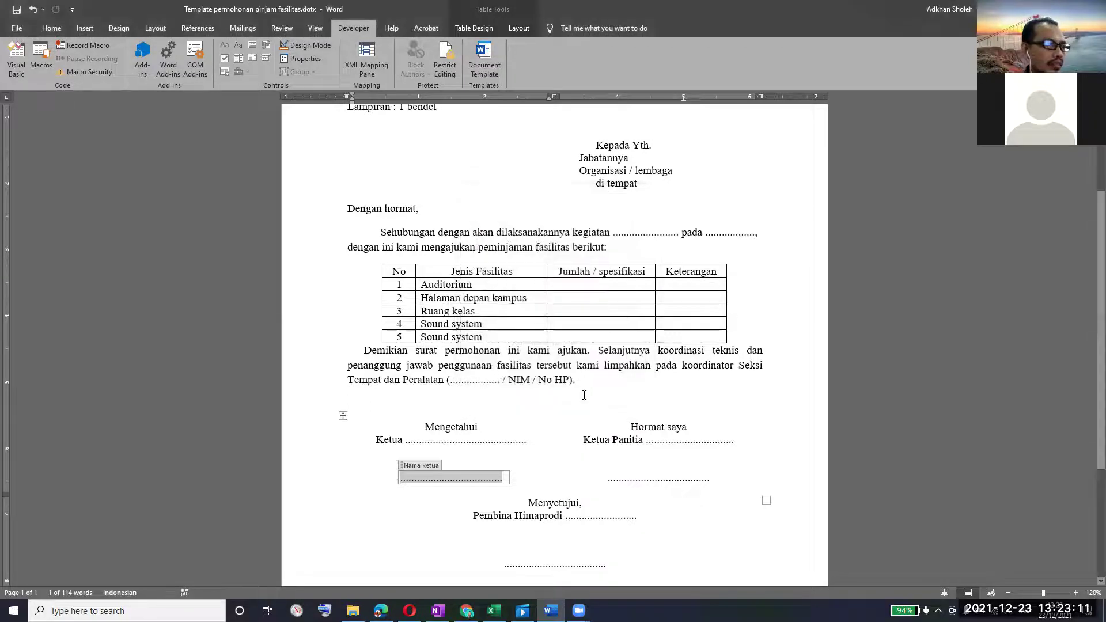
# Wrap the dotted name line below "Ketua Panitia" in a plain text content control and enter the title "nama ketua panitia".
pyautogui.doubleClick(644, 478)
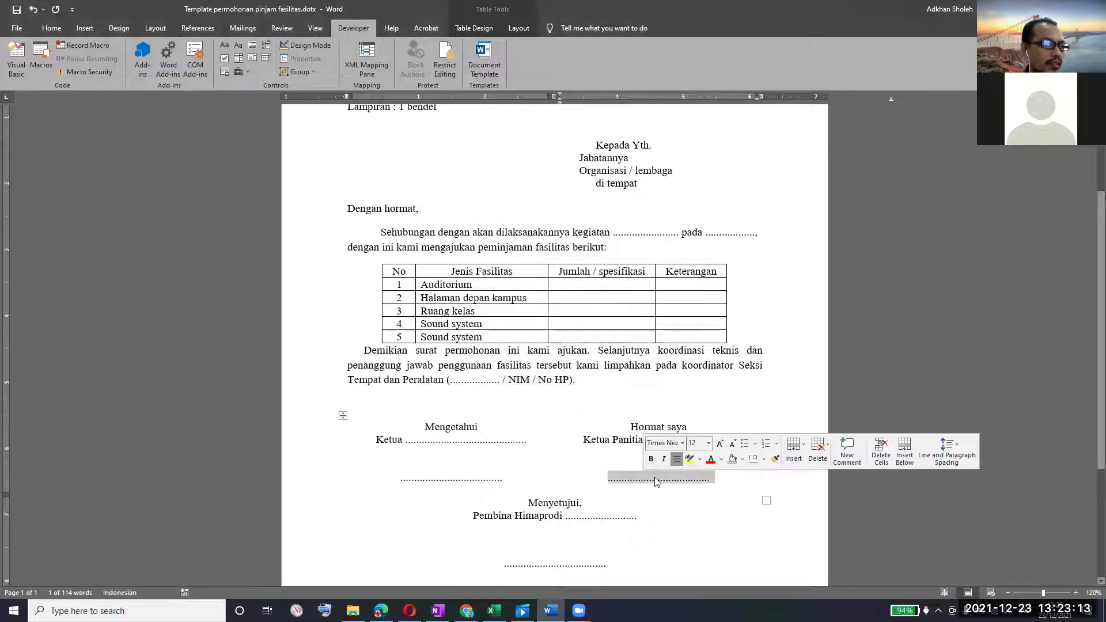
pyautogui.click(238, 45)
pyautogui.click(300, 58)
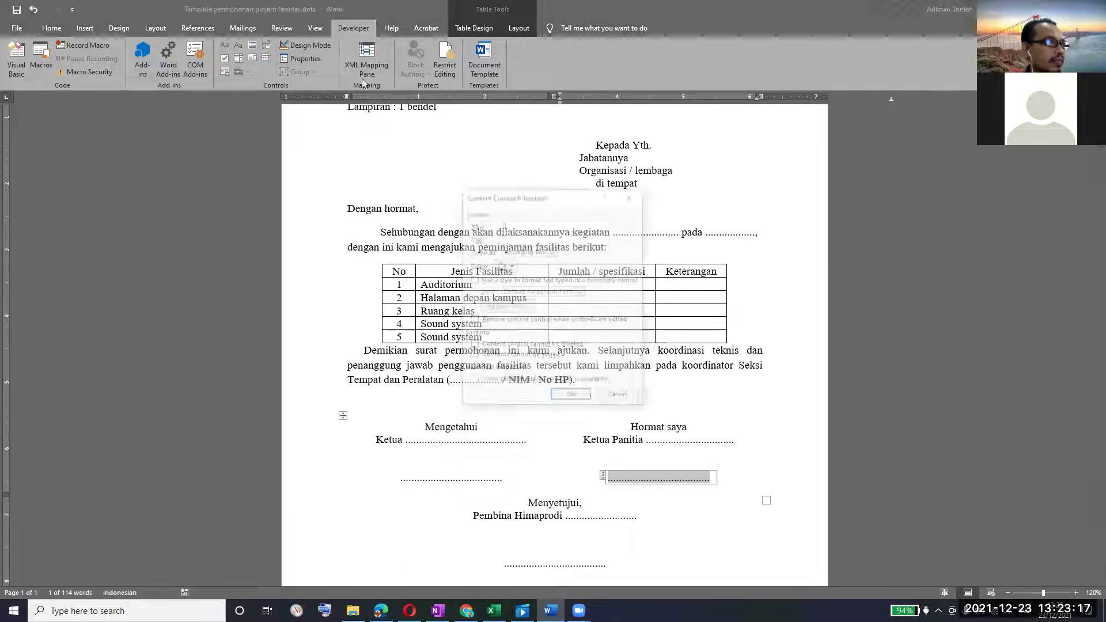
pyautogui.write('nama')
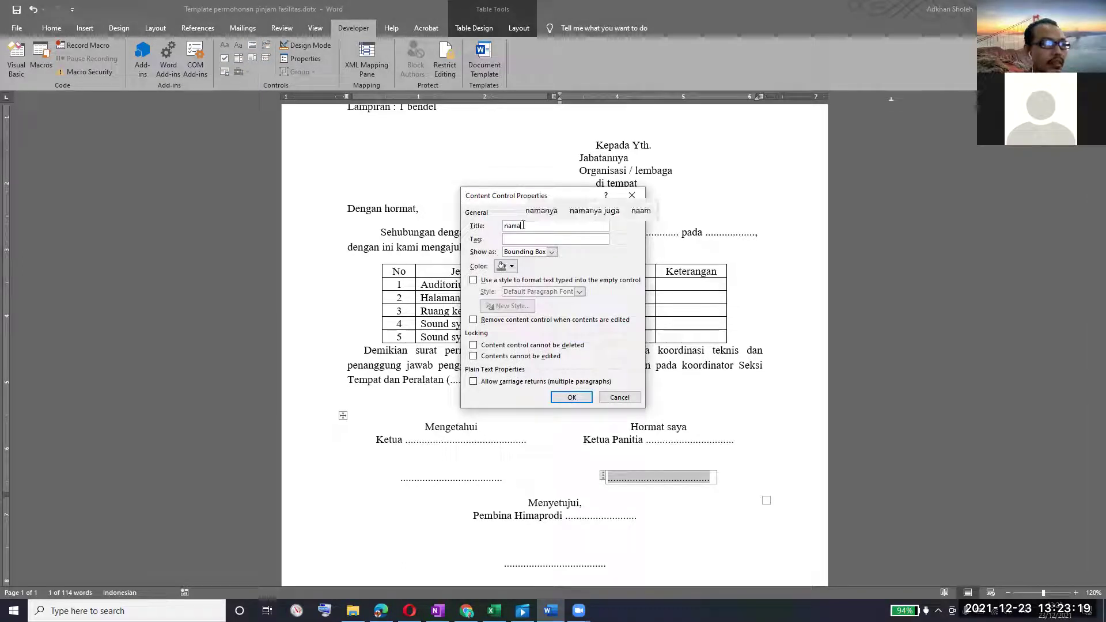
pyautogui.write(' ketua')
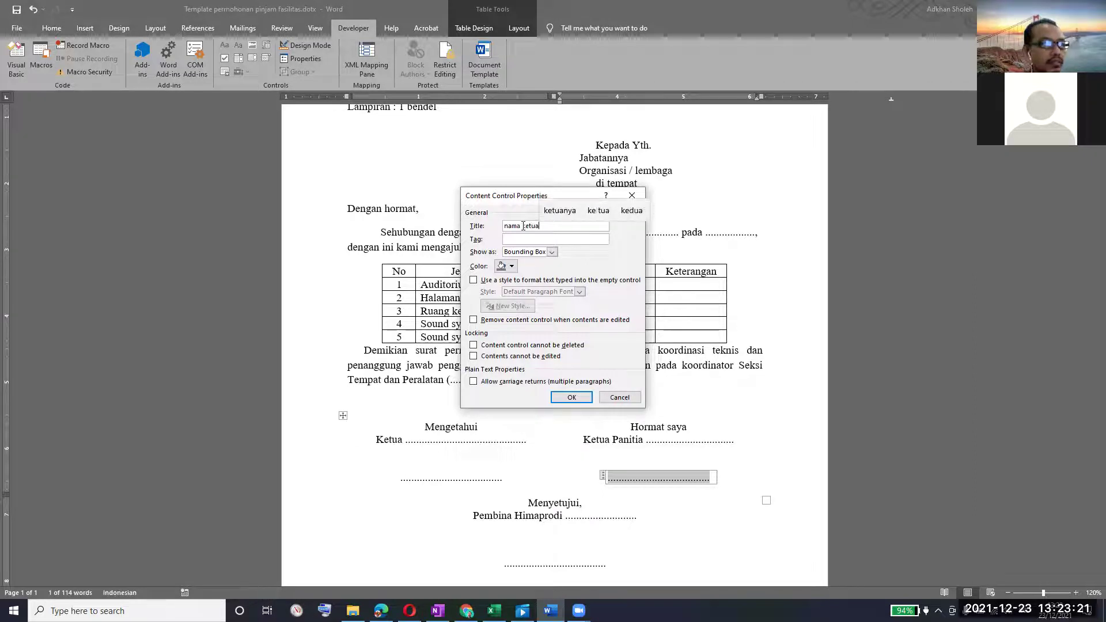
pyautogui.write(' pan')
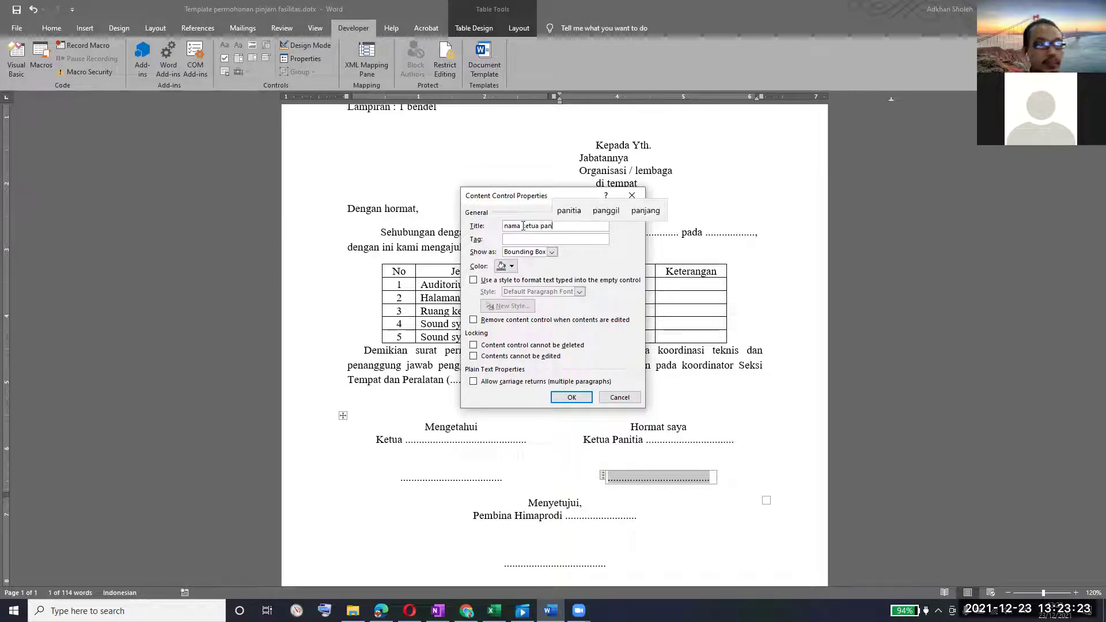
pyautogui.press('Up')
pyautogui.press('Return')
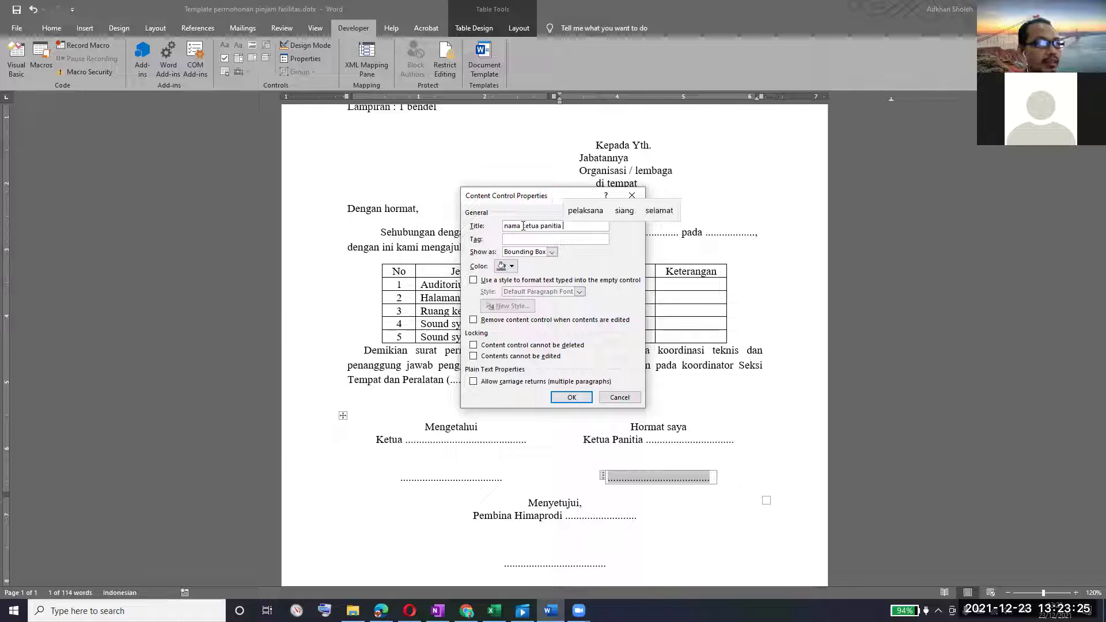
# Capitalize the title as "Nama ketua panitia", reuse the same text as the tag, and apply the properties.
pyautogui.hotkey('ctrl', 'shift', 'Left')
pyautogui.hotkey('ctrl', 'shift', 'Left')
pyautogui.hotkey('ctrl', 'shift', 'Left')
pyautogui.hotkey('ctrl', 'c')
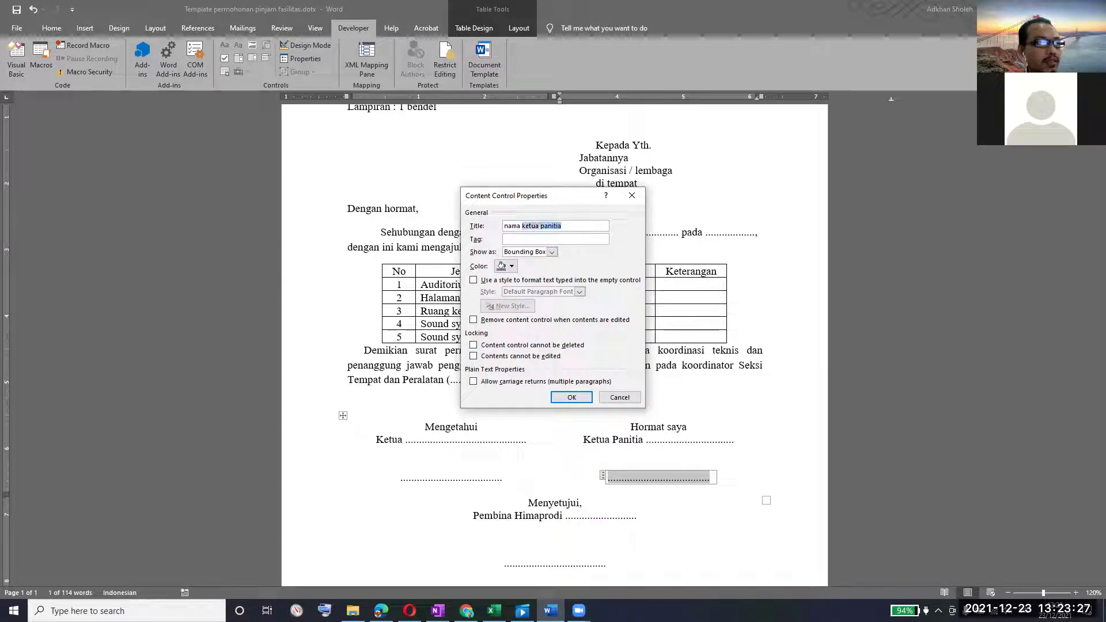
pyautogui.press('Left')
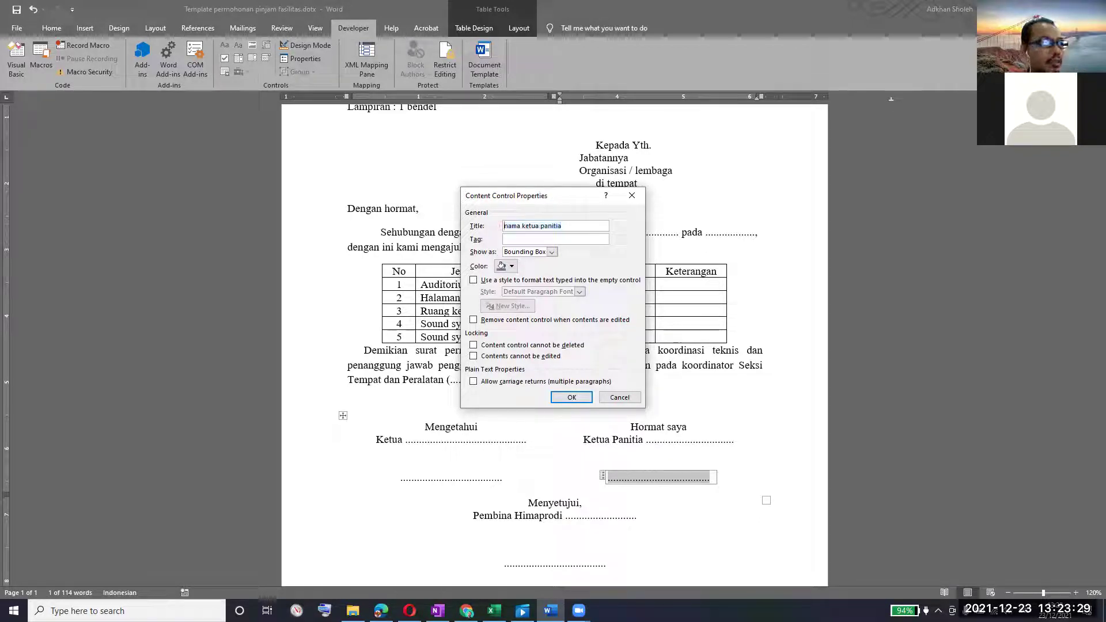
pyautogui.write('N')
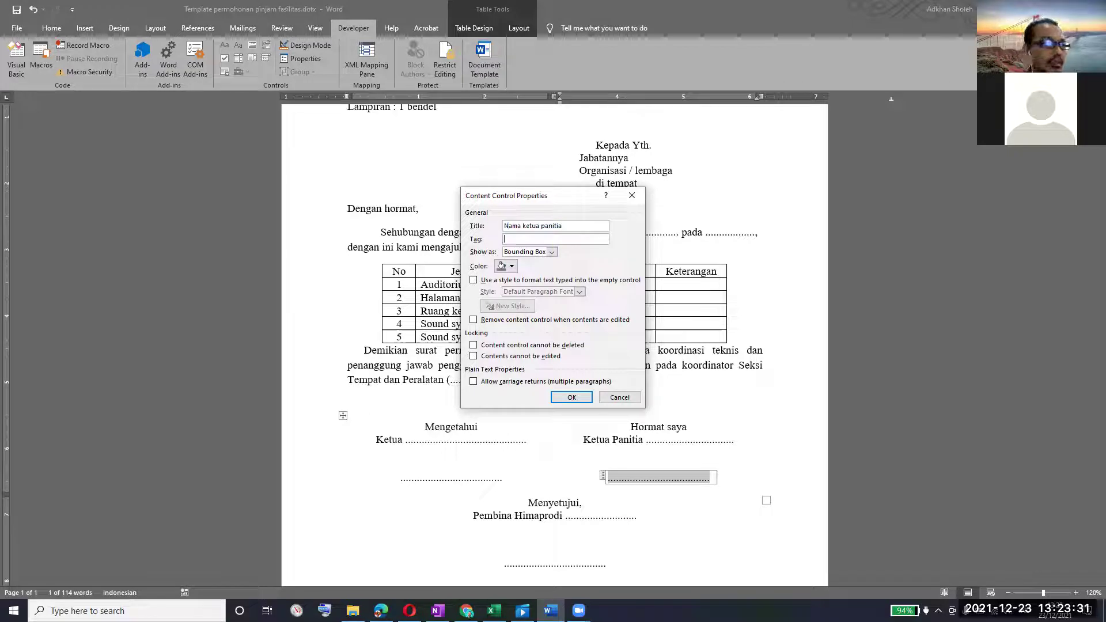
pyautogui.hotkey('ctrl', 'v')
pyautogui.hotkey('shift', 'Right')
pyautogui.write('N')
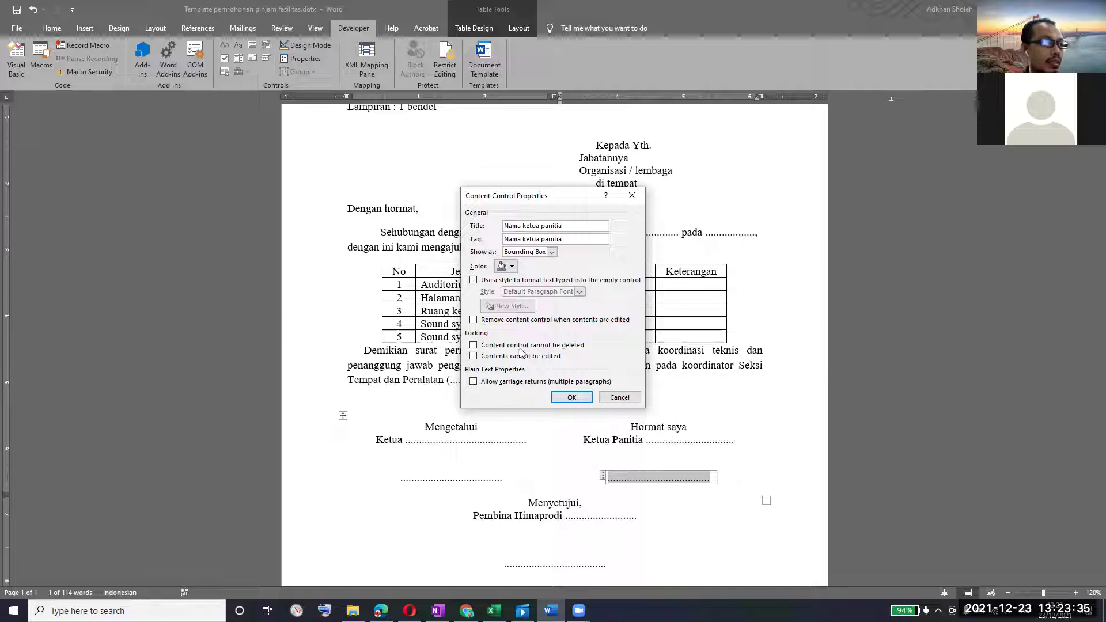
pyautogui.click(558, 400)
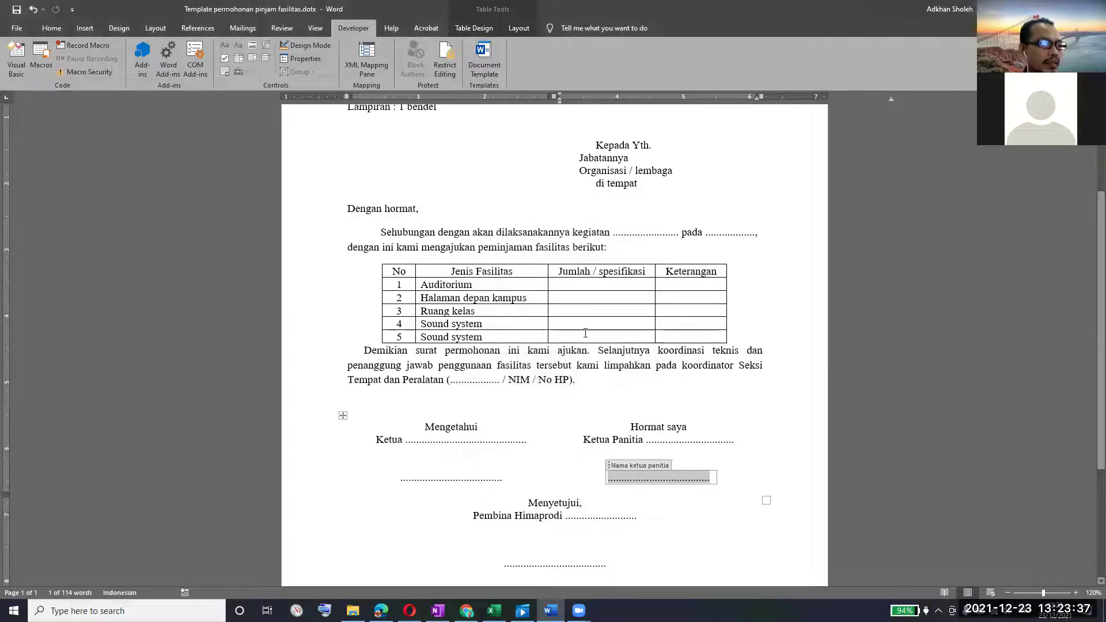
# Select the word "Himaprodi" in the "Pembina Himaprodi" line under "Menyetujui".
pyautogui.scroll(-3, 656, 333)
pyautogui.scroll(-1, 656, 333)
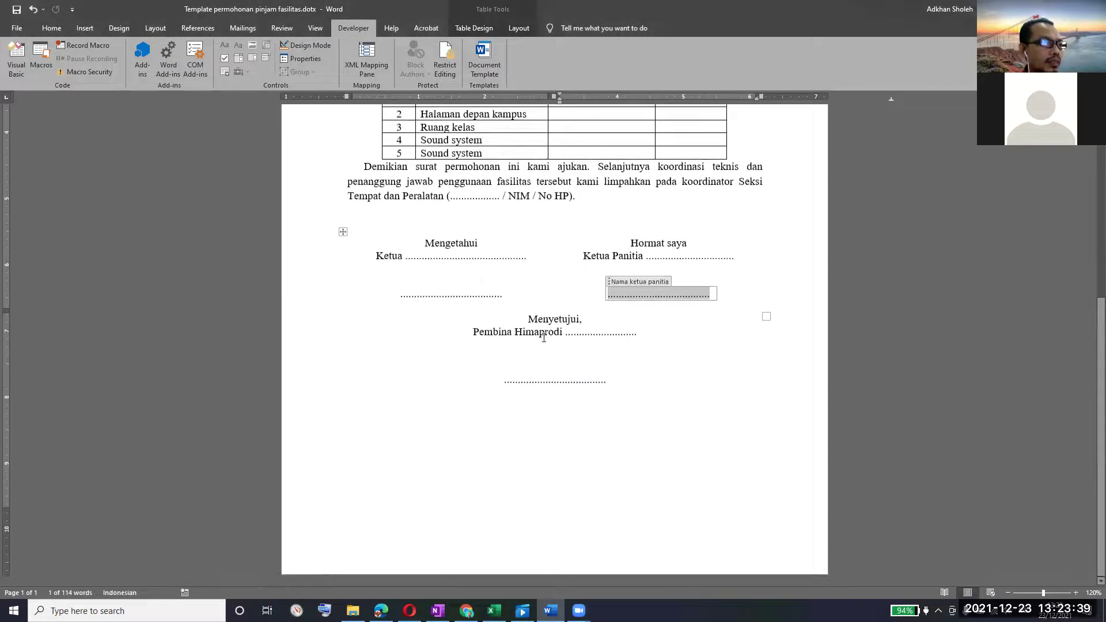
pyautogui.doubleClick(543, 337)
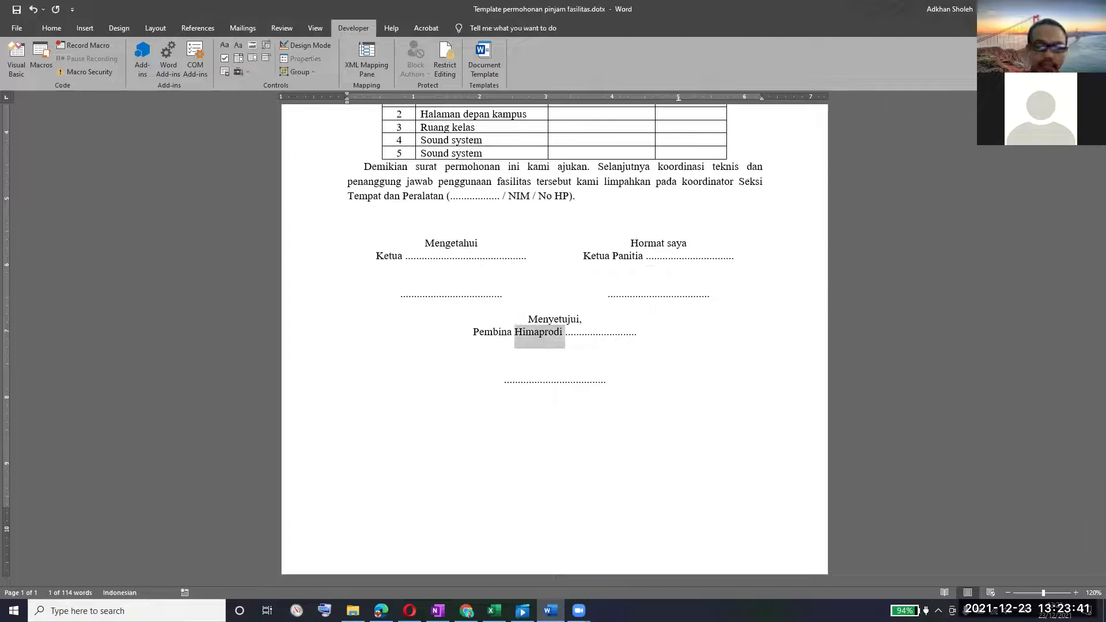
# Replace the "Pembina Himaprodi" text beneath "Menyetujui," with a longer dotted placeholder line.
pyautogui.press('BackSpace')
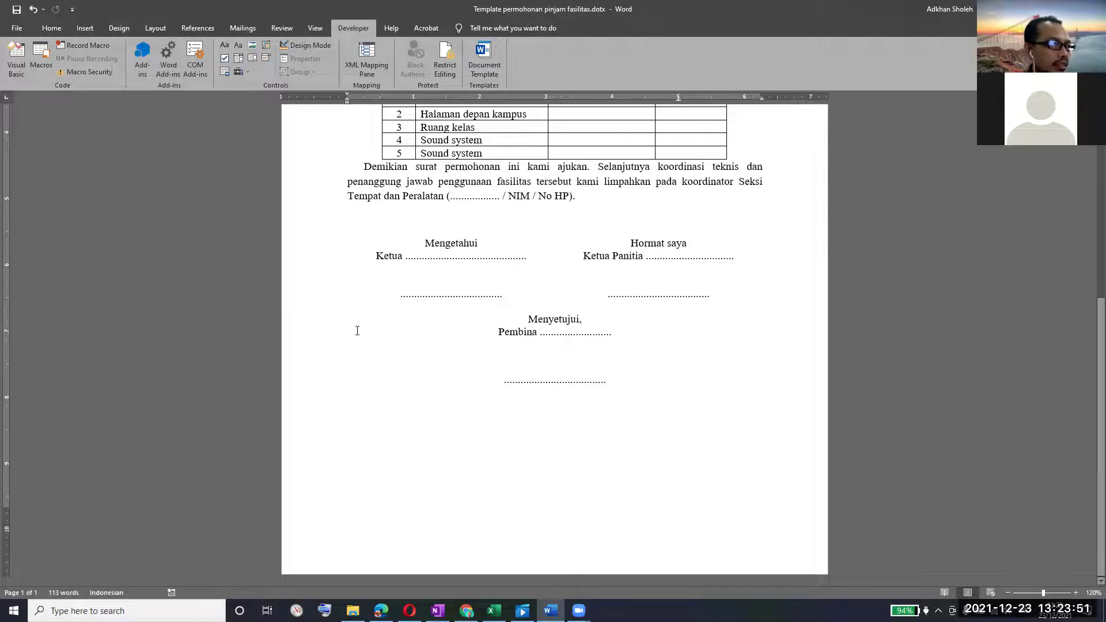
pyautogui.doubleClick(517, 334)
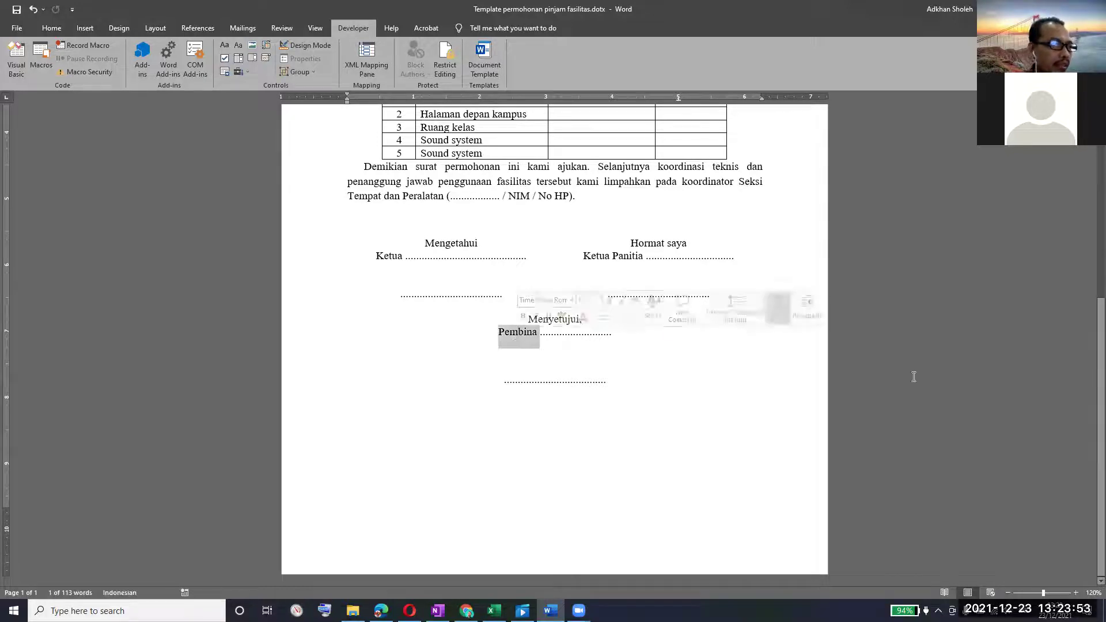
pyautogui.press('Delete')
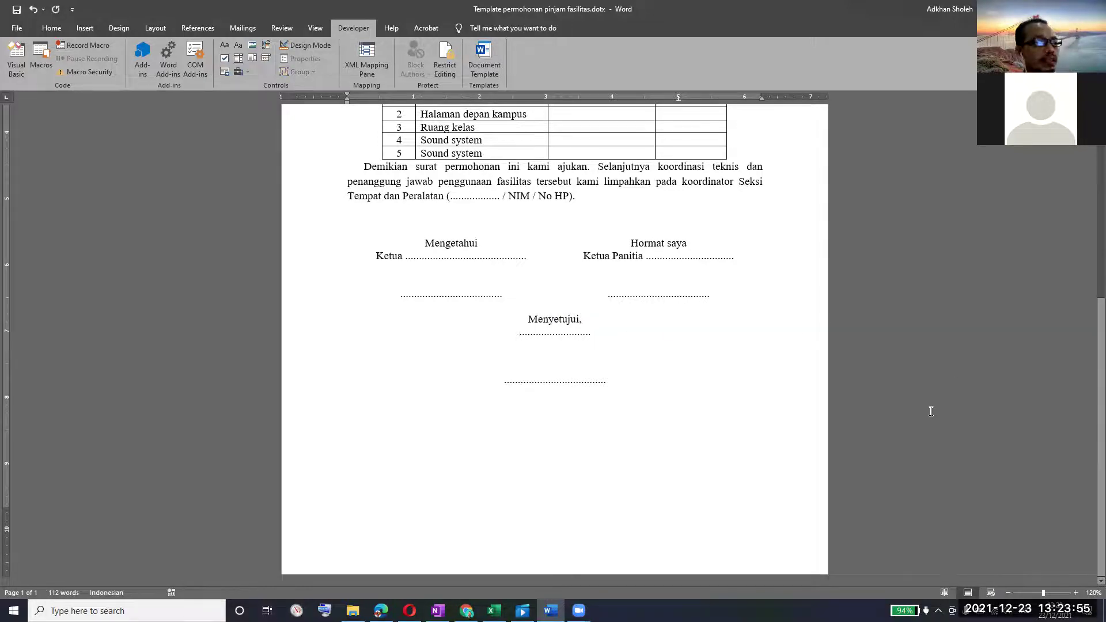
pyautogui.write('.................................')
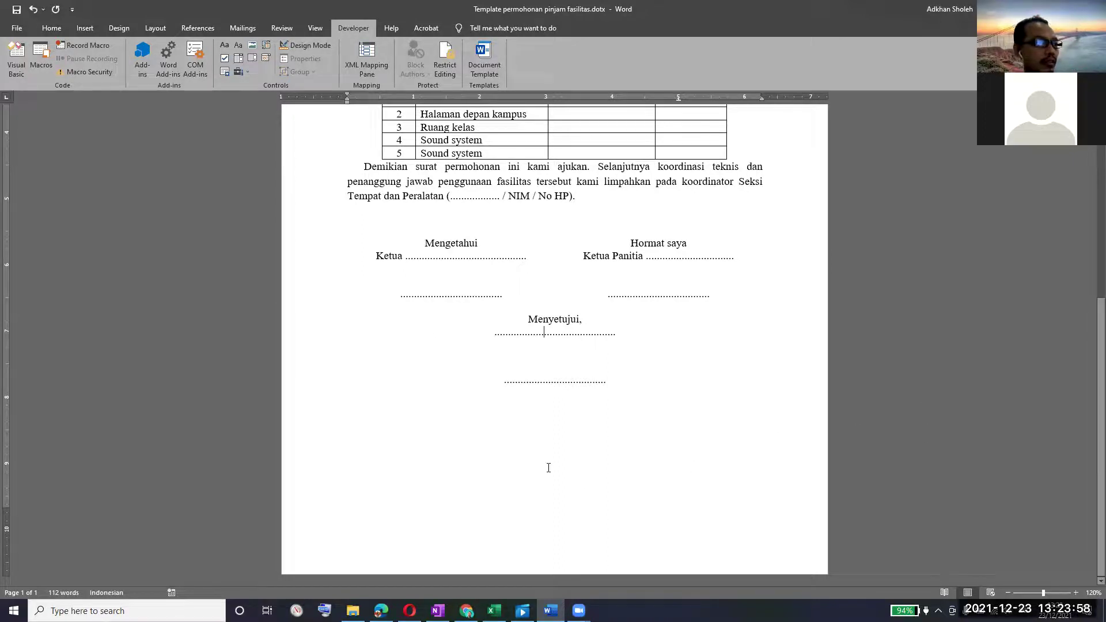
pyautogui.click(308, 332)
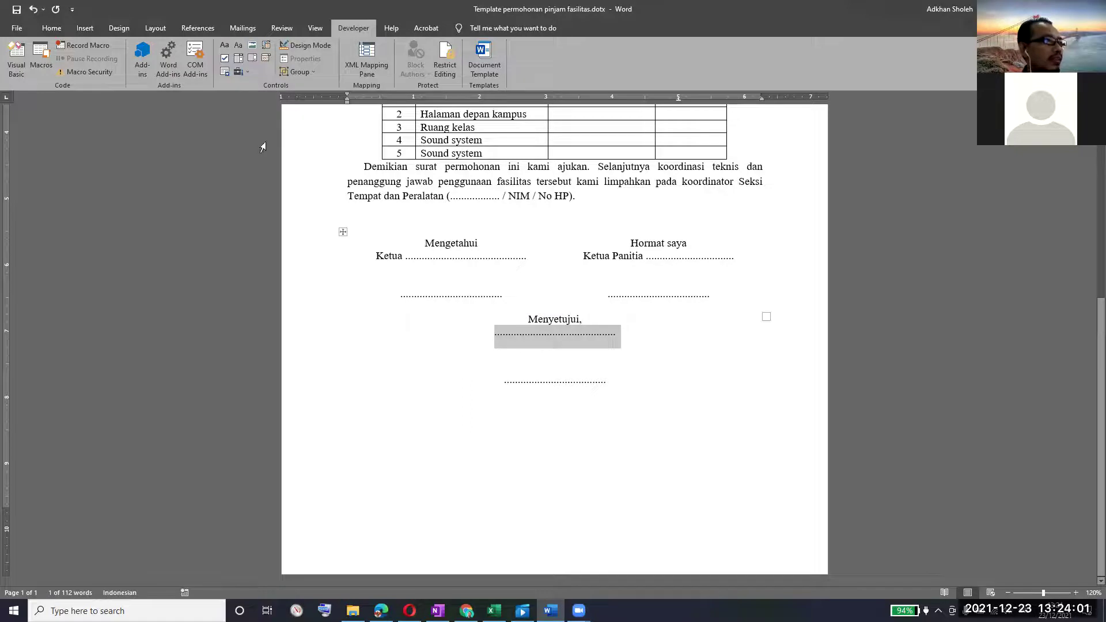
# Review the whole letter from the date and addressee block down to the signature section.
pyautogui.scroll(3, 482, 274)
pyautogui.scroll(1, 622, 254)
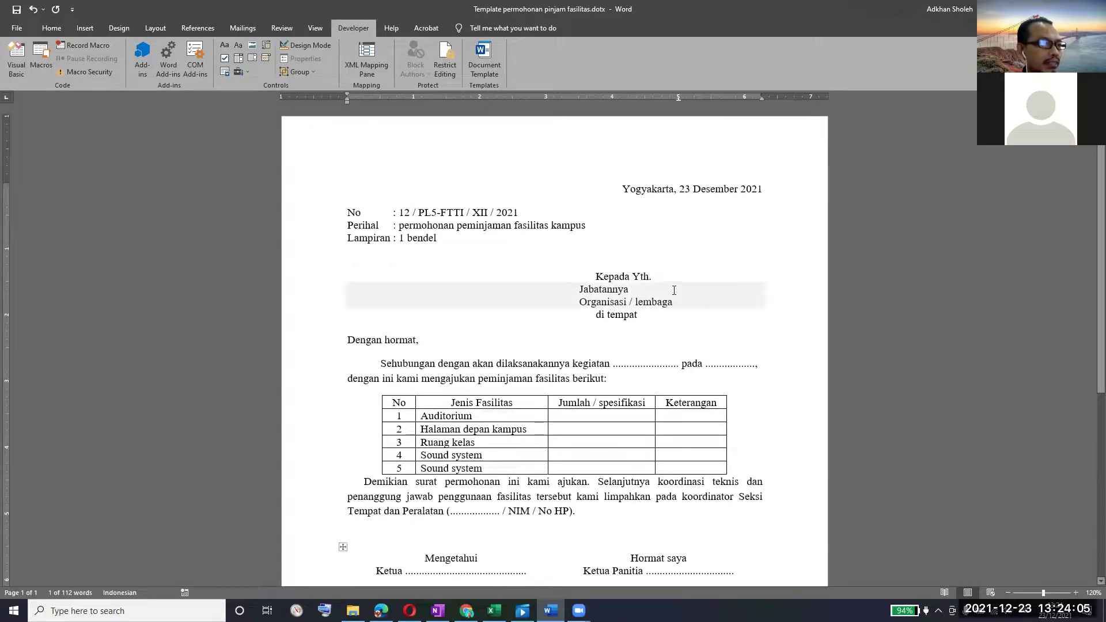
pyautogui.scroll(-3, 538, 471)
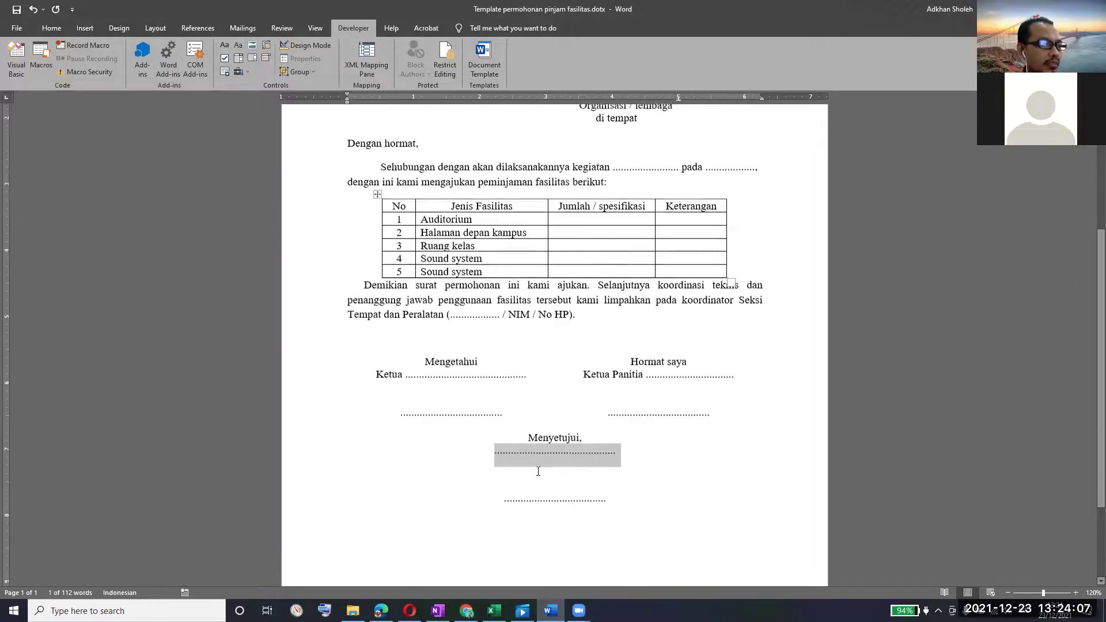
pyautogui.scroll(3, 490, 404)
pyautogui.scroll(-2, 447, 307)
pyautogui.scroll(-1, 447, 307)
pyautogui.scroll(2, 449, 307)
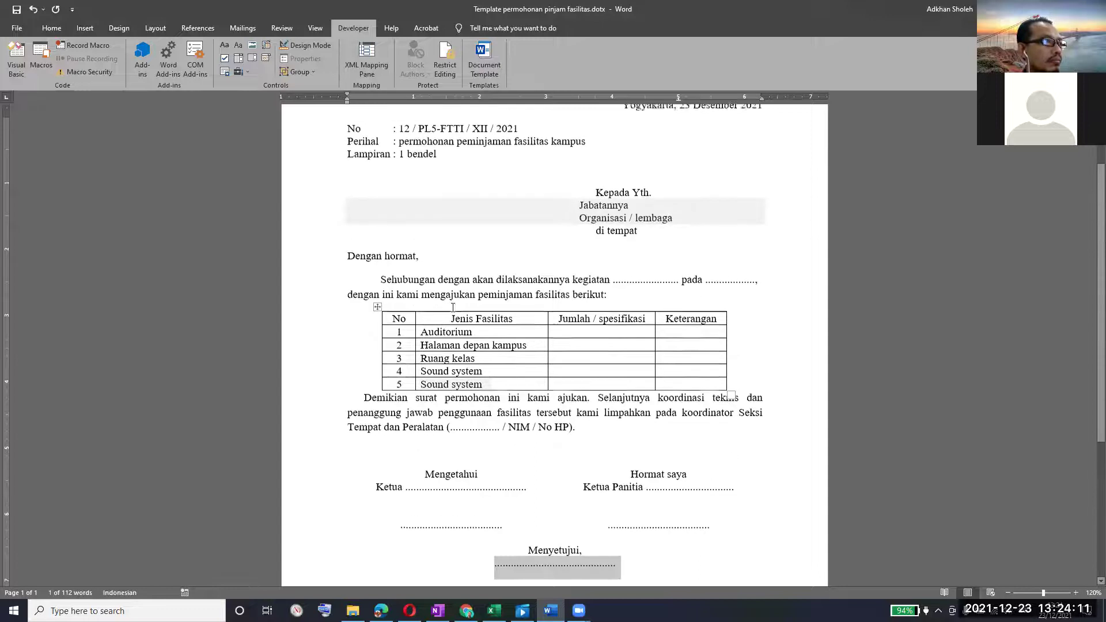
pyautogui.scroll(1, 452, 307)
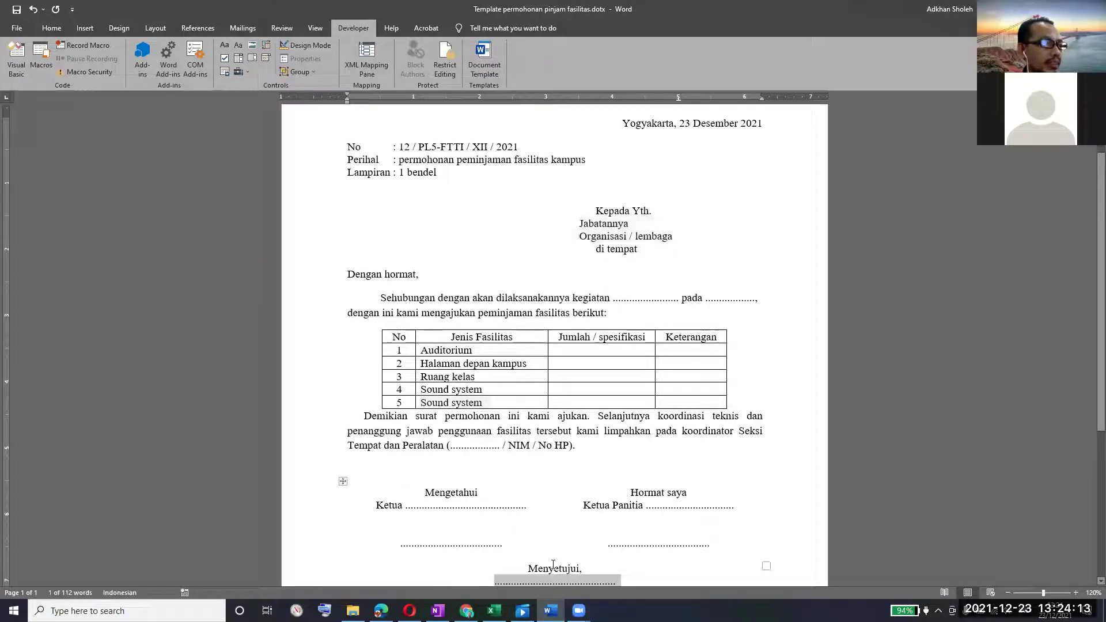
pyautogui.scroll(-1, 602, 248)
pyautogui.scroll(1, 594, 231)
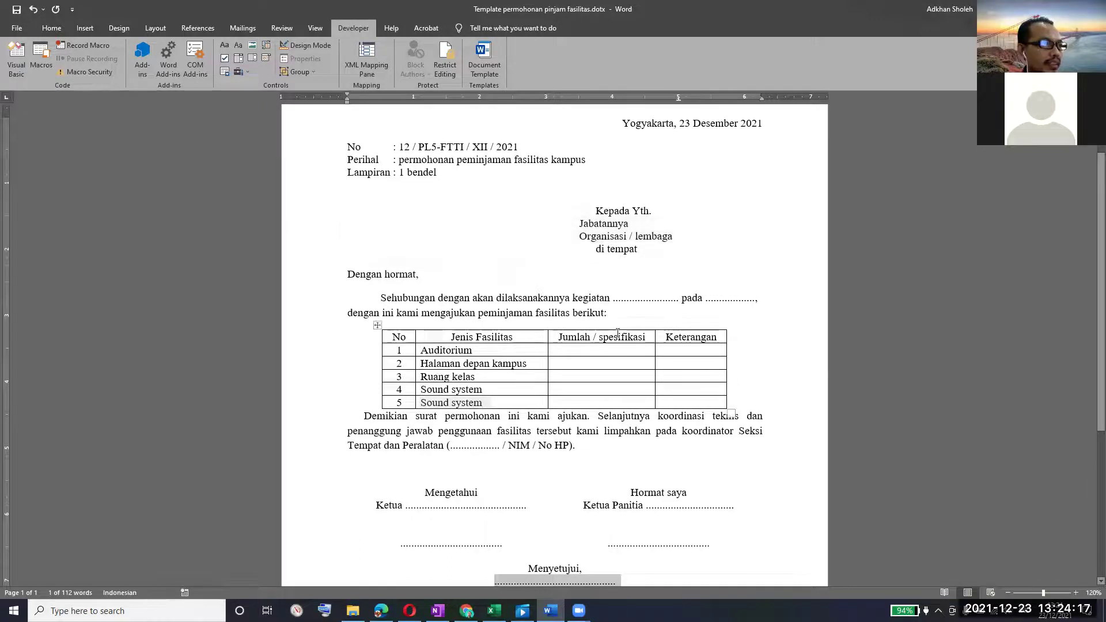
pyautogui.scroll(-1, 591, 223)
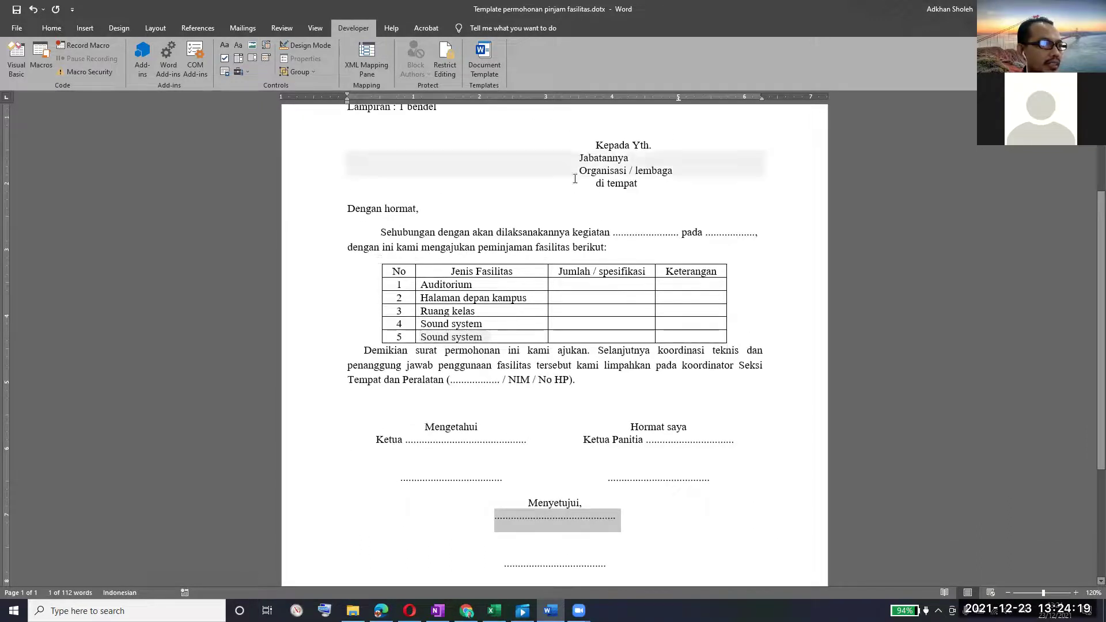
# Delete the dotted placeholder line directly beneath "Menyetujui,".
pyautogui.click(546, 517)
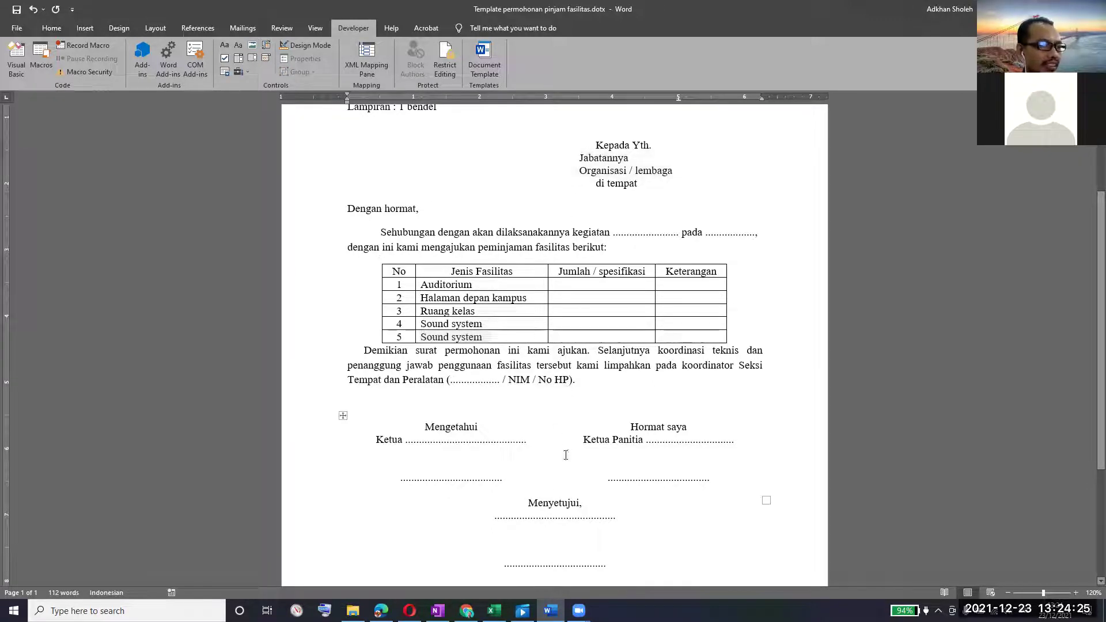
pyautogui.doubleClick(548, 514)
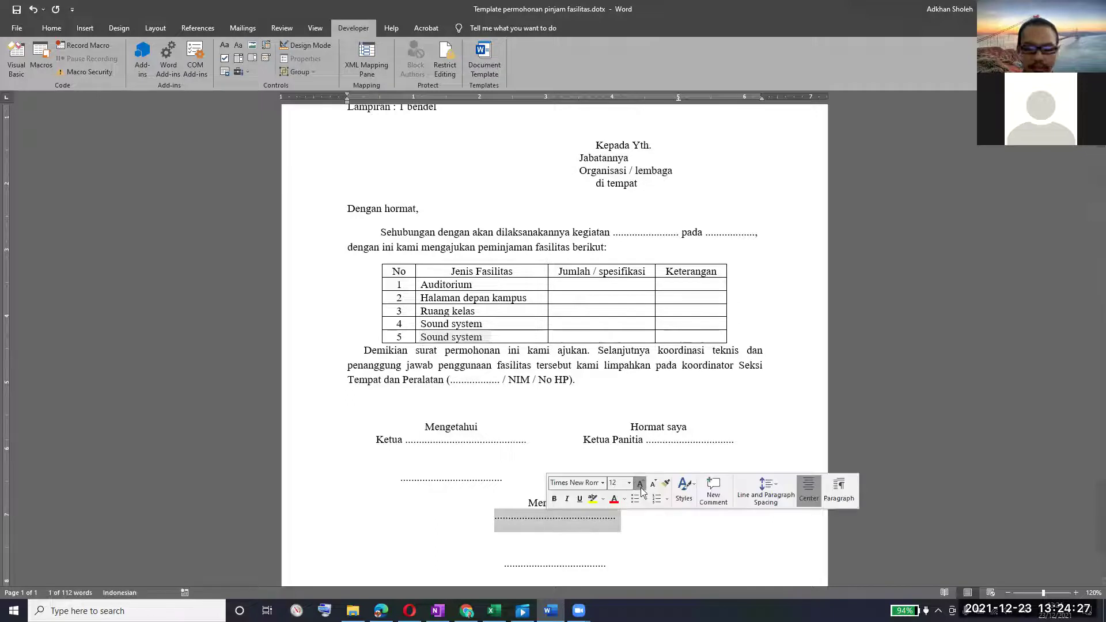
pyautogui.press('Delete')
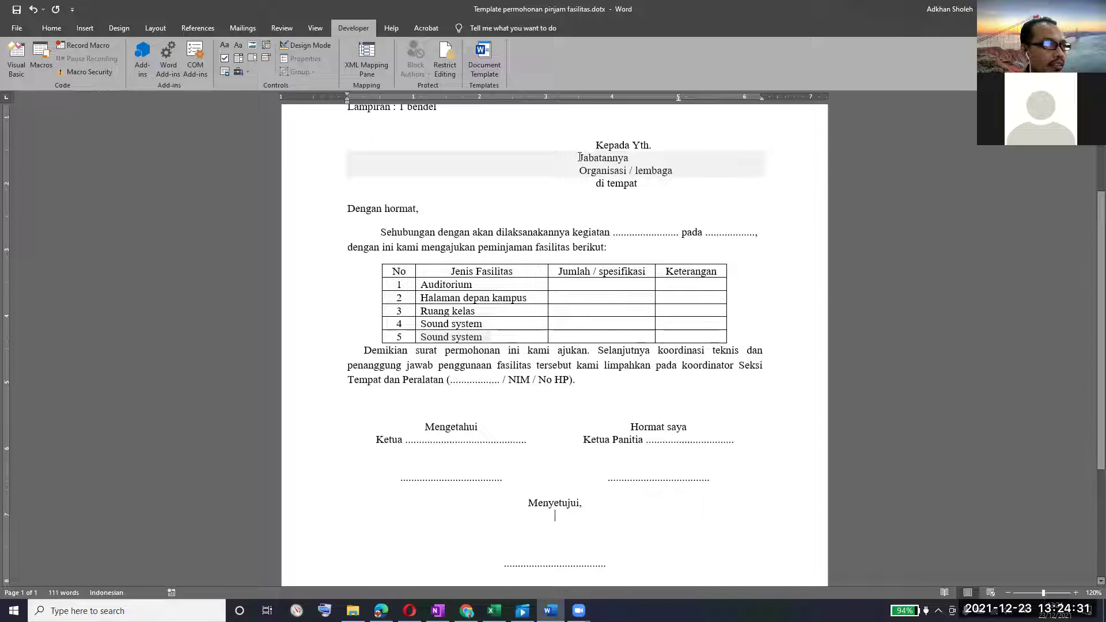
# Insert a linked copy of "Jabatannya" from the addressee block on the empty line beneath "Menyetujui,".
pyautogui.moveTo(580, 156); pyautogui.dragTo(632, 154)
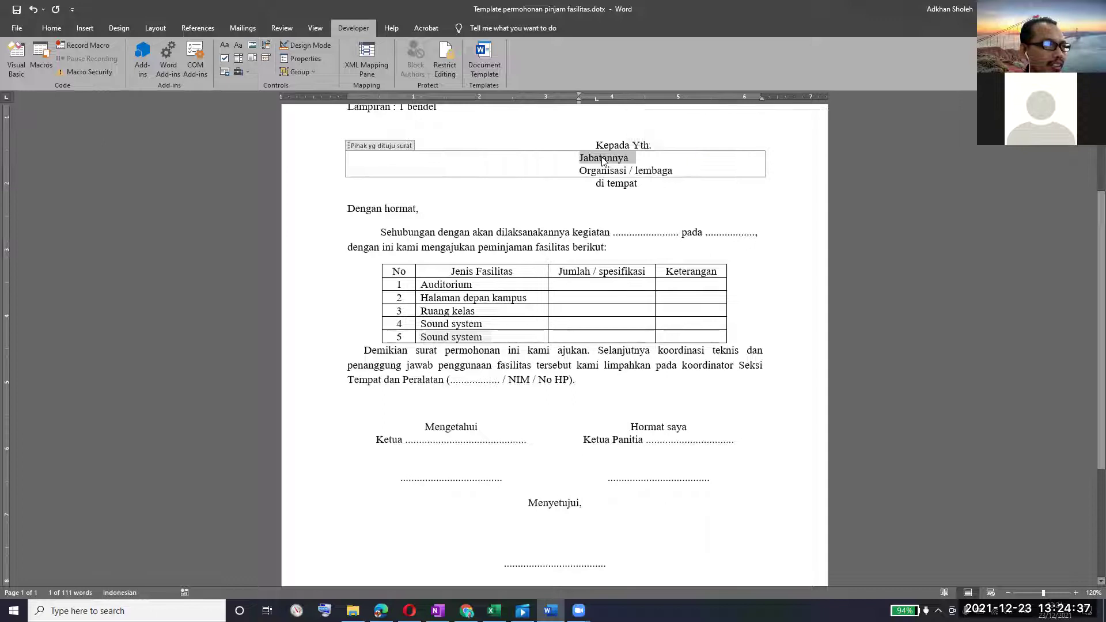
pyautogui.moveTo(603, 161); pyautogui.dragTo(551, 515)
pyautogui.scroll(-1, 531, 444)
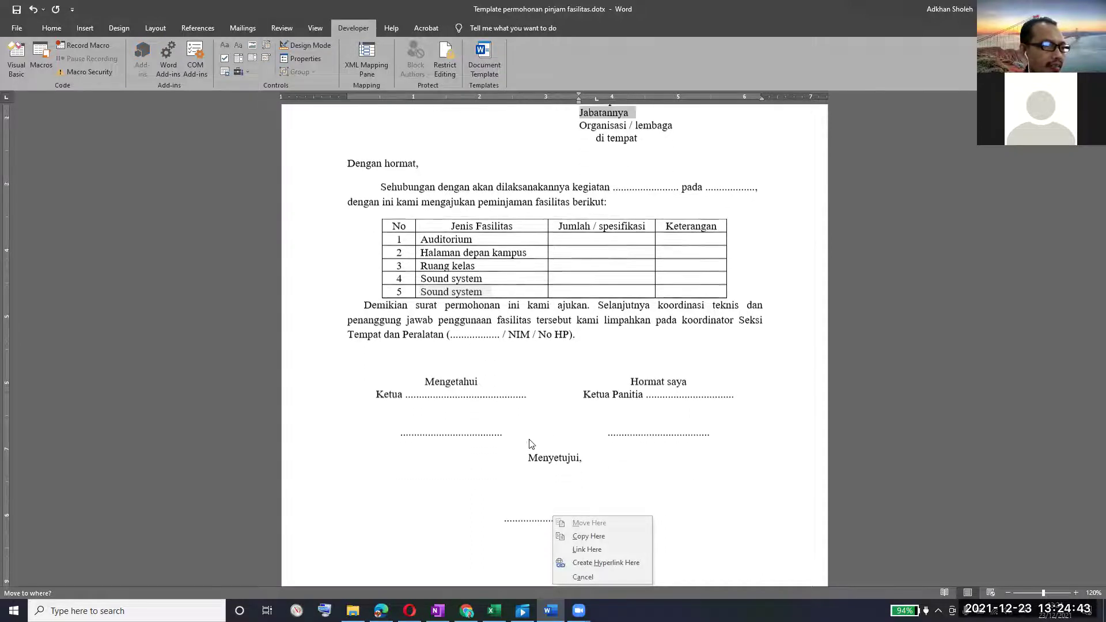
pyautogui.scroll(-1, 531, 443)
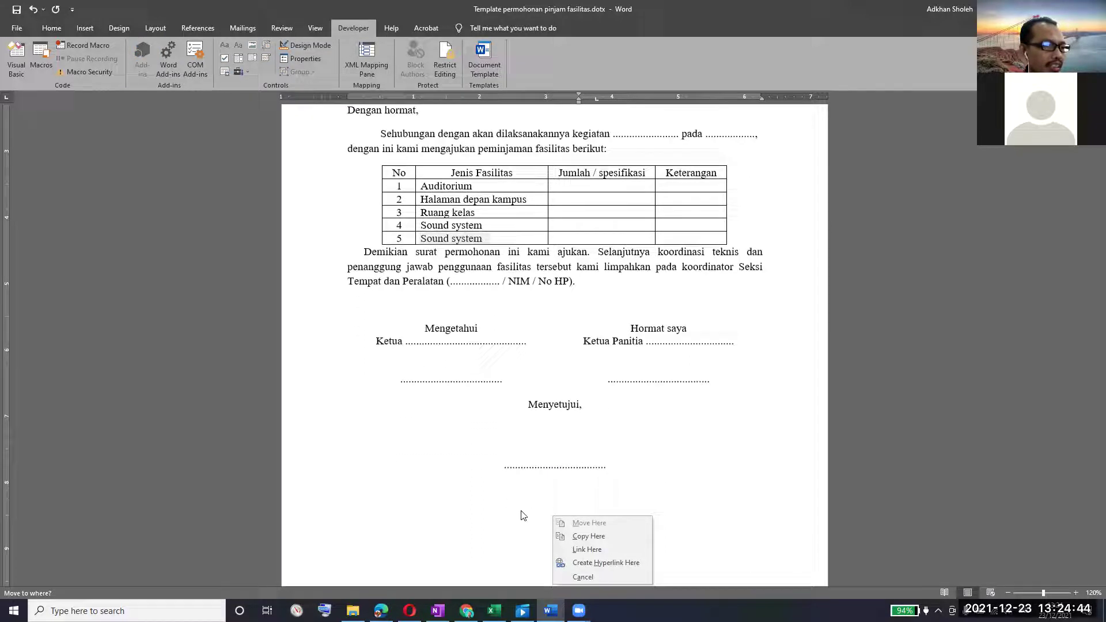
pyautogui.click(600, 548)
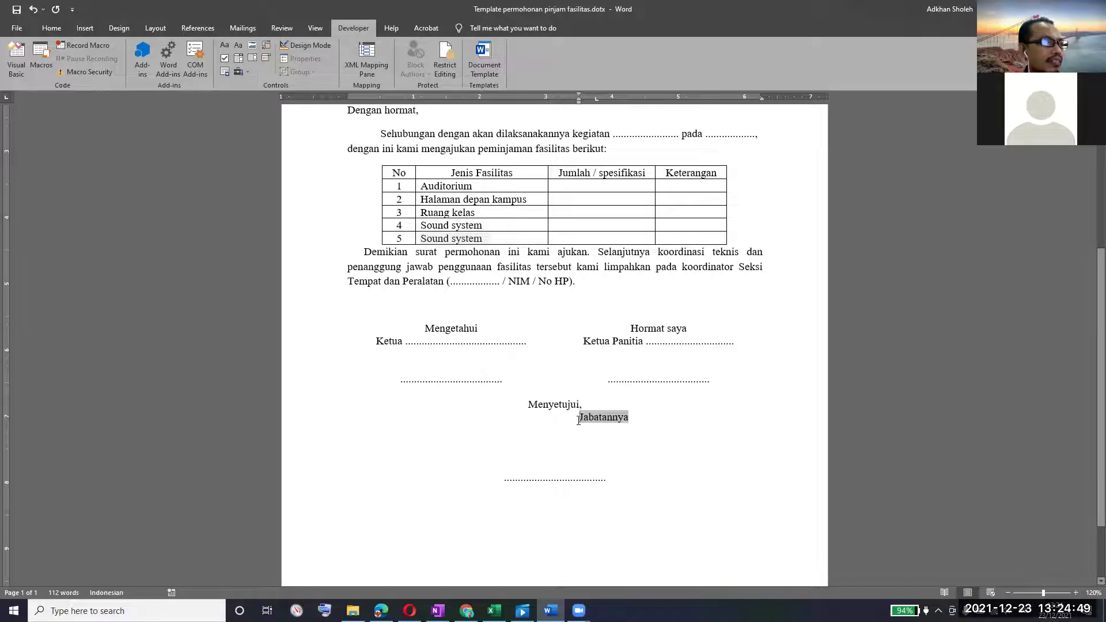
pyautogui.scroll(1, 578, 420)
pyautogui.scroll(-1, 582, 416)
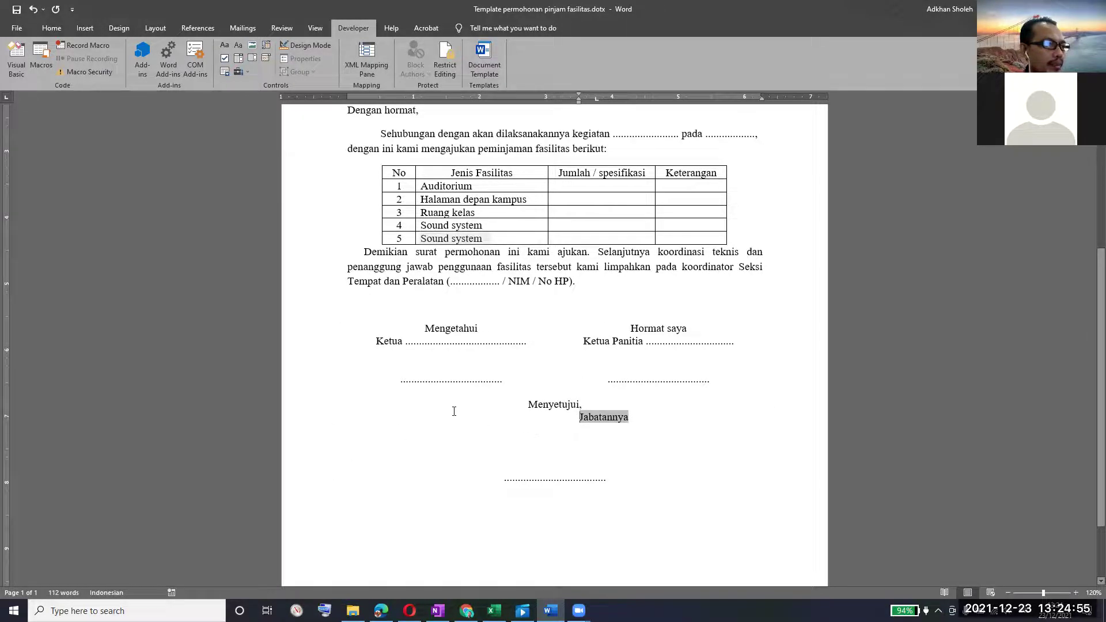
# Show the formatting marks and examine the "Menyetujui," paragraph and the linked "Jabatannya" paragraph below it.
pyautogui.click(324, 414)
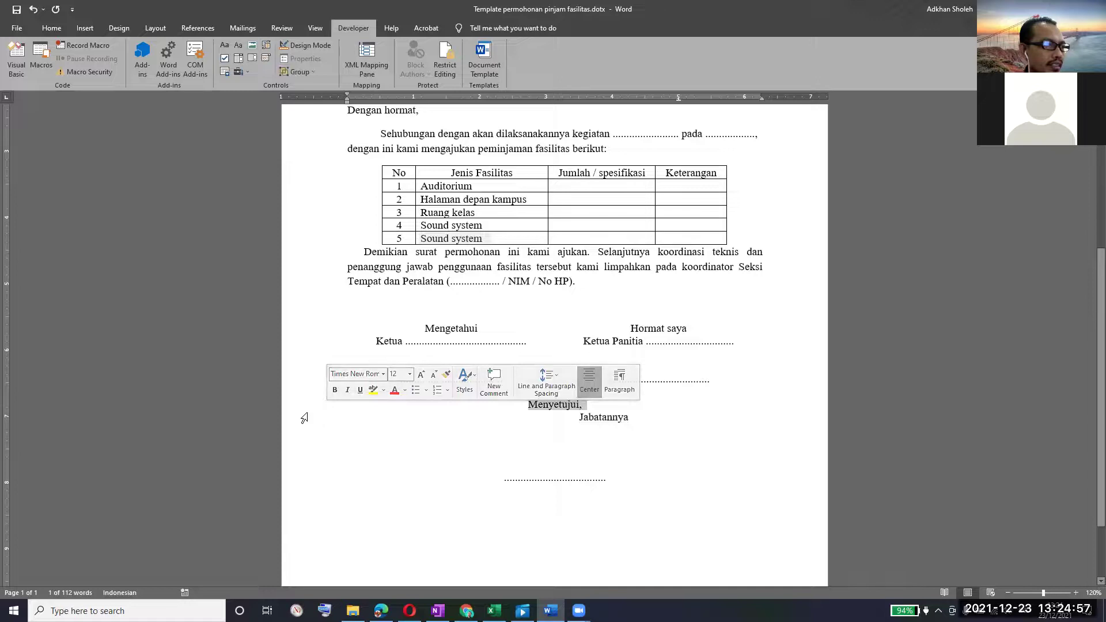
pyautogui.click(51, 28)
pyautogui.click(398, 49)
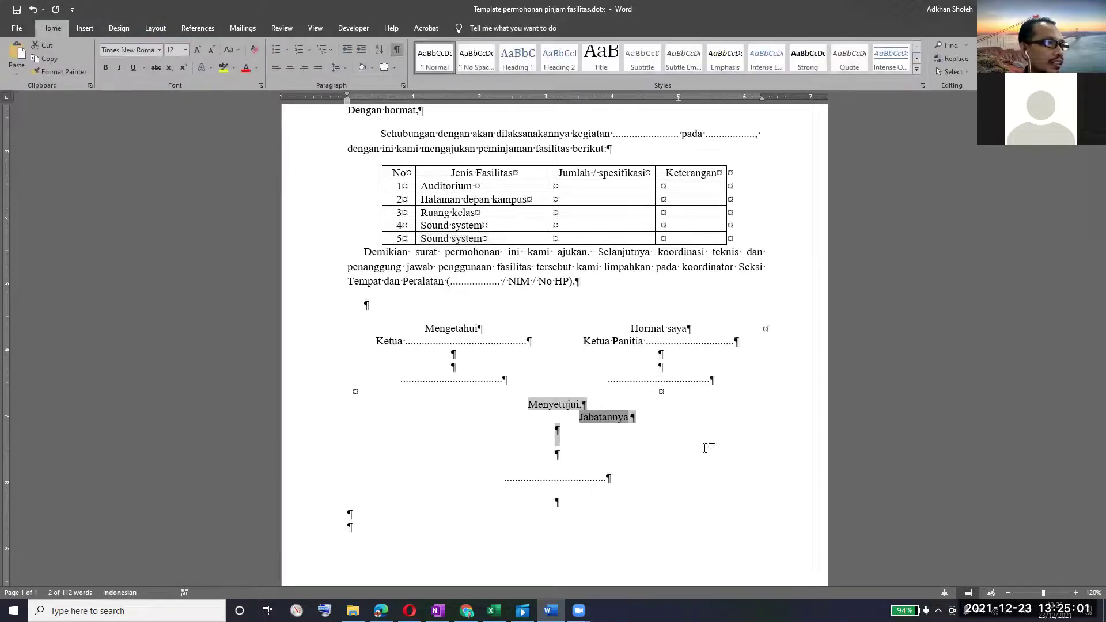
pyautogui.click(557, 404)
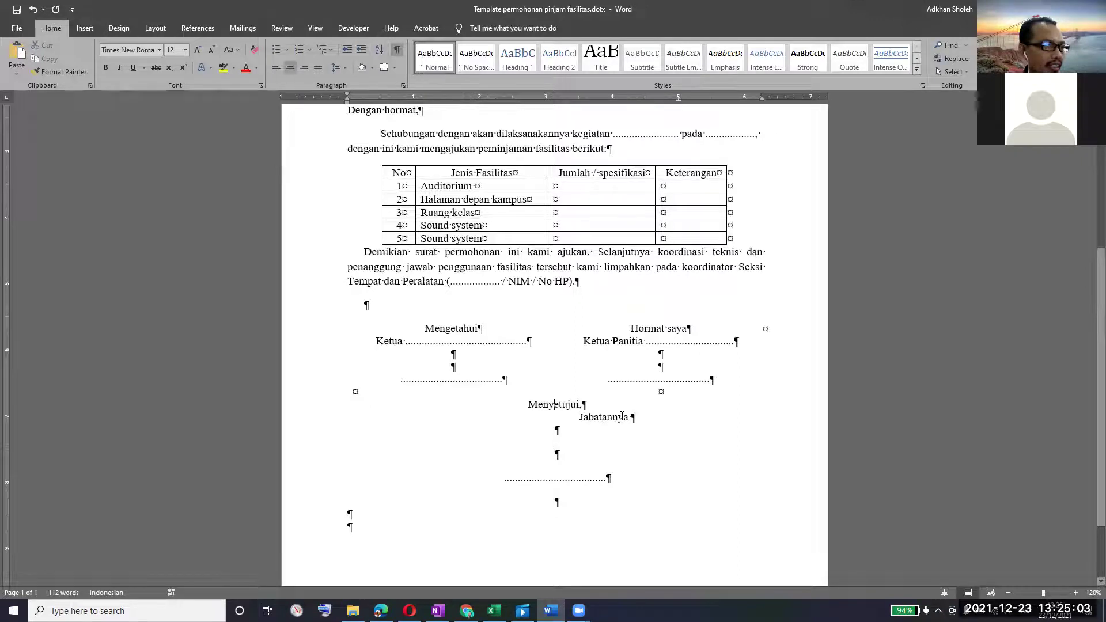
pyautogui.moveTo(288, 417); pyautogui.dragTo(288, 426)
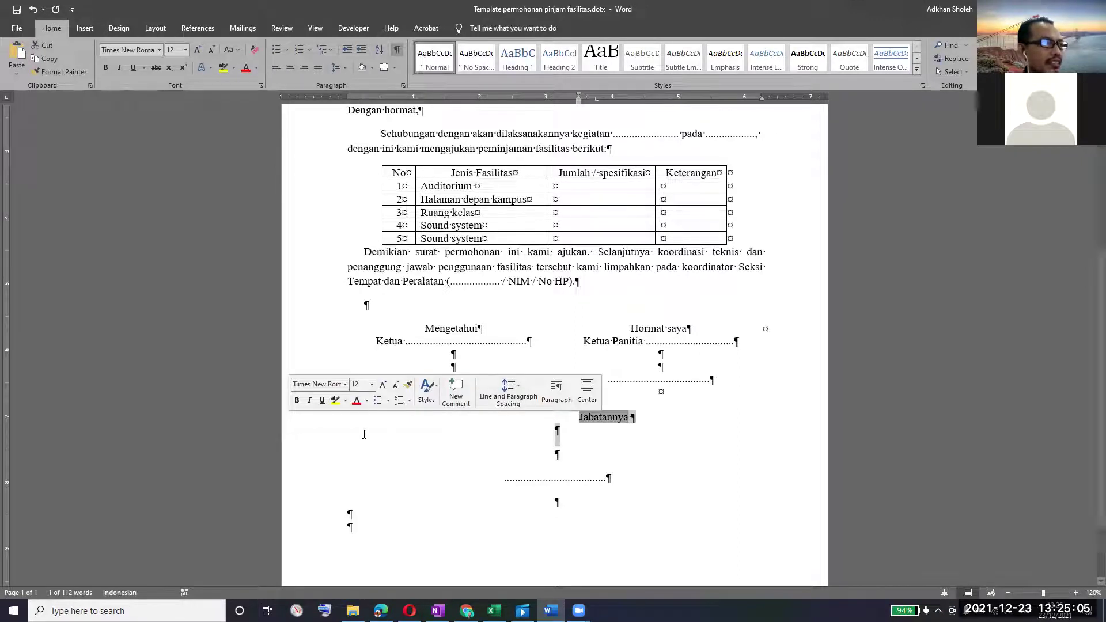
pyautogui.click(616, 421)
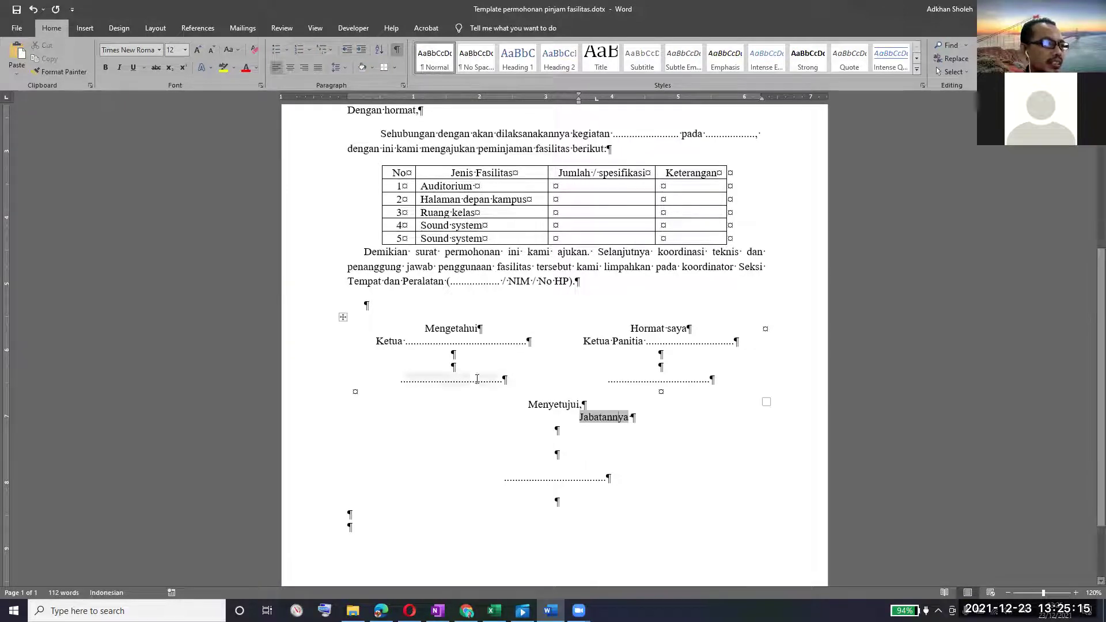
# Copy the formatting of "Menyetujui," onto the linked "Jabatannya" line with Format Painter and hide the formatting marks.
pyautogui.click(329, 405)
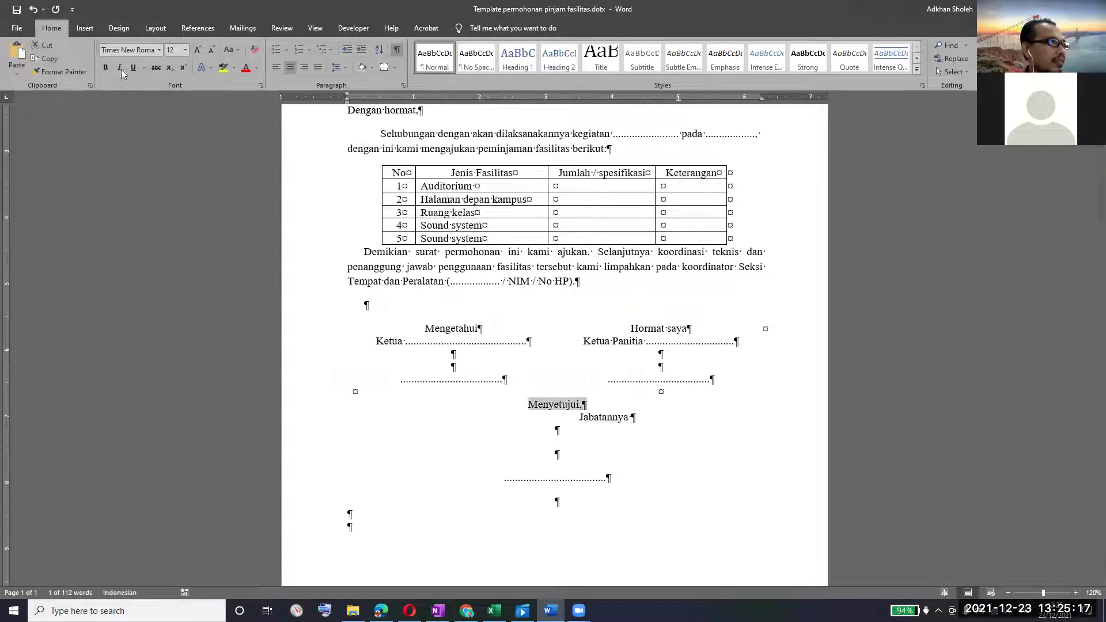
pyautogui.click(59, 72)
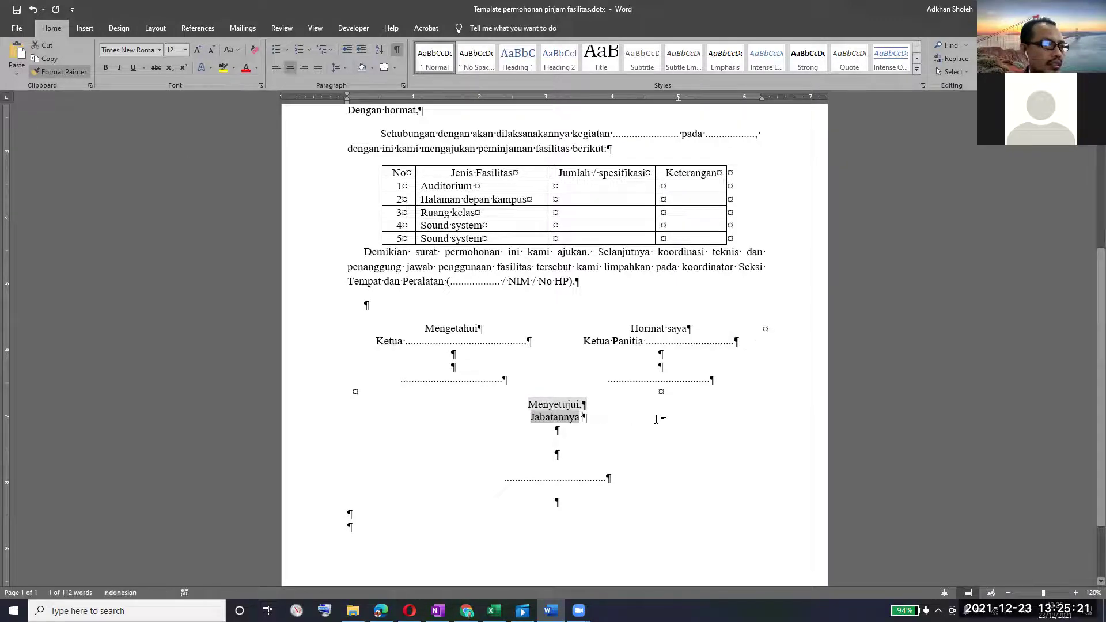
pyautogui.click(645, 419)
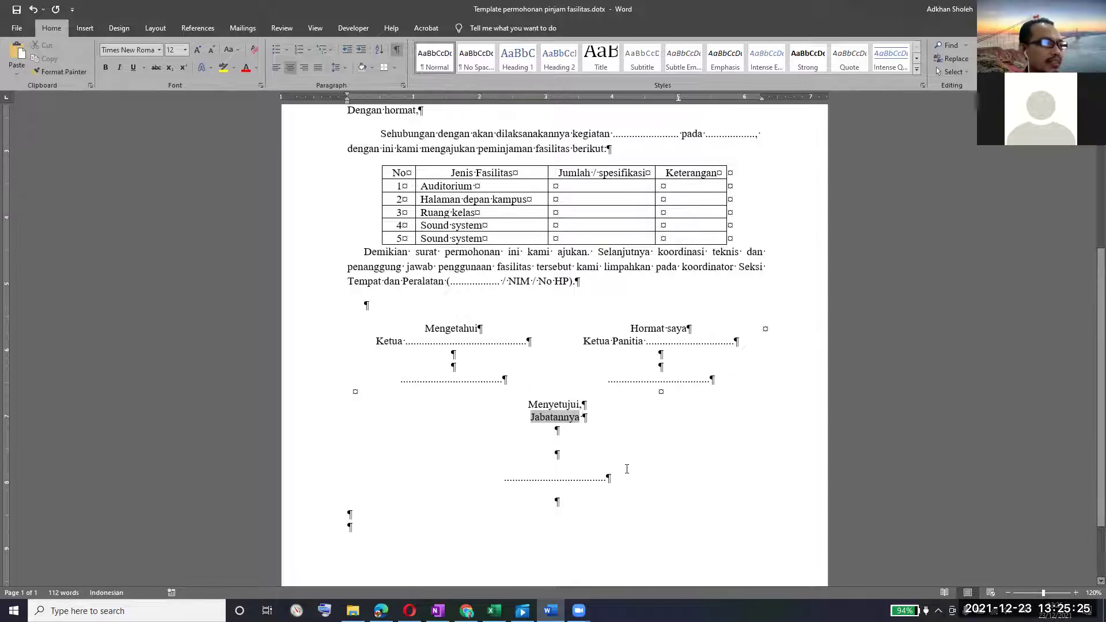
pyautogui.click(397, 49)
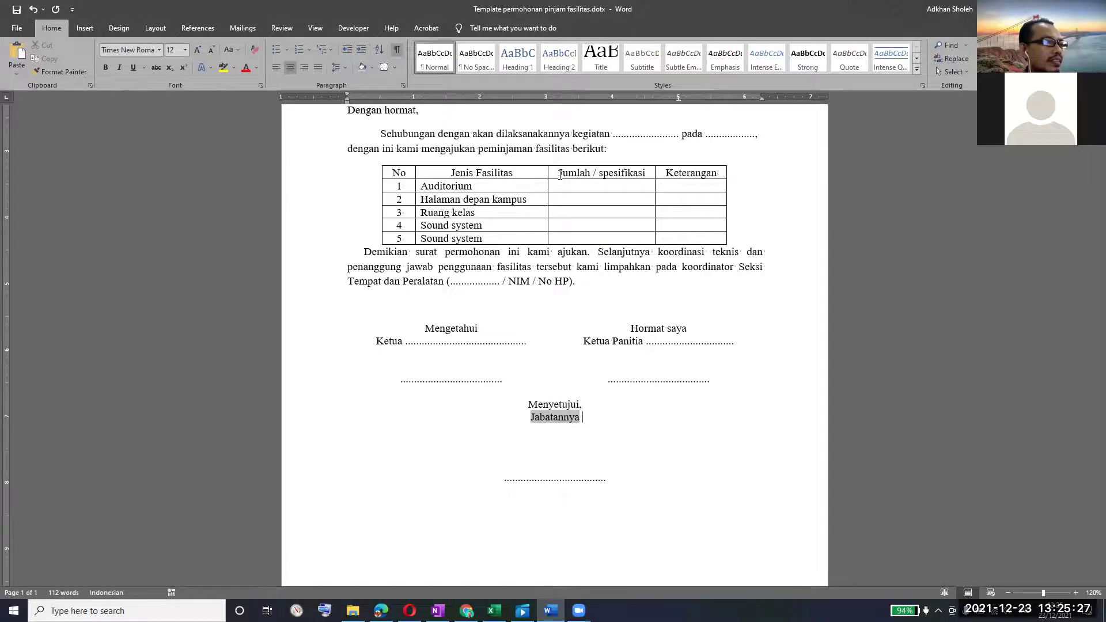
# Replace "Jabatannya" in the addressee block under "Kepada Yth." with "Dekan".
pyautogui.scroll(5, 576, 196)
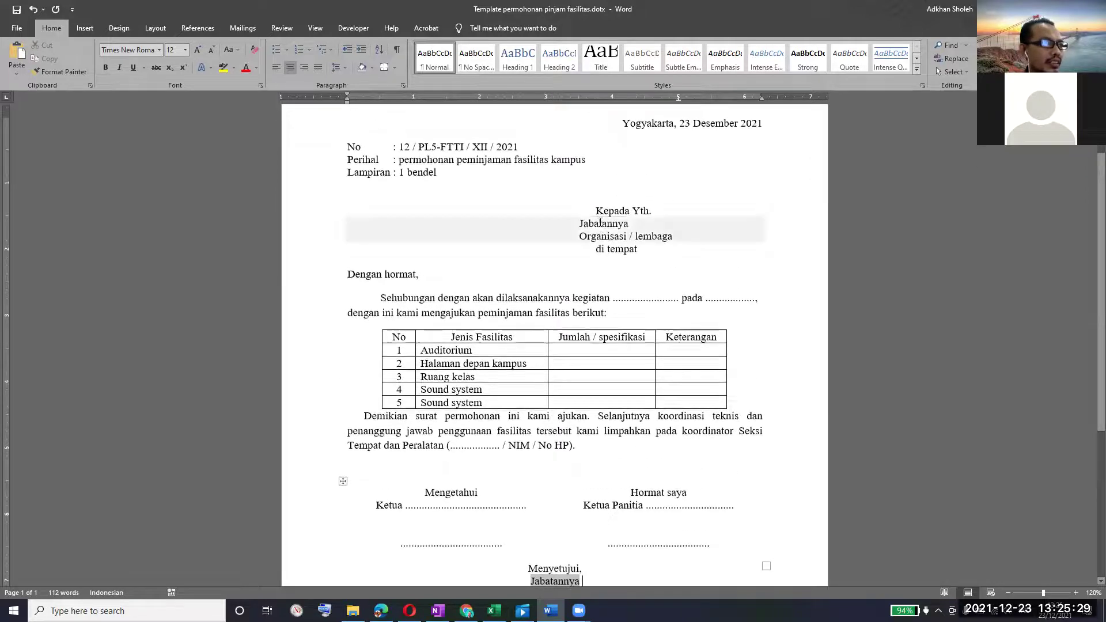
pyautogui.click(600, 223)
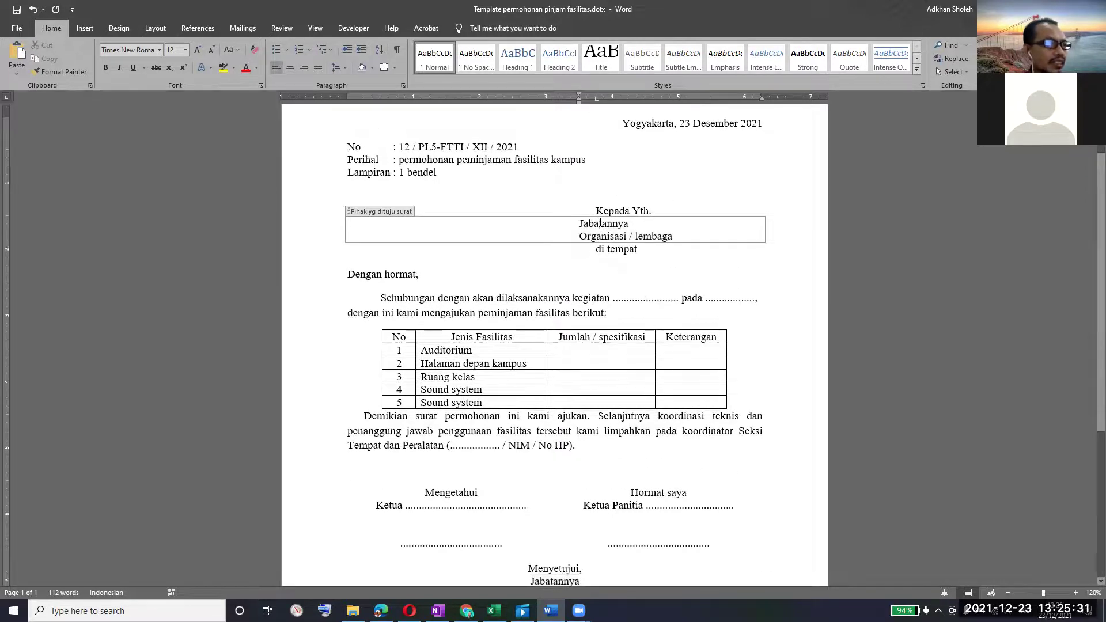
pyautogui.doubleClick(600, 223)
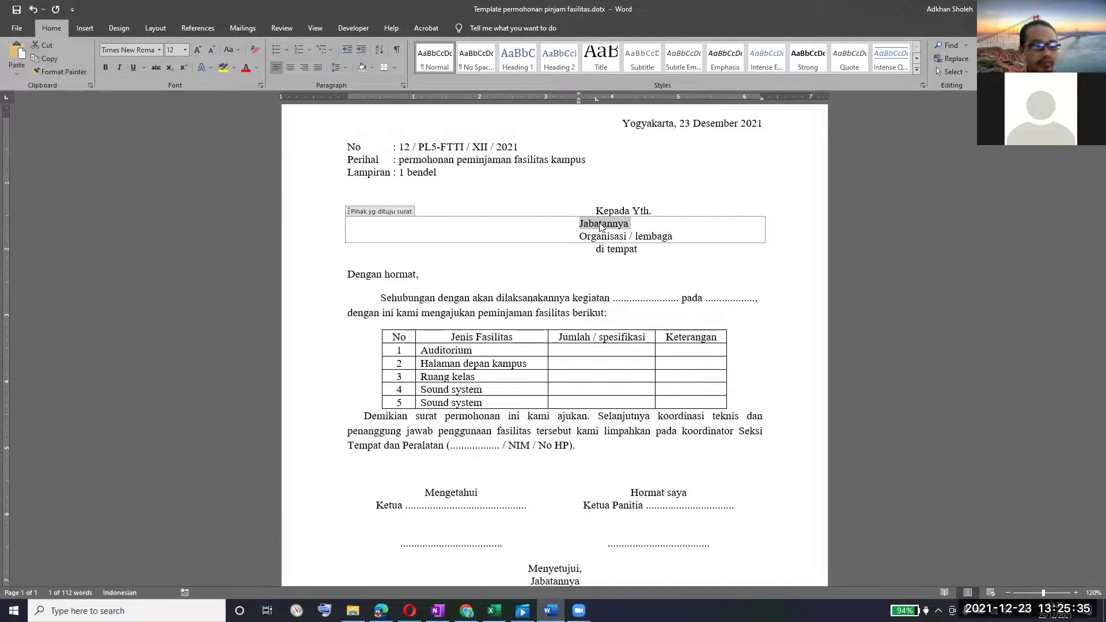
pyautogui.write('Dekan')
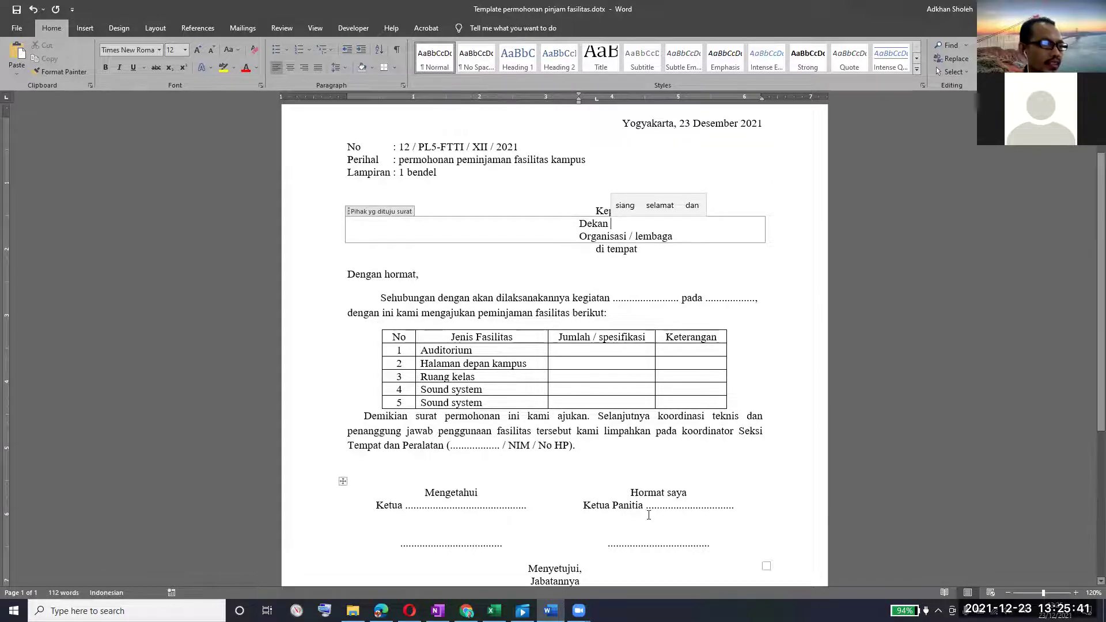
# Update the linked "Jabatannya" text beneath "Menyetujui," from its source in the addressee block.
pyautogui.click(559, 581)
pyautogui.scroll(-3, 547, 566)
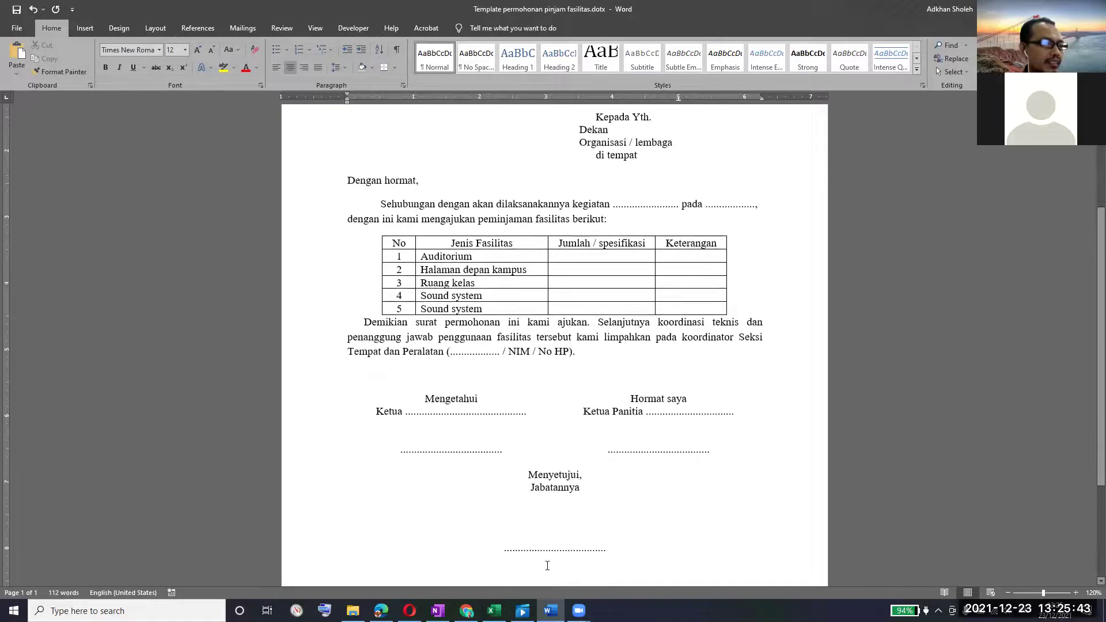
pyautogui.click(552, 483)
pyautogui.rightClick(551, 484)
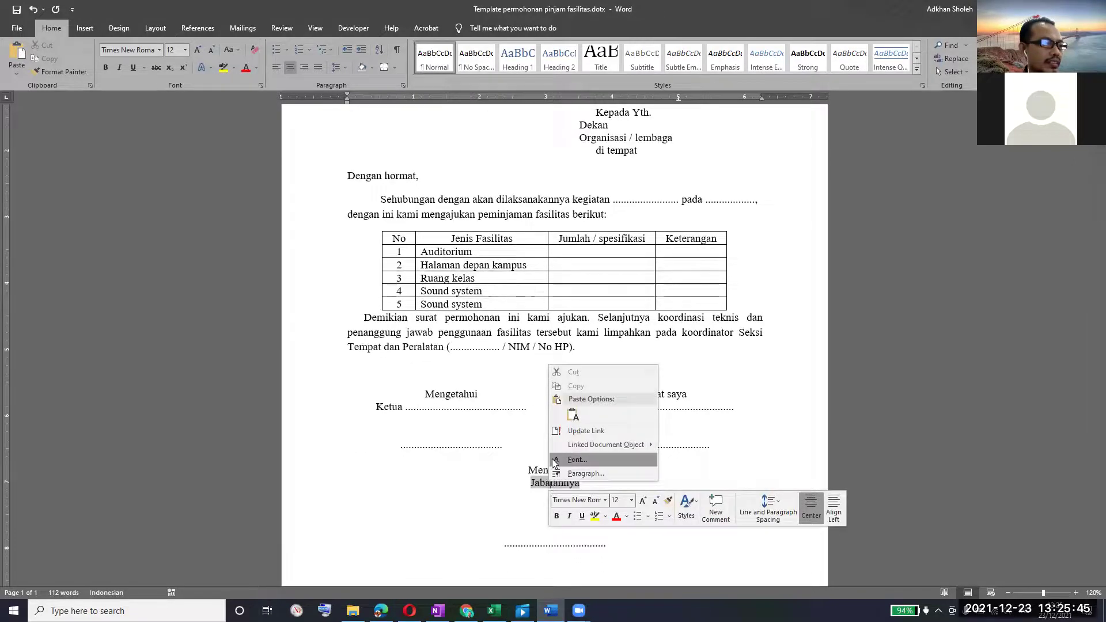
pyautogui.click(582, 430)
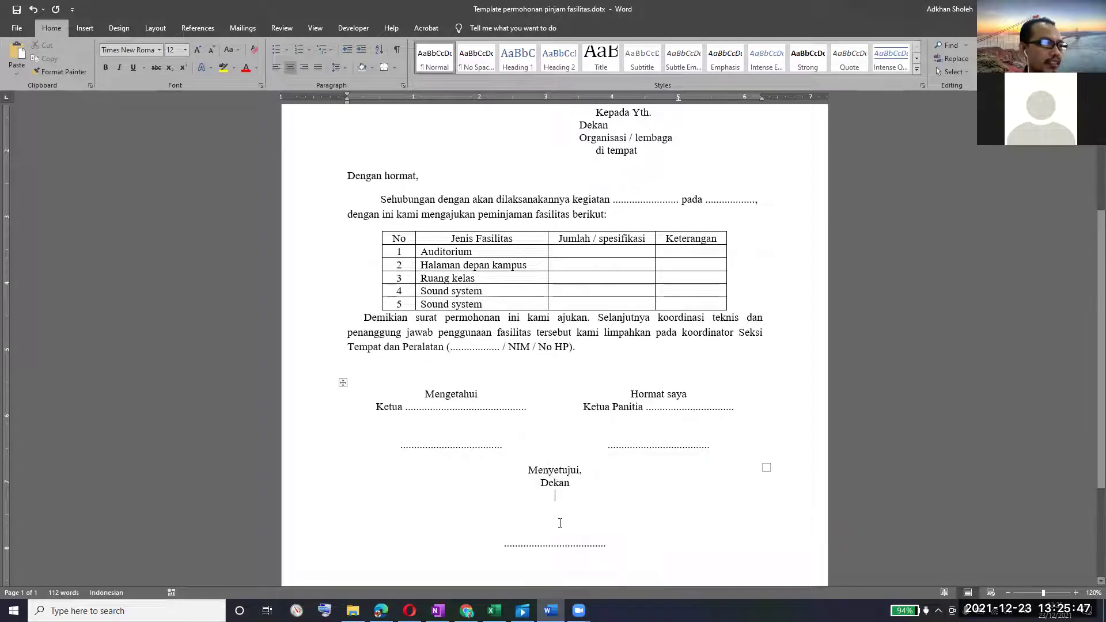
# Wrap the dotted signature line beneath "Dekan" in the "Menyetujui," section in a plain text content control.
pyautogui.scroll(2, 638, 487)
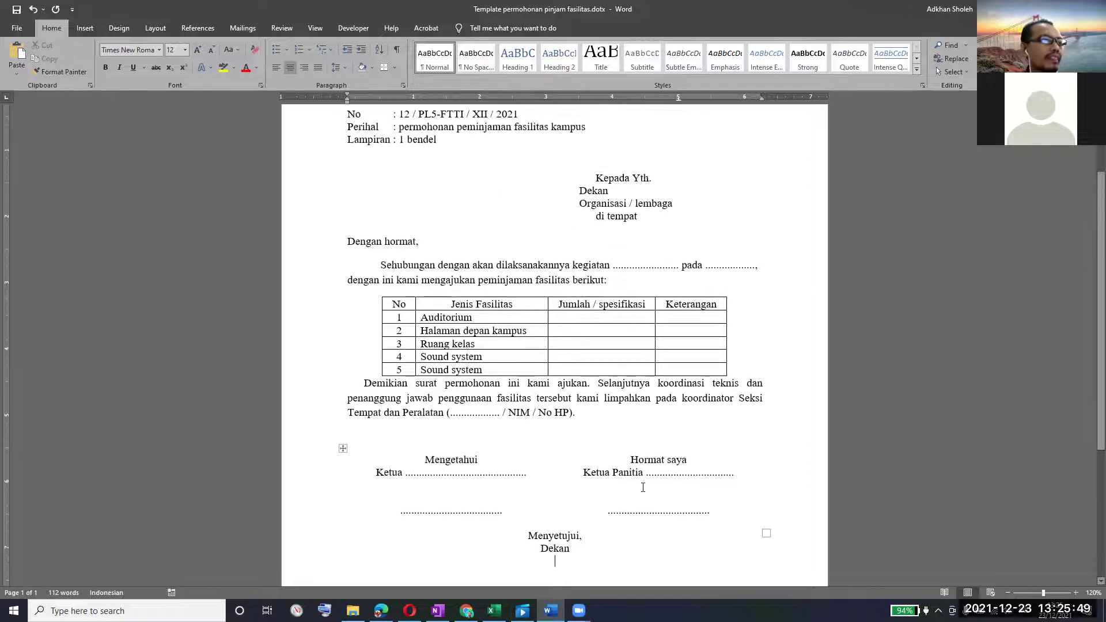
pyautogui.scroll(-5, 645, 403)
pyautogui.scroll(4, 653, 254)
pyautogui.scroll(1, 652, 254)
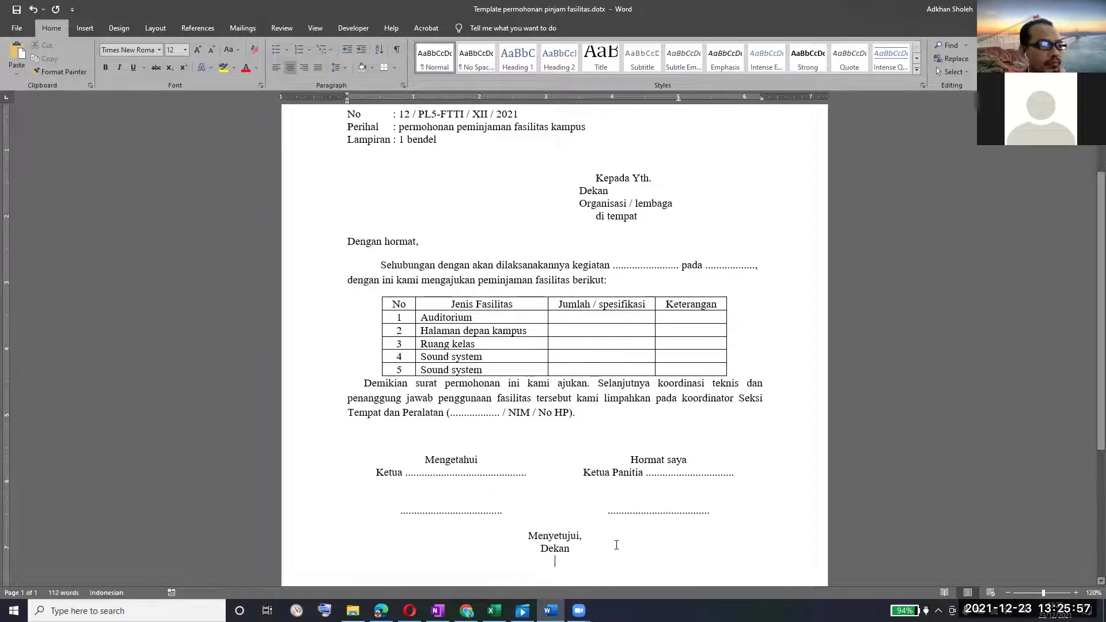
pyautogui.scroll(-3, 617, 545)
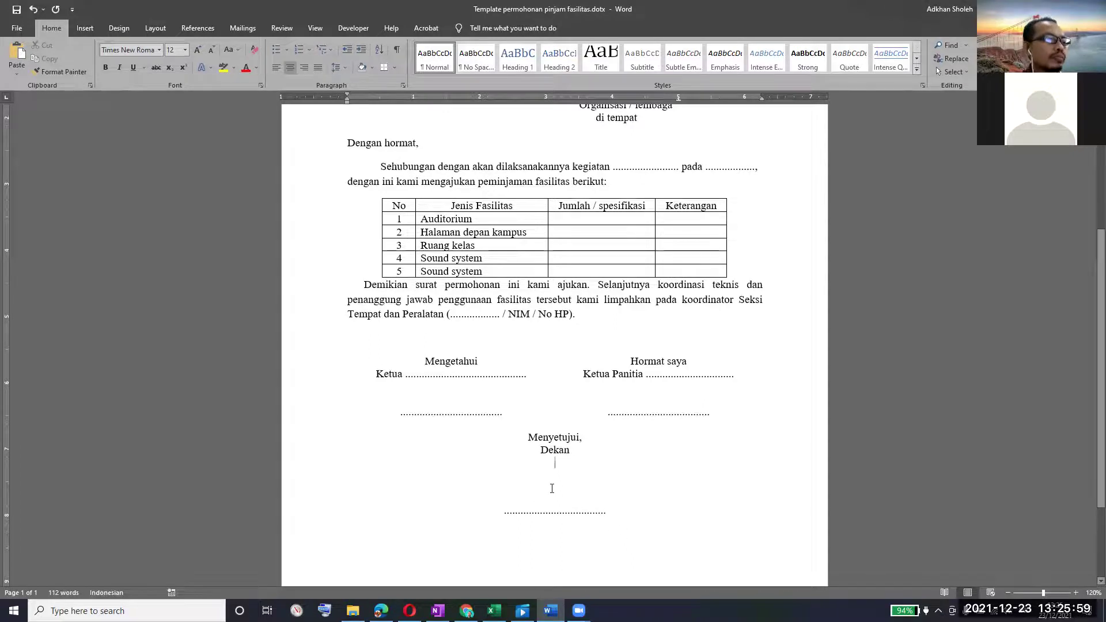
pyautogui.scroll(-2, 551, 488)
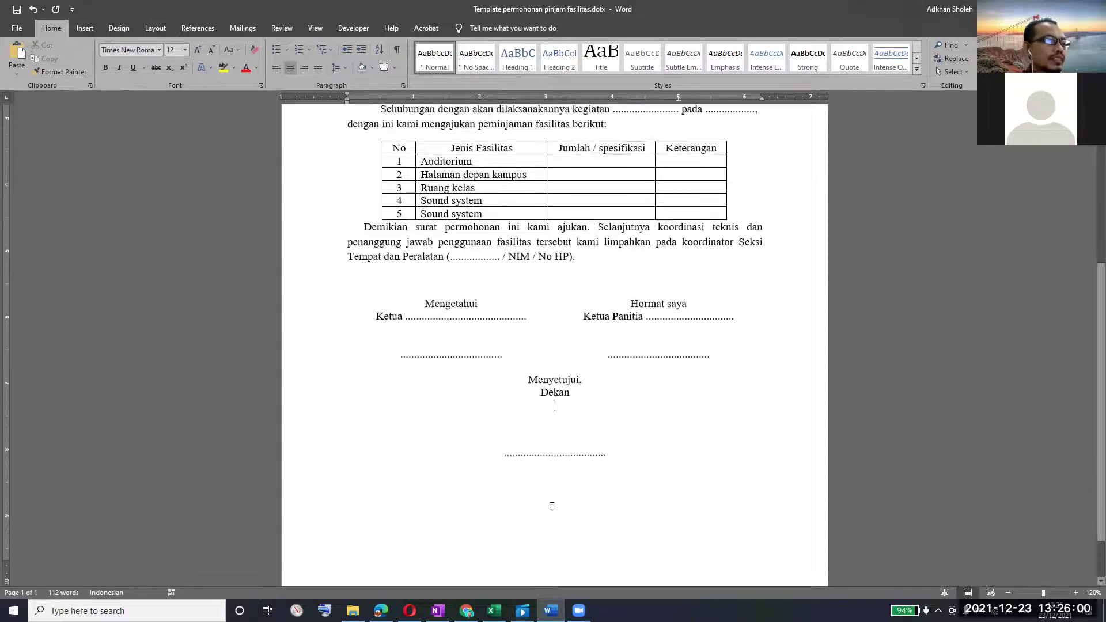
pyautogui.doubleClick(549, 444)
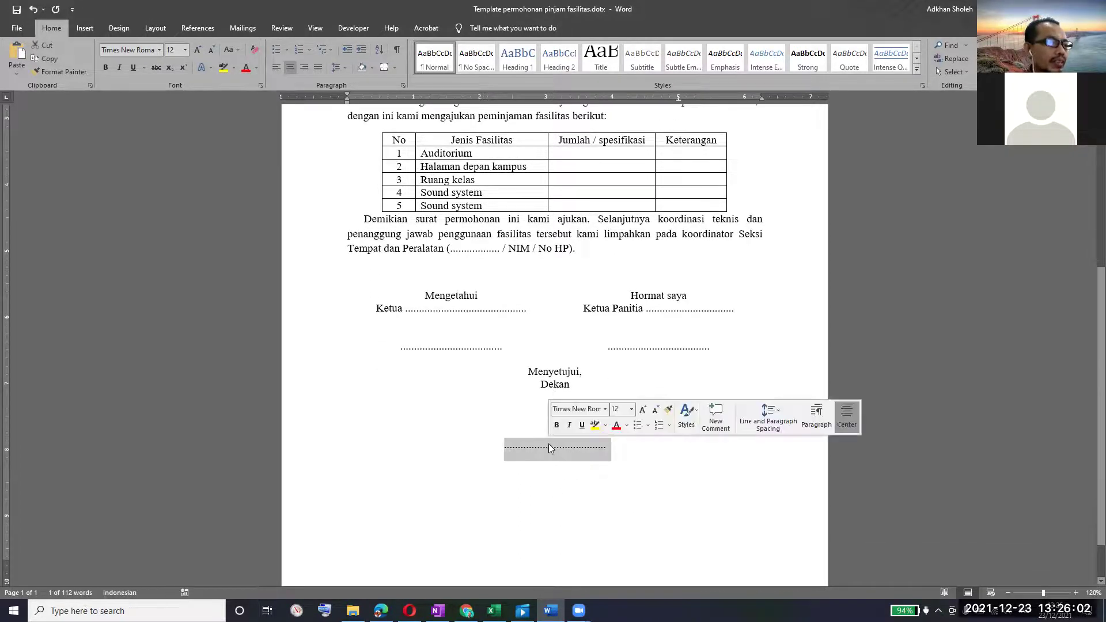
pyautogui.click(343, 27)
pyautogui.click(236, 46)
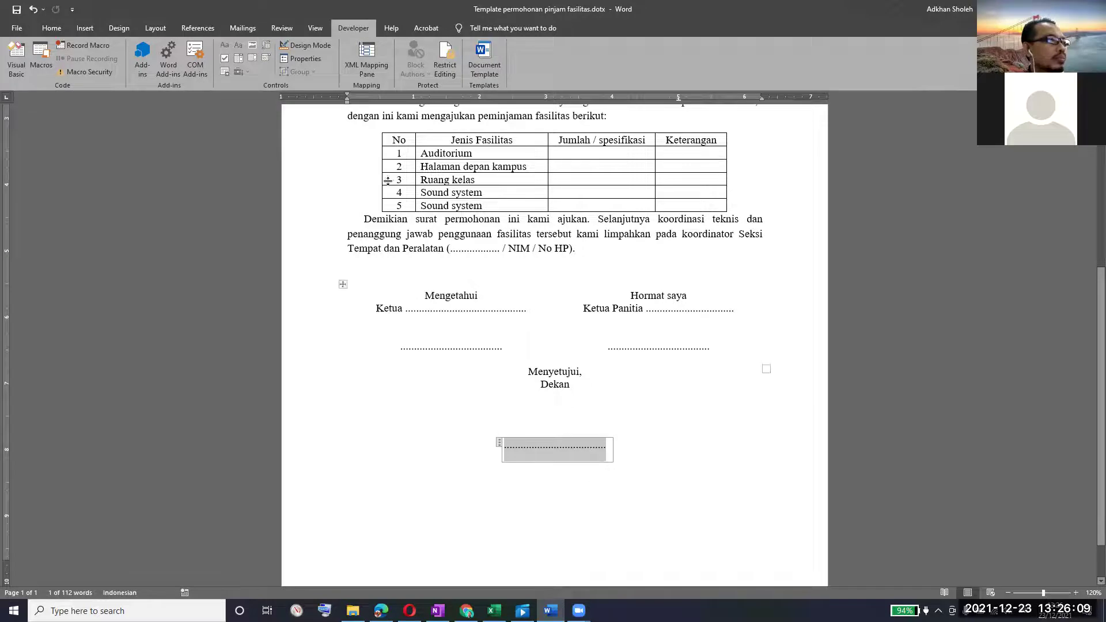
# Set both the title and the tag of the approver's signature-line content control to "Nama pejabat".
pyautogui.click(303, 46)
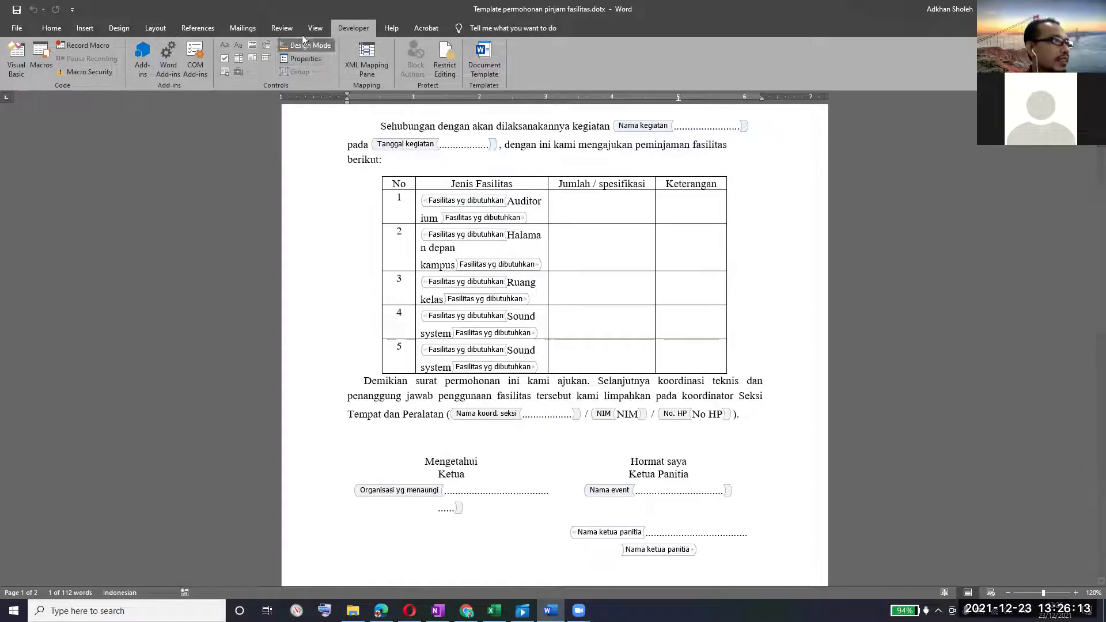
pyautogui.click(303, 43)
pyautogui.click(302, 59)
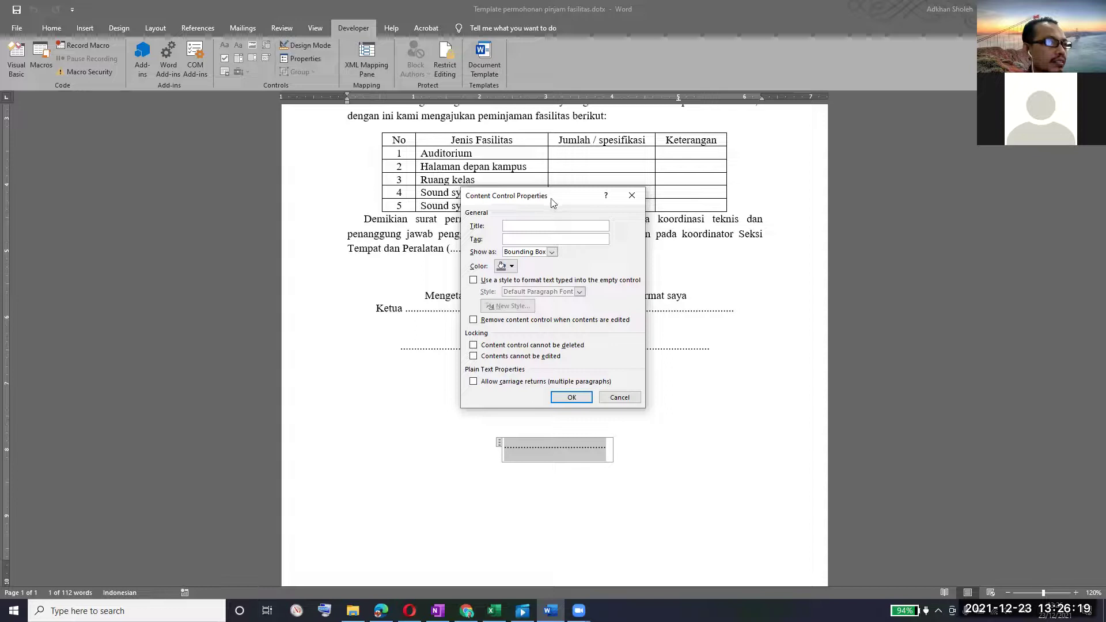
pyautogui.moveTo(551, 202); pyautogui.dragTo(693, 275)
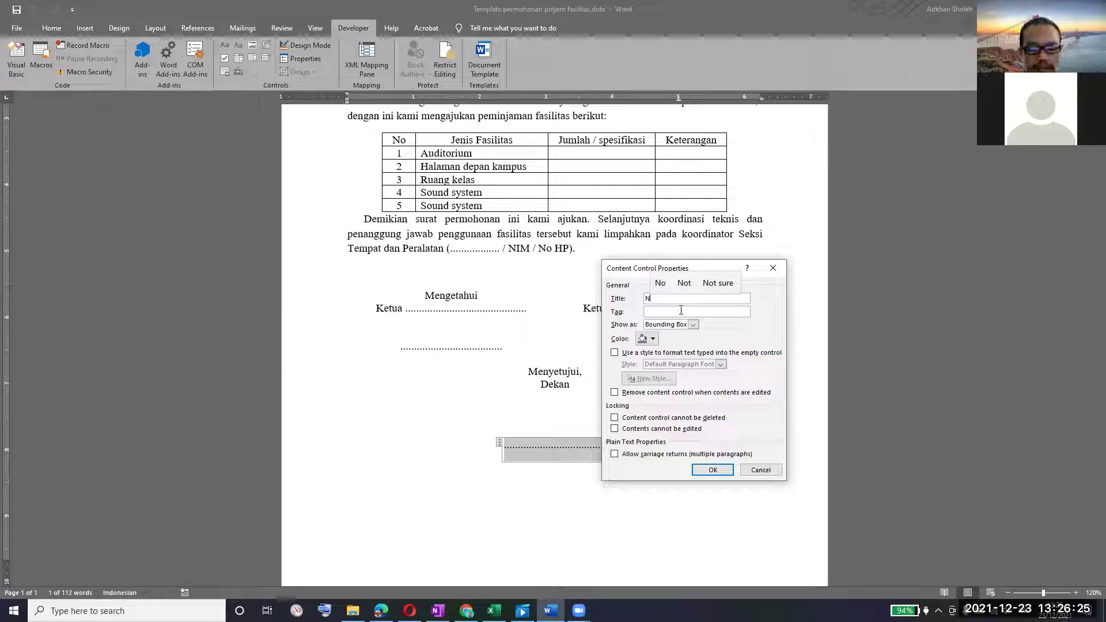
pyautogui.write('ma ')
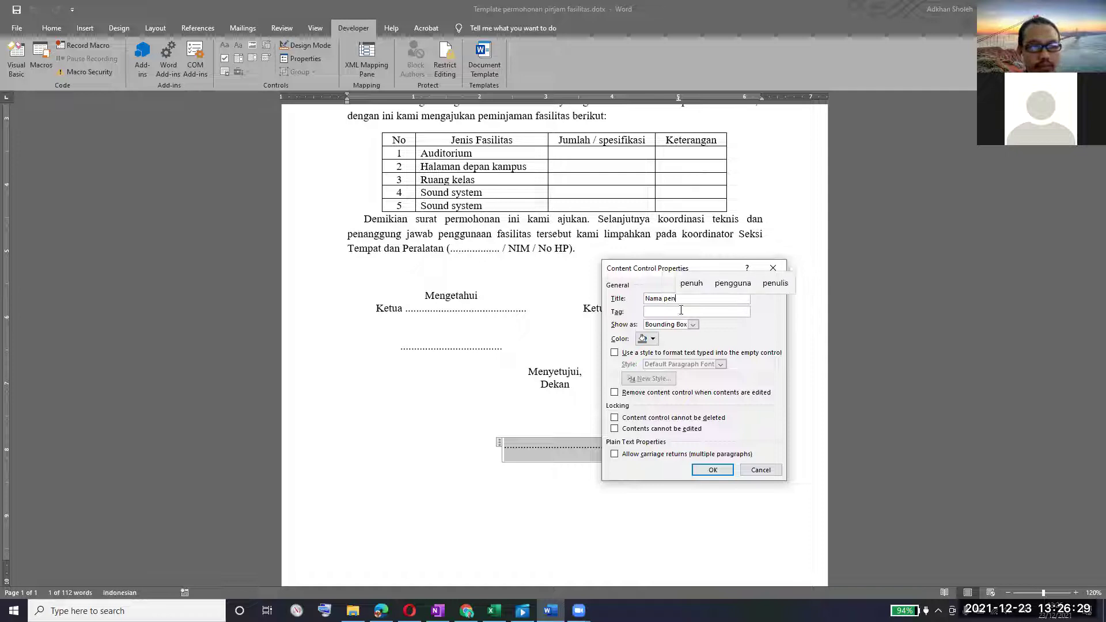
pyautogui.write('pejabat')
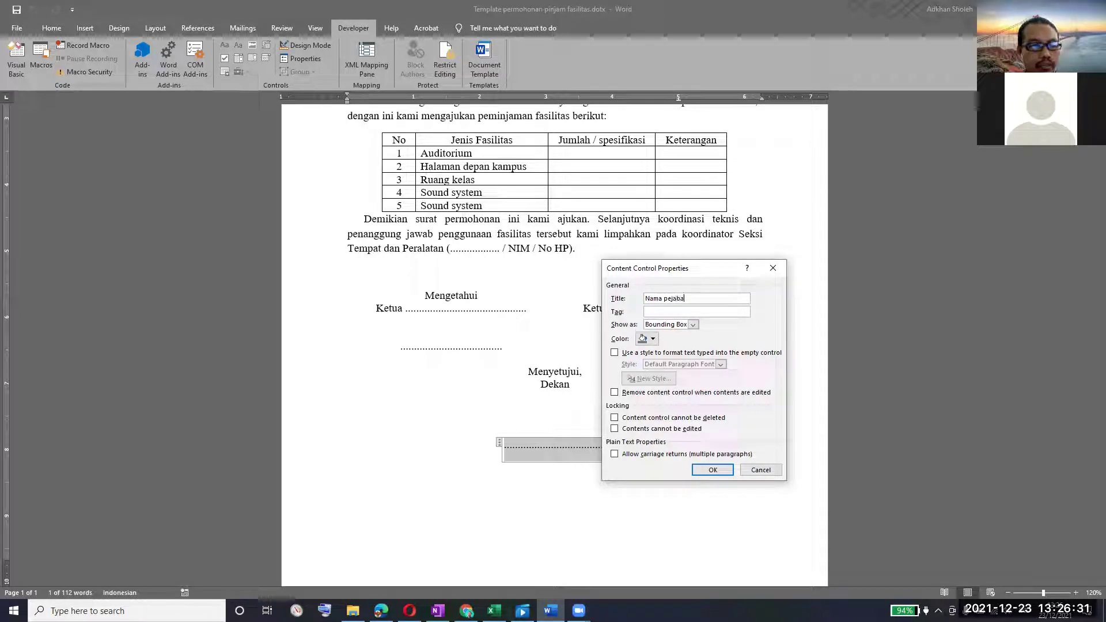
pyautogui.click(680, 310)
pyautogui.write('Nama p')
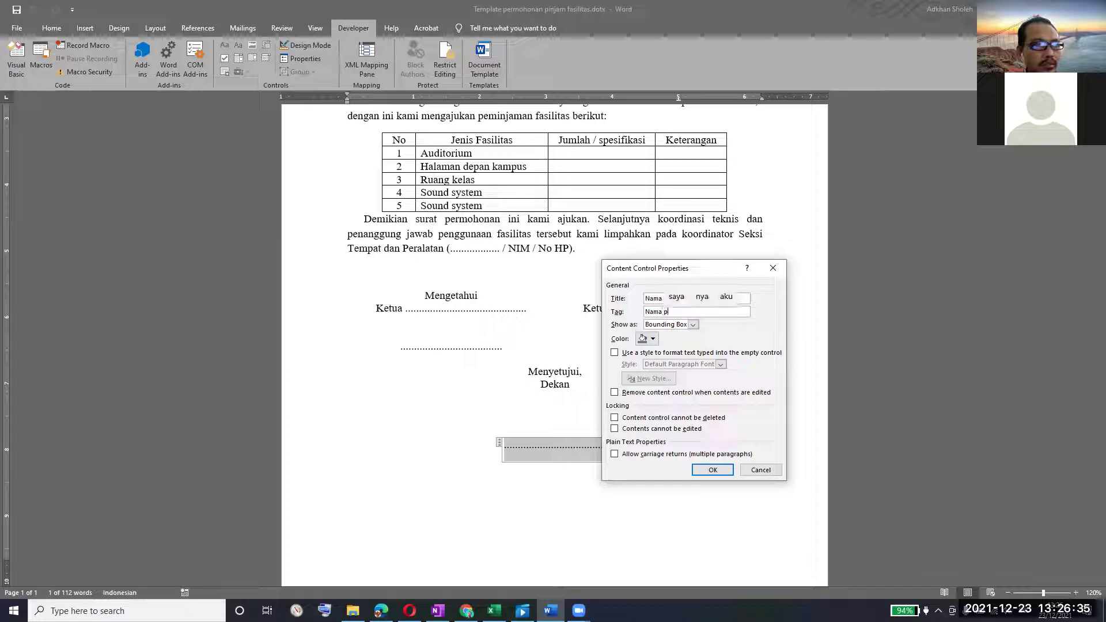
pyautogui.write('ejabat')
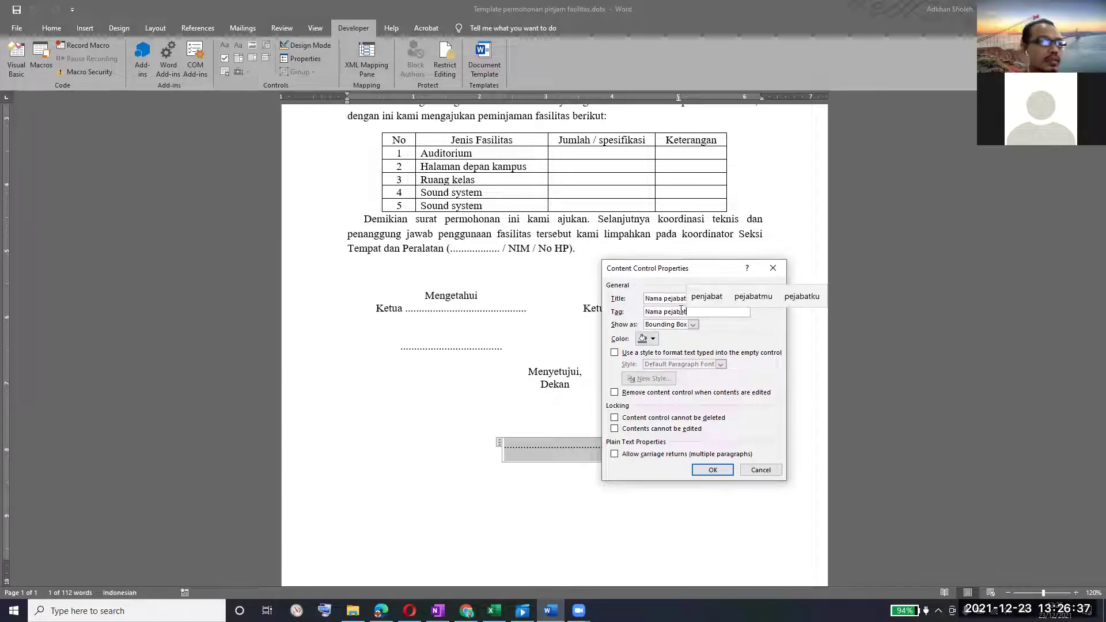
pyautogui.click(700, 470)
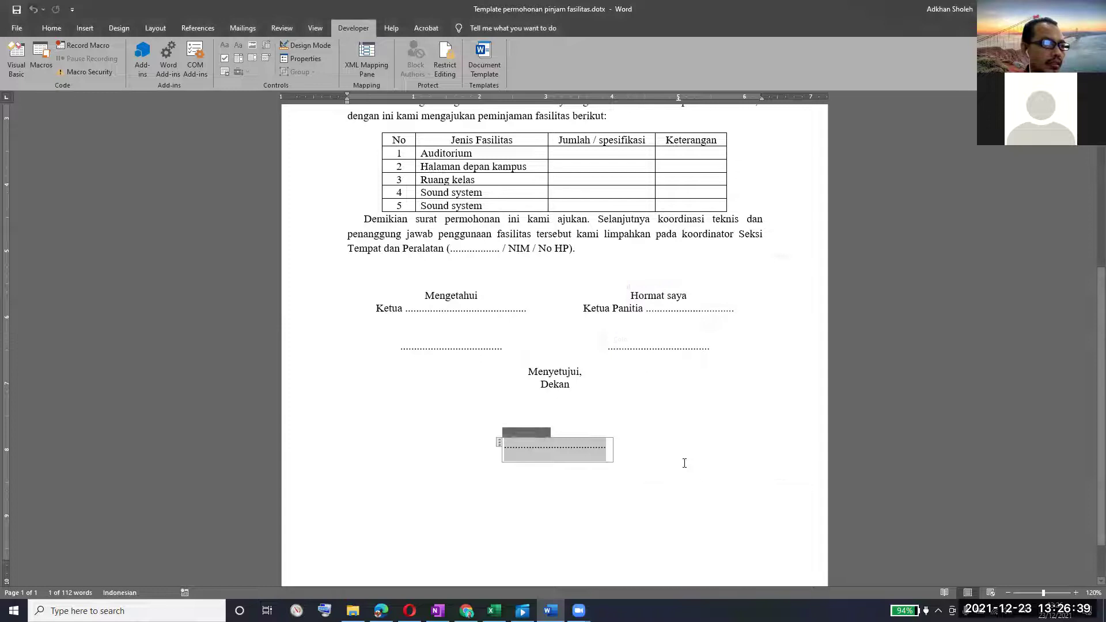
pyautogui.click(668, 387)
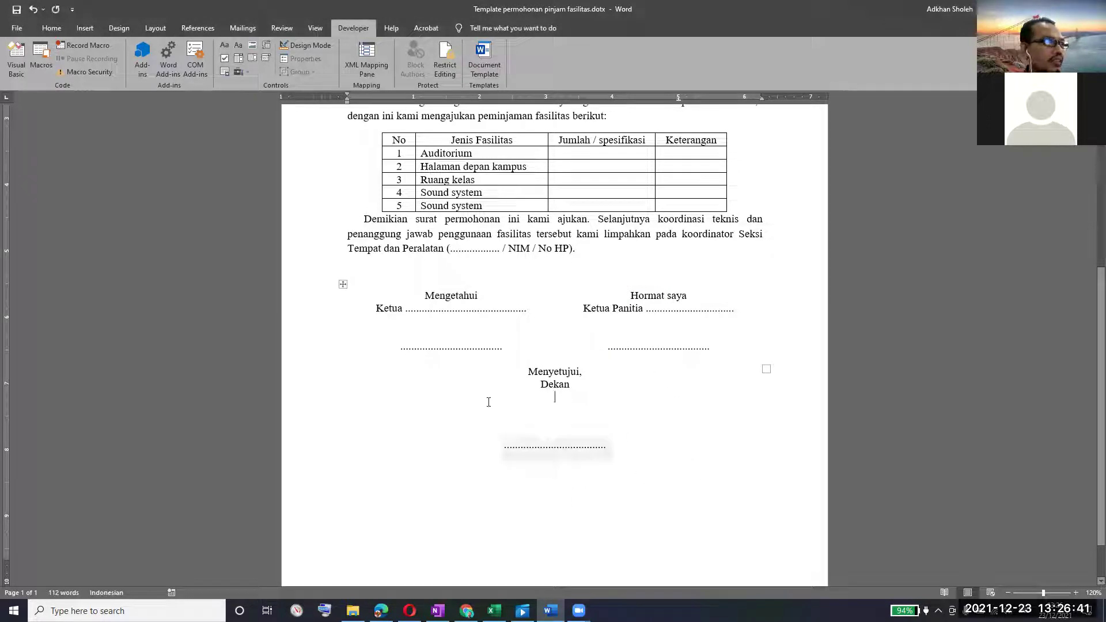
# Turn on Design Mode, examine the content controls throughout the letter template, and turn Design Mode off again.
pyautogui.scroll(1, 409, 411)
pyautogui.scroll(2, 319, 242)
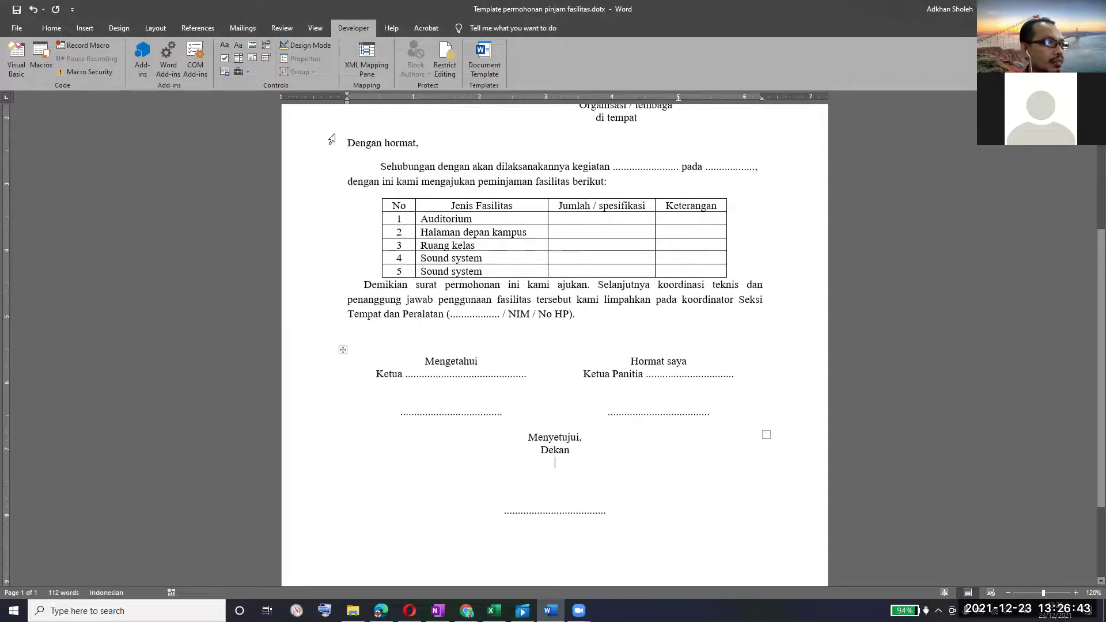
pyautogui.click(306, 45)
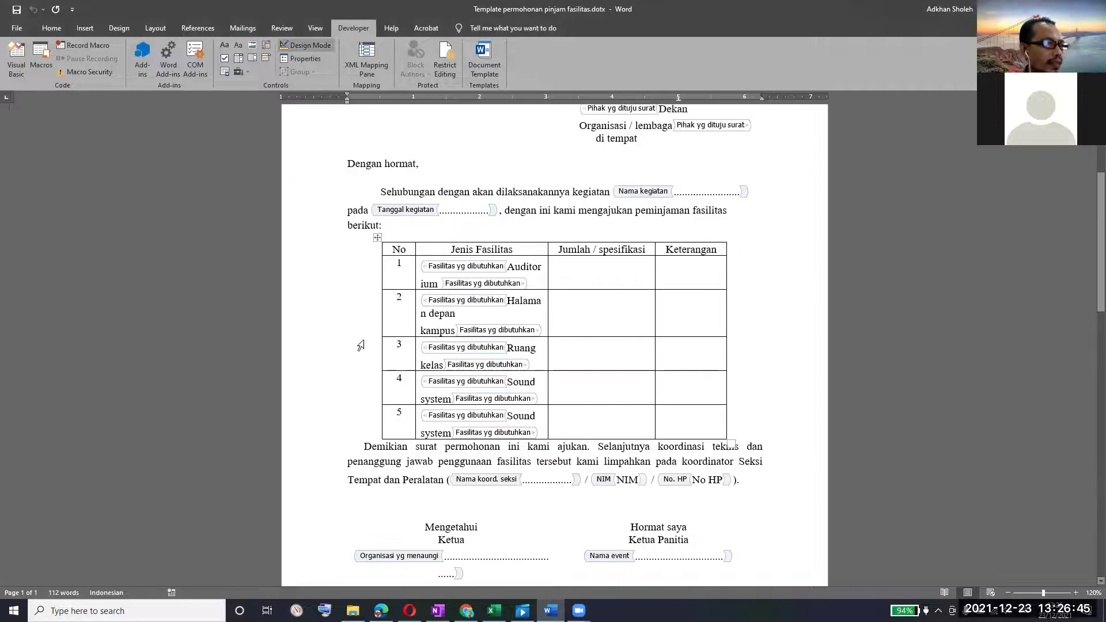
pyautogui.scroll(6, 813, 268)
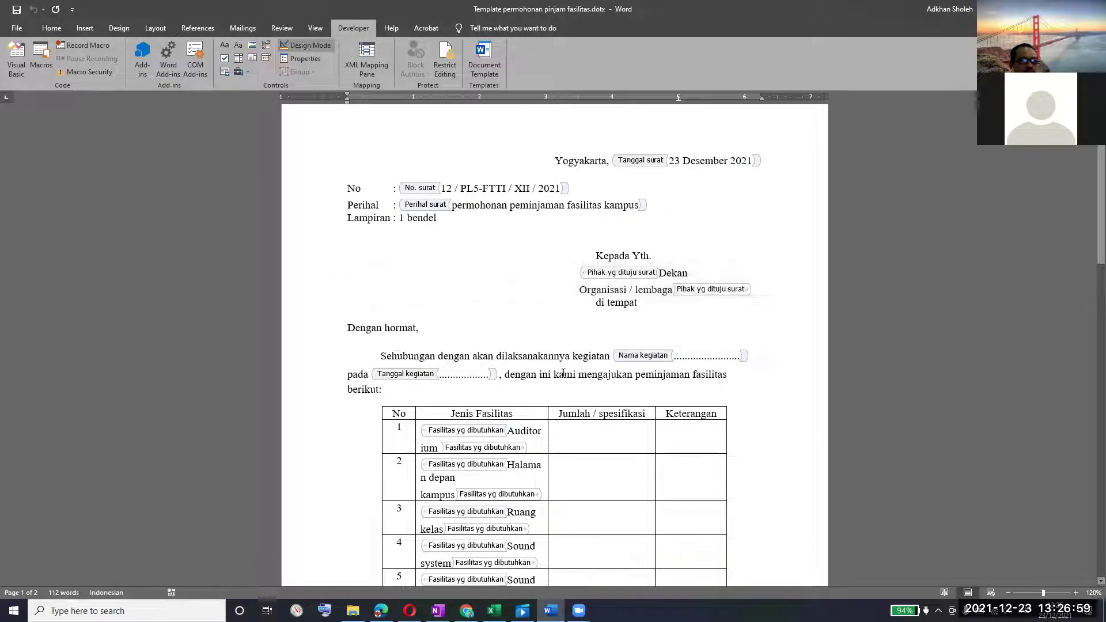
pyautogui.scroll(-13, 587, 363)
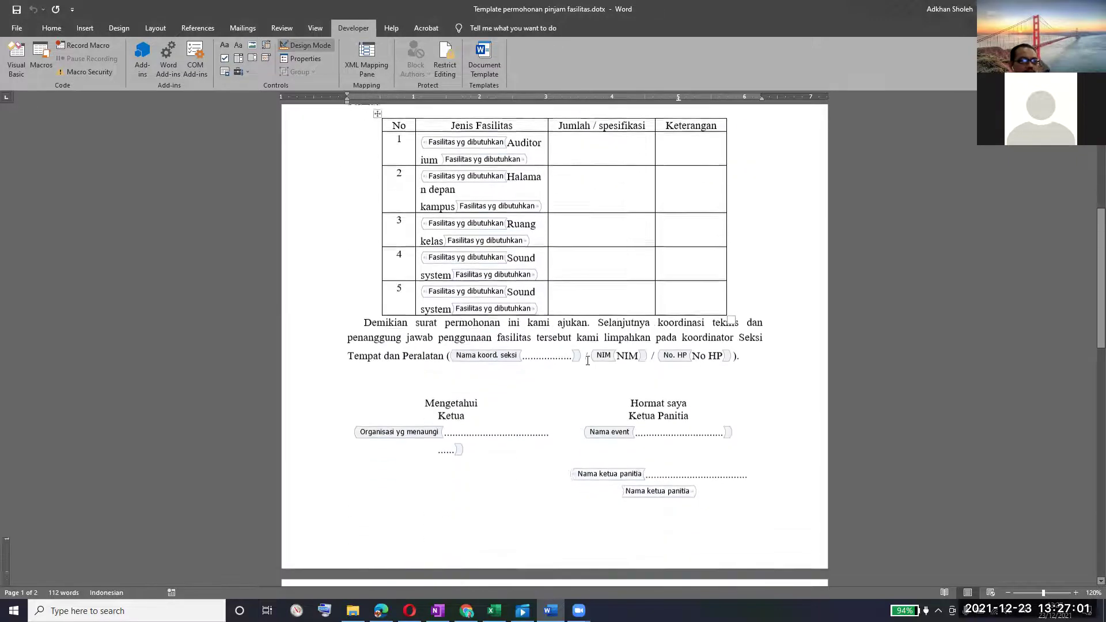
pyautogui.scroll(-5, 586, 360)
pyautogui.scroll(9, 585, 359)
pyautogui.scroll(5, 585, 359)
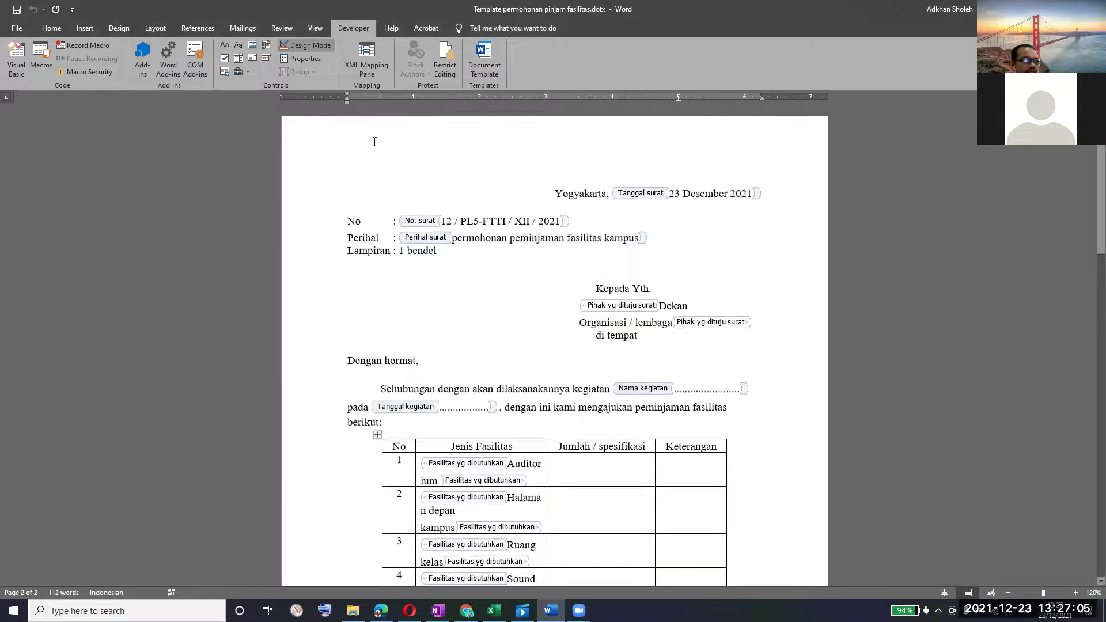
pyautogui.click(311, 45)
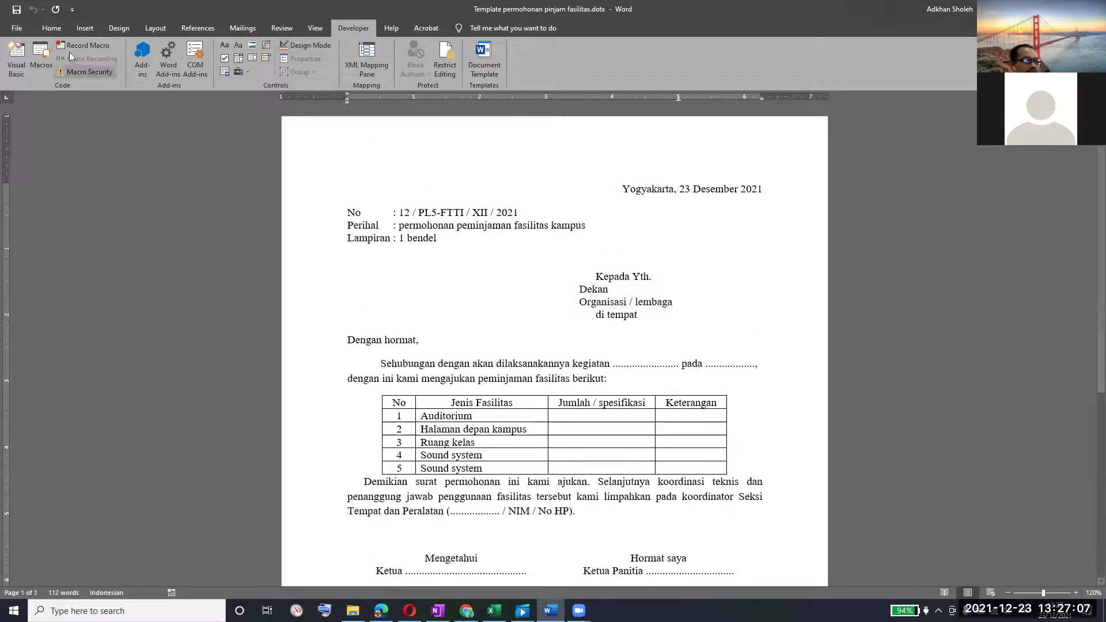
# Save the letter template and close it, keeping the changes.
pyautogui.click(29, 29)
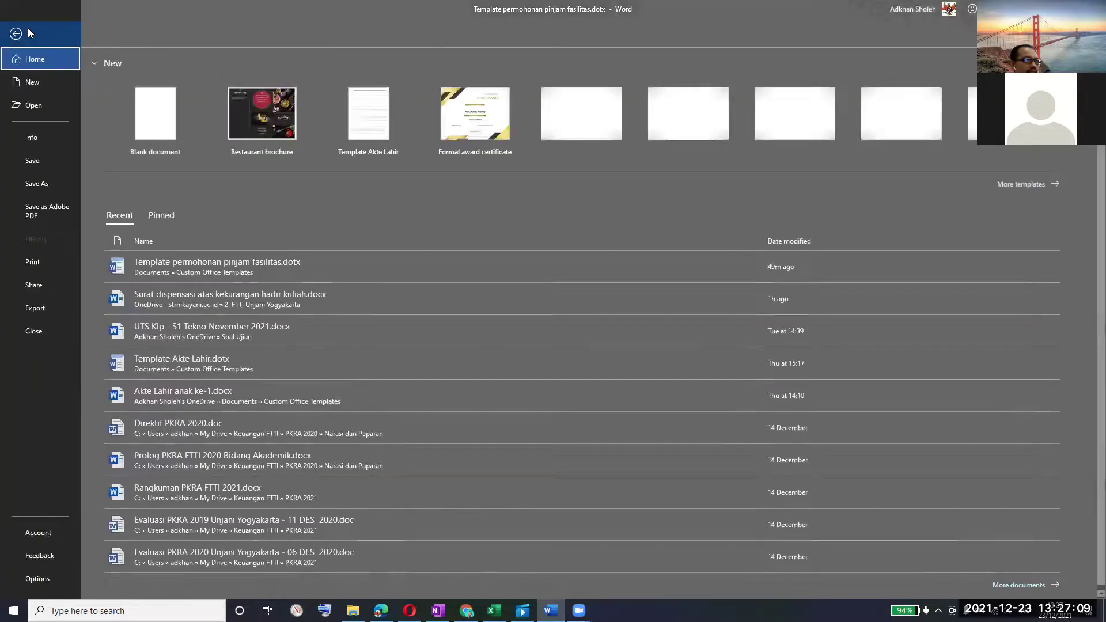
pyautogui.click(38, 160)
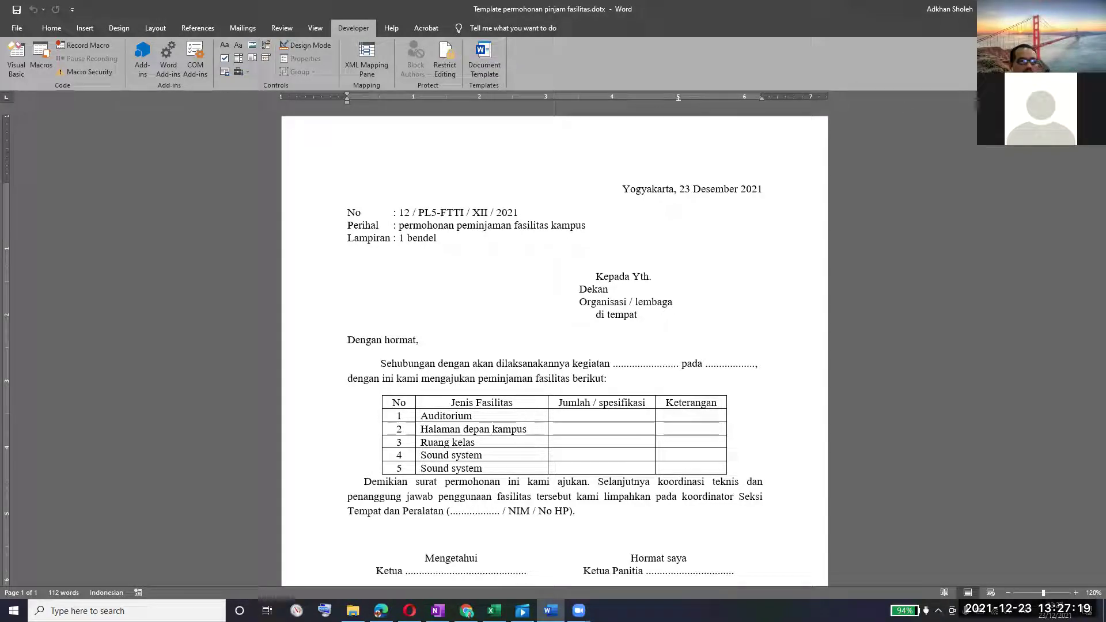
pyautogui.click(17, 29)
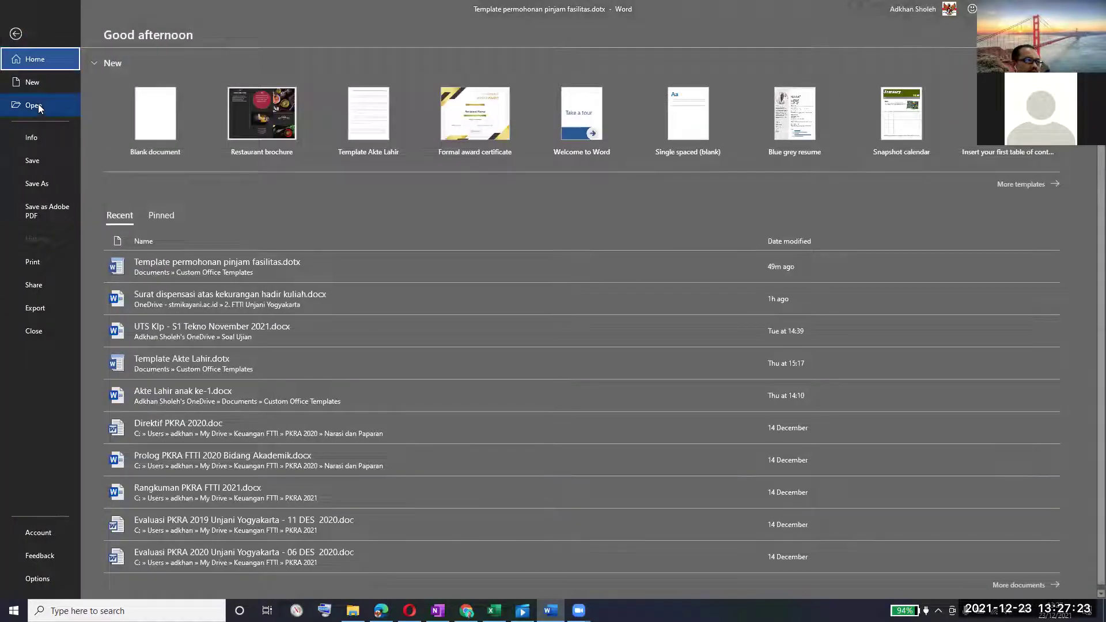
pyautogui.click(32, 335)
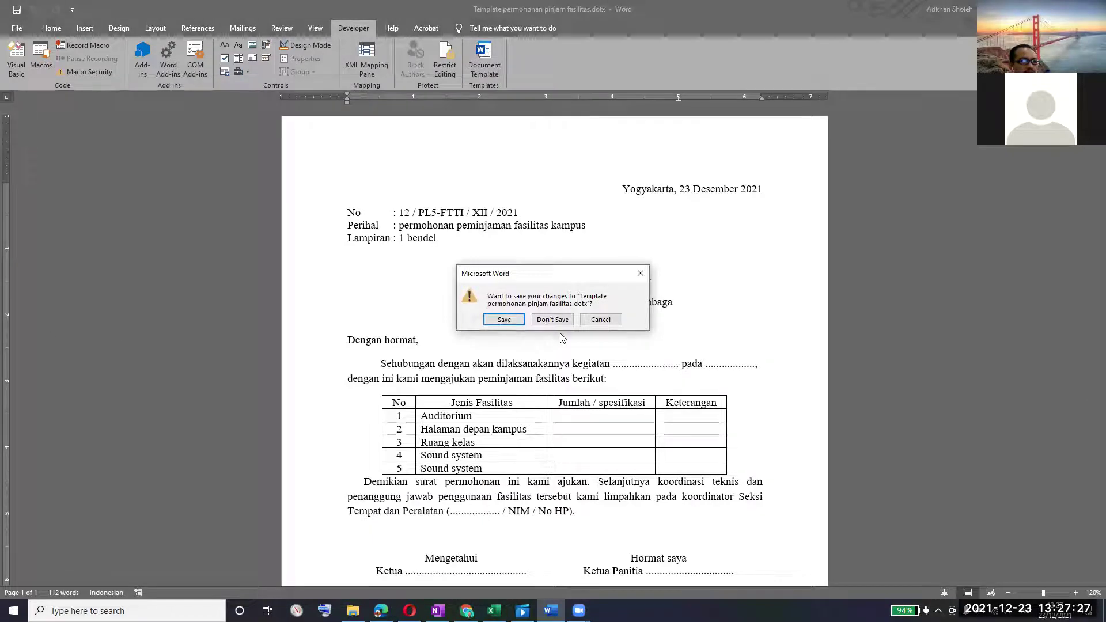
pyautogui.click(505, 319)
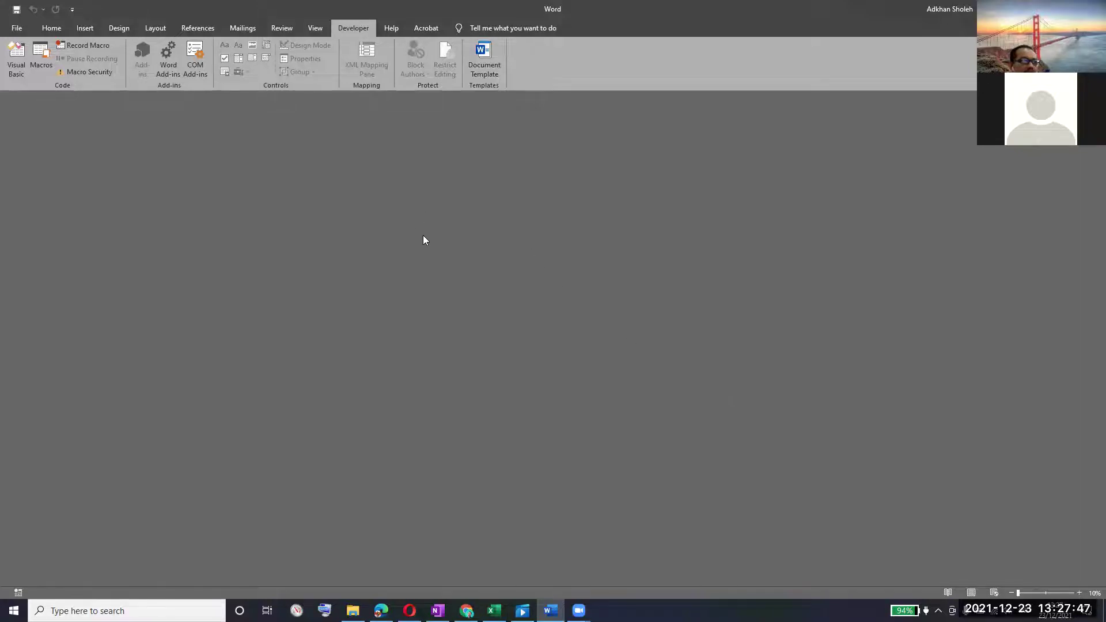
# Reopen the recent file "Template permohonan pinjam fasilitas.dotx" and update it with the data from the linked files.
pyautogui.click(24, 30)
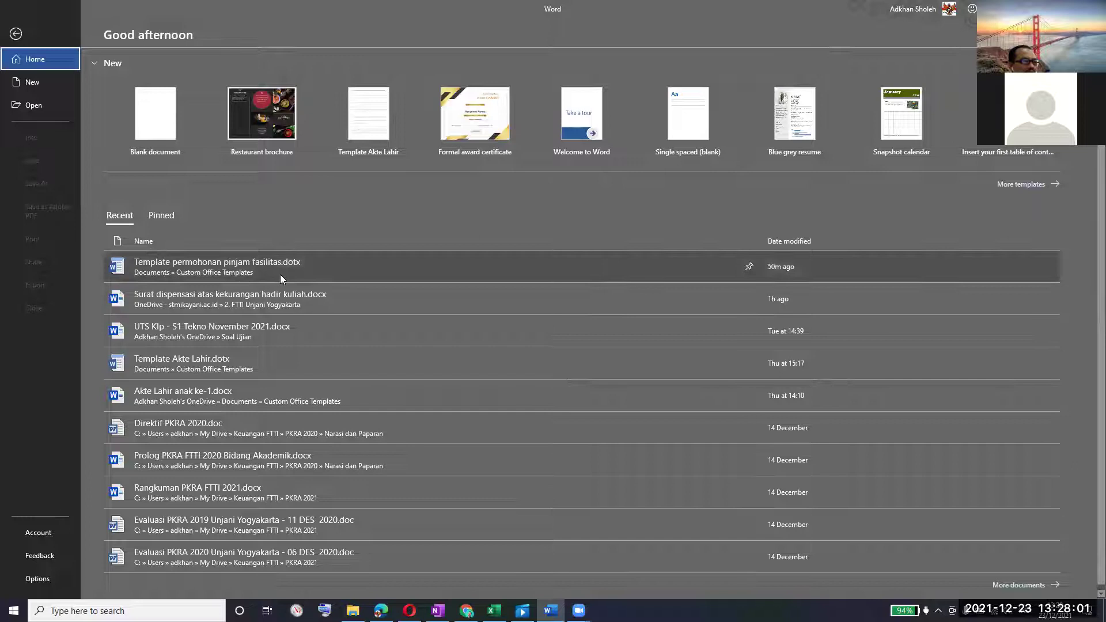
pyautogui.click(249, 271)
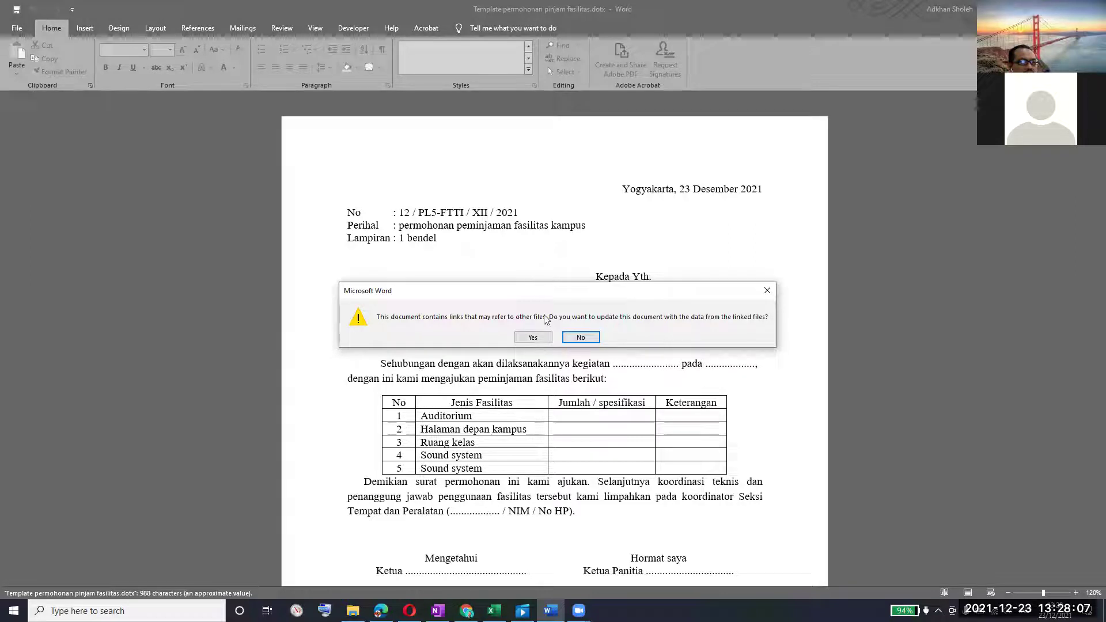
pyautogui.click(532, 337)
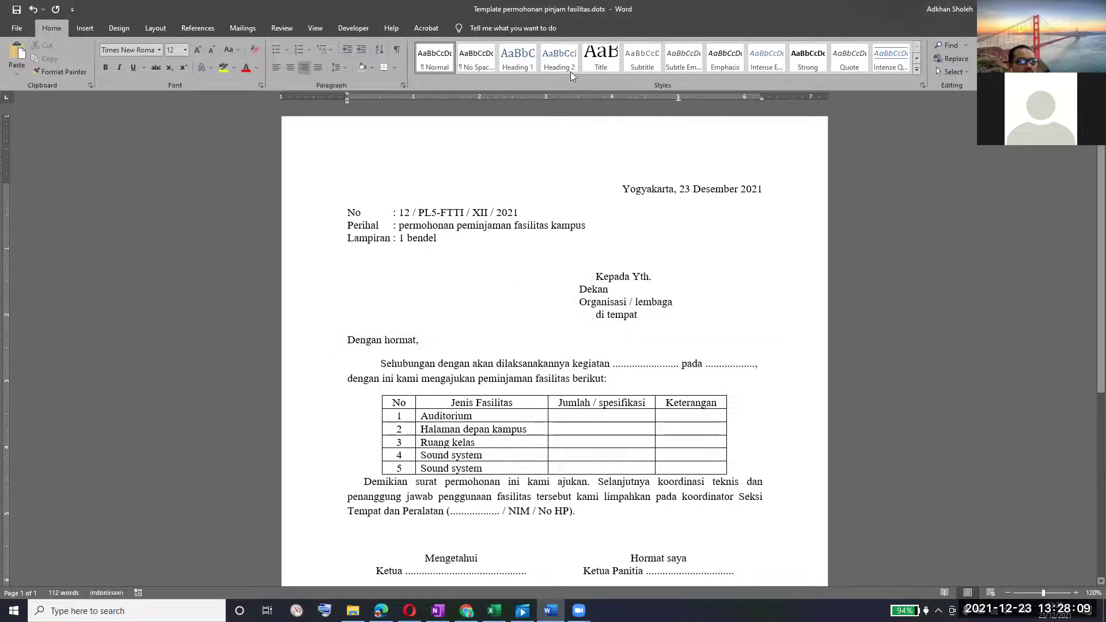
# Restore the maximized document window, move it and enlarge it to cover most of the desktop, and close the template.
pyautogui.doubleClick(858, 14)
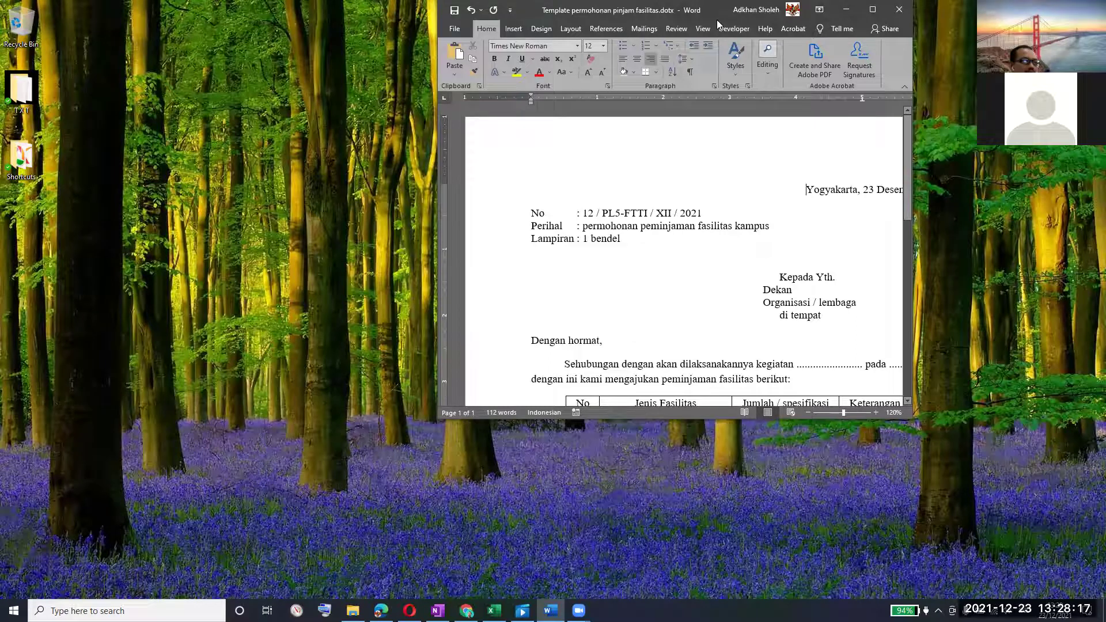
pyautogui.moveTo(717, 23); pyautogui.dragTo(388, 28)
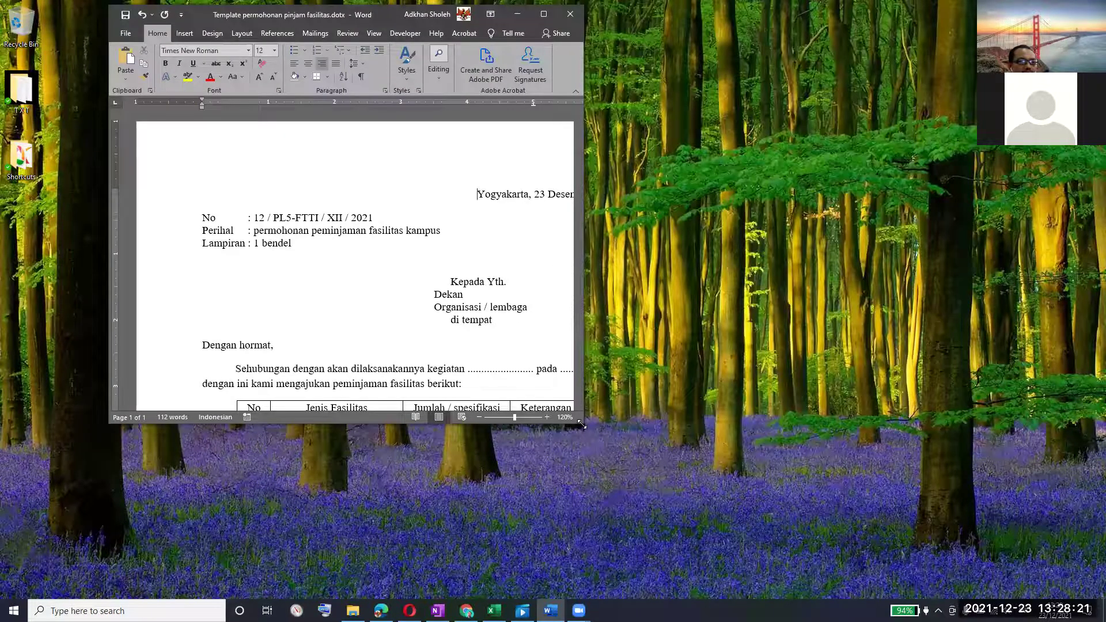
pyautogui.moveTo(581, 425); pyautogui.dragTo(997, 599)
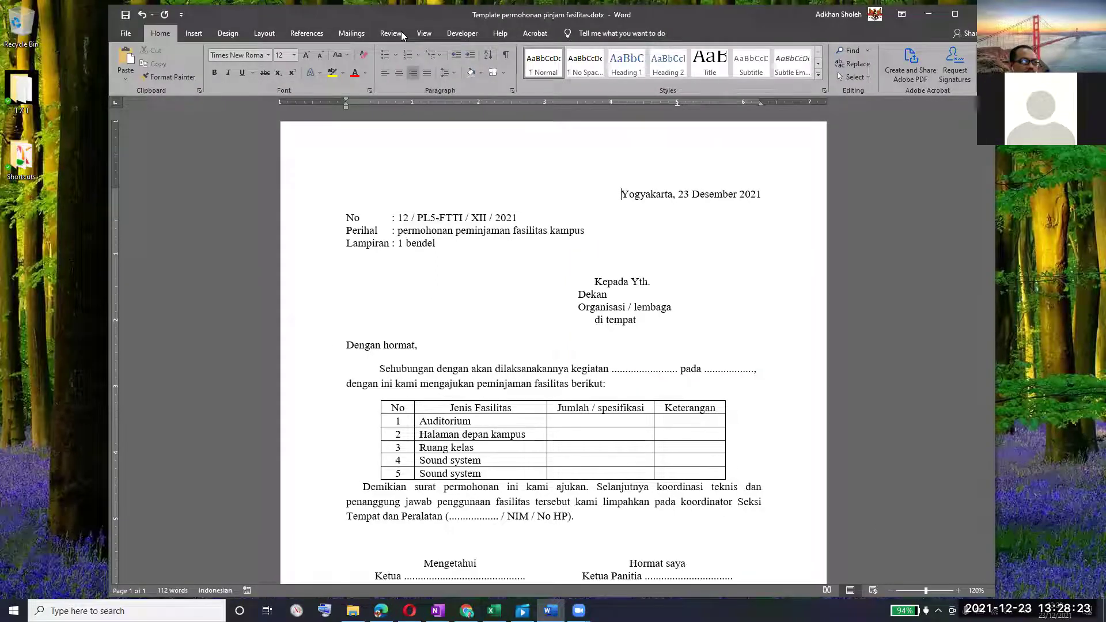
pyautogui.moveTo(995, 597); pyautogui.dragTo(995, 600)
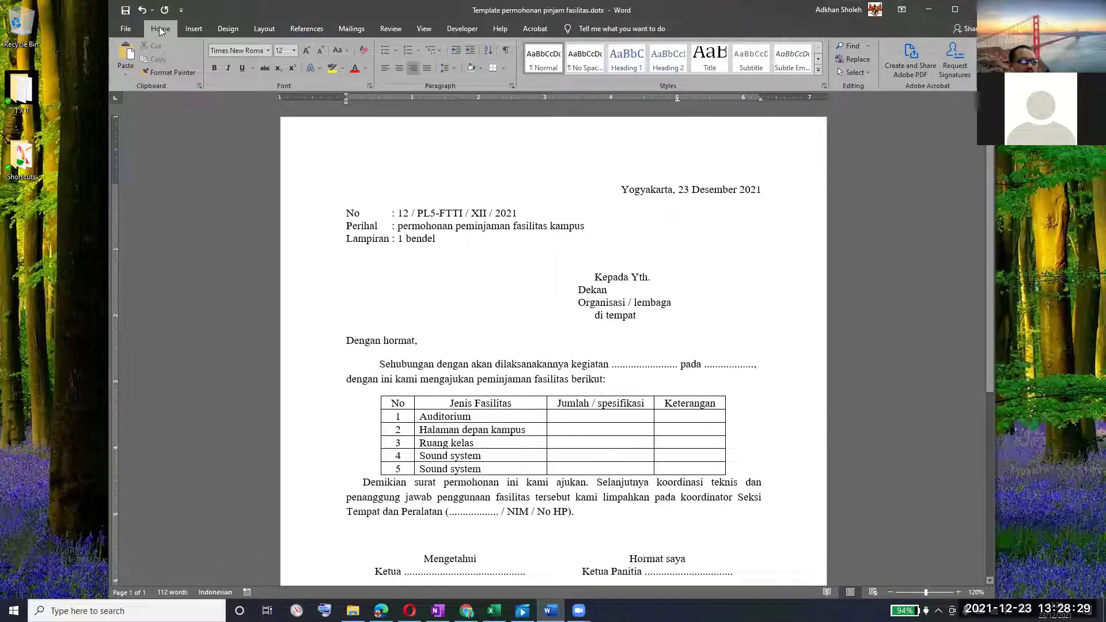
pyautogui.click(127, 29)
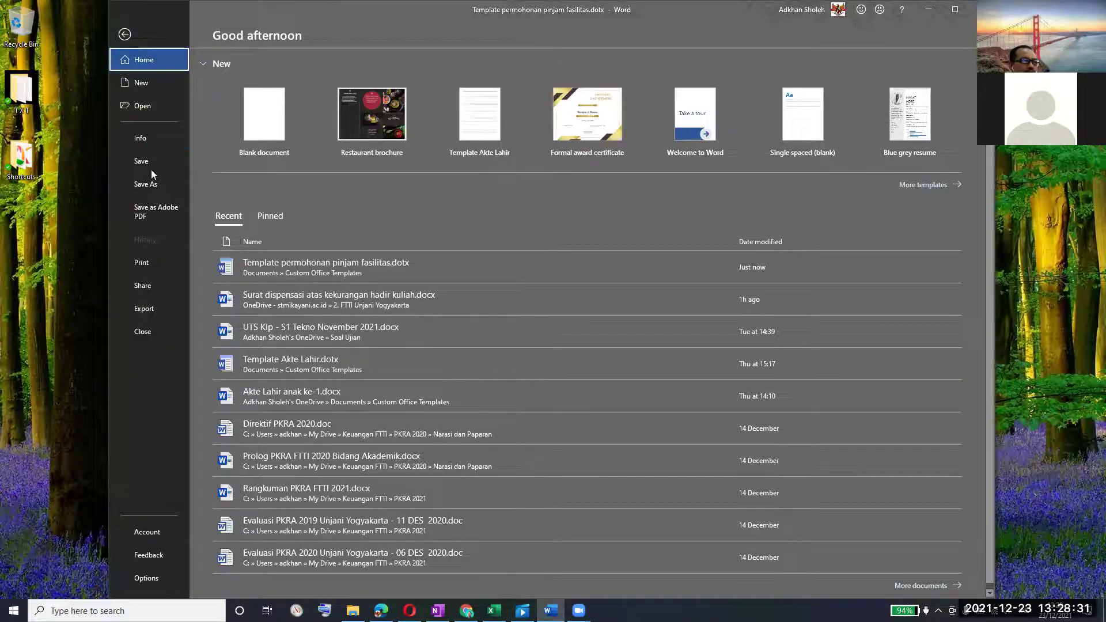
pyautogui.click(150, 333)
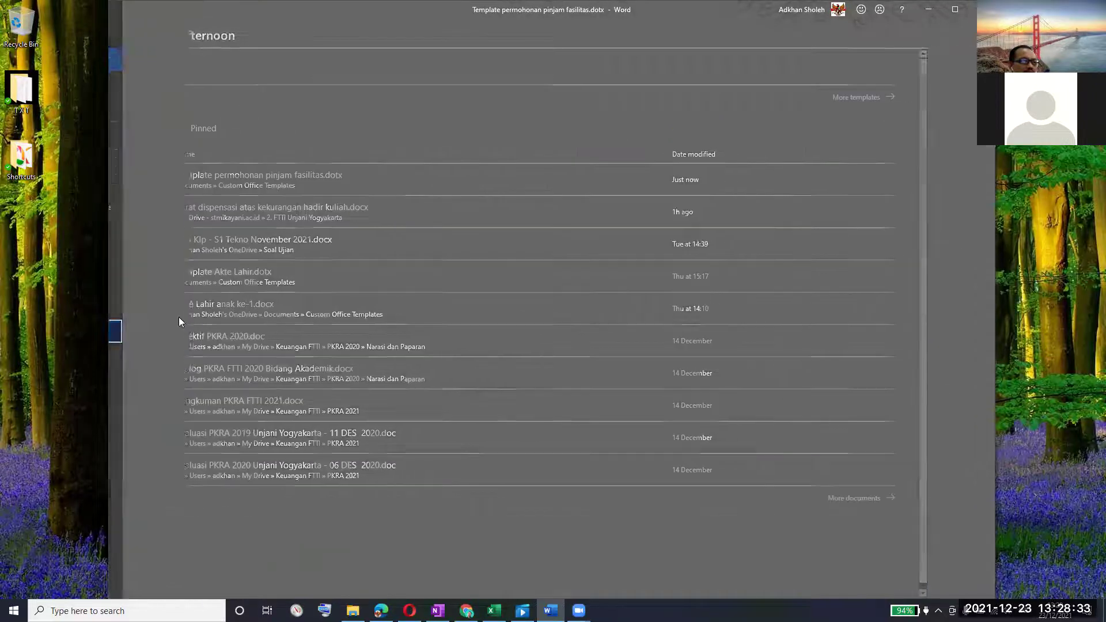
# Browse the personal templates for a new document and pin "Template permohonan pinjam fasilitas" to the template list.
pyautogui.click(564, 324)
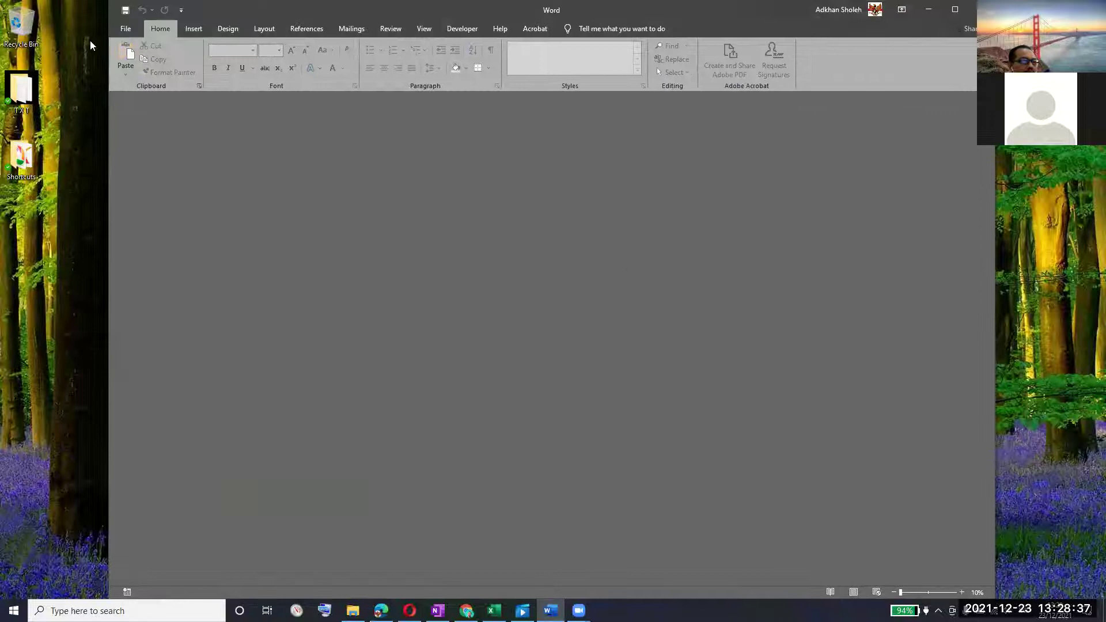
pyautogui.click(127, 35)
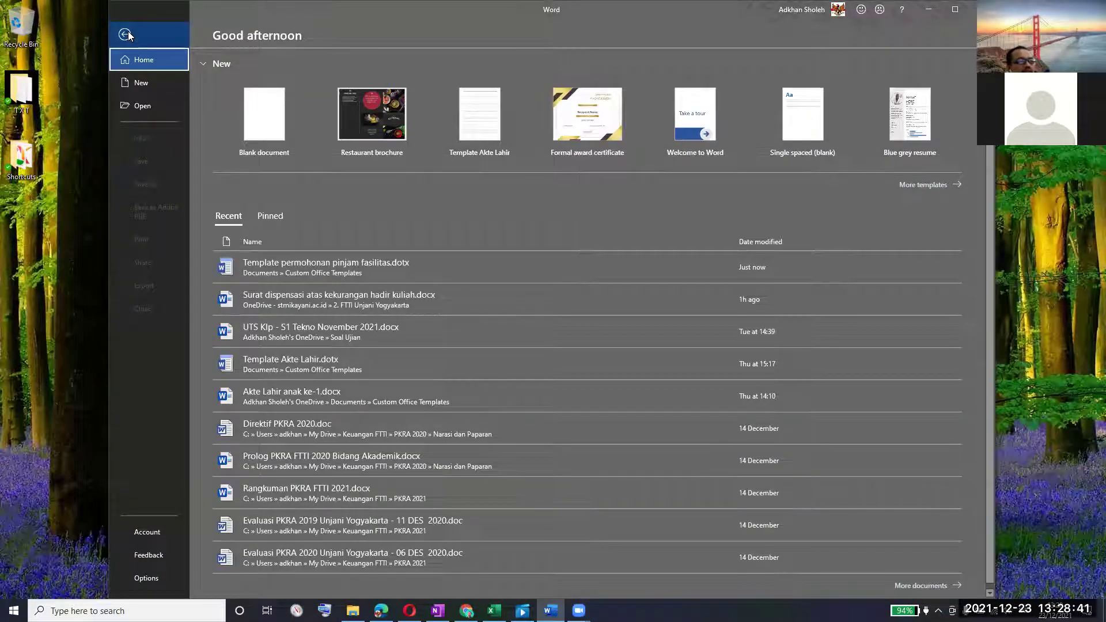
pyautogui.click(135, 86)
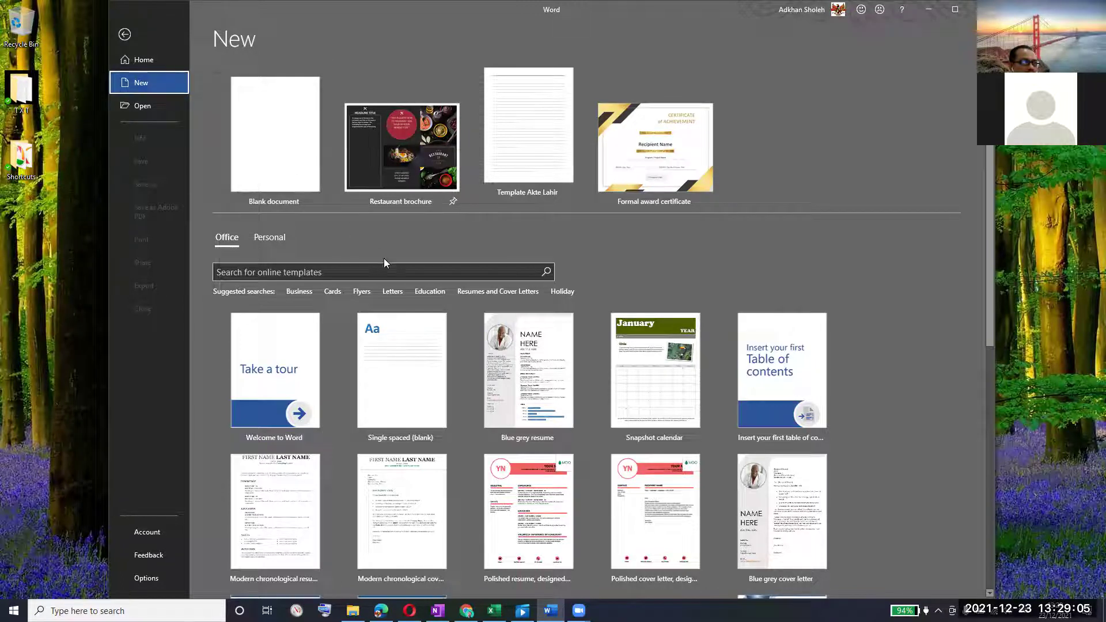
pyautogui.click(278, 235)
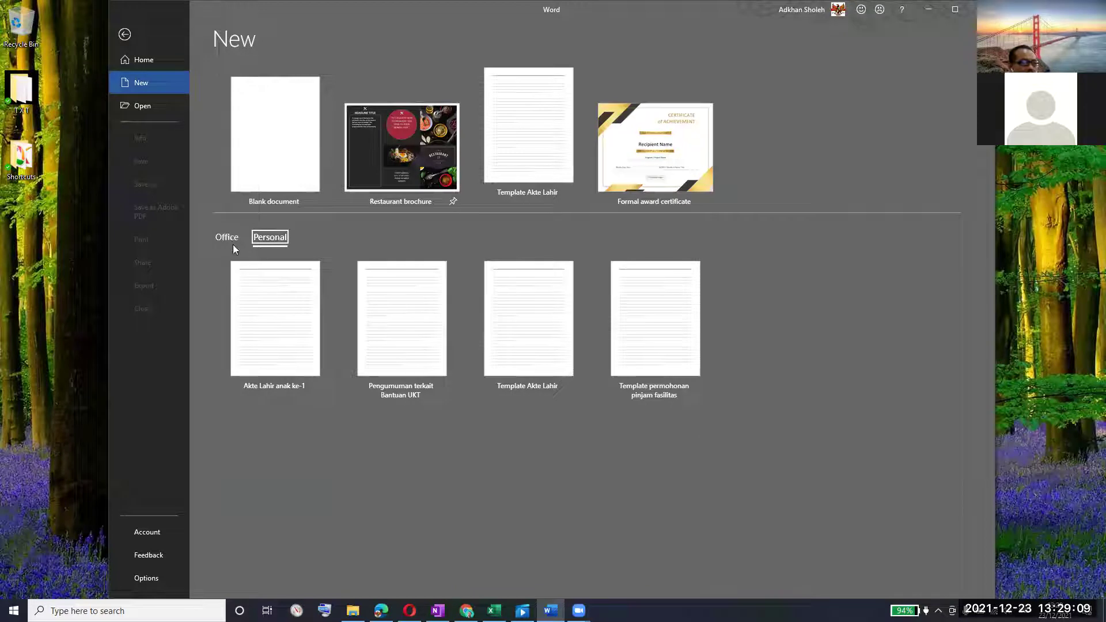
pyautogui.click(231, 239)
pyautogui.click(267, 239)
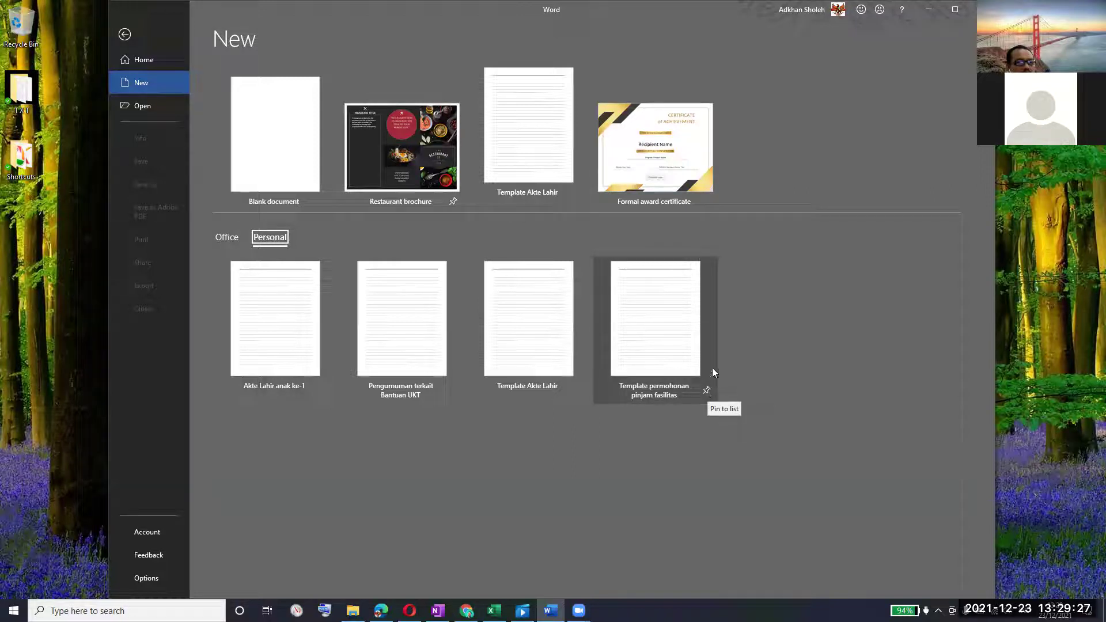
pyautogui.click(707, 391)
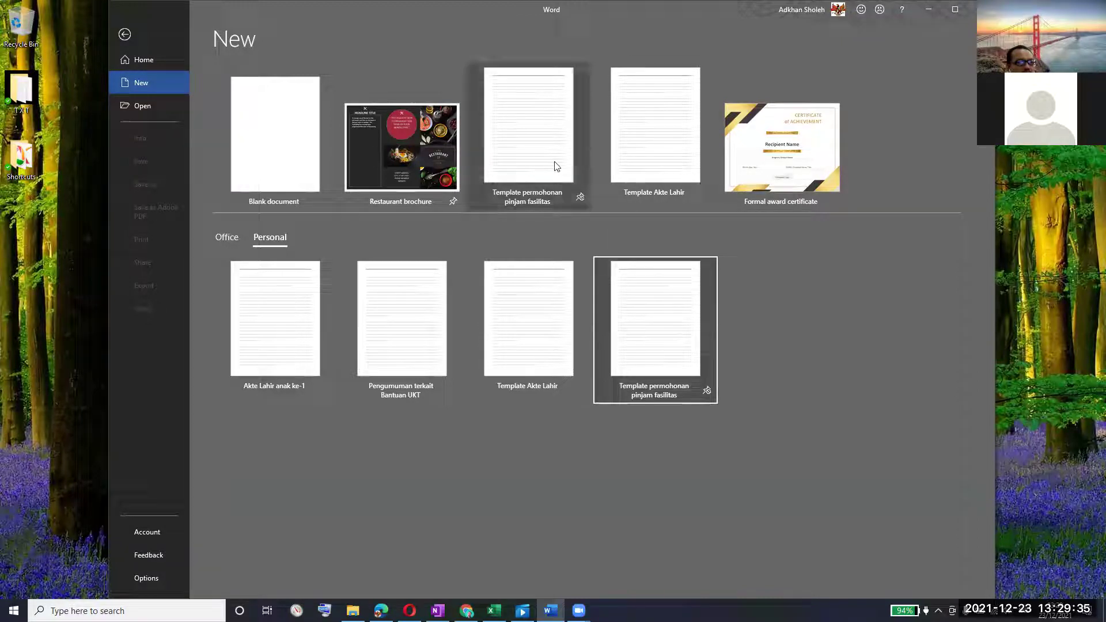
# Create a new document from the pinned "Template permohonan pinjam fasilitas" template, updating it with the data from the linked files.
pyautogui.click(548, 146)
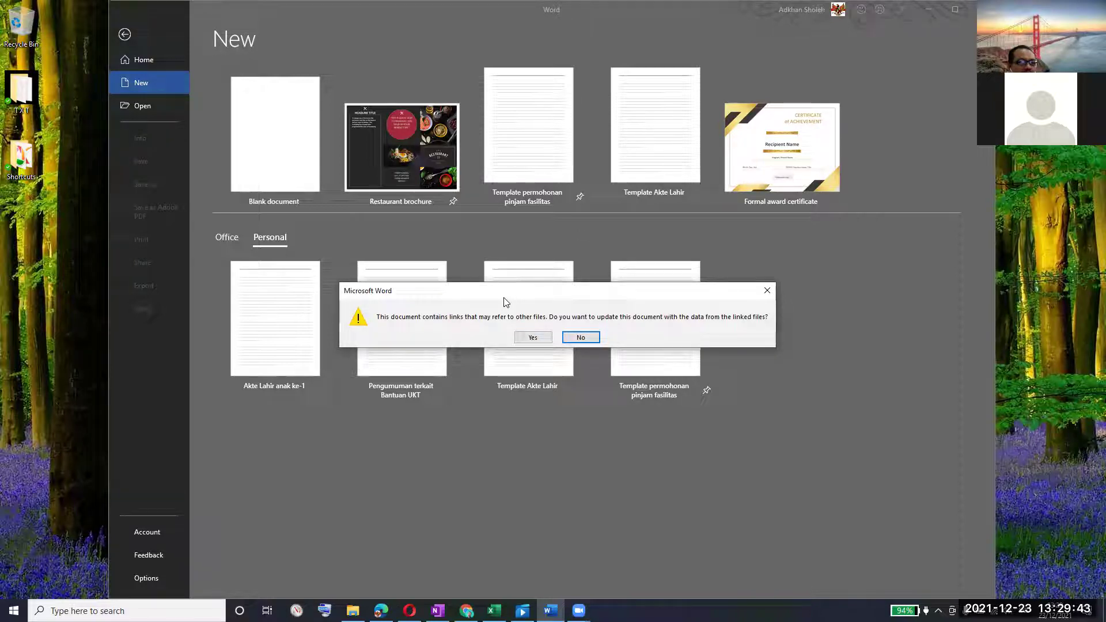
pyautogui.moveTo(504, 297); pyautogui.dragTo(493, 418)
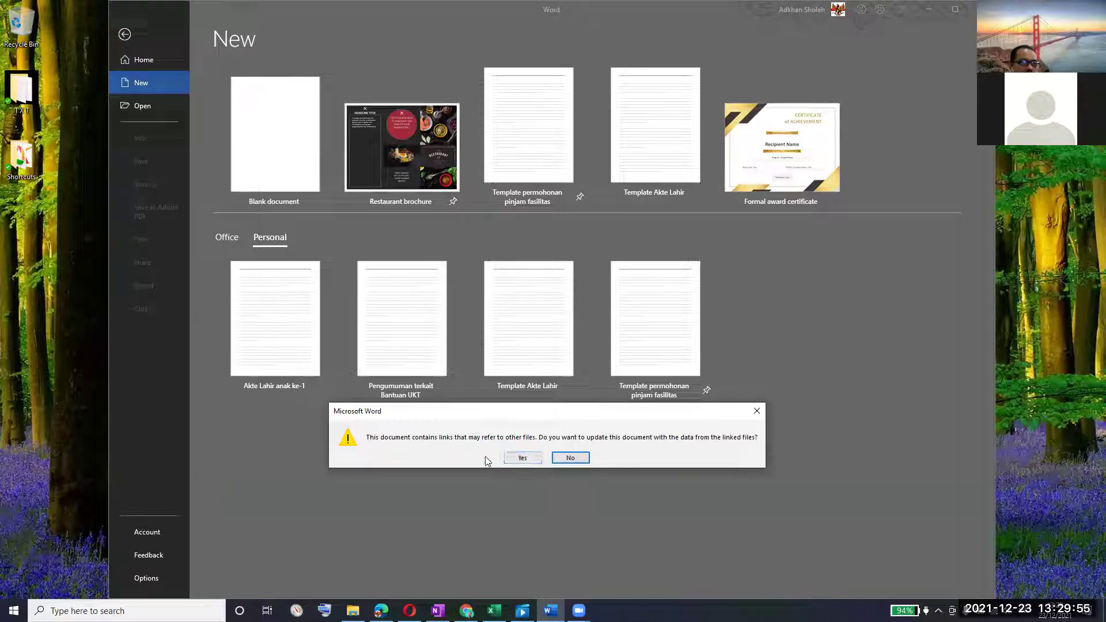
pyautogui.click(523, 458)
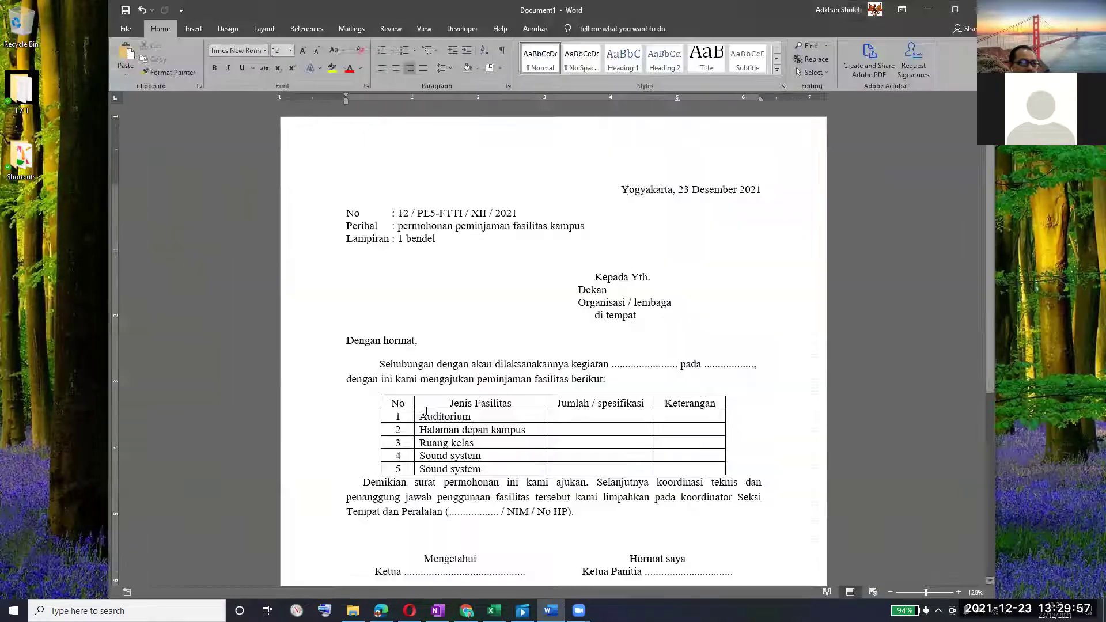
pyautogui.scroll(-4, 623, 290)
pyautogui.scroll(3, 594, 257)
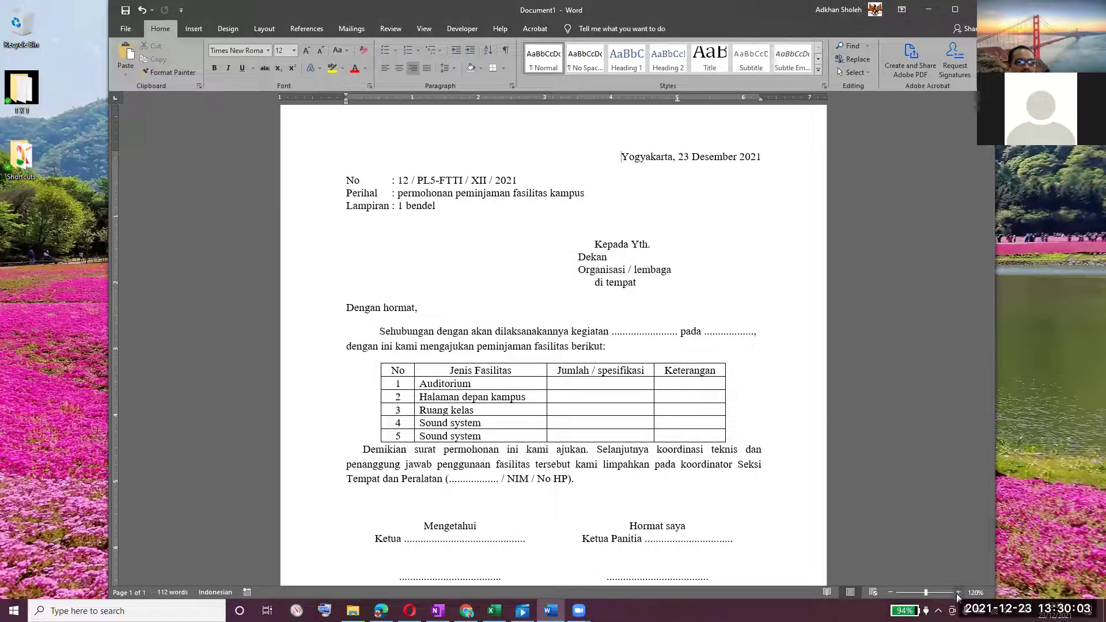
# Set the letter date to 16 Desember 2021 with the date picker of the "Tanggal surat" control.
pyautogui.keyDown('ctrl'); pyautogui.scroll(2, 883, 456); pyautogui.keyUp('ctrl')
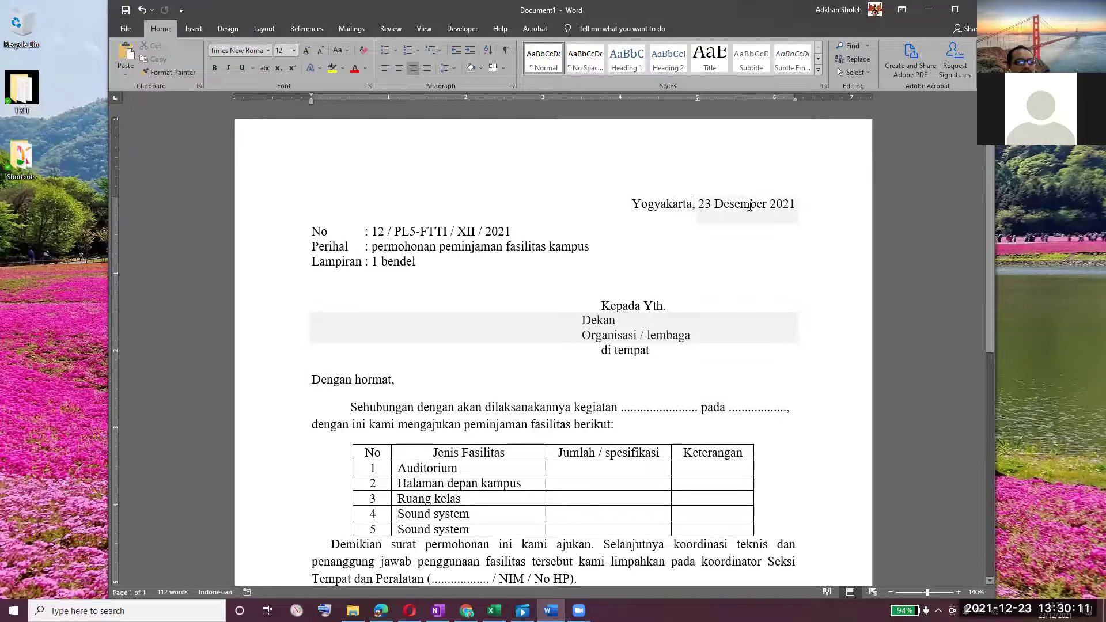
pyautogui.click(760, 204)
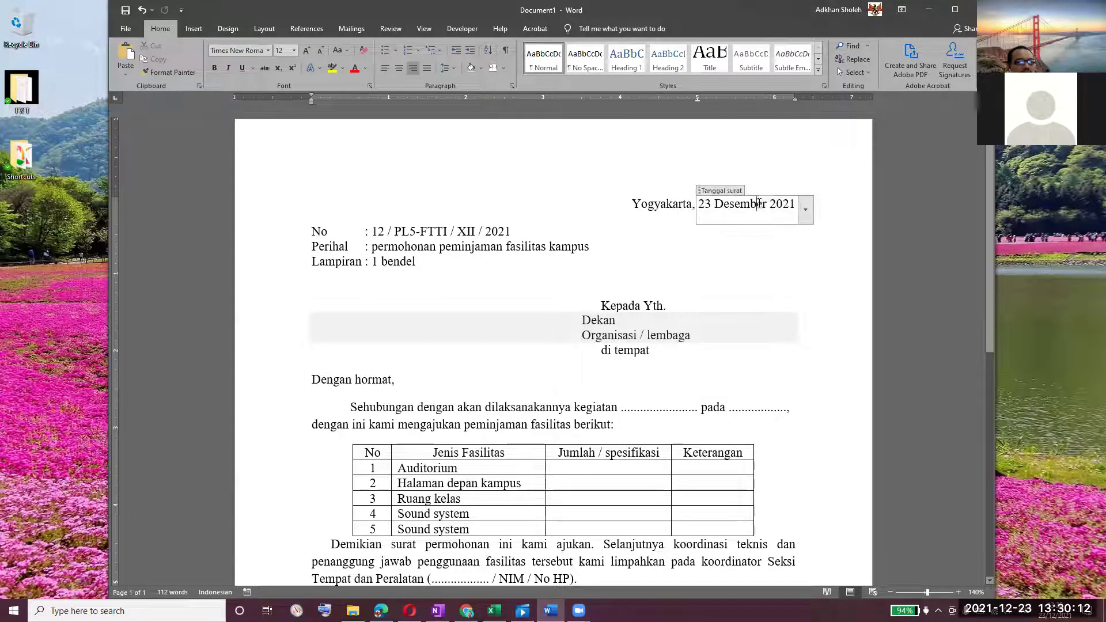
pyautogui.click(805, 211)
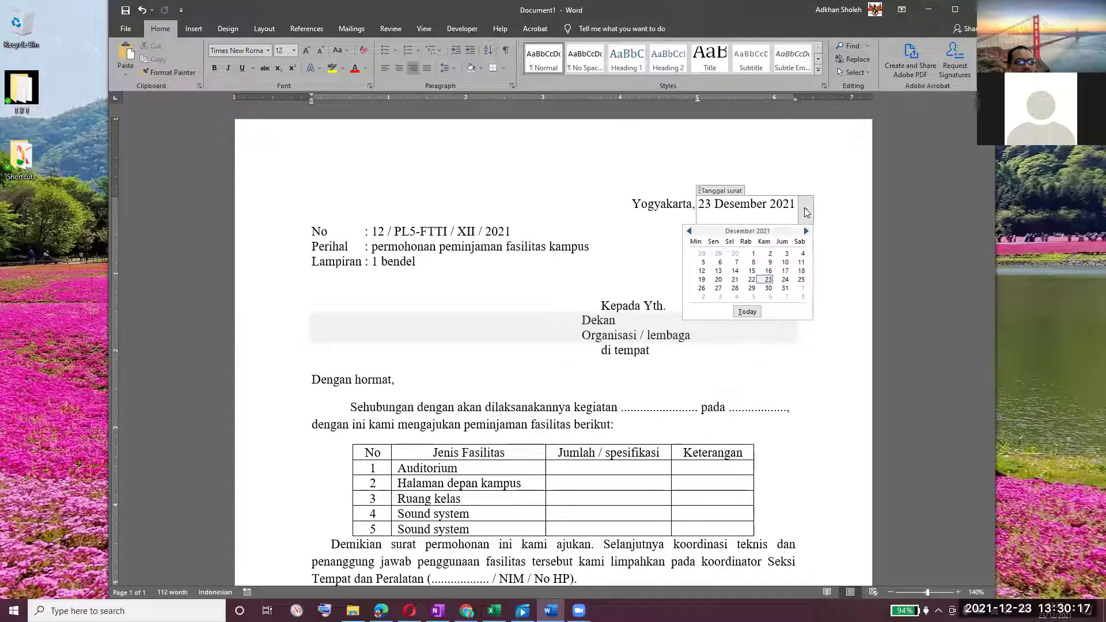
pyautogui.click(806, 211)
pyautogui.click(806, 209)
pyautogui.click(768, 270)
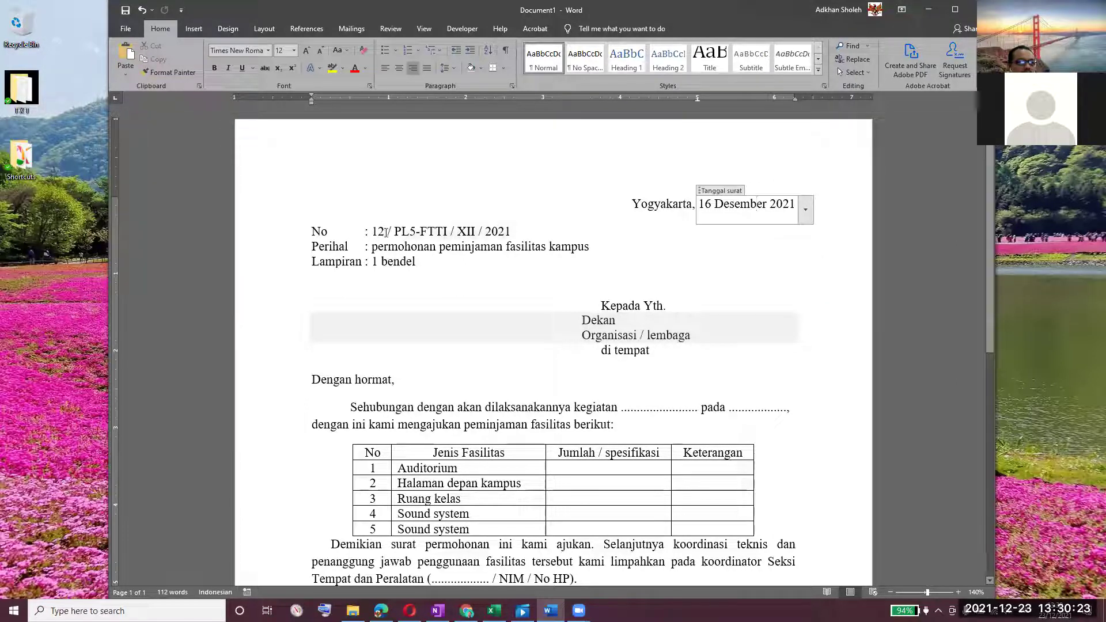
# Check the letter number and subject content controls in the new letter, selecting the whole subject text.
pyautogui.click(384, 231)
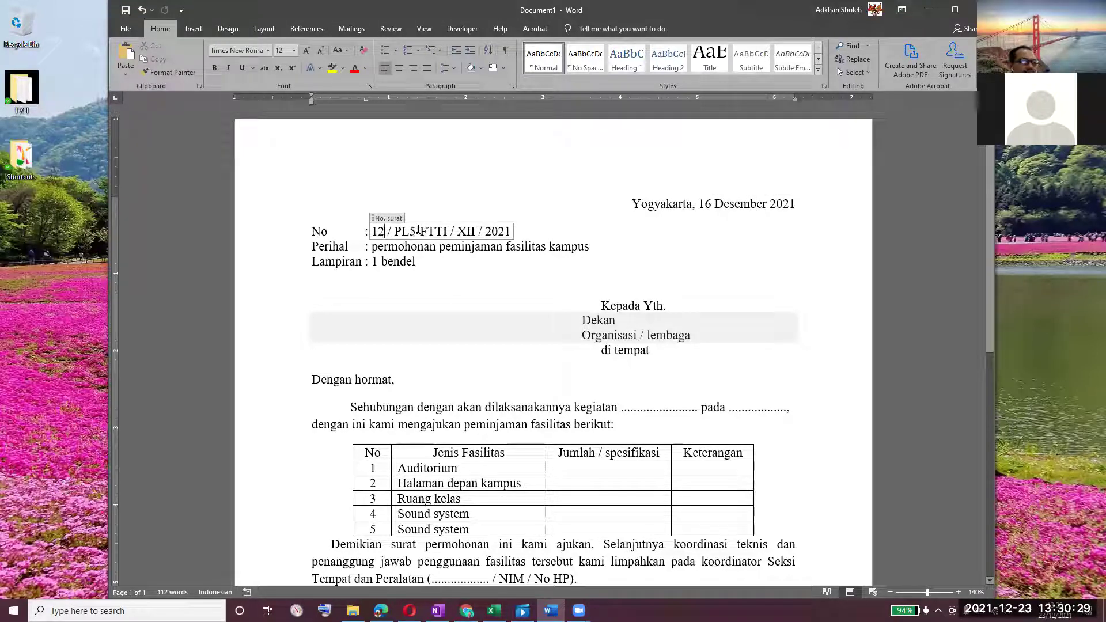
pyautogui.scroll(-3, 848, 237)
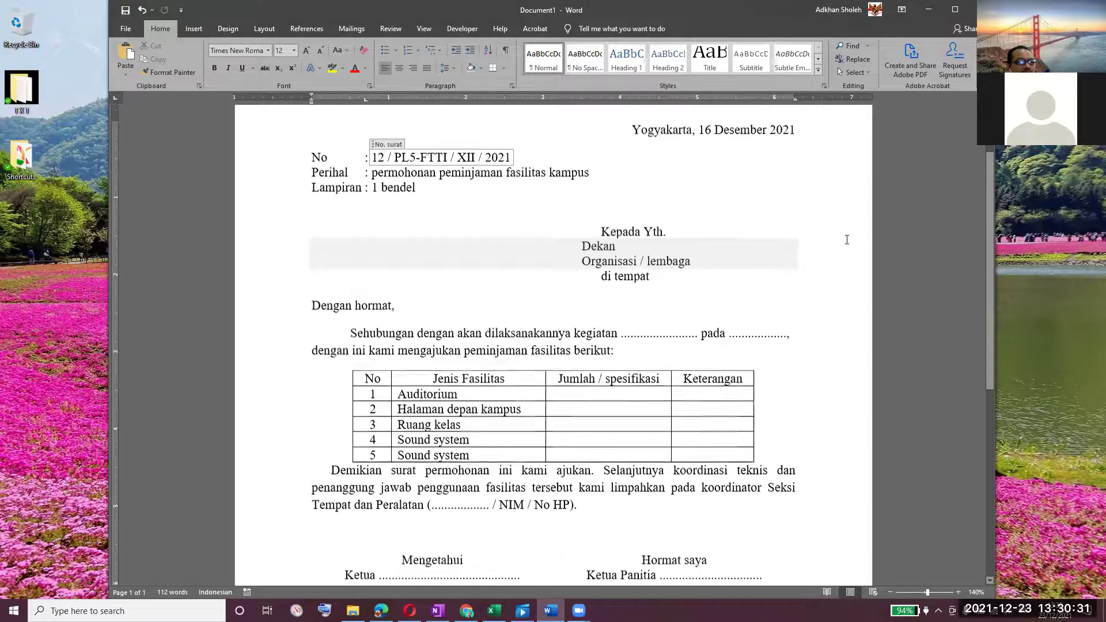
pyautogui.click(374, 171)
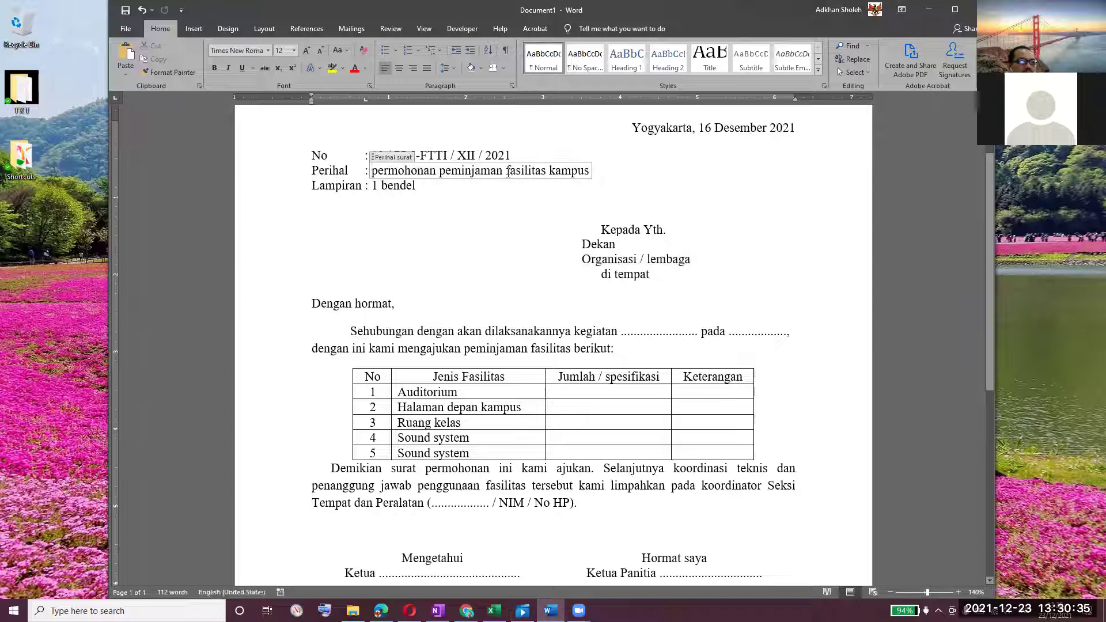
pyautogui.moveTo(552, 169); pyautogui.dragTo(372, 170)
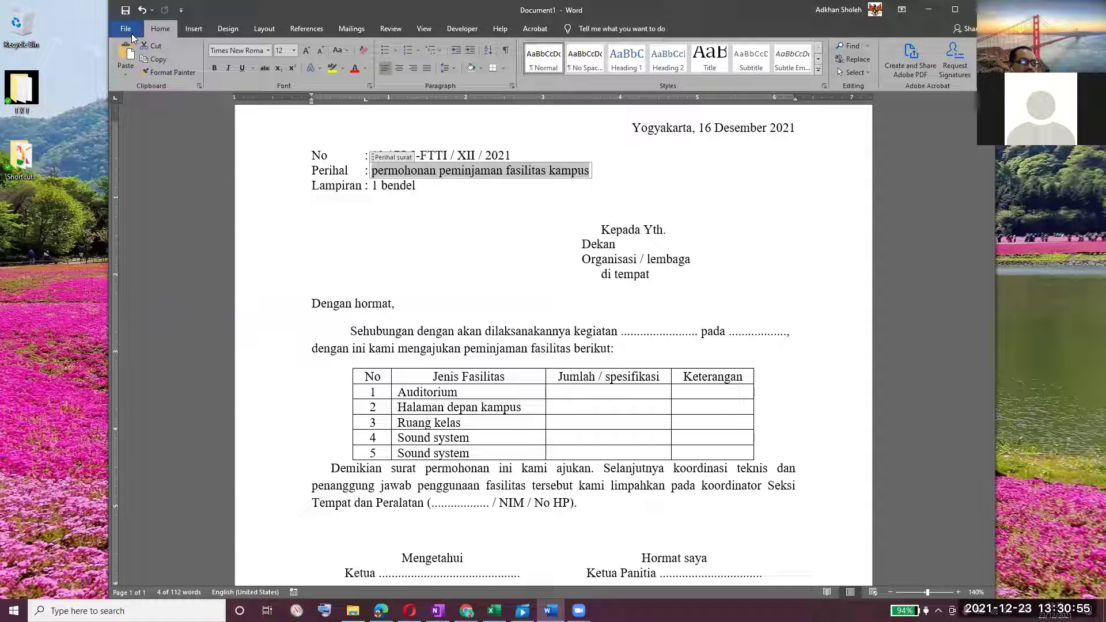
pyautogui.scroll(2, 553, 346)
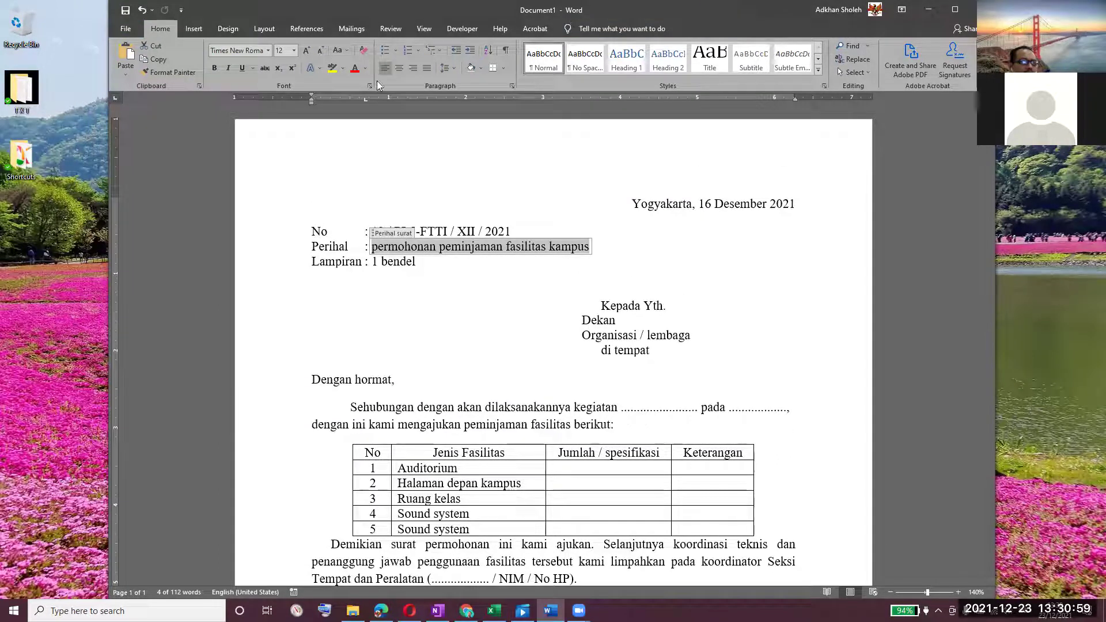
# Open the recent file "Template permohonan pinjam fasilitas.dotx" and clear the date in its "Tanggal surat" control.
pyautogui.click(125, 28)
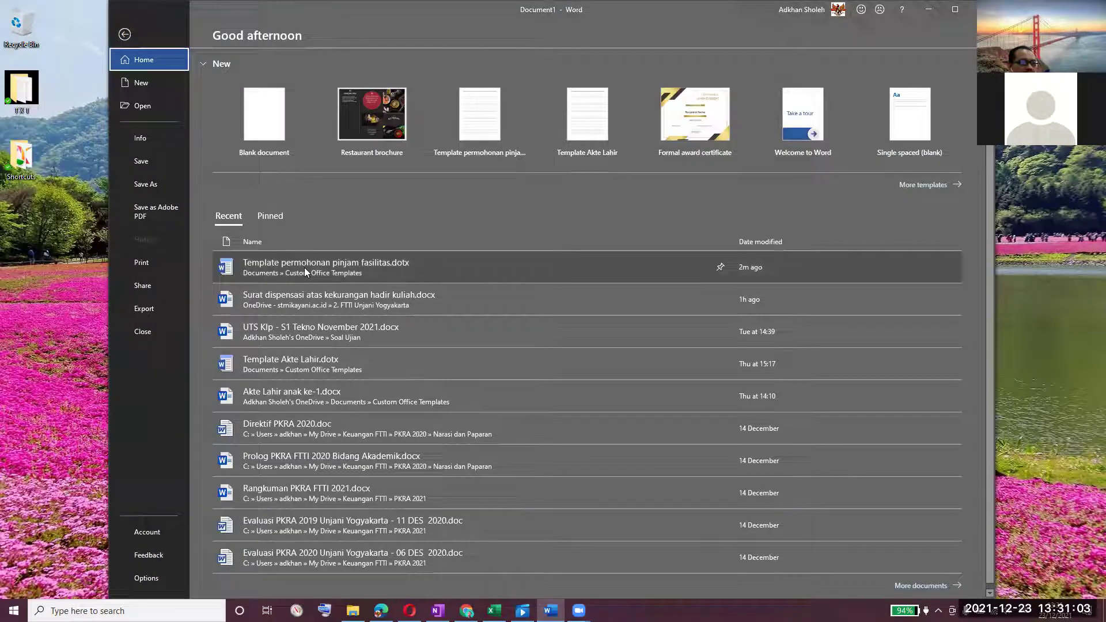
pyautogui.click(357, 272)
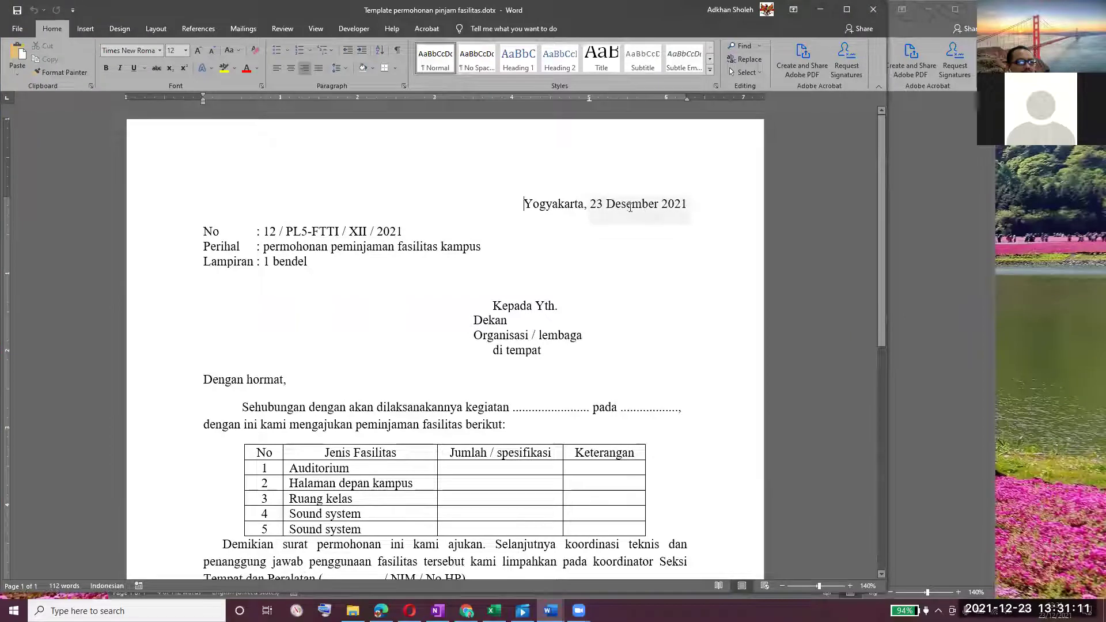
pyautogui.click(620, 204)
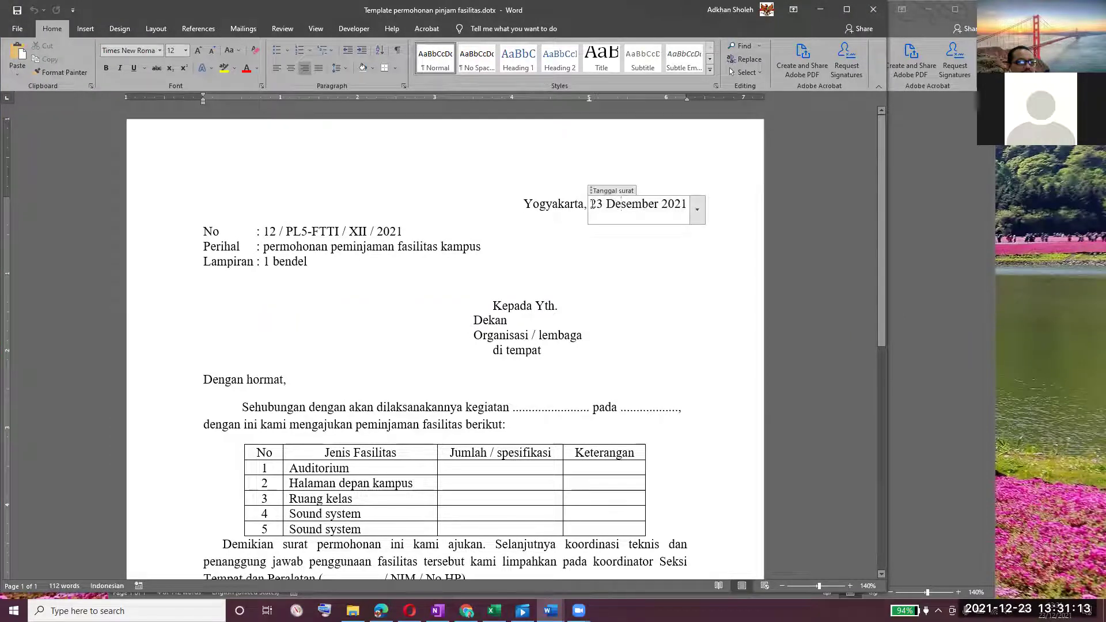
pyautogui.moveTo(591, 203); pyautogui.dragTo(686, 205)
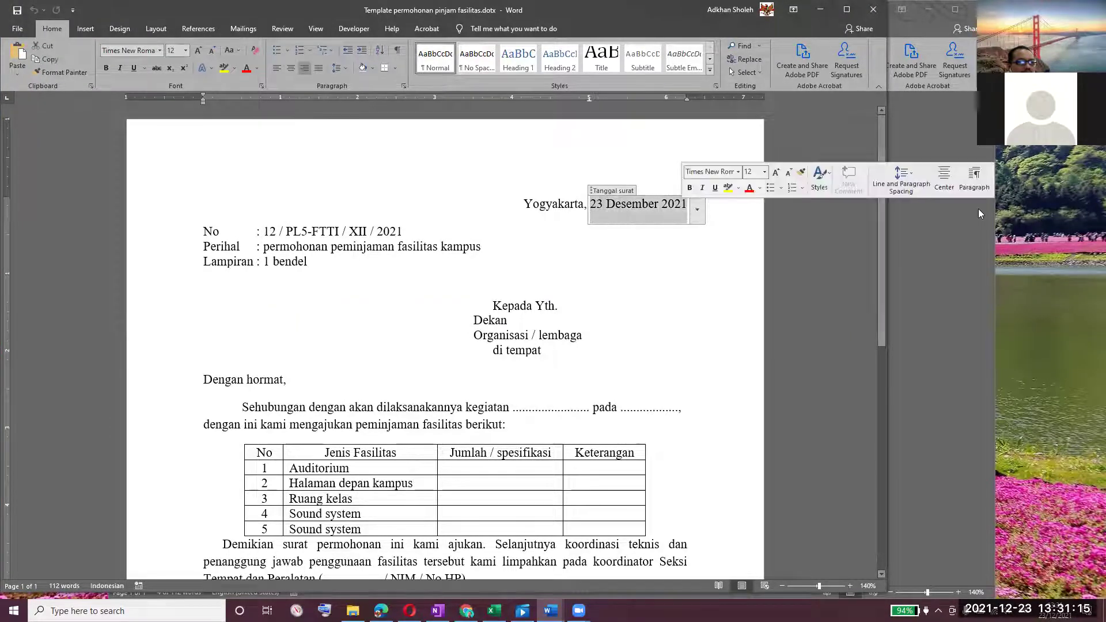
pyautogui.press('BackSpace')
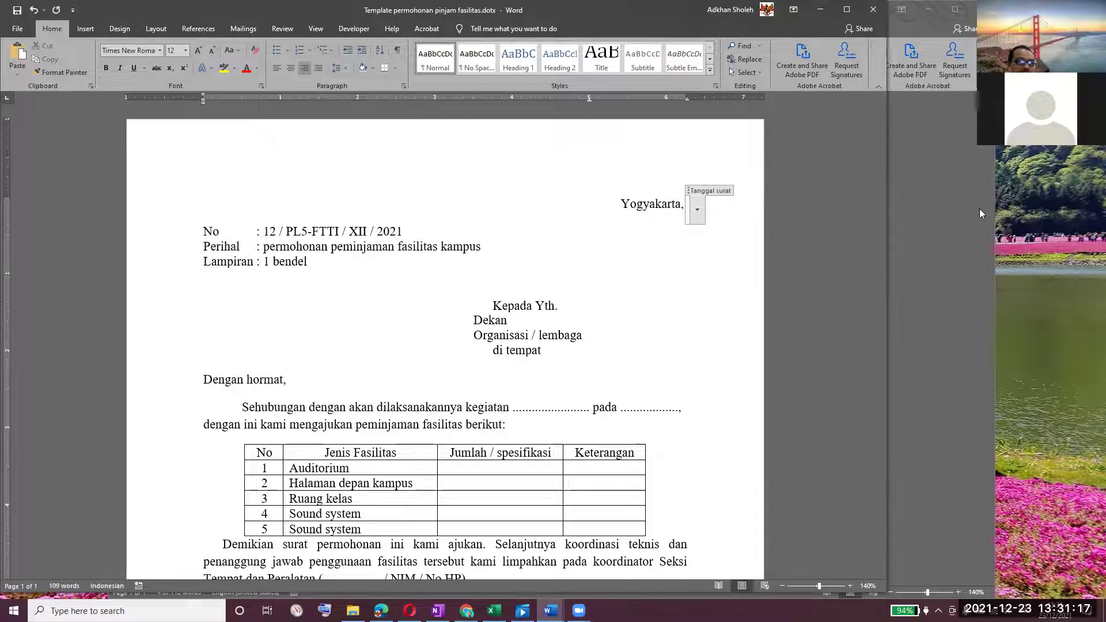
# Clear the sample text from the "Perihal surat" and "No. surat" content controls in the template.
pyautogui.moveTo(267, 247); pyautogui.dragTo(464, 247)
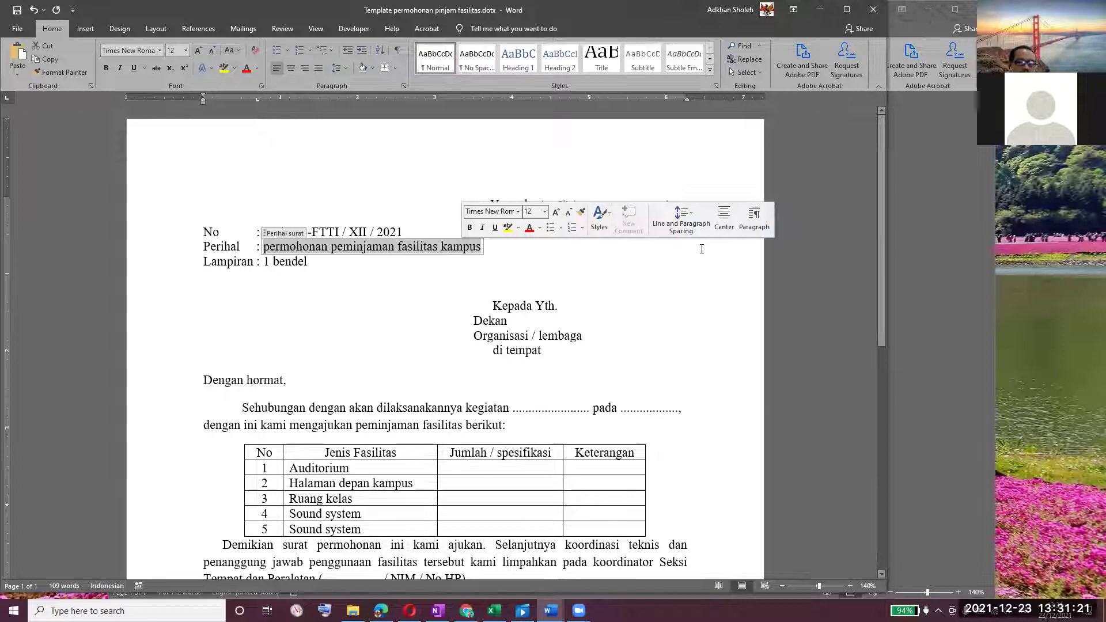
pyautogui.press('BackSpace')
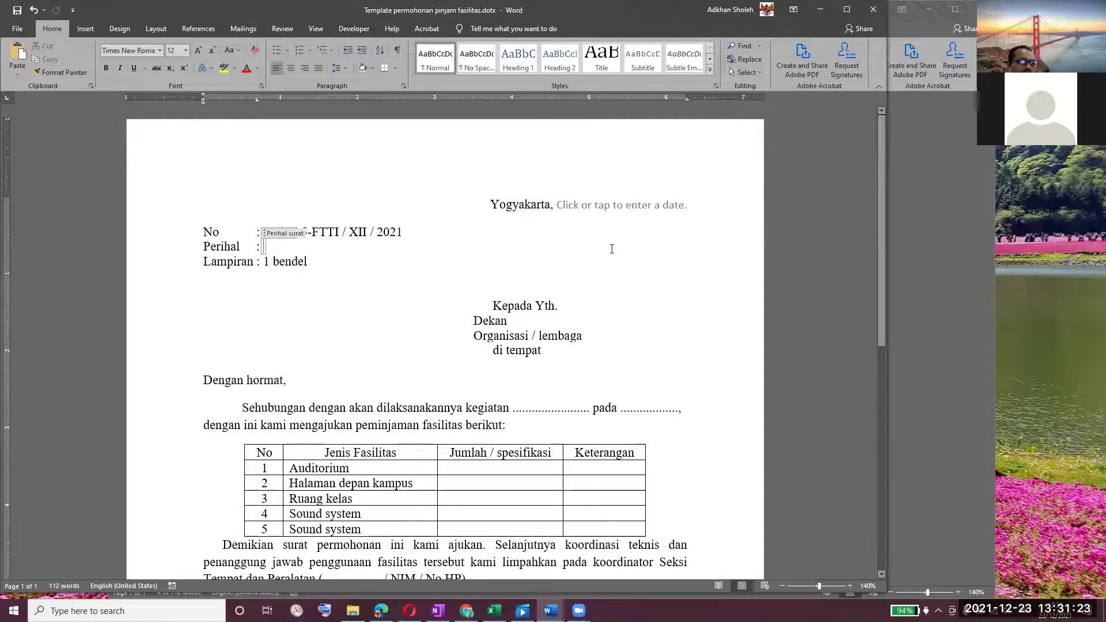
pyautogui.click(358, 233)
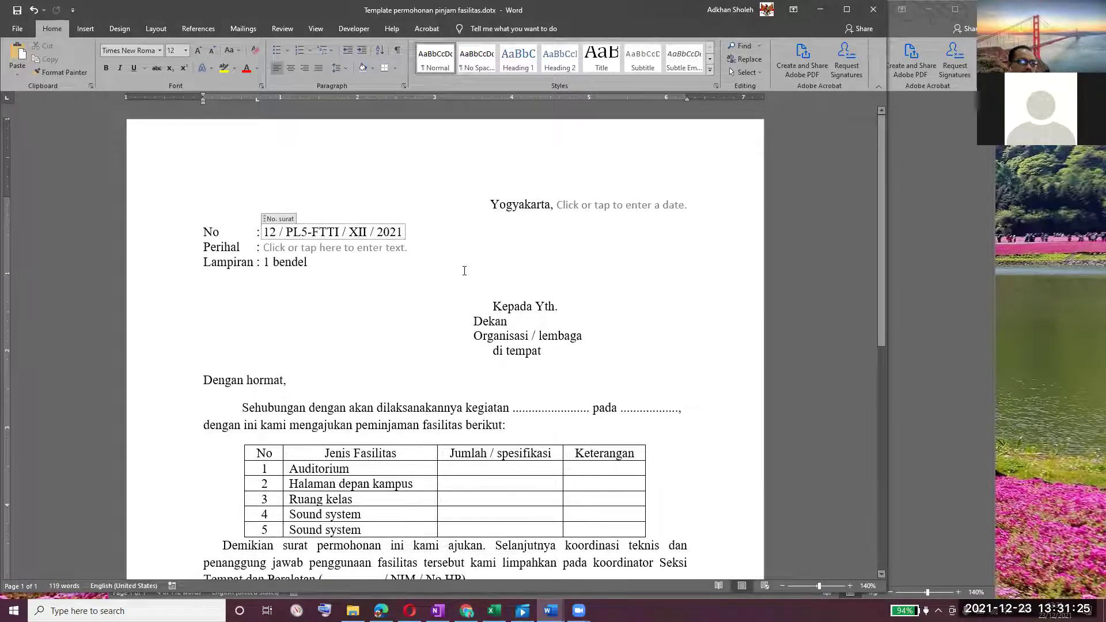
pyautogui.moveTo(386, 231); pyautogui.dragTo(219, 230)
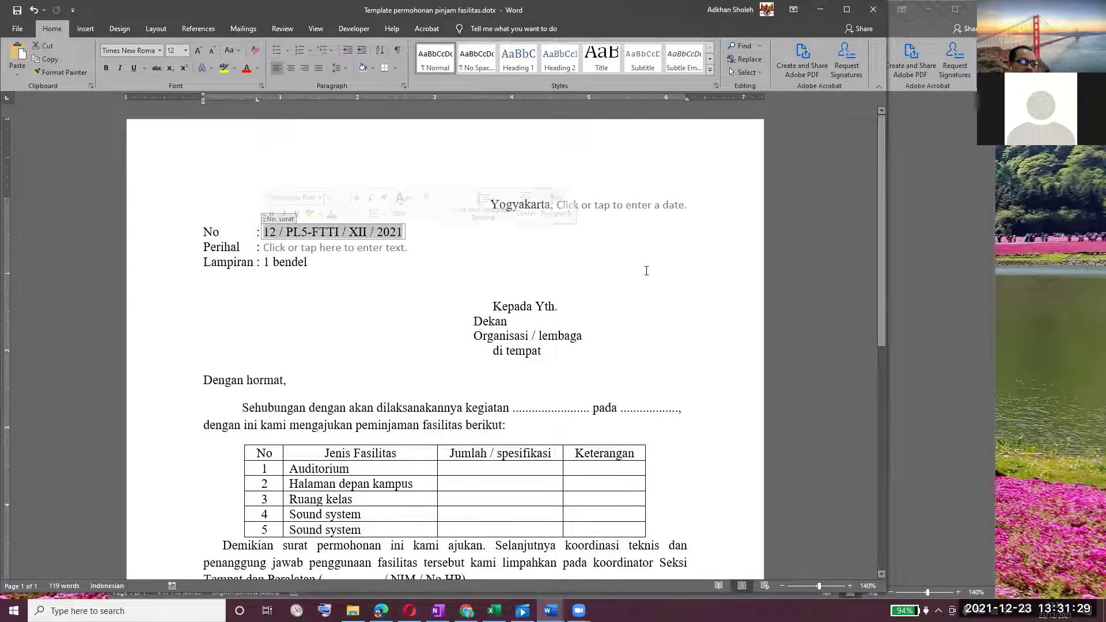
pyautogui.press('Delete')
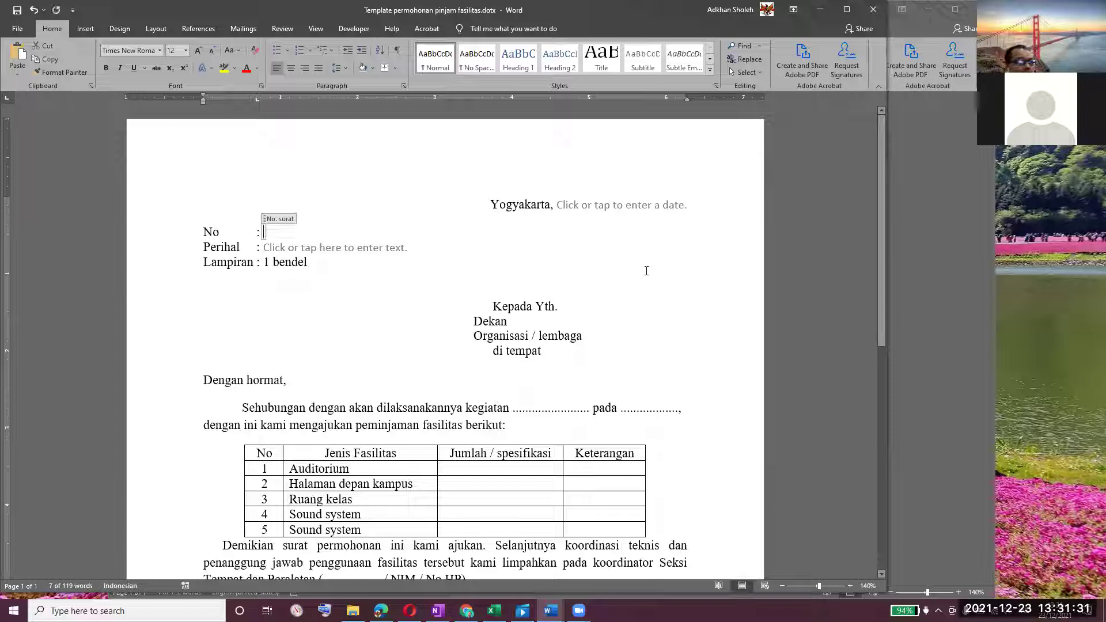
pyautogui.click(303, 310)
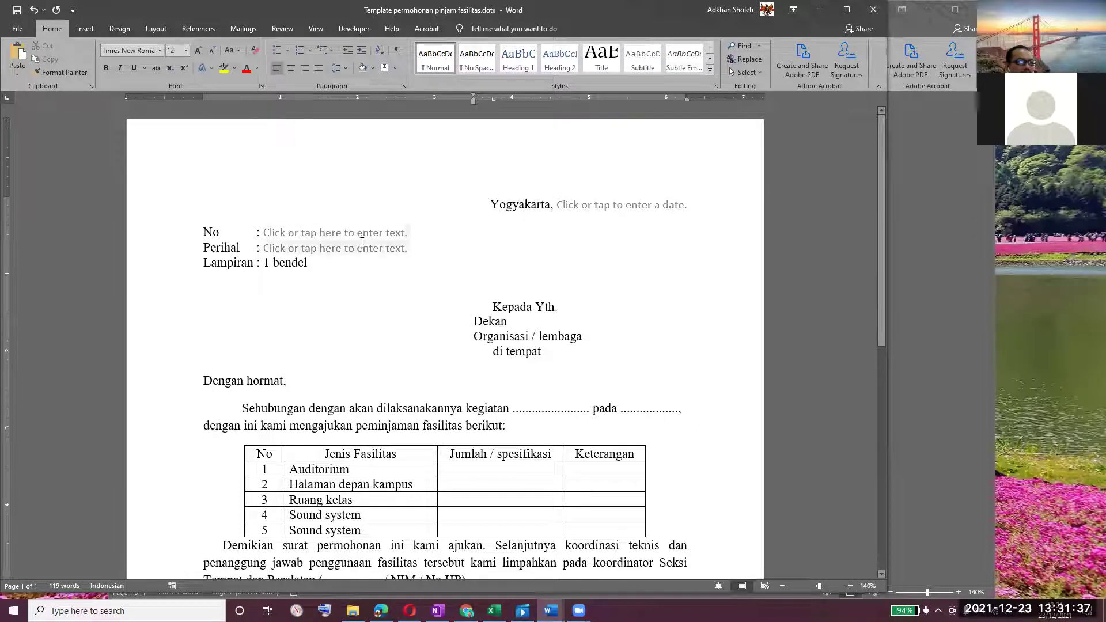
# Check the title, tag and locking settings of the "Pihak yg dituju surat" content control around the recipient lines.
pyautogui.click(487, 321)
pyautogui.moveTo(502, 323); pyautogui.dragTo(627, 343)
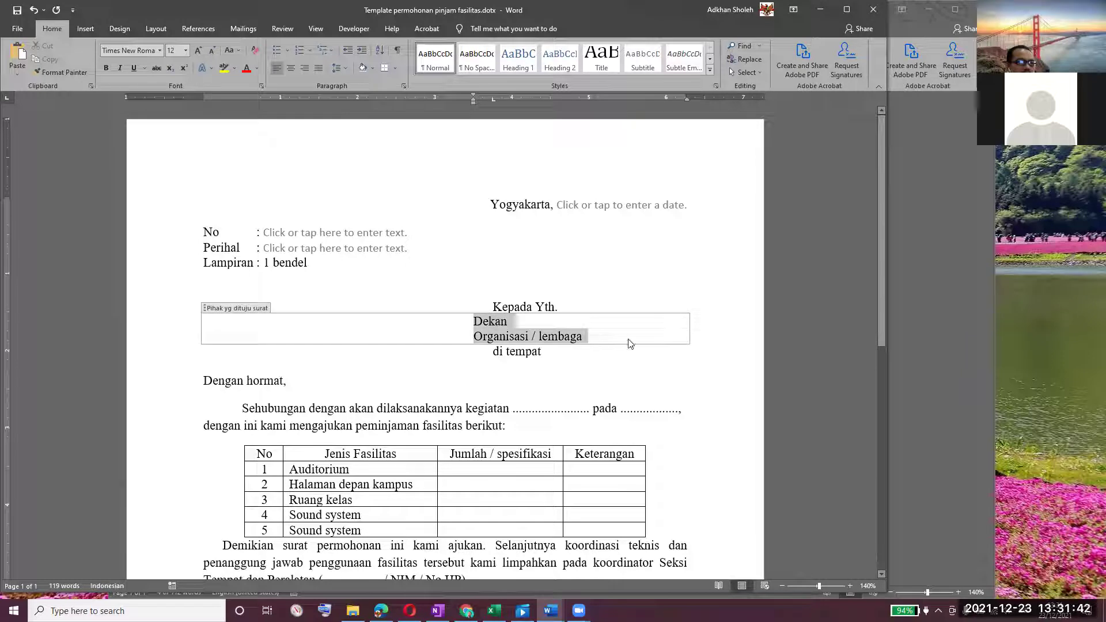
pyautogui.click(527, 327)
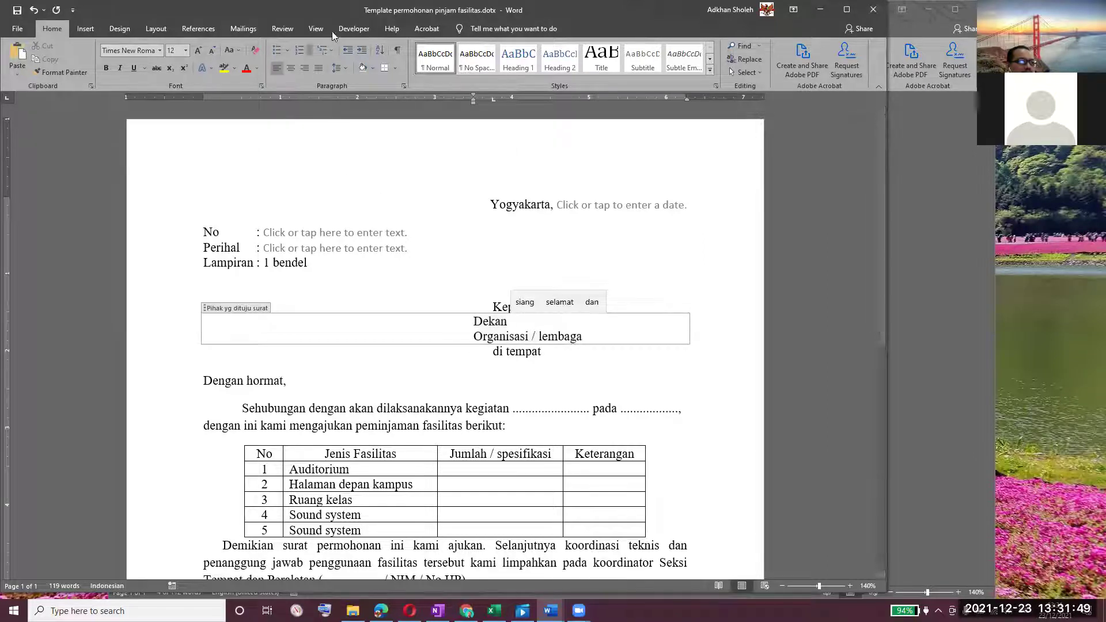
pyautogui.click(359, 31)
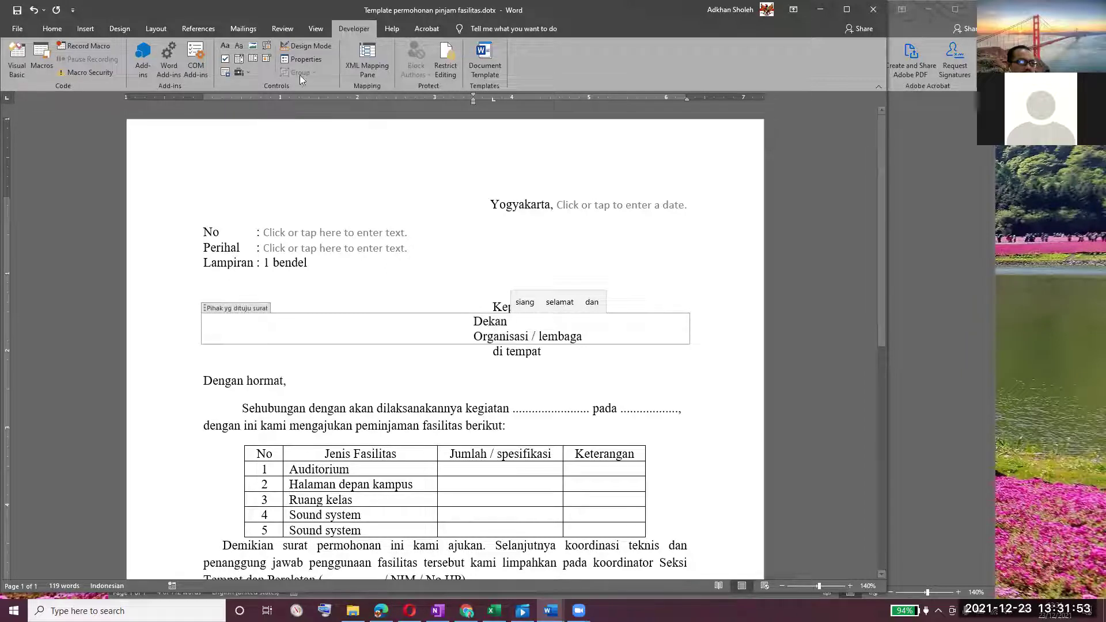
pyautogui.click(303, 57)
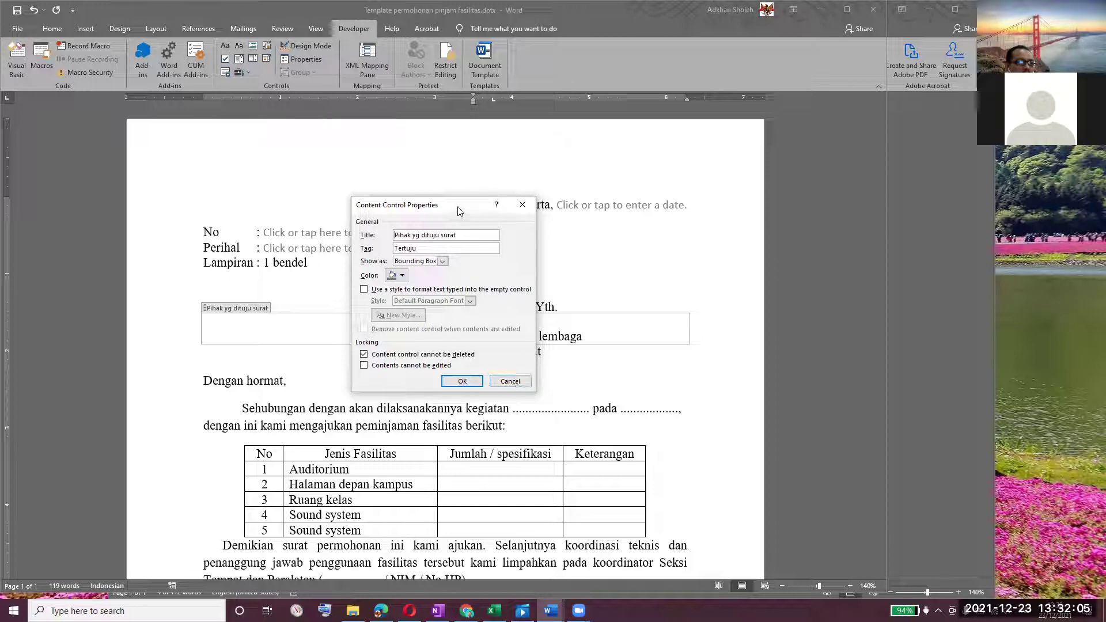
pyautogui.moveTo(460, 212); pyautogui.dragTo(685, 170)
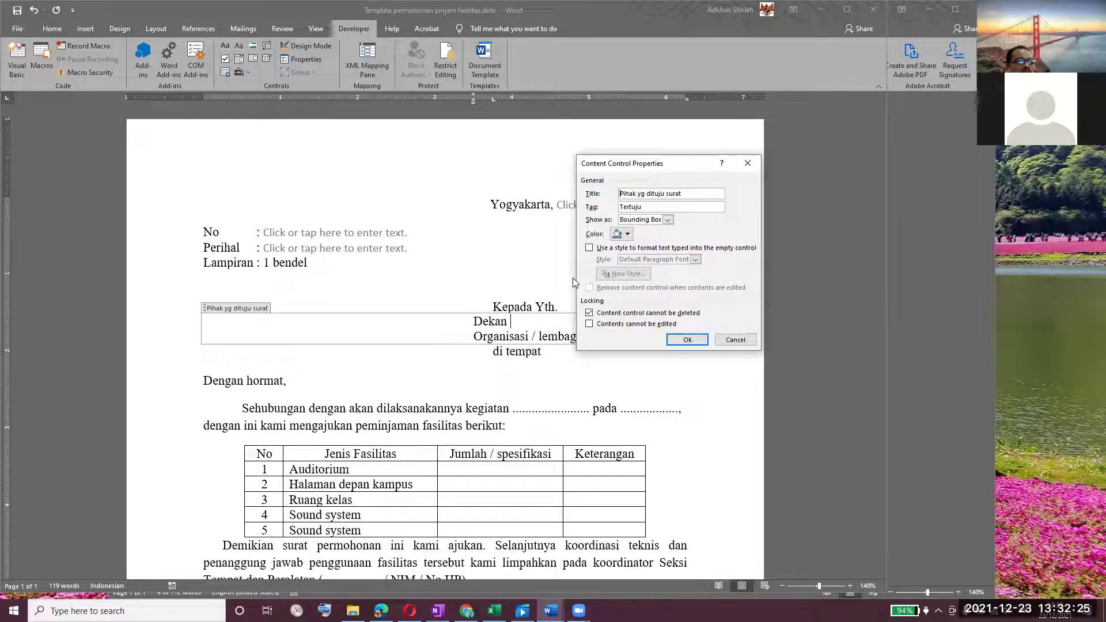
pyautogui.click(700, 343)
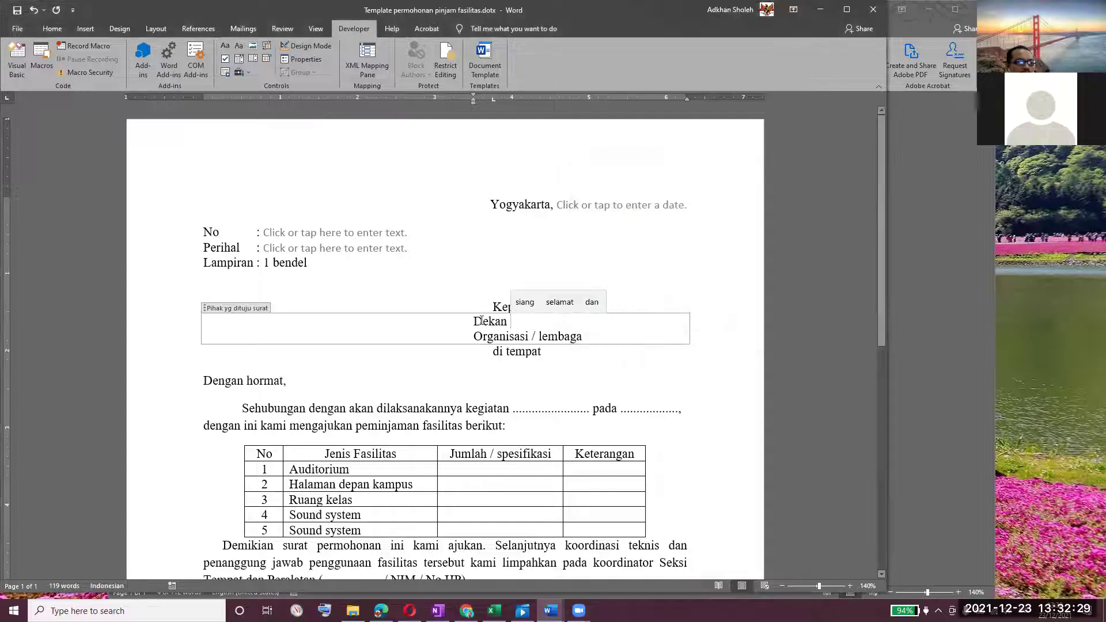
# Try to delete the "Dekan" and "Organisasi / lembaga" lines in the locked "Pihak yg dituju surat" control.
pyautogui.moveTo(489, 322); pyautogui.dragTo(607, 338)
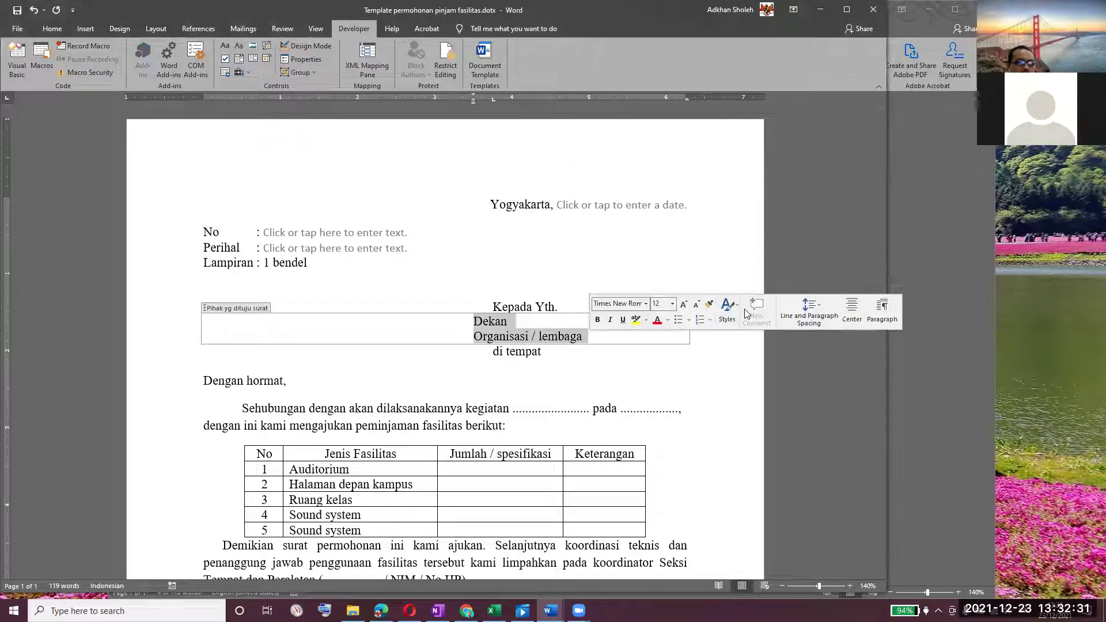
pyautogui.press('Delete')
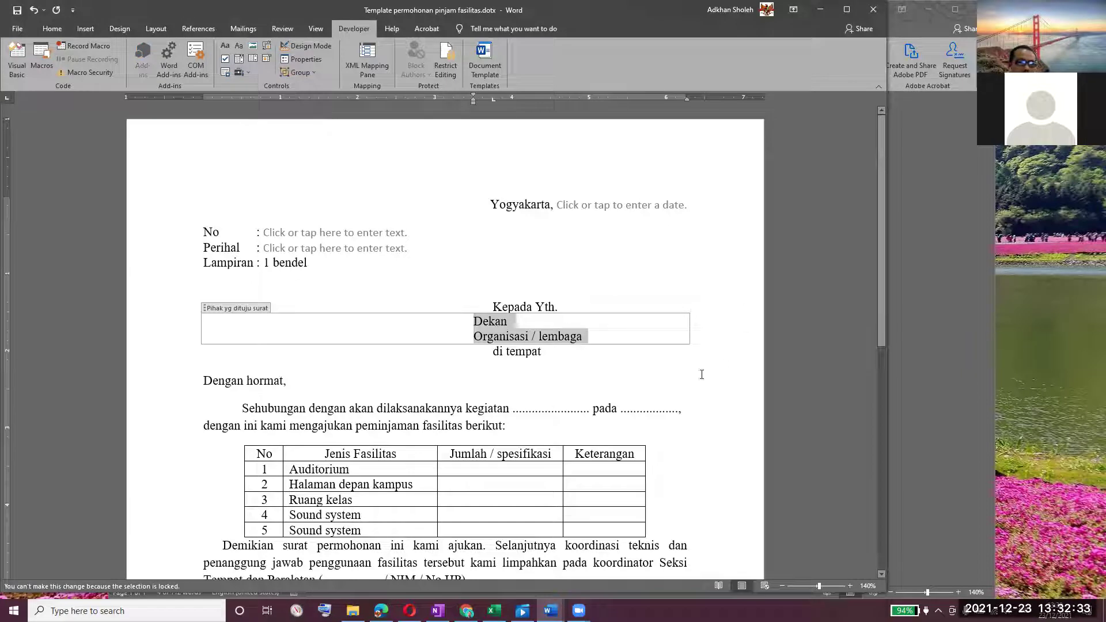
pyautogui.rightClick(488, 322)
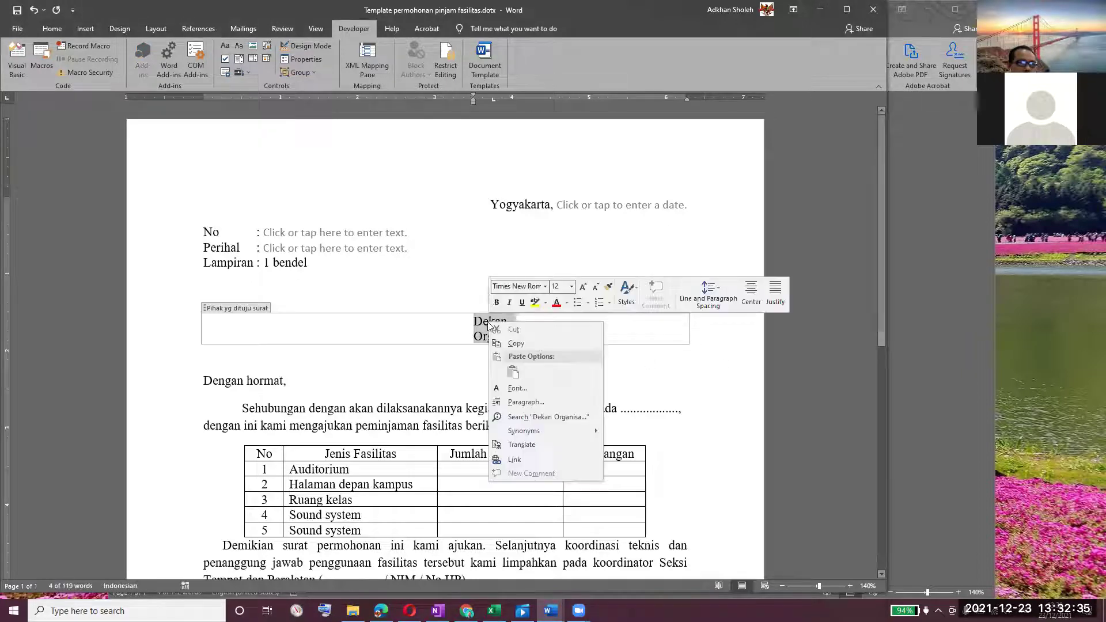
pyautogui.click(466, 244)
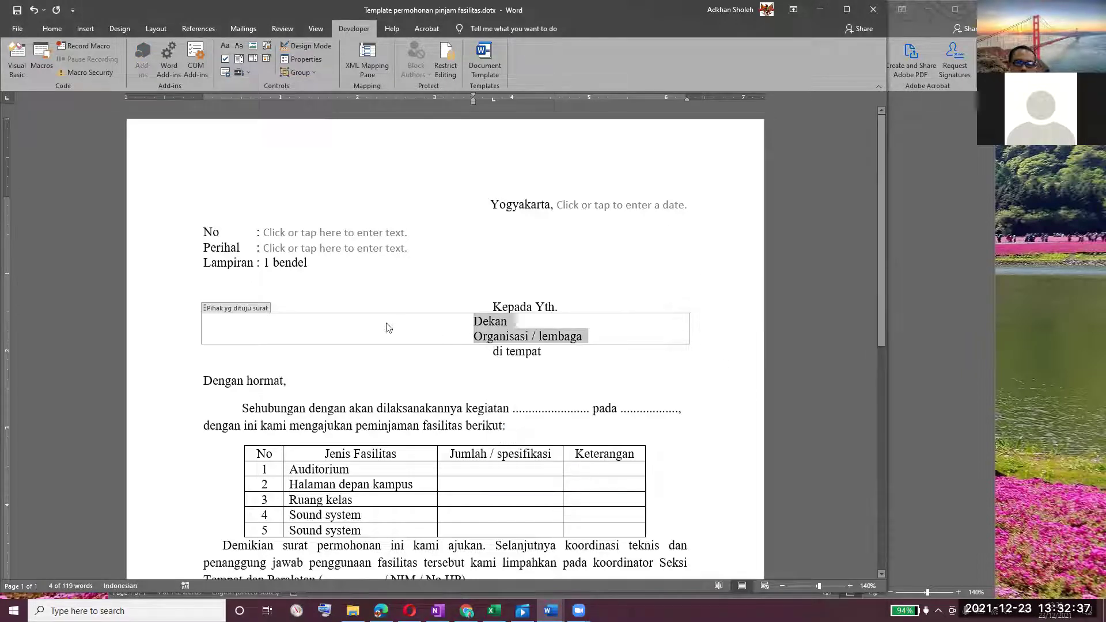
pyautogui.press('Delete')
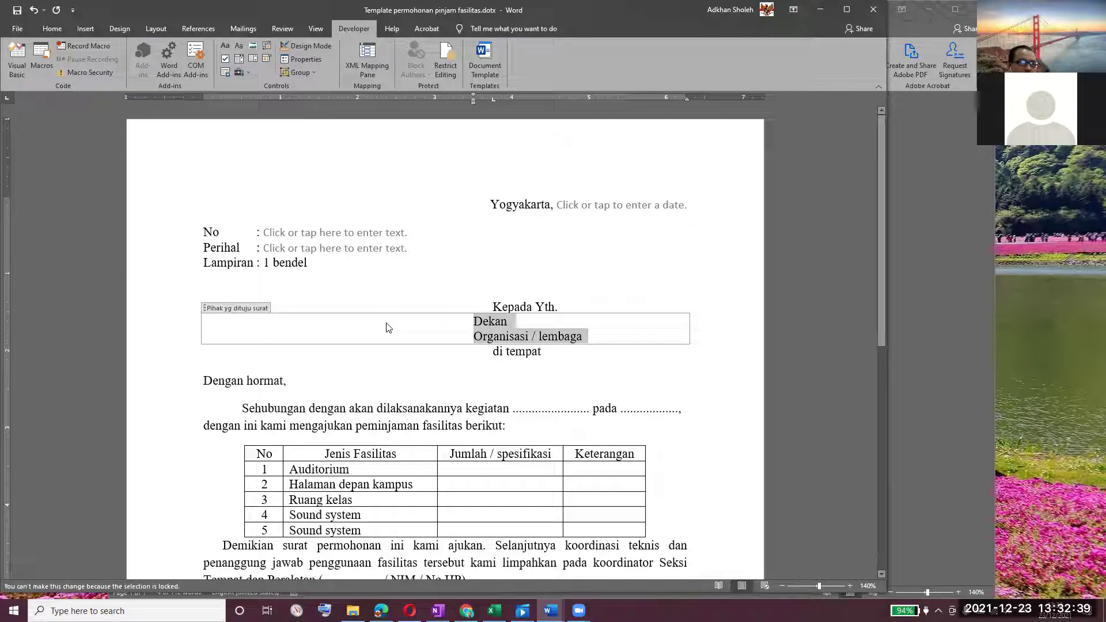
# Turn off the "Content control cannot be deleted" lock for the "Pihak yg dituju surat" control.
pyautogui.click(319, 61)
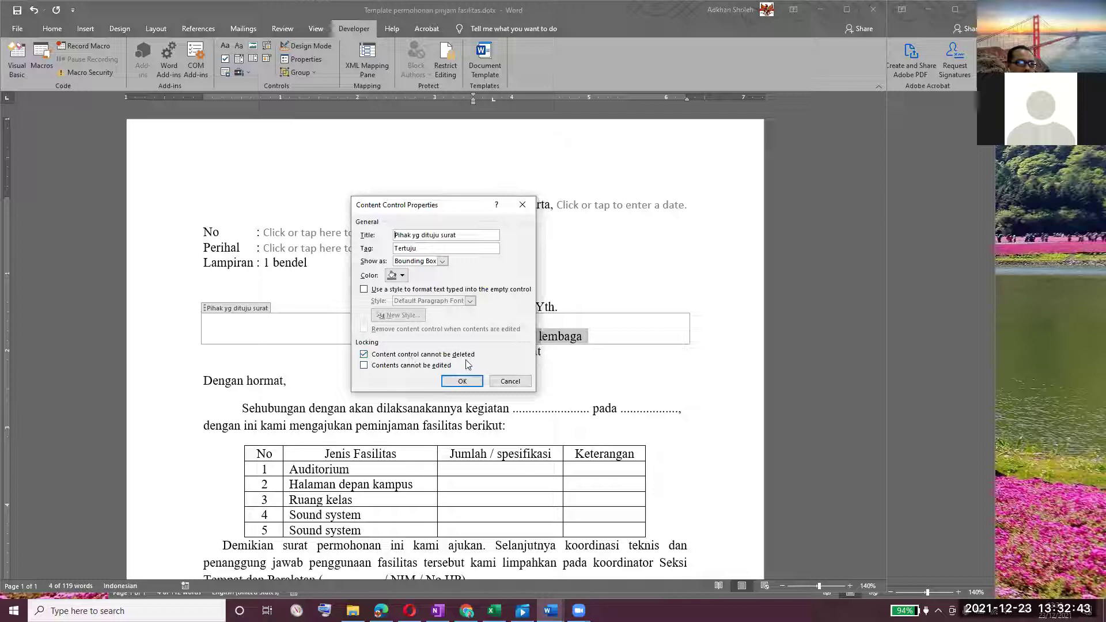
pyautogui.click(447, 355)
pyautogui.click(461, 382)
# Clear the sample recipient text, "Dekan" and "Organisasi / lembaga", from the "Pihak yg dituju surat" control.
pyautogui.click(475, 323)
pyautogui.moveTo(475, 322); pyautogui.dragTo(564, 332)
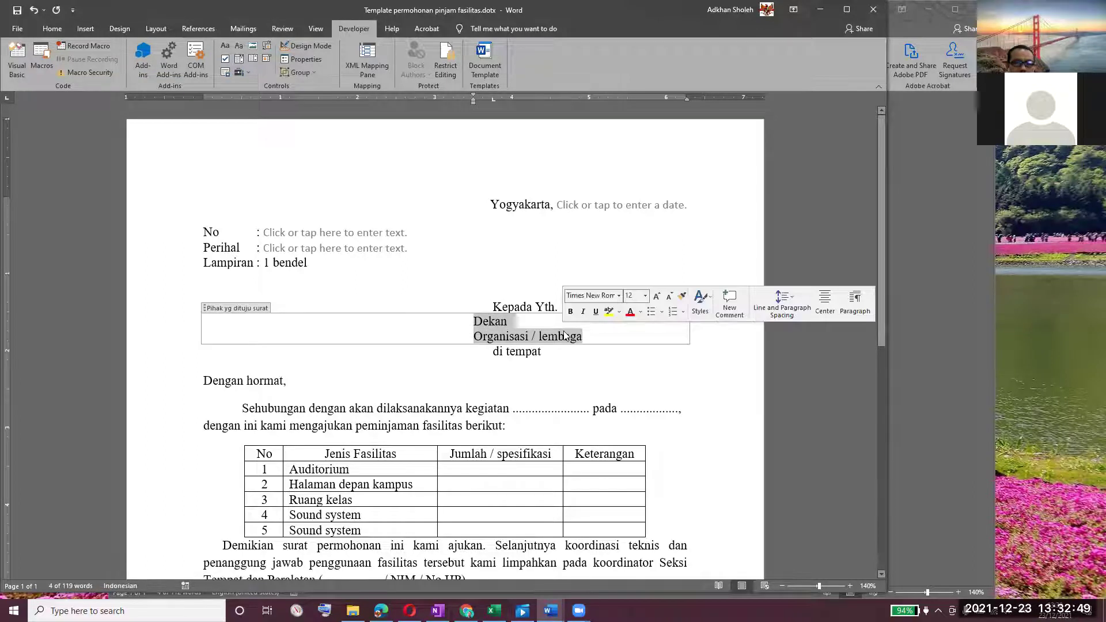
pyautogui.press('Delete')
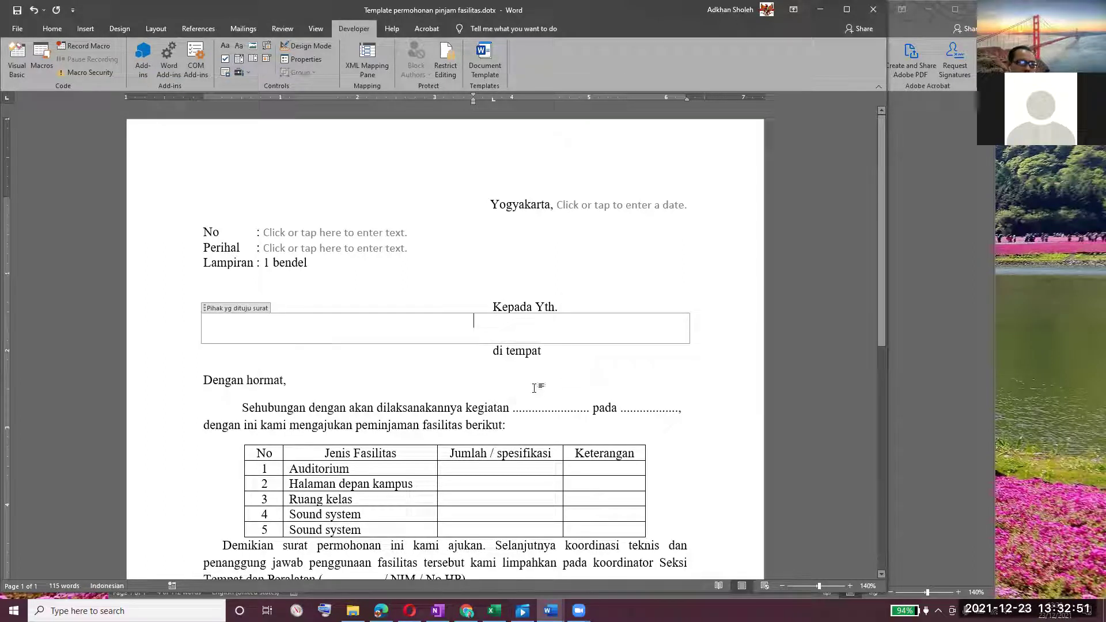
pyautogui.click(540, 380)
pyautogui.click(511, 331)
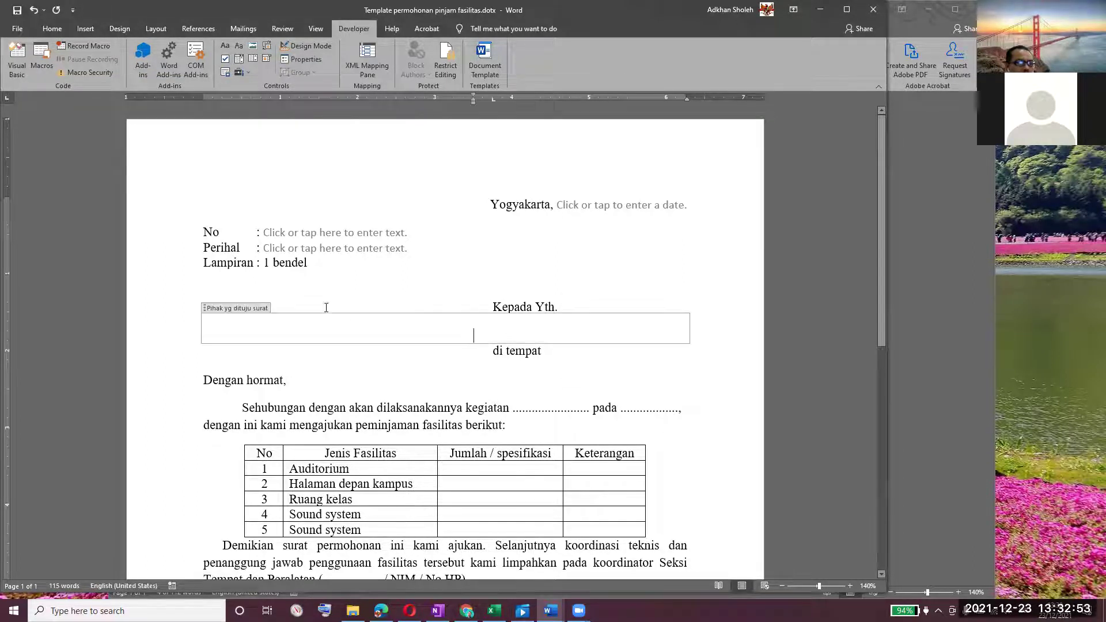
pyautogui.click(353, 284)
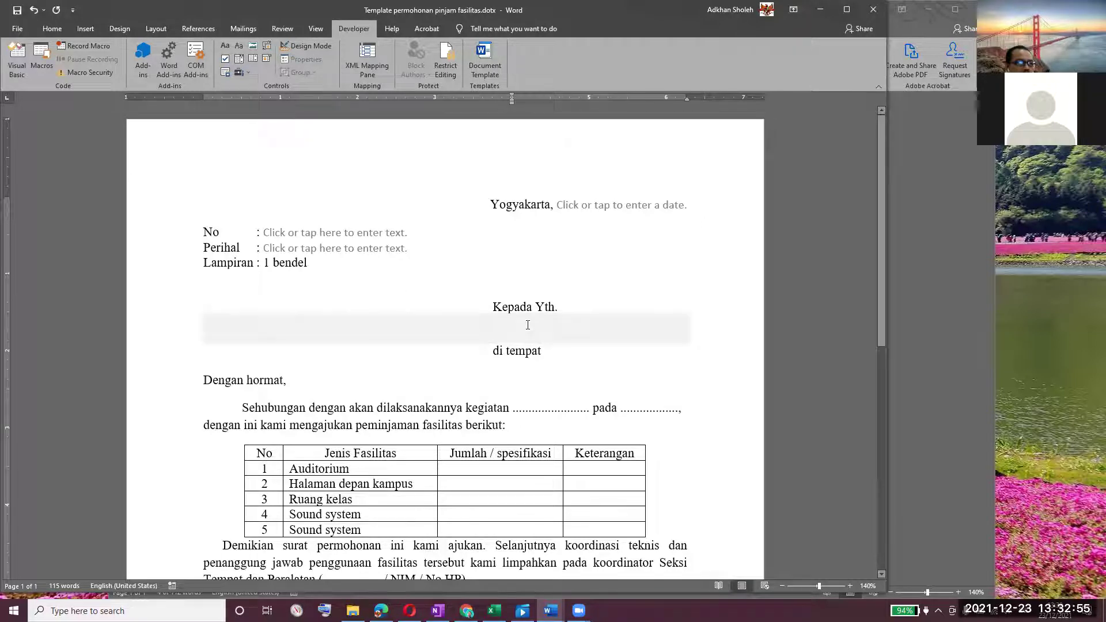
# Clear the dotted filler from the activity control after "kegiatan" and from the "Tanggal kegiatan" control in the opening paragraph.
pyautogui.scroll(-3, 458, 353)
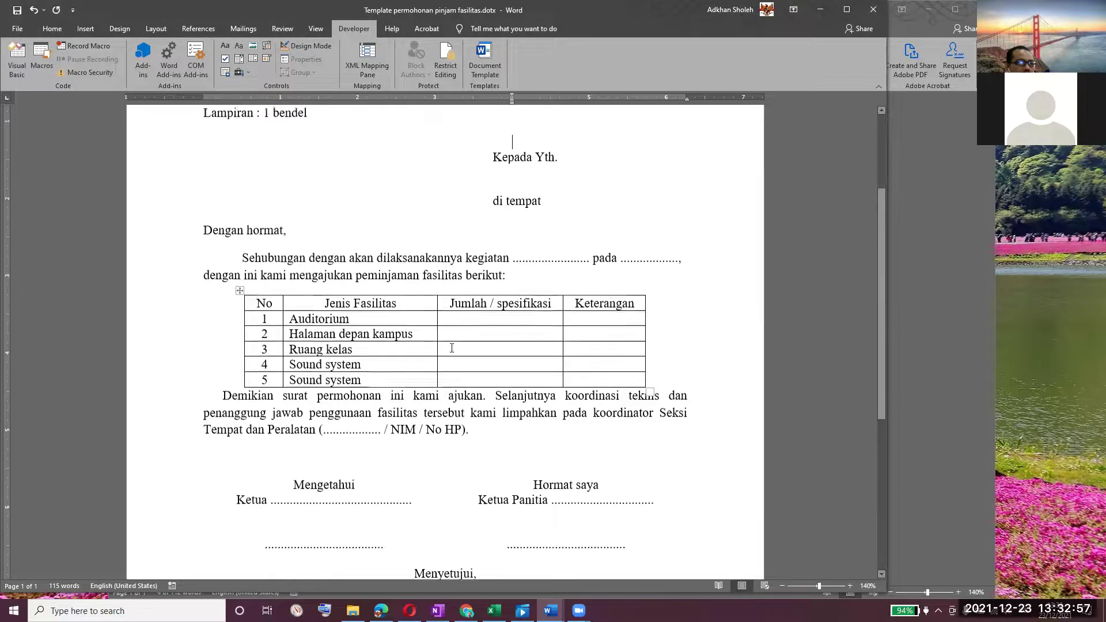
pyautogui.click(520, 258)
pyautogui.moveTo(512, 257); pyautogui.dragTo(592, 255)
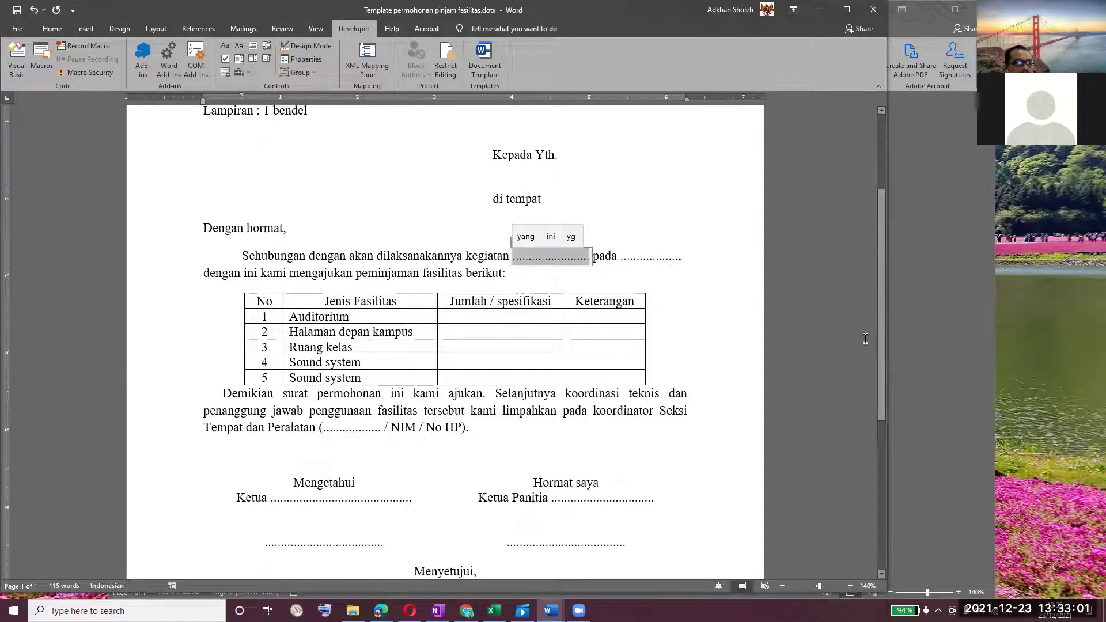
pyautogui.press('BackSpace')
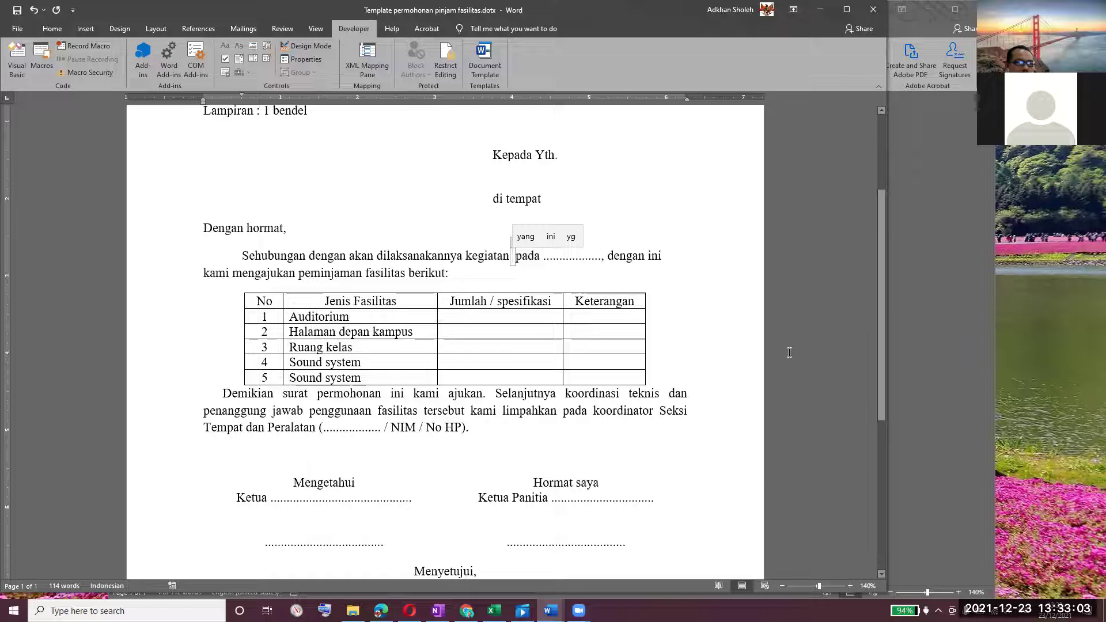
pyautogui.click(570, 257)
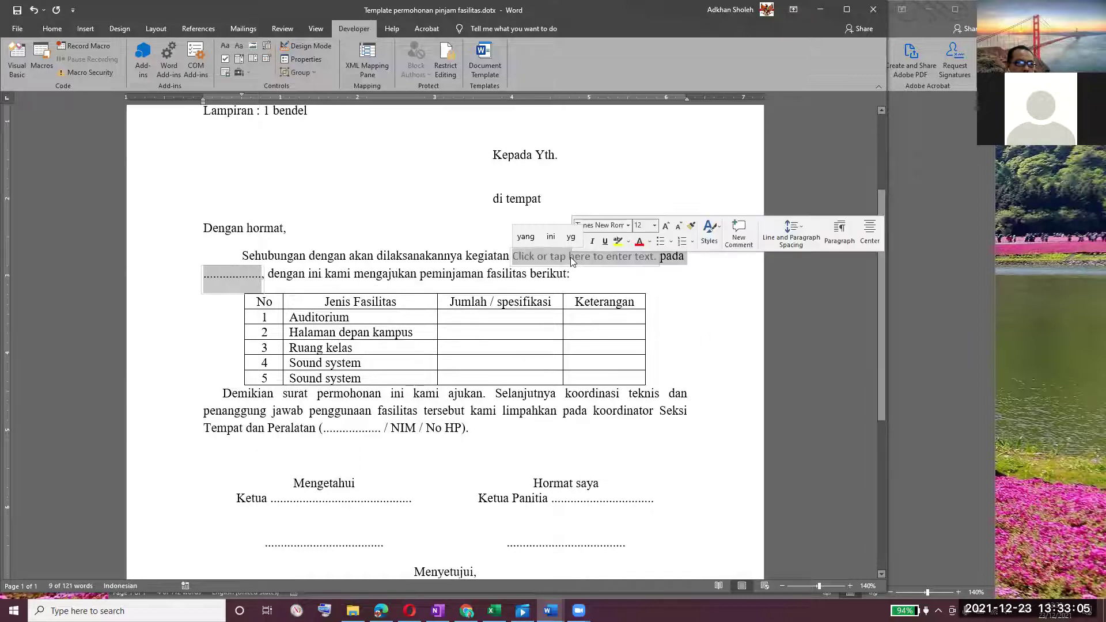
pyautogui.click(225, 276)
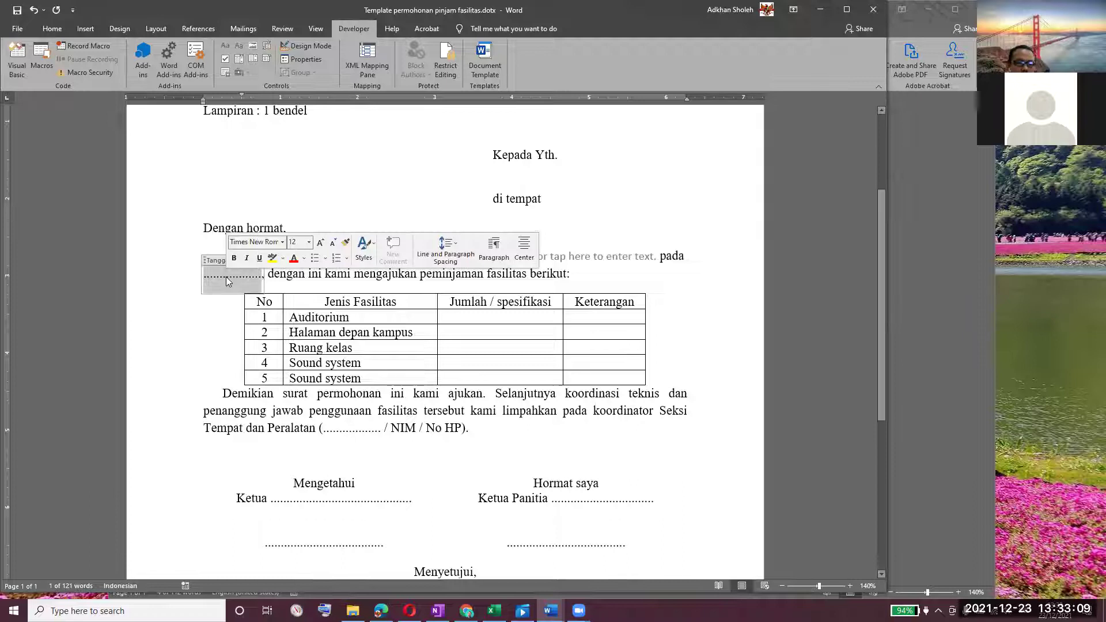
pyautogui.press('BackSpace')
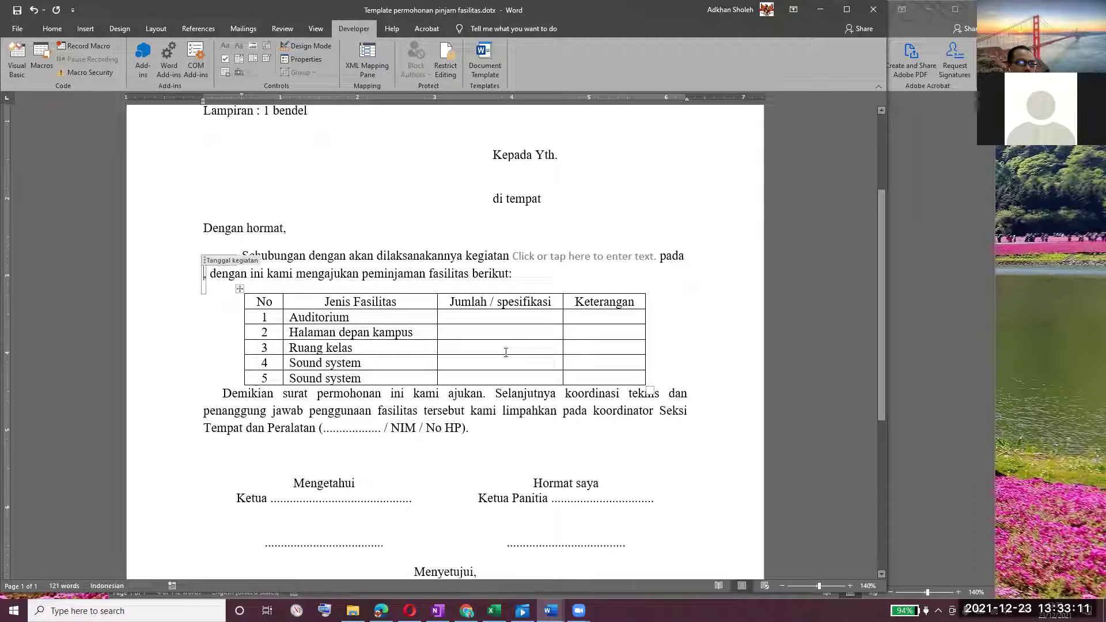
# Reset the "Jenis Fasilitas" dropdowns in table rows 2 and 1 to "Choose an item.".
pyautogui.click(427, 329)
pyautogui.click(424, 330)
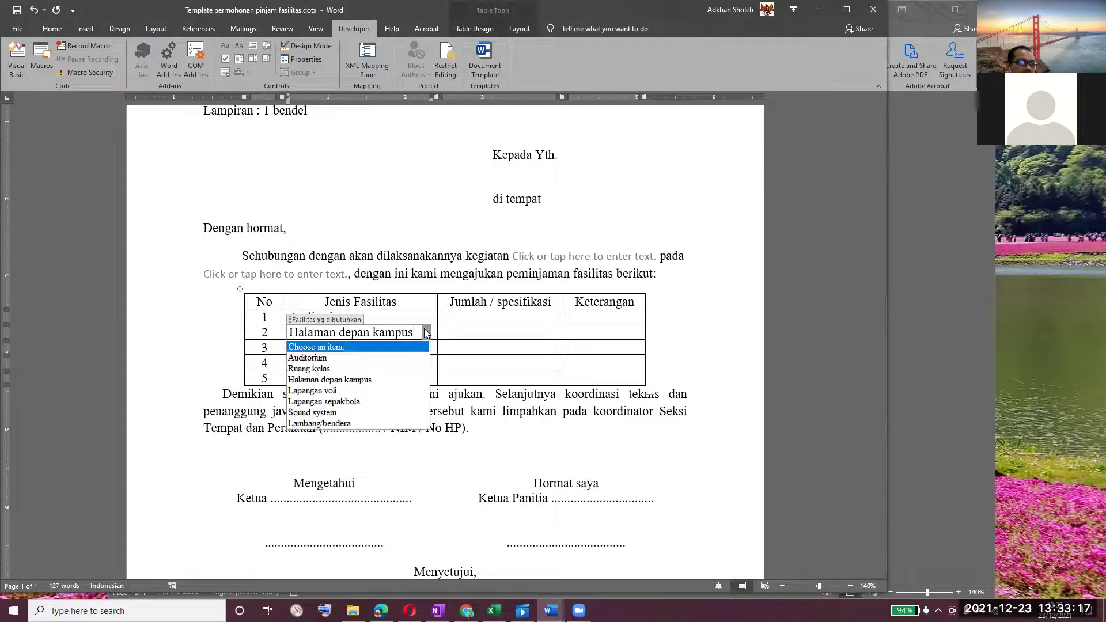
pyautogui.click(365, 346)
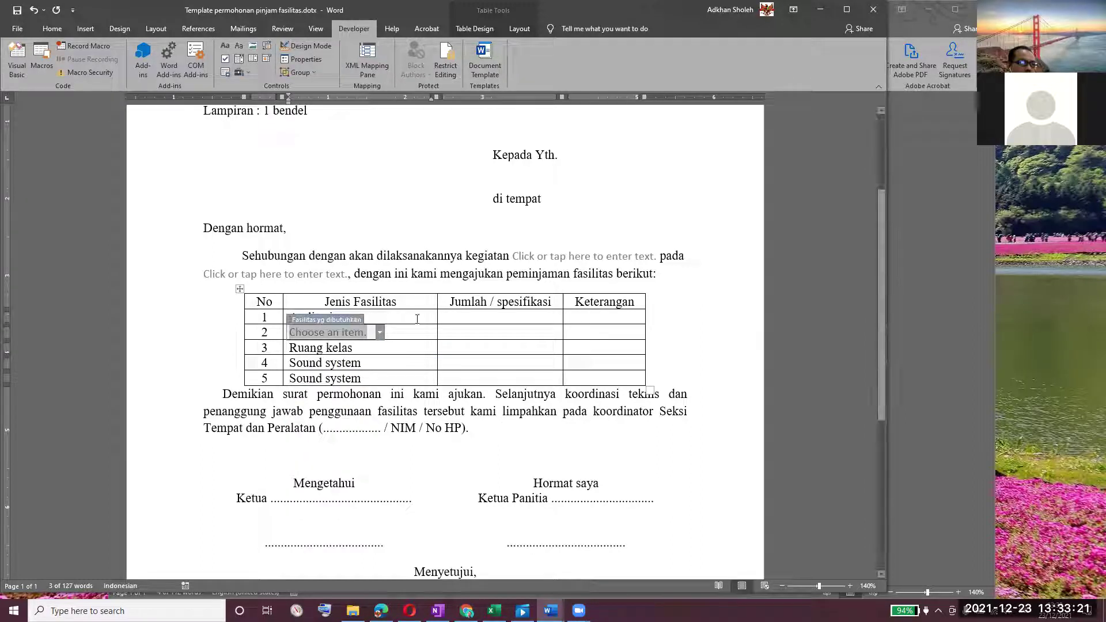
pyautogui.click(353, 317)
pyautogui.click(365, 317)
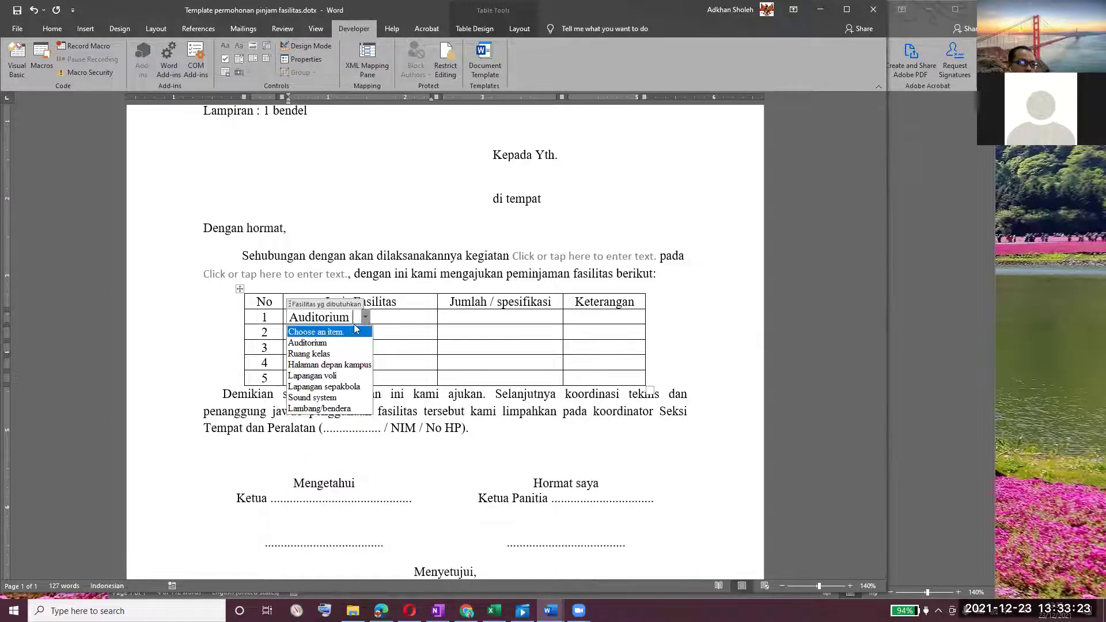
pyautogui.click(356, 331)
# Reset the "Jenis Fasilitas" dropdowns in table rows 3, 4 and 5 to "Choose an item.".
pyautogui.click(364, 347)
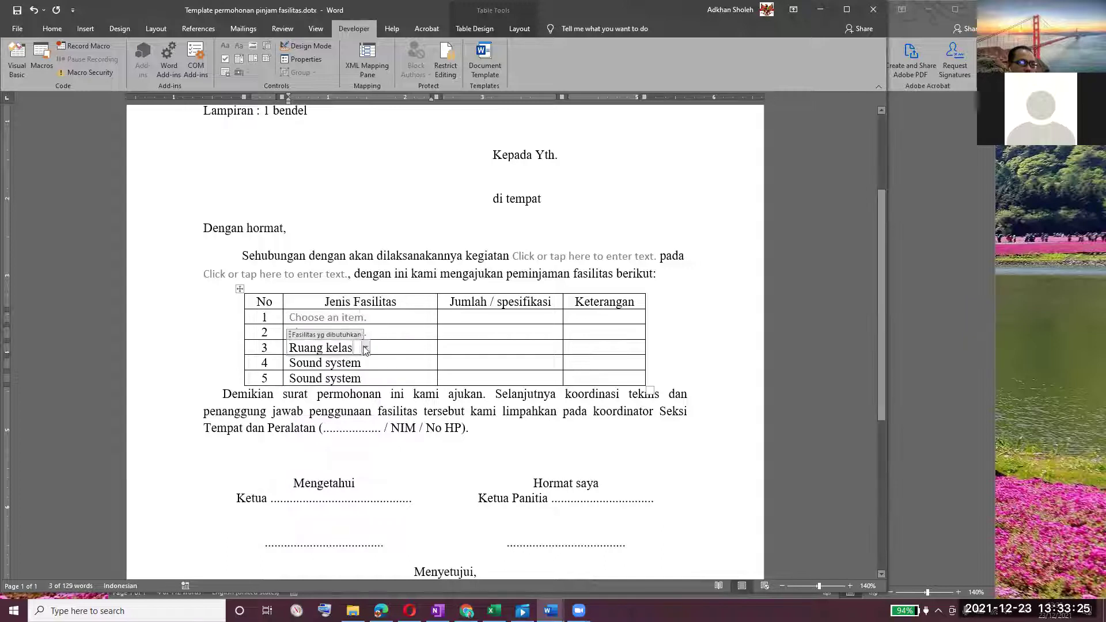
pyautogui.click(365, 347)
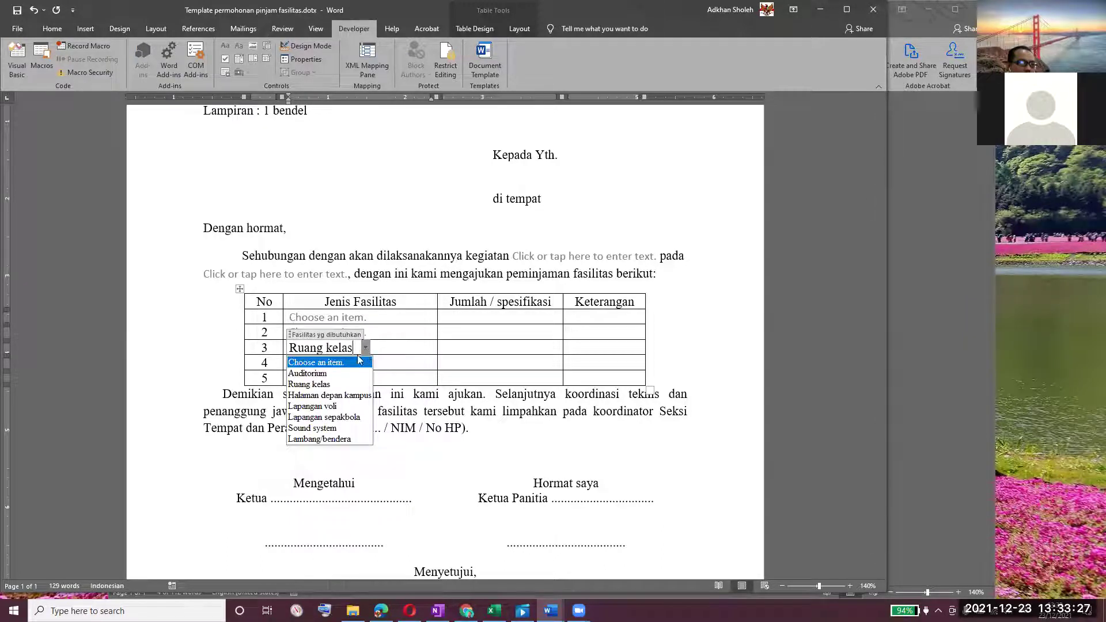
pyautogui.click(355, 364)
pyautogui.click(363, 363)
pyautogui.click(375, 363)
pyautogui.click(353, 378)
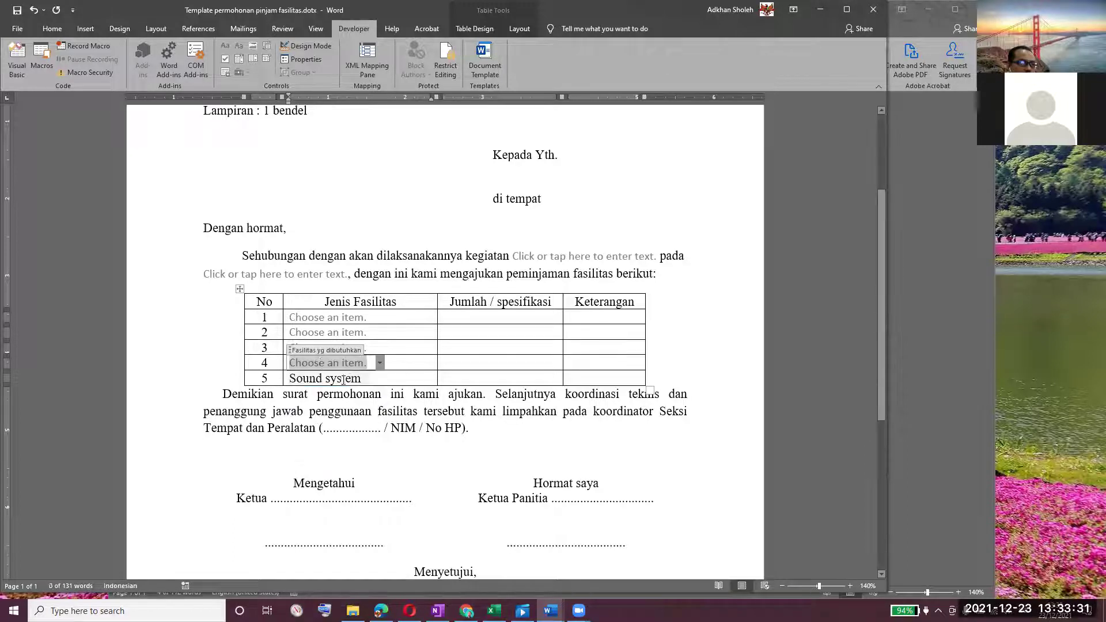
pyautogui.click(369, 379)
pyautogui.click(375, 379)
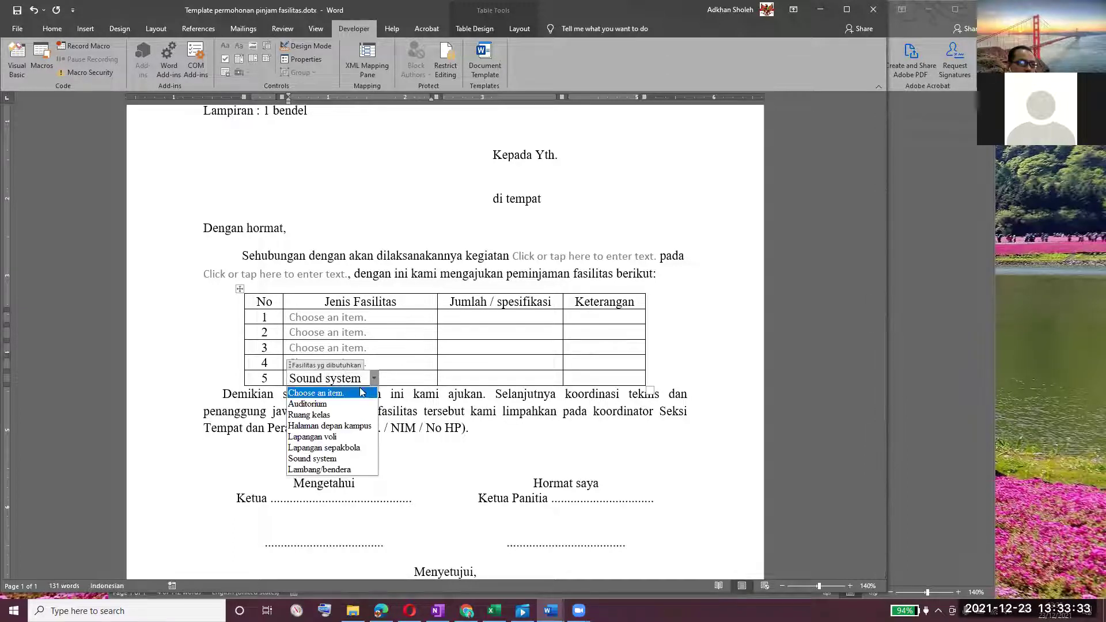
pyautogui.click(357, 393)
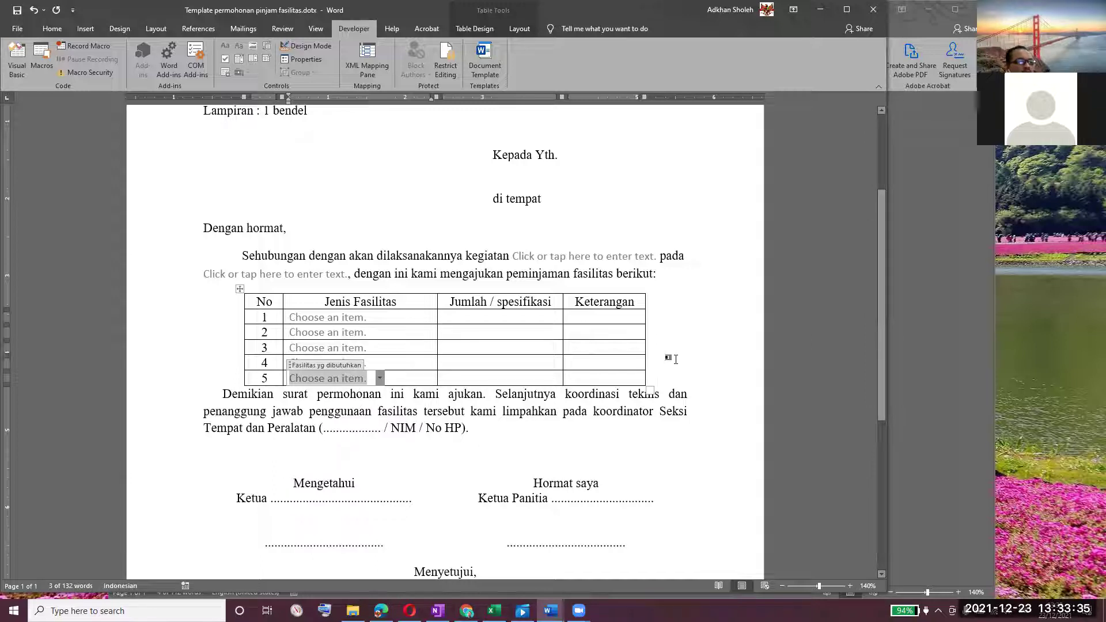
# Replace the dotted filler in the coordinator name control of the closing paragraph with "Nama koord".
pyautogui.click(350, 429)
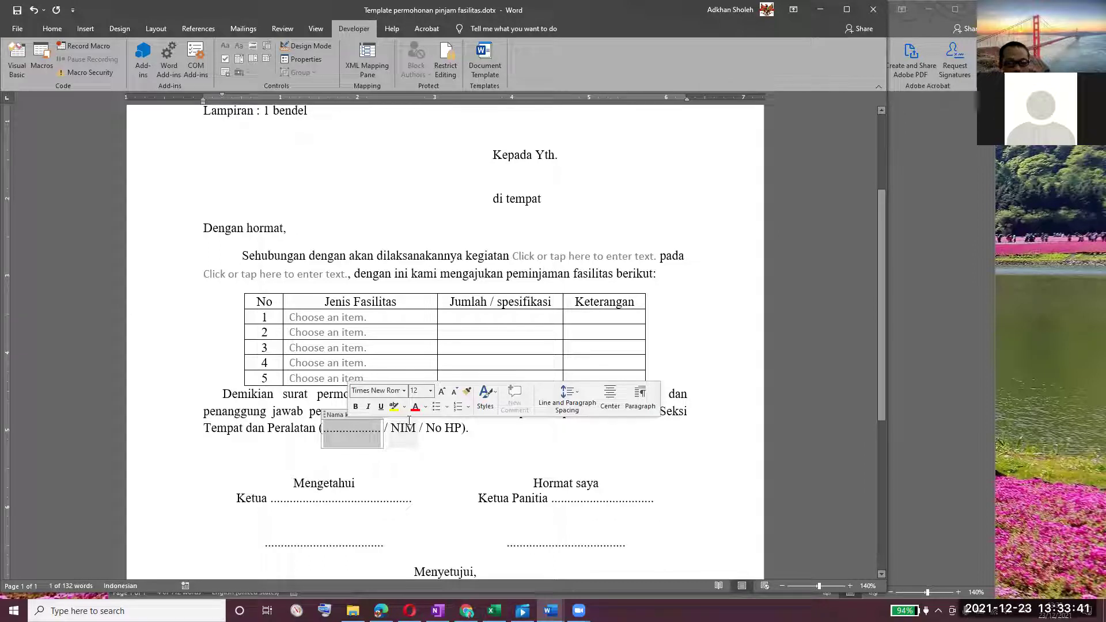
pyautogui.write('Nama')
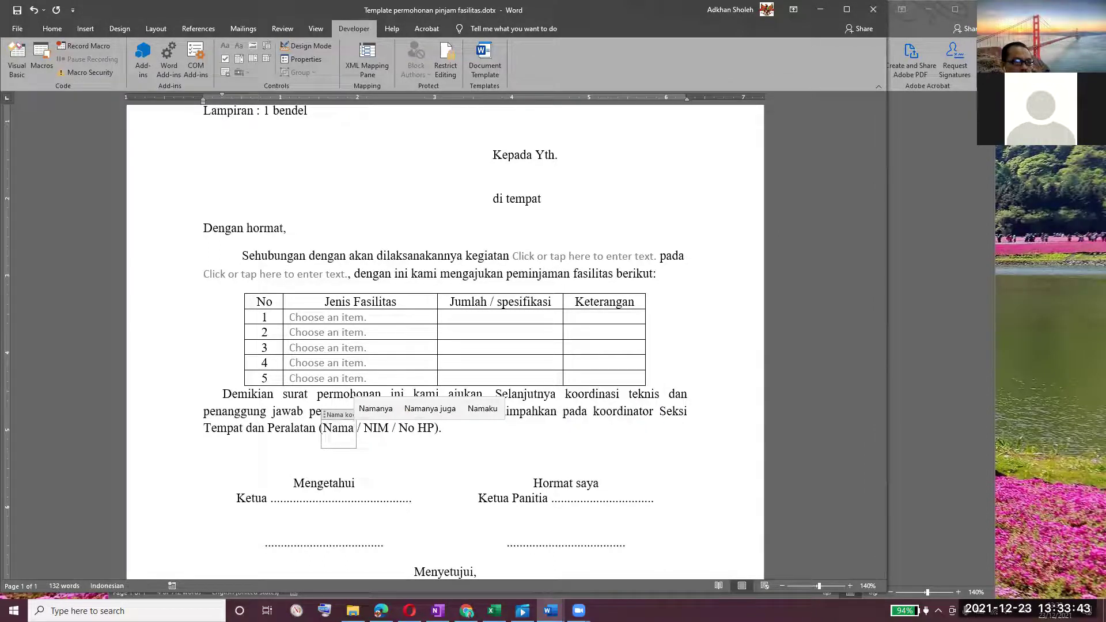
pyautogui.write(' koord')
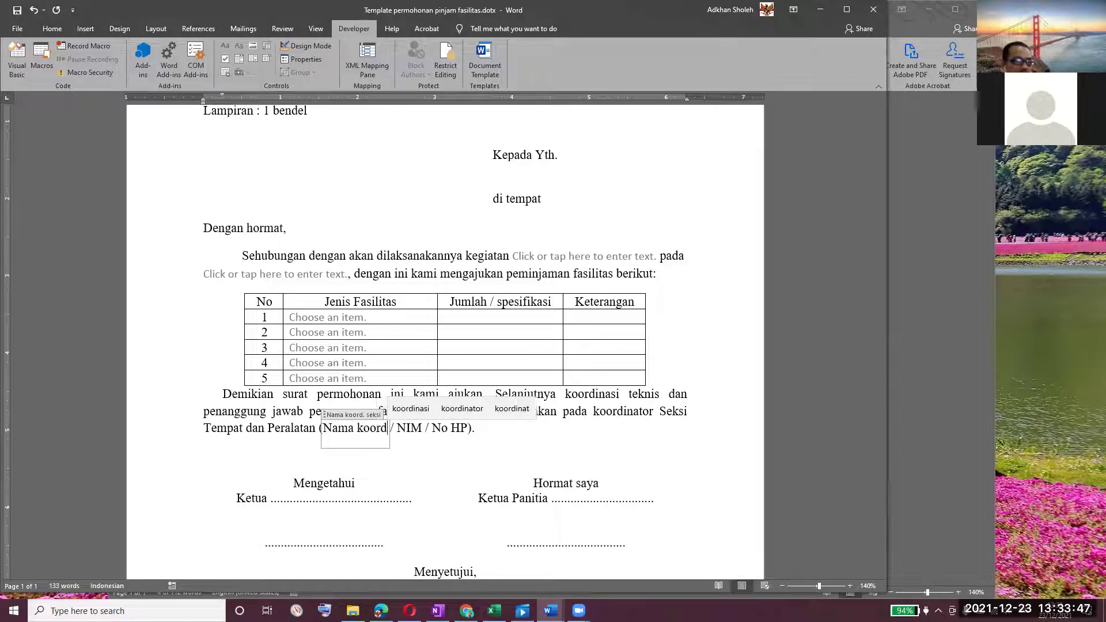
pyautogui.press('End')
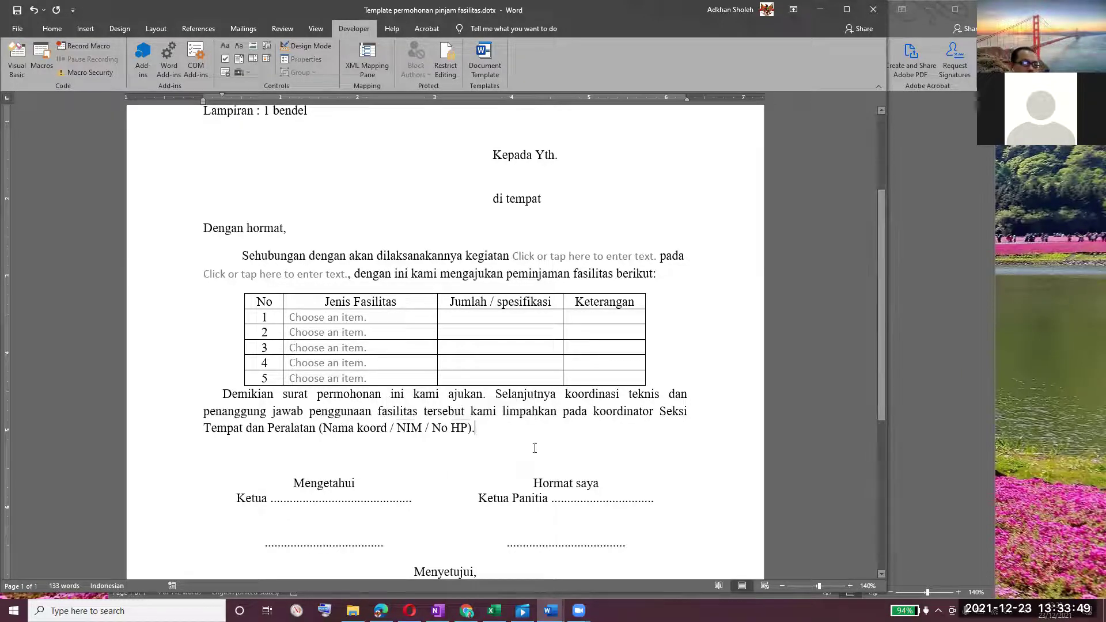
pyautogui.click(576, 80)
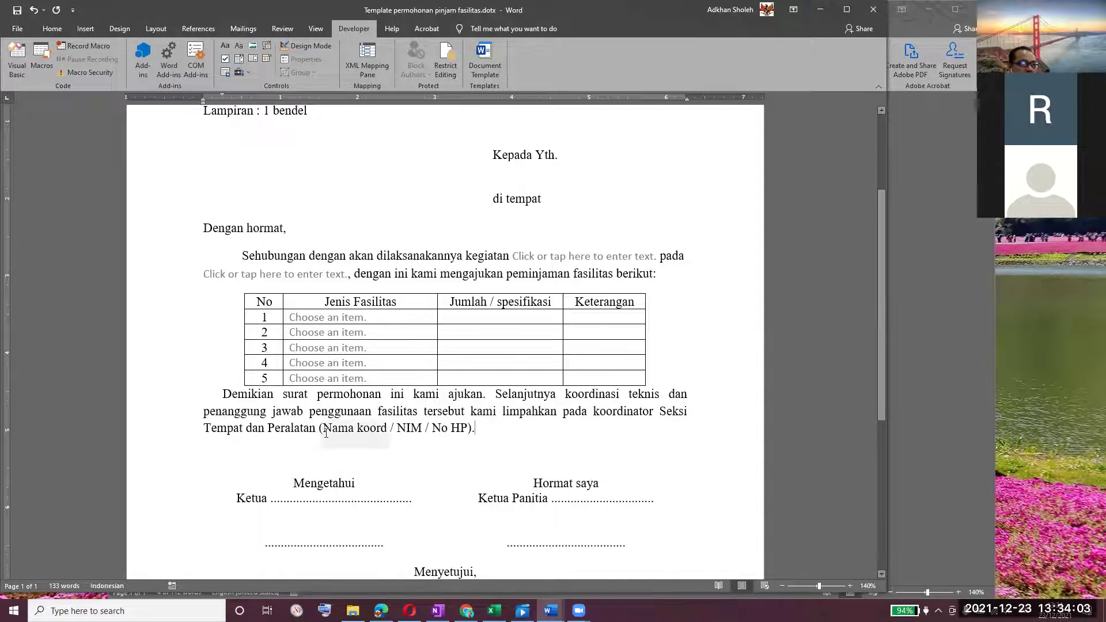
# Clear the dotted filler from the "Organisasi yg menaungi" control after "Ketua" and the "Nama event" control after "Ketua Panitia".
pyautogui.scroll(-3, 326, 433)
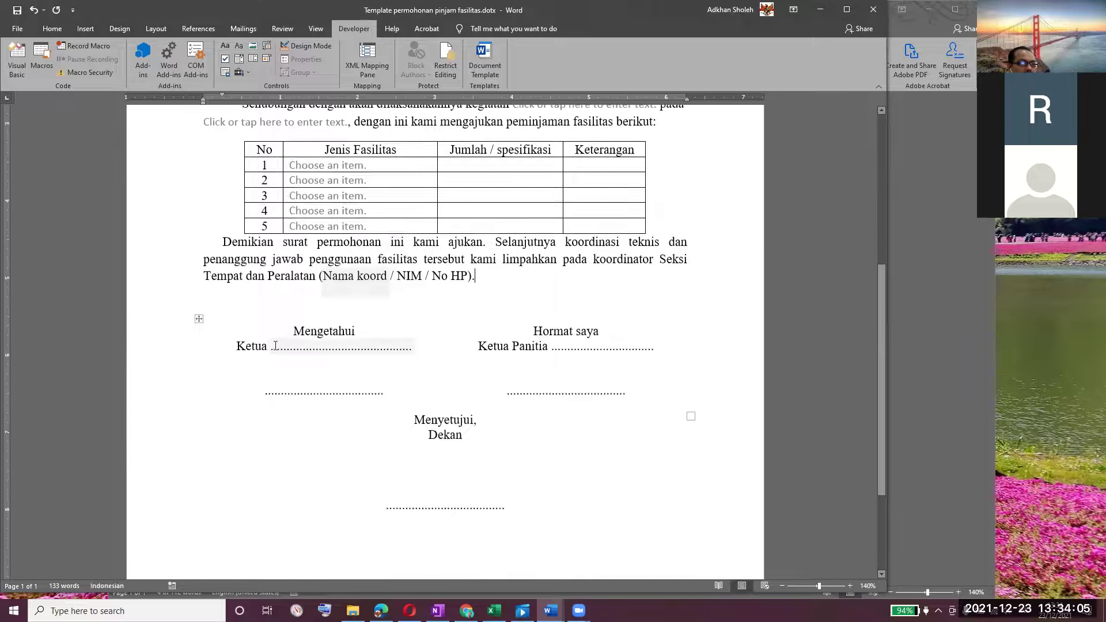
pyautogui.click(278, 345)
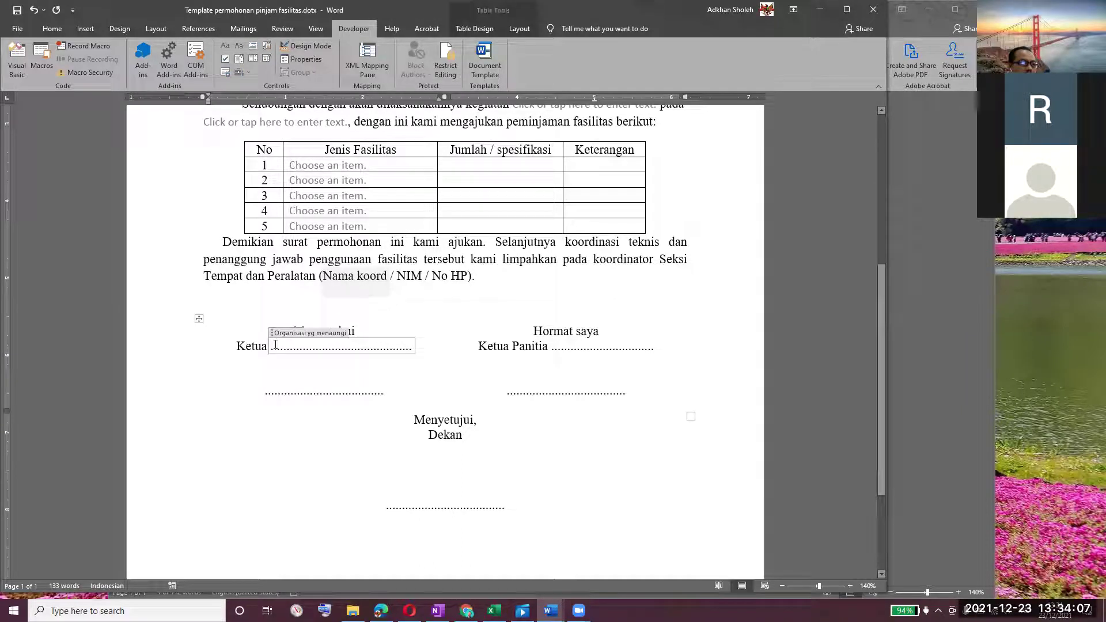
pyautogui.doubleClick(288, 346)
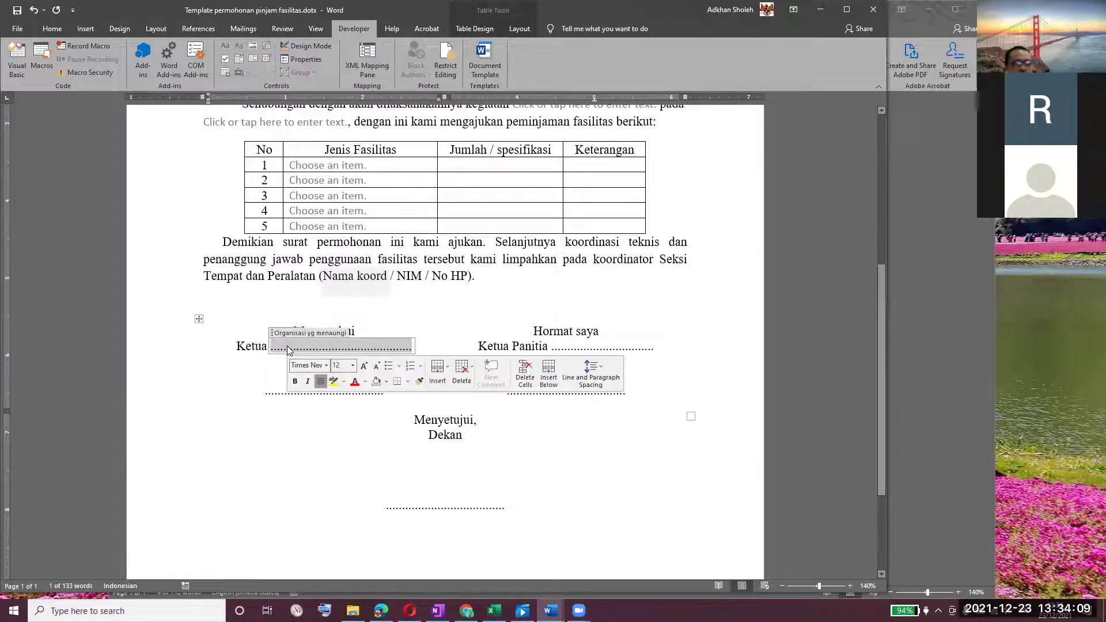
pyautogui.press('BackSpace')
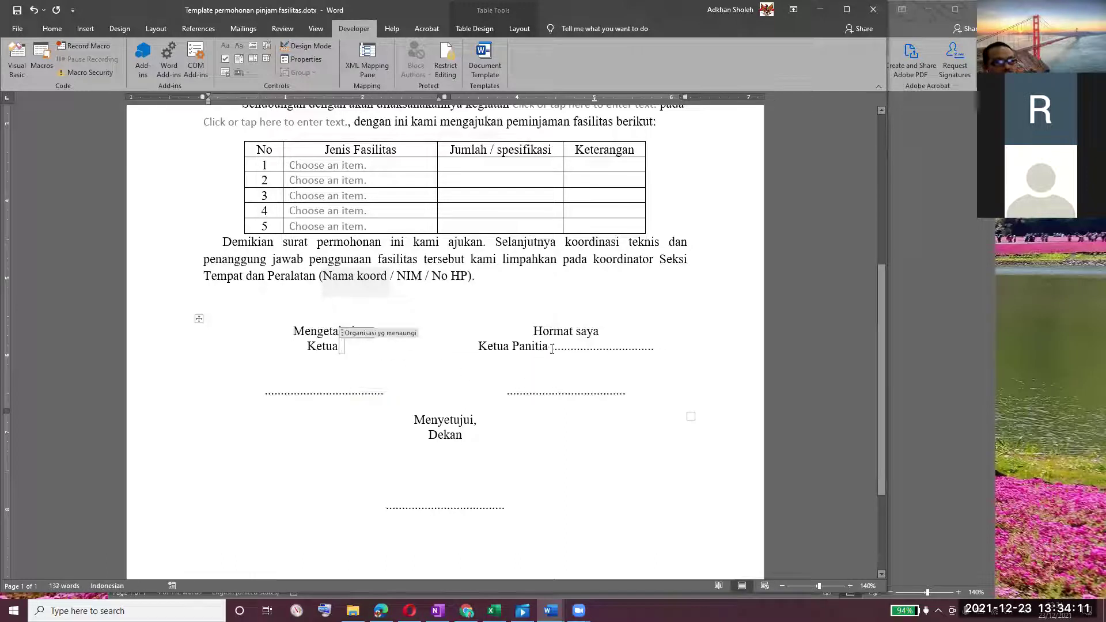
pyautogui.doubleClick(569, 346)
pyautogui.press('BackSpace')
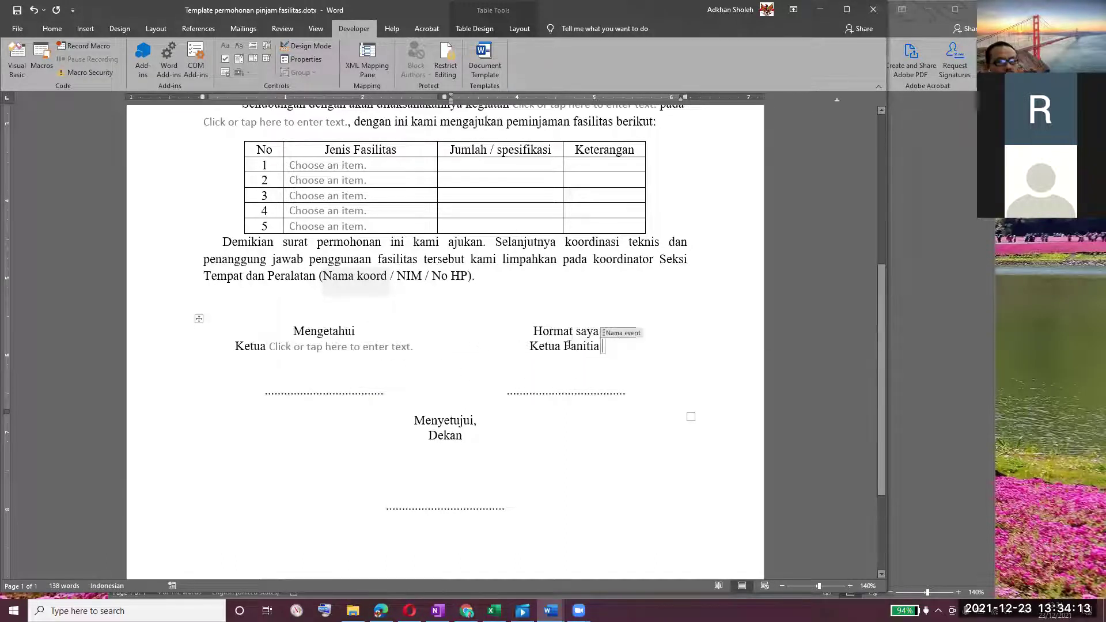
# Clear the dotted filler from the "Nama ketua panitia", "Nama ketua" and "Nama pejabat" controls in the signature area.
pyautogui.doubleClick(553, 393)
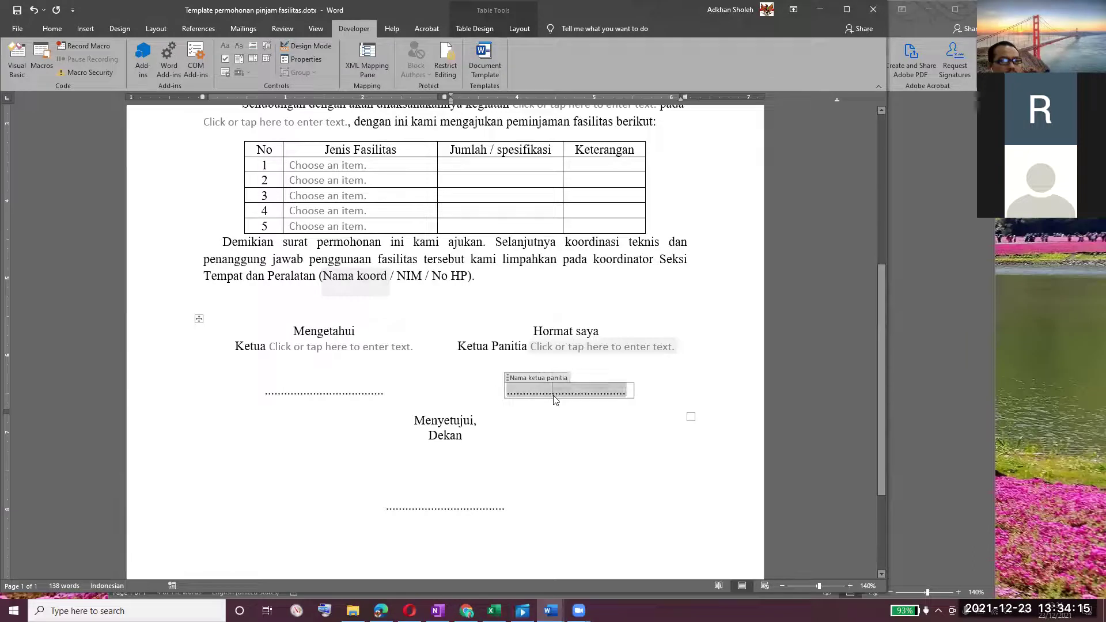
pyautogui.press('BackSpace')
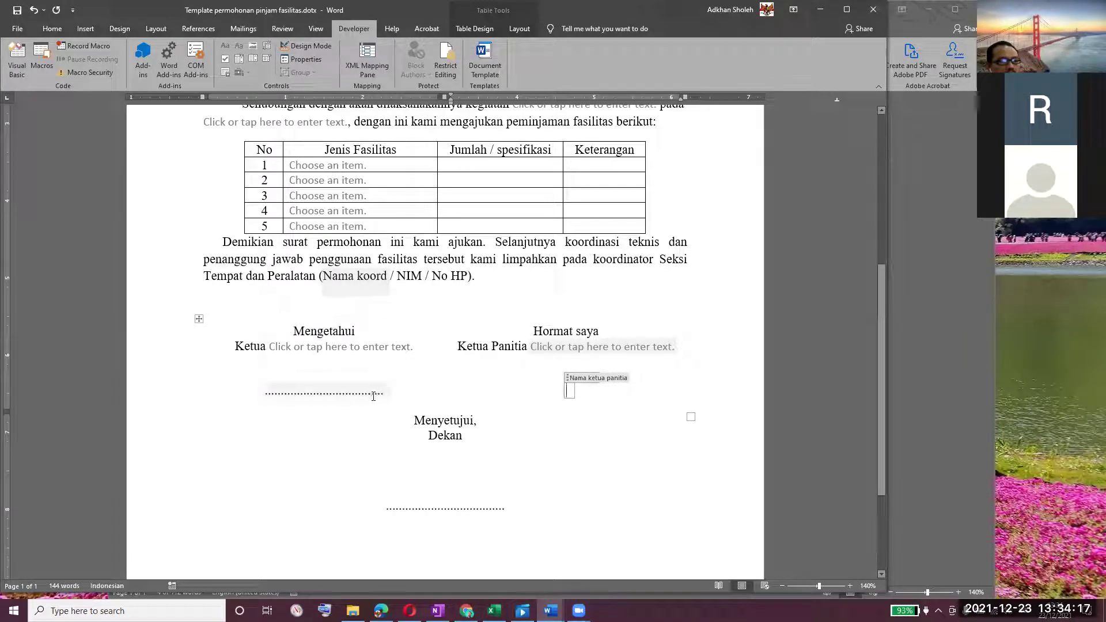
pyautogui.doubleClick(340, 393)
pyautogui.press('BackSpace')
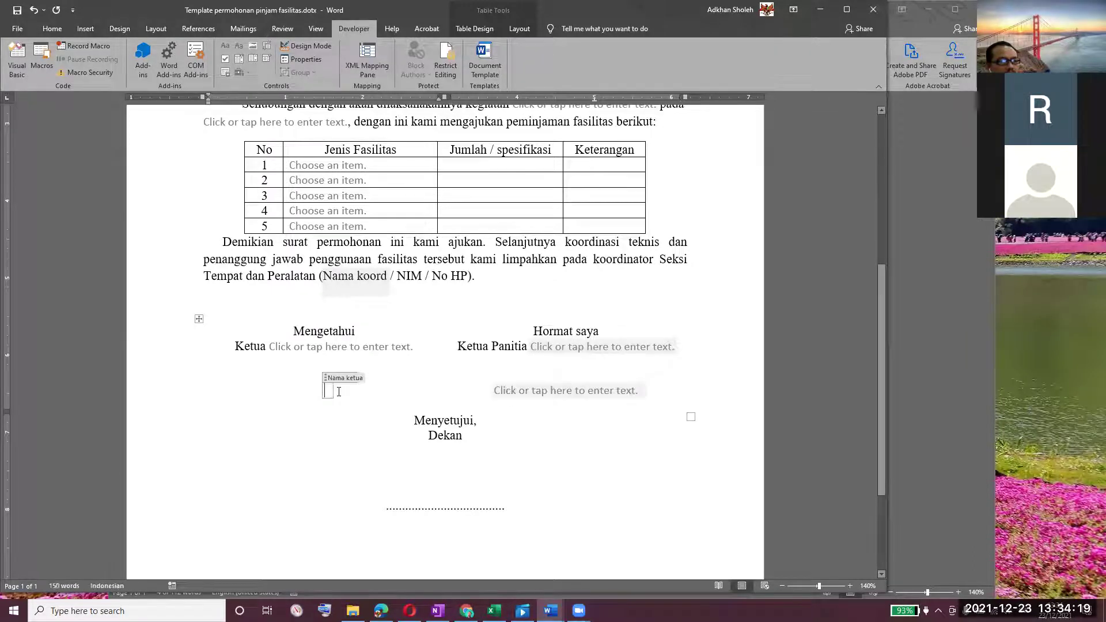
pyautogui.doubleClick(449, 509)
pyautogui.press('BackSpace')
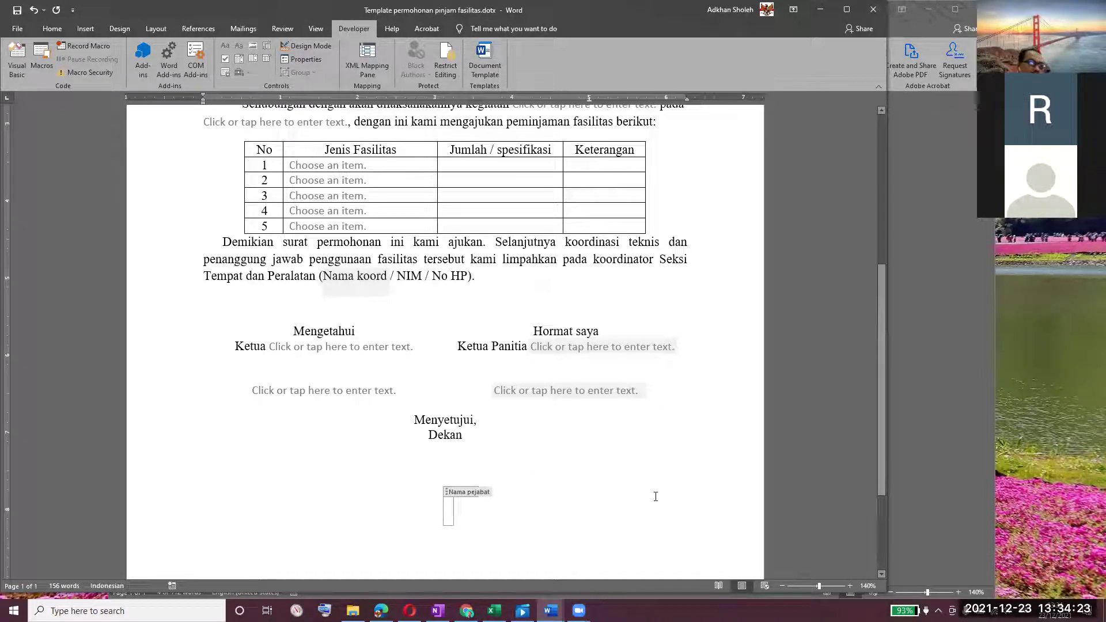
pyautogui.click(656, 495)
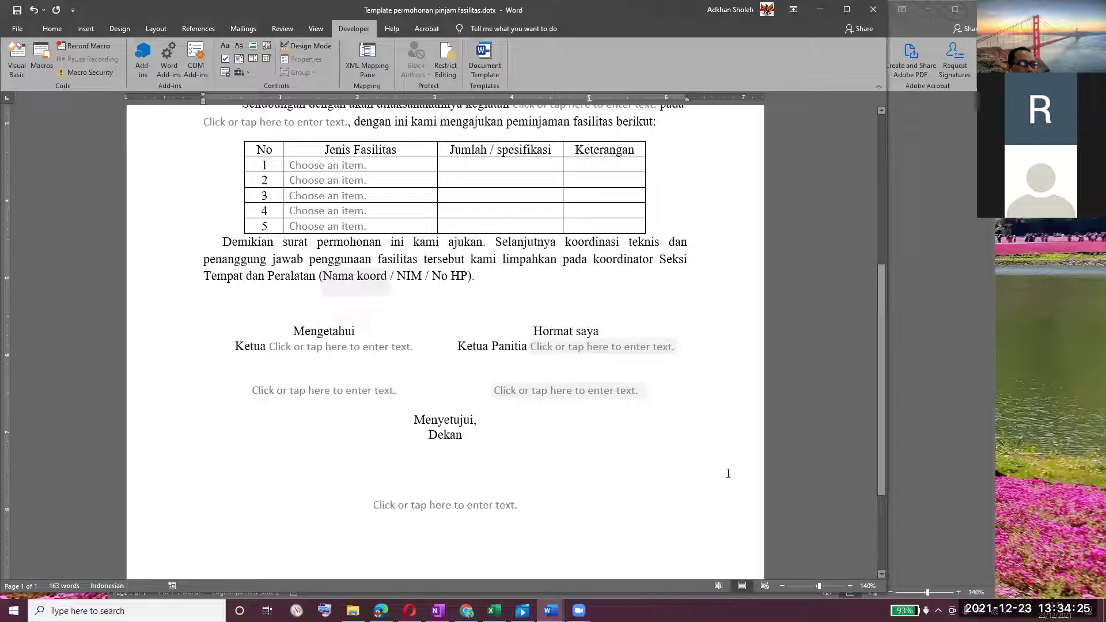
# Cut the linked word "Dekan" below "Menyetujui," in the approval signature block.
pyautogui.scroll(-3, 725, 473)
pyautogui.scroll(10, 717, 472)
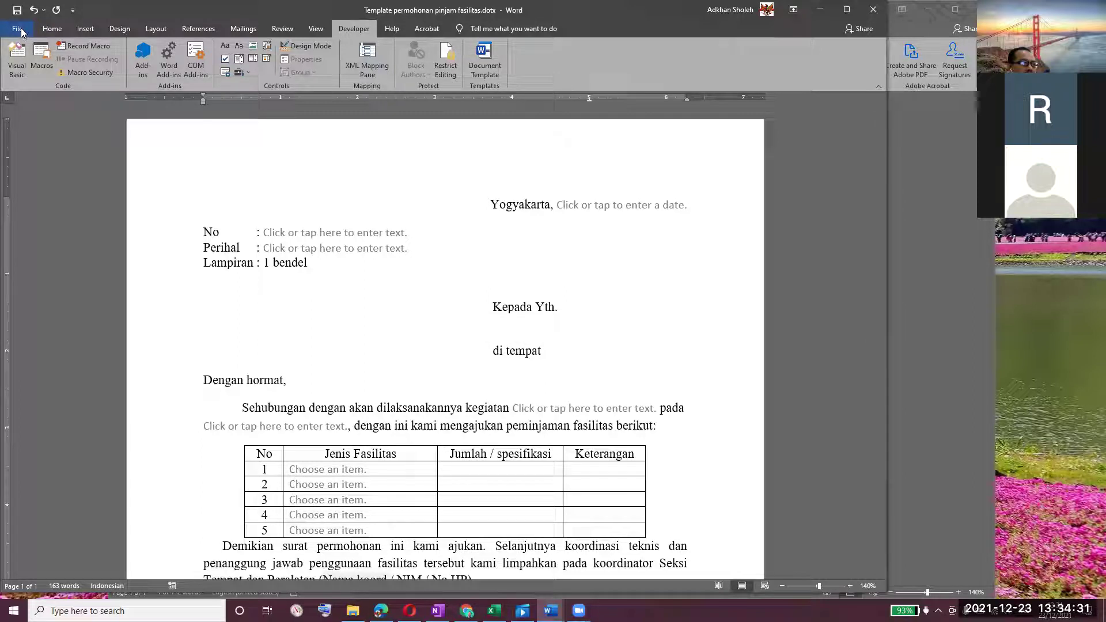
pyautogui.click(13, 10)
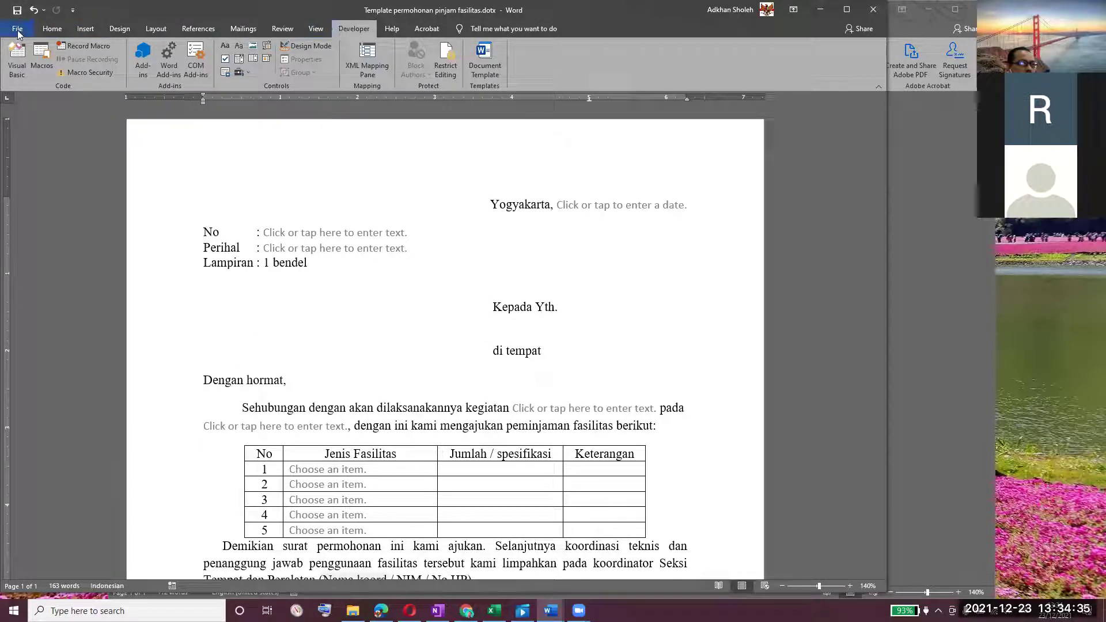
pyautogui.scroll(-5, 444, 279)
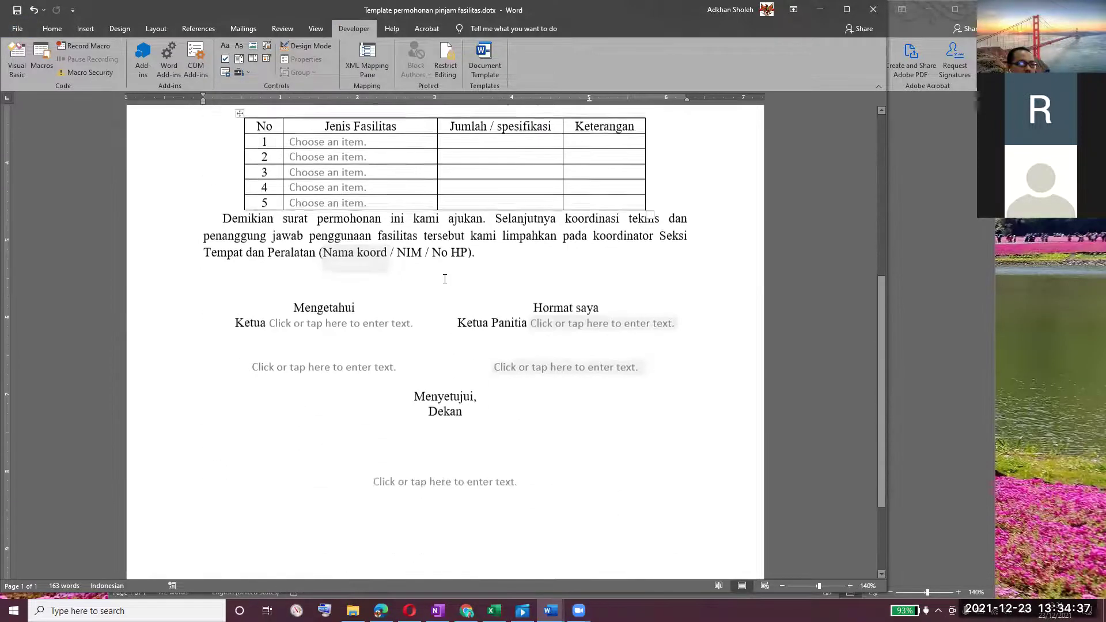
pyautogui.doubleClick(445, 396)
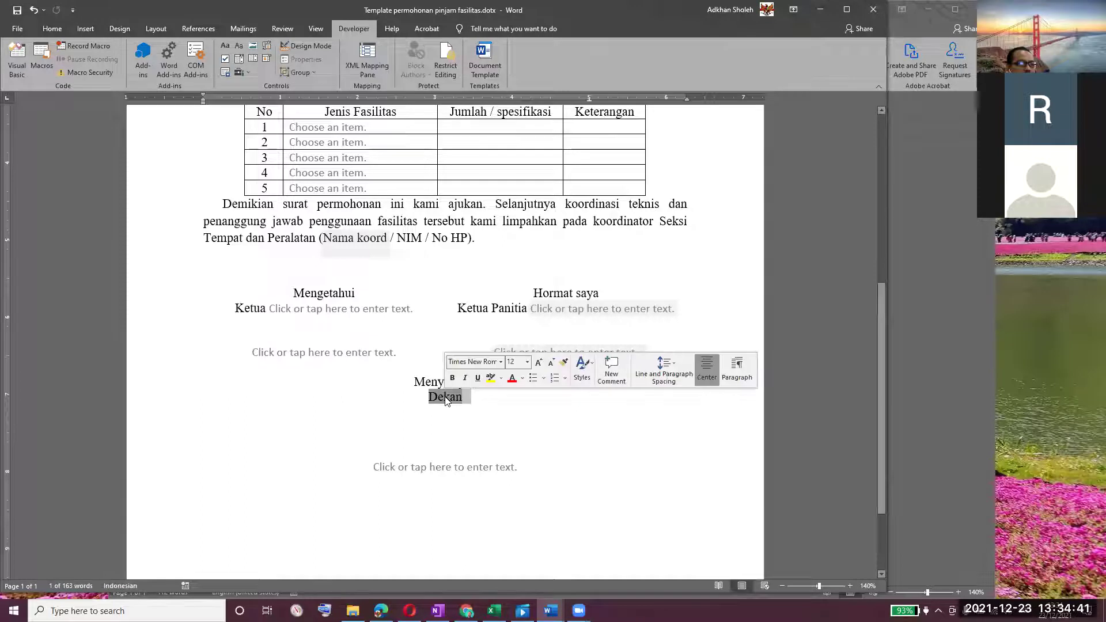
pyautogui.rightClick(445, 398)
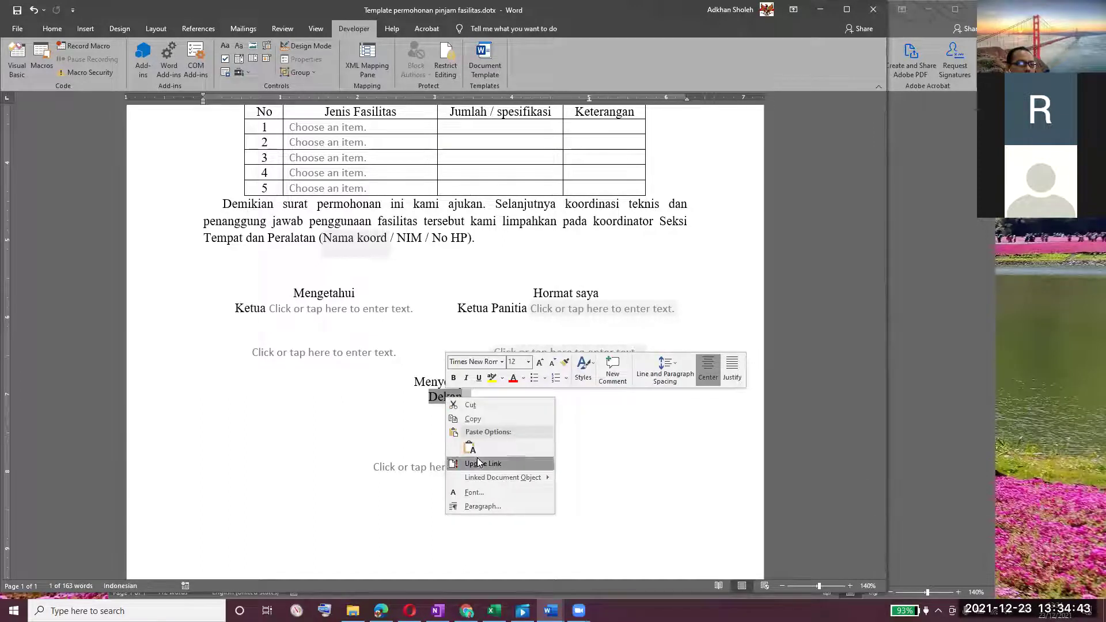
pyautogui.click(455, 405)
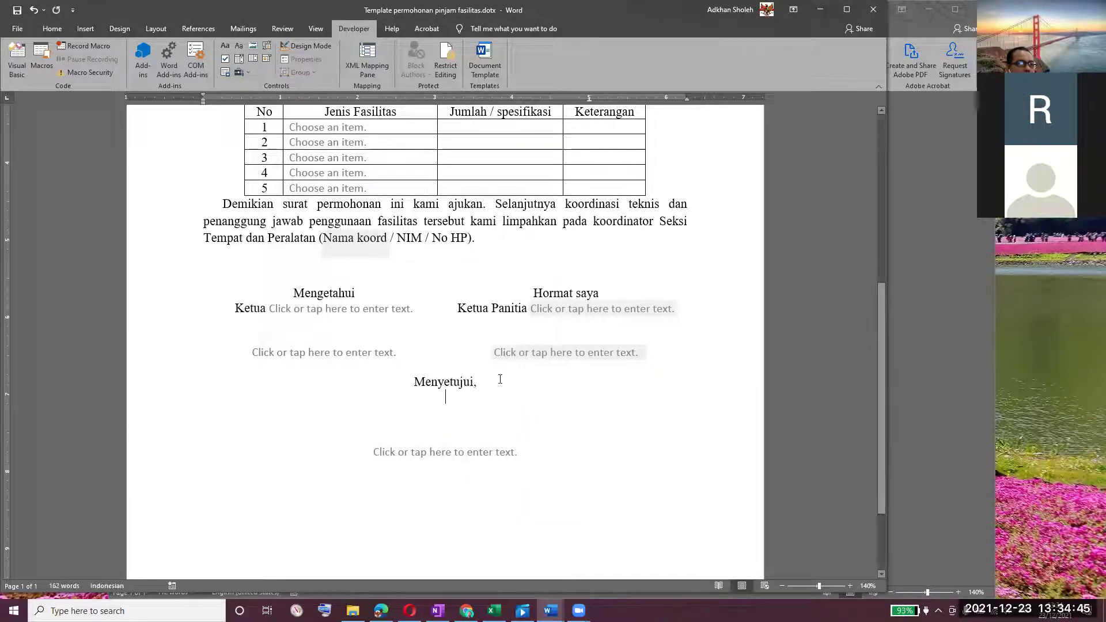
# Save the template and close it, keeping its changes.
pyautogui.scroll(8, 500, 379)
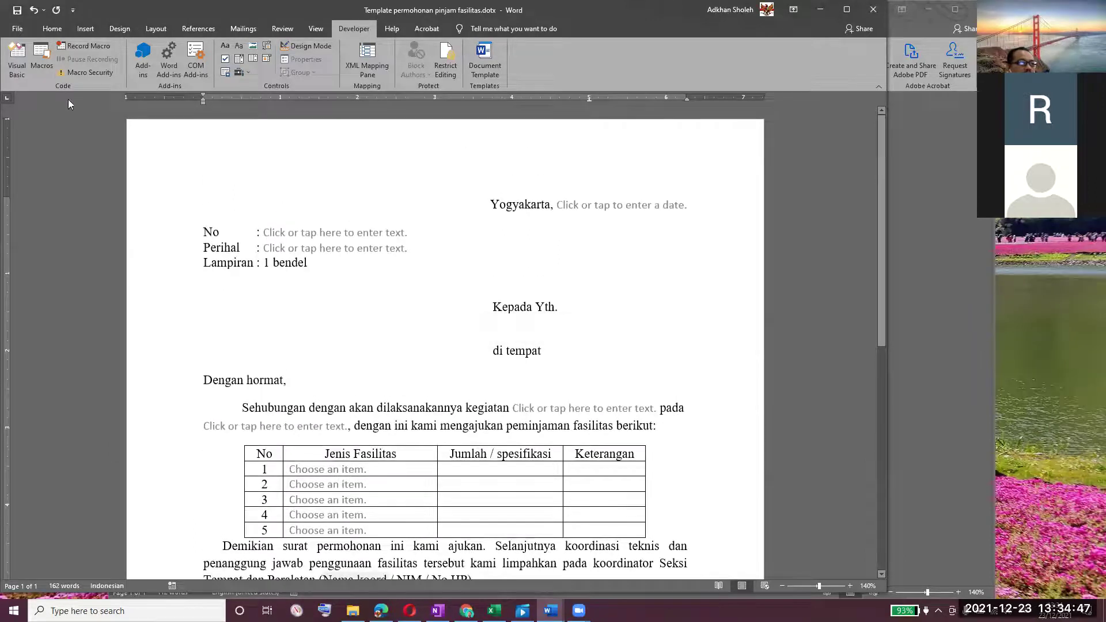
pyautogui.click(17, 28)
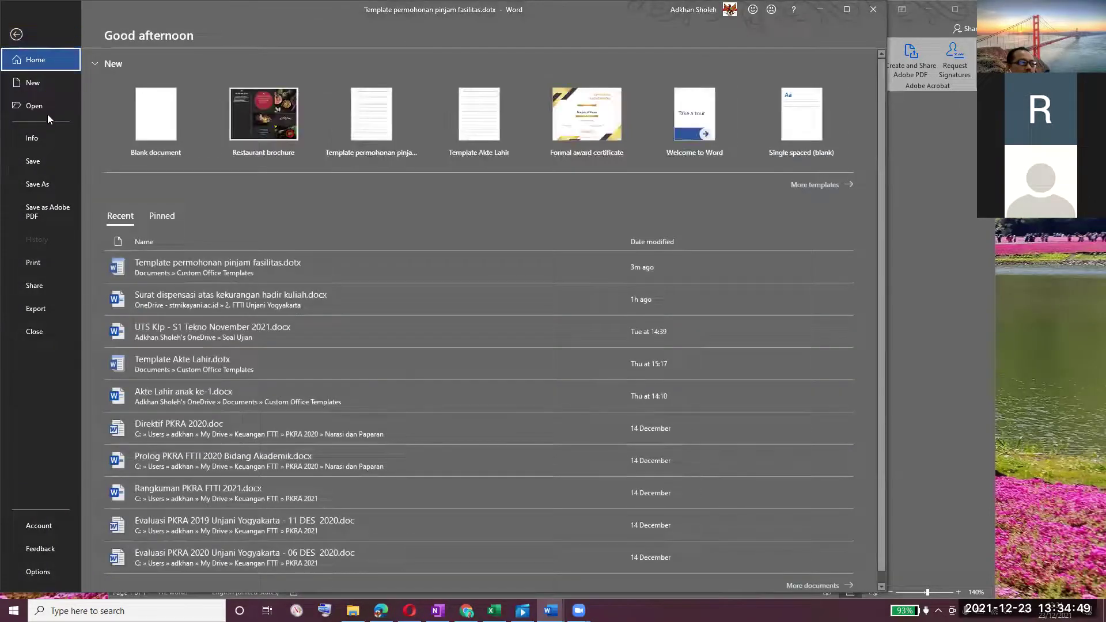
pyautogui.click(32, 160)
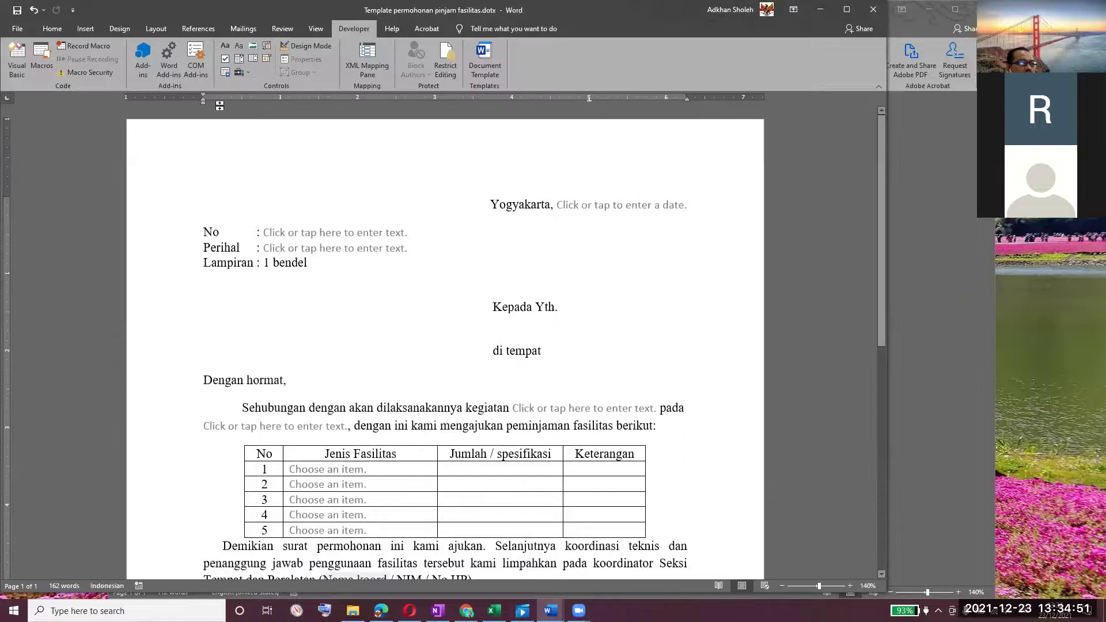
pyautogui.click(18, 28)
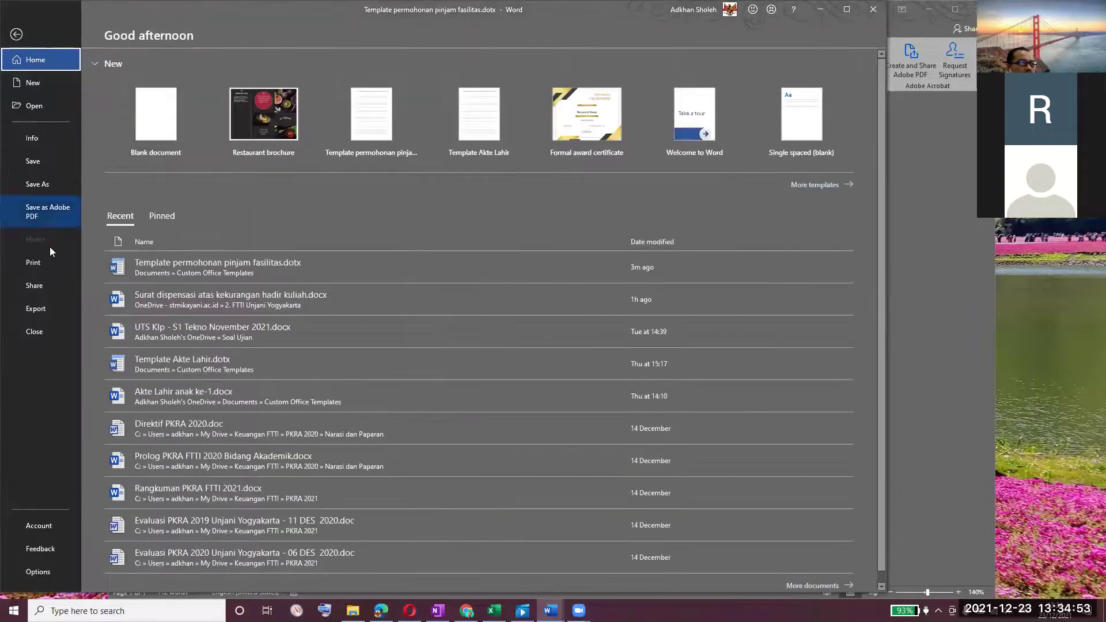
pyautogui.click(36, 331)
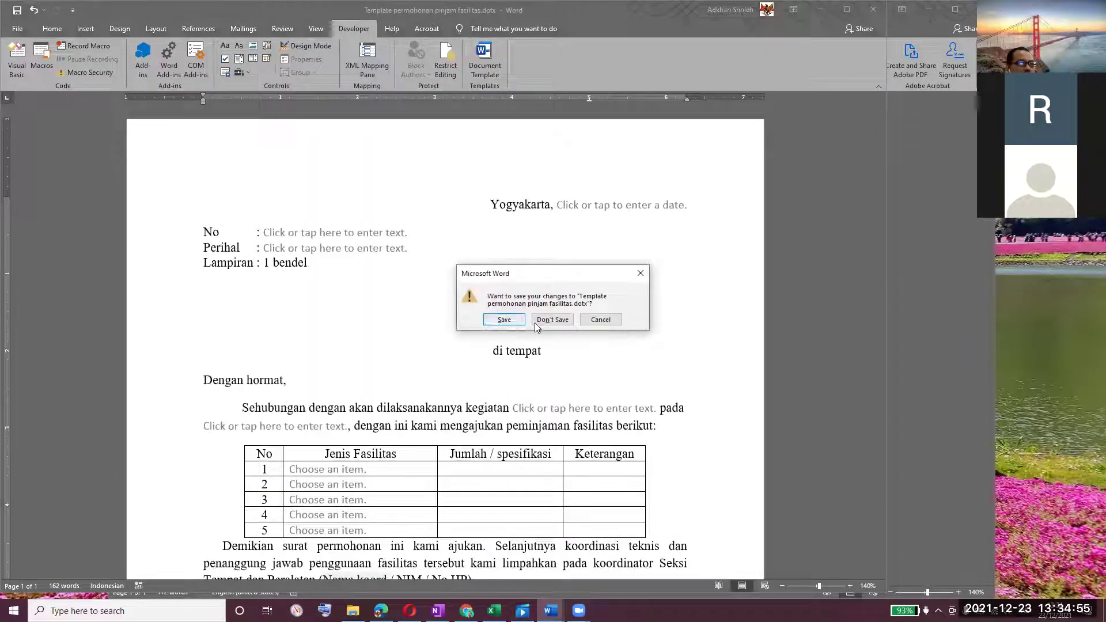
pyautogui.click(503, 320)
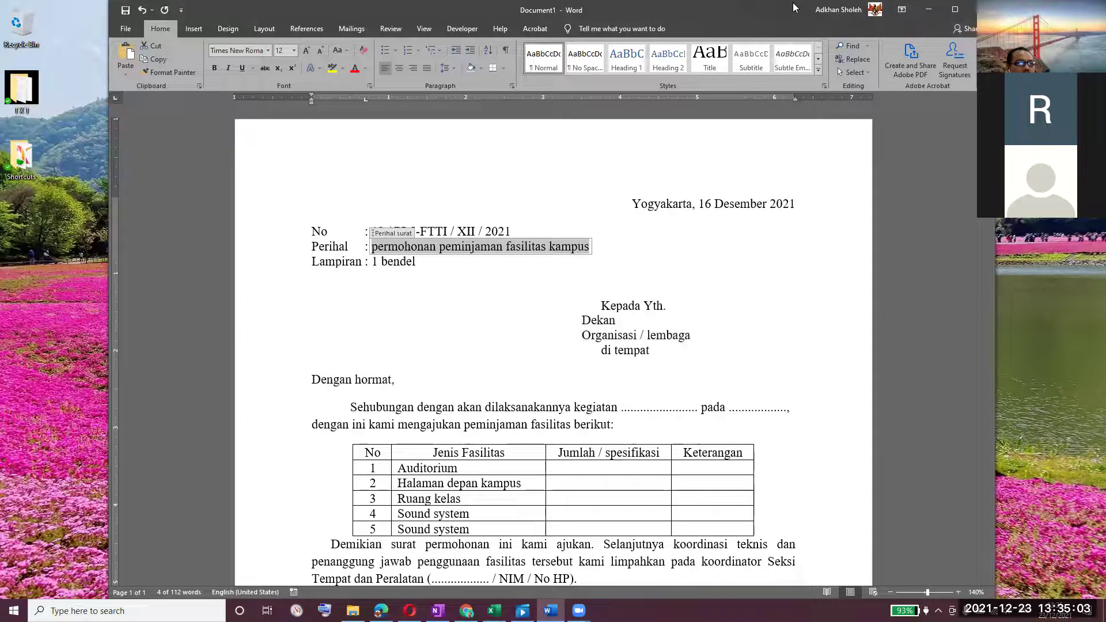
# Close the filled-in test document without saving it or its changes to the template.
pyautogui.moveTo(795, 8); pyautogui.dragTo(799, 57)
pyautogui.click(800, 57)
pyautogui.click(596, 78)
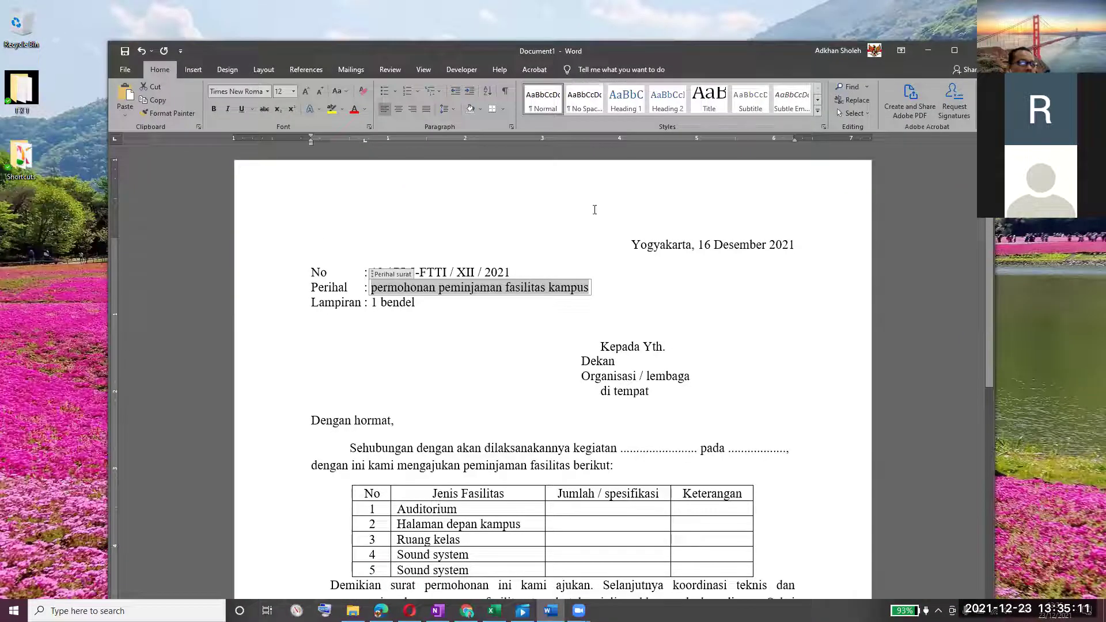
pyautogui.click(126, 68)
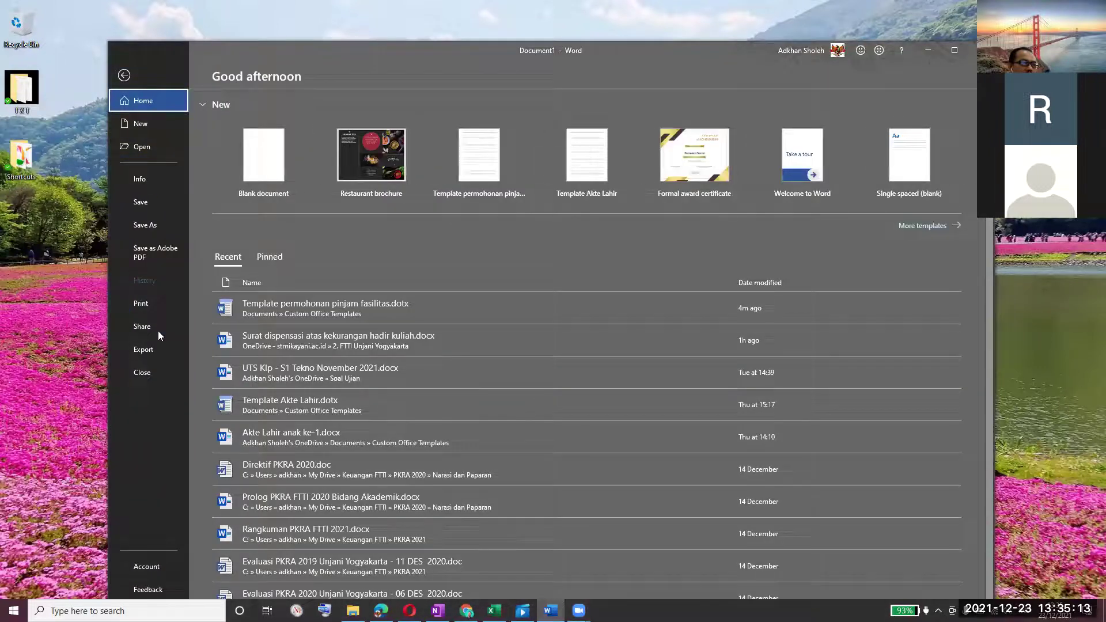
pyautogui.click(151, 374)
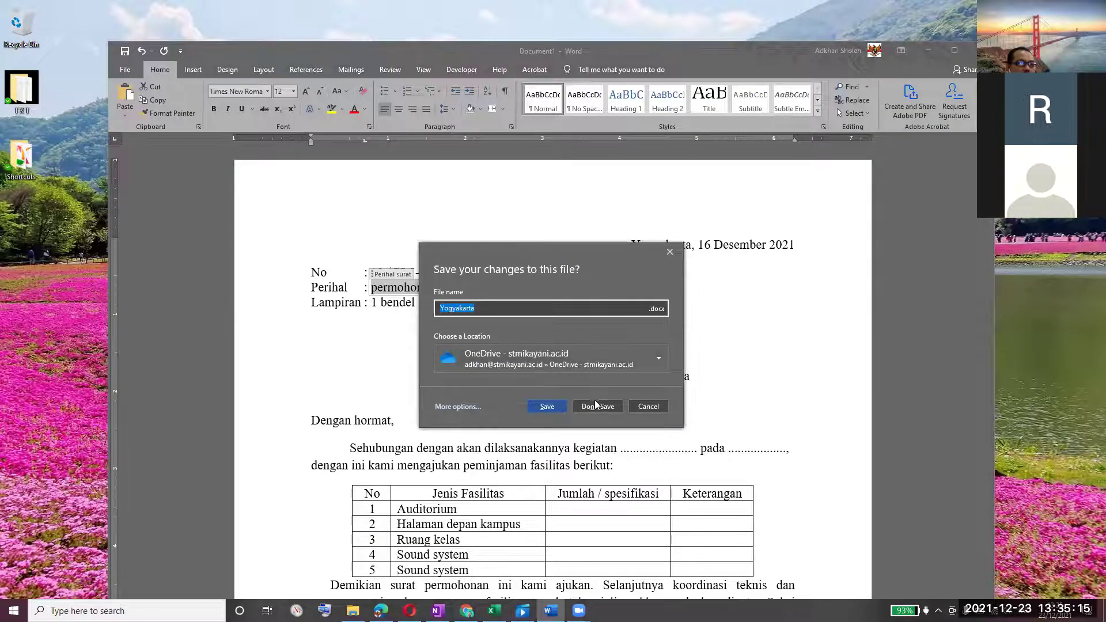
pyautogui.click(597, 406)
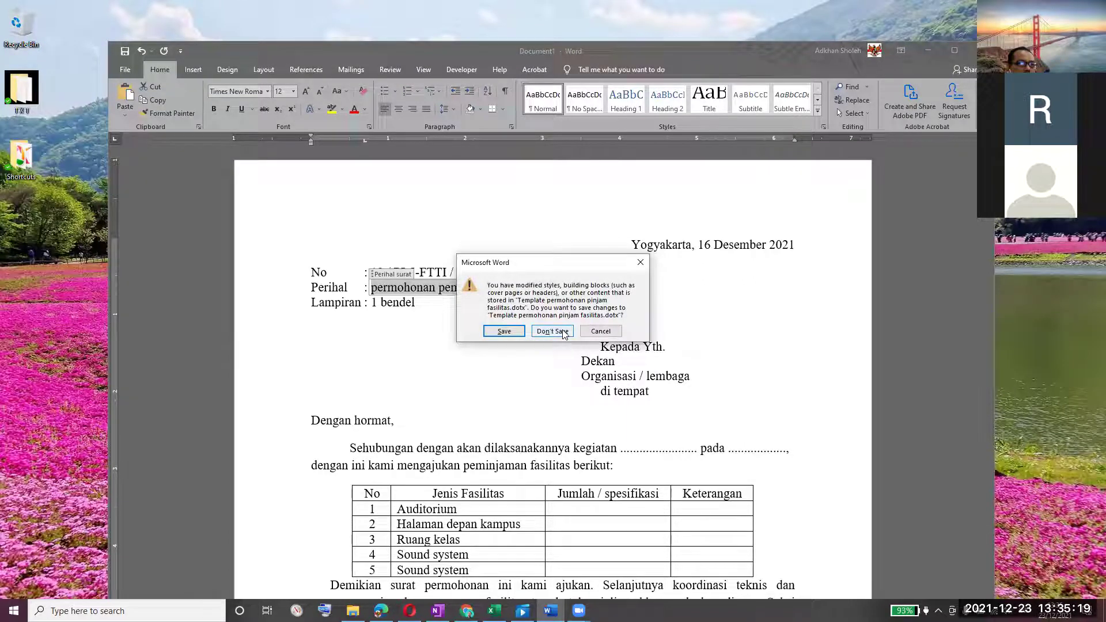
pyautogui.click(552, 331)
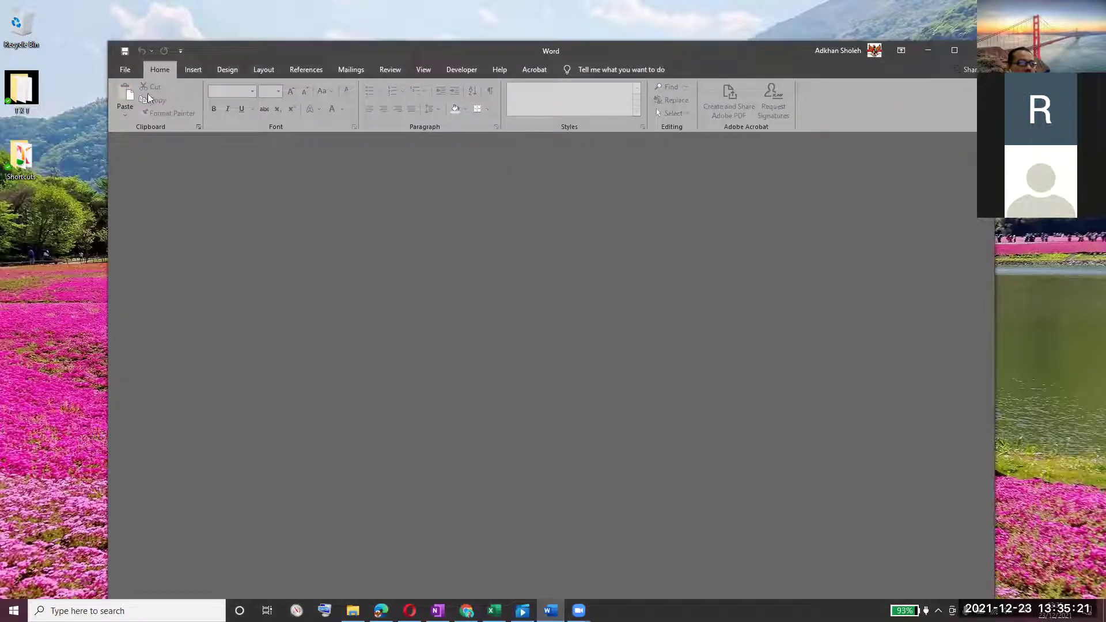
# Create a new document from "Template permohonan pinjam fasilitas", updating it with the data from the linked files.
pyautogui.click(125, 70)
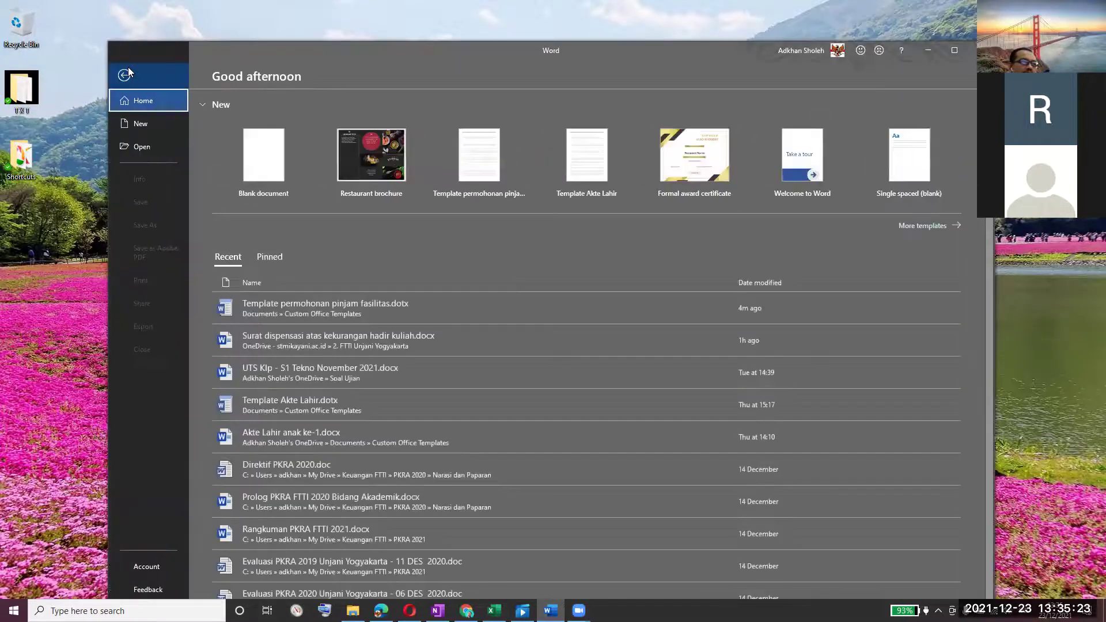
pyautogui.click(137, 123)
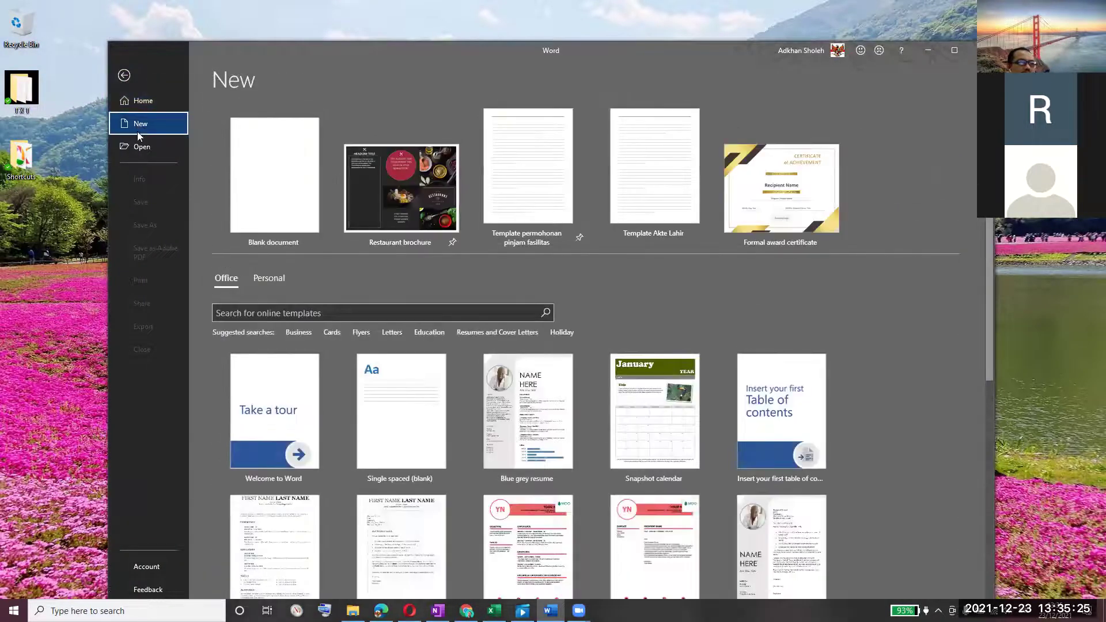
pyautogui.click(523, 167)
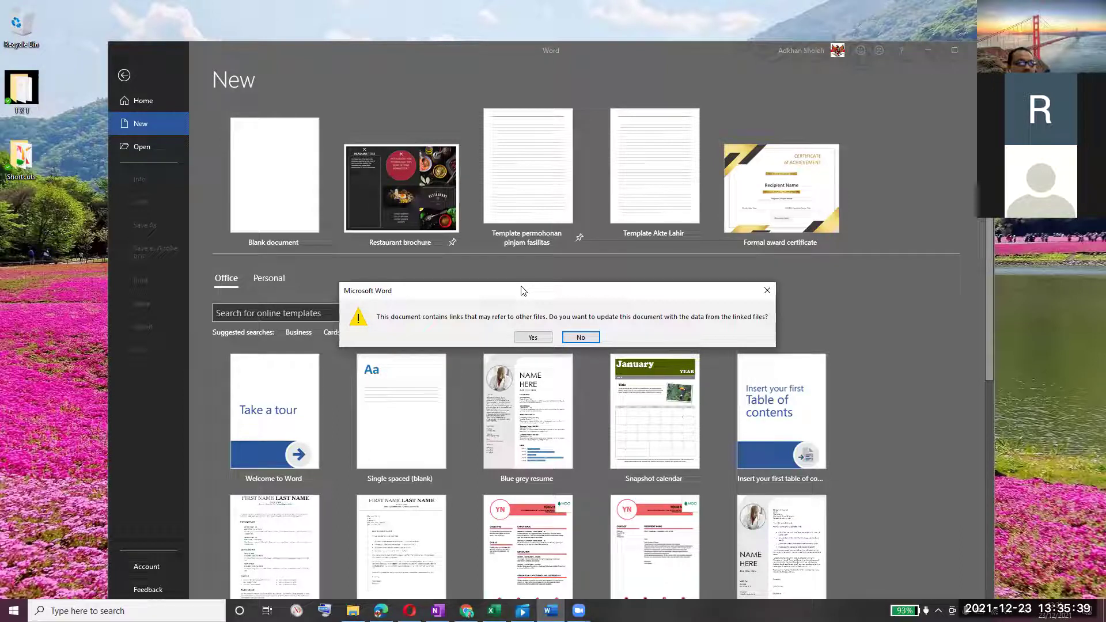
pyautogui.moveTo(521, 290); pyautogui.dragTo(475, 194)
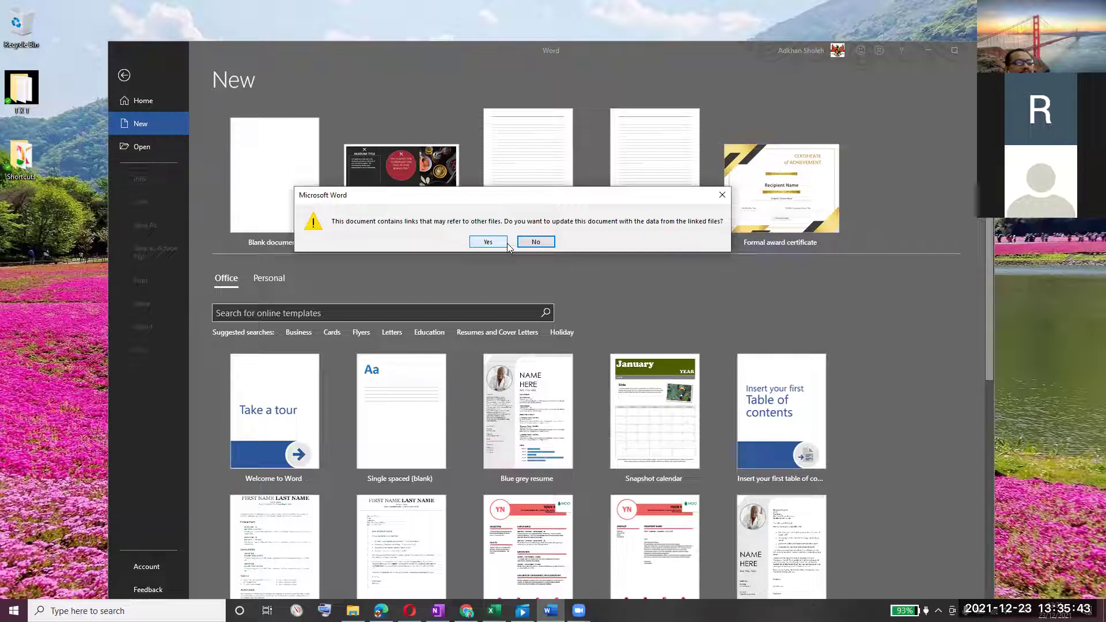
pyautogui.click(486, 241)
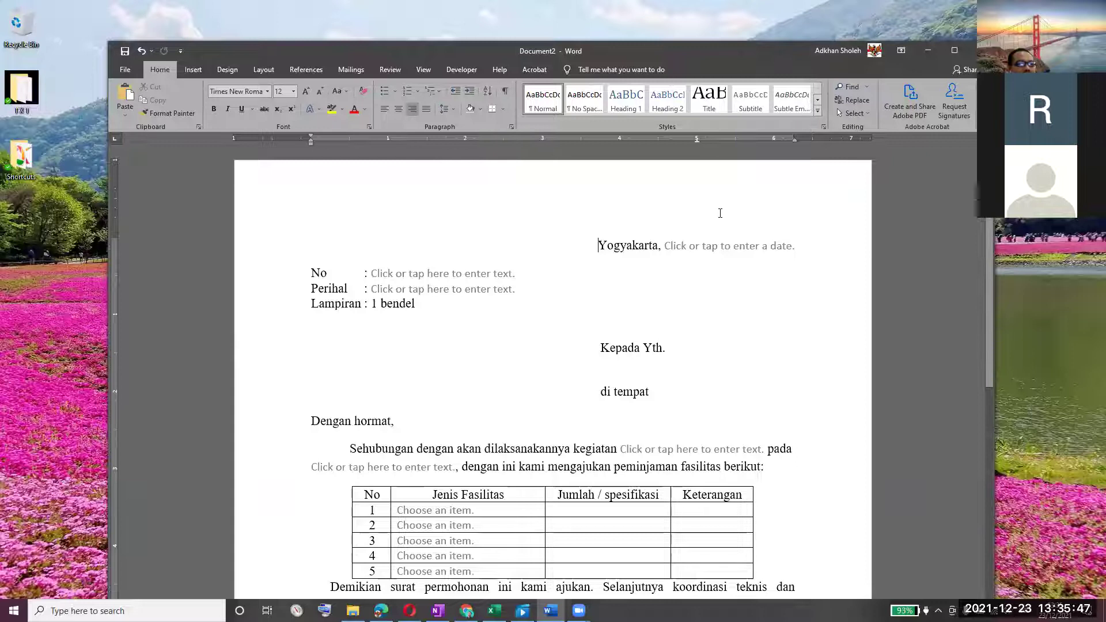
# Examine the new letter's placeholders from the date line down to the signature area.
pyautogui.scroll(-8, 698, 218)
pyautogui.scroll(4, 696, 217)
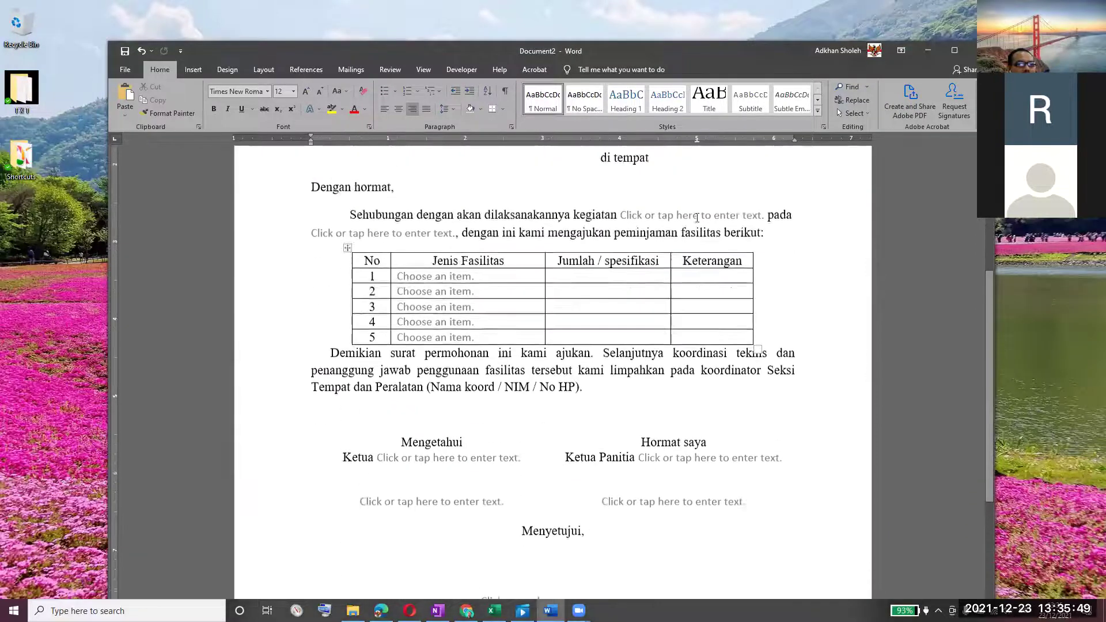
pyautogui.scroll(-4, 697, 218)
pyautogui.scroll(8, 695, 222)
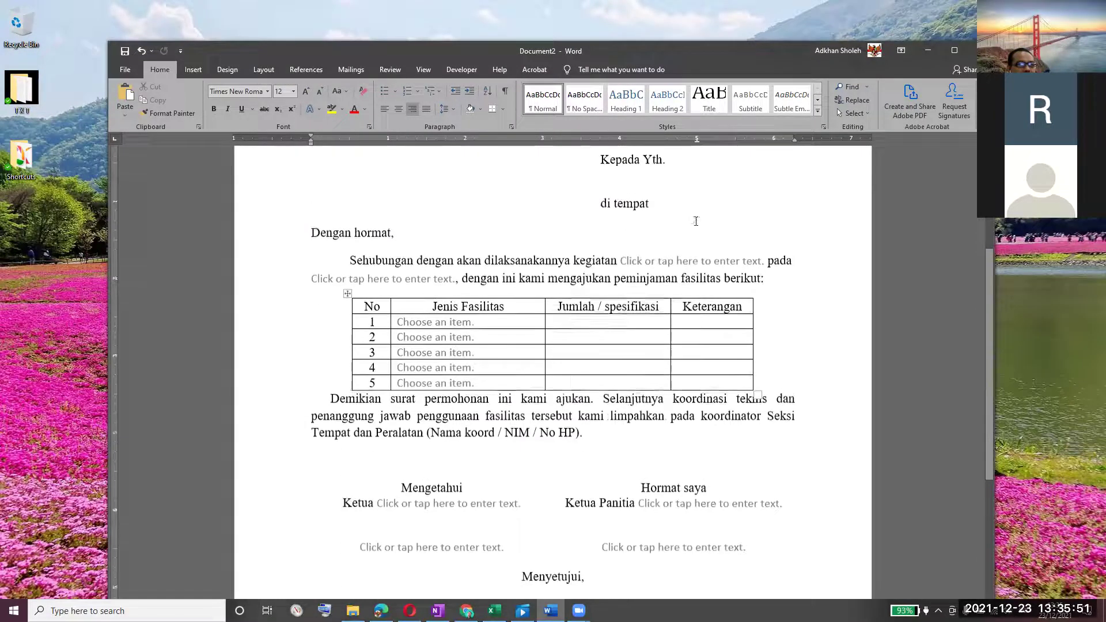
pyautogui.scroll(-3, 696, 221)
pyautogui.scroll(2, 696, 221)
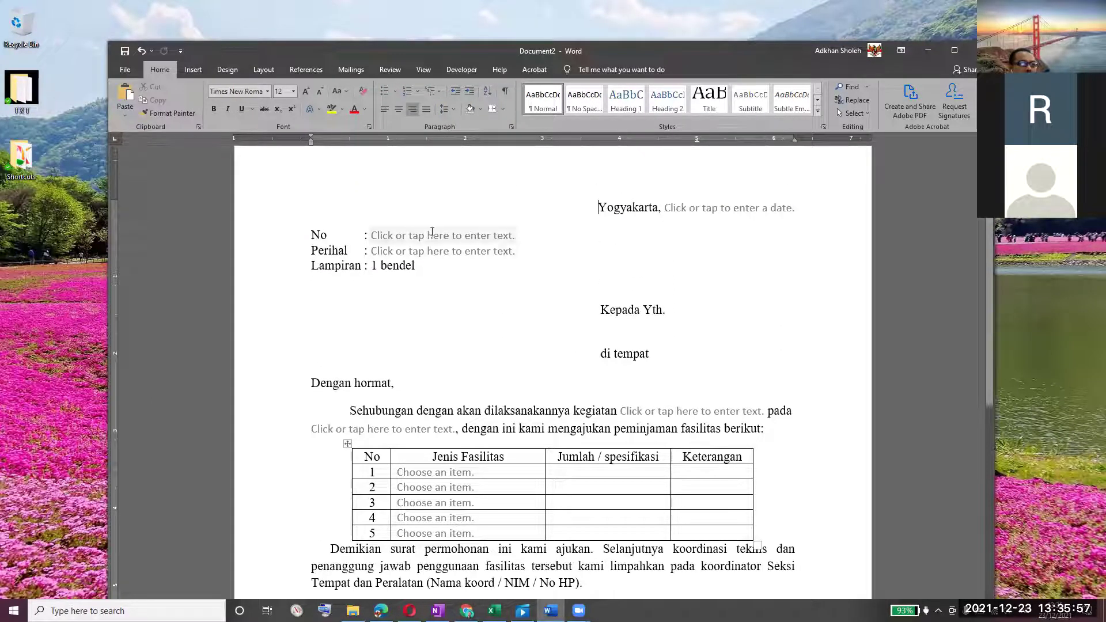
# Set the letter date after Yogyakarta to 30 Desember 2021.
pyautogui.click(746, 210)
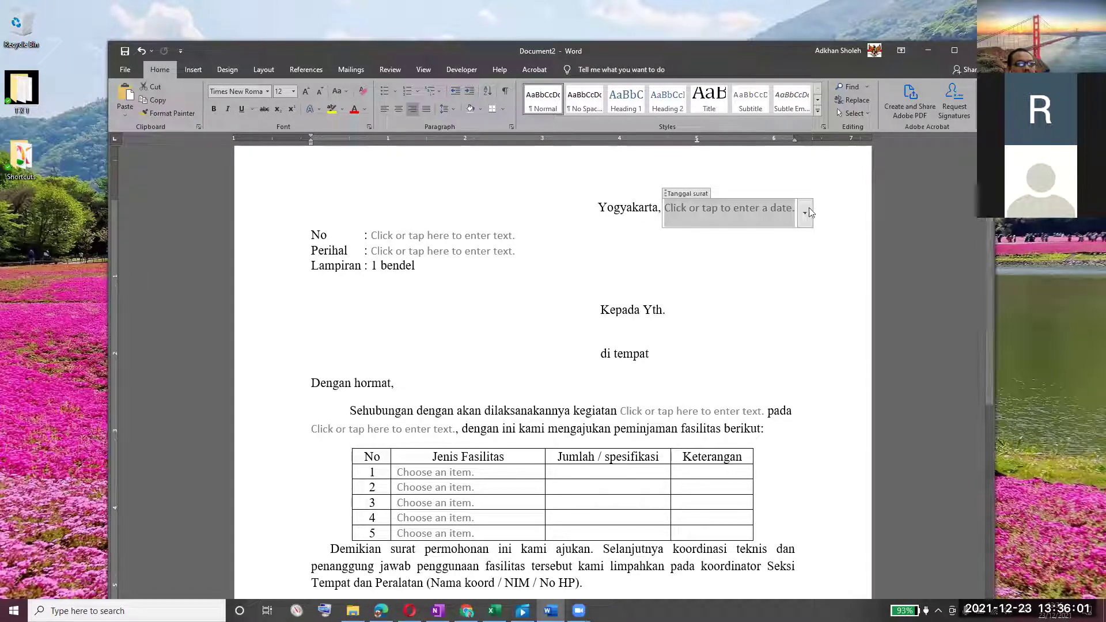
pyautogui.click(804, 213)
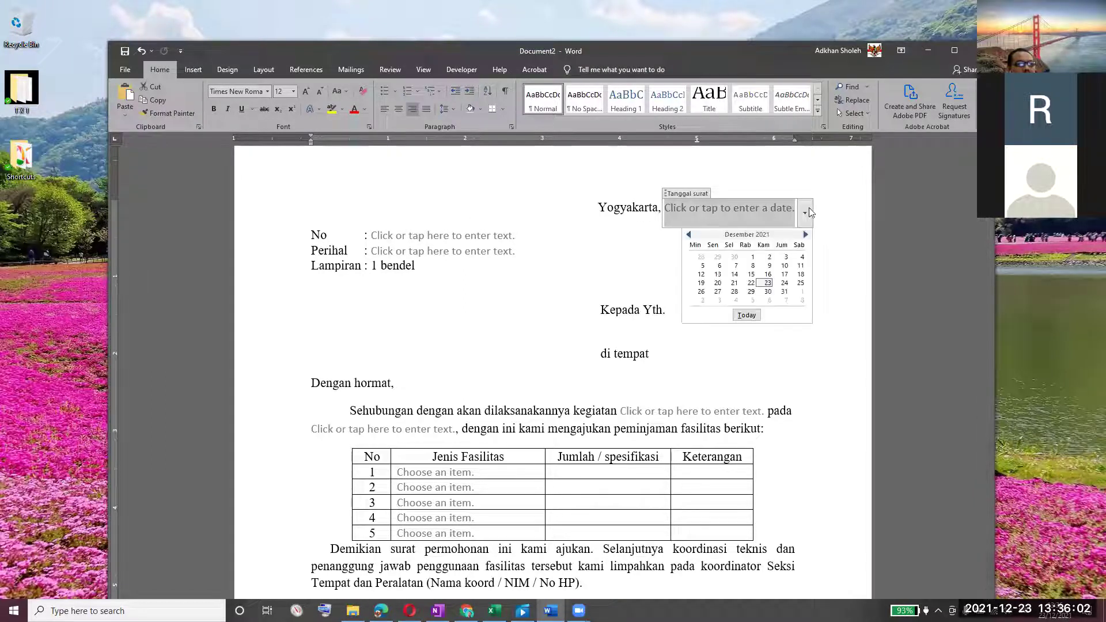
pyautogui.click(769, 292)
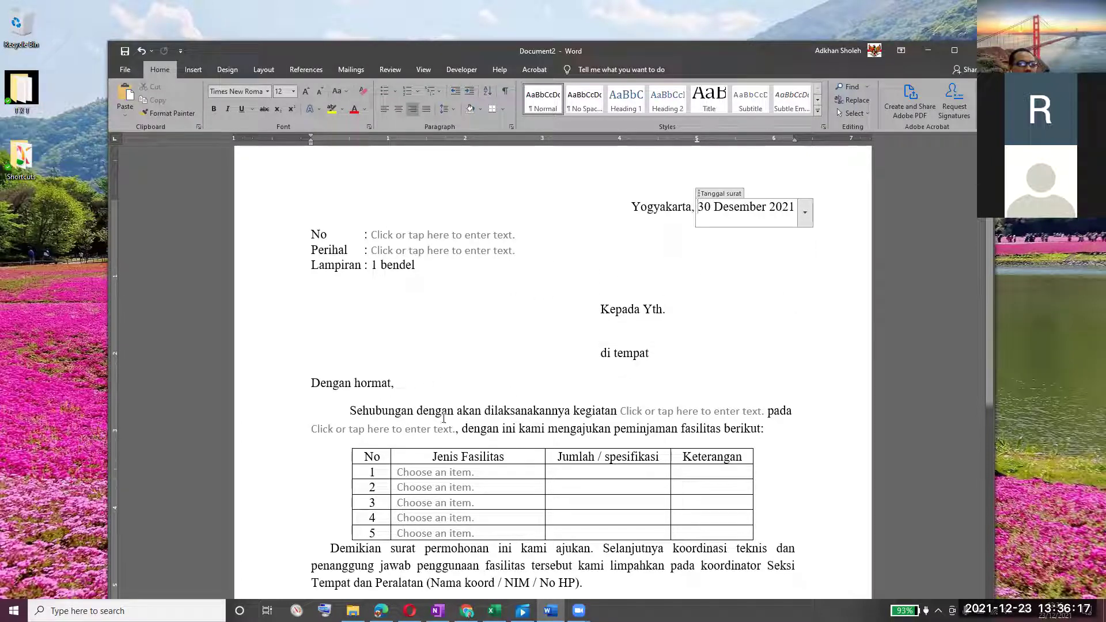
# Look over the letter from the Lampiran line through the body text and facility table to the signature area.
pyautogui.click(283, 270)
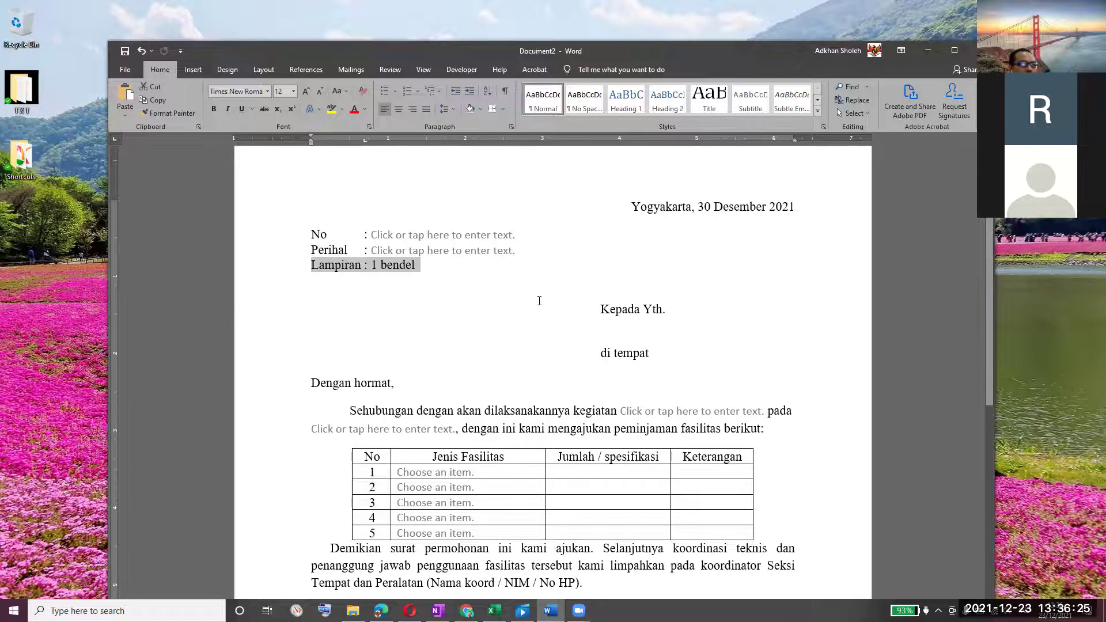
pyautogui.scroll(-7, 539, 300)
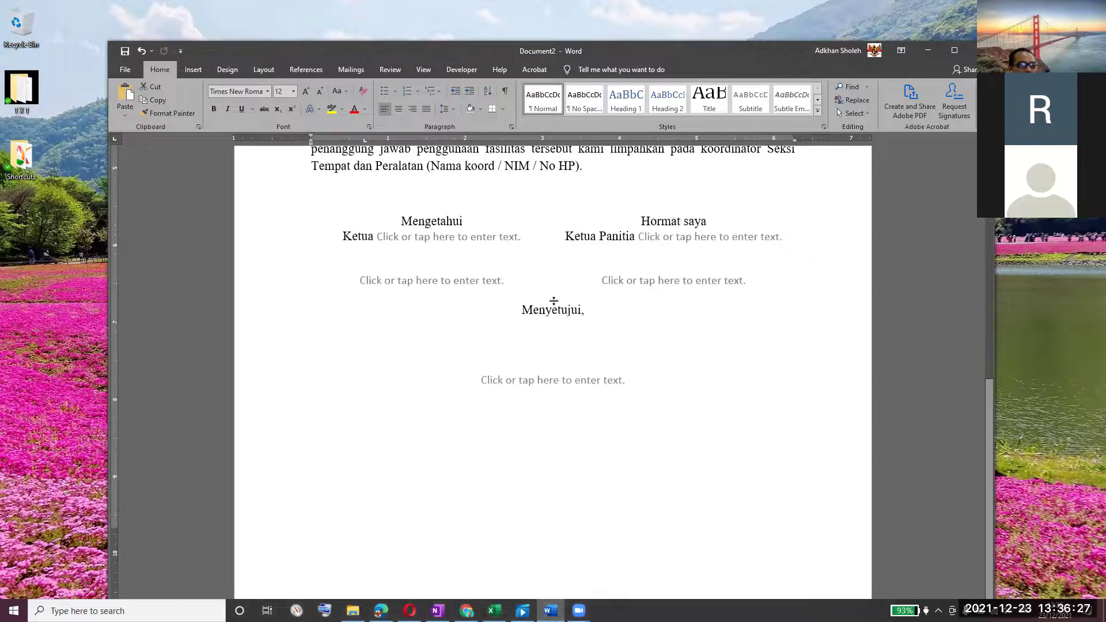
pyautogui.scroll(8, 553, 301)
pyautogui.scroll(-3, 554, 304)
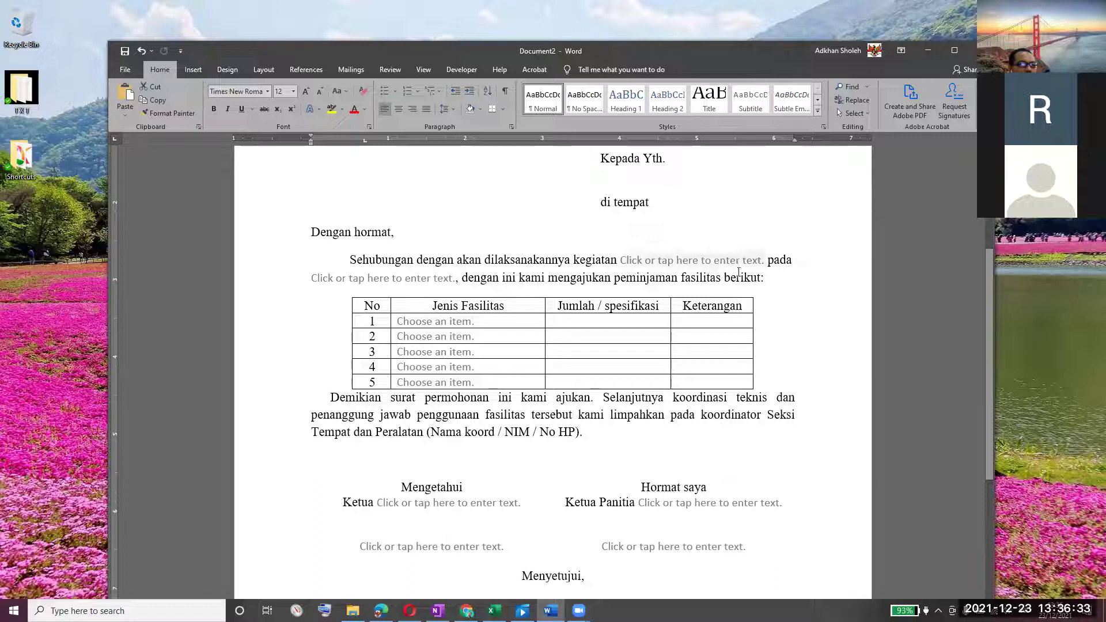
pyautogui.scroll(-5, 545, 261)
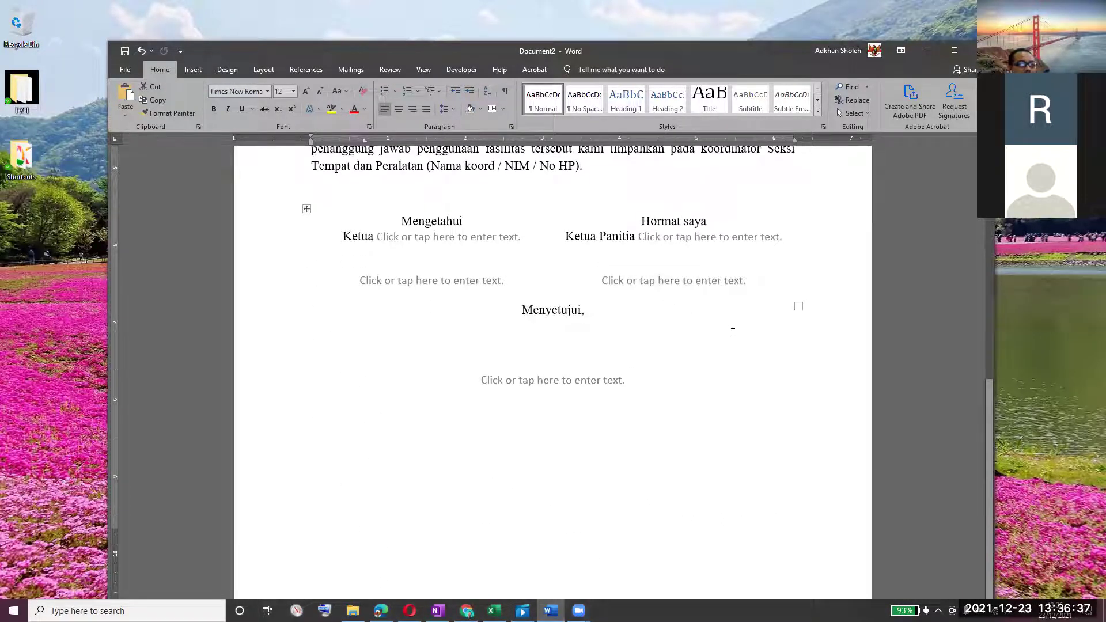
pyautogui.scroll(7, 788, 317)
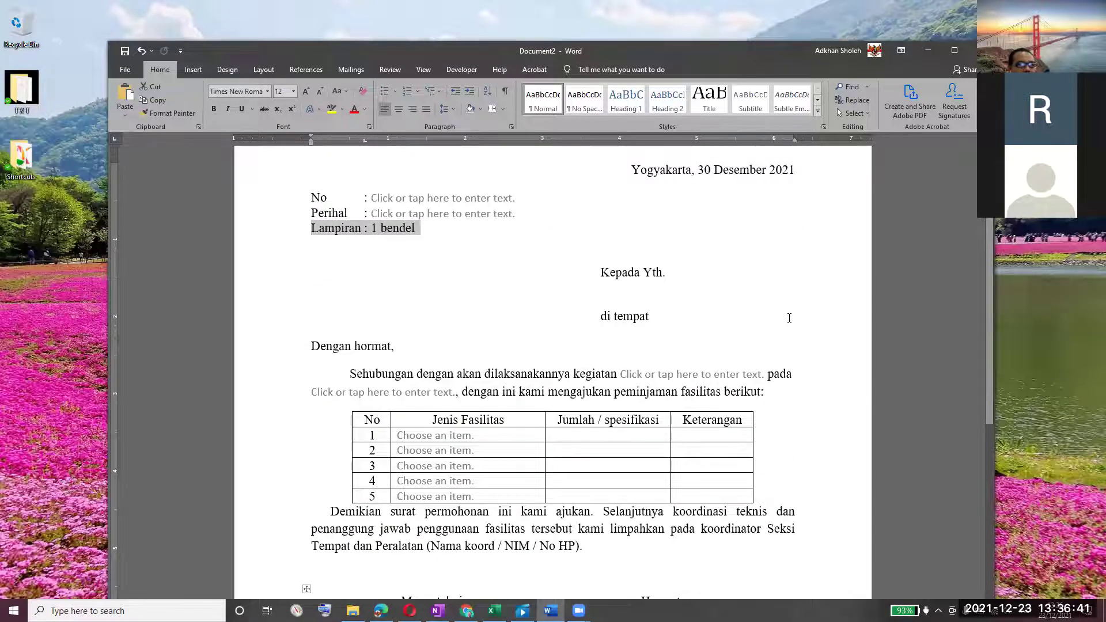
pyautogui.scroll(2, 787, 317)
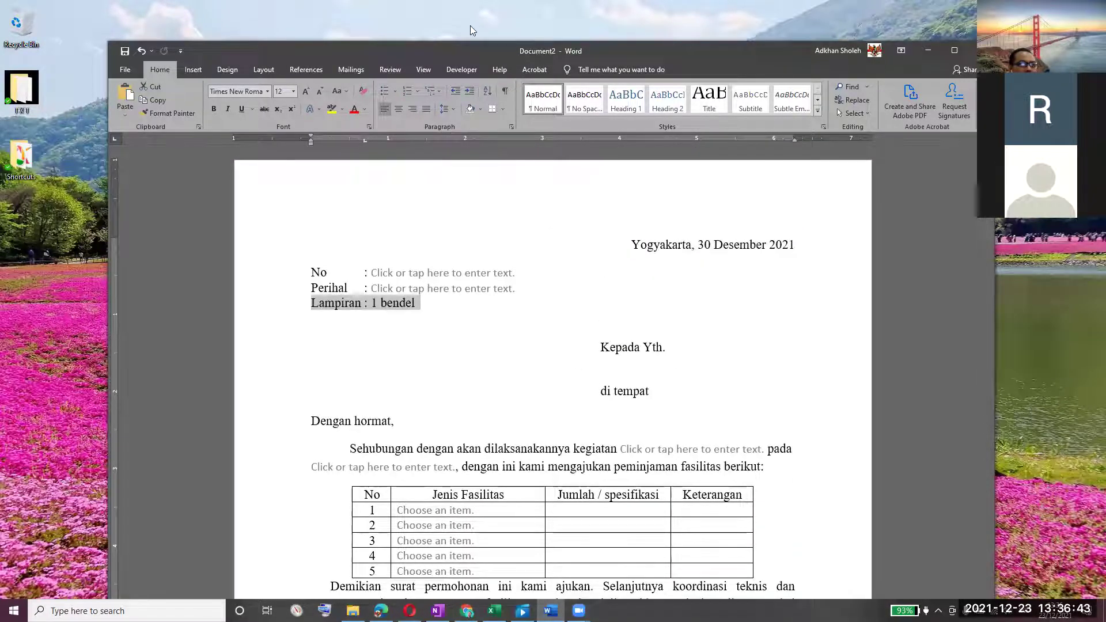
pyautogui.click(584, 29)
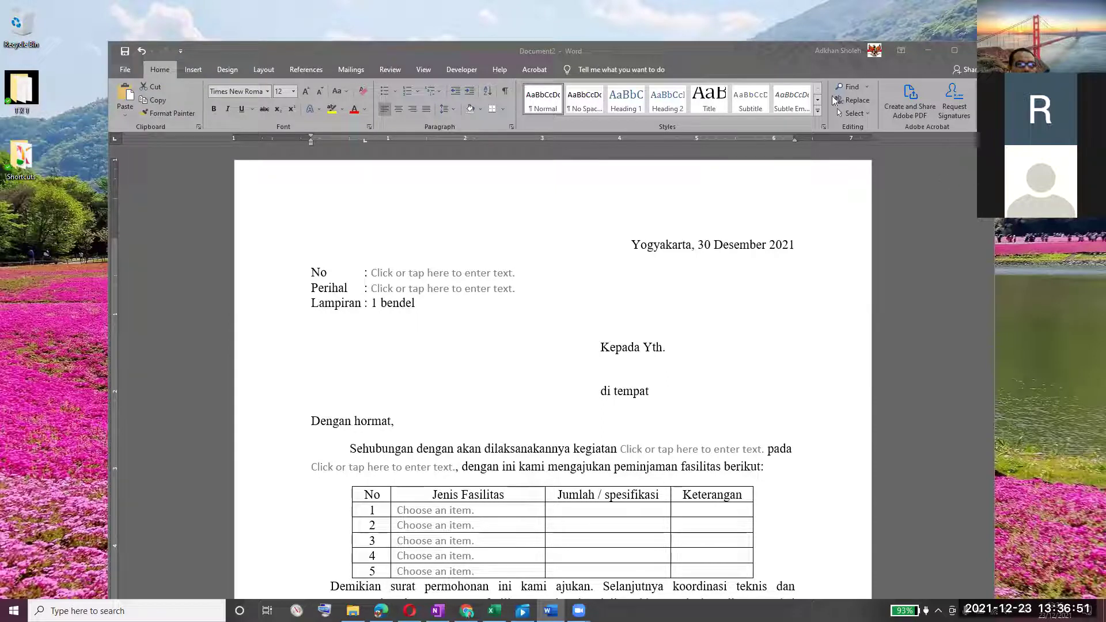
pyautogui.moveTo(787, 39); pyautogui.dragTo(786, 14)
pyautogui.click(794, 220)
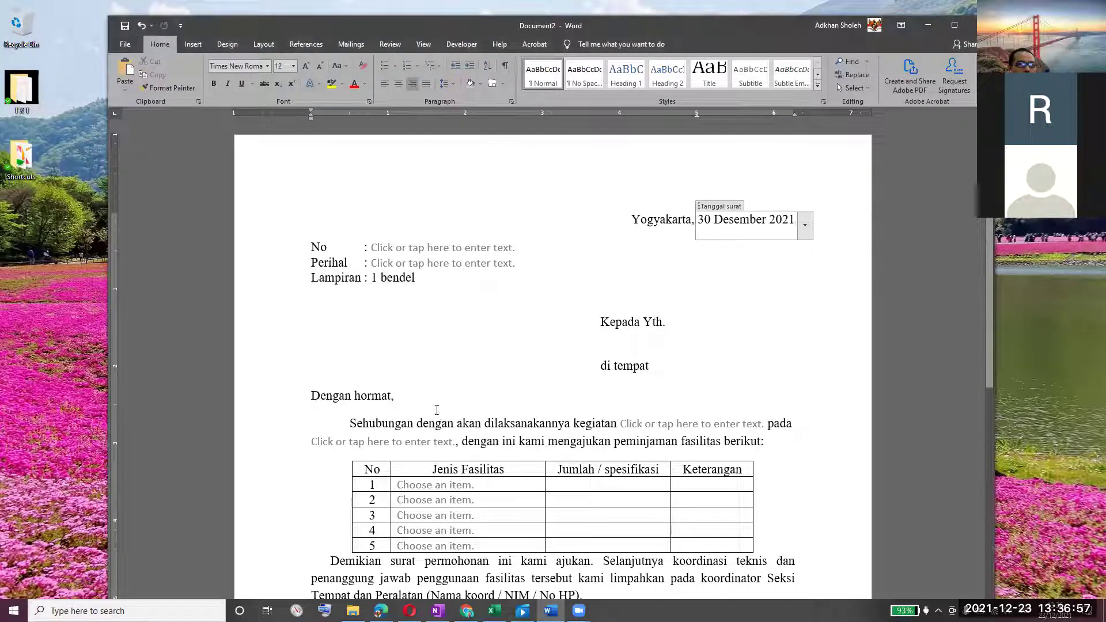
pyautogui.click(373, 395)
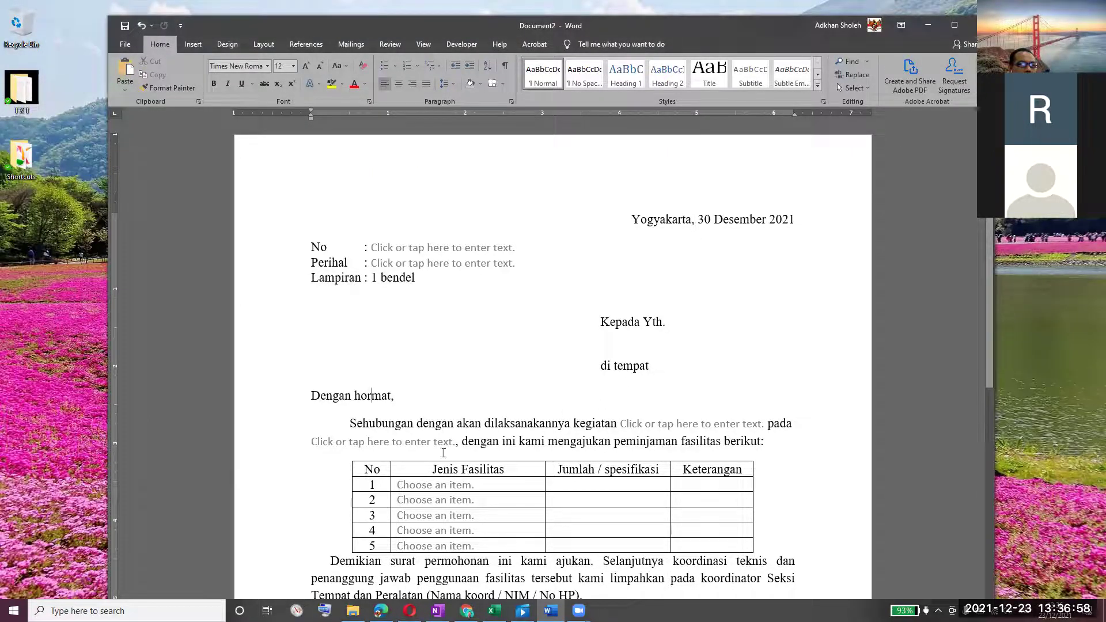
# Examine the facility options offered in row 1 of the Jenis Fasilitas column.
pyautogui.click(479, 485)
pyautogui.click(488, 487)
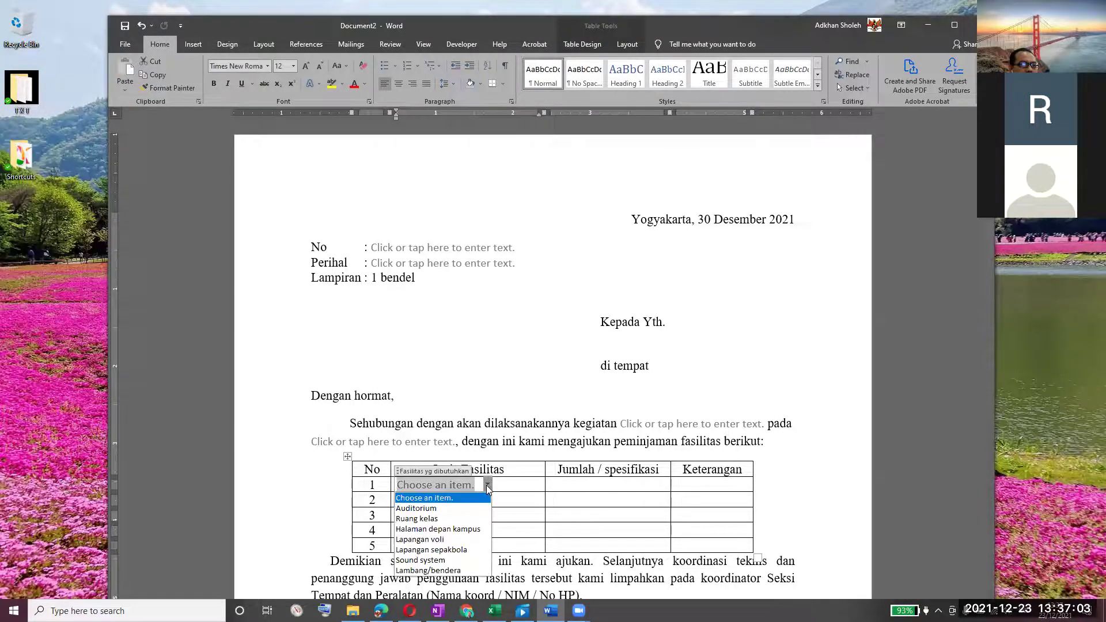
pyautogui.scroll(-3, 550, 483)
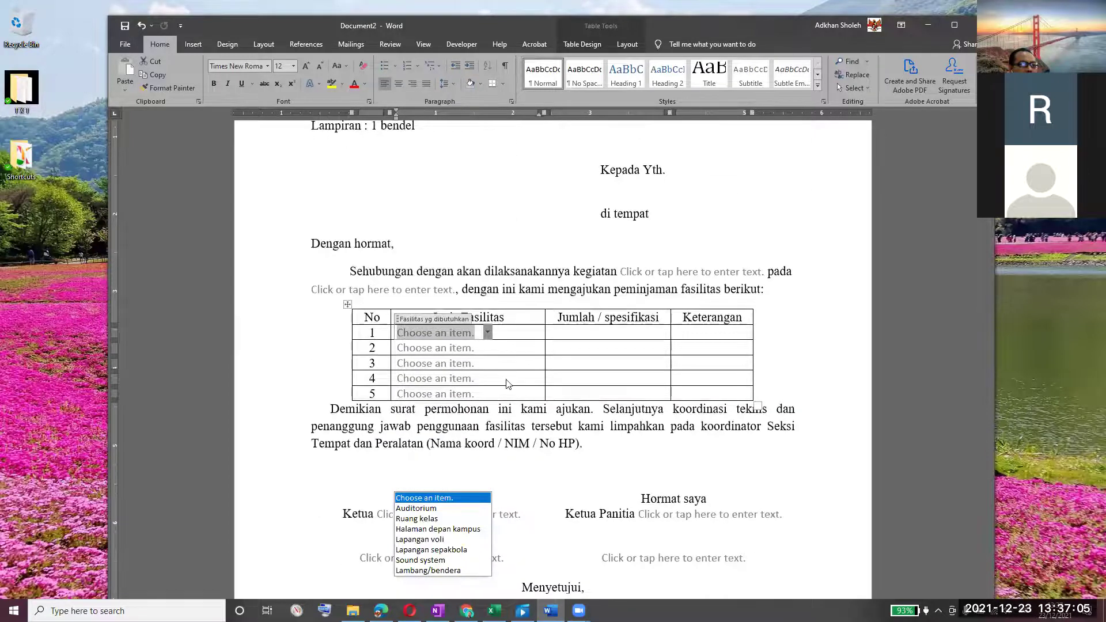
pyautogui.scroll(2, 506, 383)
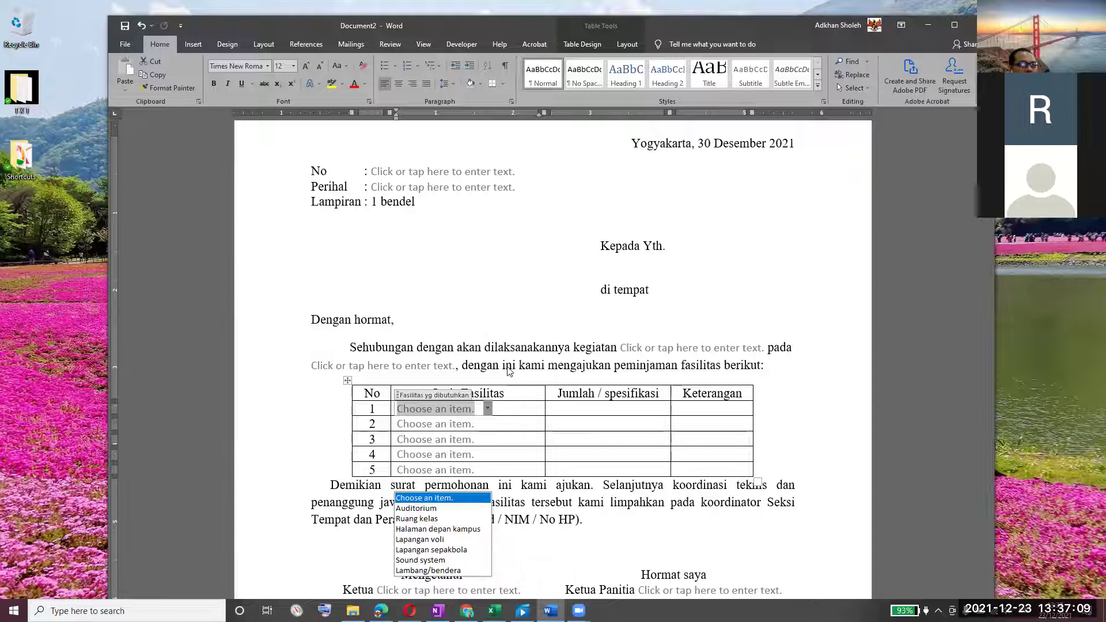
pyautogui.press('Escape')
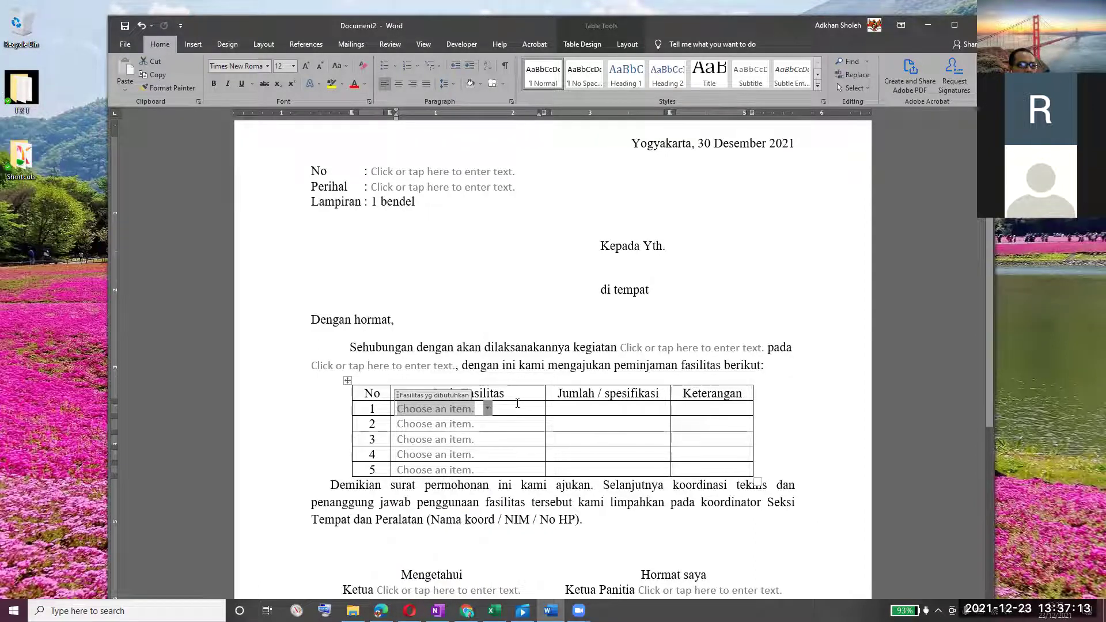
pyautogui.click(488, 408)
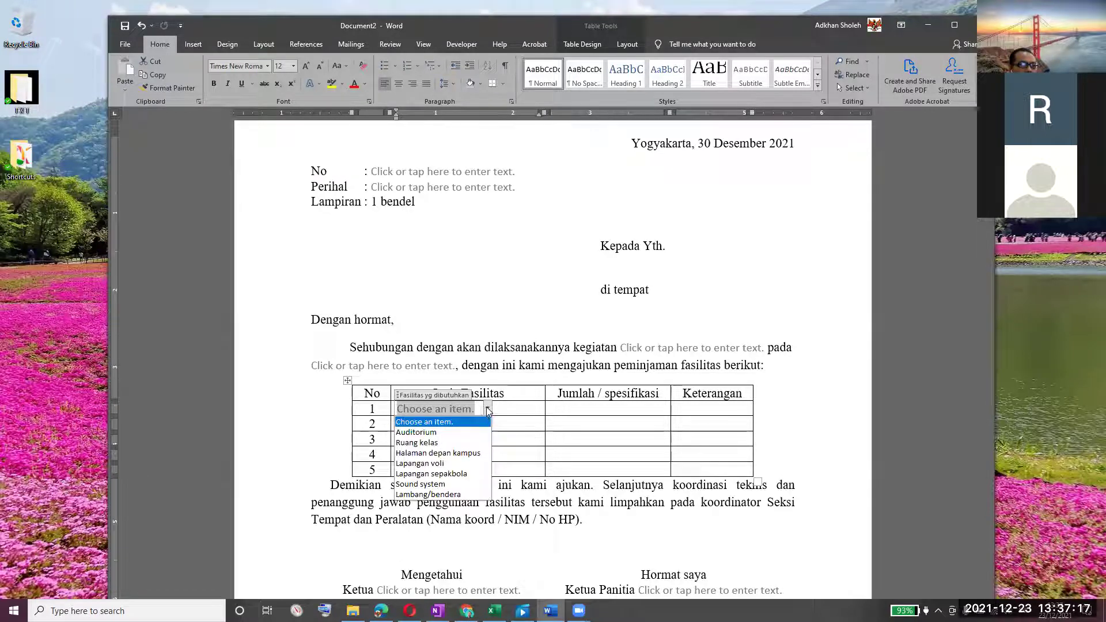
pyautogui.click(487, 408)
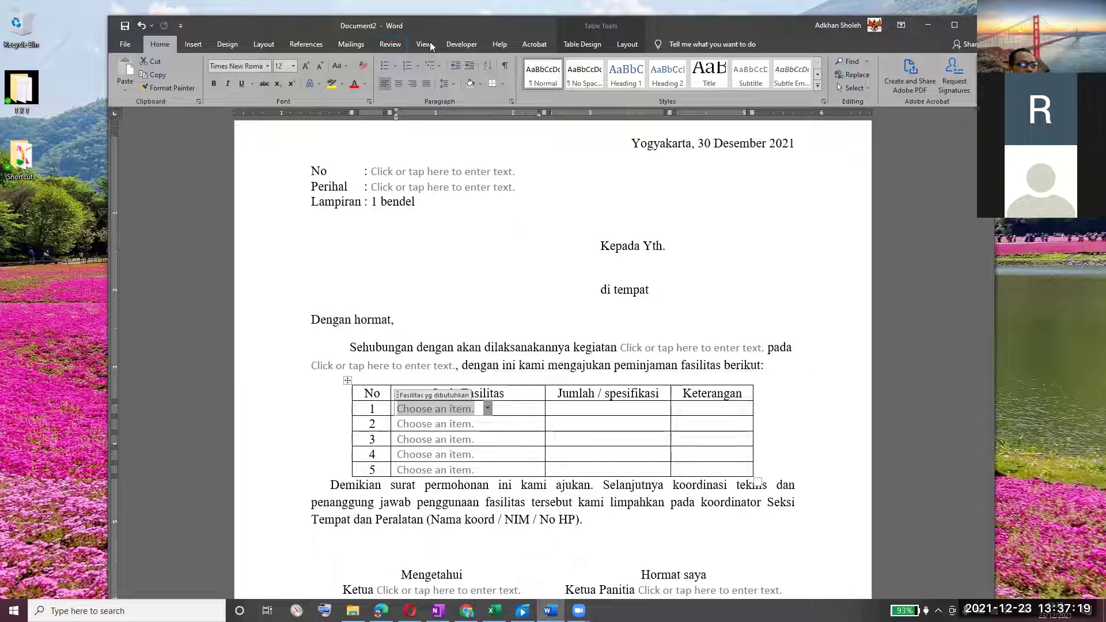
# Open the content control properties of the row 1 facility list and review its existing choices.
pyautogui.click(462, 44)
pyautogui.click(418, 75)
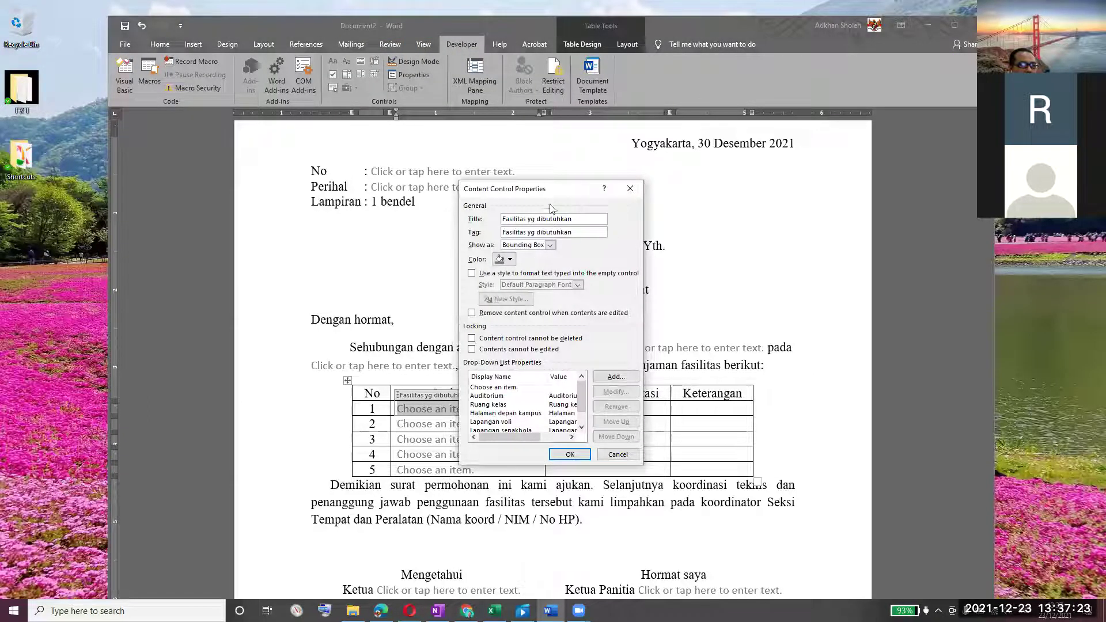
pyautogui.moveTo(556, 190); pyautogui.dragTo(558, 129)
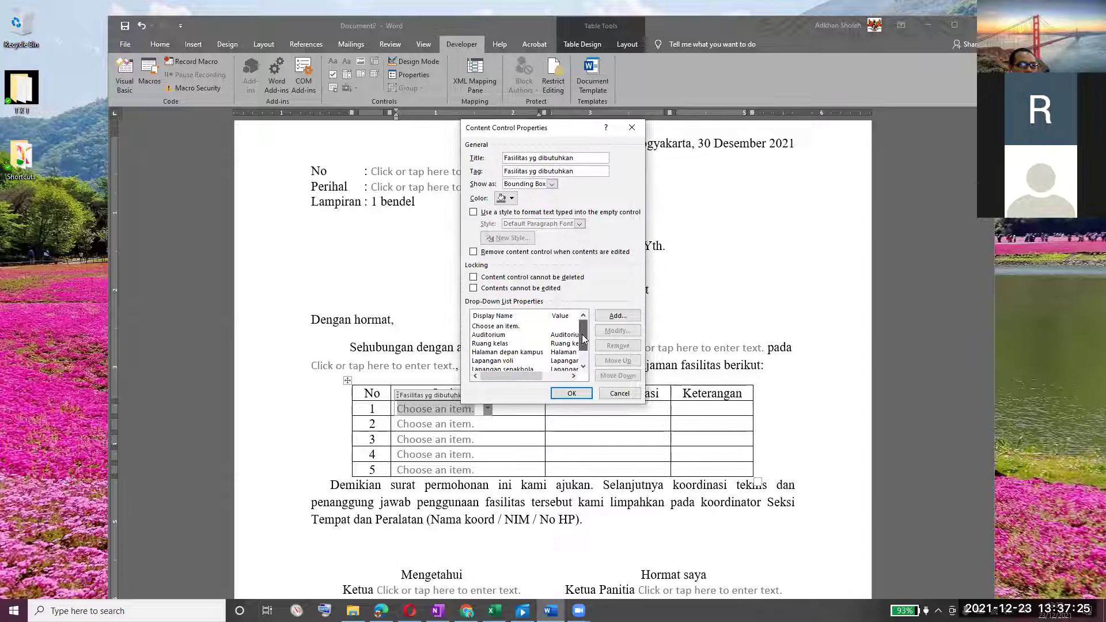
pyautogui.scroll(-1, 584, 352)
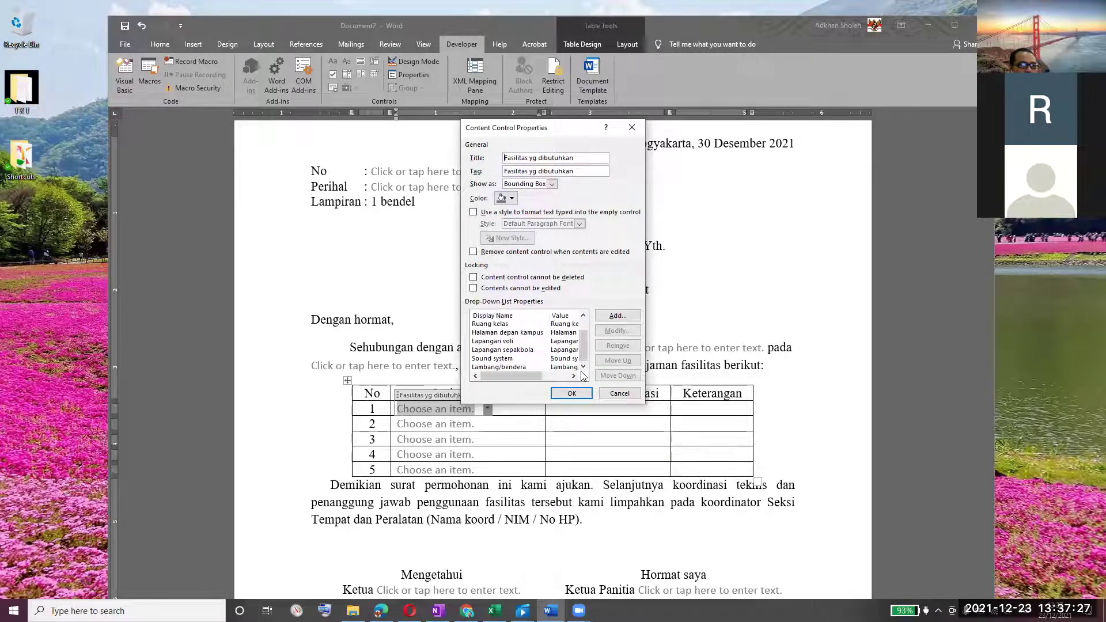
# Start a new choice for the facility drop-down list with the display name Avanza1.
pyautogui.click(616, 316)
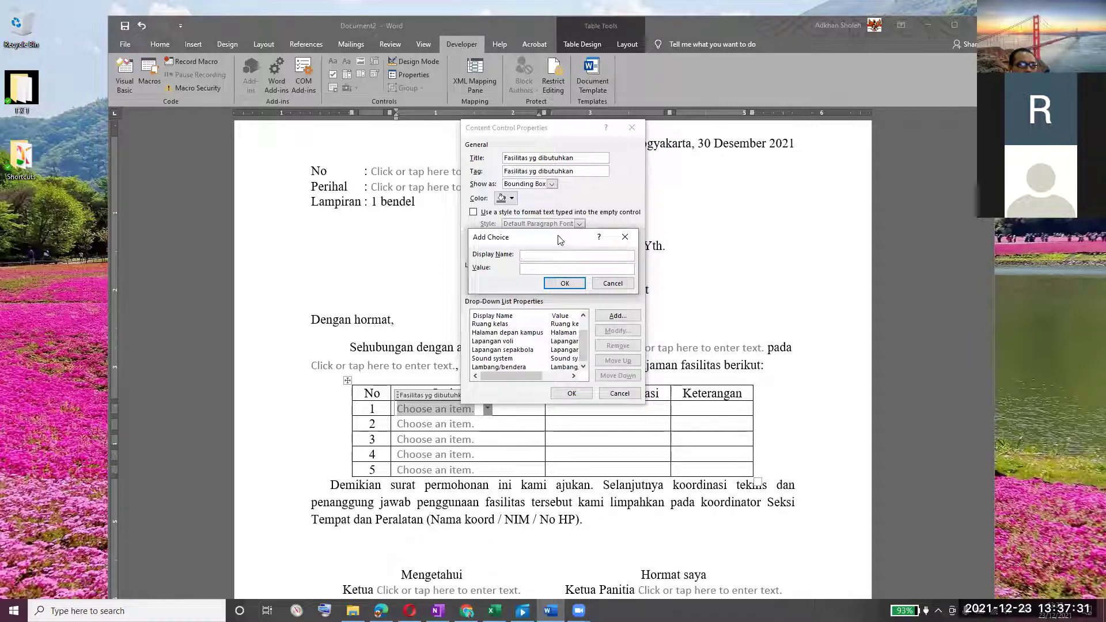
pyautogui.moveTo(556, 242); pyautogui.dragTo(698, 252)
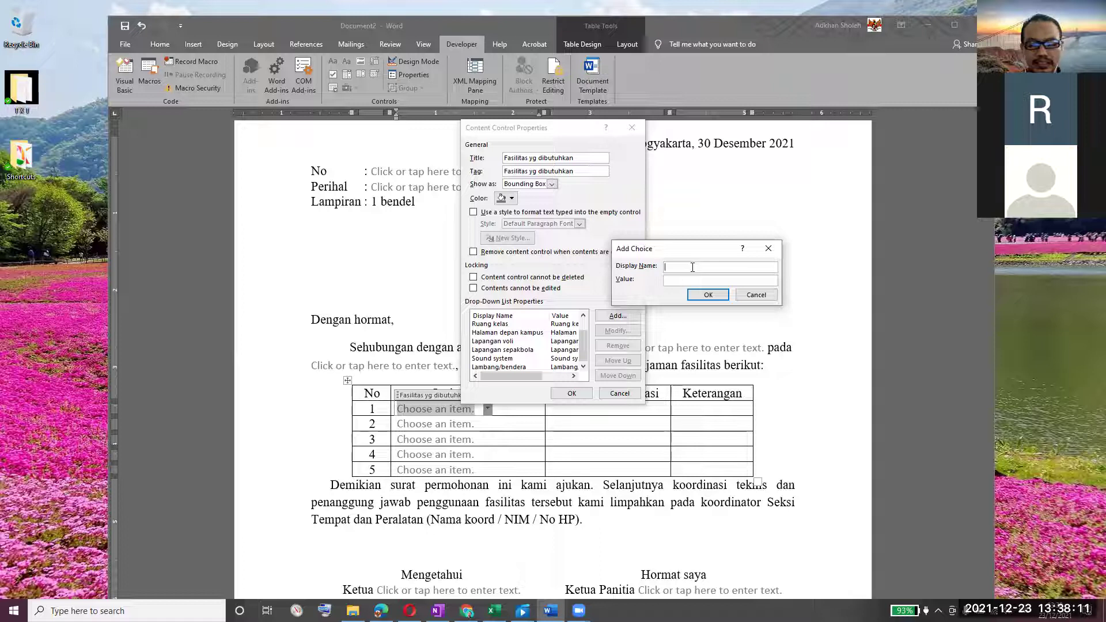
pyautogui.write('Avan')
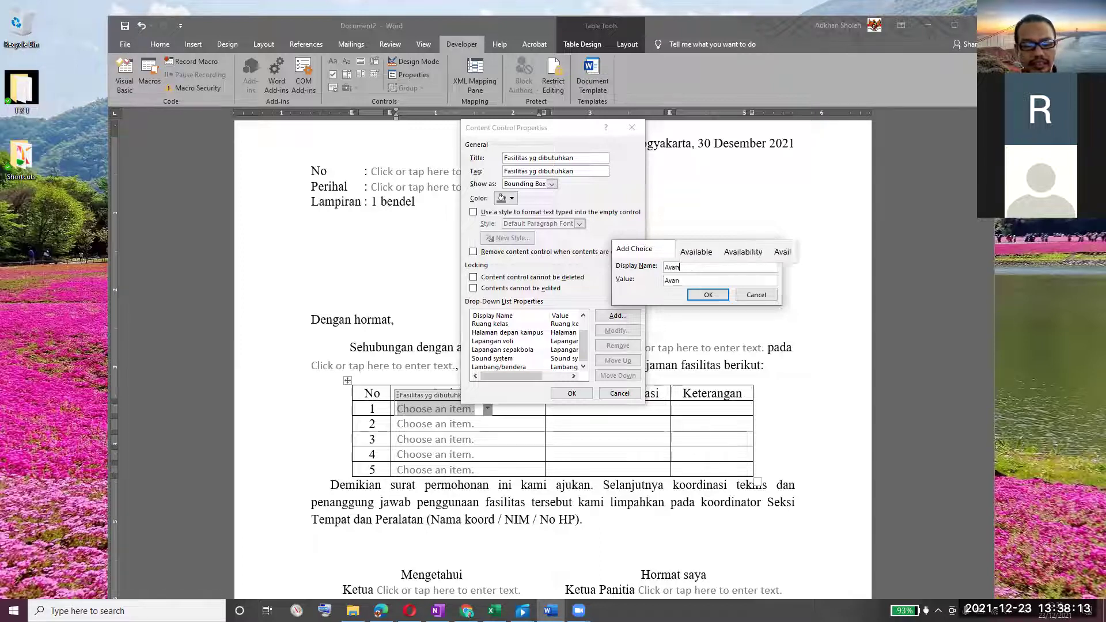
pyautogui.write('za')
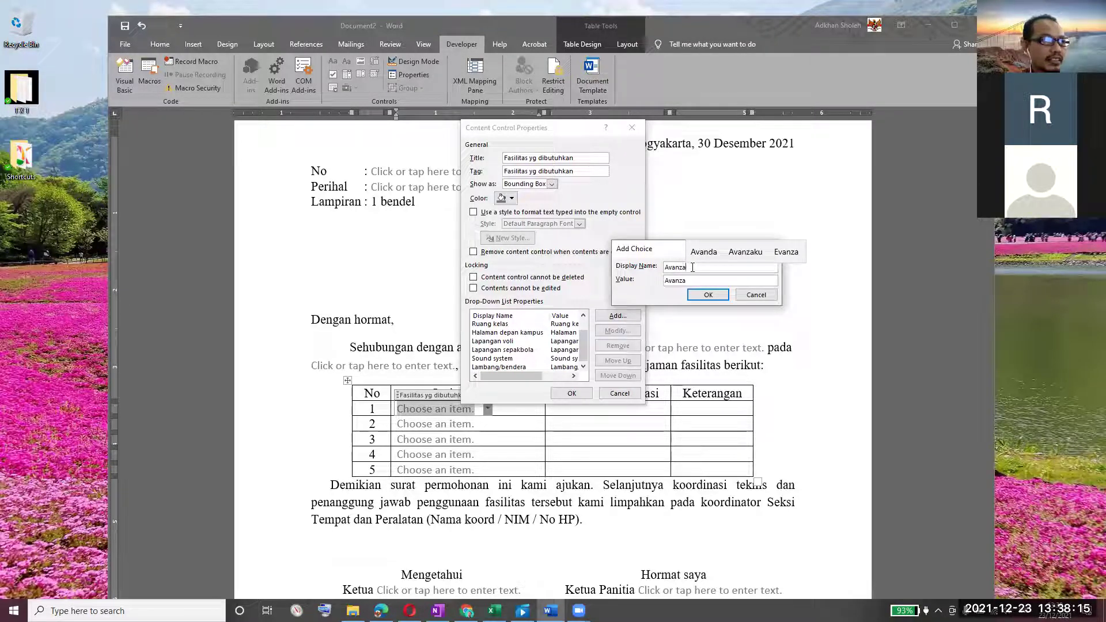
pyautogui.press('Tab')
pyautogui.click(700, 266)
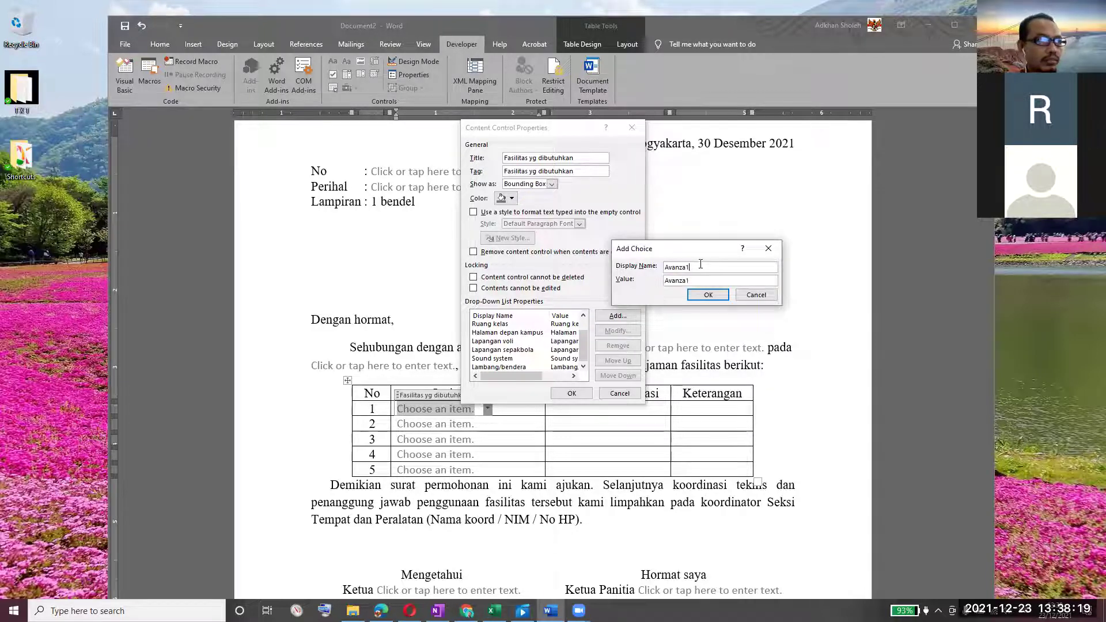
# Set the new choice's value to Avanza followed by the car's plate number, and apply the content control properties.
pyautogui.press('BackSpace')
pyautogui.write('AB')
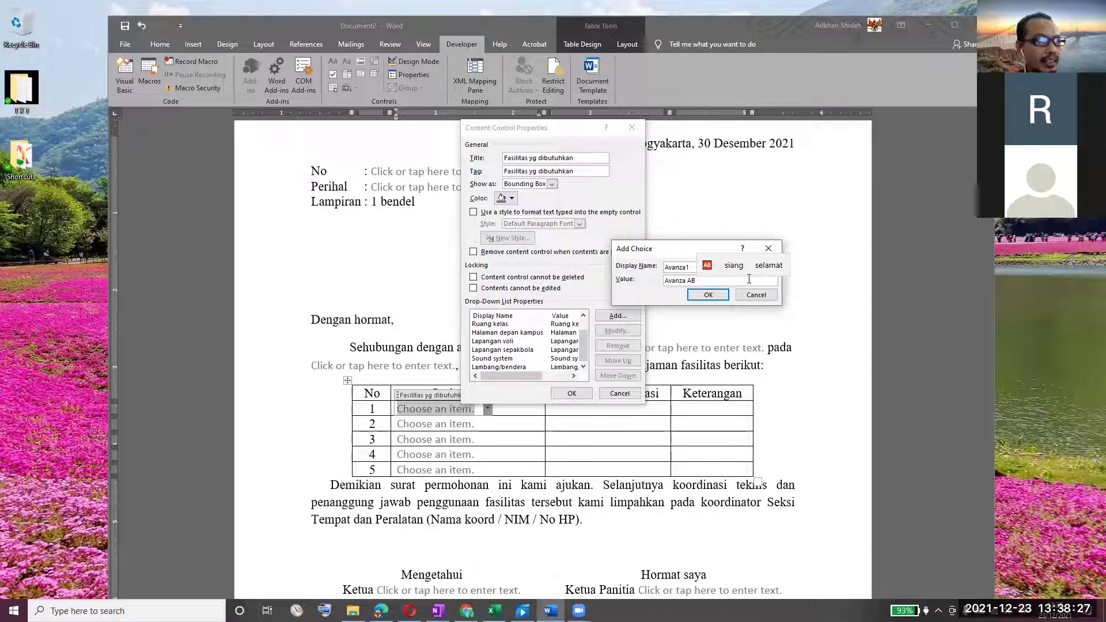
pyautogui.write(' 1486')
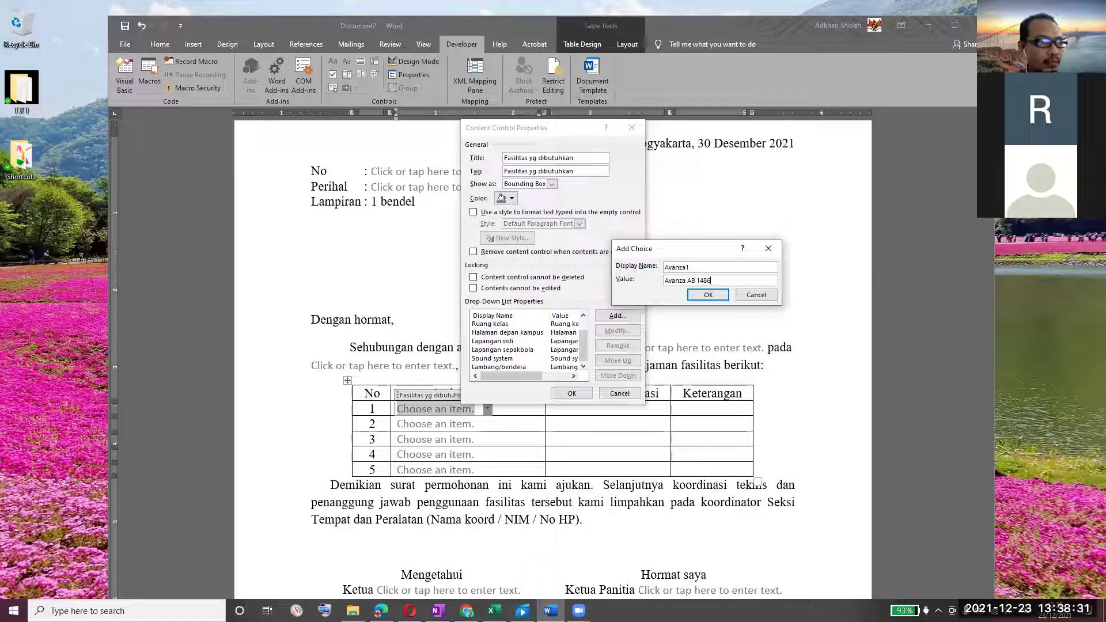
pyautogui.write(' FE')
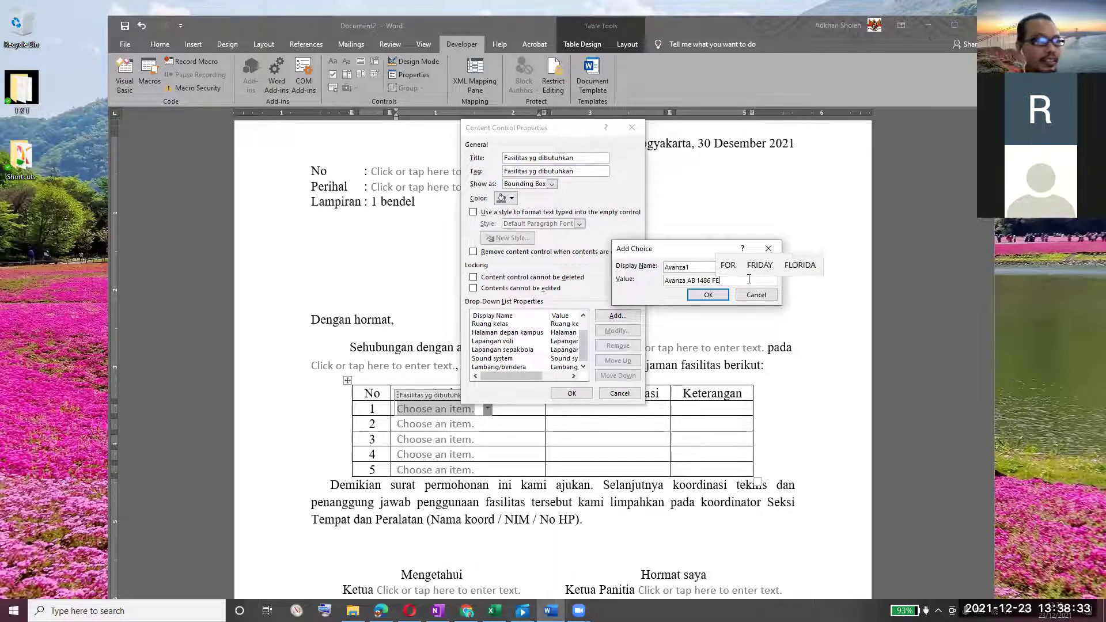
pyautogui.click(704, 296)
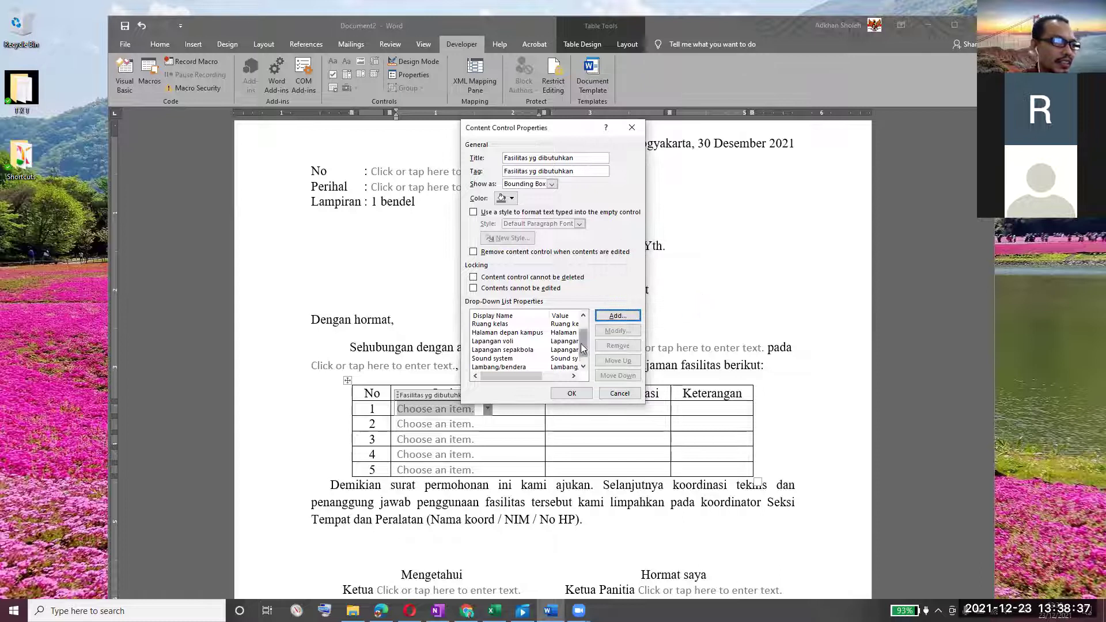
pyautogui.scroll(-1, 583, 348)
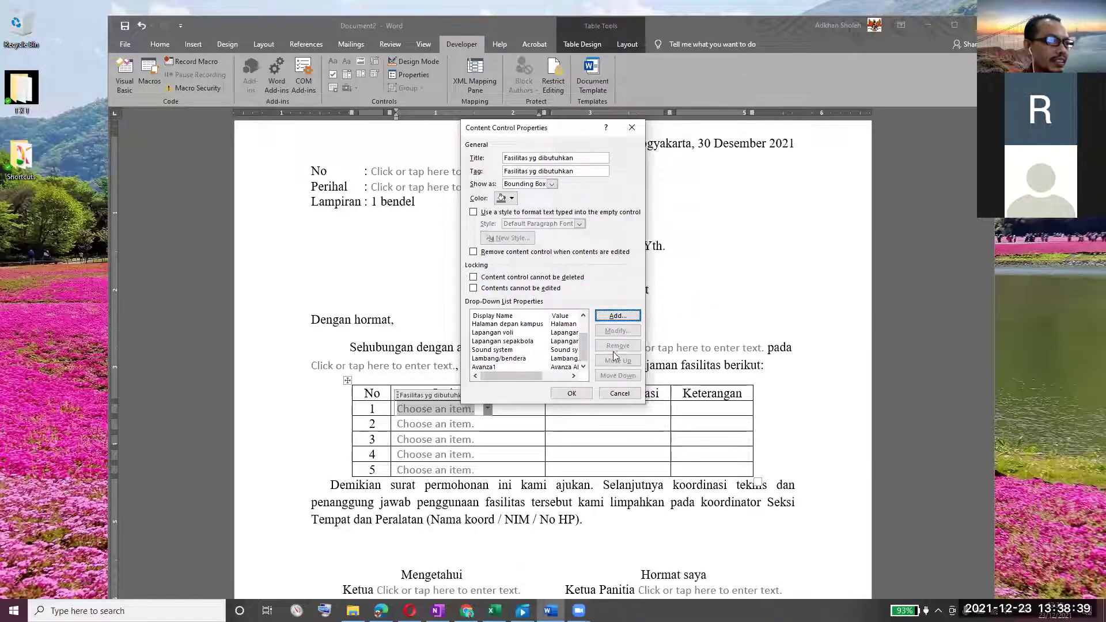
pyautogui.click(570, 393)
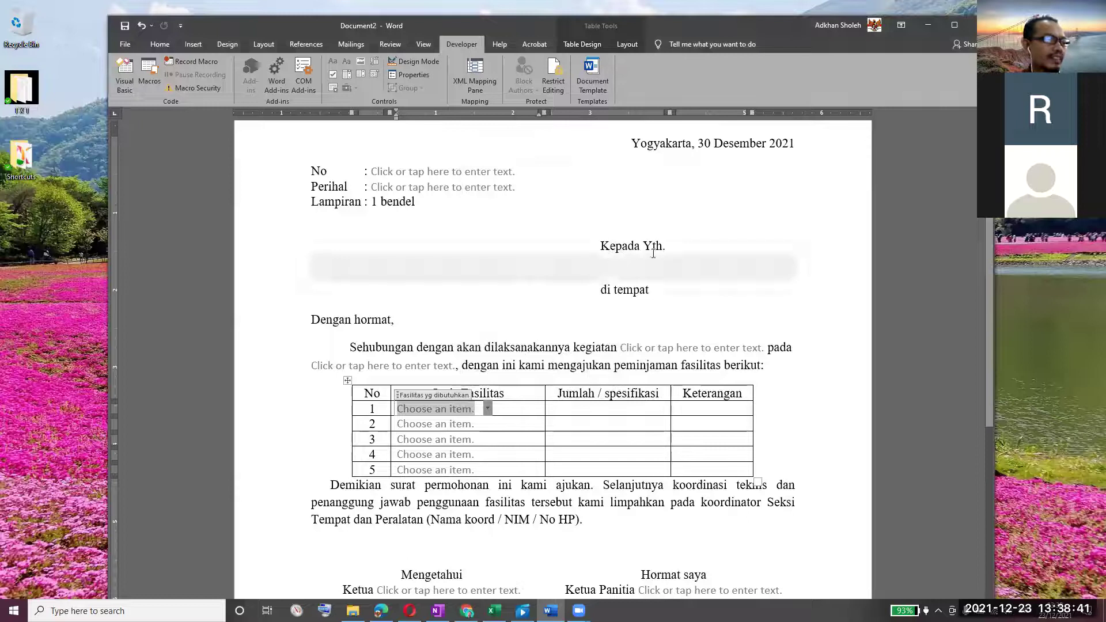
# Choose Avanza1 as the facility in row 1 of the Jenis Fasilitas column.
pyautogui.press('Up')
pyautogui.press('Up')
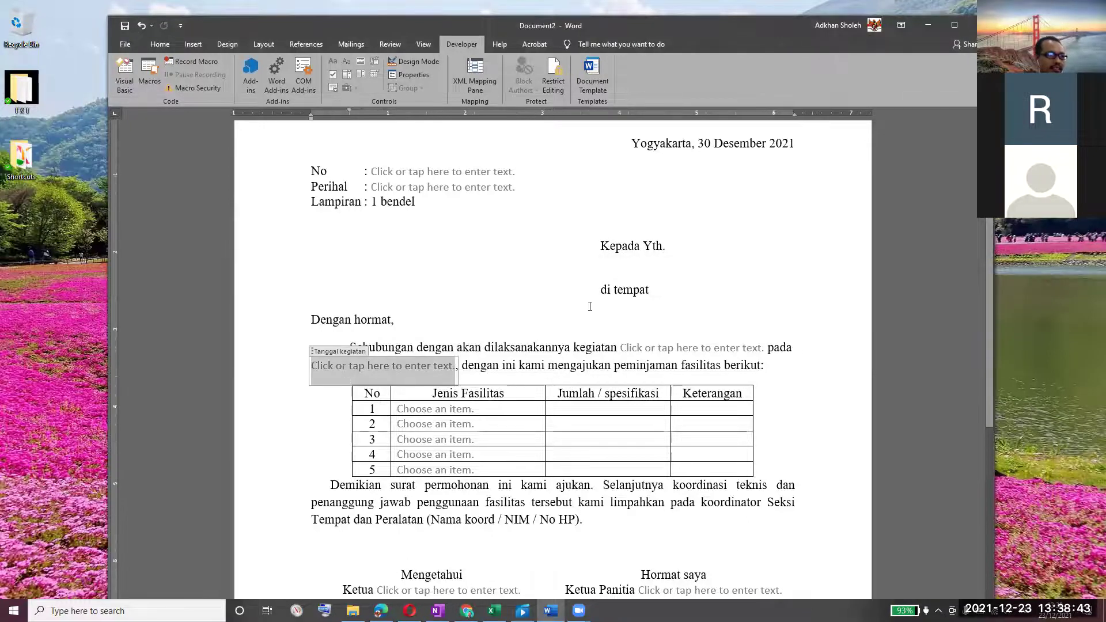
pyautogui.scroll(-3, 589, 306)
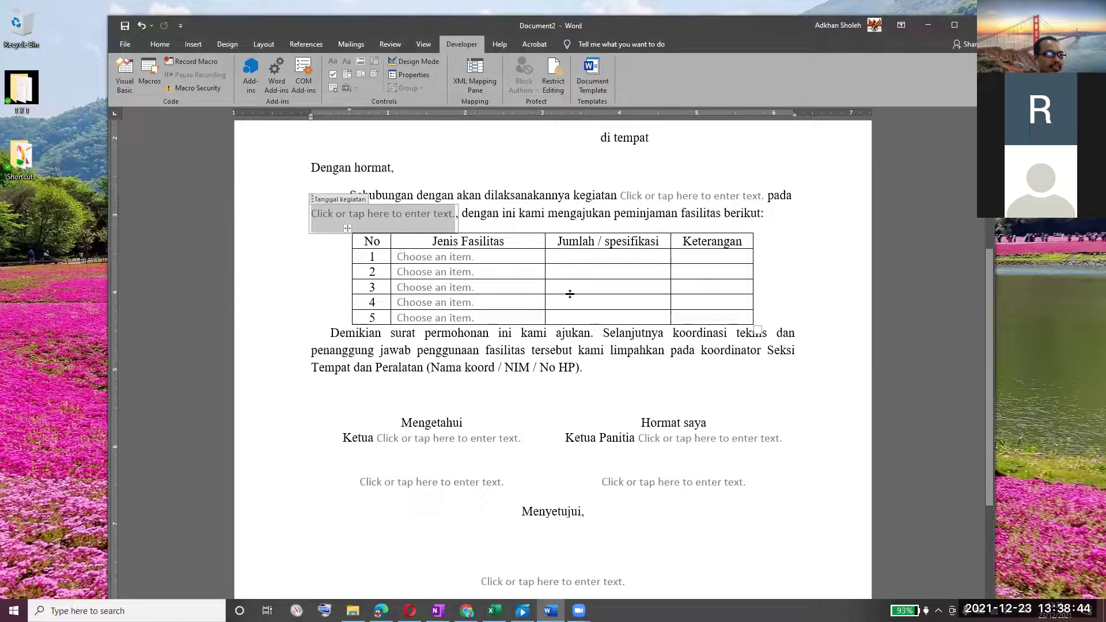
pyautogui.click(472, 257)
pyautogui.click(488, 257)
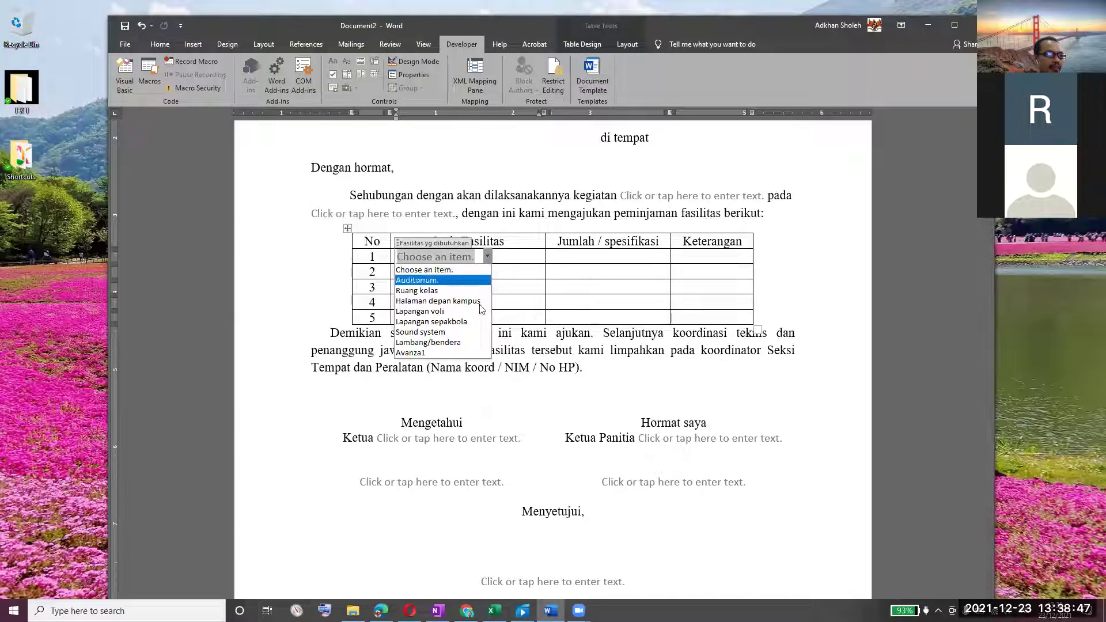
pyautogui.click(433, 352)
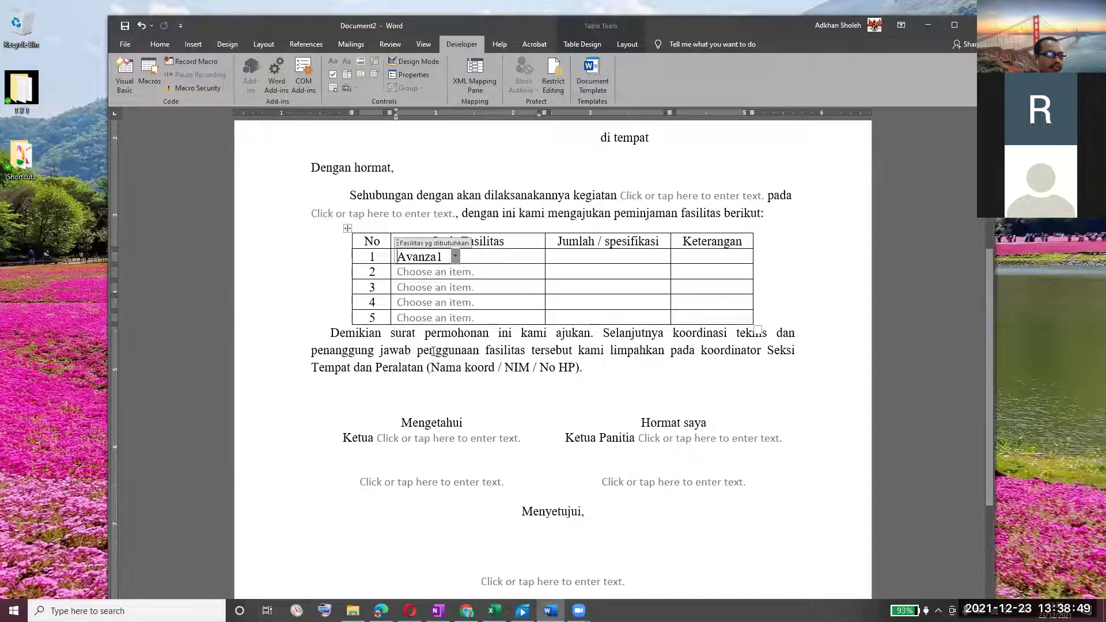
pyautogui.click(791, 267)
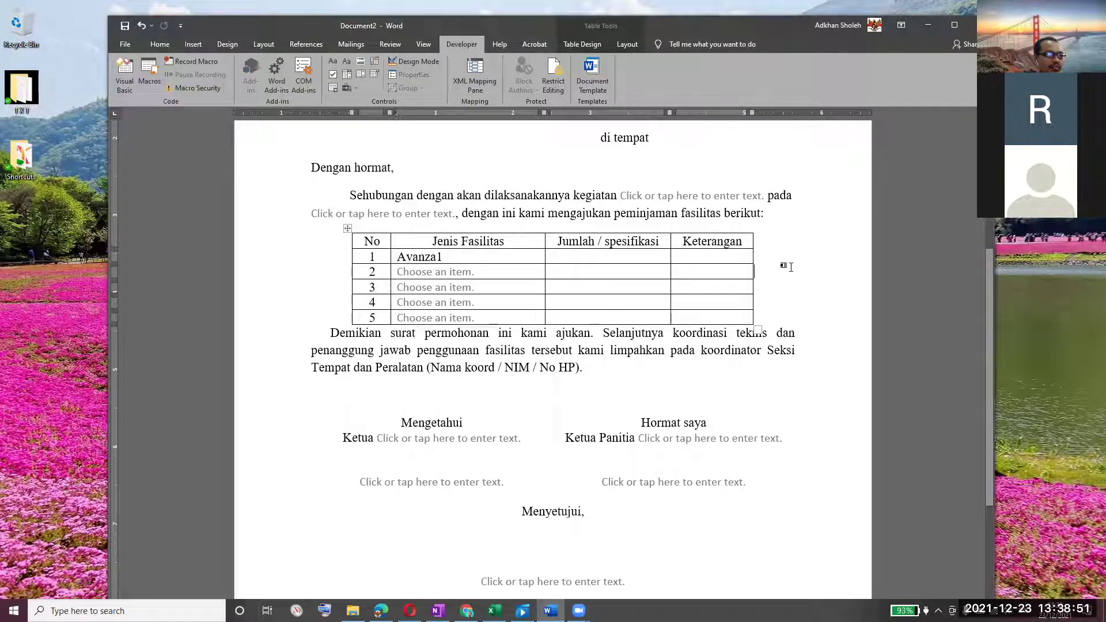
# Check the choices offered by the row 1 facility list, including the entries beginning with L.
pyautogui.click(485, 256)
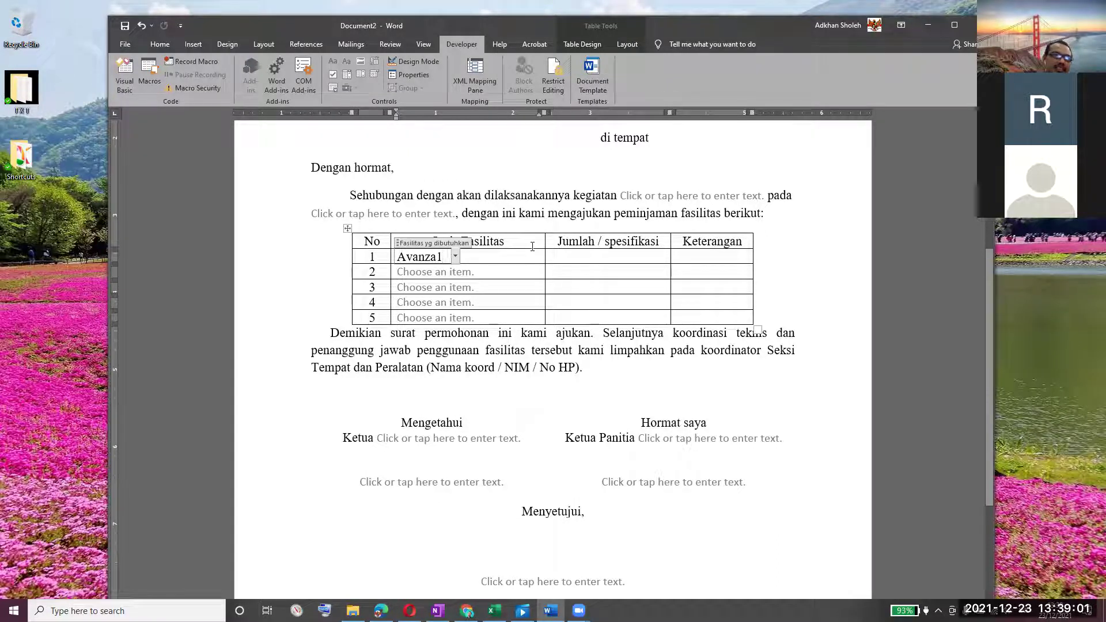
pyautogui.click(455, 256)
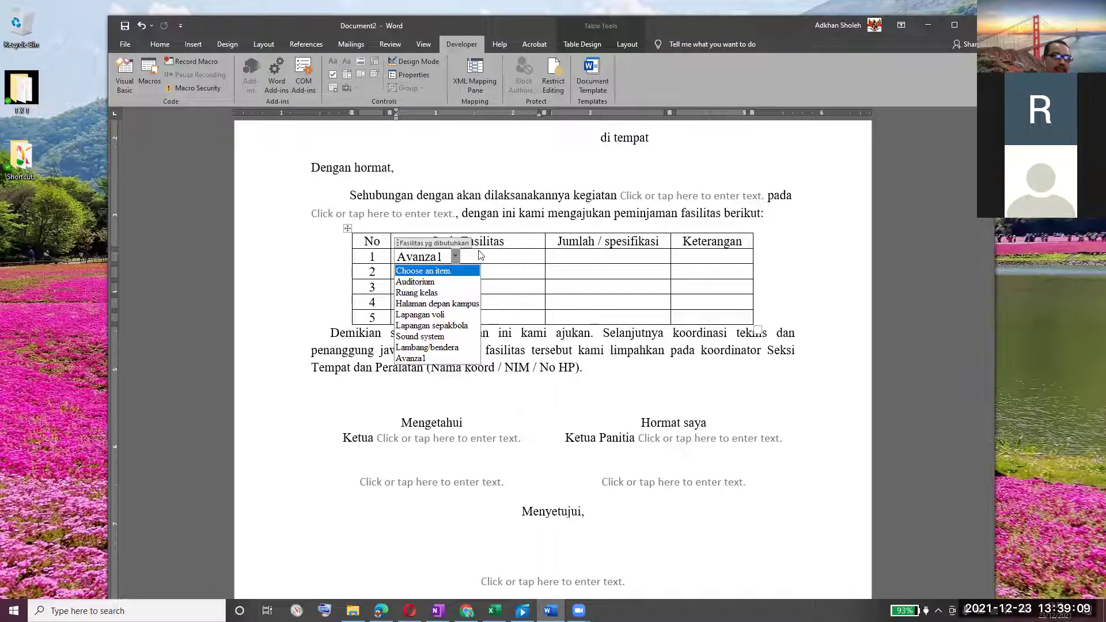
pyautogui.press('l')
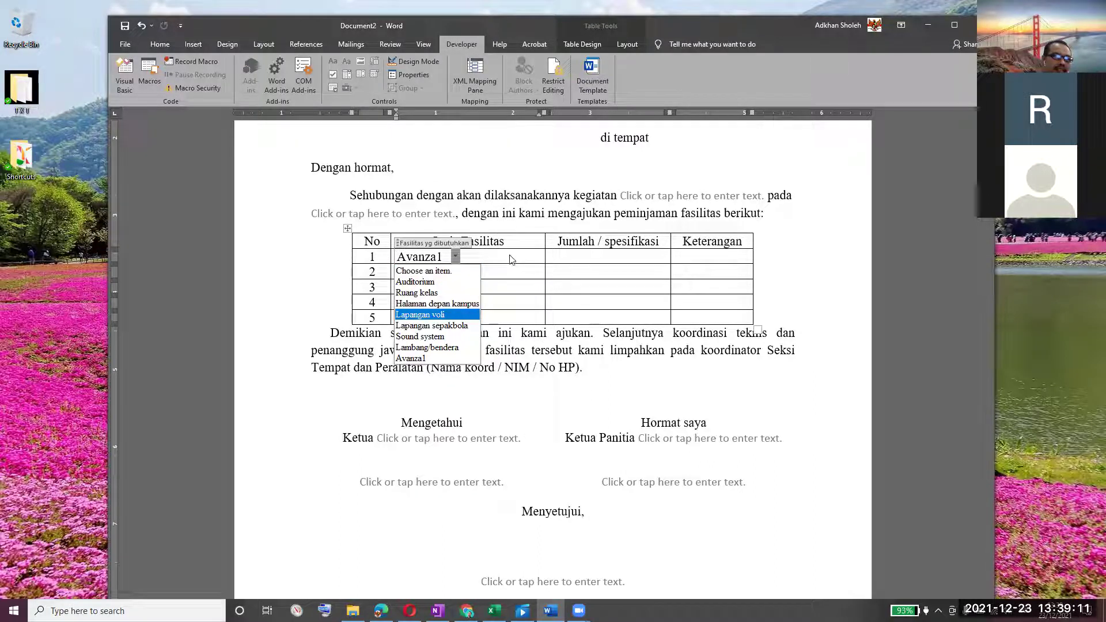
pyautogui.press('Escape')
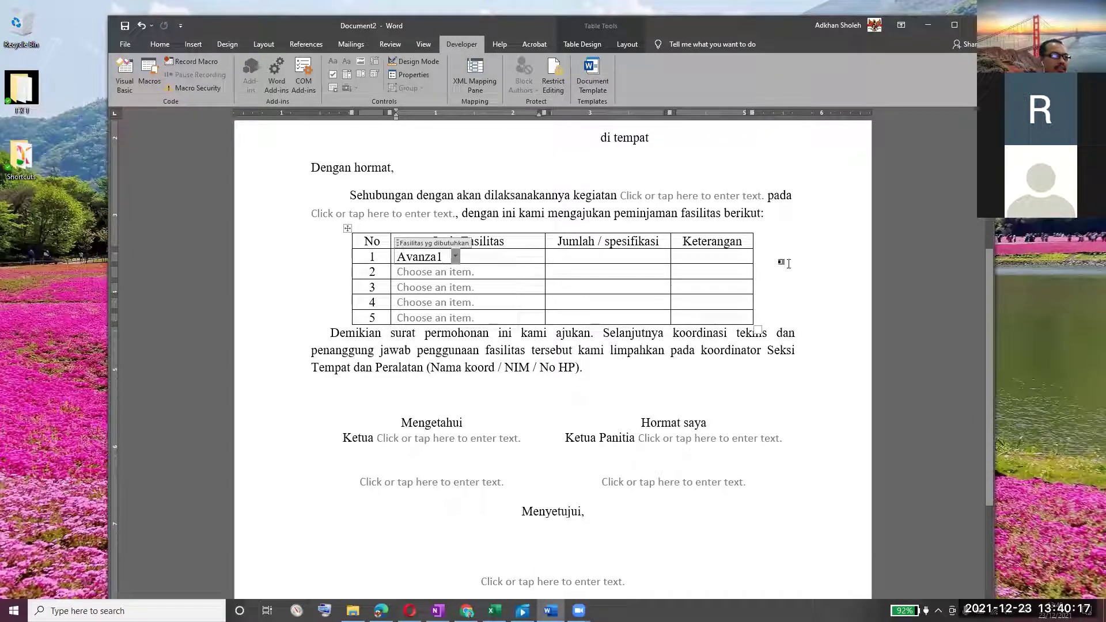
pyautogui.click(816, 259)
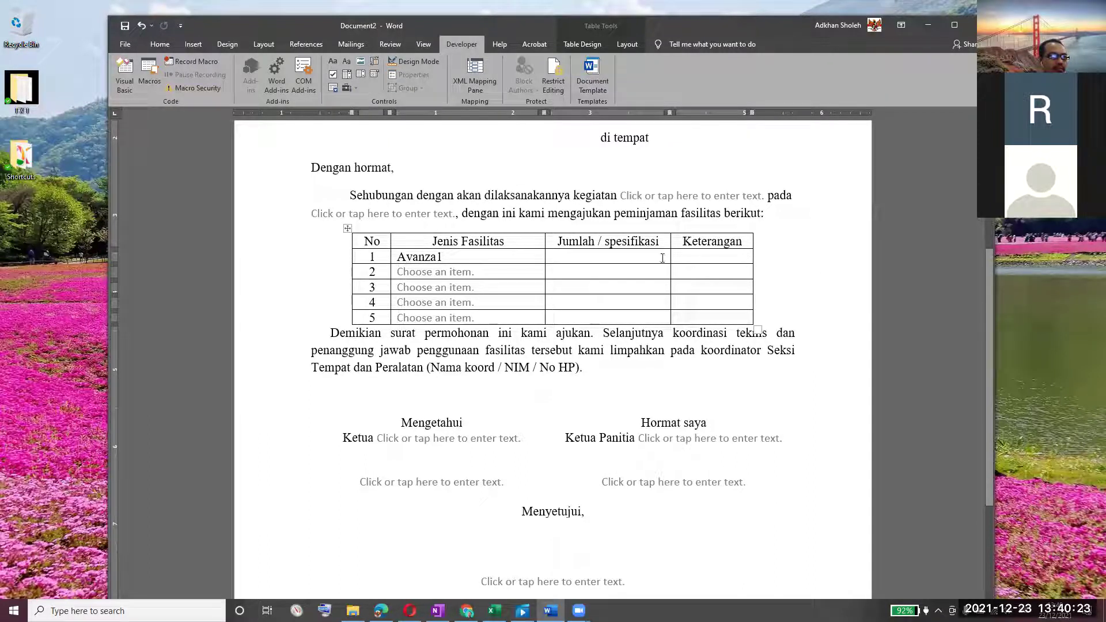
pyautogui.click(444, 257)
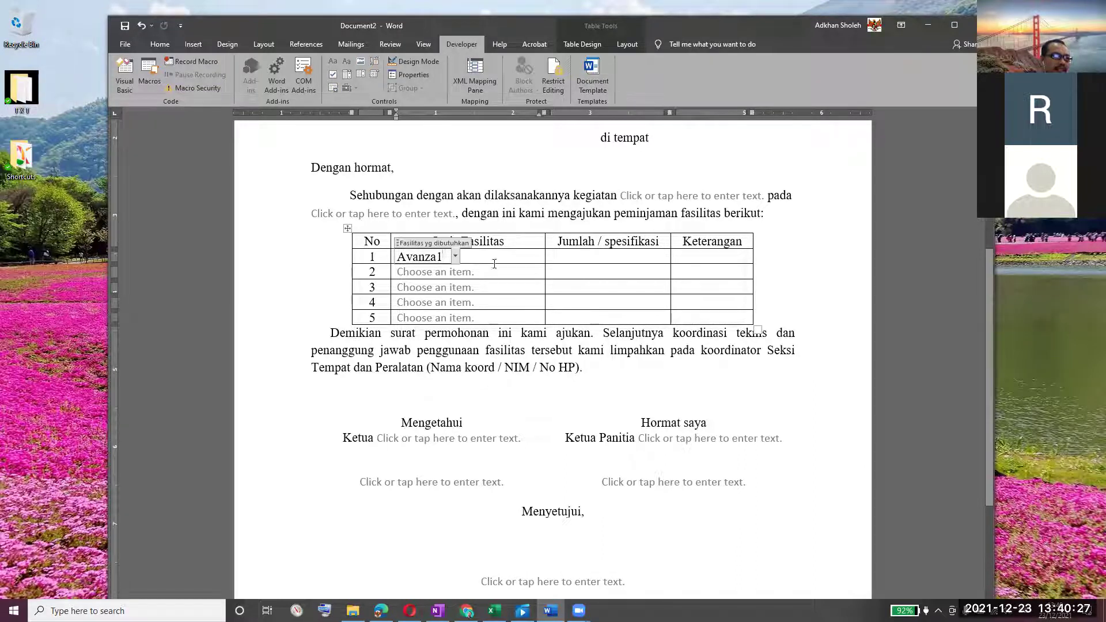
pyautogui.click(510, 232)
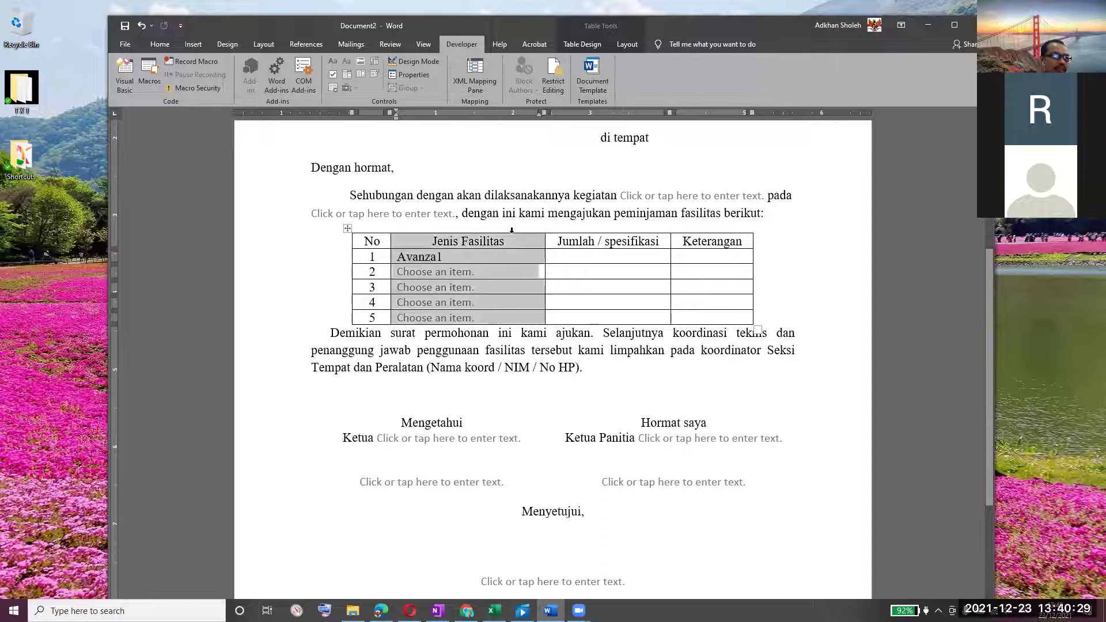
pyautogui.click(439, 255)
pyautogui.click(455, 256)
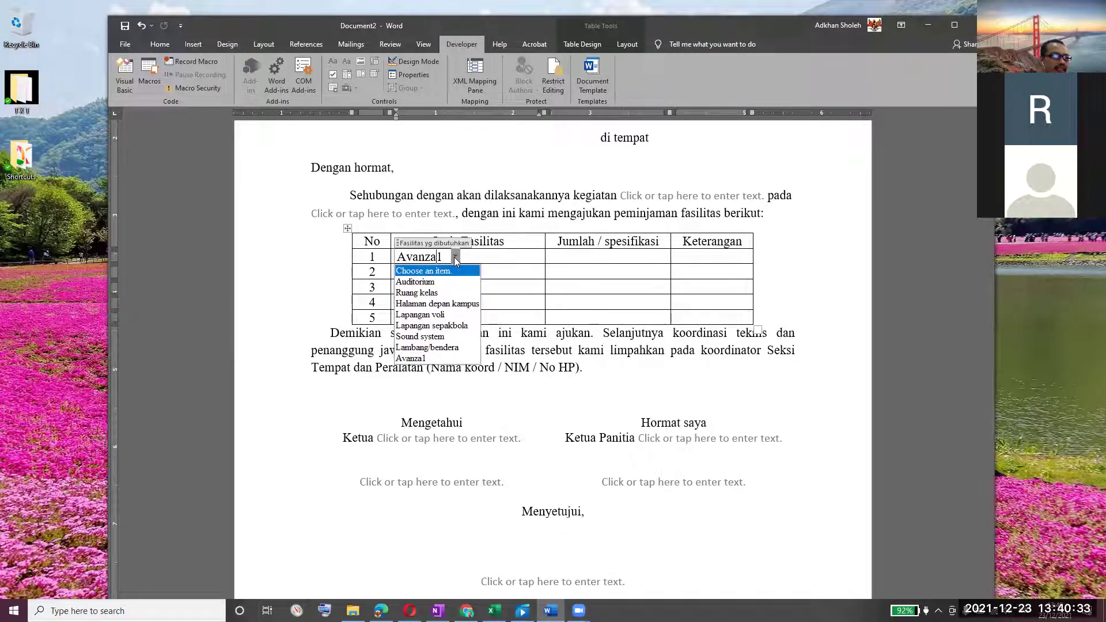
# Open the row 1 facility list's content control properties and inspect the Avanza1 choice's display name and value.
pyautogui.click(412, 75)
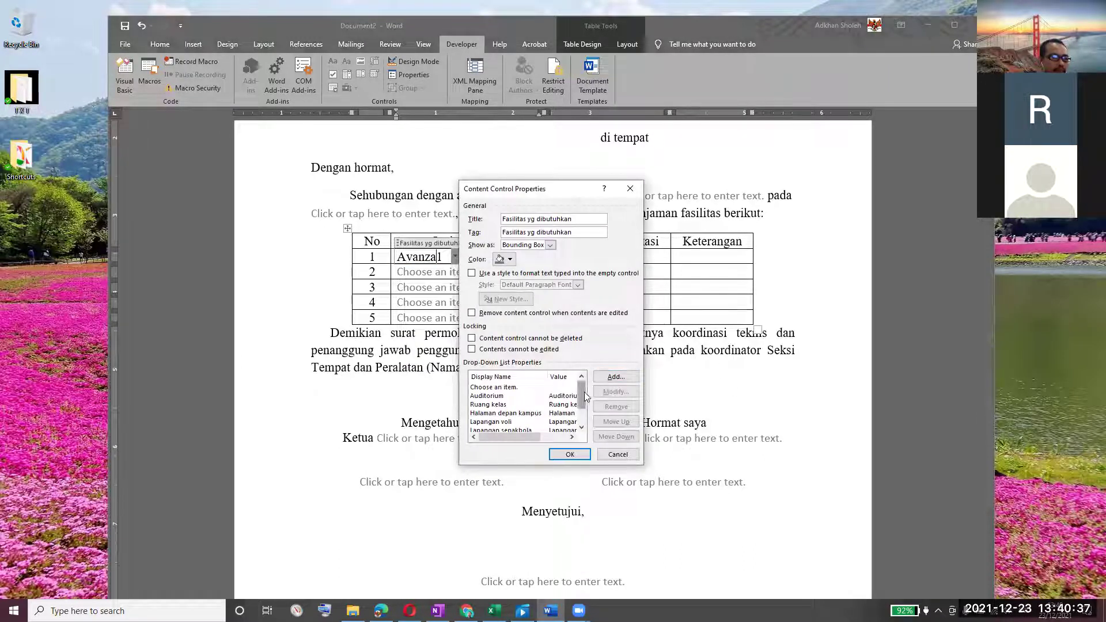
pyautogui.scroll(-1, 581, 397)
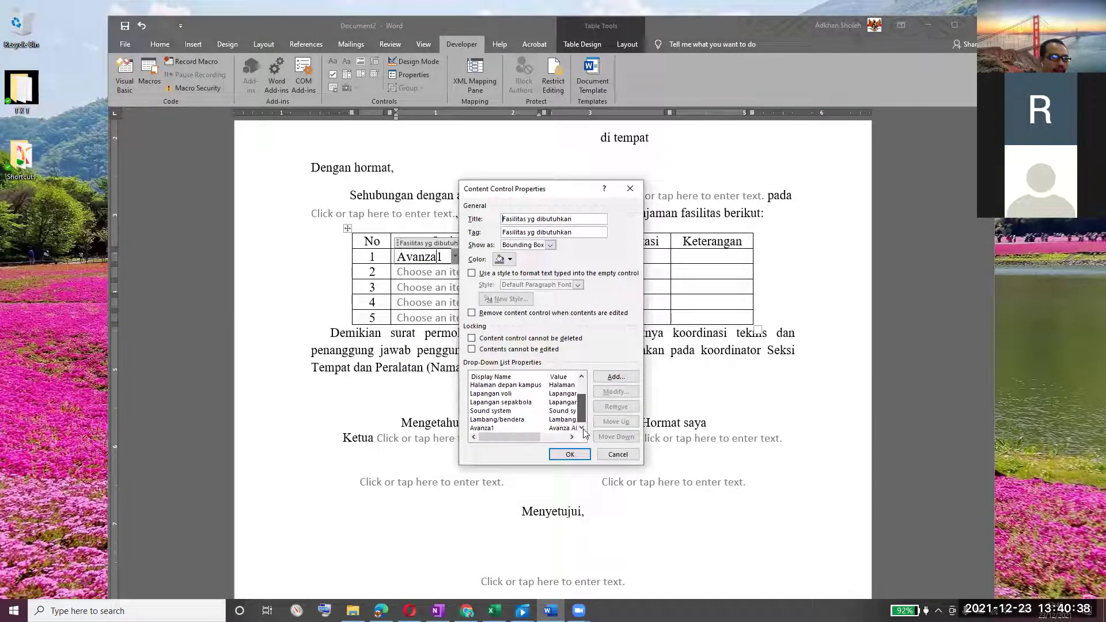
pyautogui.click(500, 427)
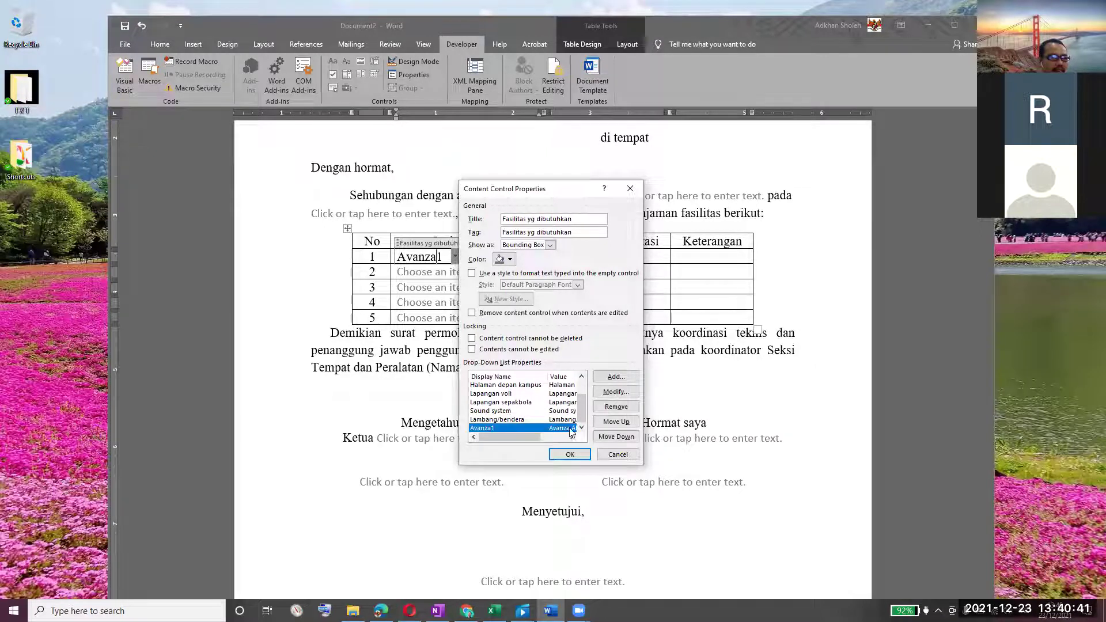
pyautogui.click(635, 391)
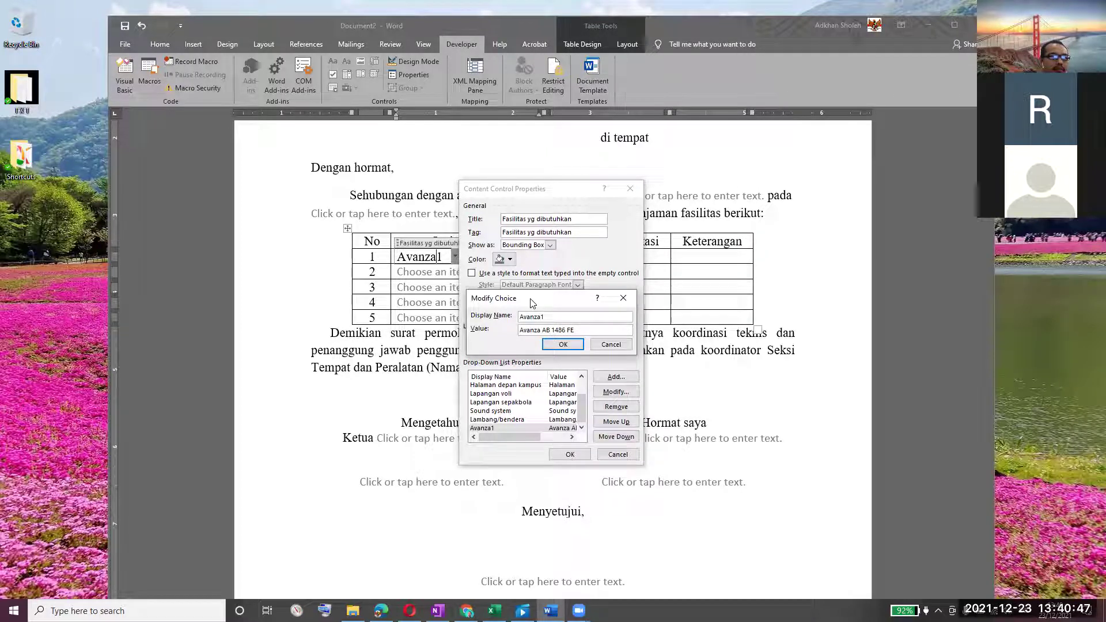
pyautogui.moveTo(533, 304); pyautogui.dragTo(699, 330)
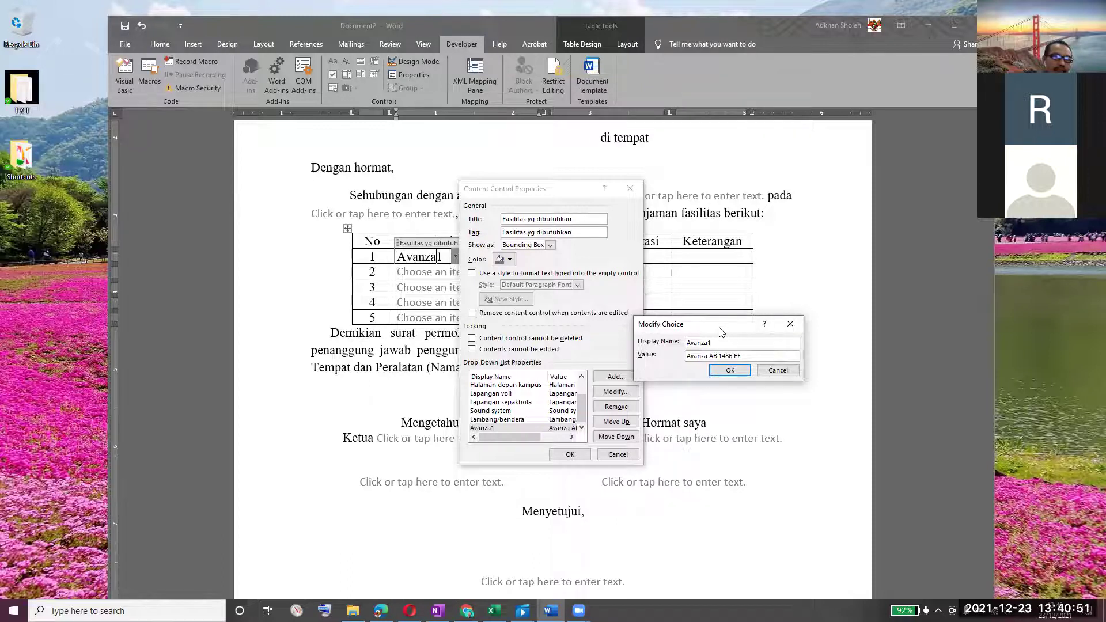
pyautogui.moveTo(724, 328); pyautogui.dragTo(695, 245)
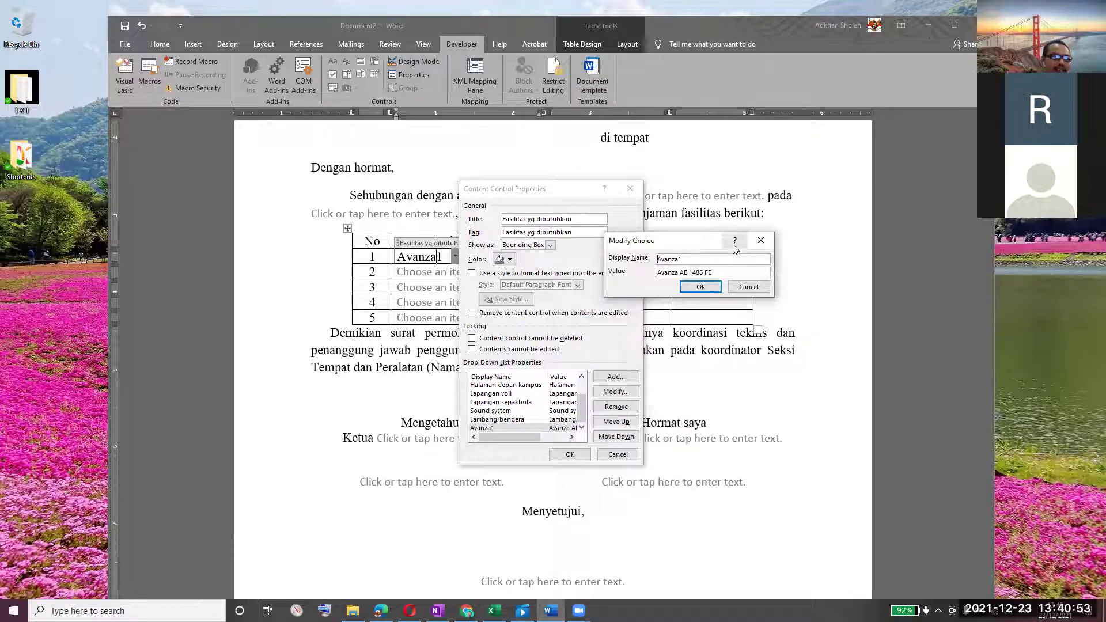
# Open the help article for the Modify Choice dialog and find its section on drop-down list properties.
pyautogui.click(733, 241)
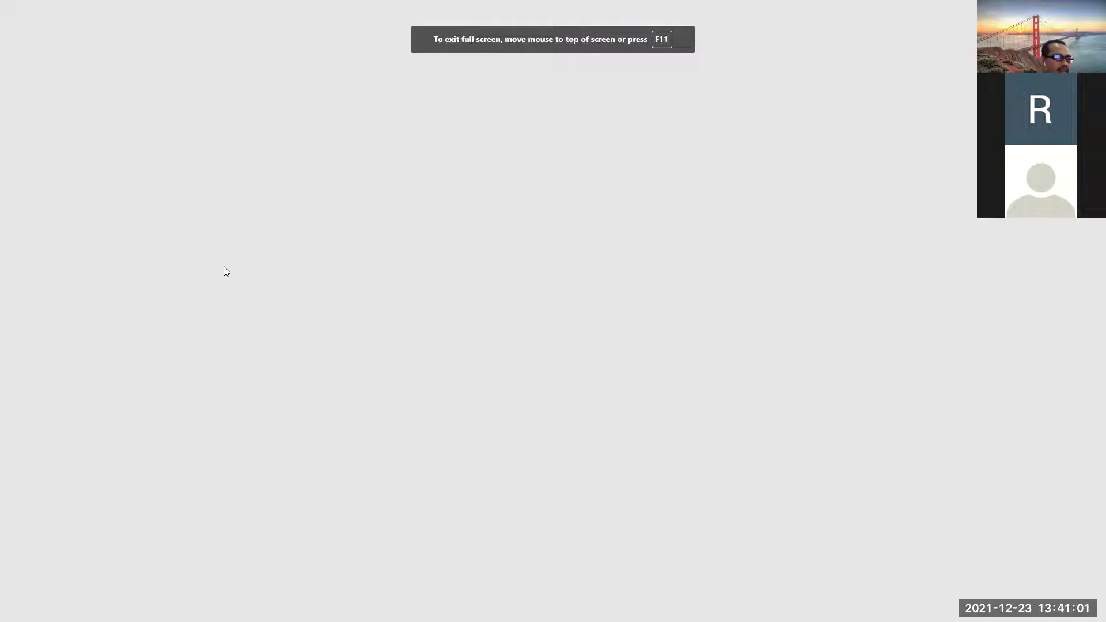
pyautogui.scroll(-1, 177, 310)
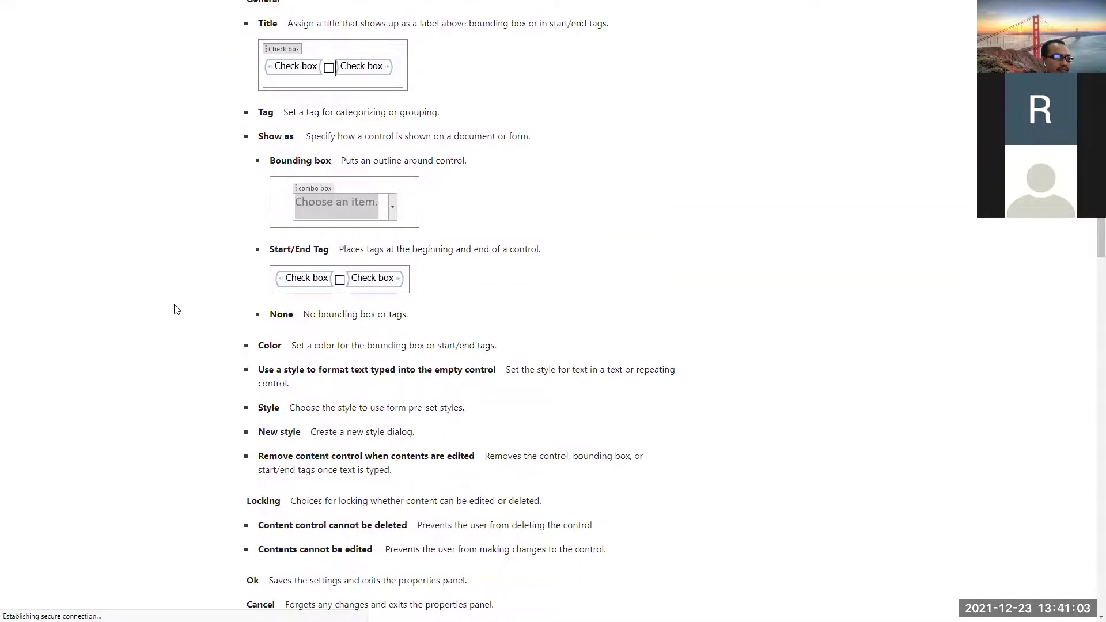
pyautogui.scroll(3, 176, 310)
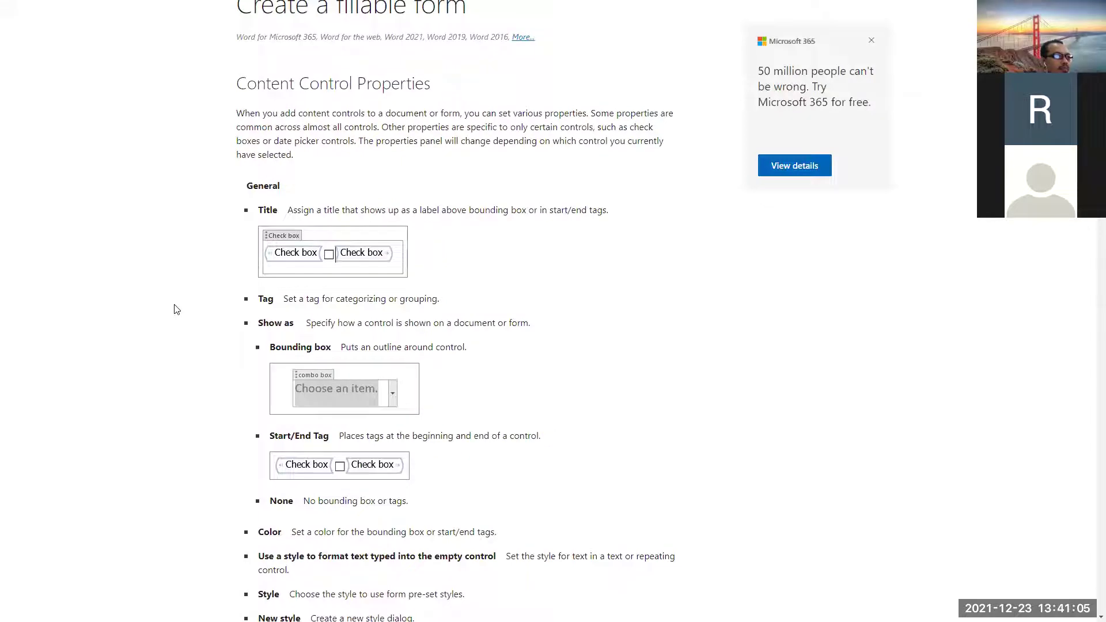
pyautogui.scroll(-2, 464, 178)
pyautogui.scroll(-8, 464, 178)
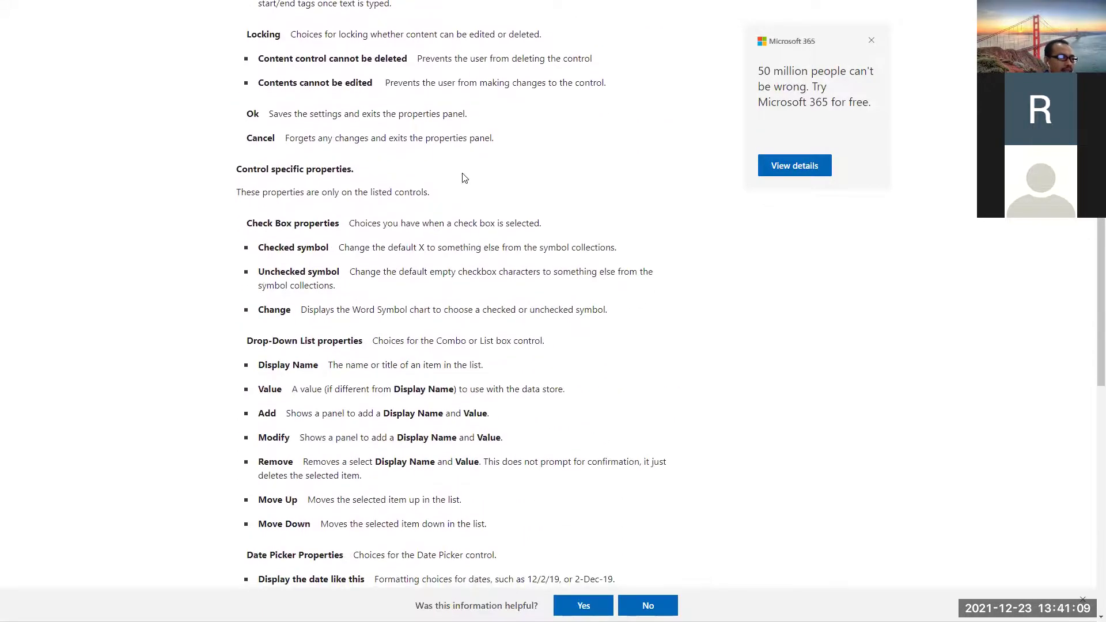
pyautogui.scroll(-7, 465, 178)
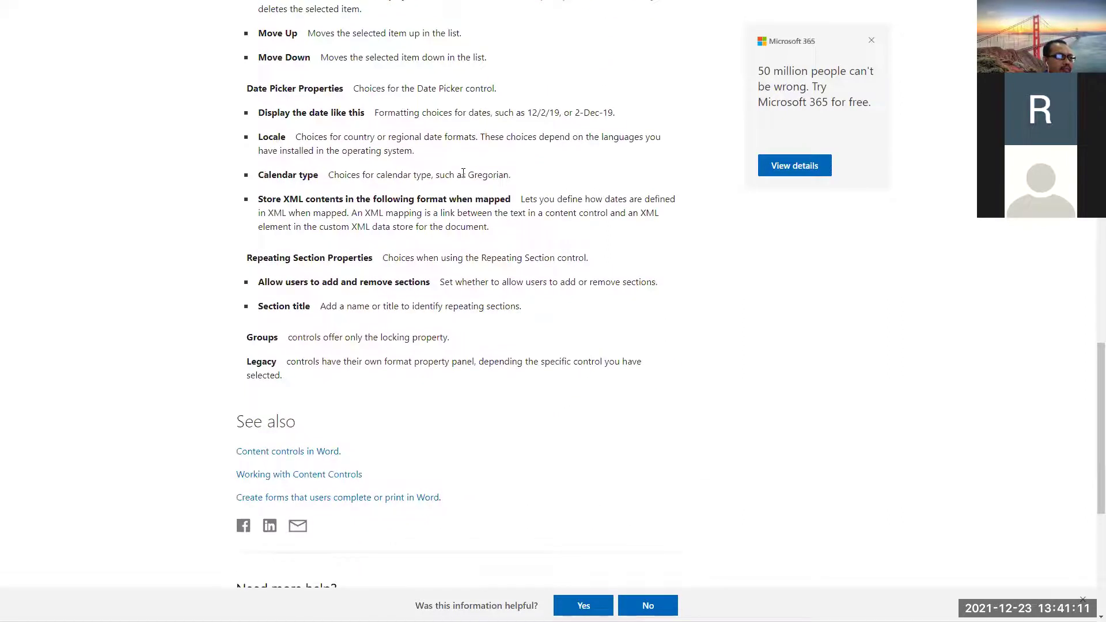
pyautogui.scroll(2, 464, 173)
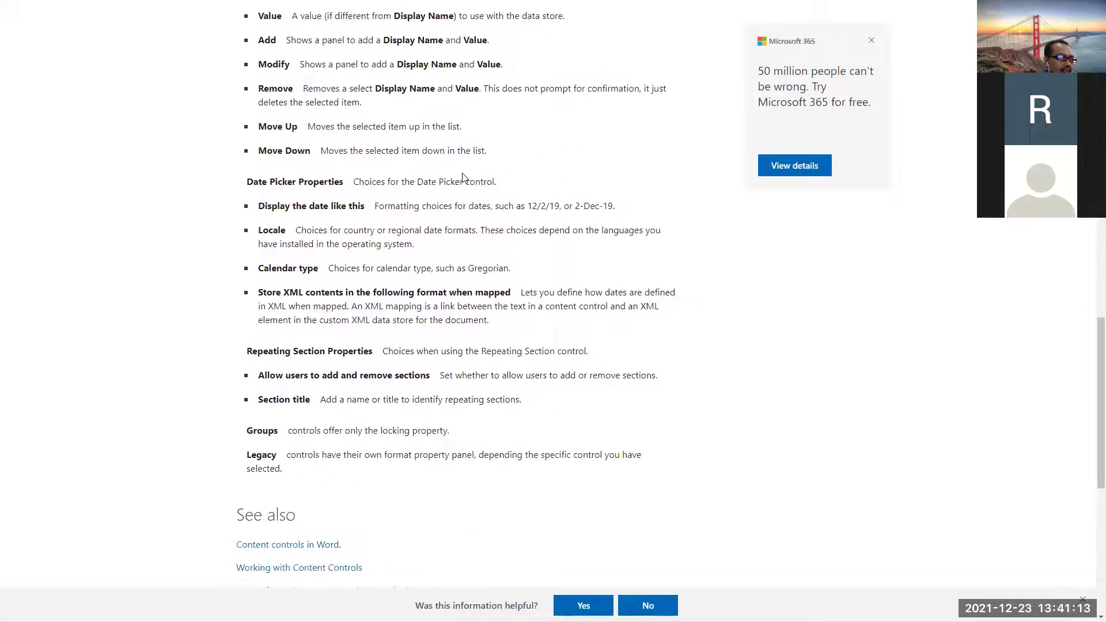
pyautogui.scroll(3, 462, 173)
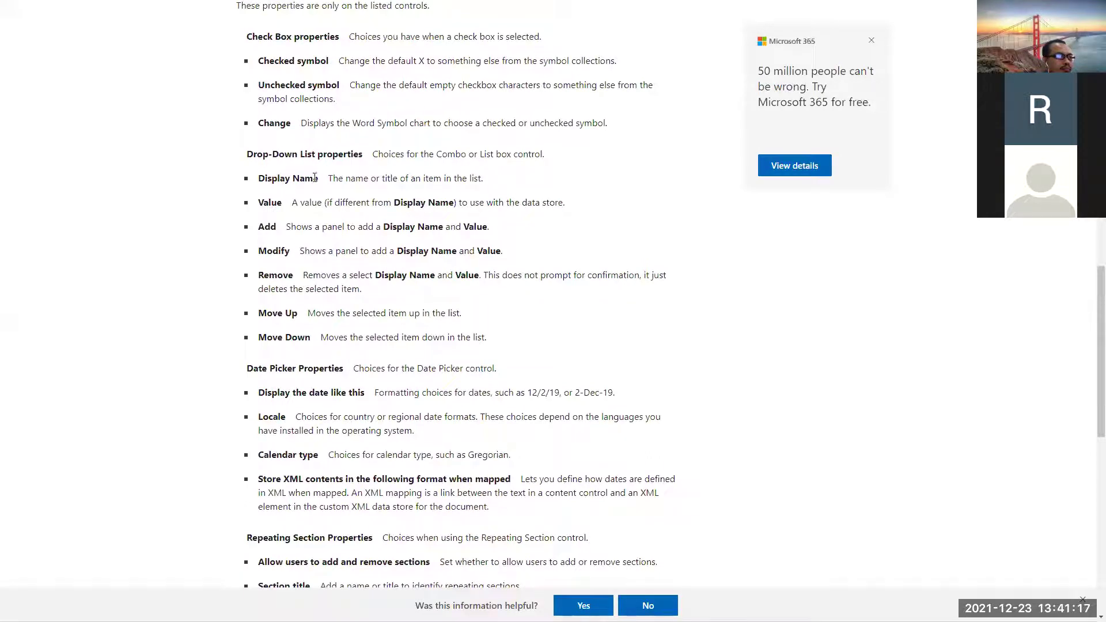
# Examine the help article's explanation of a drop-down choice's Display Name and Value, focusing on how Value relates to the data store.
pyautogui.moveTo(244, 153); pyautogui.dragTo(357, 202)
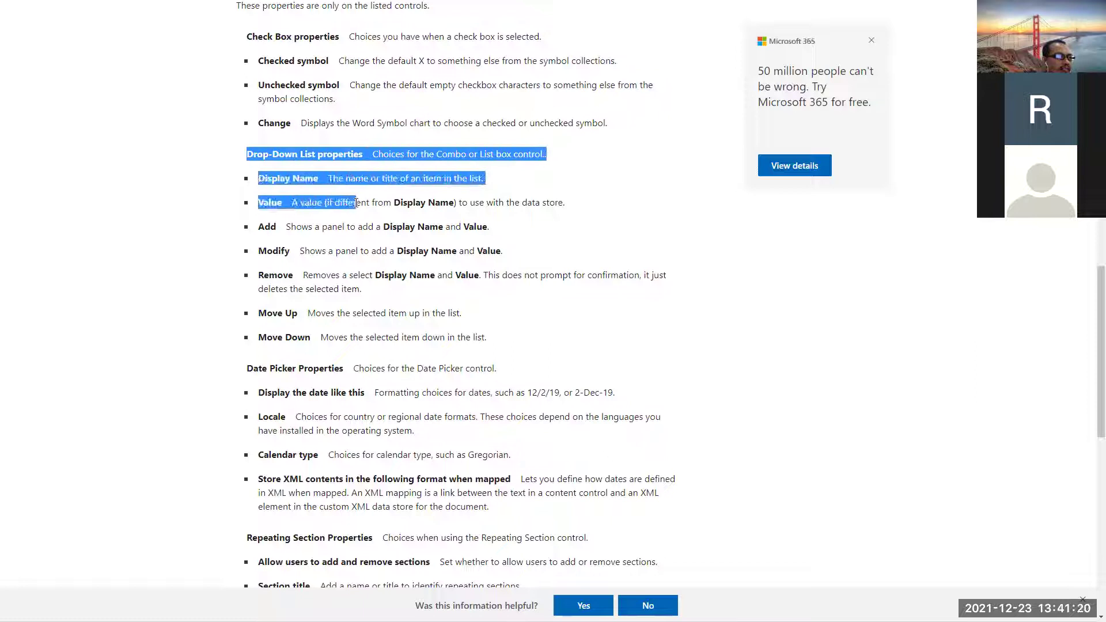
pyautogui.click(553, 220)
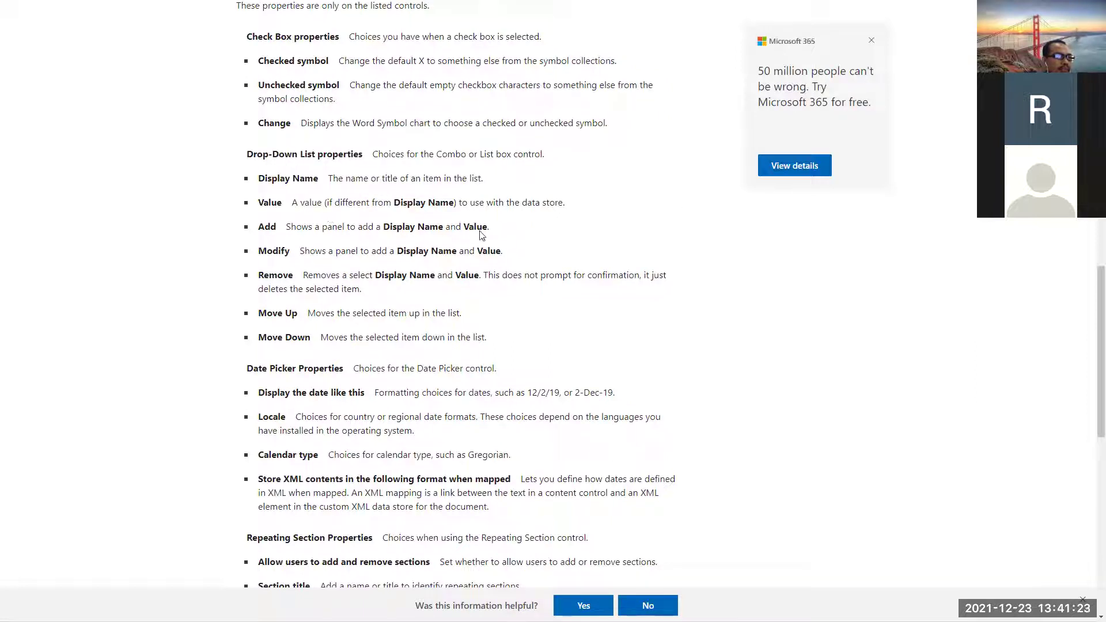
pyautogui.moveTo(290, 202); pyautogui.dragTo(321, 202)
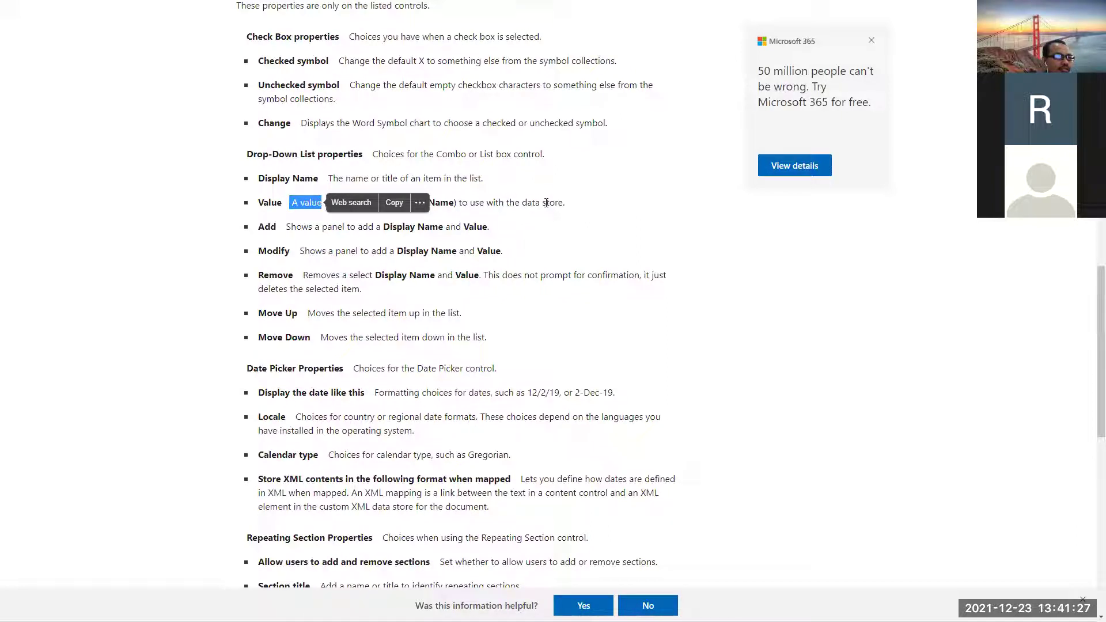
pyautogui.click(573, 206)
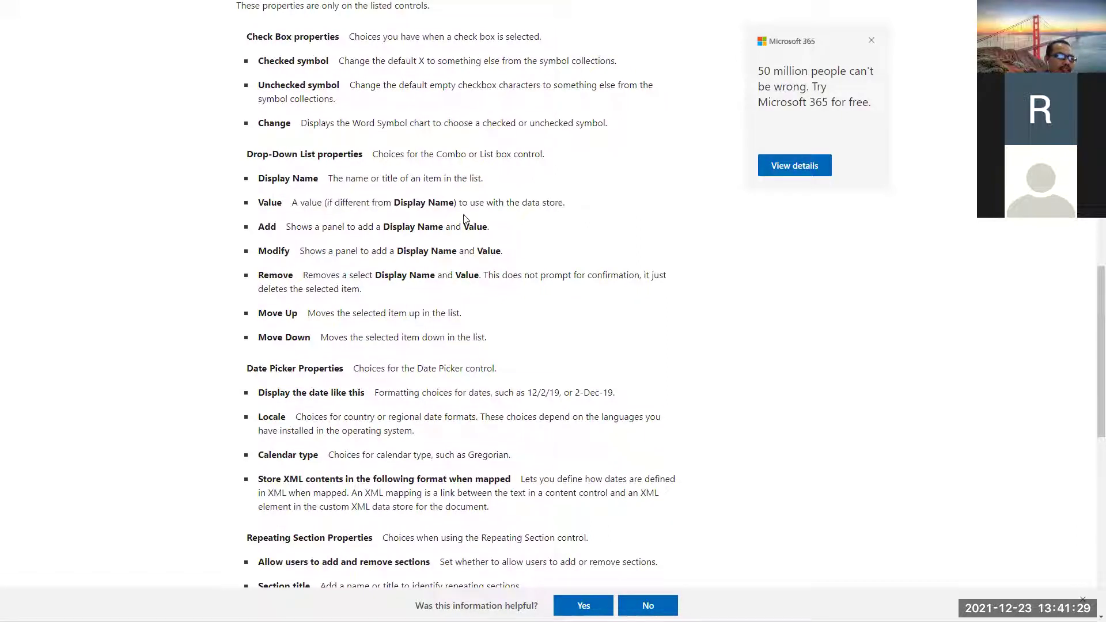
pyautogui.moveTo(292, 203); pyautogui.dragTo(323, 202)
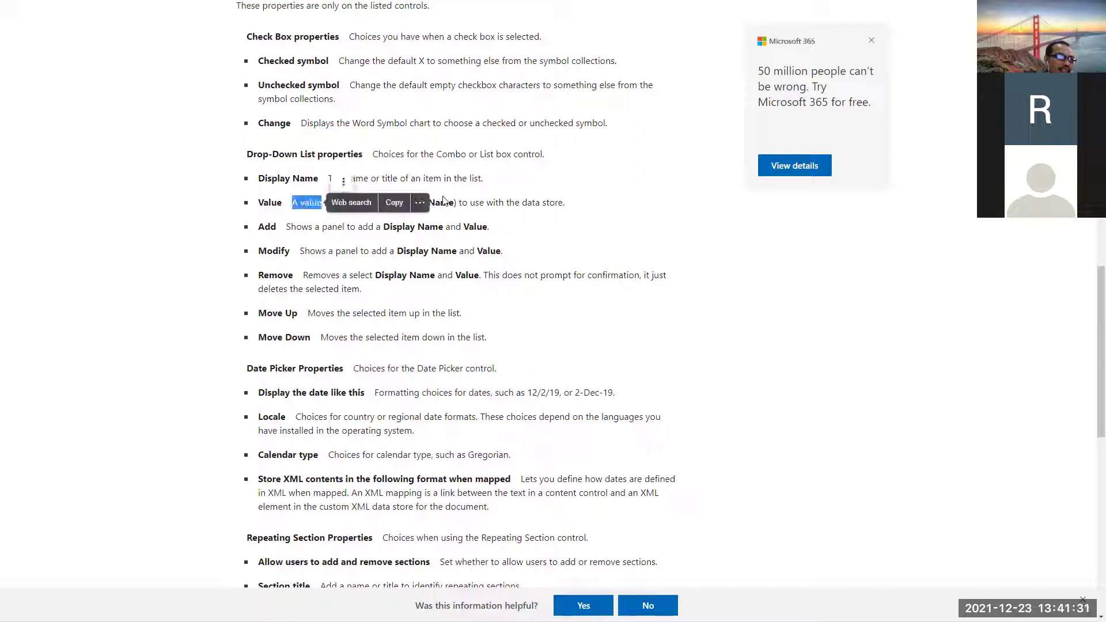
pyautogui.moveTo(522, 203); pyautogui.dragTo(562, 202)
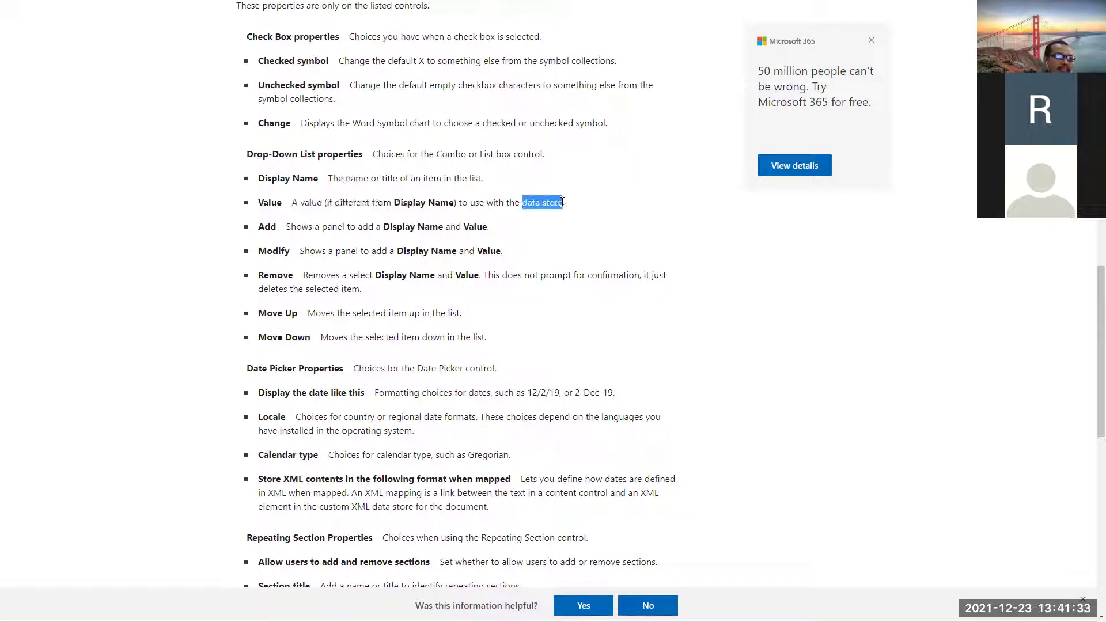
pyautogui.click(514, 210)
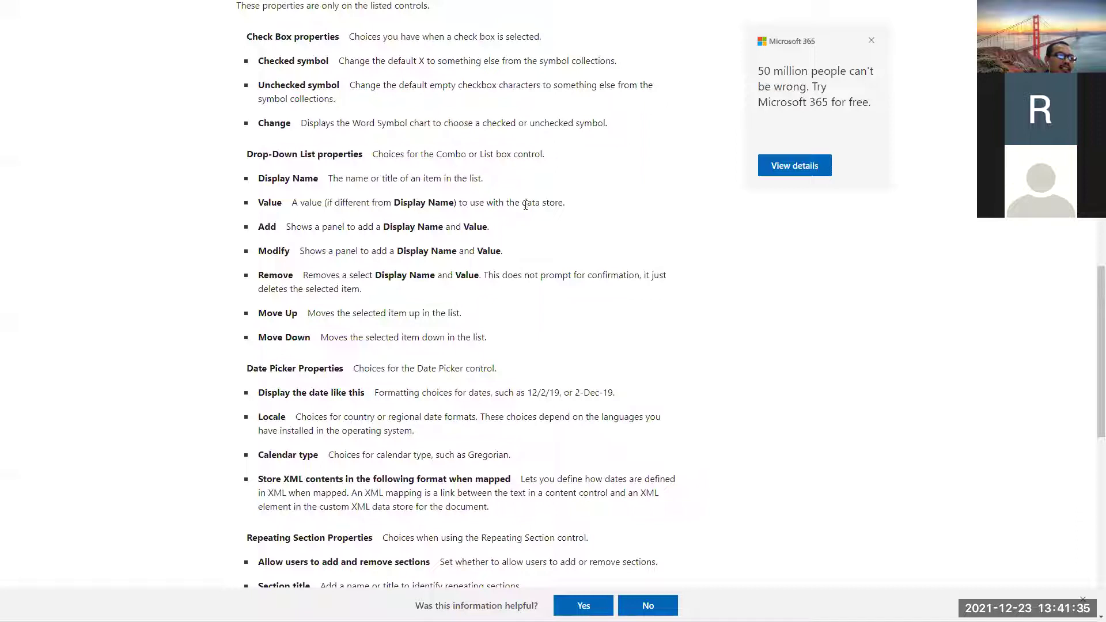
pyautogui.moveTo(514, 203); pyautogui.dragTo(569, 202)
pyautogui.click(551, 223)
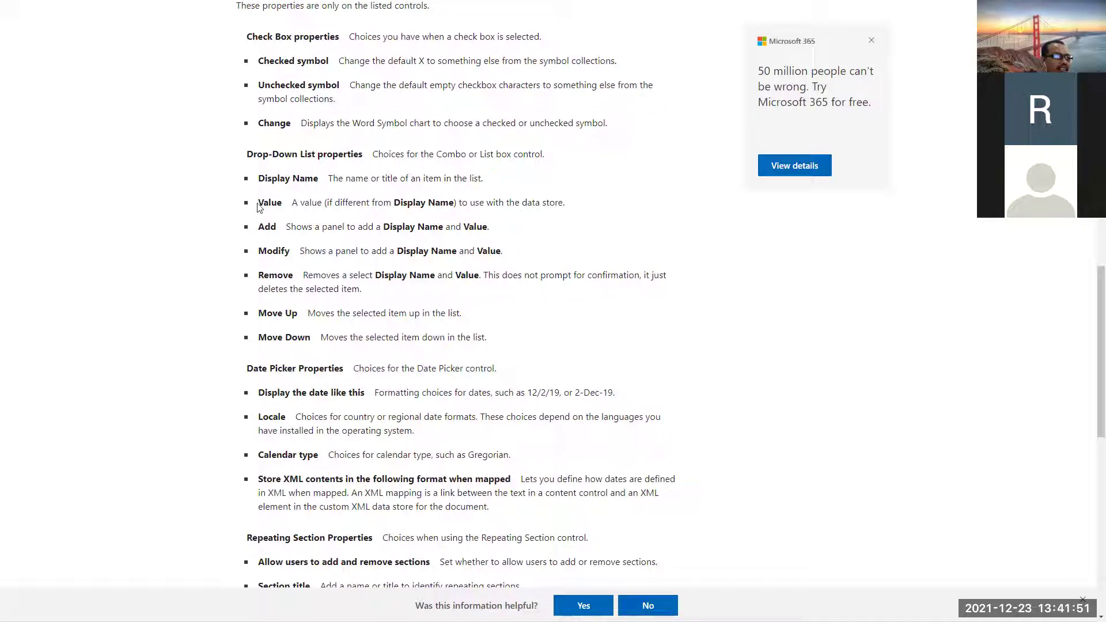
pyautogui.moveTo(258, 203); pyautogui.dragTo(572, 205)
pyautogui.click(530, 228)
pyautogui.moveTo(523, 202); pyautogui.dragTo(562, 204)
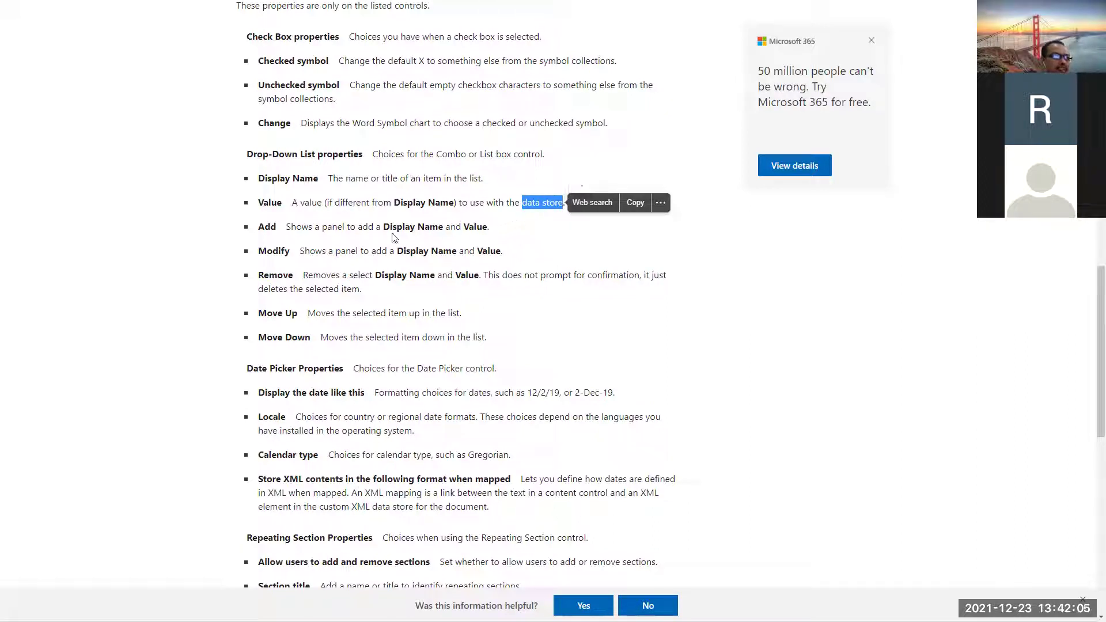
# Highlight the phrase "data store" in the Value description of the help article's drop-down list properties.
pyautogui.click(525, 221)
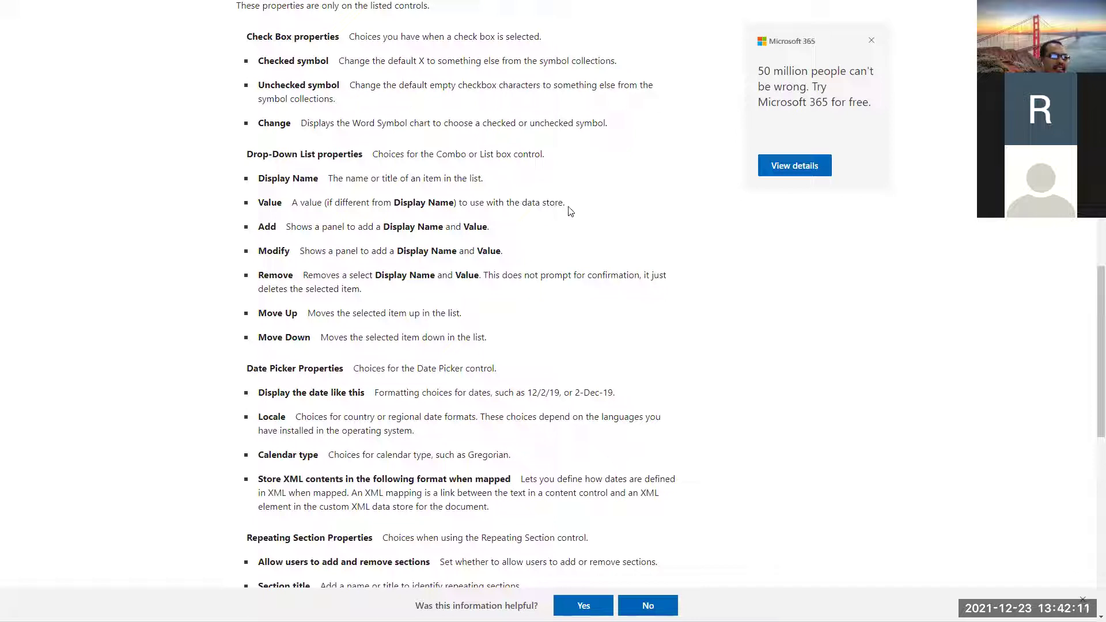
pyautogui.doubleClick(531, 203)
pyautogui.click(536, 222)
pyautogui.moveTo(522, 202); pyautogui.dragTo(565, 202)
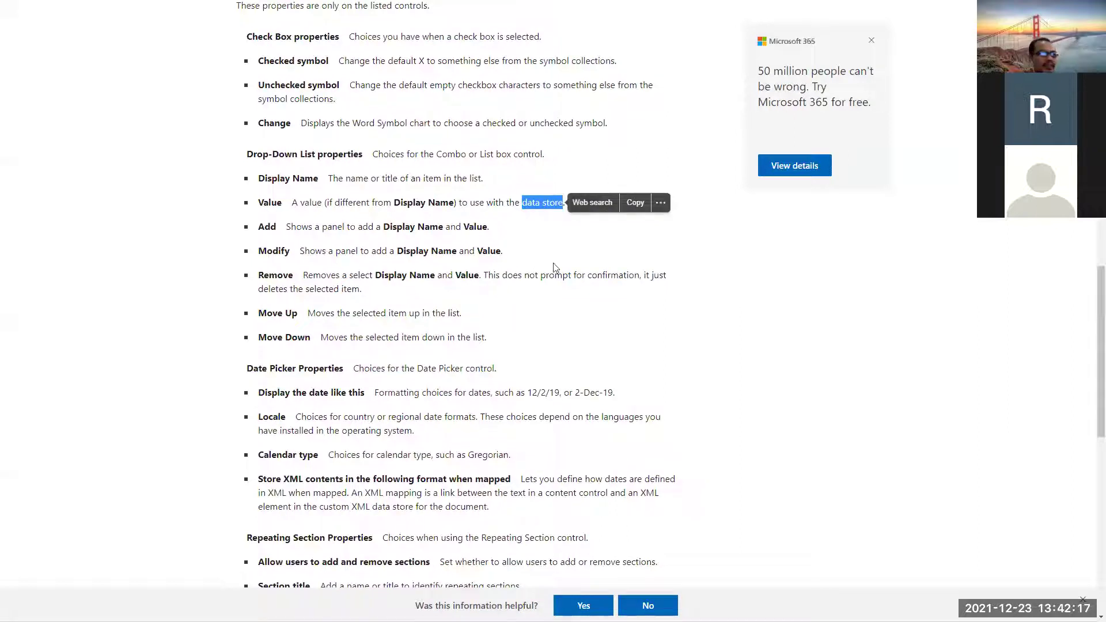
pyautogui.click(580, 256)
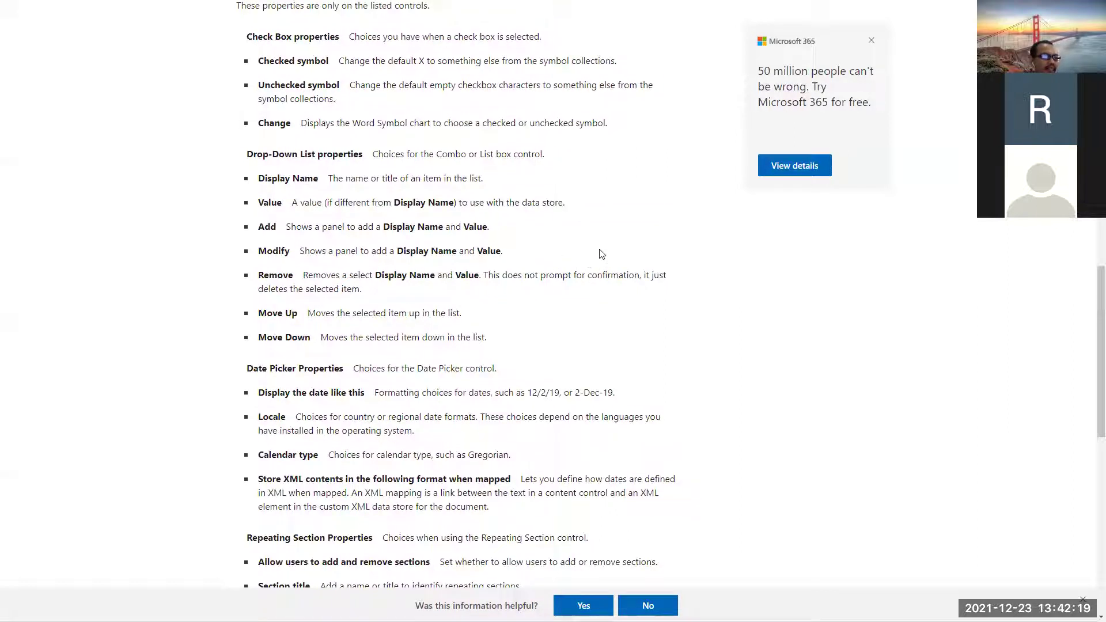
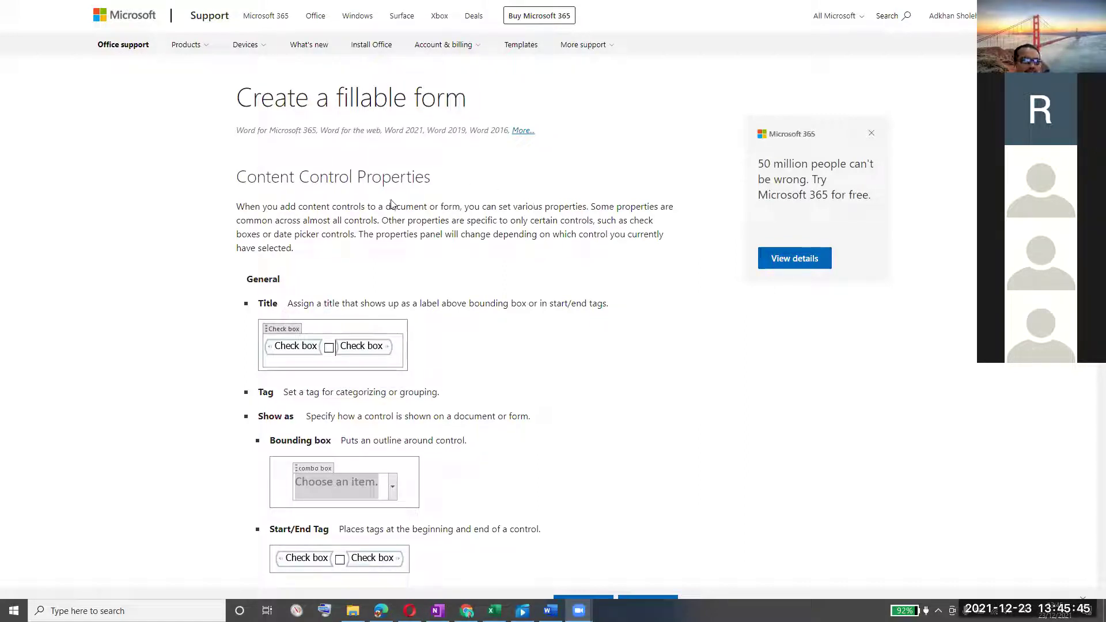
# Look through the Create a fillable form article from its title through the general, locking and control-specific properties.
pyautogui.moveTo(239, 96); pyautogui.dragTo(470, 100)
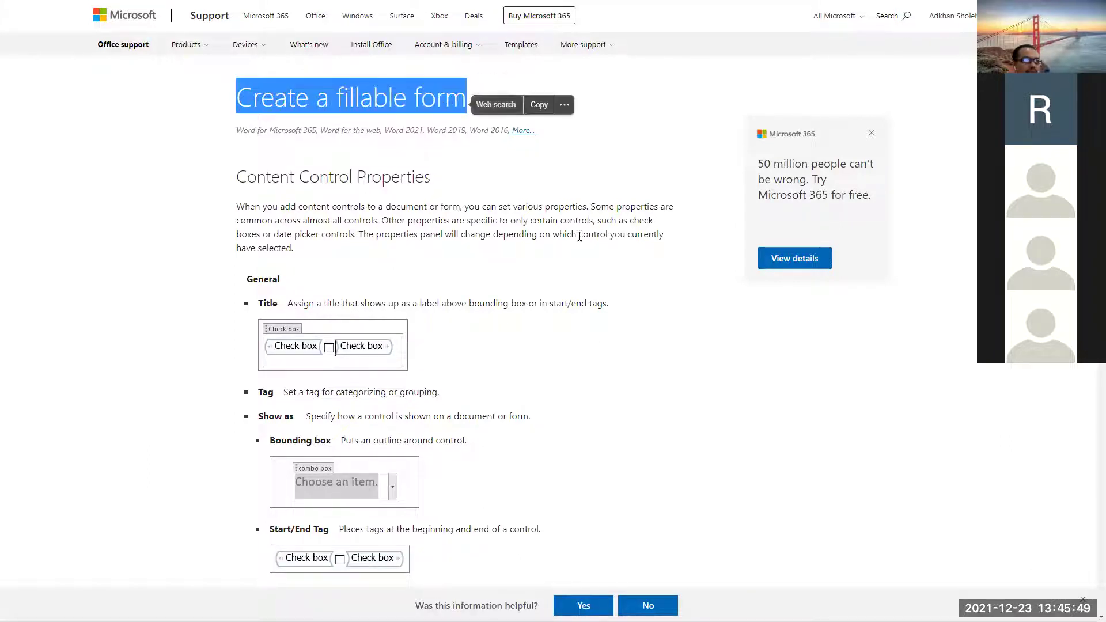
pyautogui.click(530, 163)
pyautogui.scroll(-4, 534, 165)
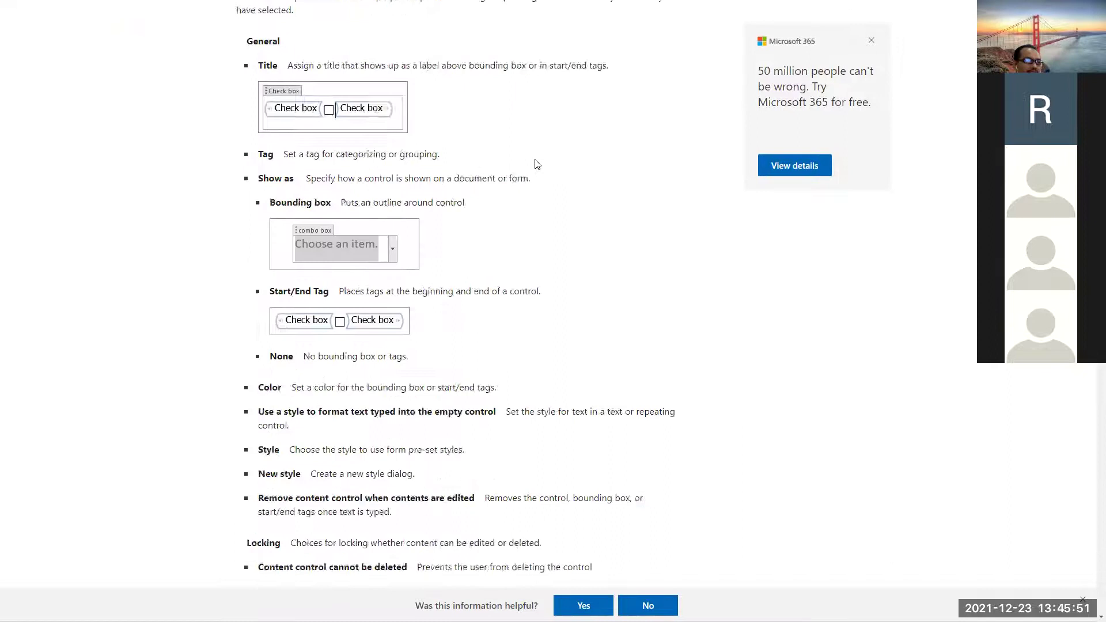
pyautogui.scroll(-2, 535, 164)
pyautogui.scroll(-6, 538, 161)
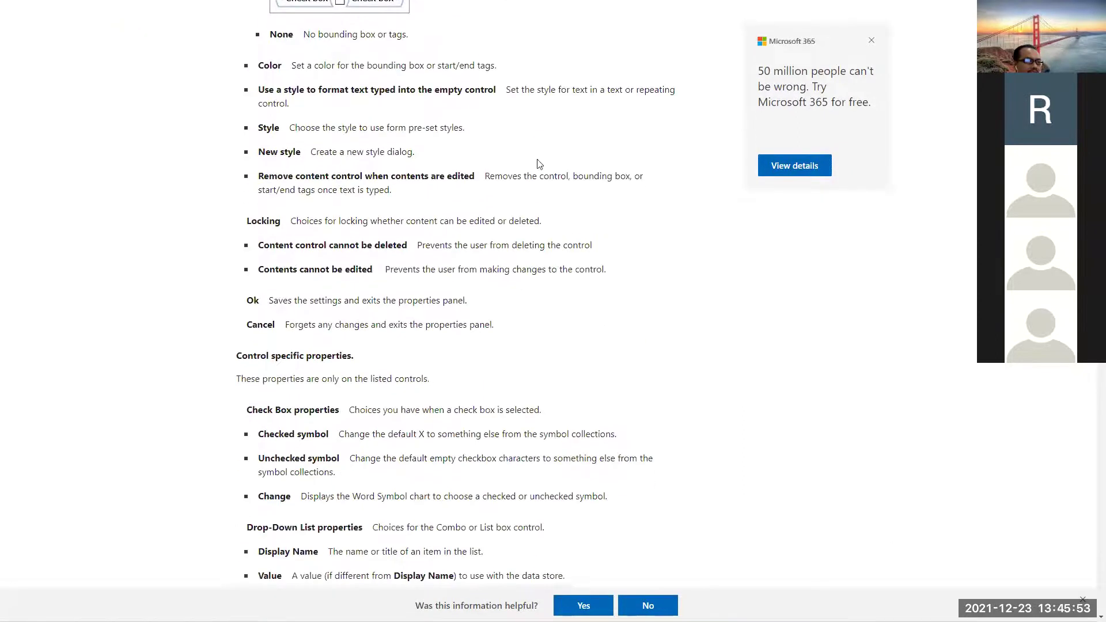
pyautogui.scroll(-6, 541, 166)
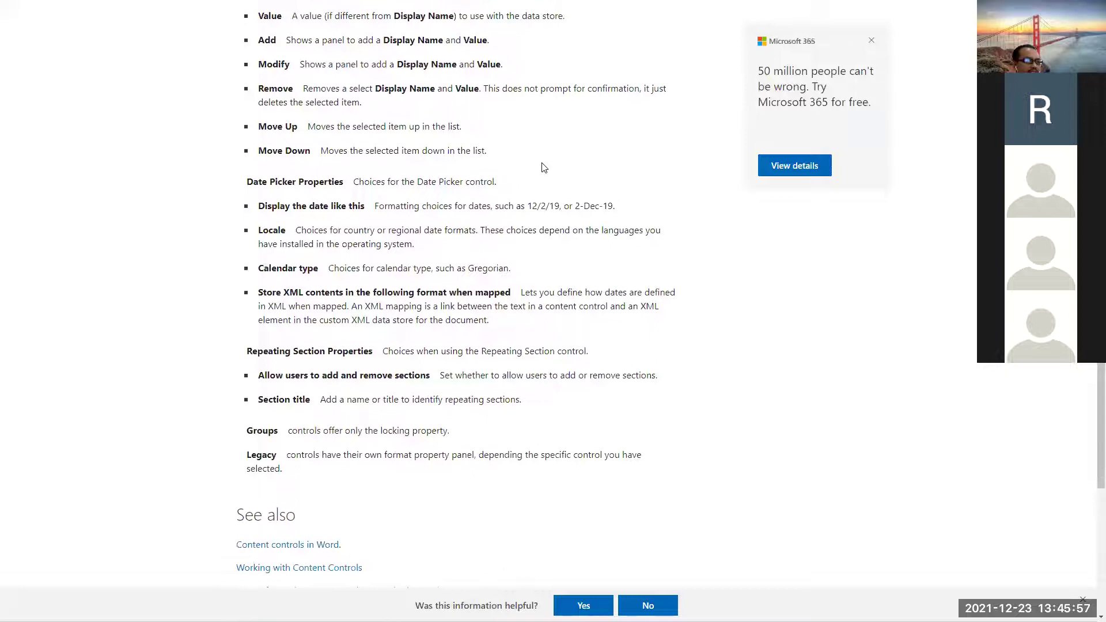
# Review the Display Name and Value descriptions under Drop-Down List properties, including the condition "if different from Display Name".
pyautogui.scroll(2, 542, 168)
pyautogui.moveTo(249, 60); pyautogui.dragTo(364, 73)
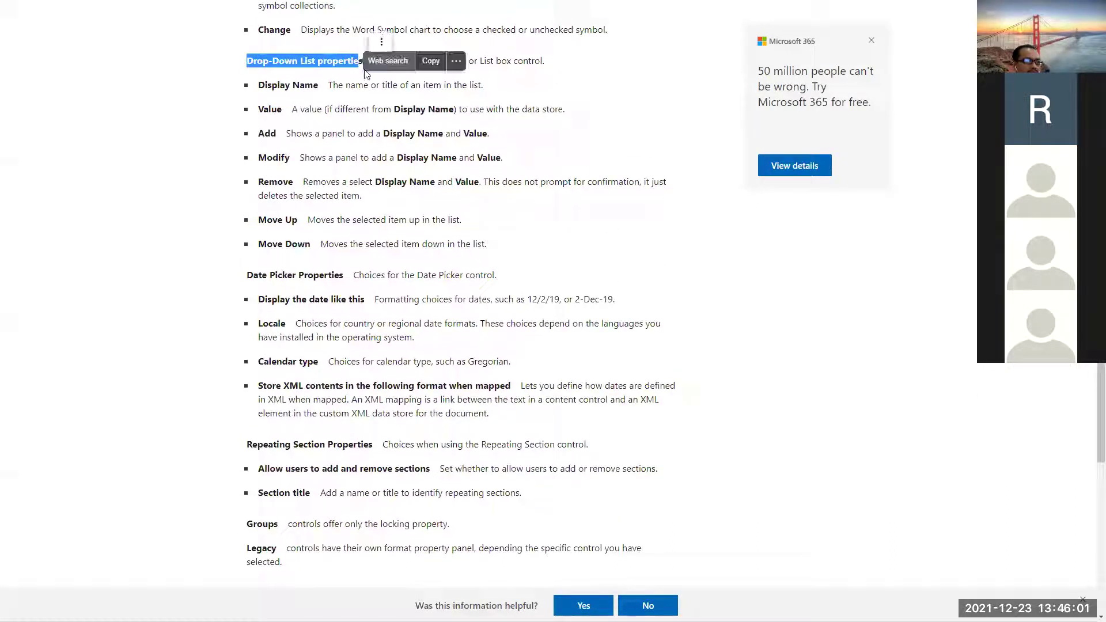
pyautogui.click(381, 88)
pyautogui.moveTo(257, 85); pyautogui.dragTo(318, 86)
pyautogui.click(259, 112)
pyautogui.moveTo(259, 112); pyautogui.dragTo(458, 109)
pyautogui.click(300, 130)
pyautogui.click(337, 128)
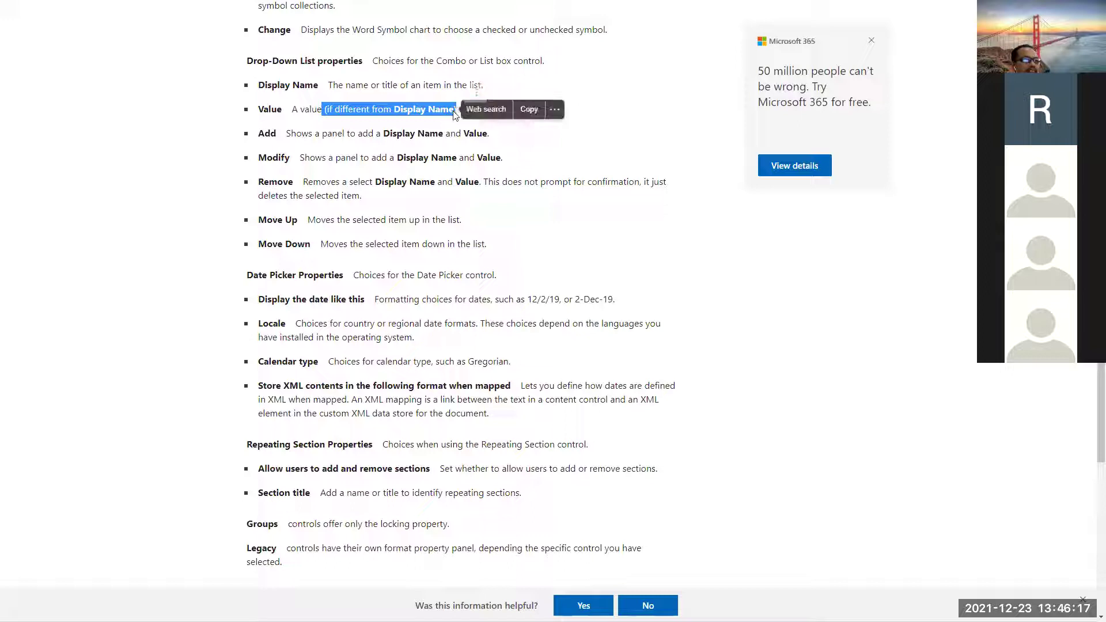
pyautogui.click(542, 139)
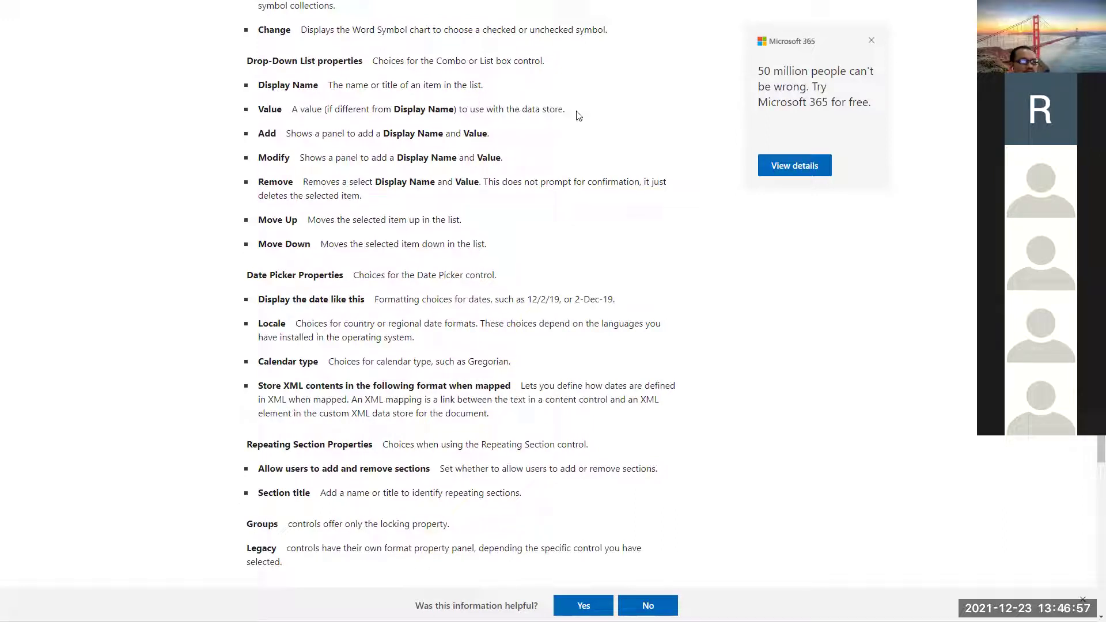
# Mark the closing words "with the data store" in the Value entry, narrowing the highlight to "data store".
pyautogui.moveTo(561, 112); pyautogui.dragTo(502, 113)
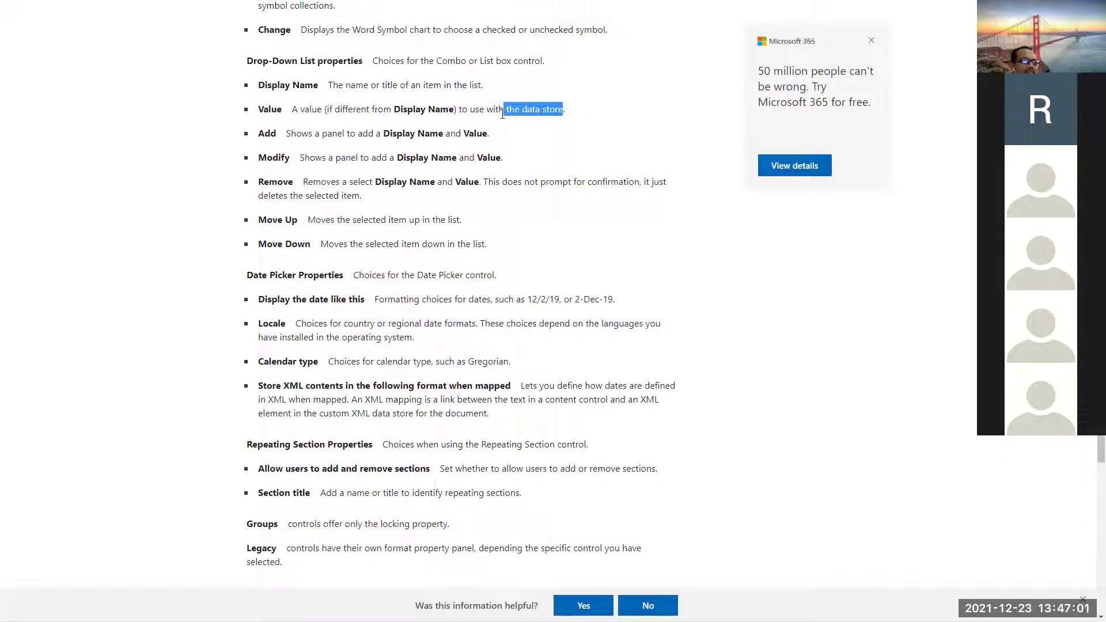
pyautogui.moveTo(502, 113); pyautogui.dragTo(485, 114)
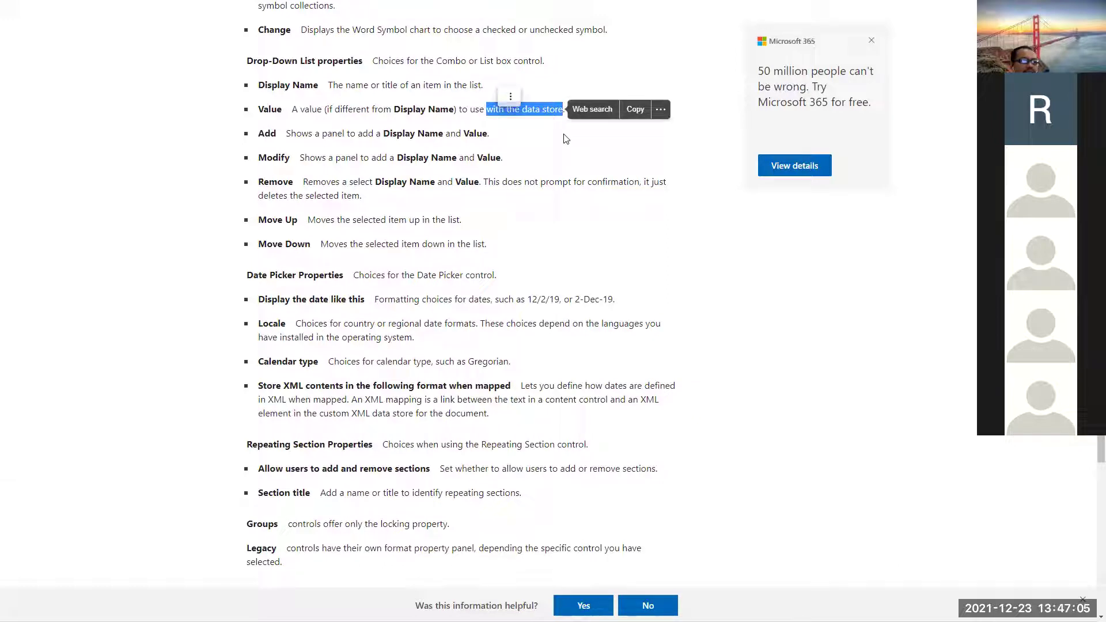
pyautogui.click(541, 115)
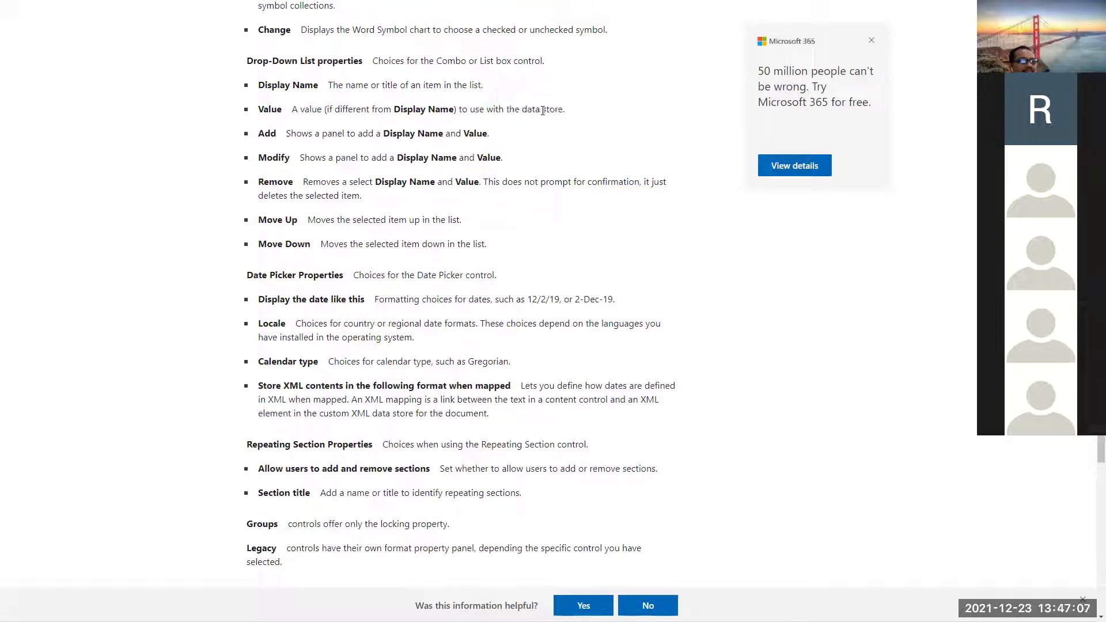
pyautogui.moveTo(523, 110); pyautogui.dragTo(562, 119)
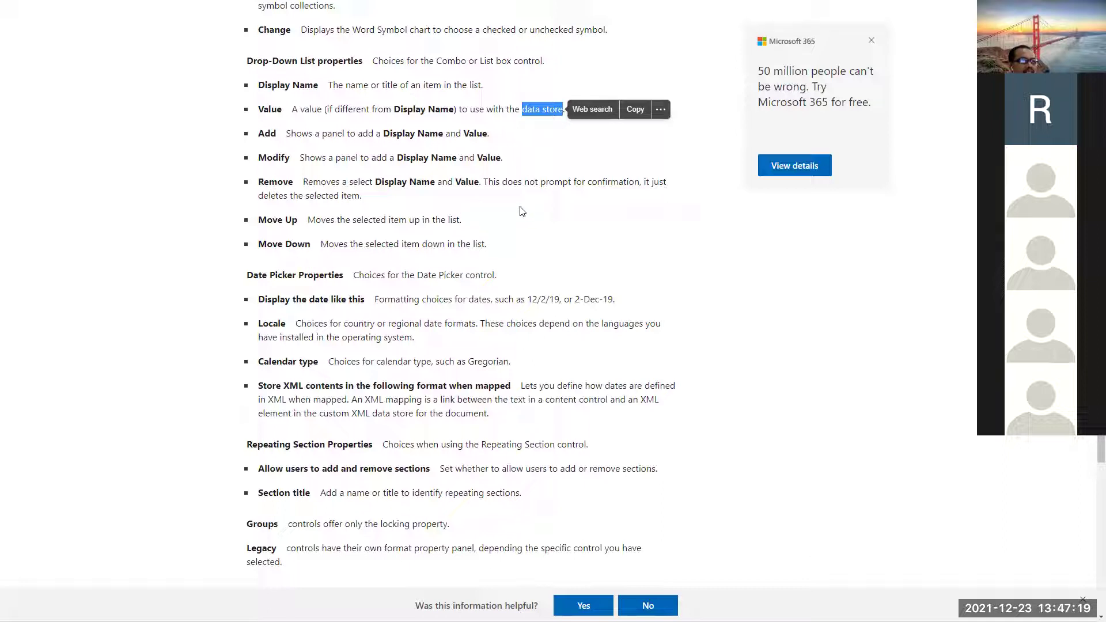
pyautogui.click(589, 144)
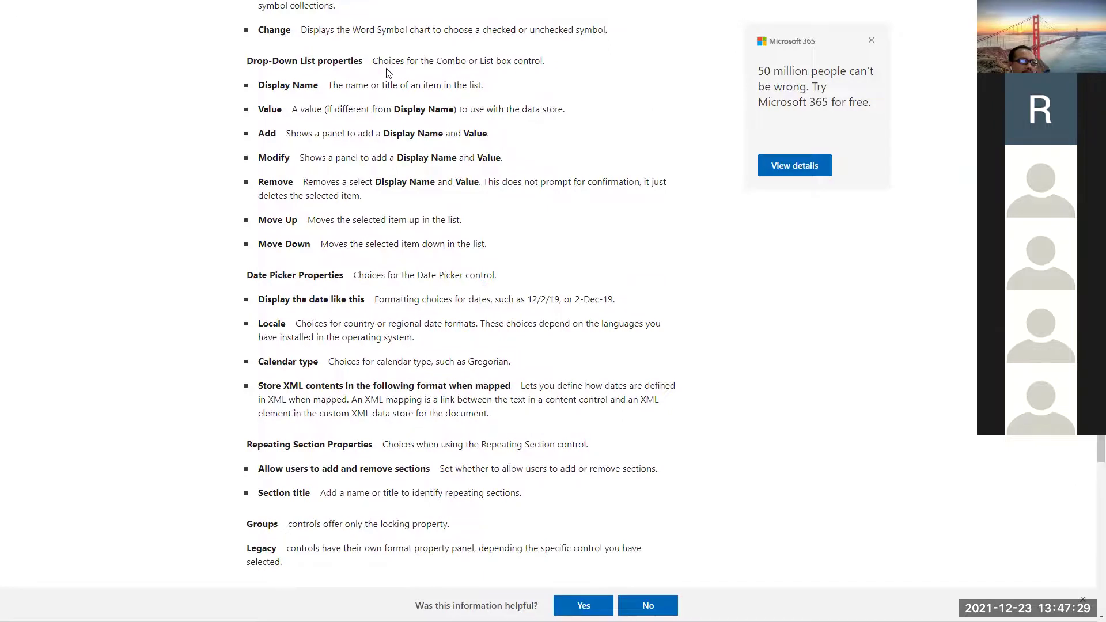
# Return to the beginning of the help article and highlight its title, Create a fillable form.
pyautogui.scroll(15, 388, 72)
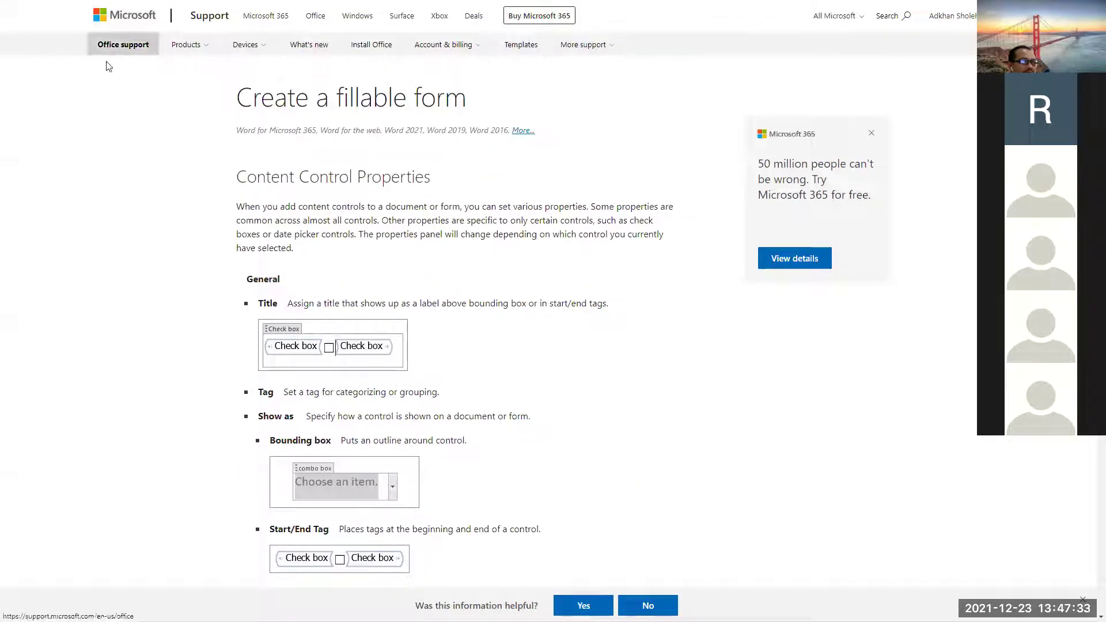
pyautogui.moveTo(246, 101); pyautogui.dragTo(462, 102)
pyautogui.click(380, 102)
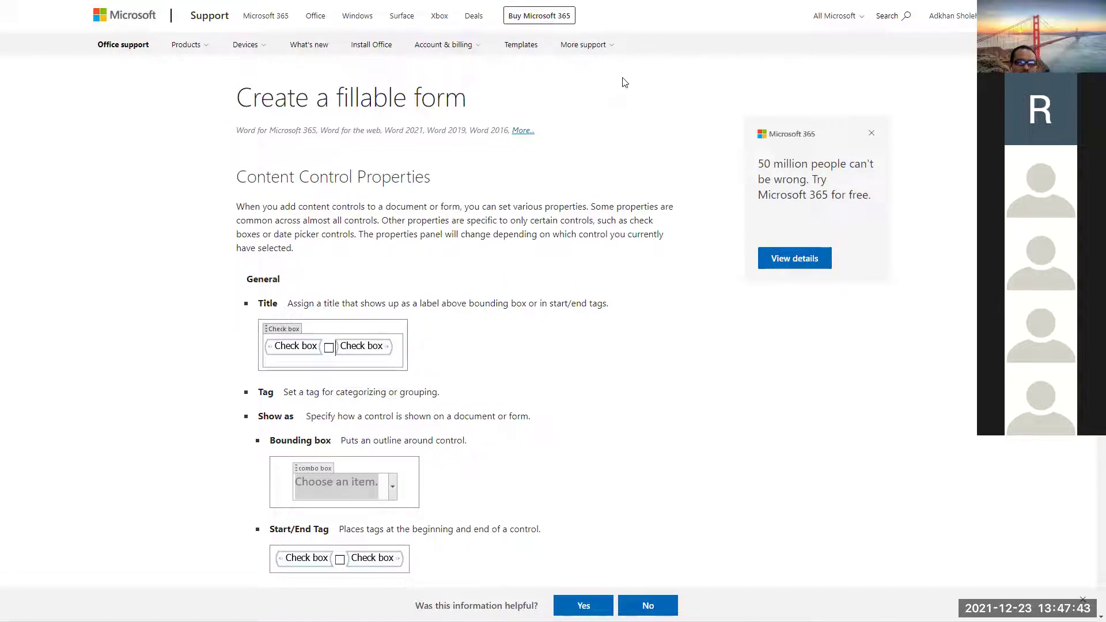
# Switch back to the Word letter template and undo the insertion of the picture content control on page 2.
pyautogui.hotkey('alt', 'Tab')
pyautogui.hotkey('alt', 'Tab')
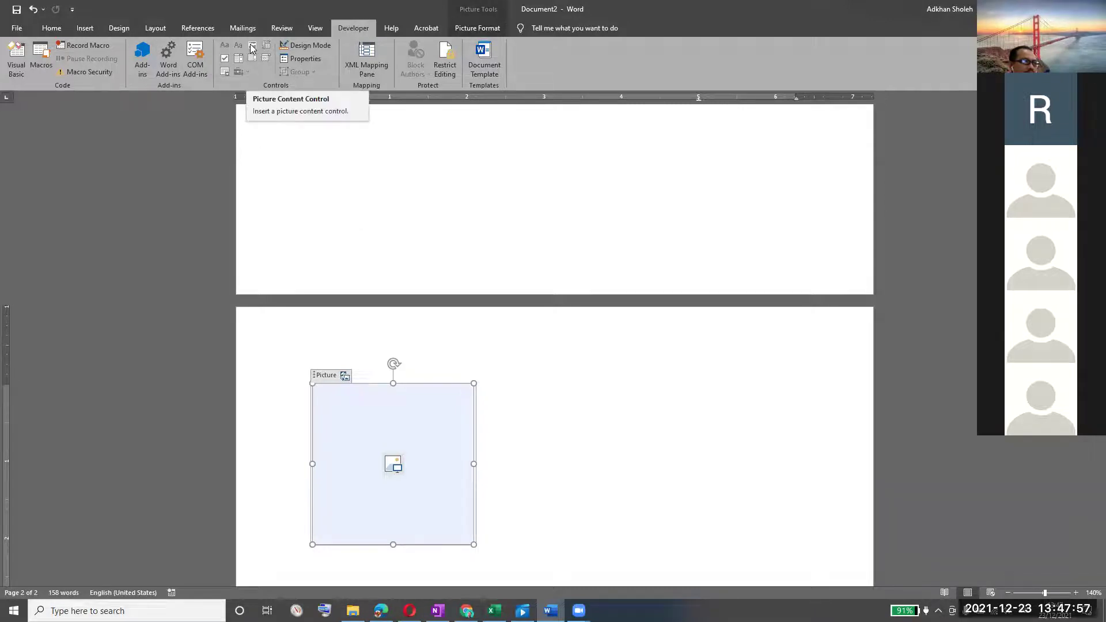
pyautogui.click(31, 11)
pyautogui.click(32, 11)
# Remove the surplus blank line below the Nama pejabat field and place the cursor on the empty line beneath it.
pyautogui.scroll(3, 438, 383)
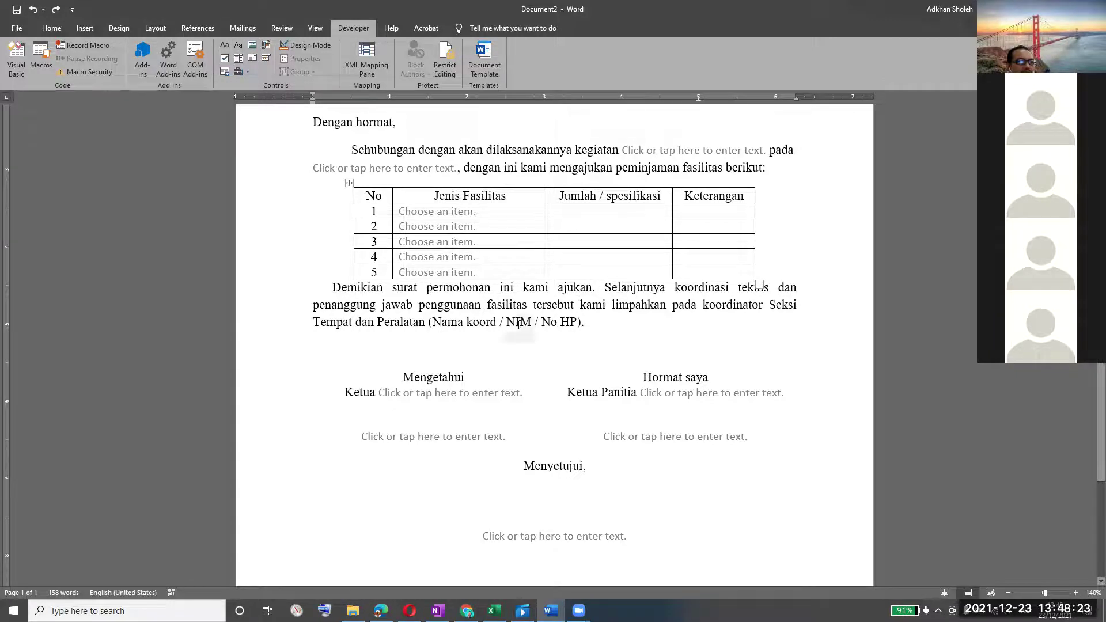
pyautogui.scroll(3, 623, 309)
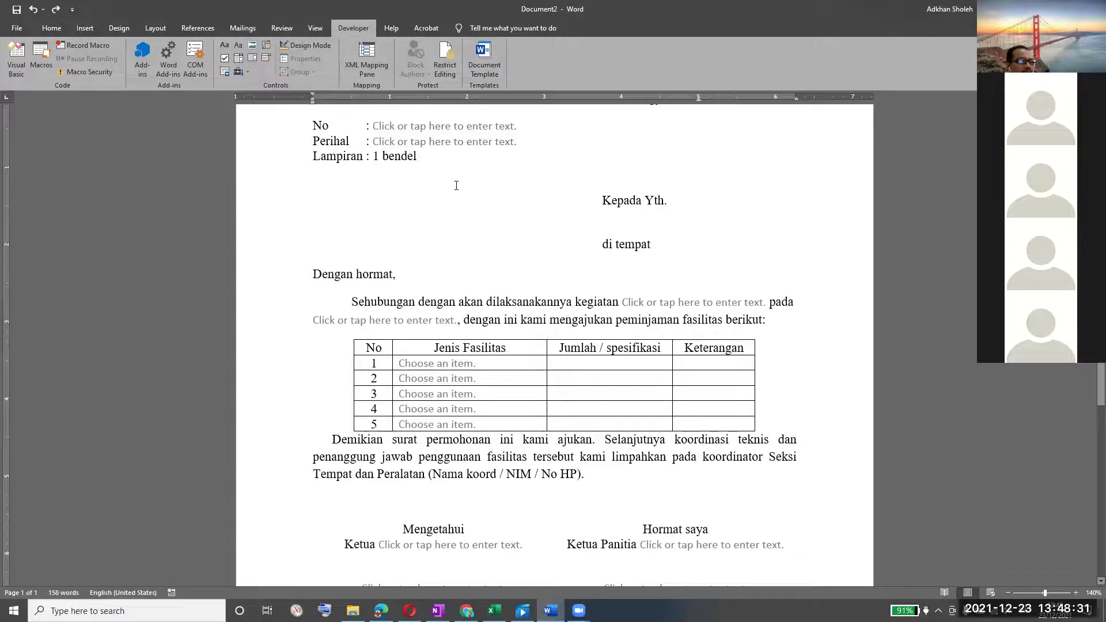
pyautogui.scroll(-6, 512, 172)
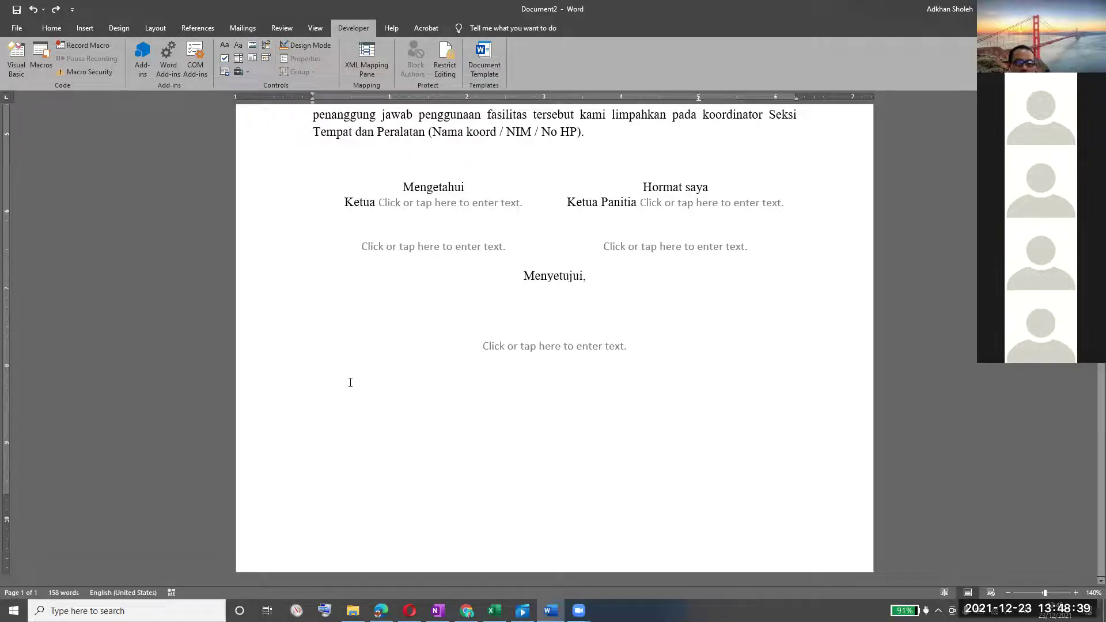
pyautogui.press('BackSpace')
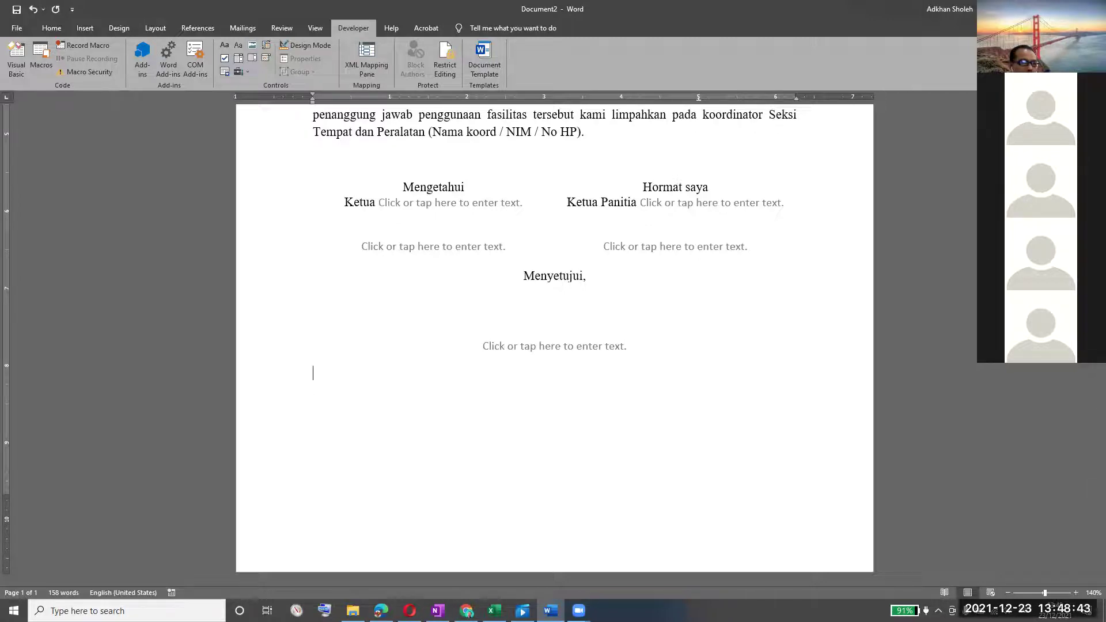
pyautogui.click(554, 346)
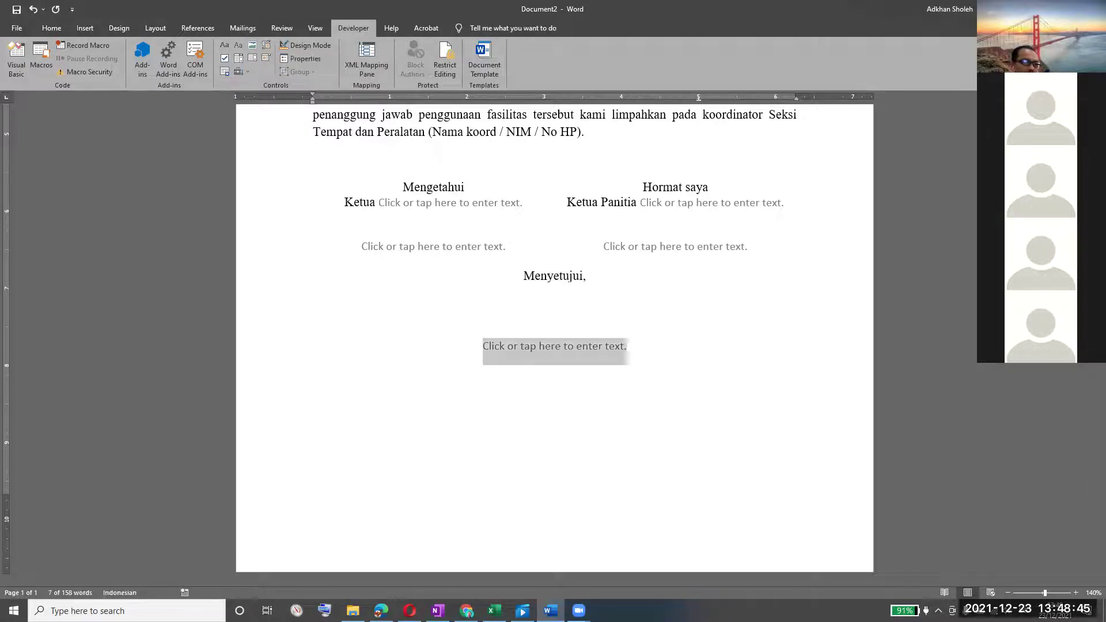
pyautogui.press('Right')
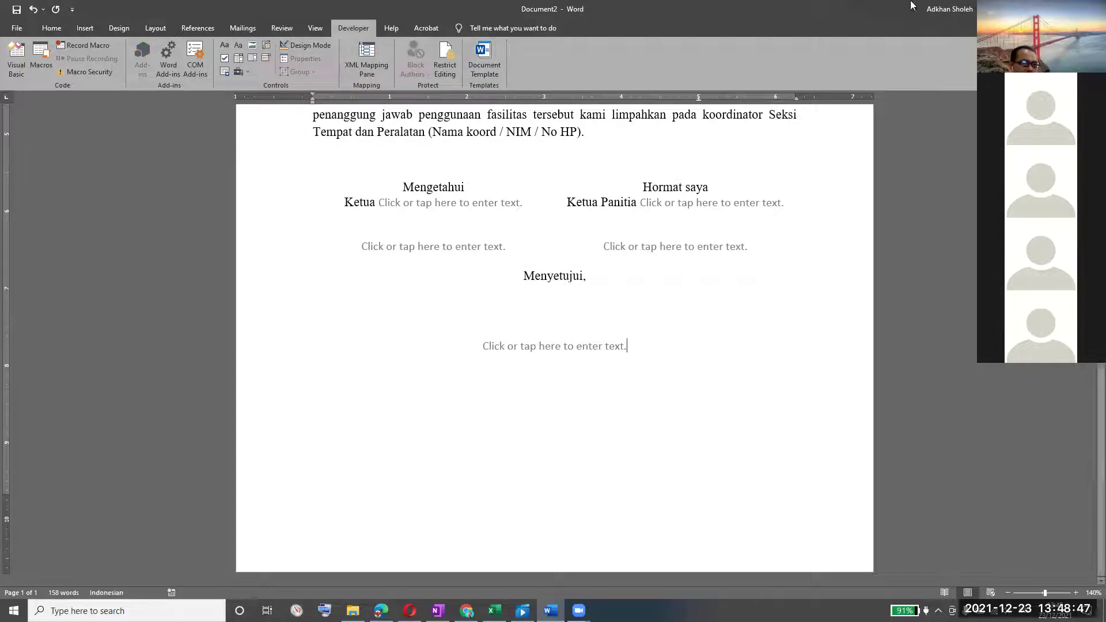
pyautogui.press('Left')
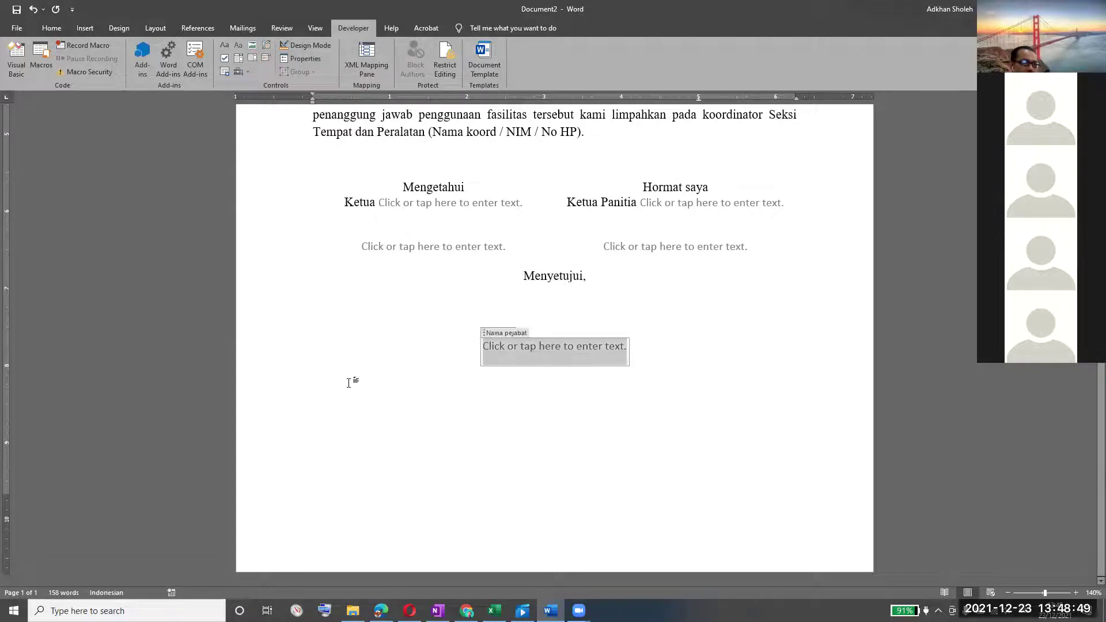
pyautogui.press('Right')
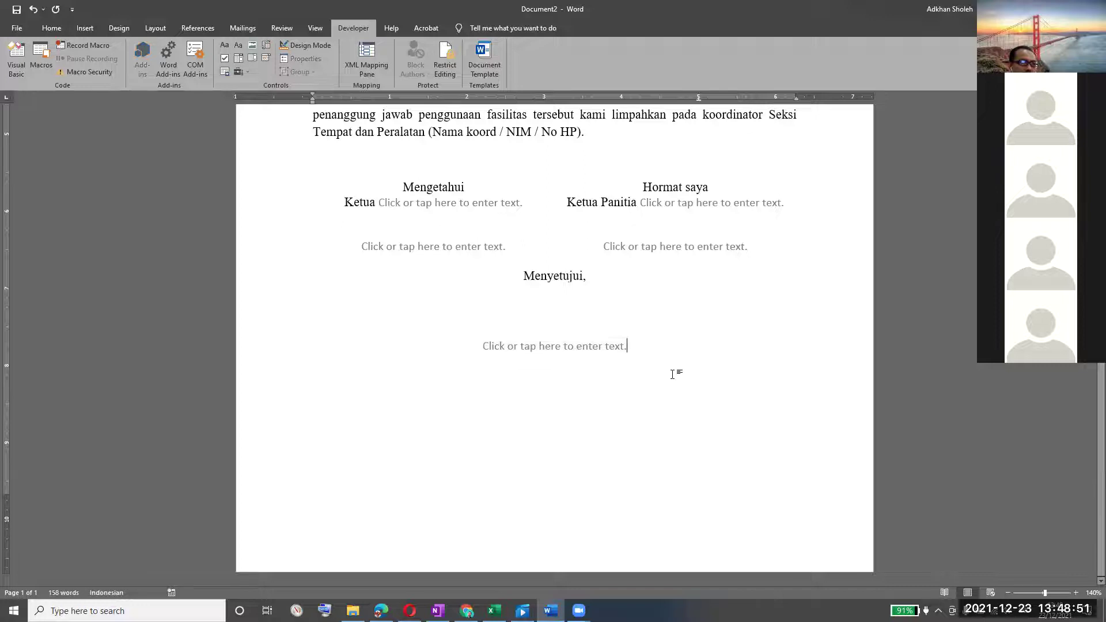
pyautogui.press('Return')
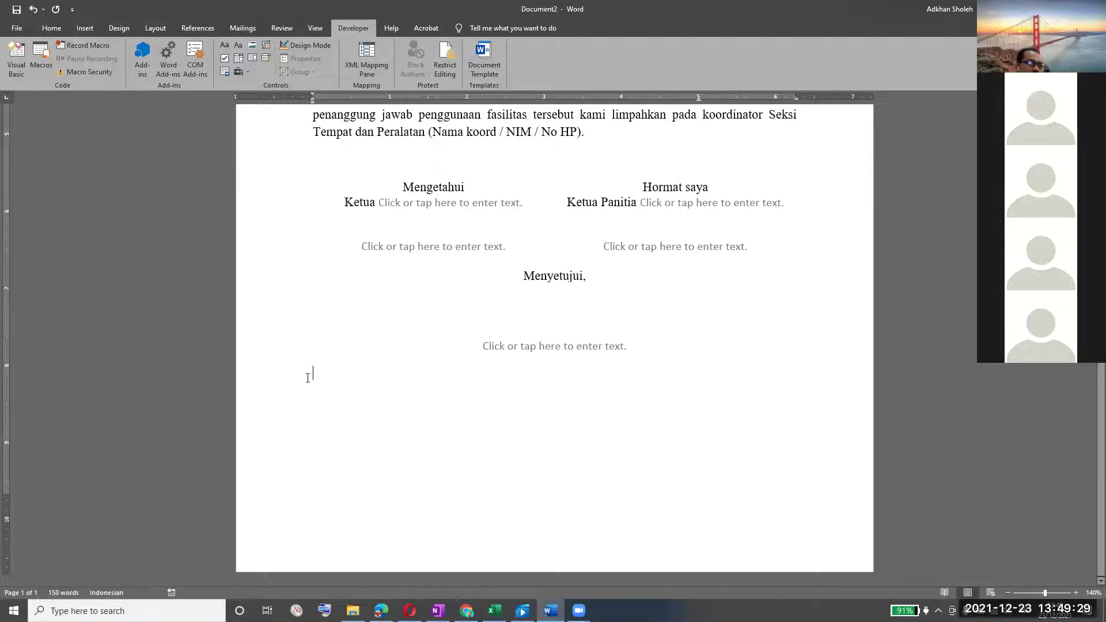
# Insert a picture content control below the Nama pejabat field and shrink it to about 1.1 inches square.
pyautogui.click(251, 45)
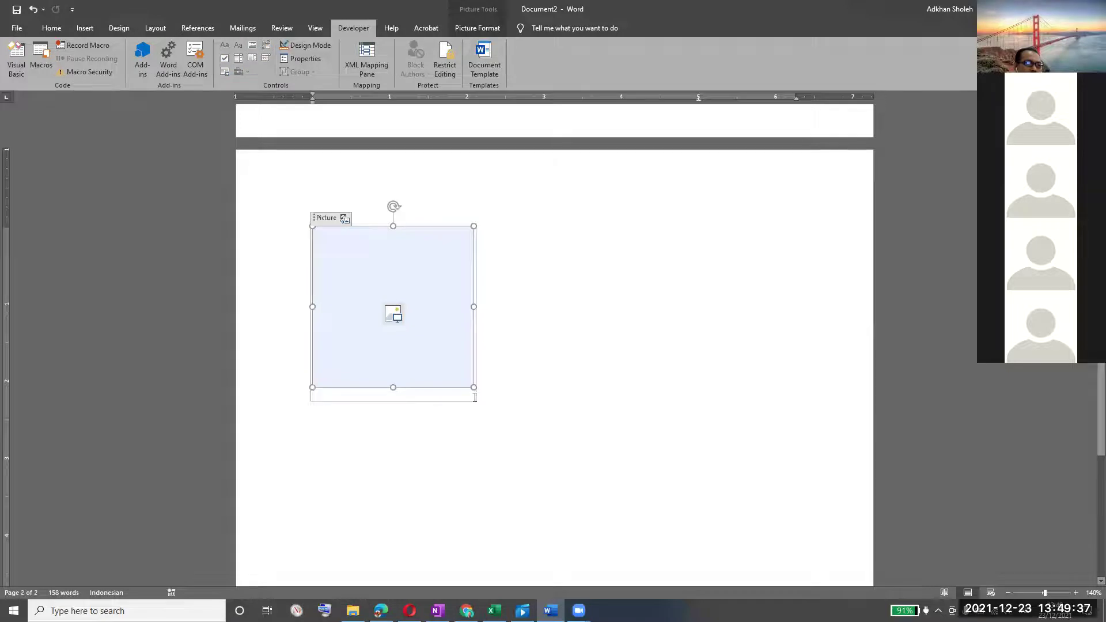
pyautogui.moveTo(473, 386); pyautogui.dragTo(400, 309)
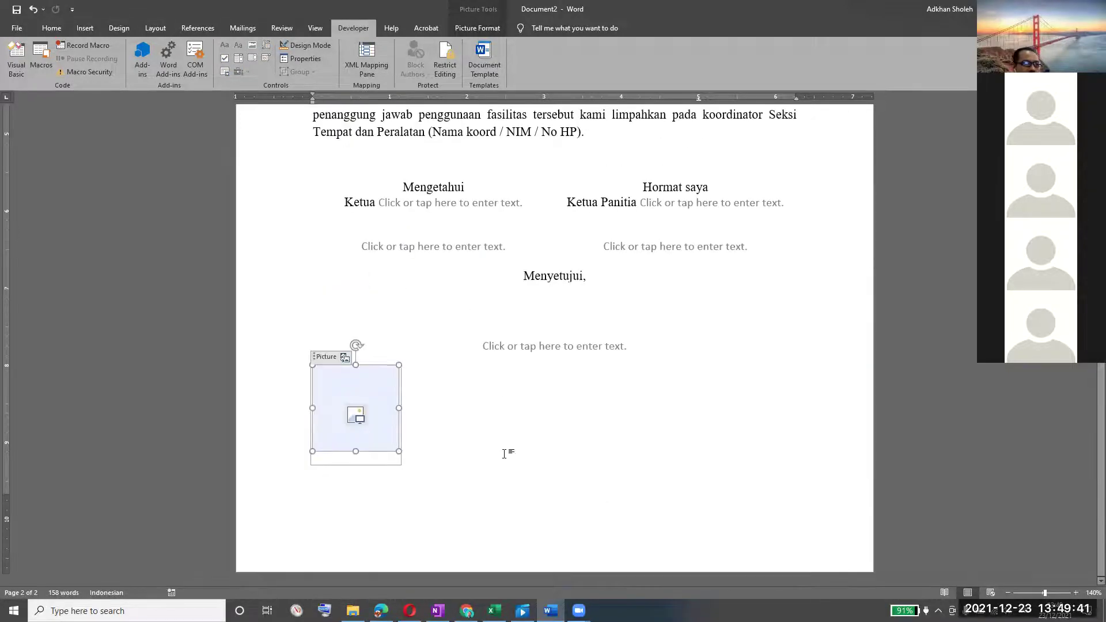
# Check the picture sources offered by the new picture content control without inserting an image.
pyautogui.click(504, 454)
pyautogui.click(355, 416)
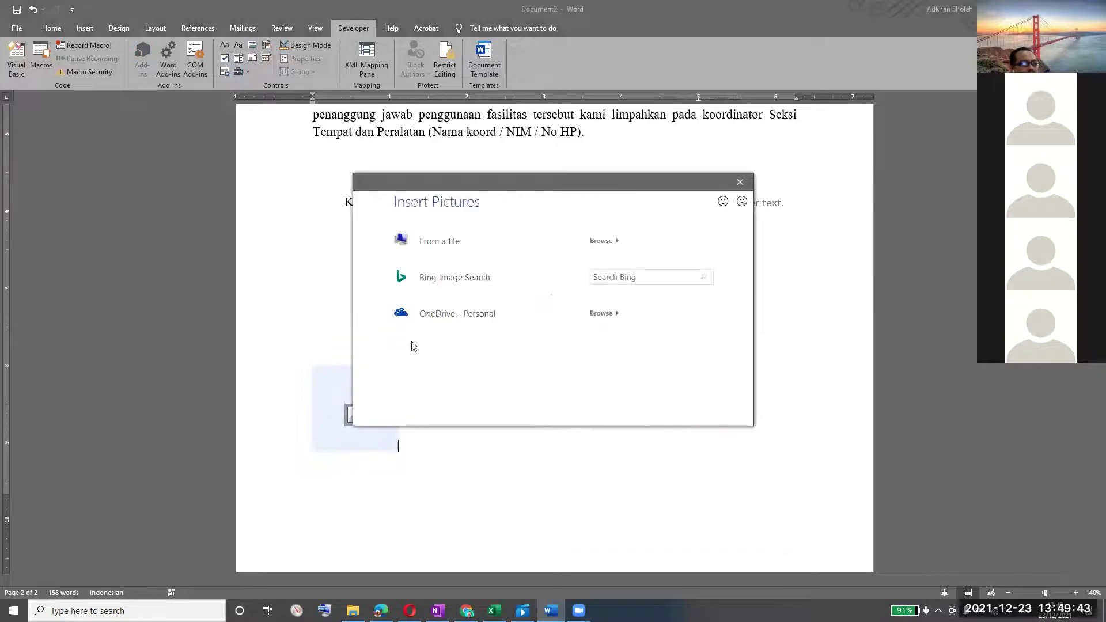
pyautogui.click(740, 182)
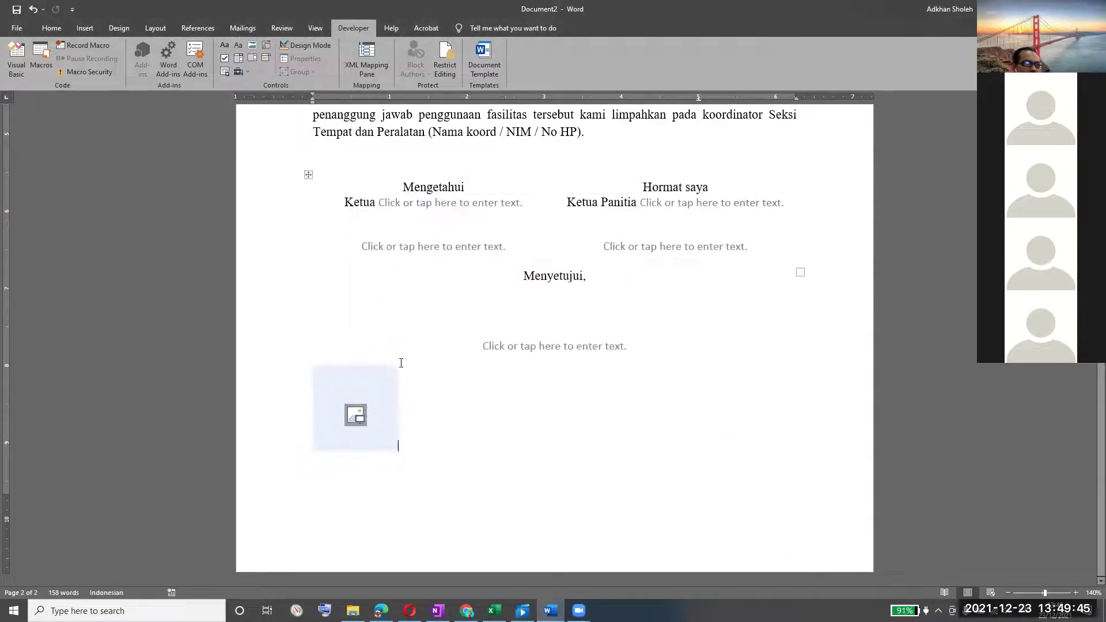
# Title the picture content control below the Nama pejabat field "QR code" and enter "Qr code" as its tag.
pyautogui.click(328, 387)
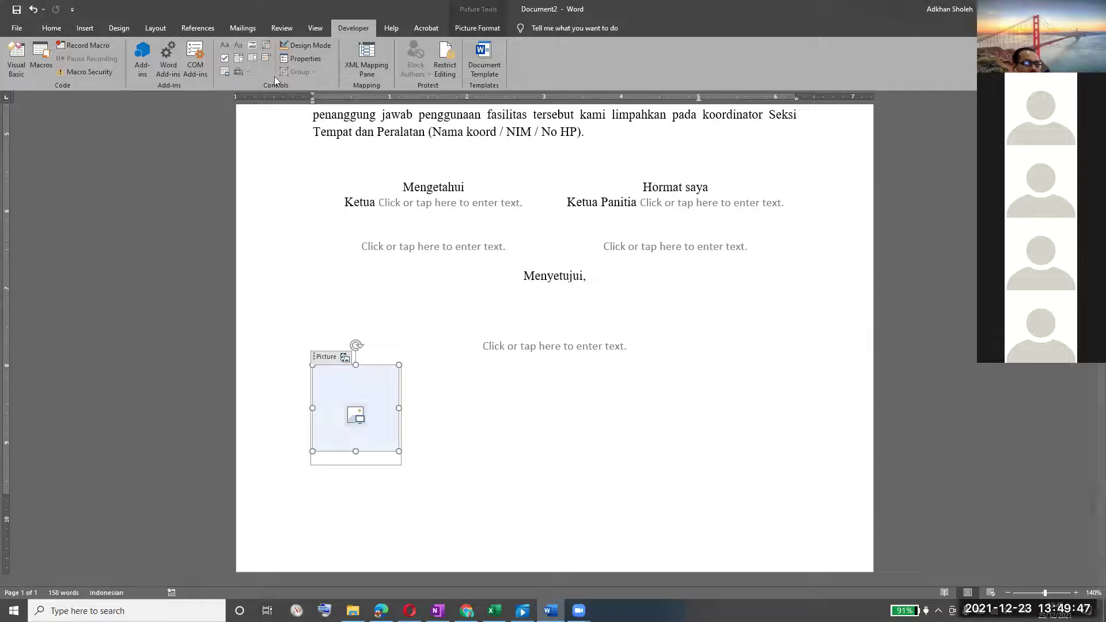
pyautogui.click(303, 57)
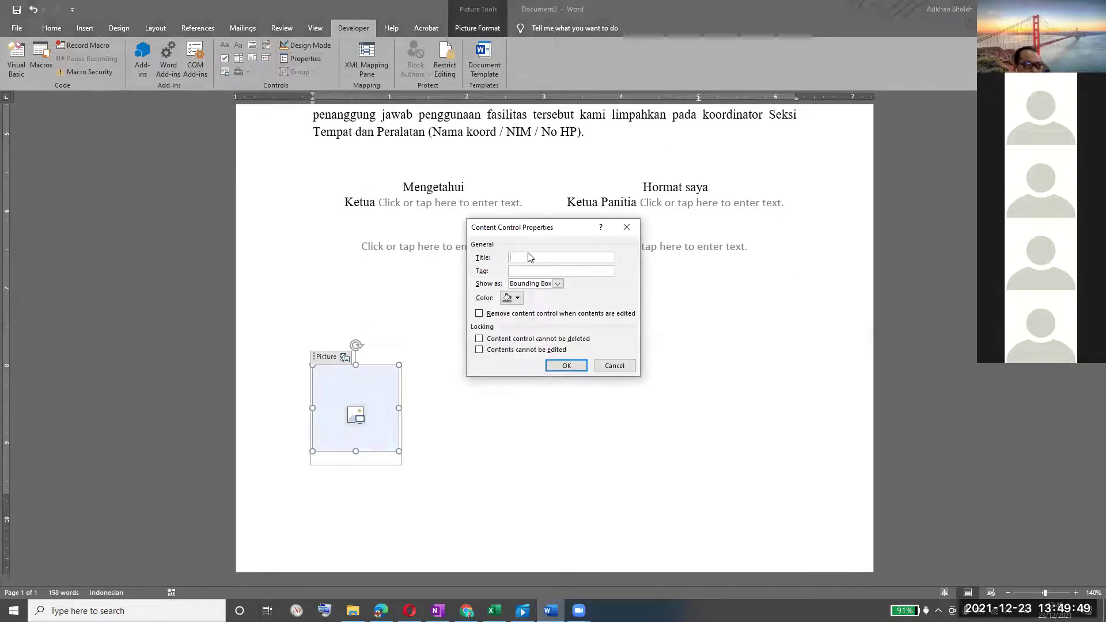
pyautogui.write('QR code')
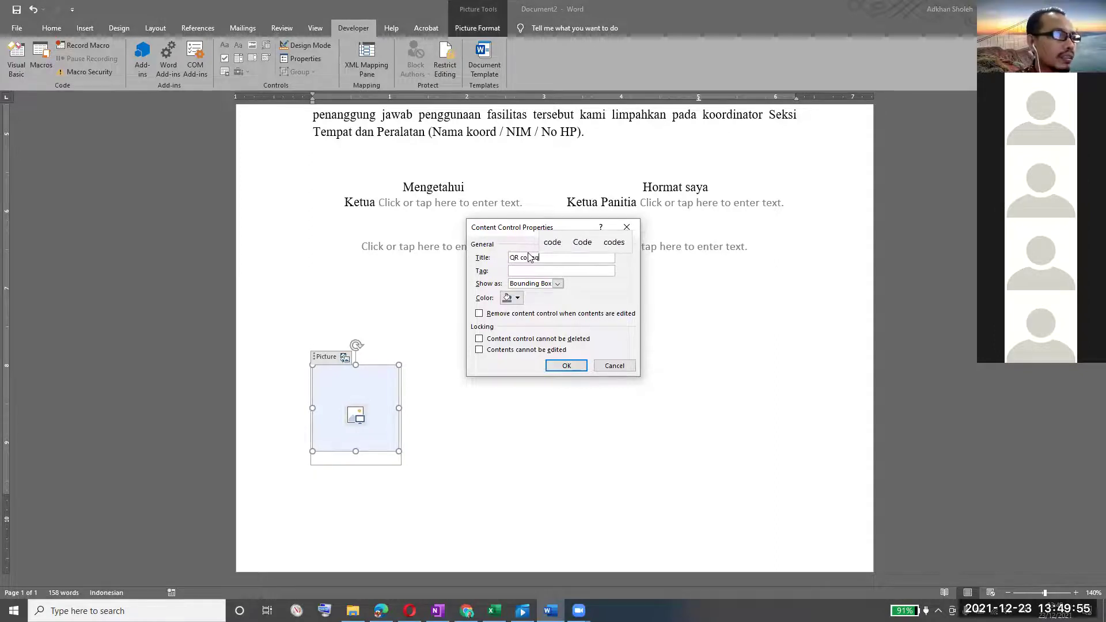
pyautogui.press('Tab')
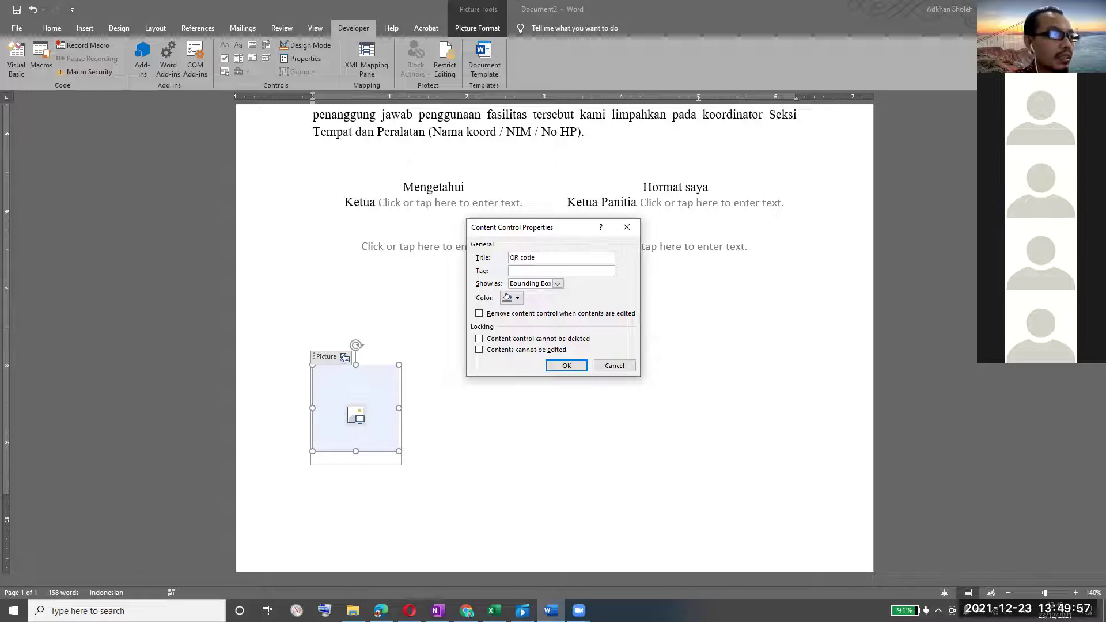
pyautogui.write('Qr')
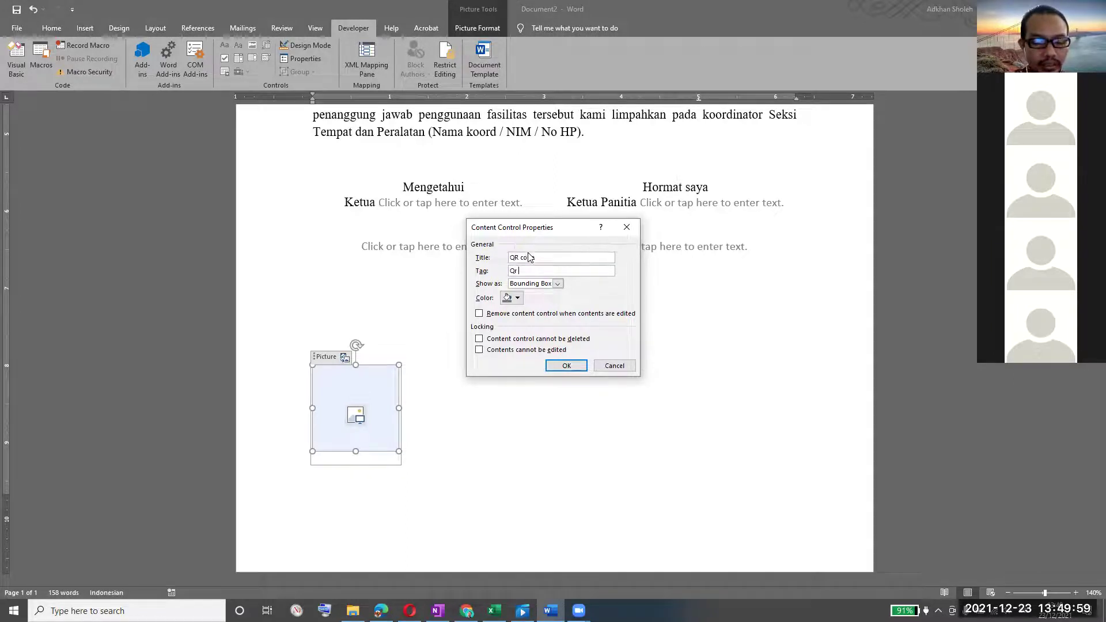
pyautogui.write(' code')
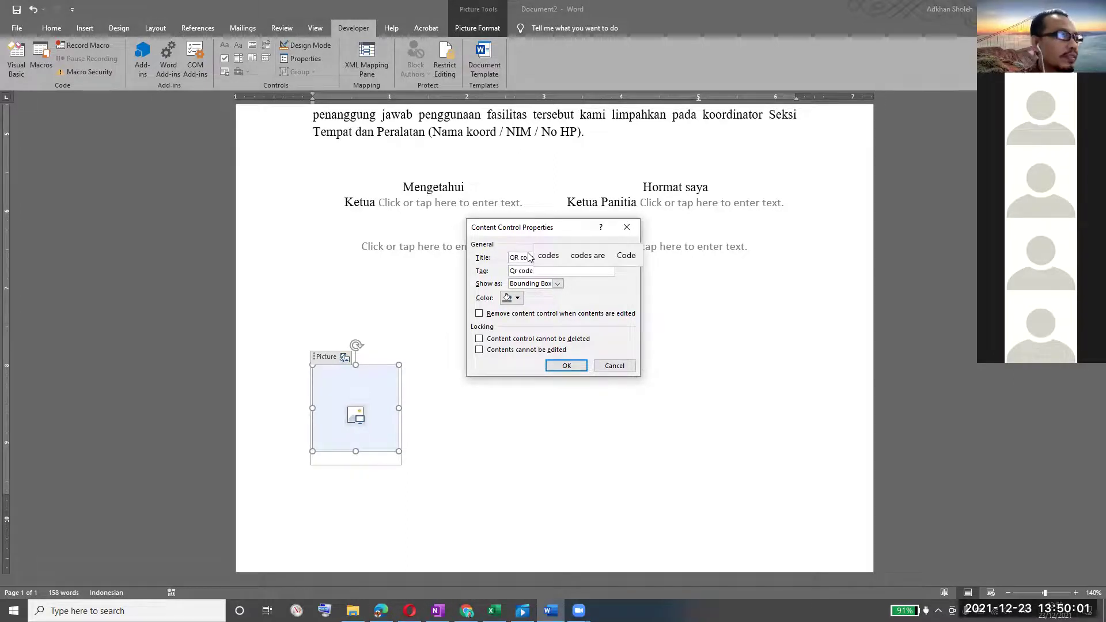
# Correct the picture content control's tag to "QR code" and apply the properties.
pyautogui.hotkey('shift', 'Tab')
pyautogui.press('Right')
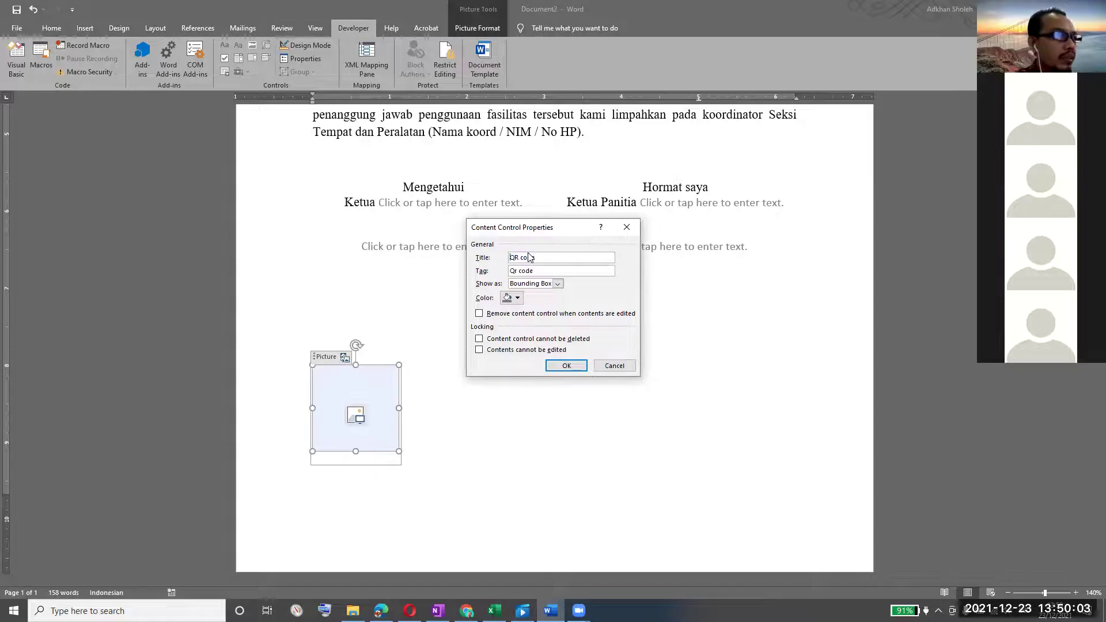
pyautogui.press('Tab')
pyautogui.press('Tab')
pyautogui.hotkey('shift', 'Tab')
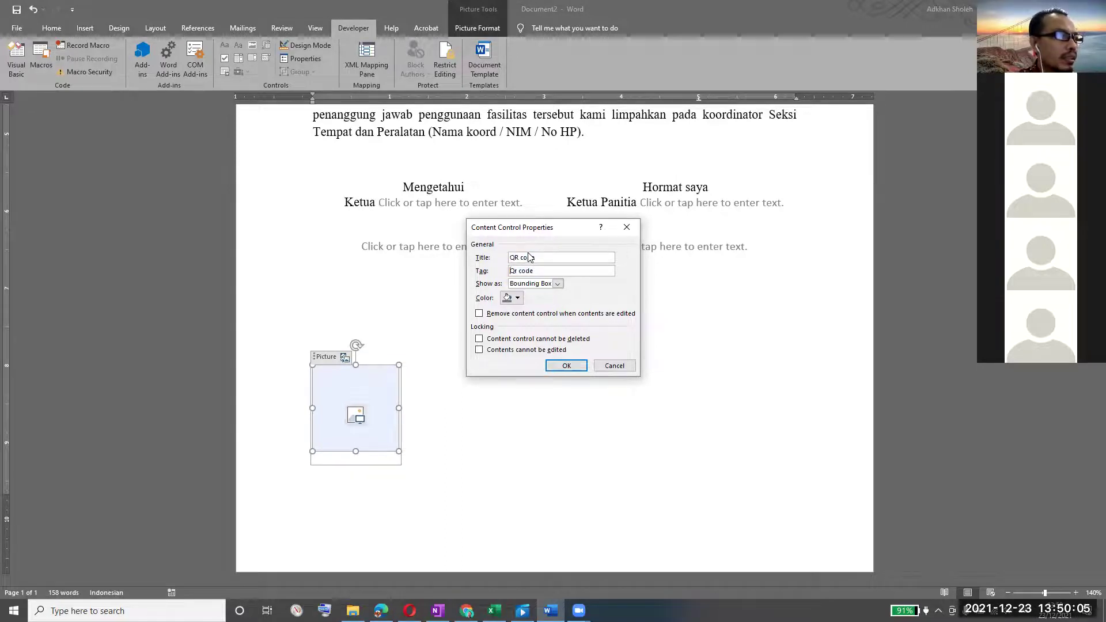
pyautogui.press('Delete')
pyautogui.write('R')
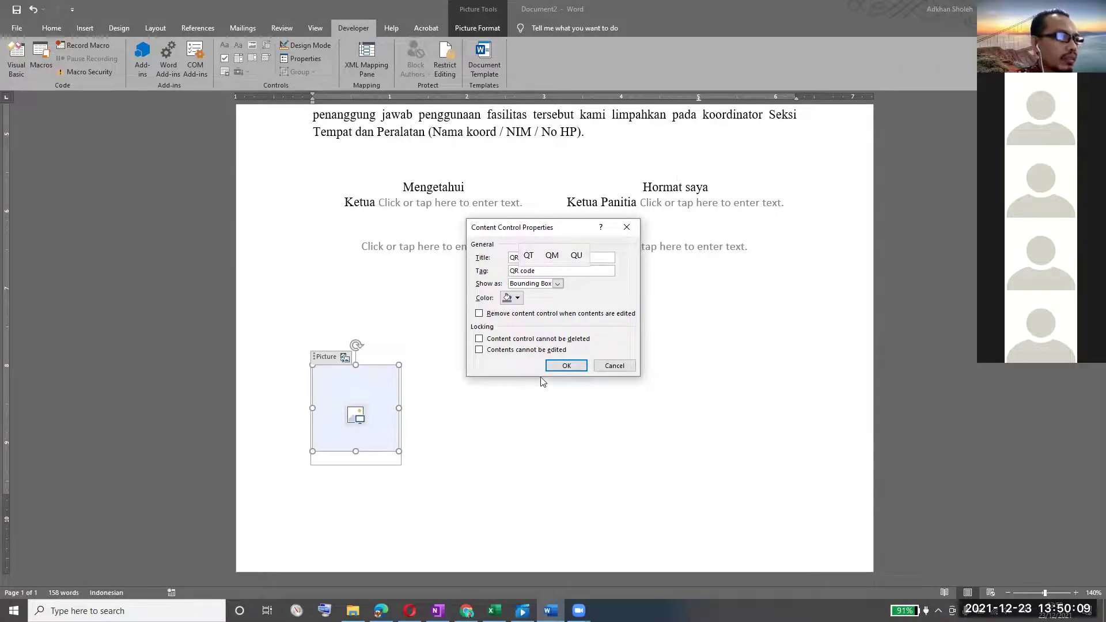
pyautogui.click(566, 366)
pyautogui.click(489, 410)
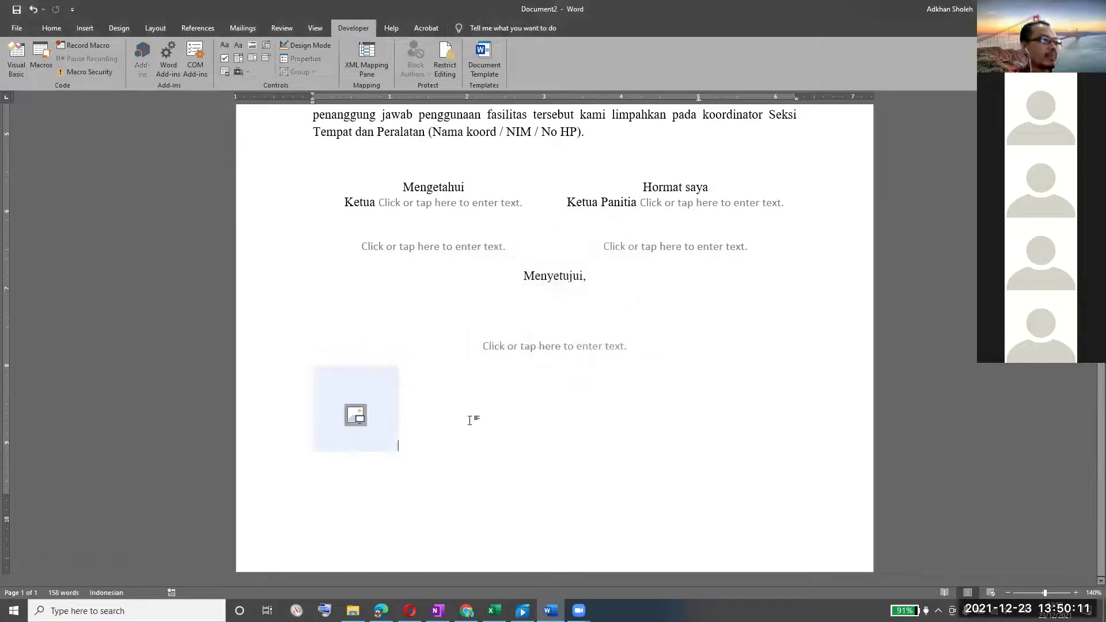
# Search Bing images for "QR code" as the source for the picture content control.
pyautogui.click(354, 420)
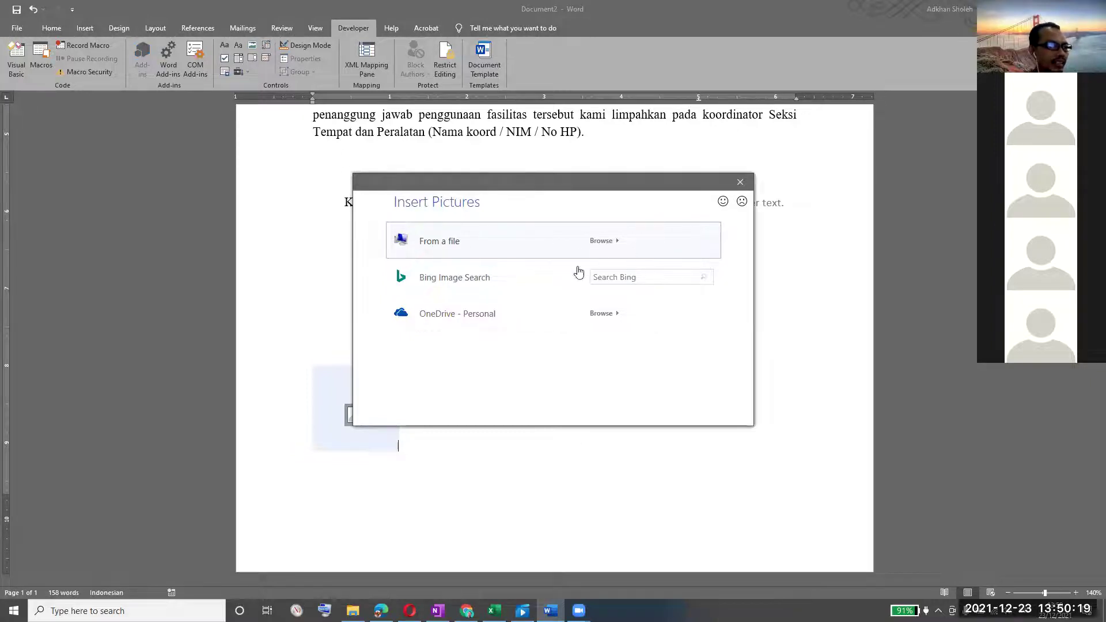
pyautogui.click(613, 277)
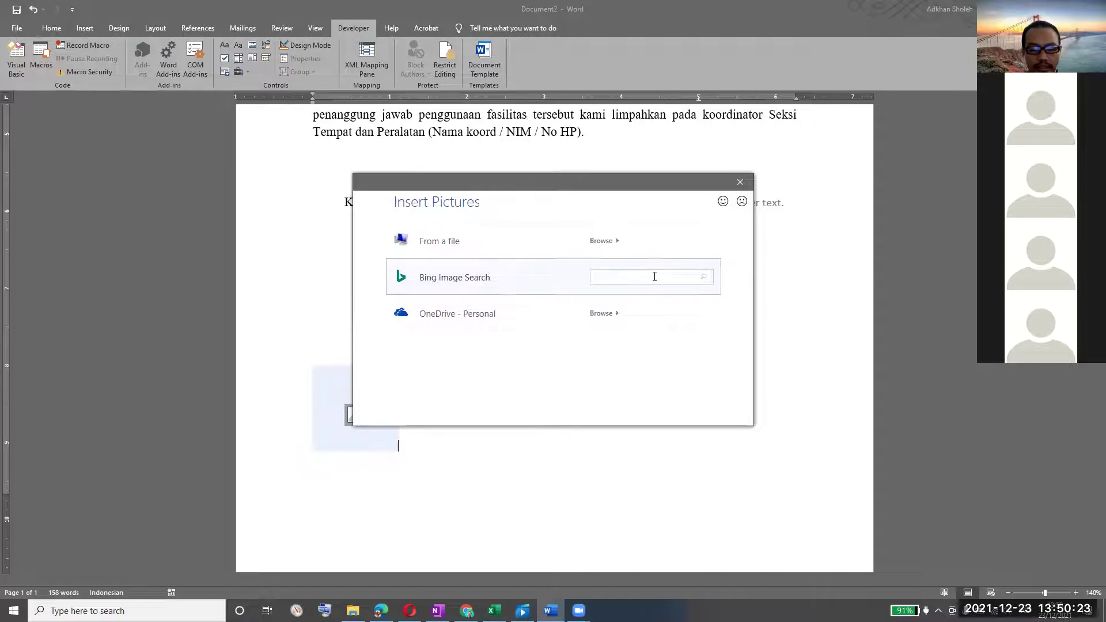
pyautogui.write('QR')
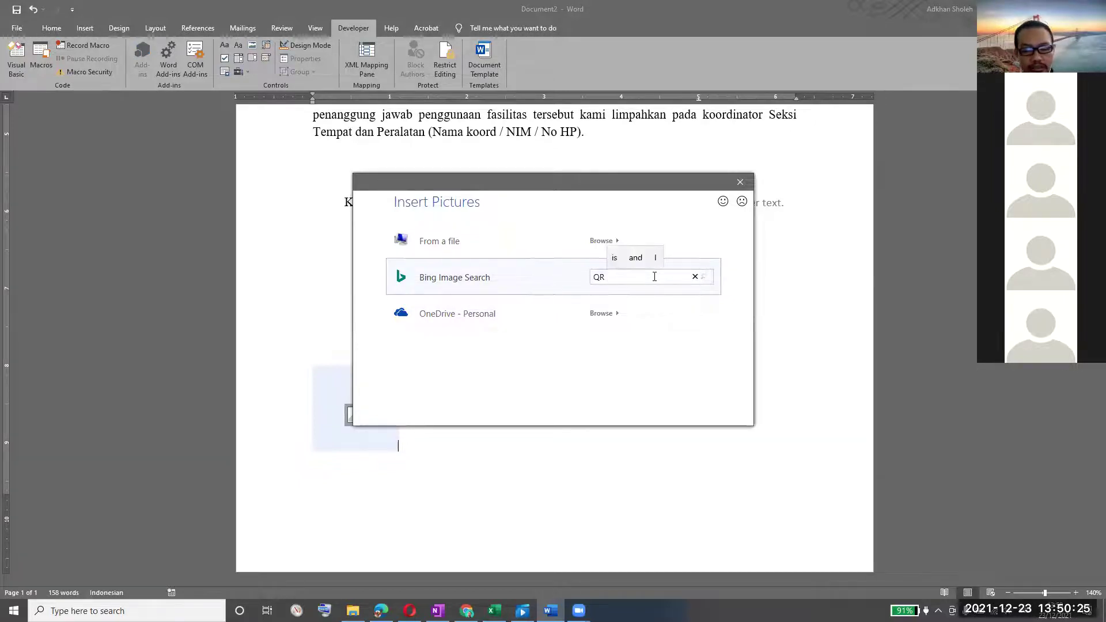
pyautogui.write(' code')
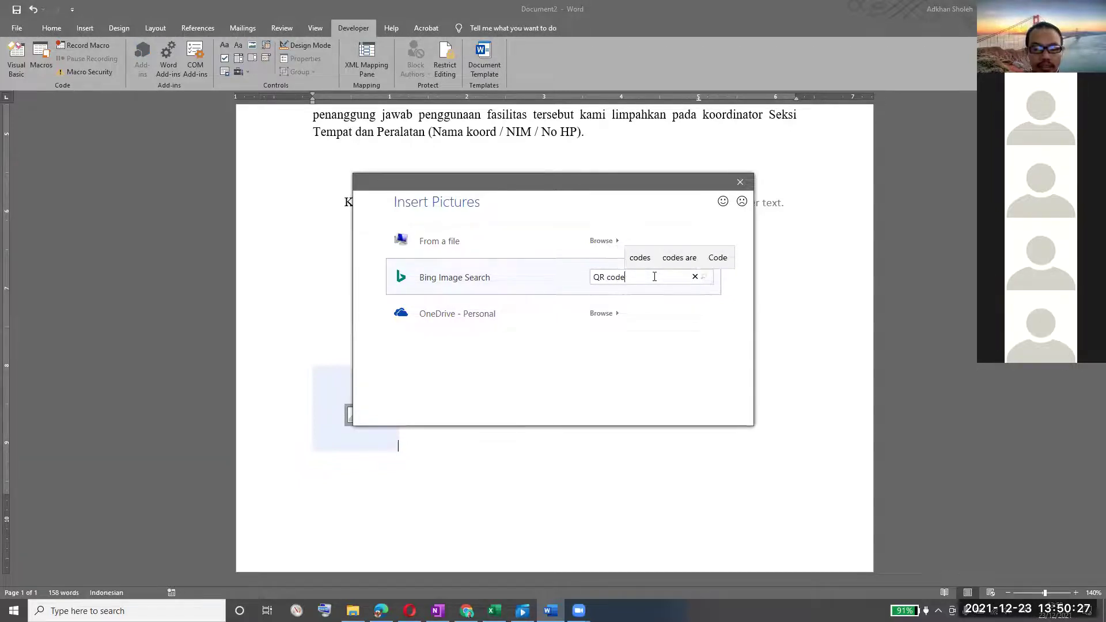
pyautogui.press('Return')
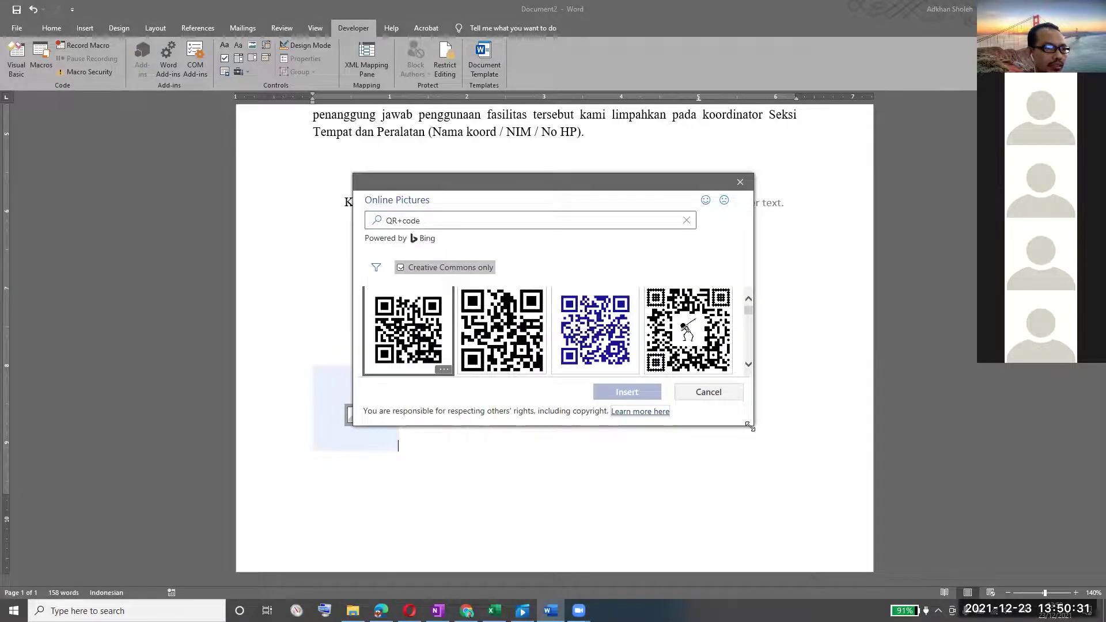
# Enlarge the online picture results and insert the first QR code of the second row into the picture content control.
pyautogui.moveTo(750, 426); pyautogui.dragTo(915, 555)
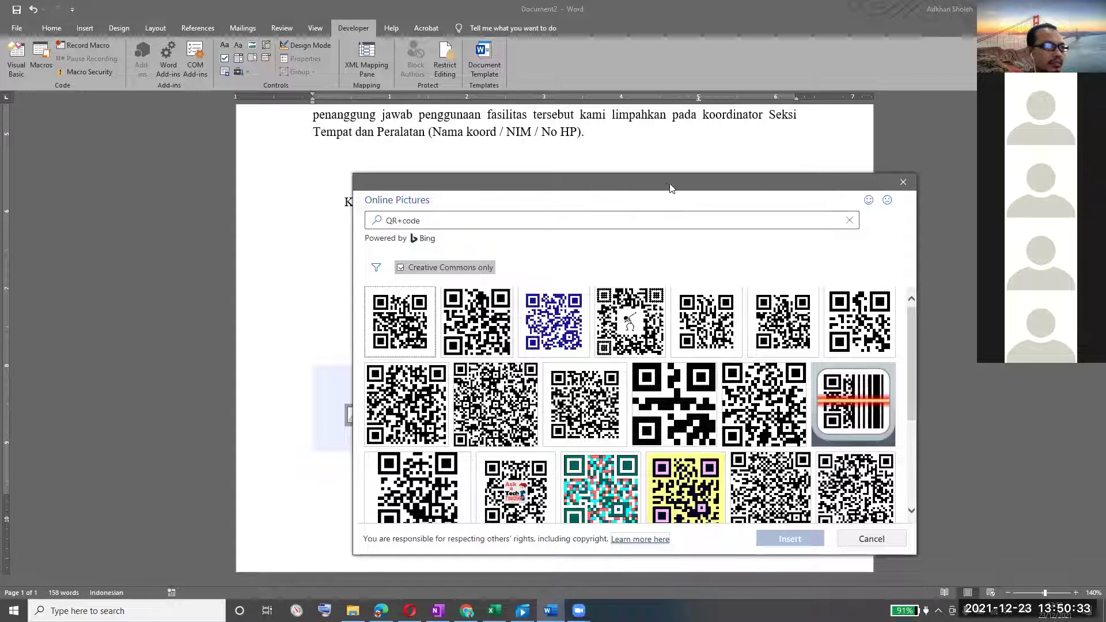
pyautogui.moveTo(667, 187); pyautogui.dragTo(637, 130)
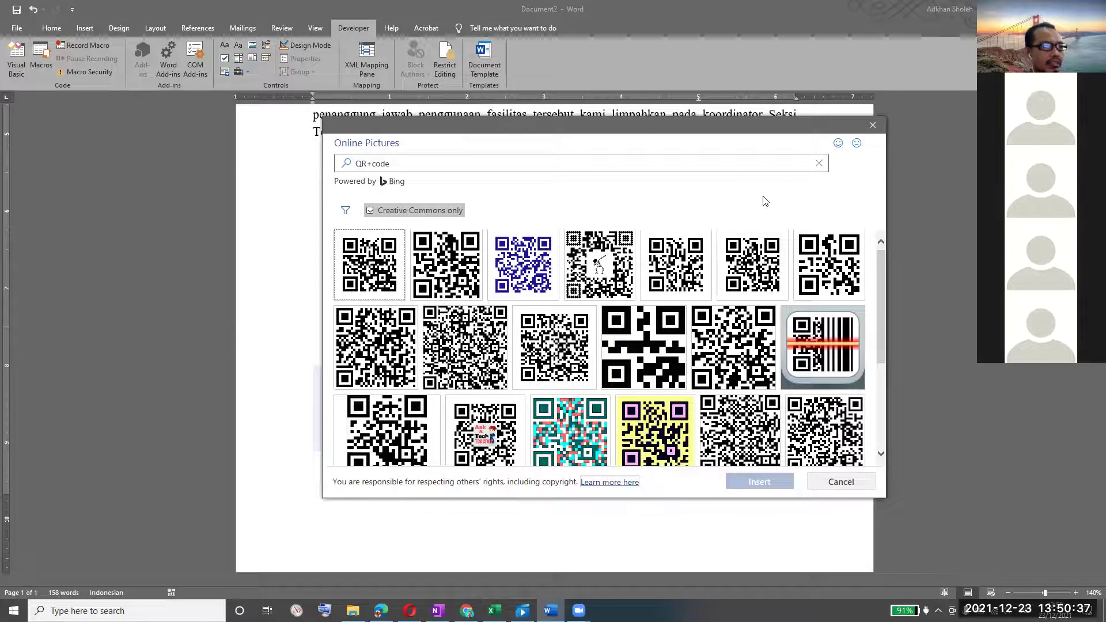
pyautogui.click(392, 355)
pyautogui.click(782, 485)
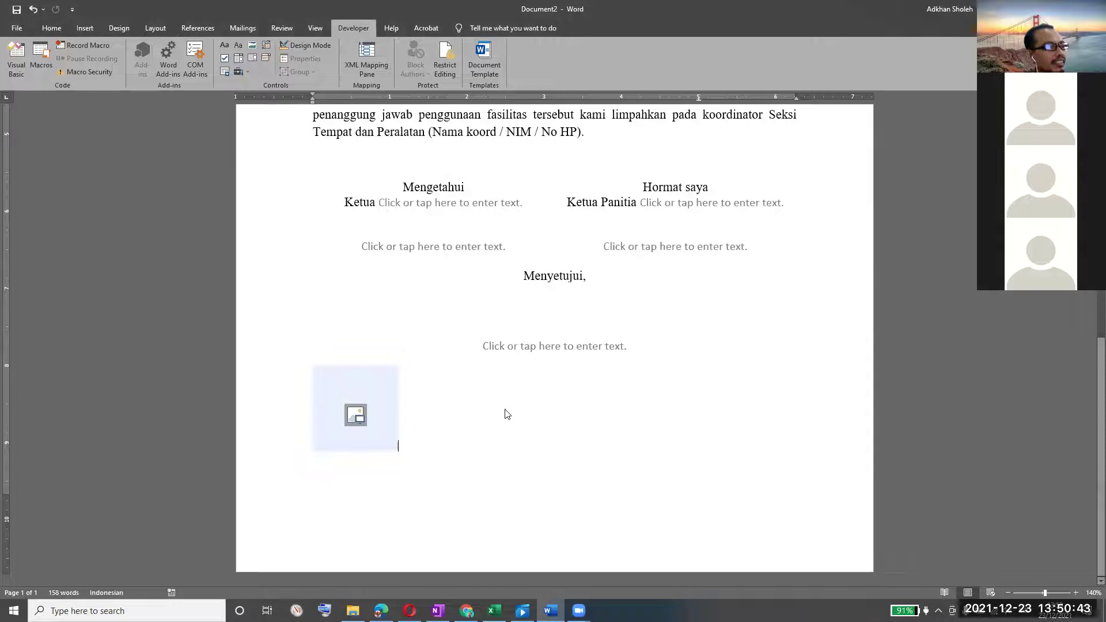
pyautogui.click(355, 415)
pyautogui.click(497, 424)
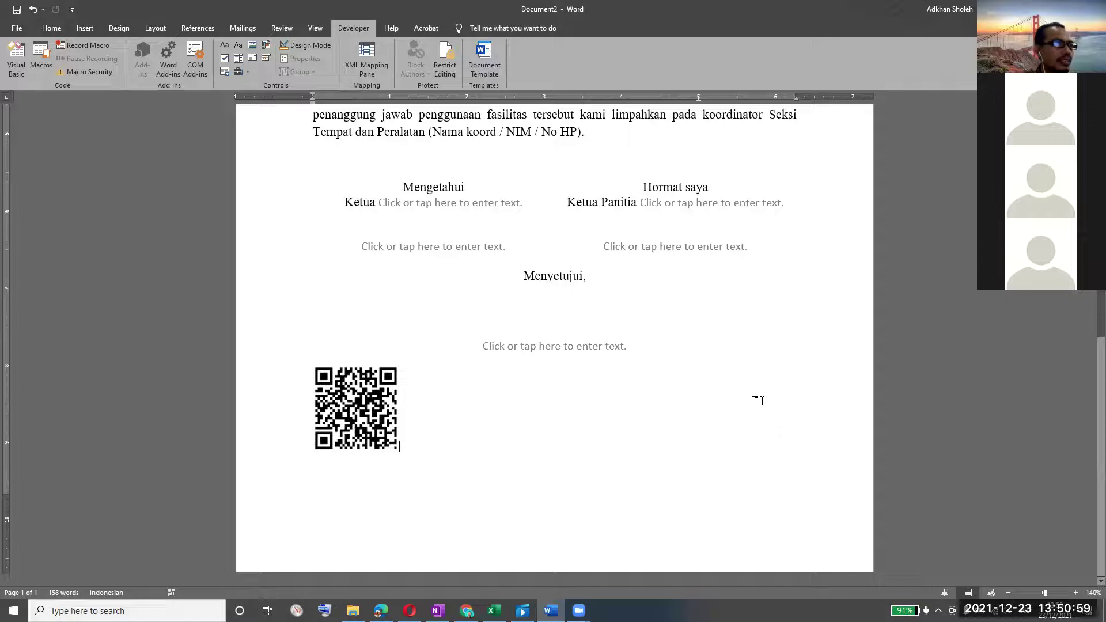
pyautogui.scroll(6, 760, 417)
pyautogui.scroll(3, 765, 418)
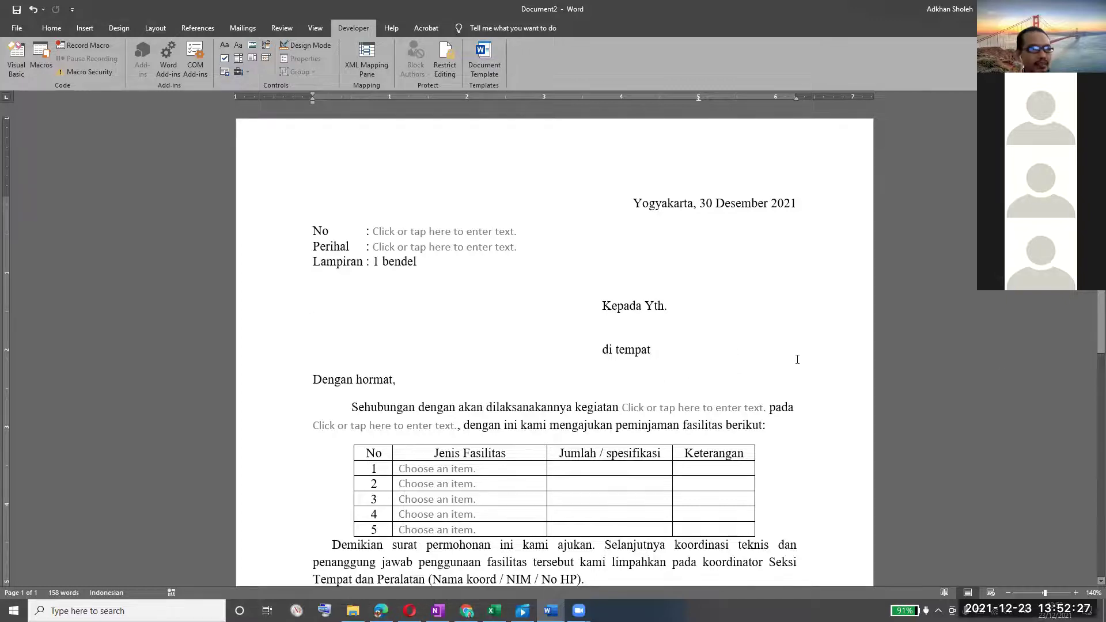
pyautogui.scroll(-4, 852, 383)
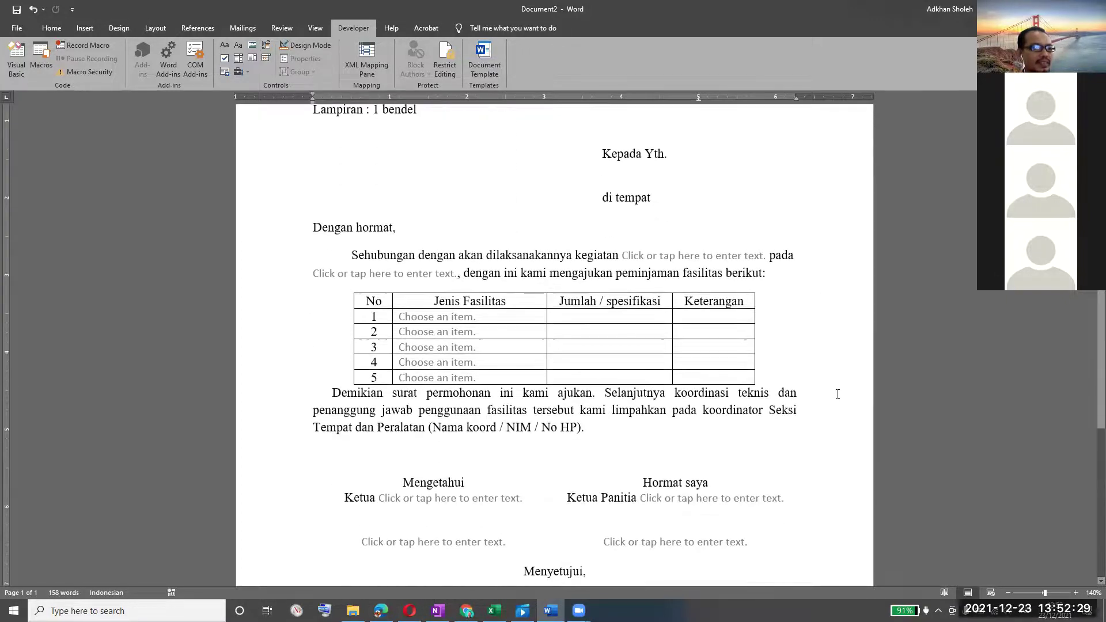
pyautogui.scroll(-2, 850, 394)
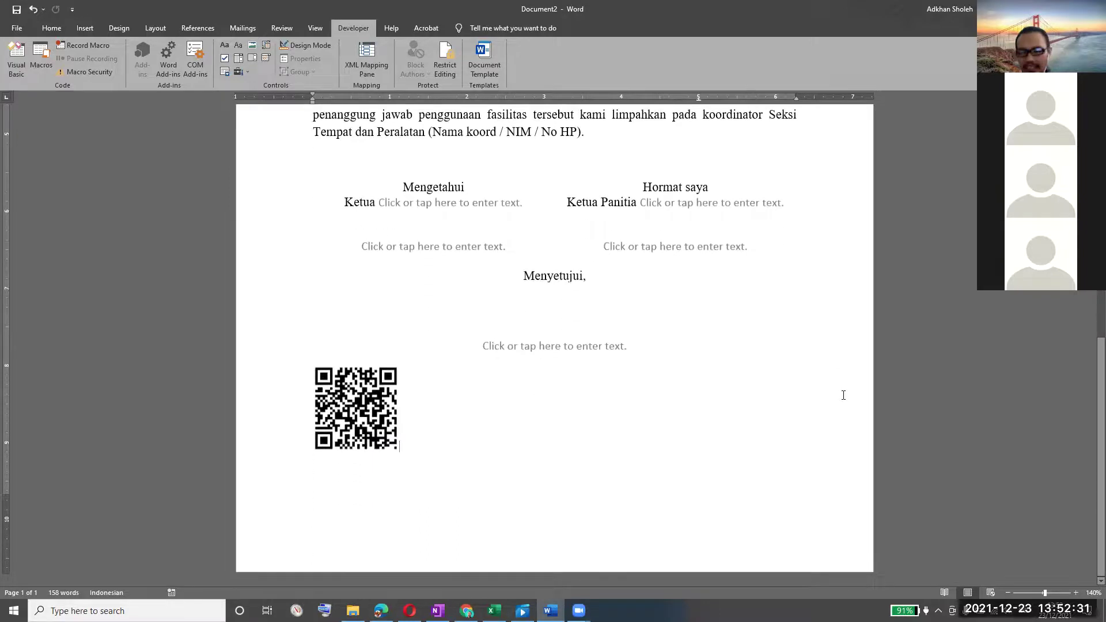
pyautogui.scroll(6, 700, 389)
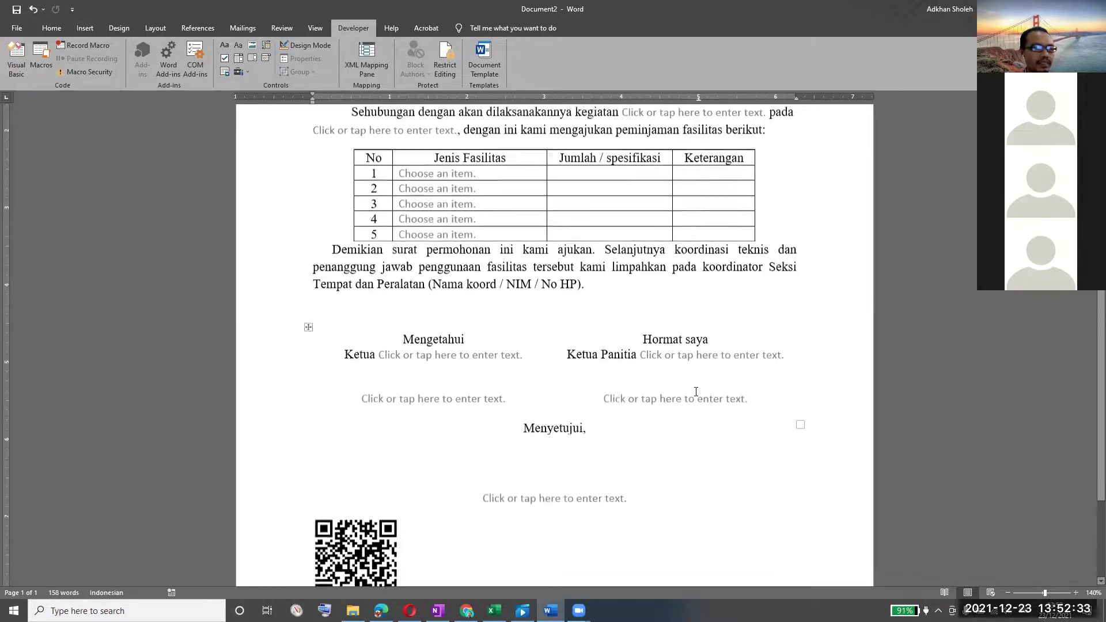